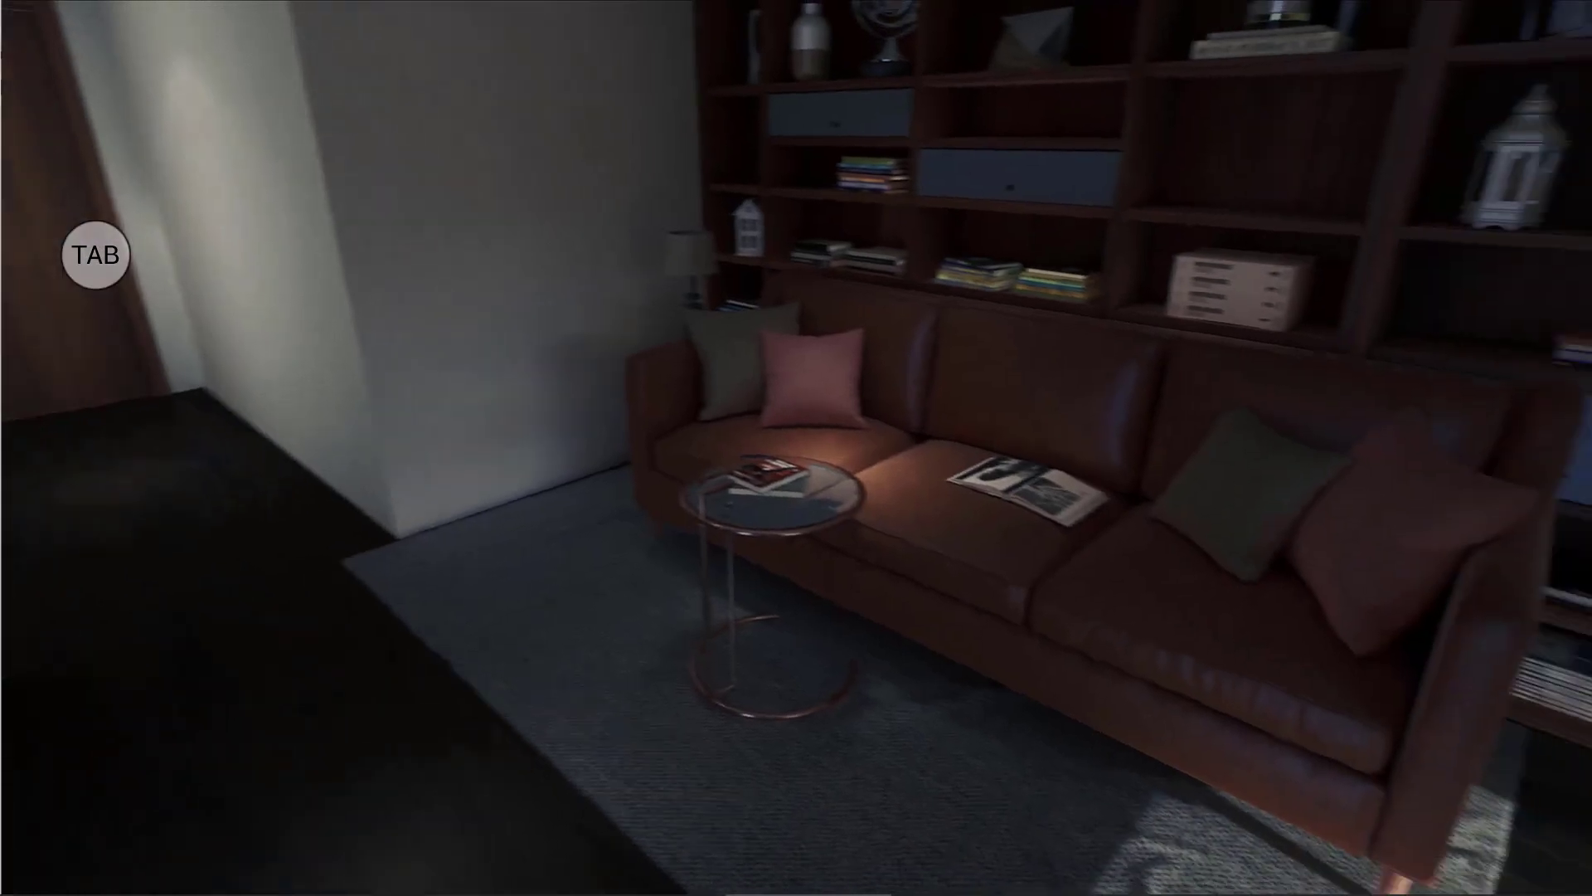
Step: From the in-game category menu, switch the floor lamp on and then back off
key("Tab")
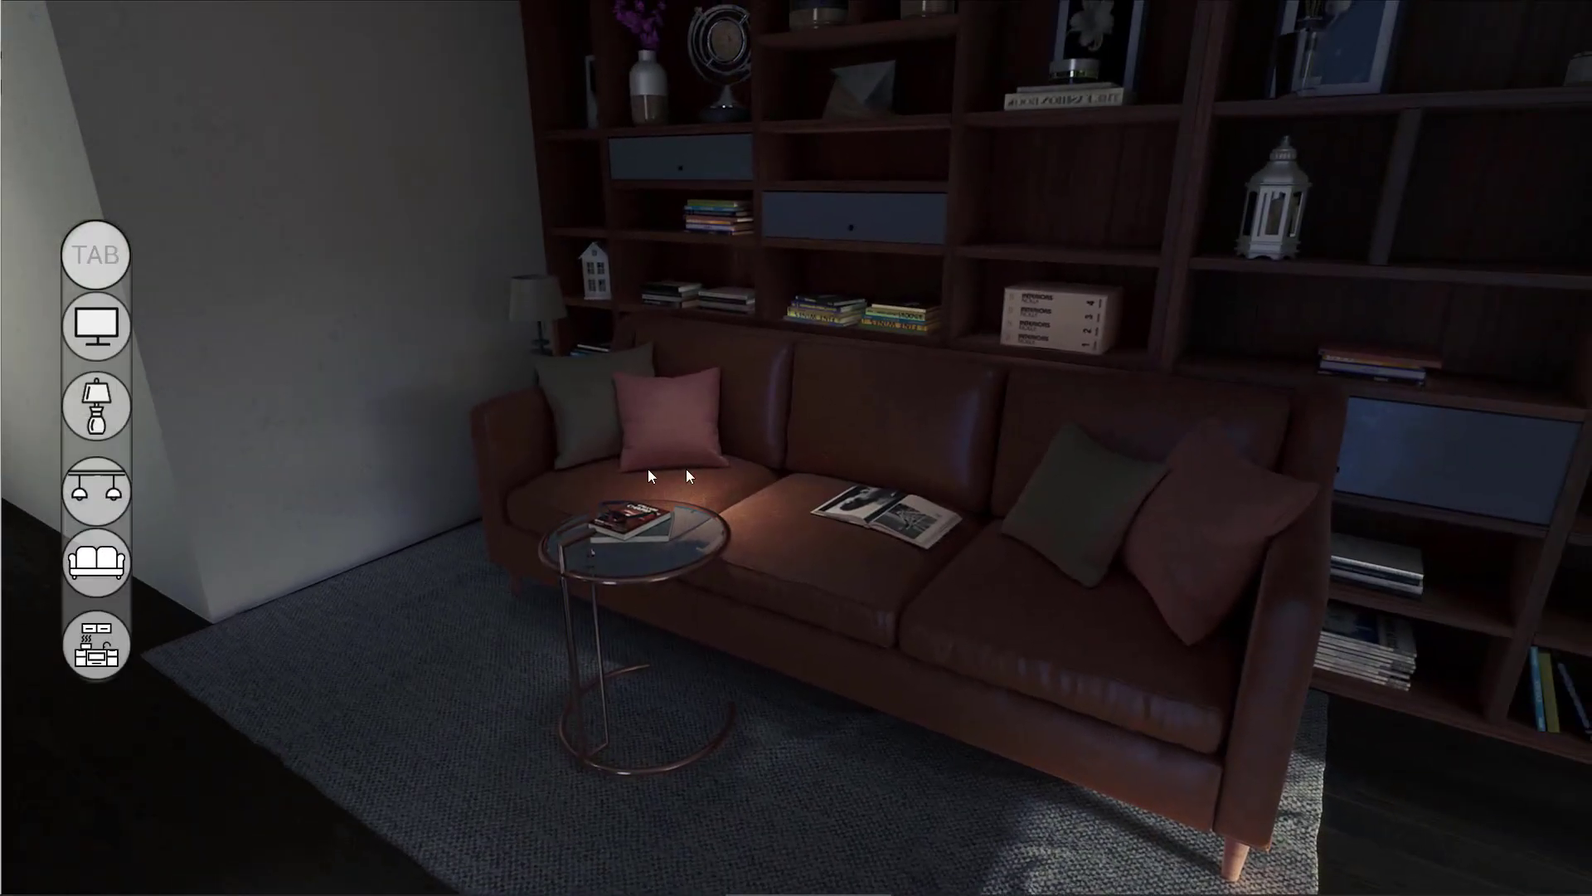
left_click(107, 403)
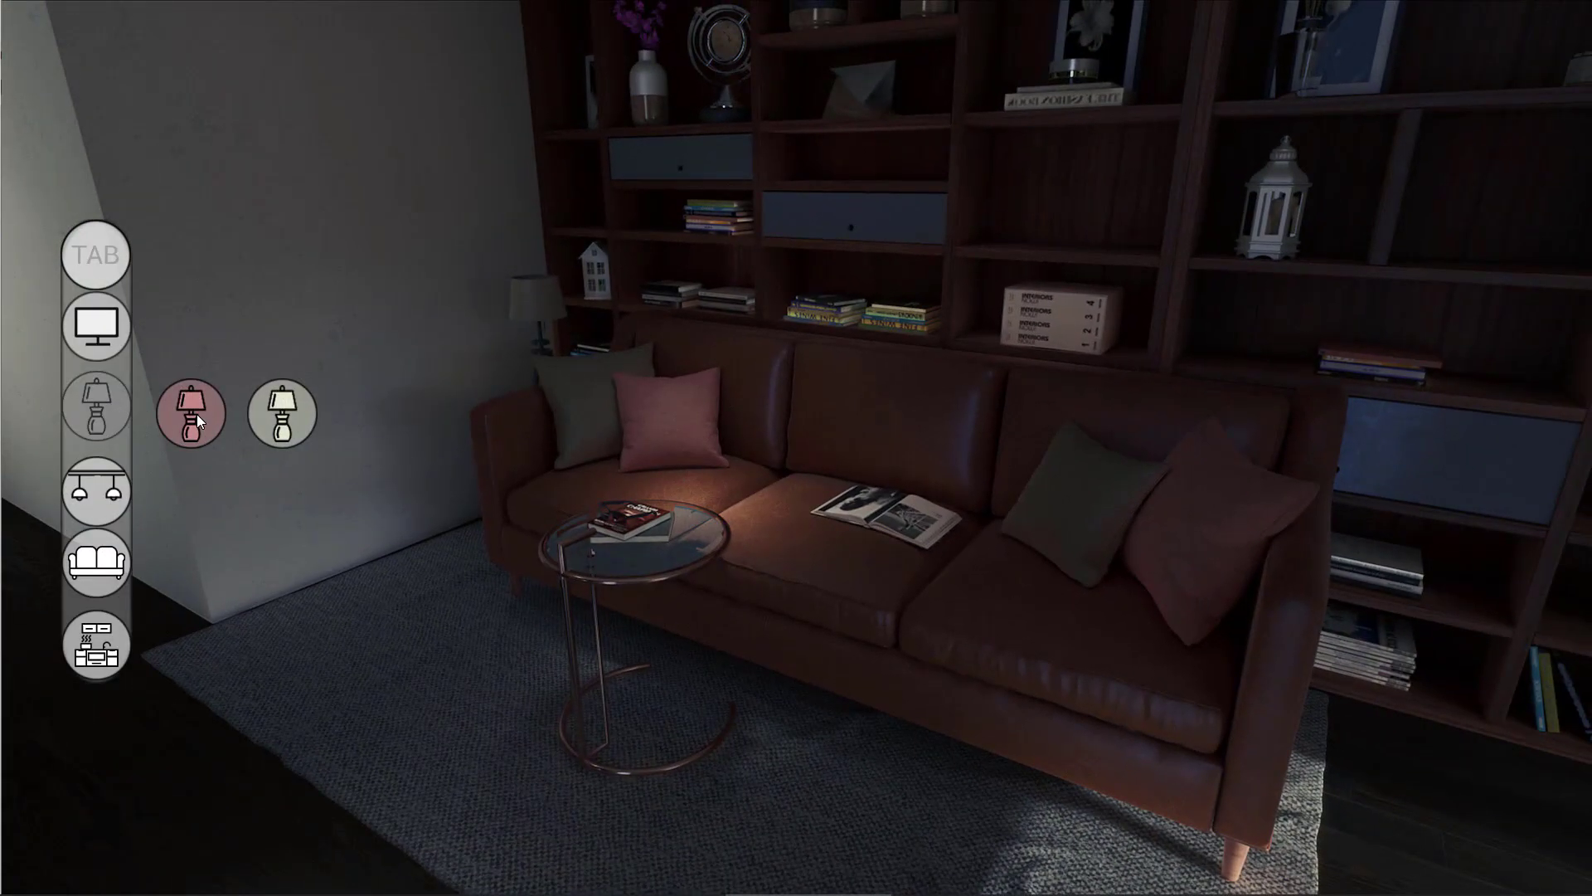
left_click(270, 419)
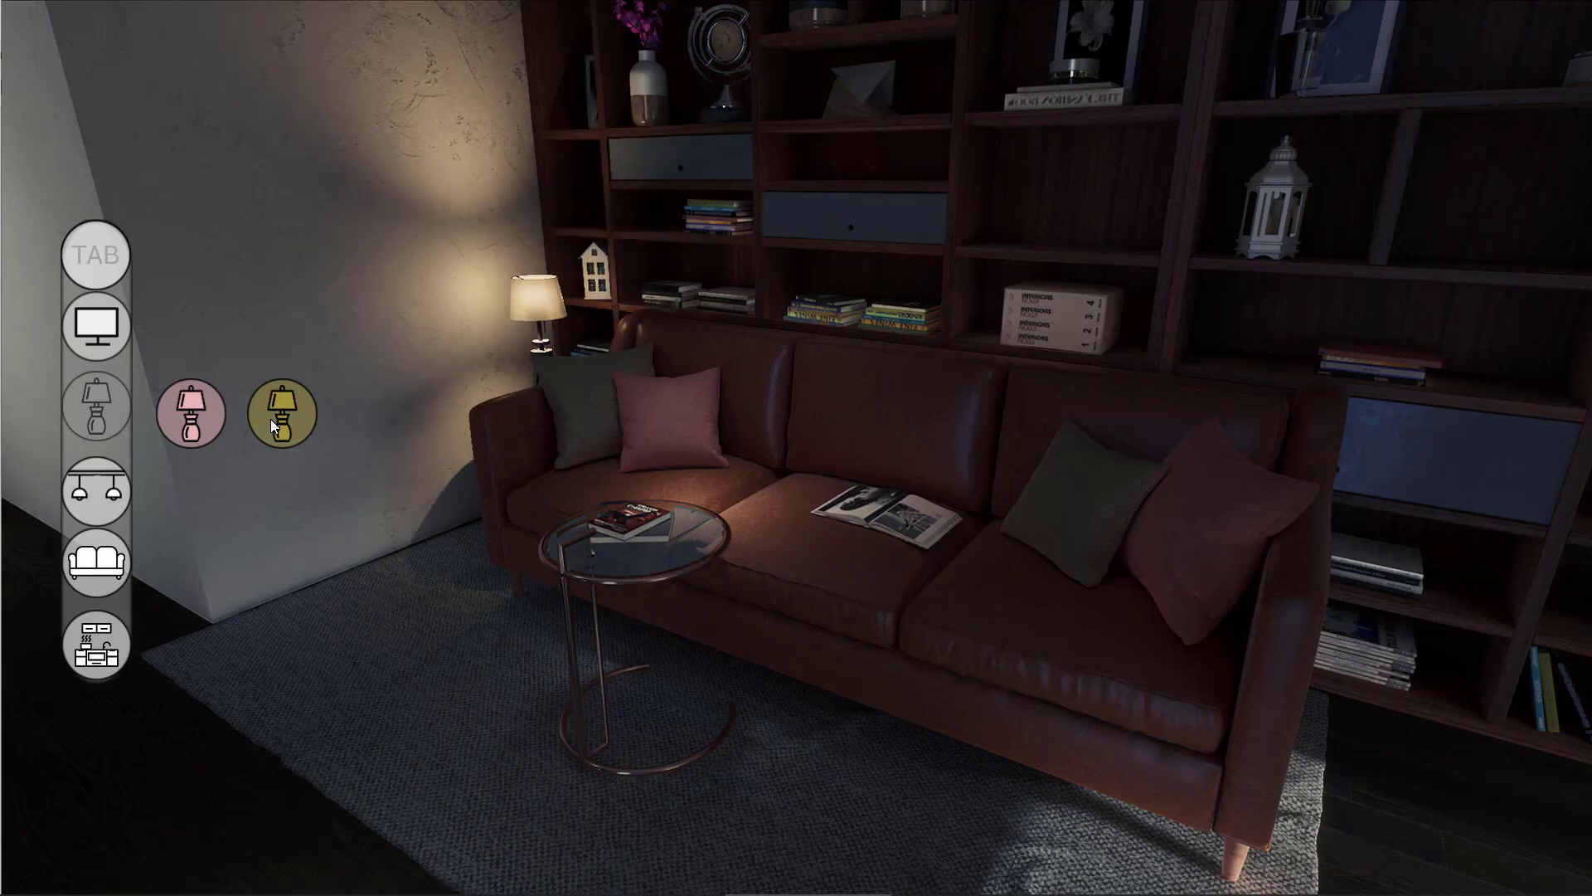
left_click(200, 419)
Step: Turn toward the sofa and swap it to light-blue fabric, then back to brown leather
left_click_drag(365, 468, 365, 580)
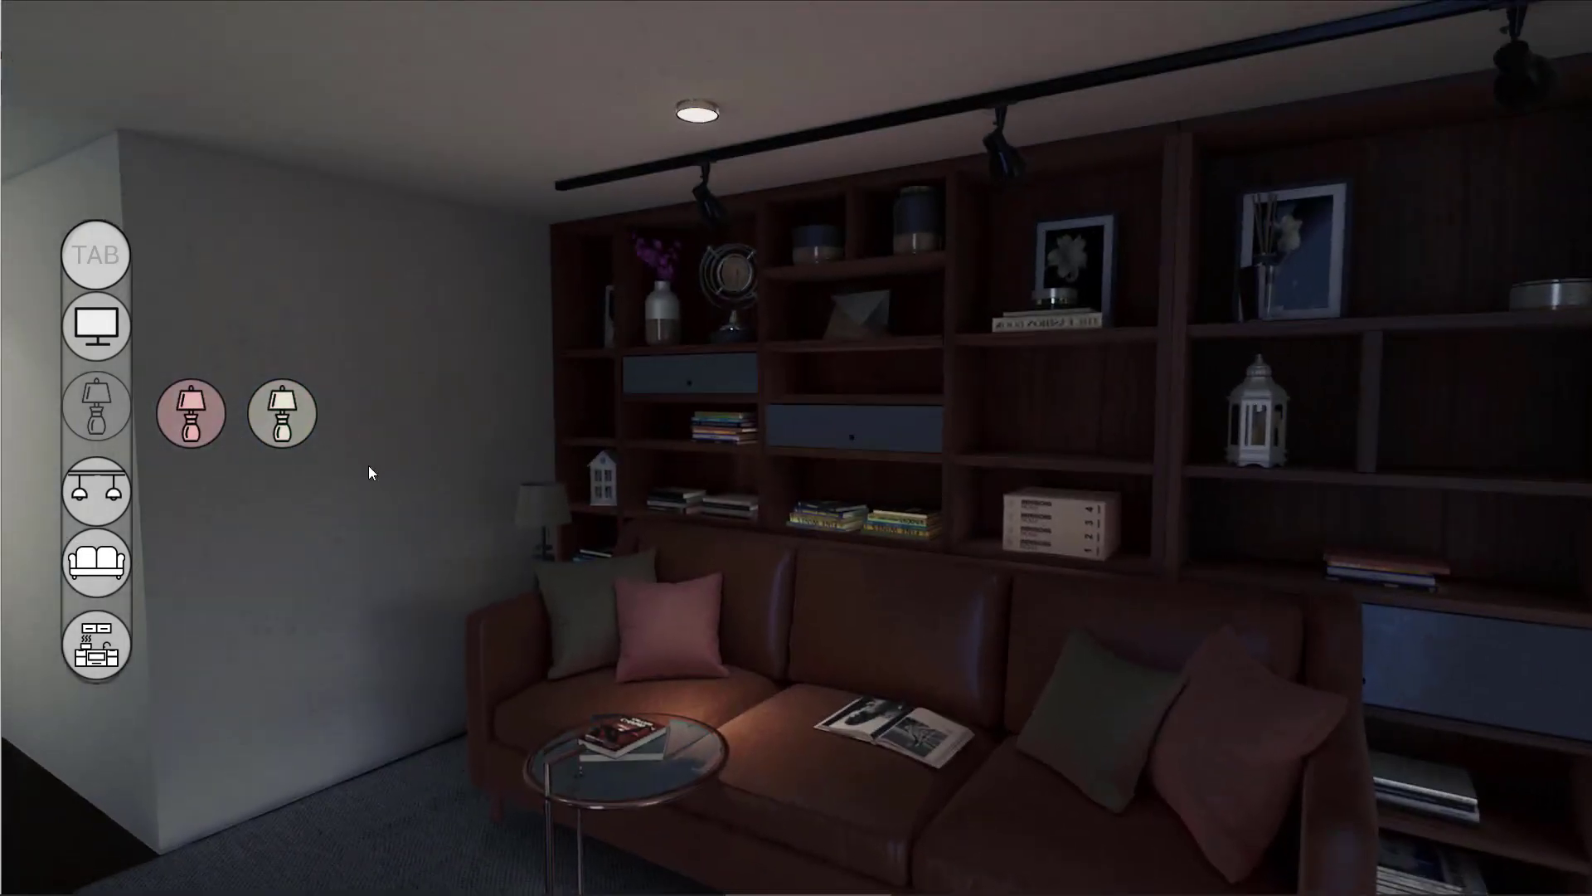
left_click_drag(370, 465, 581, 465)
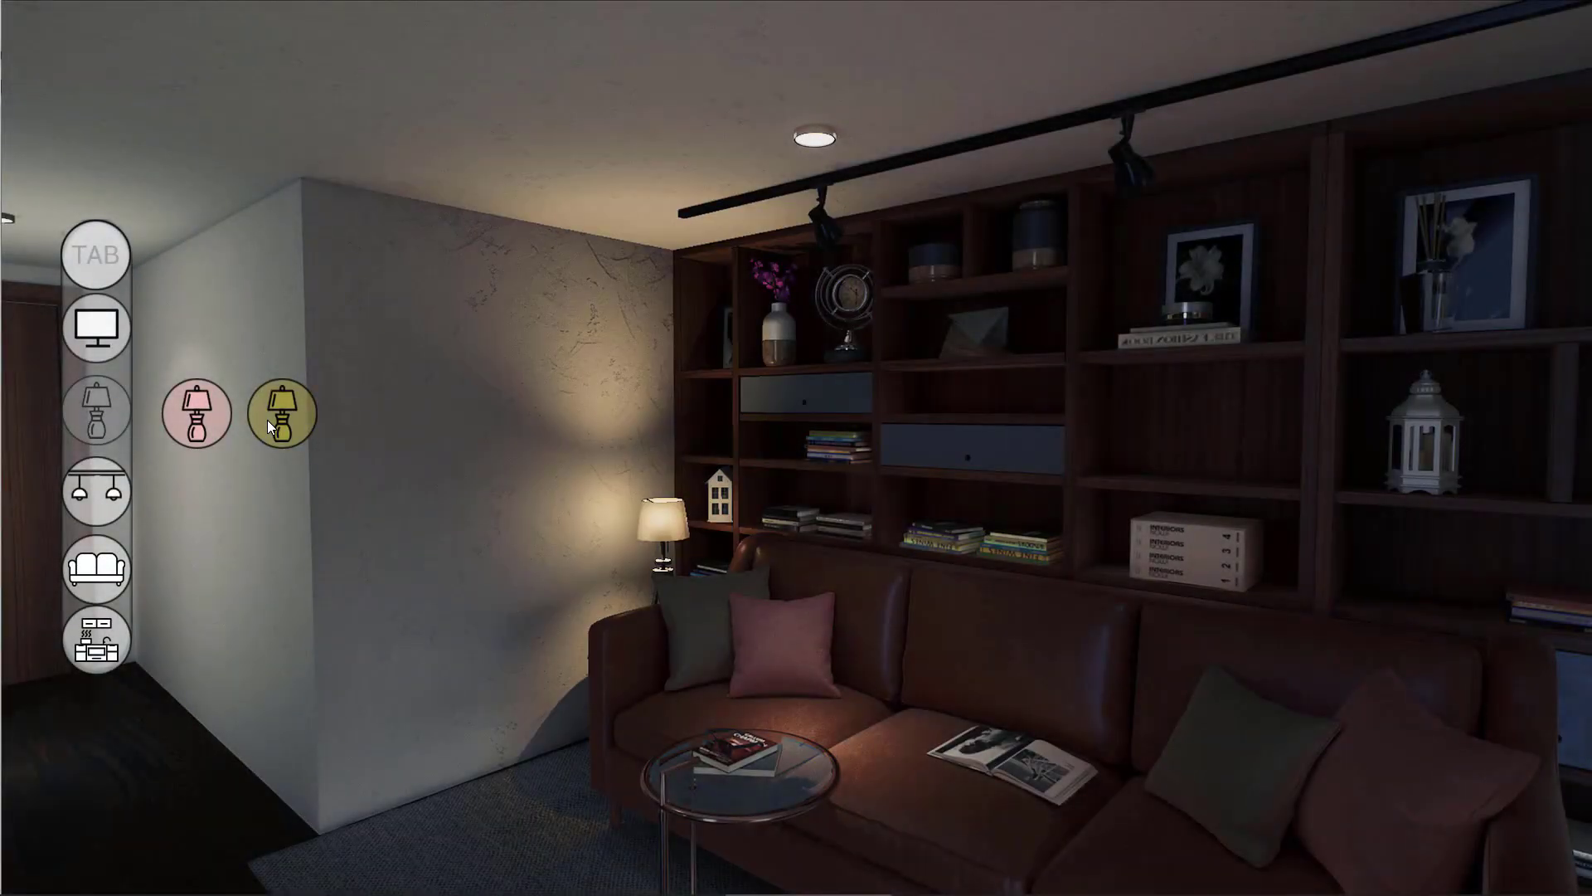
left_click_drag(322, 505, 124, 498)
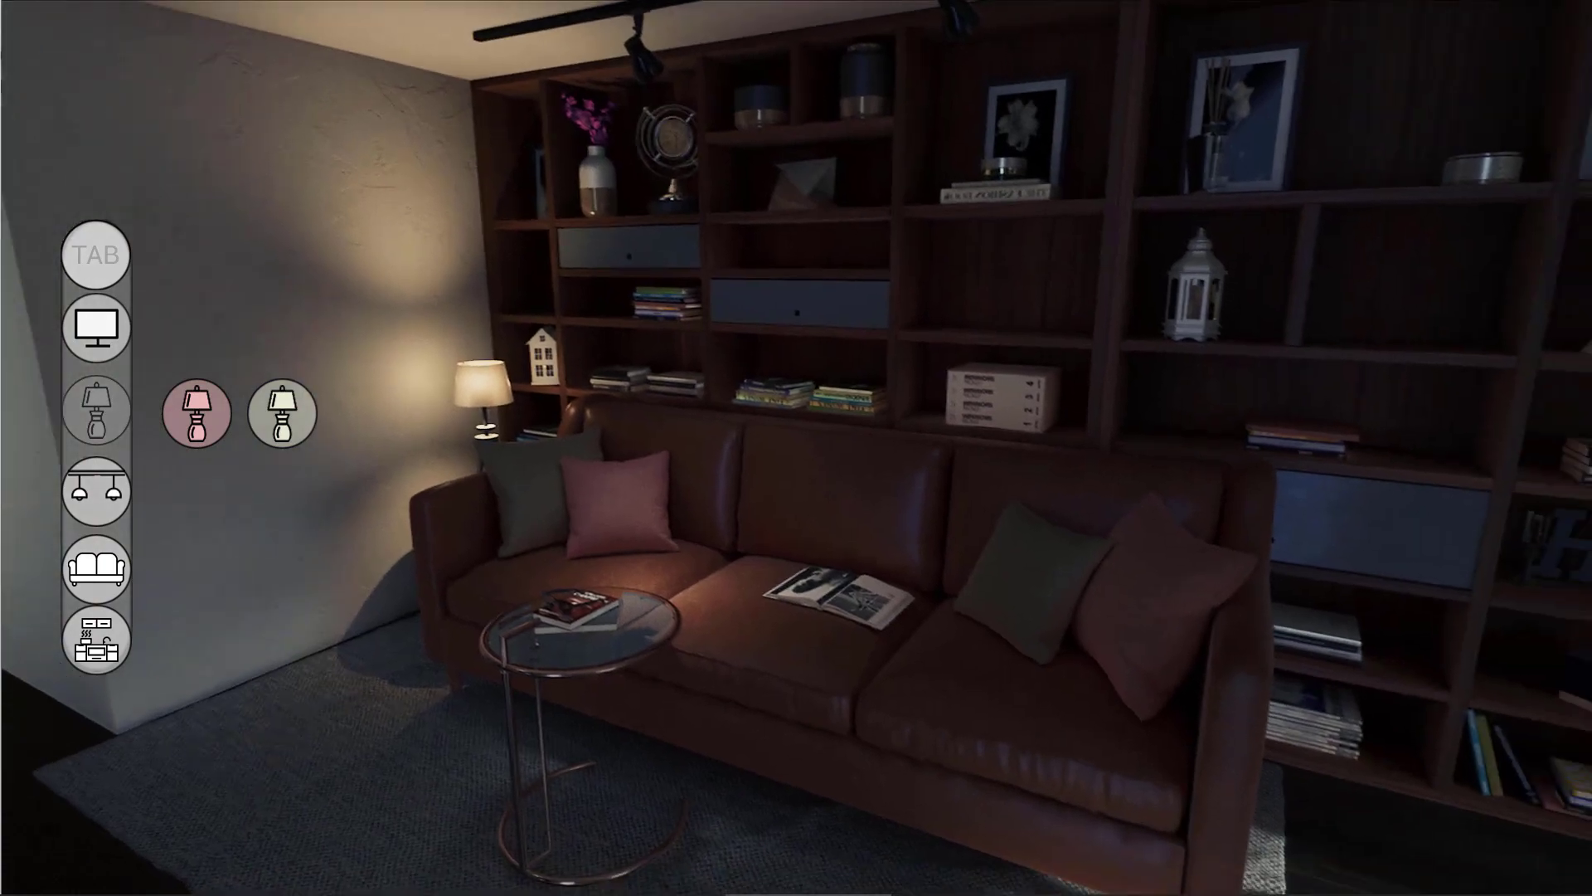
left_click_drag(330, 512, 392, 559)
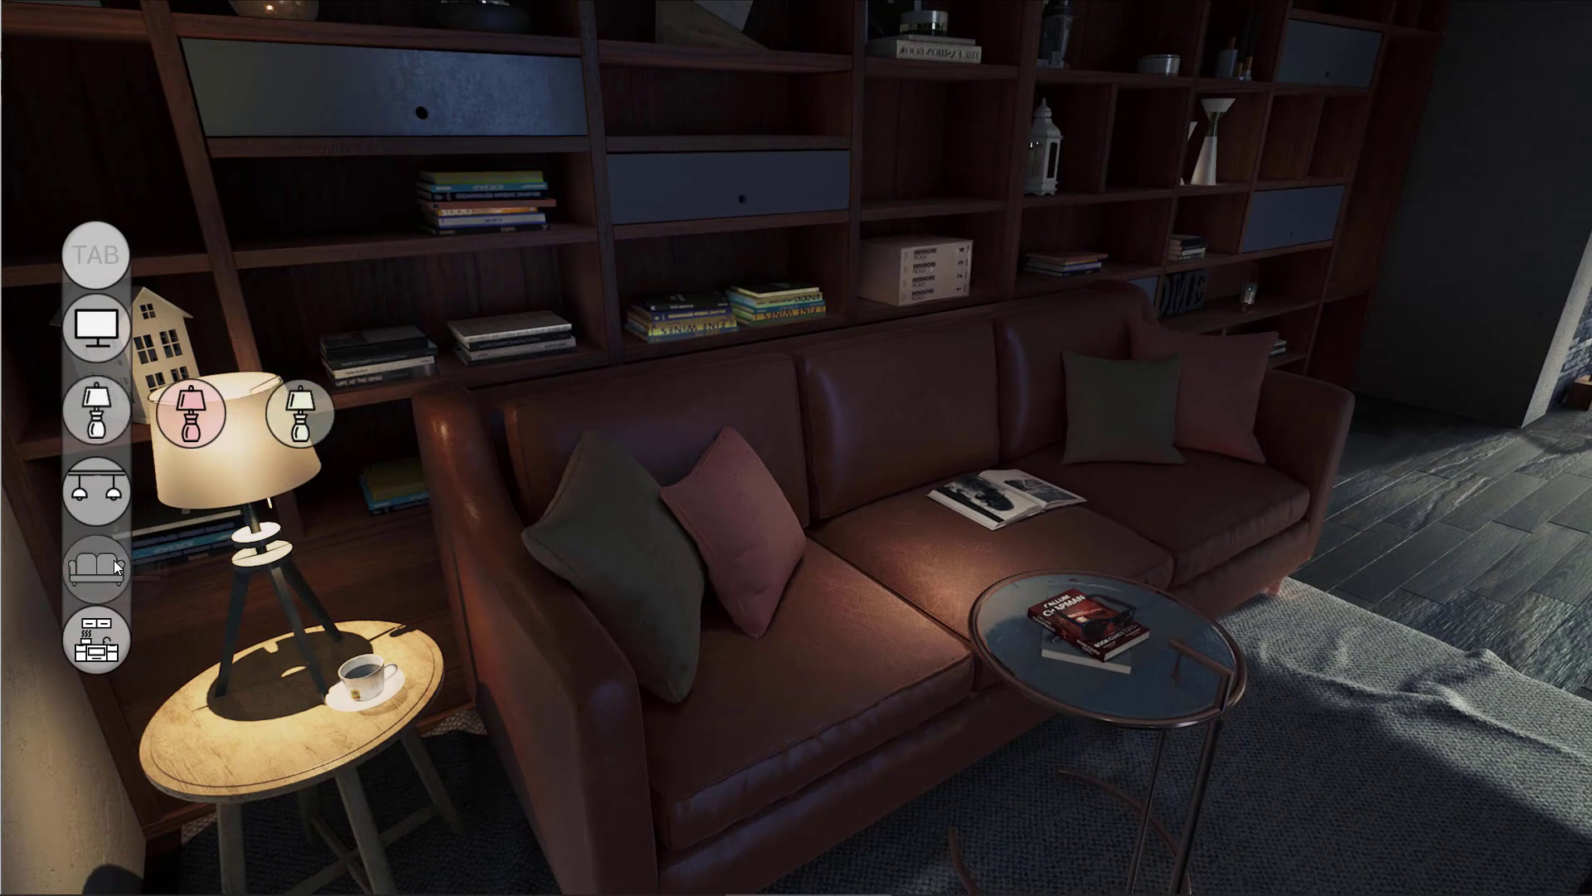
left_click(177, 569)
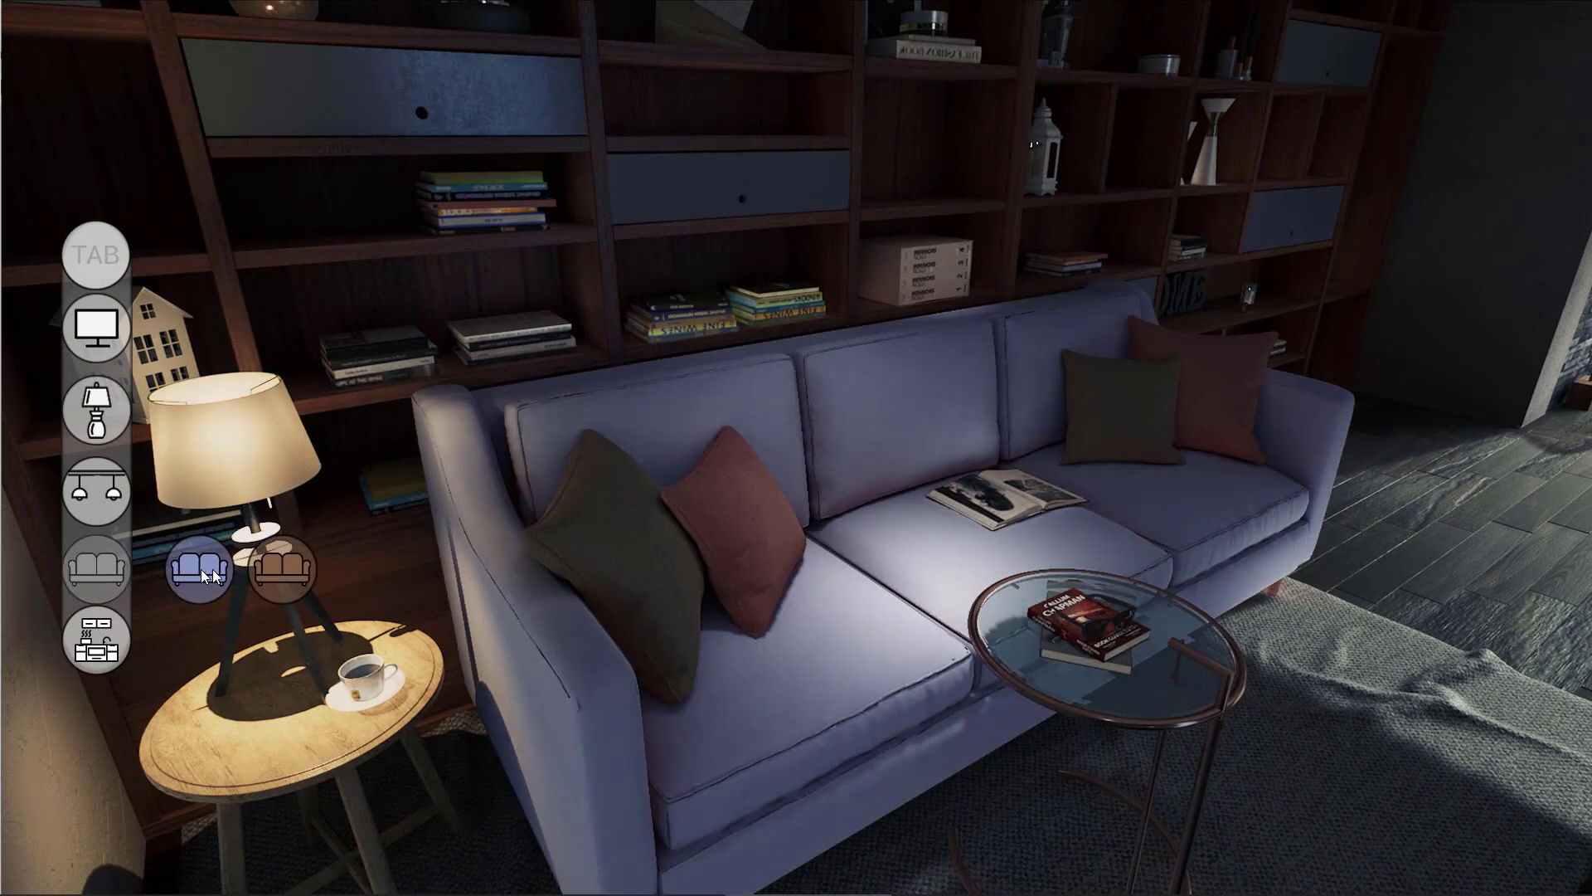
left_click(279, 571)
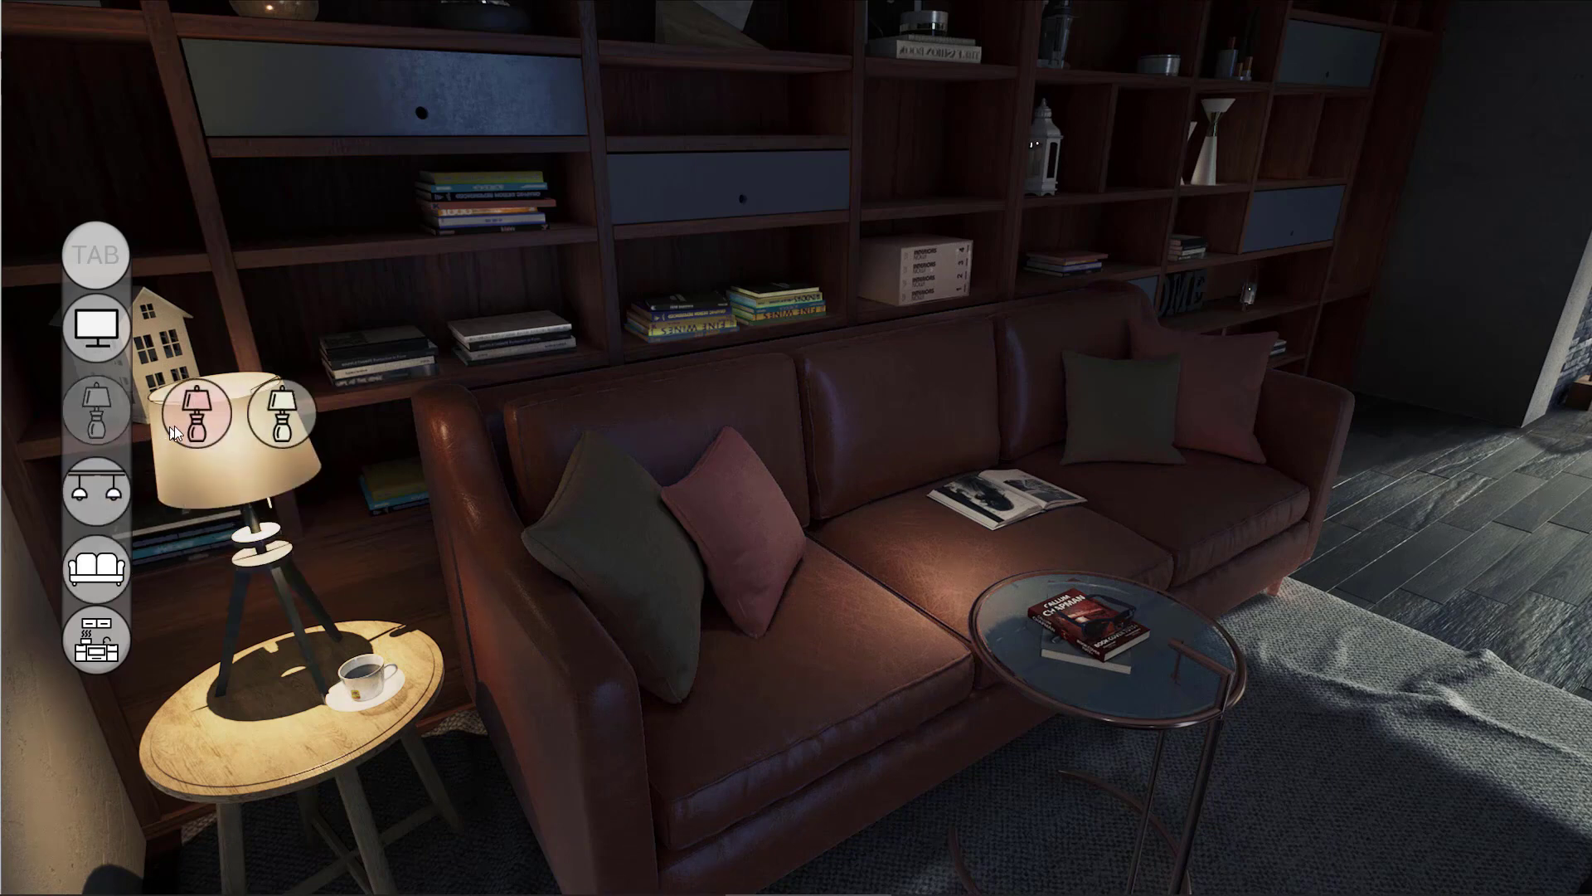
Step: Toggle the floor lamp, set the sofa to light-blue fabric, and collapse the menu
left_click(270, 425)
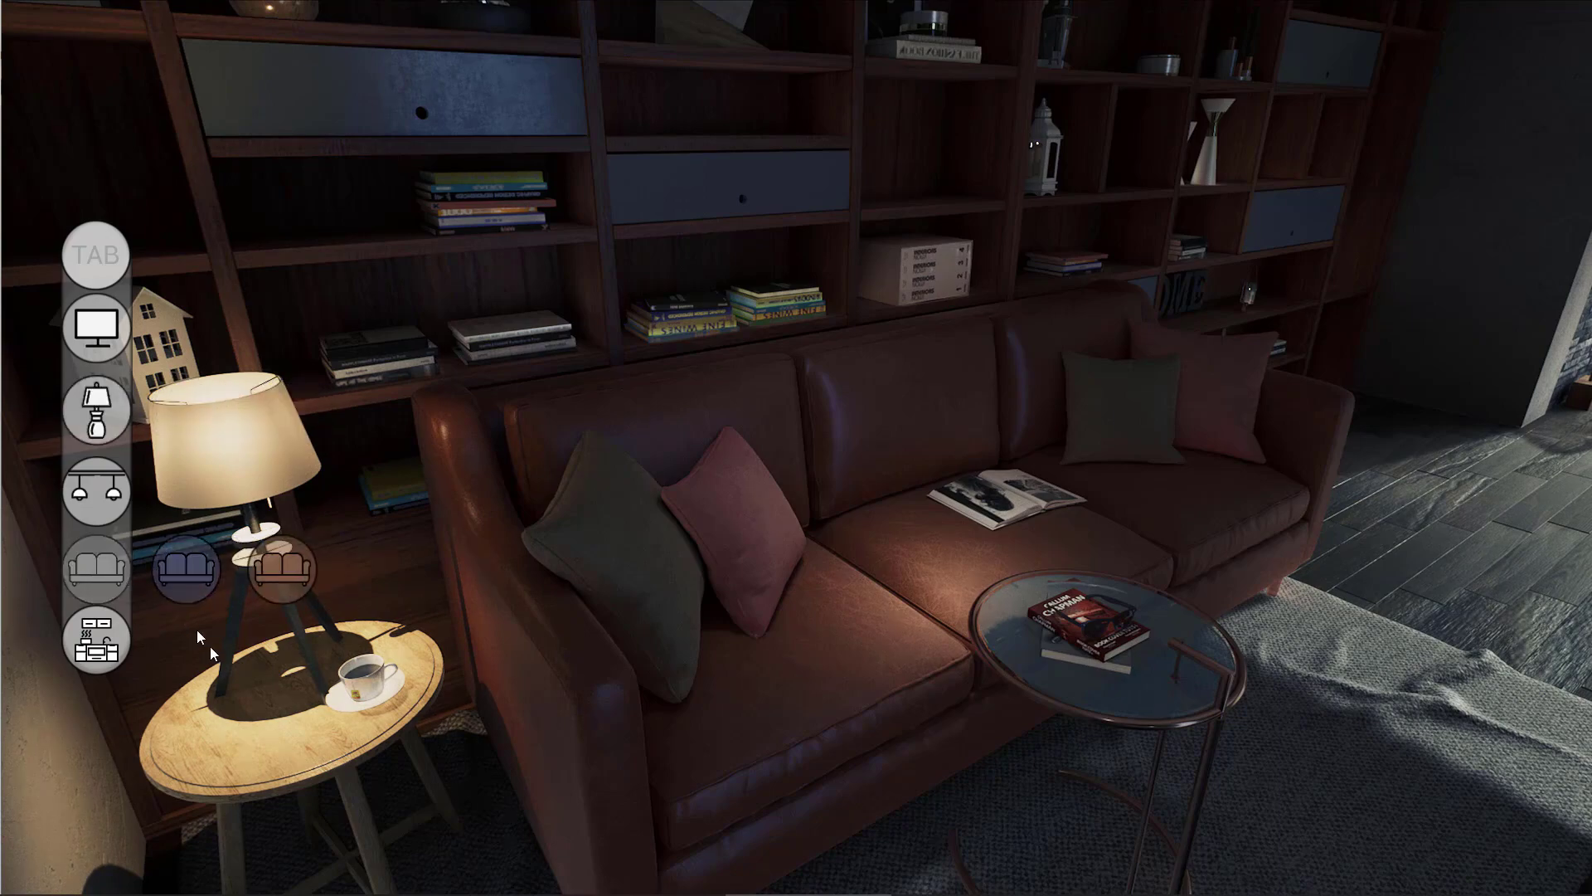
left_click(189, 572)
key("Tab")
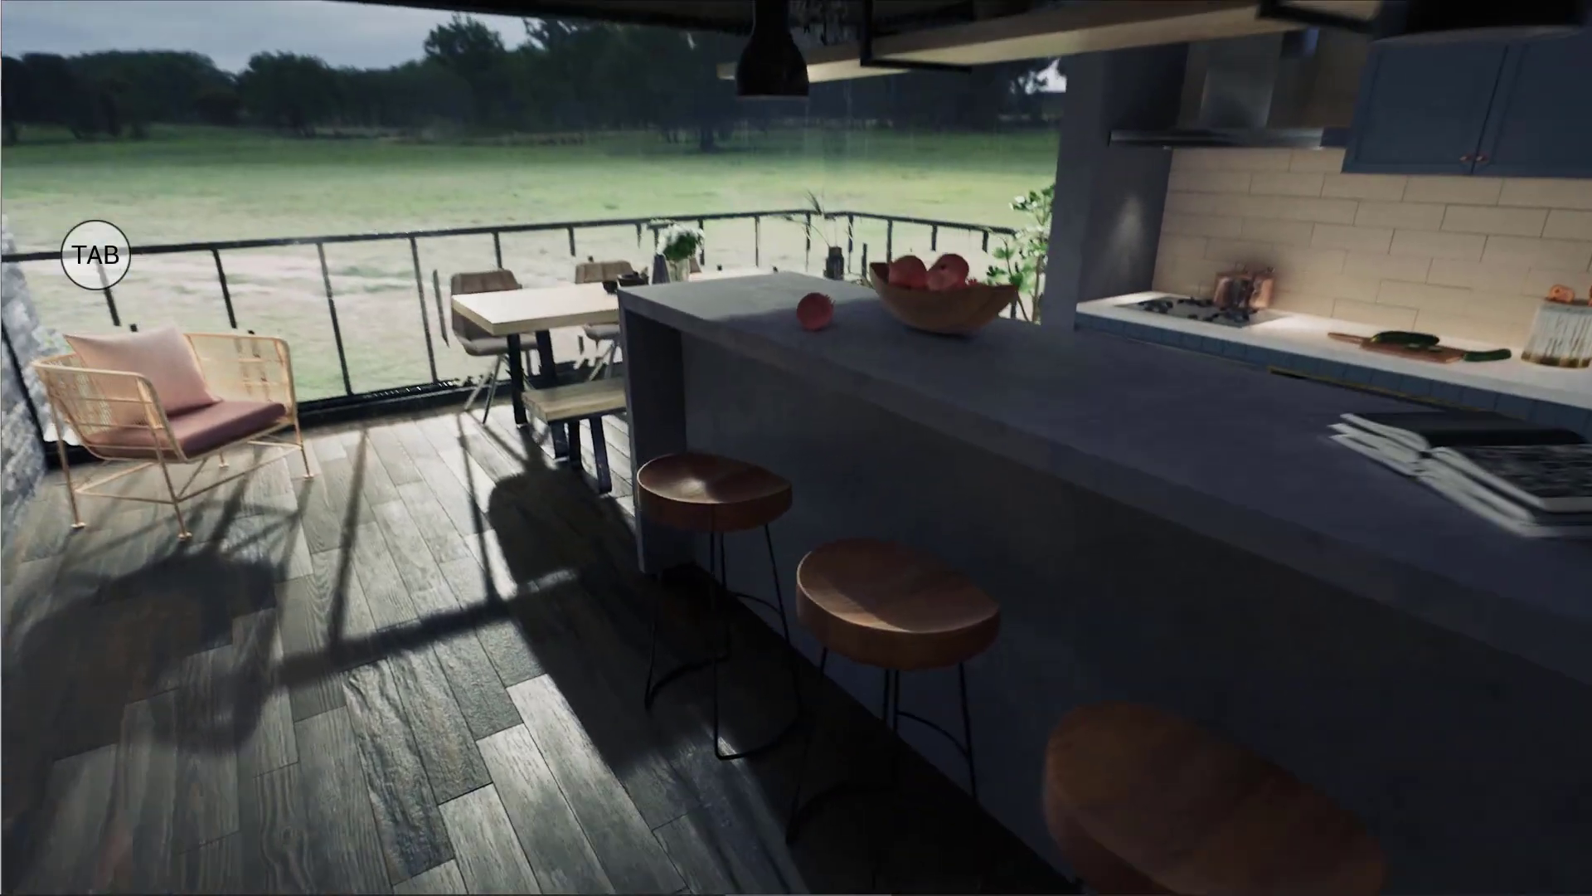
Step: Switch on the pendant lights over the kitchen island from the in-game menu
key("Tab")
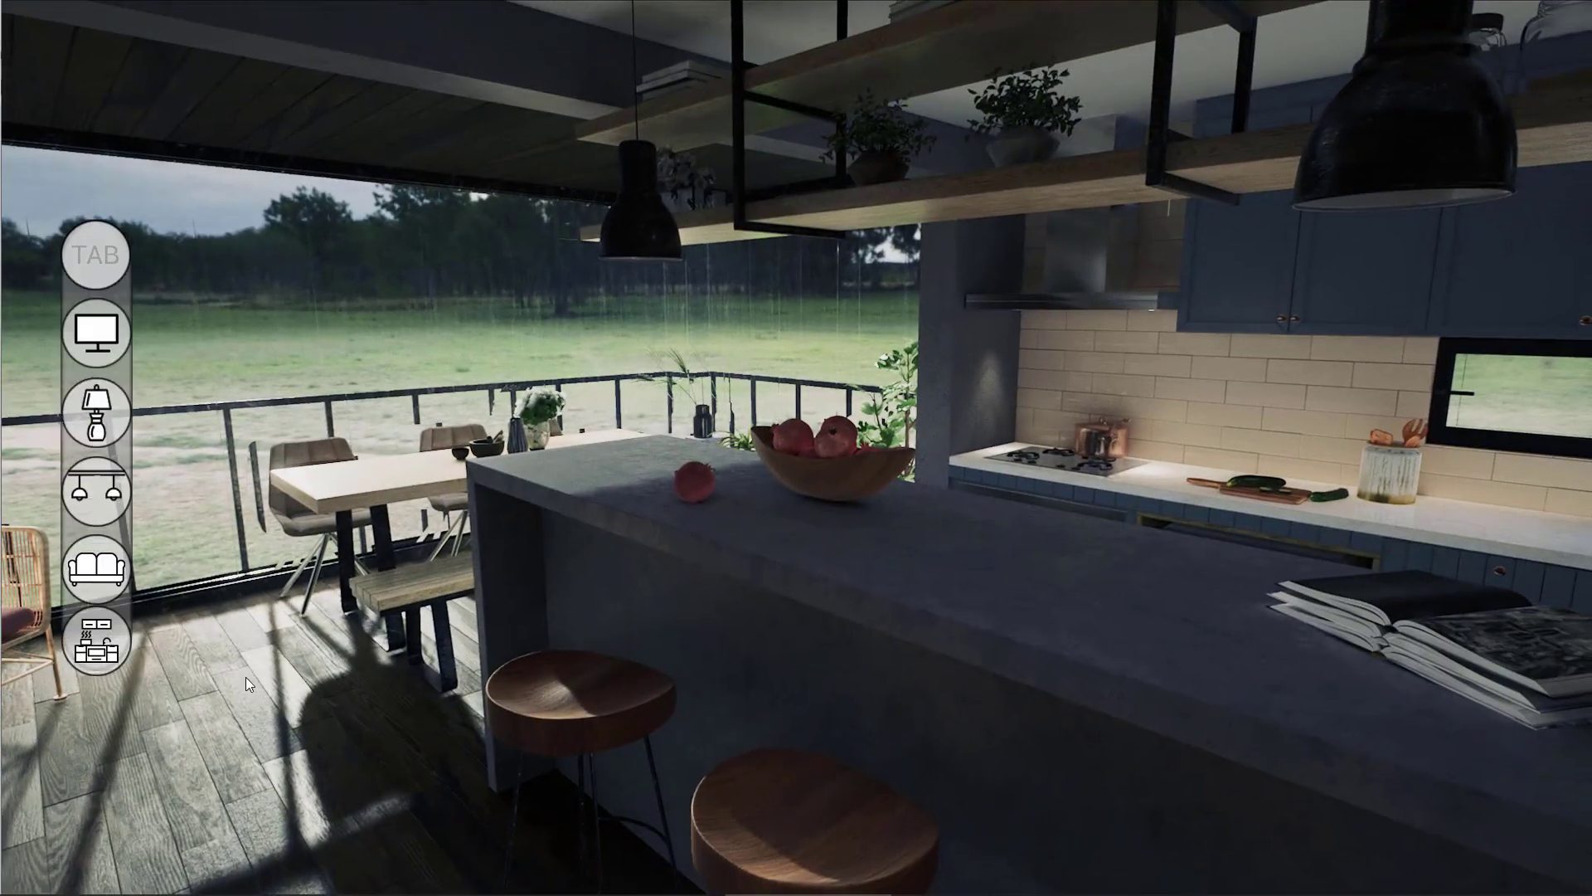
left_click(110, 493)
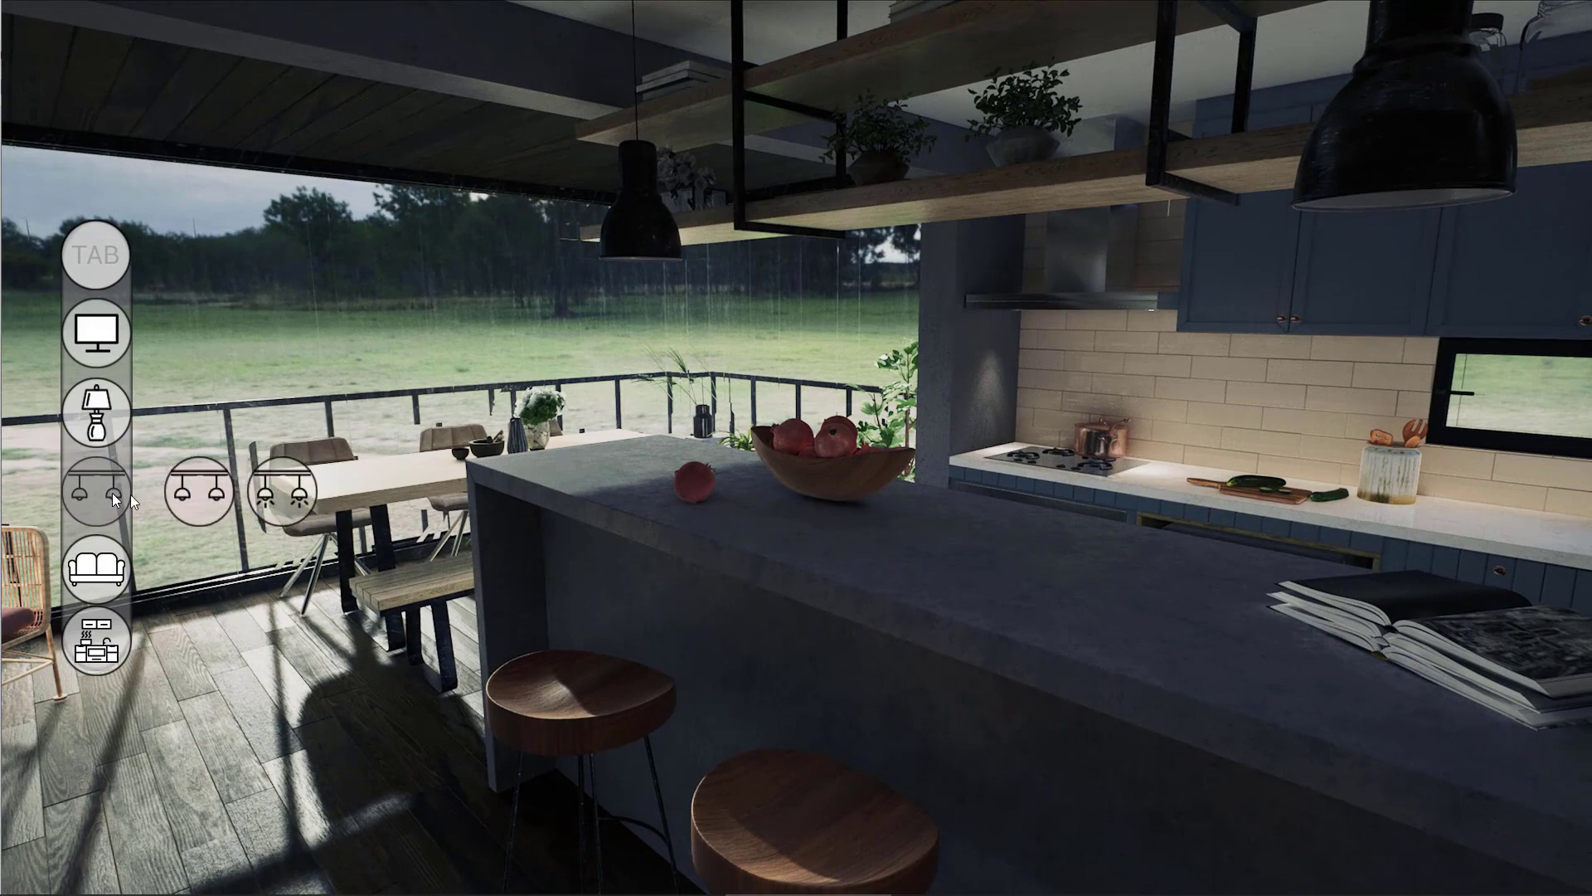
left_click(280, 493)
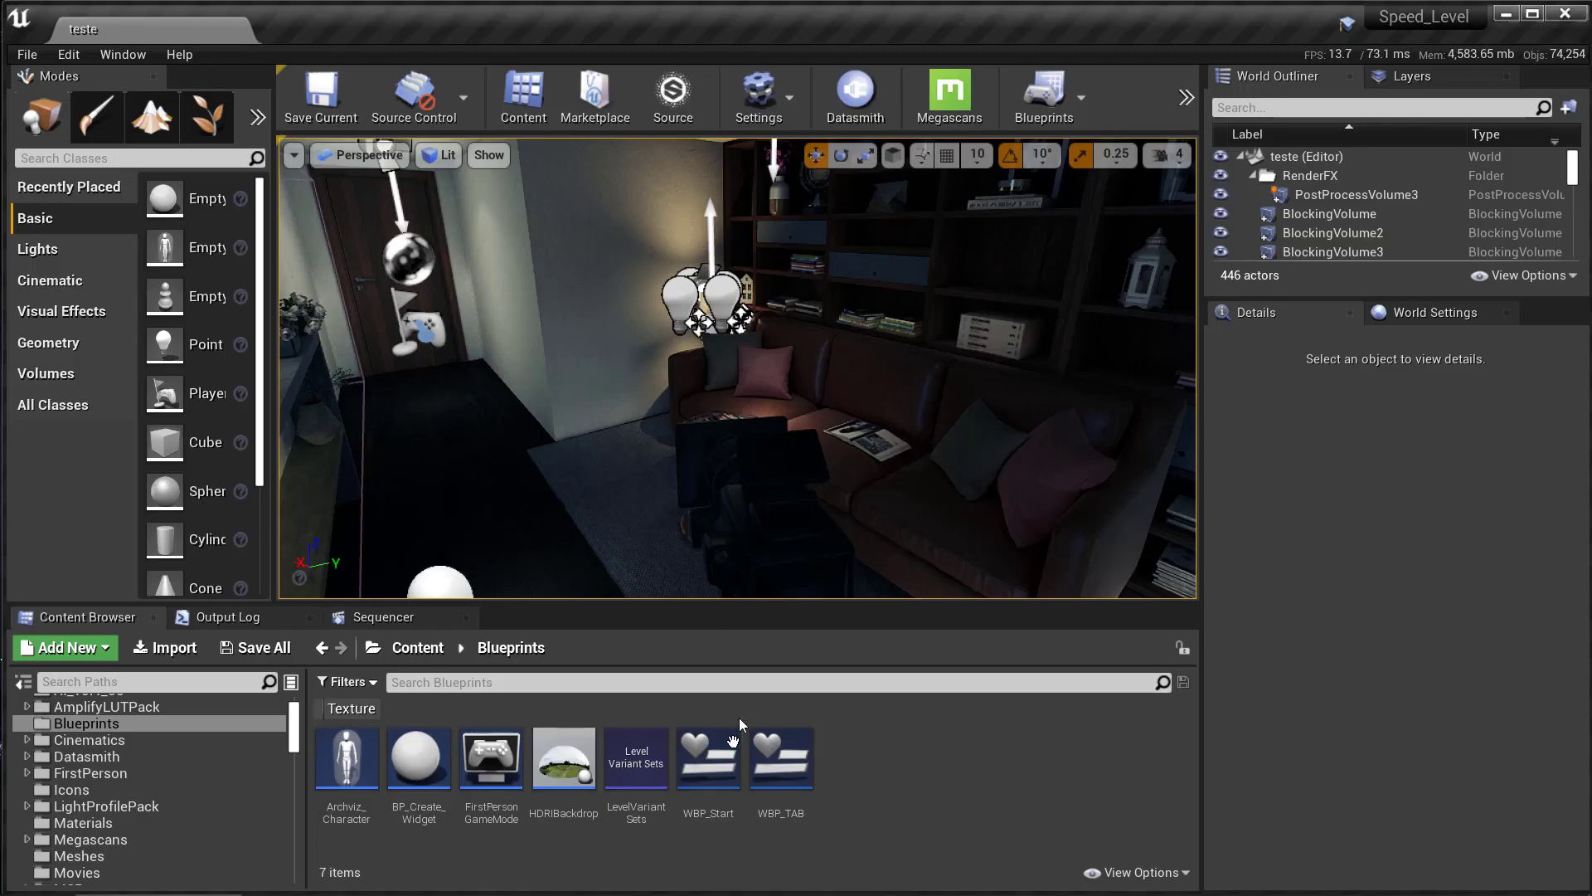
Step: Review the level's variant sets: Abajur_ON/OFF, Sofa_1, Cozinha_B and Cozinha_A
double_click(636, 756)
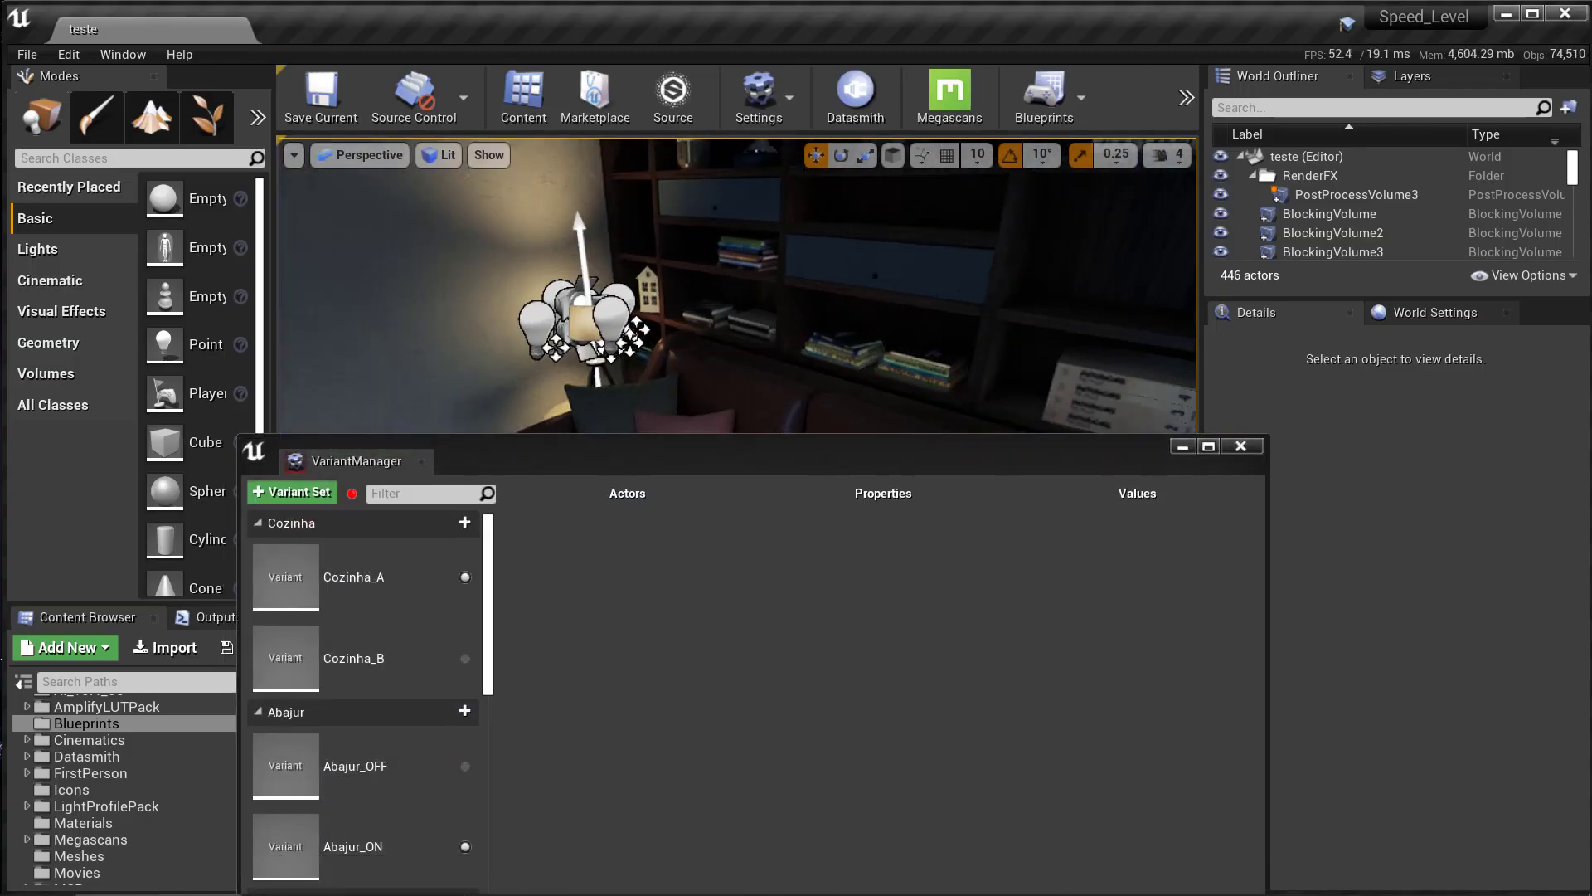
left_click(267, 830)
left_click(274, 767)
scroll(375, 725, "down", 2)
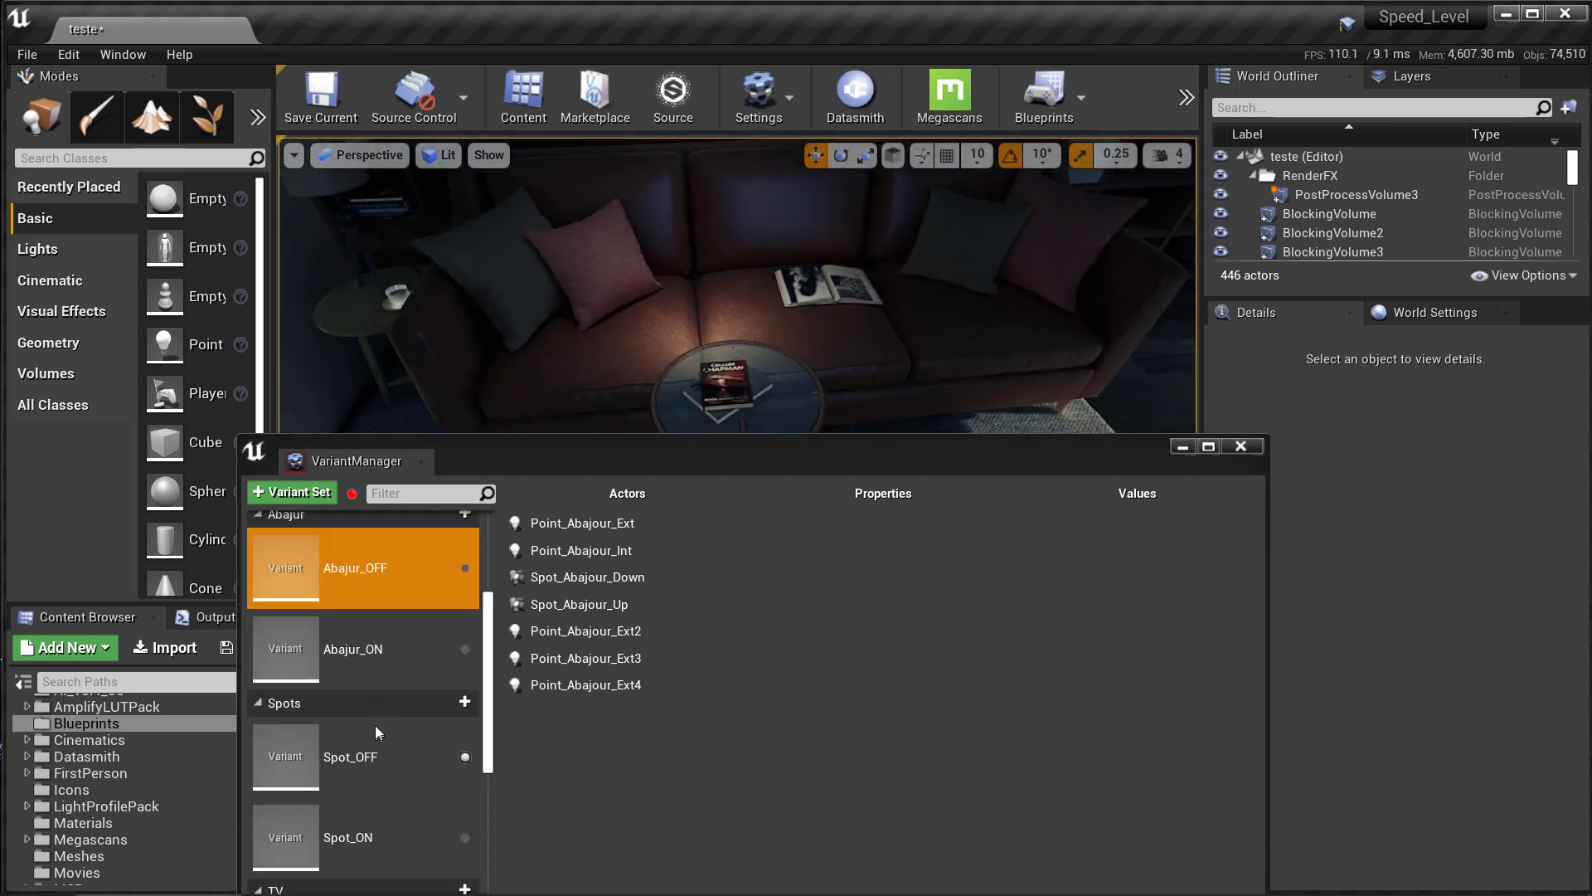
scroll(332, 787, "down", 4)
left_click(304, 847)
left_click(303, 776)
scroll(346, 774, "up", 3)
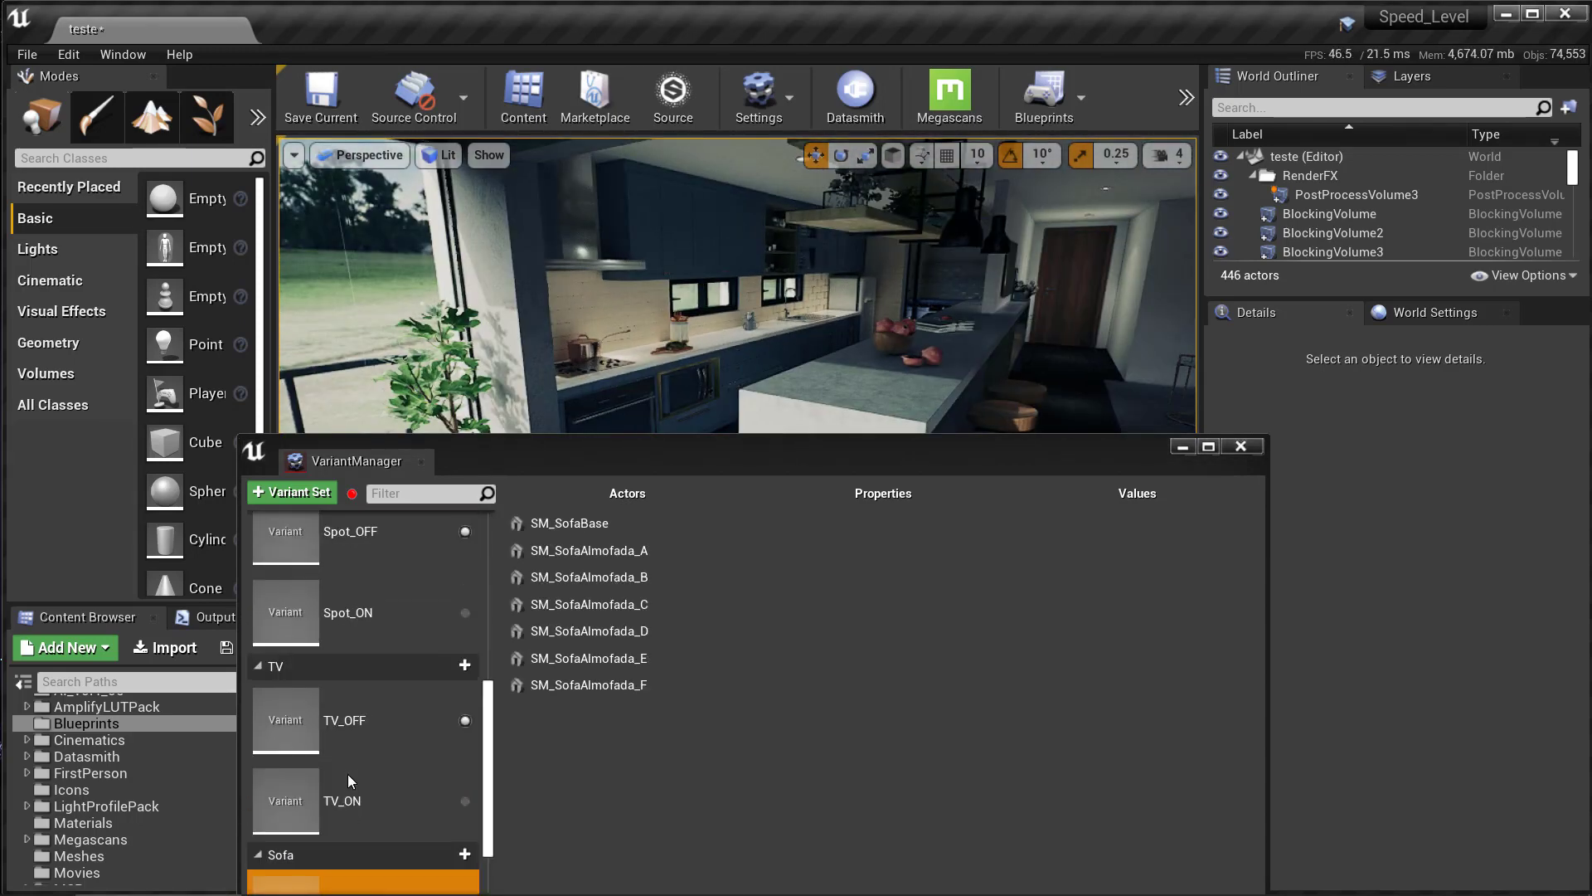
scroll(347, 773, "up", 3)
left_click(310, 635)
left_click(297, 568)
left_click(1238, 449)
Step: Create a new Widget Blueprint named WBP_MenuBASE and open it for editing
right_click(842, 769)
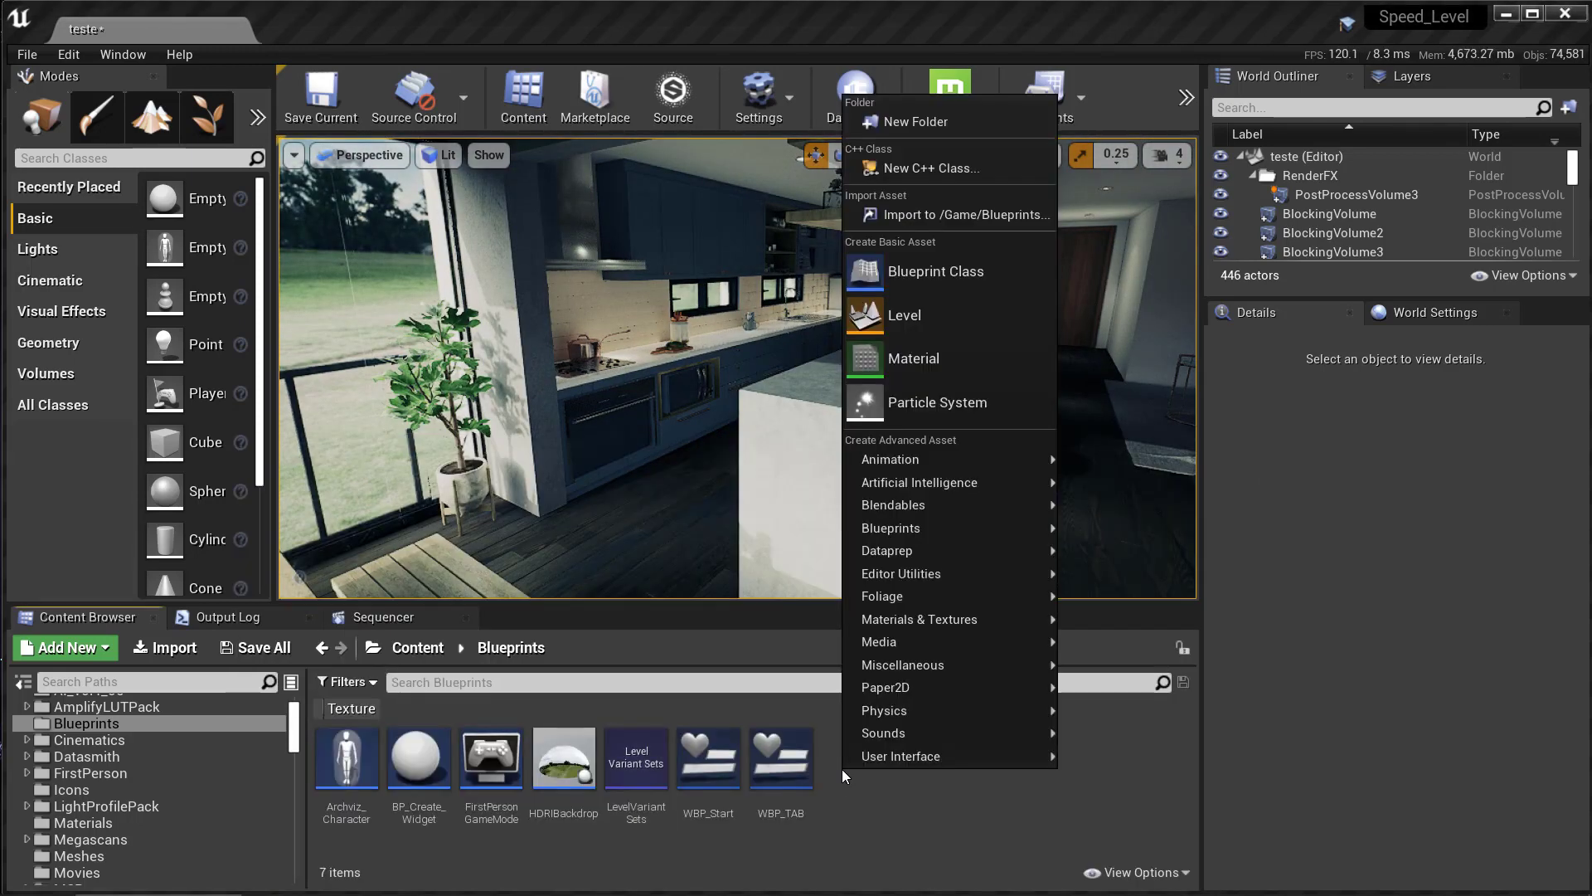
mouse_move(912, 757)
left_click(1120, 759)
type("WBP_MenuBASE")
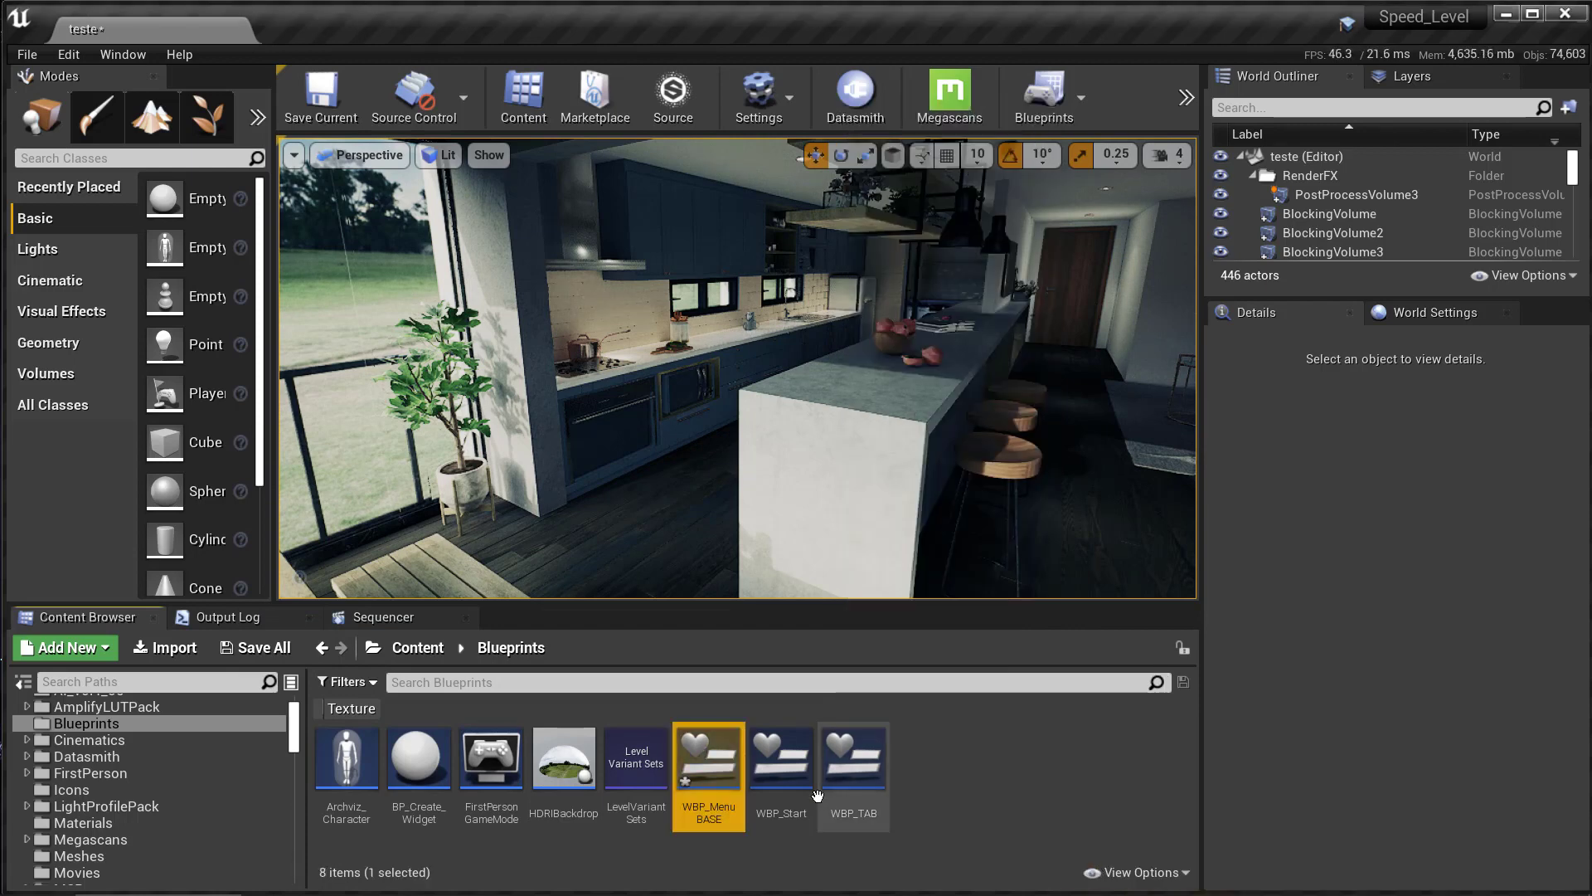
double_click(709, 759)
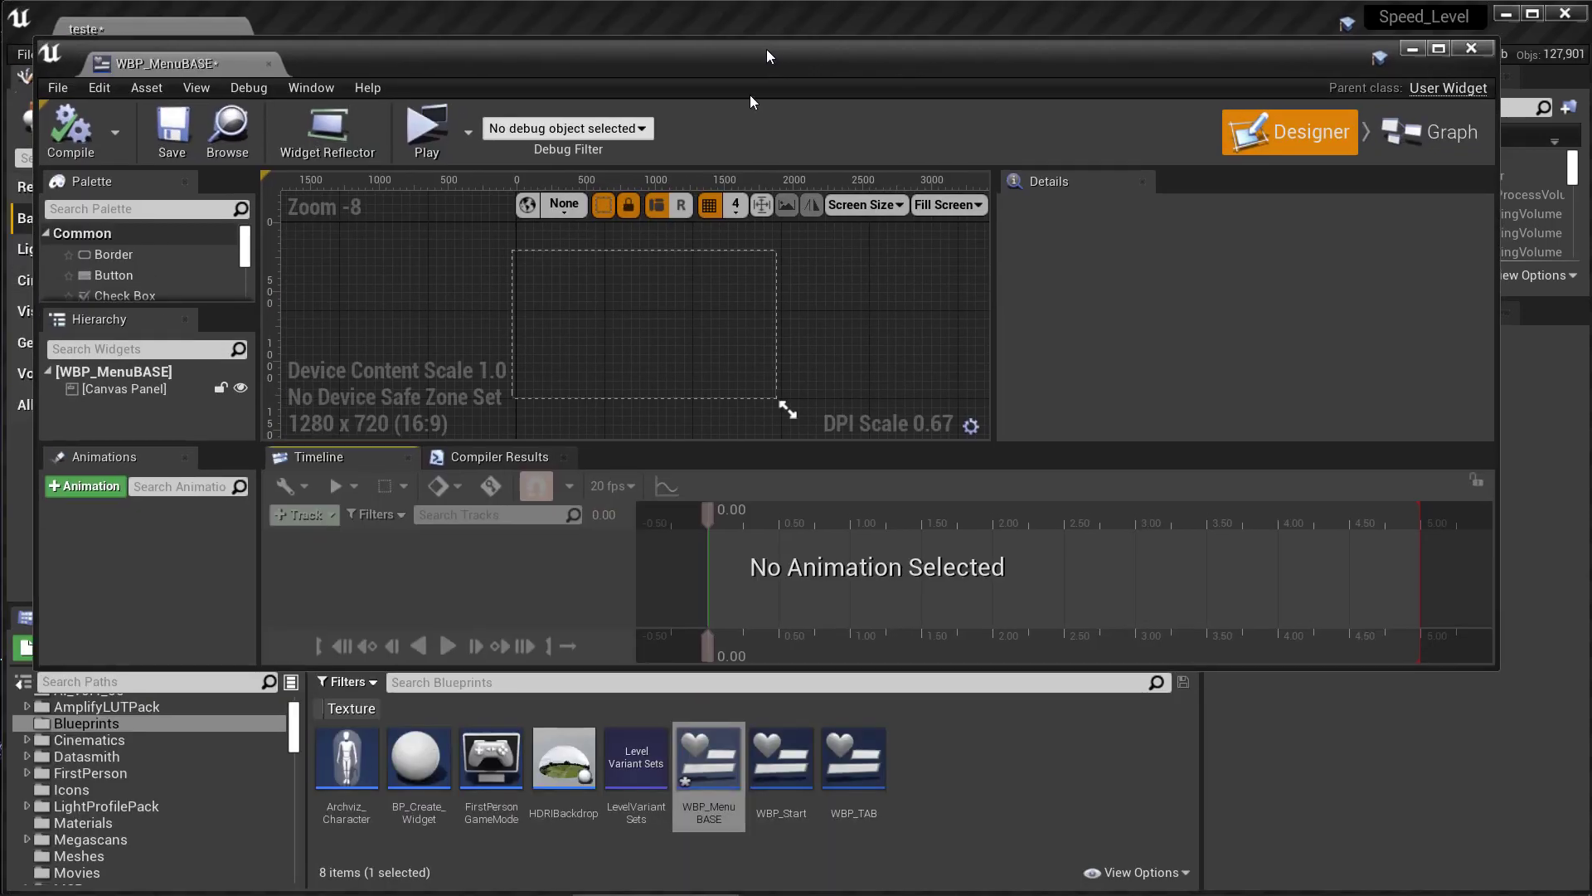
Step: Place the Layout texture on the widget canvas with full-stretch anchors
scroll(150, 788, "down", 5)
left_click(74, 760)
left_click_drag(491, 754, 632, 332)
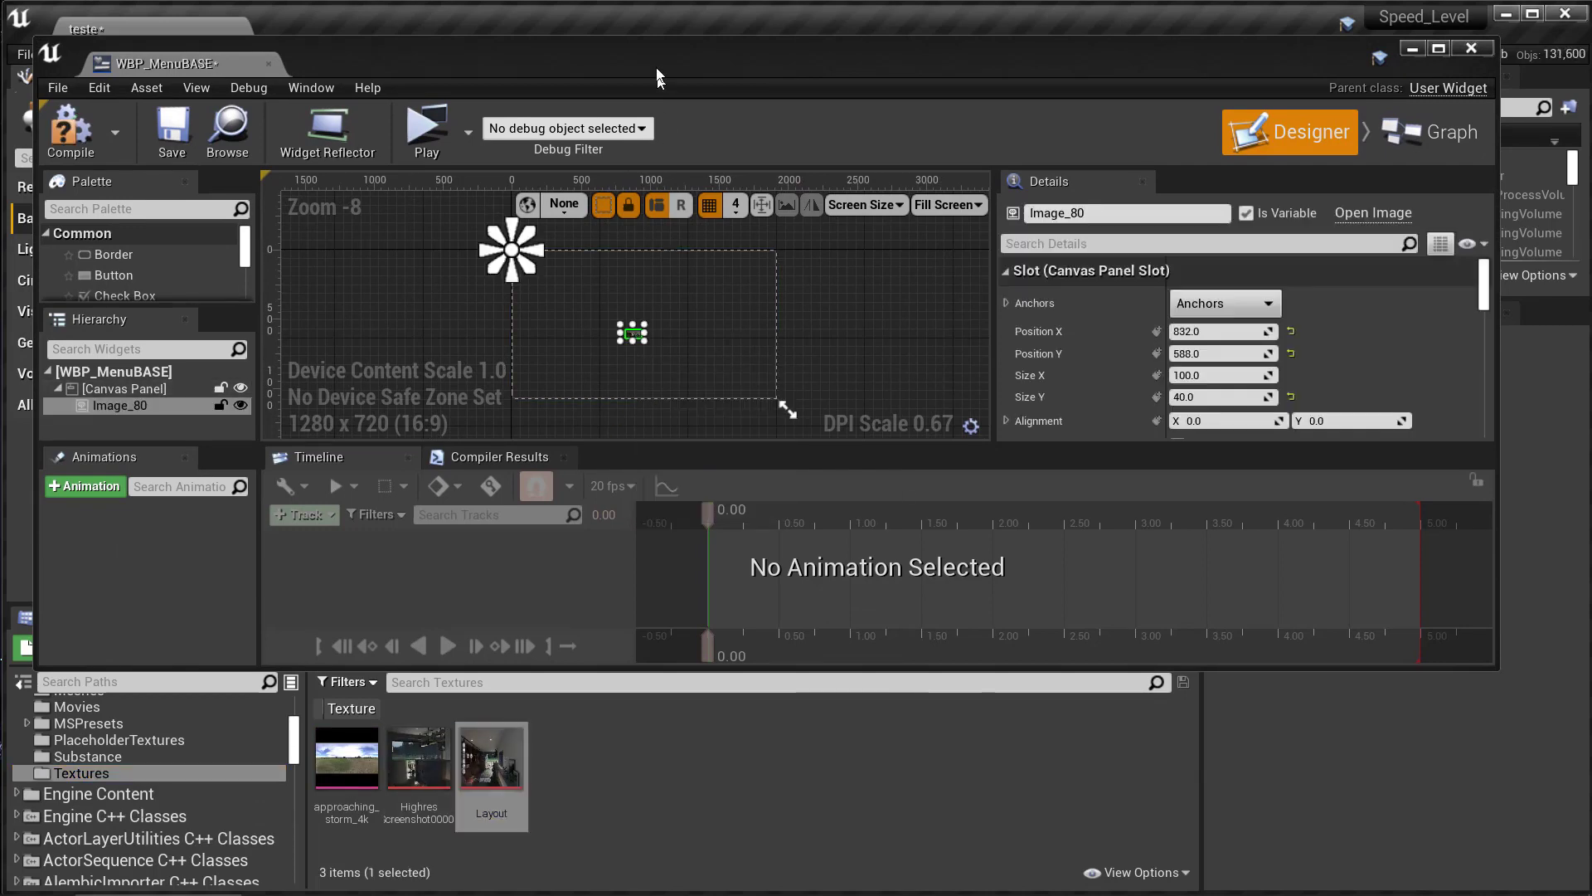
left_click(1224, 267)
left_click(1461, 475, "ctrl")
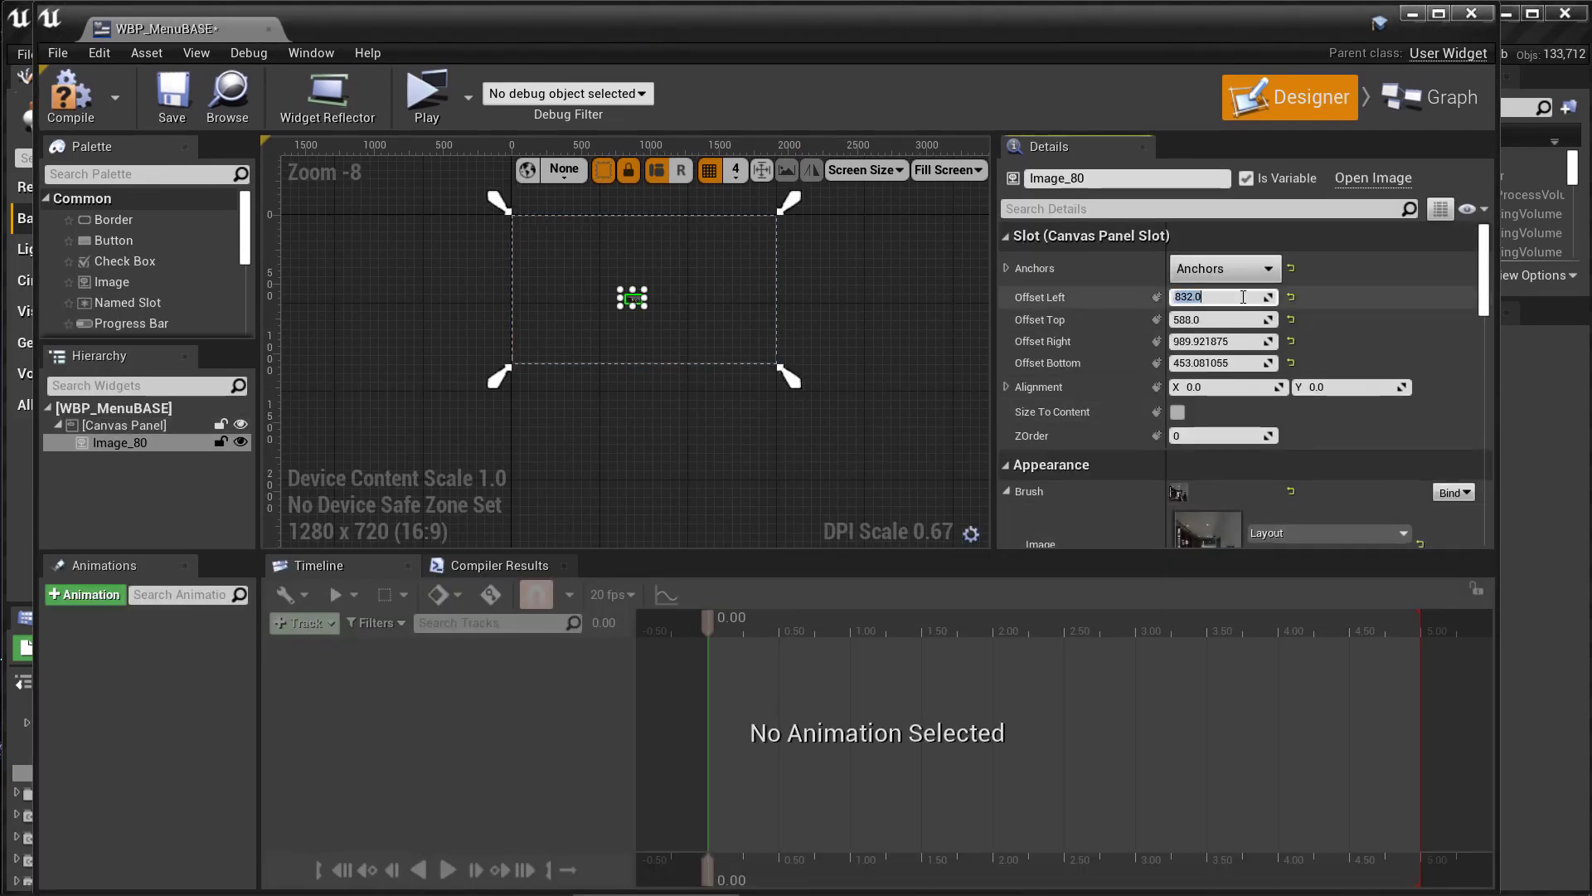
scroll(431, 308, "up", 4)
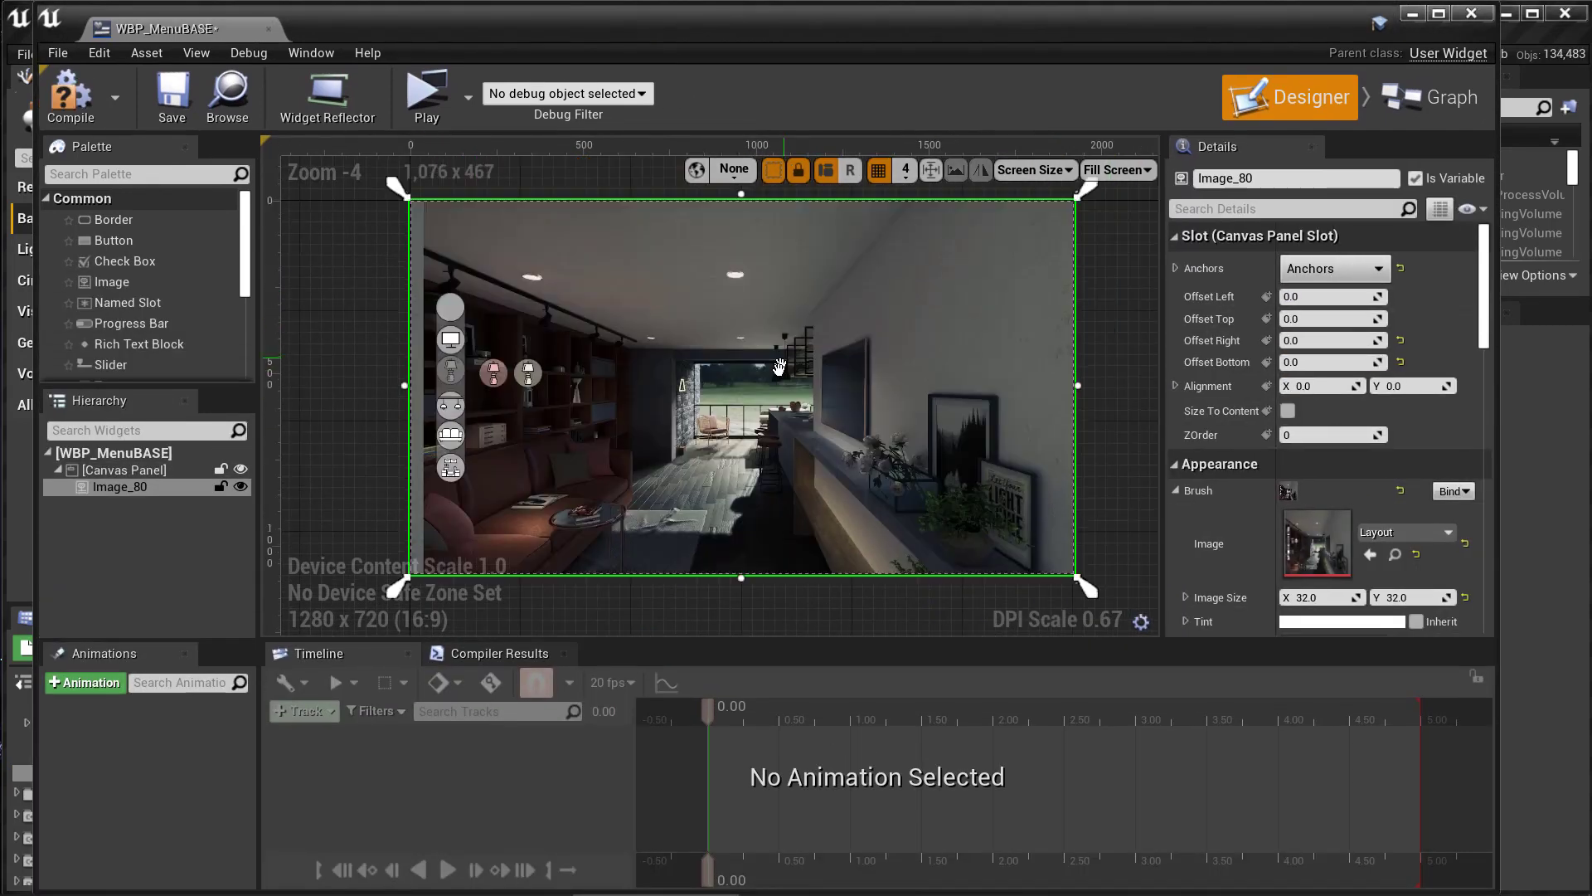
left_click(137, 173)
Step: Add a Grid Panel to the canvas and stretch it down over the icon column
type("grid")
left_click_drag(115, 225, 448, 423)
scroll(505, 328, "up", 7)
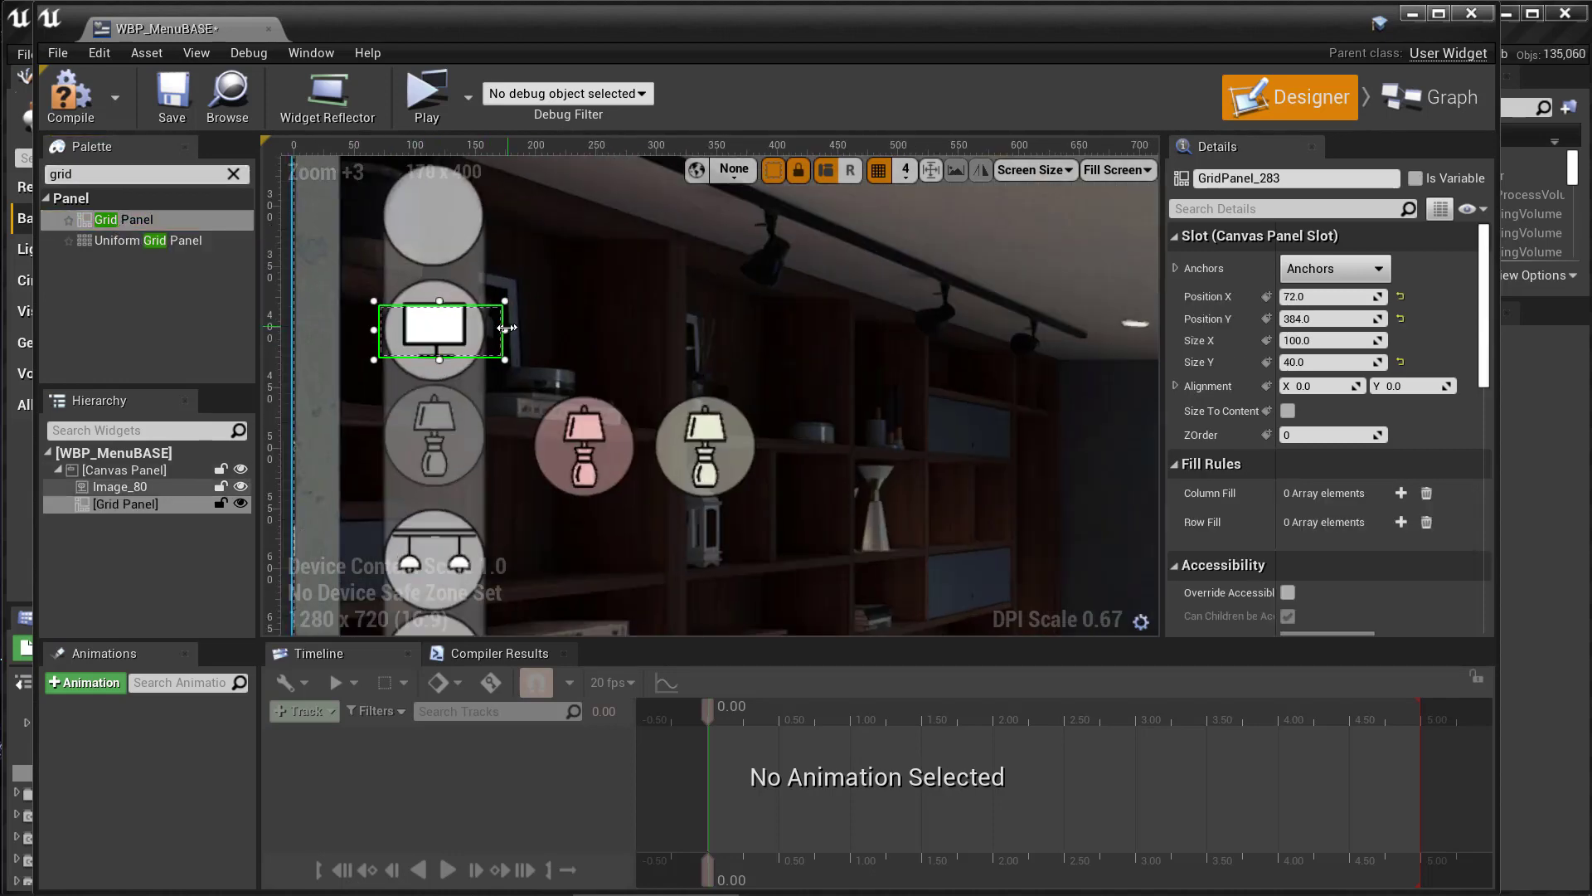
scroll(432, 262, "down", 4)
left_click_drag(452, 325, 441, 547)
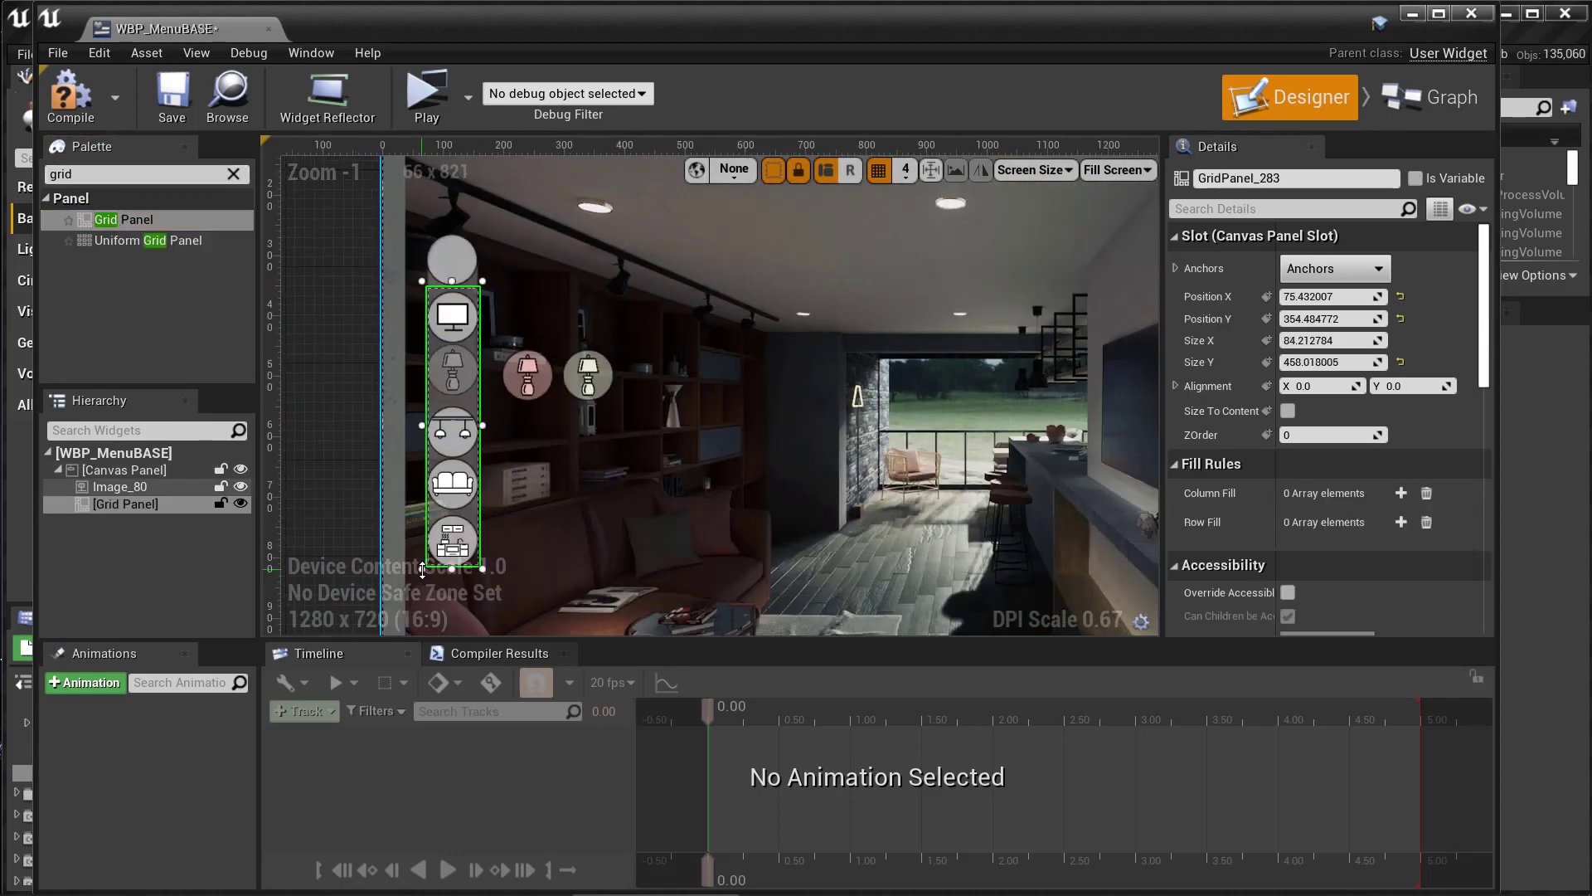
Step: Anchor Grid_Base to the middle-left and drop a button inside it
left_click(1335, 268)
left_click(1319, 427)
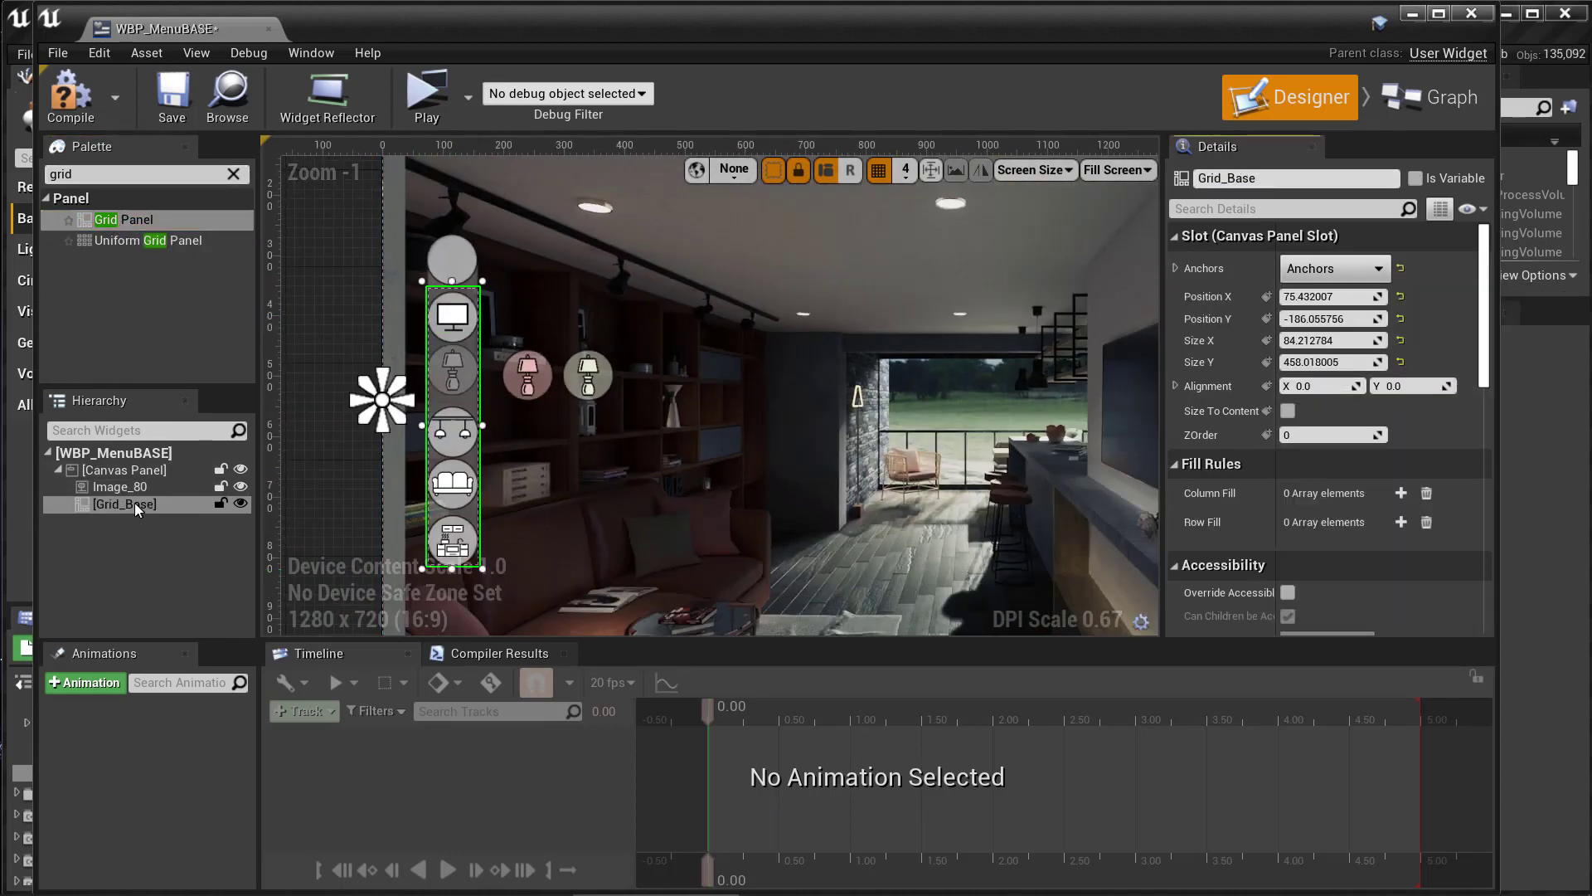
left_click_drag(453, 345, 453, 346)
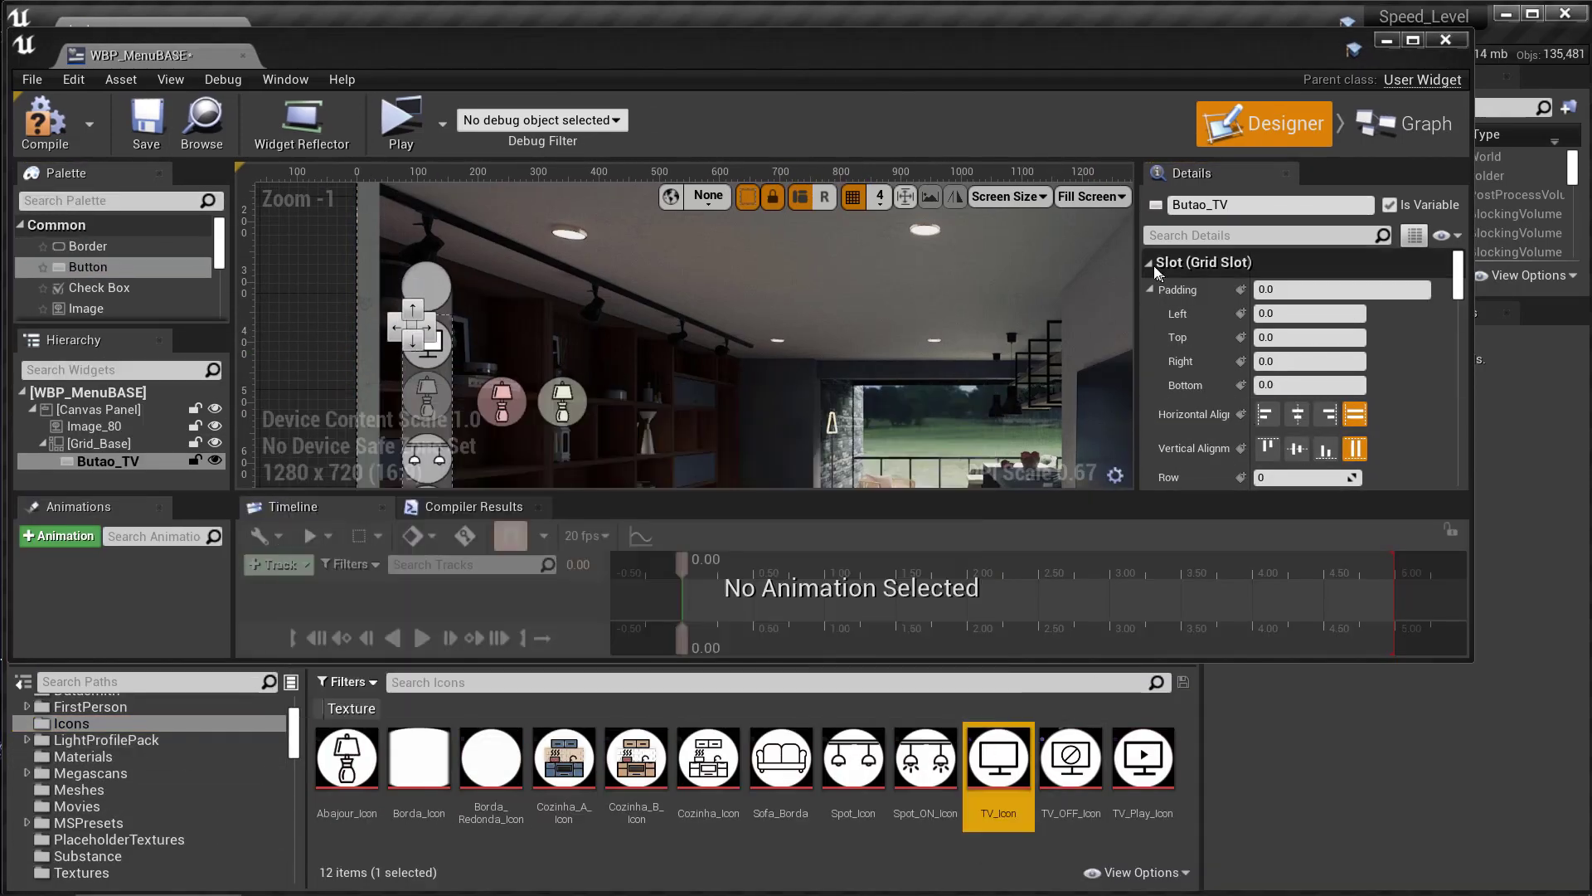
Step: Rename a button to Butao_Abajur and set its image to Abajur_Icon
scroll(1252, 365, "up", 5)
scroll(417, 340, "up", 7)
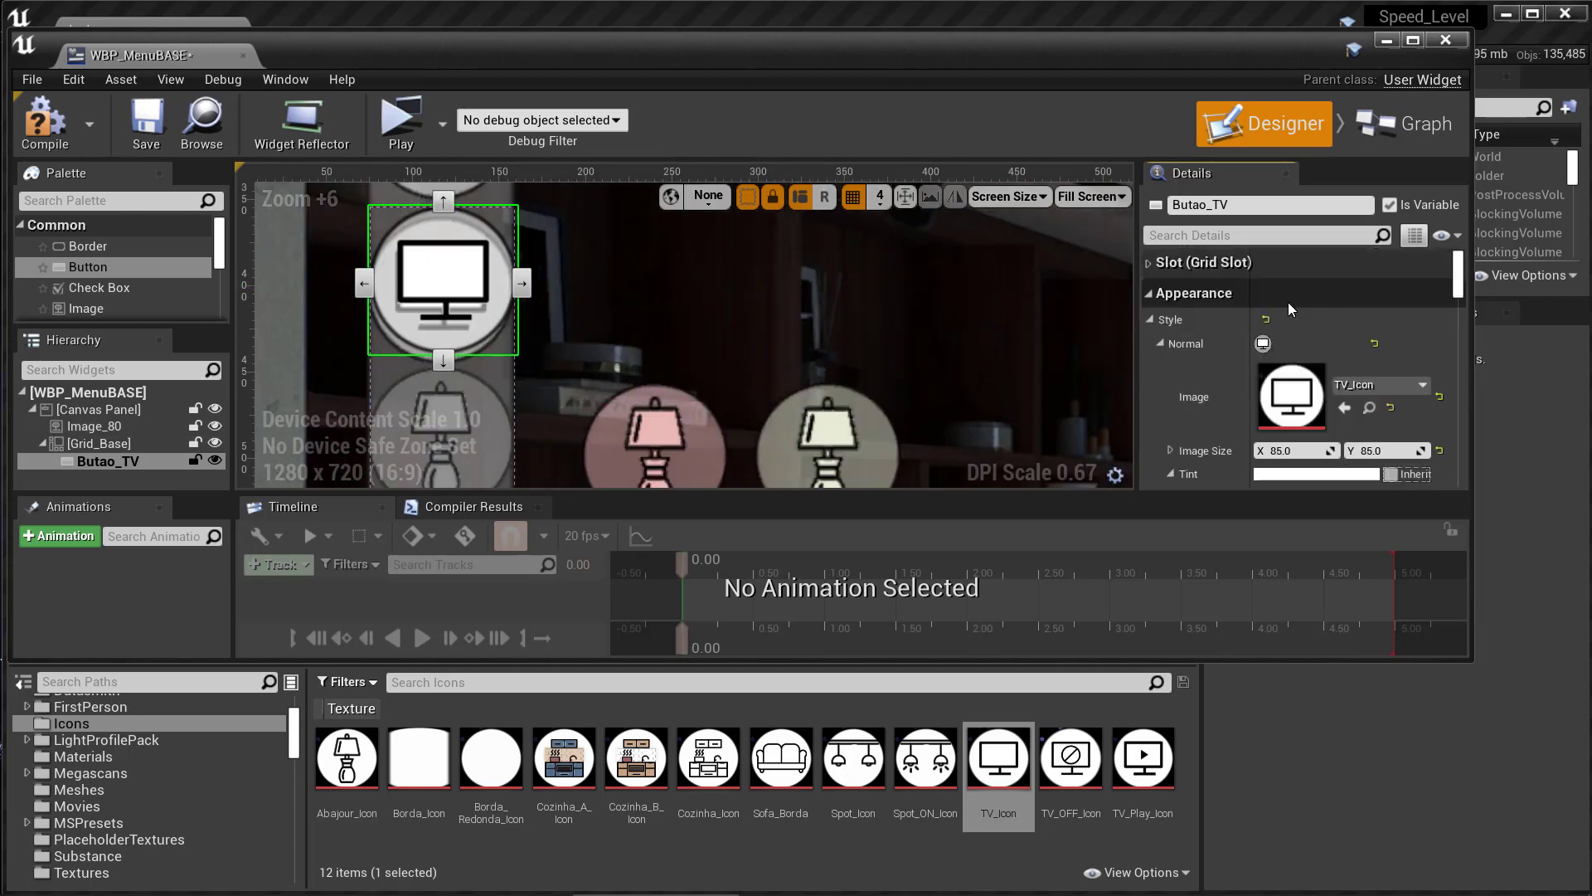
left_click(99, 443)
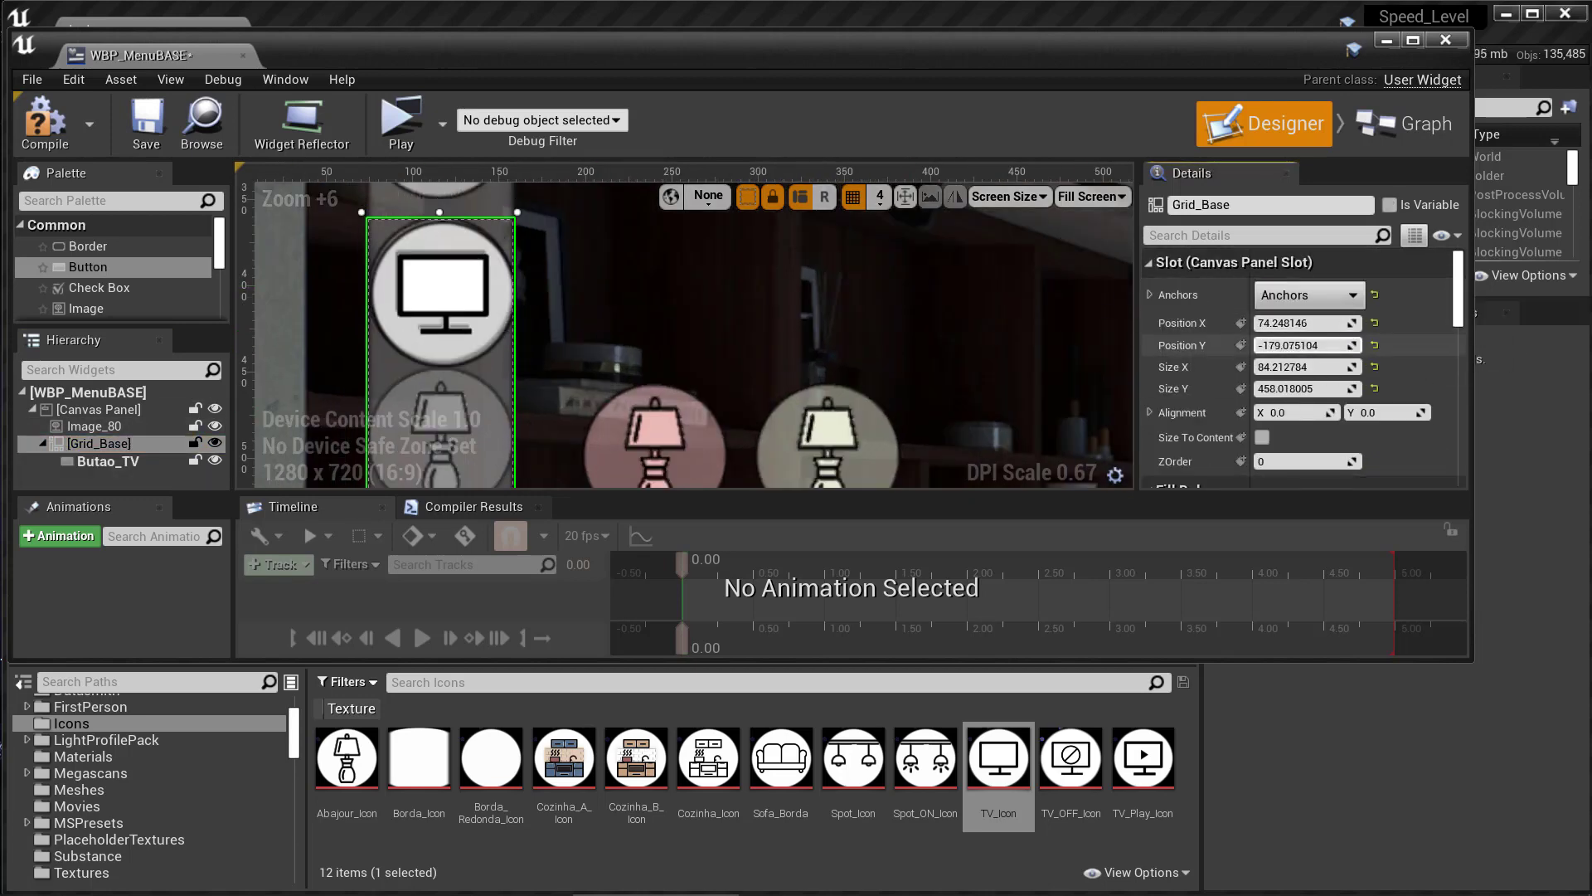
left_click(108, 461)
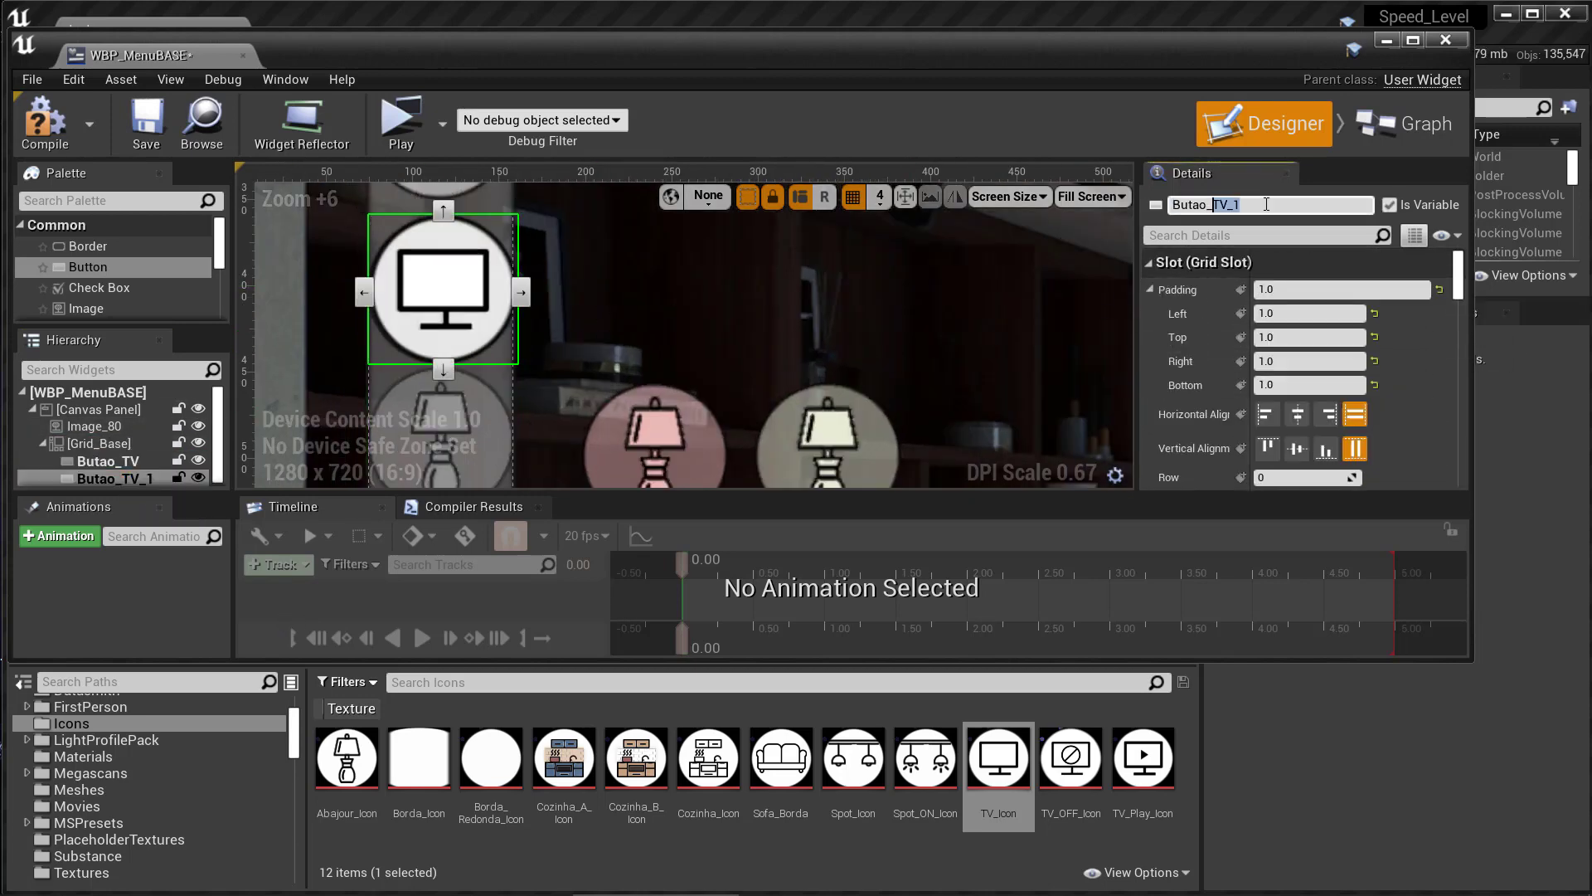
key("Return")
scroll(1293, 365, "down", 5)
left_click_drag(346, 757, 1291, 334)
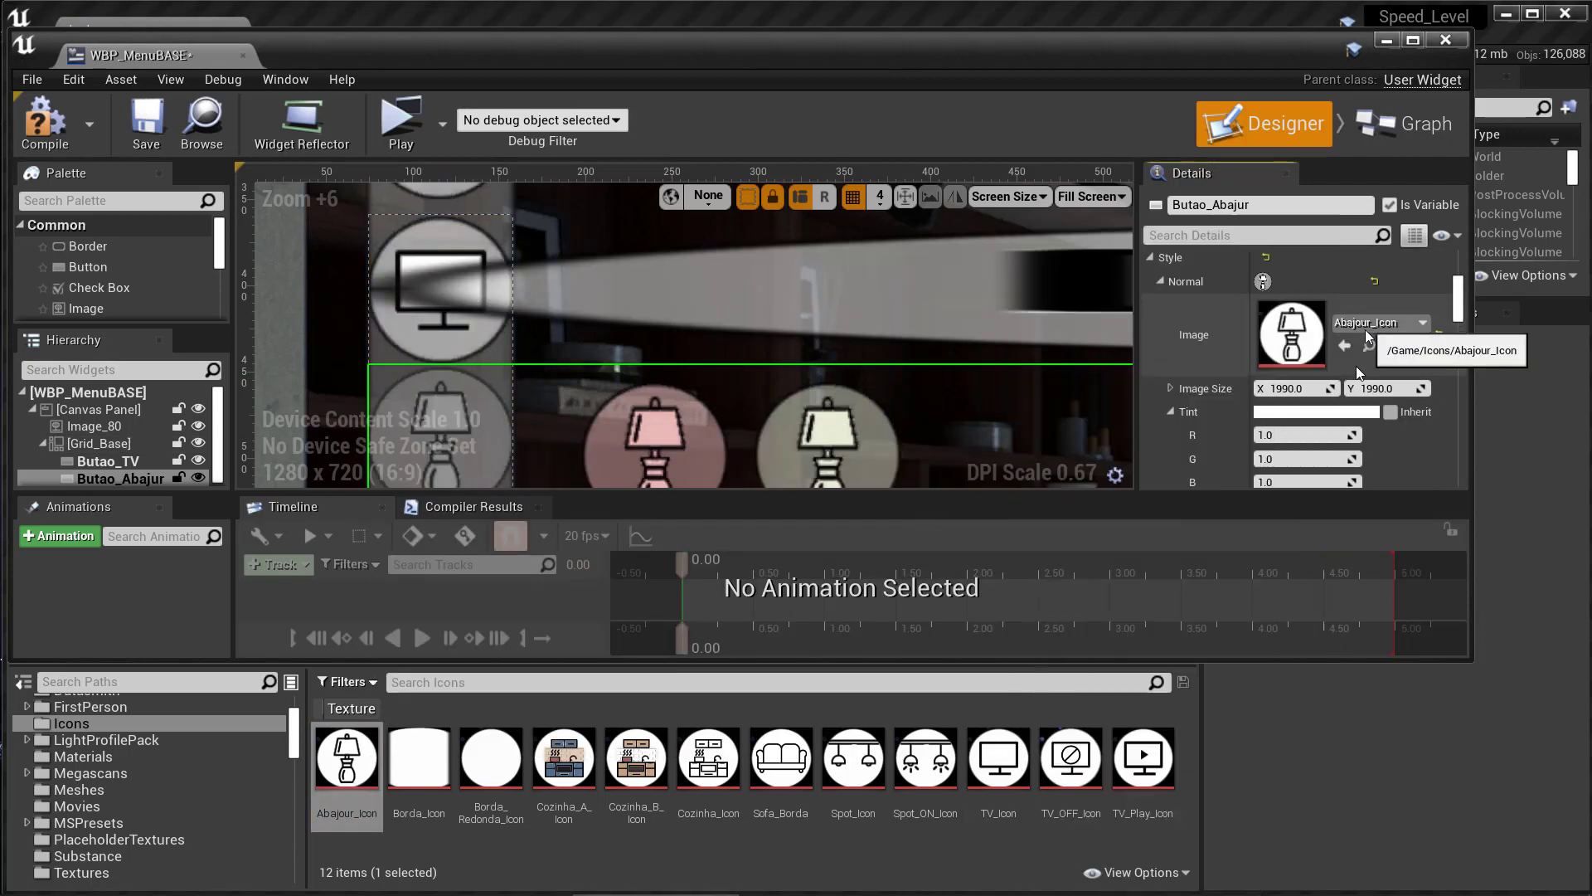
Step: Give the TV and lamp buttons a 0.85 grey hover tint
key("Up")
scroll(1216, 409, "down", 5)
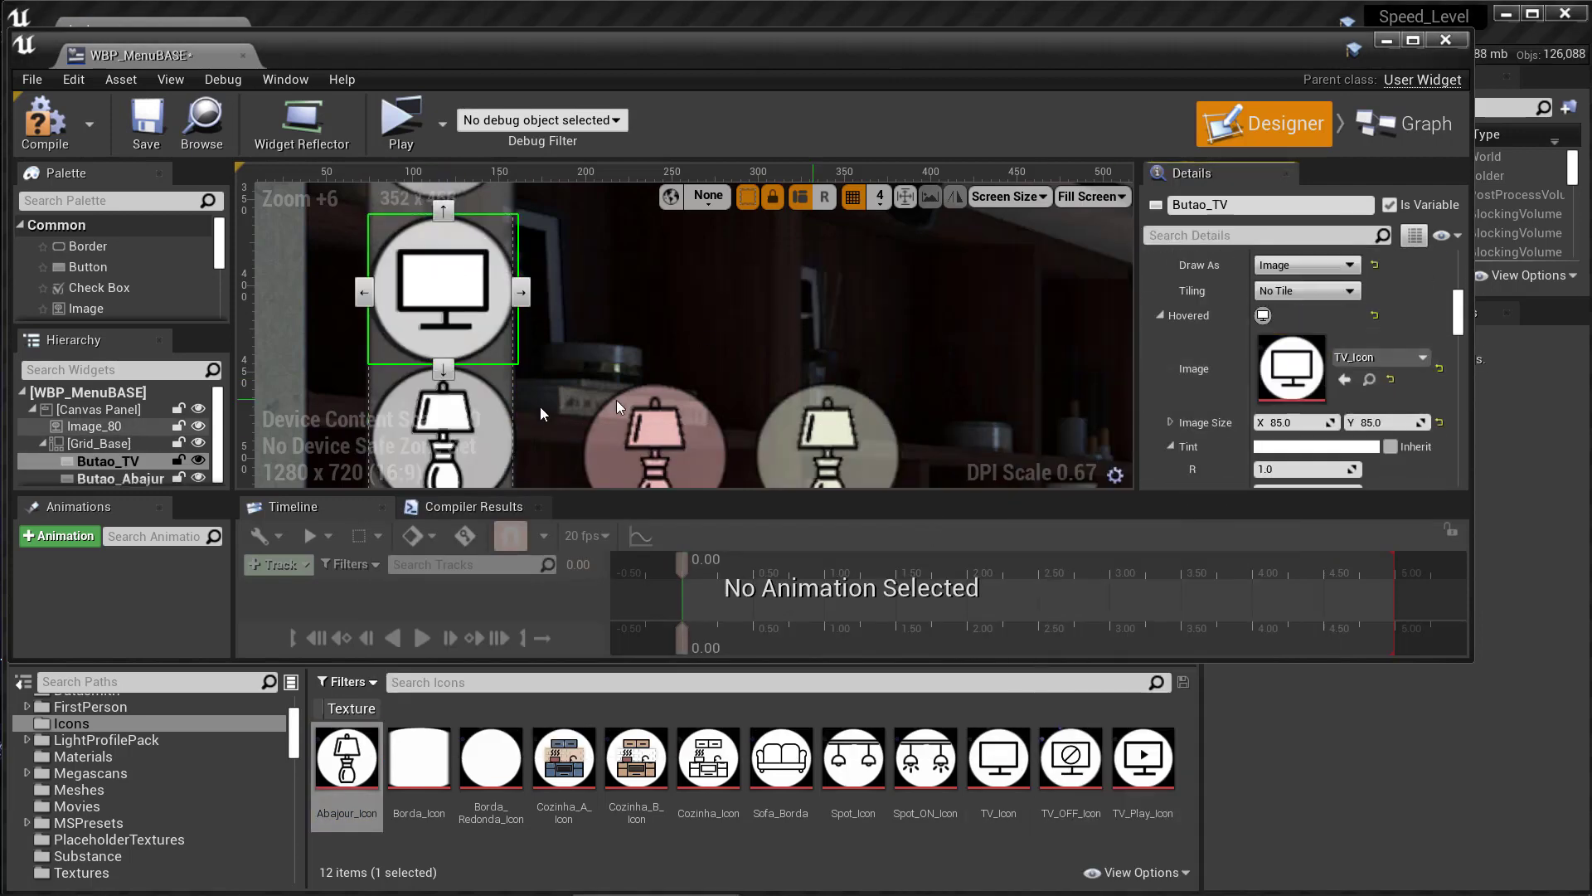
left_click(1326, 446)
left_click(440, 423)
left_click(1317, 413)
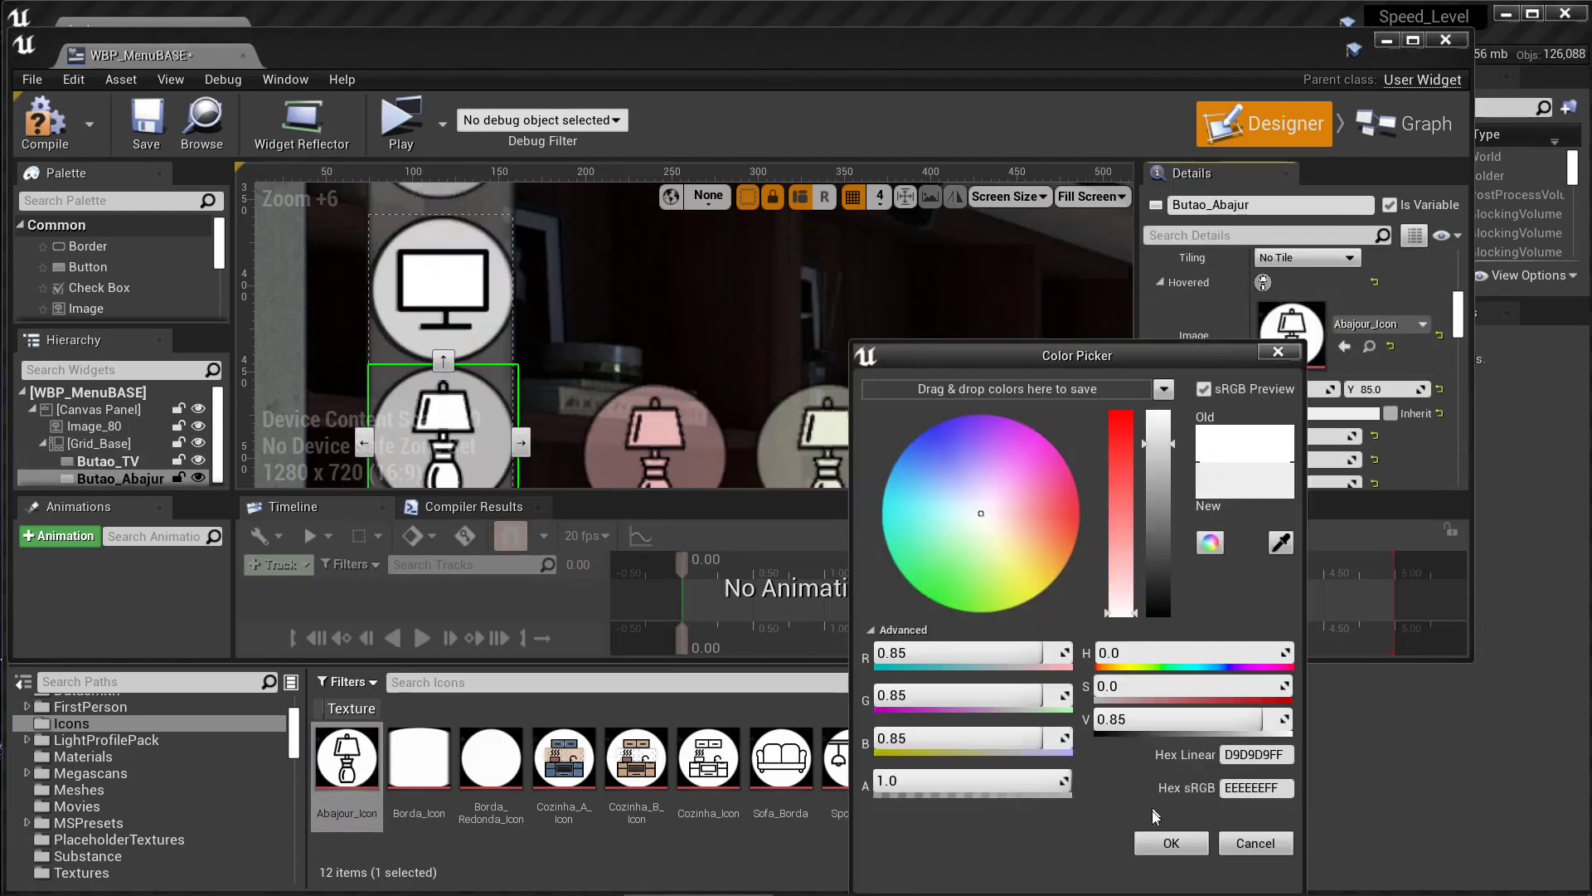
left_click(521, 445)
scroll(521, 445, "down", 4)
Step: Assign the Spot_Icon texture as the Spot button's image
left_click(140, 478)
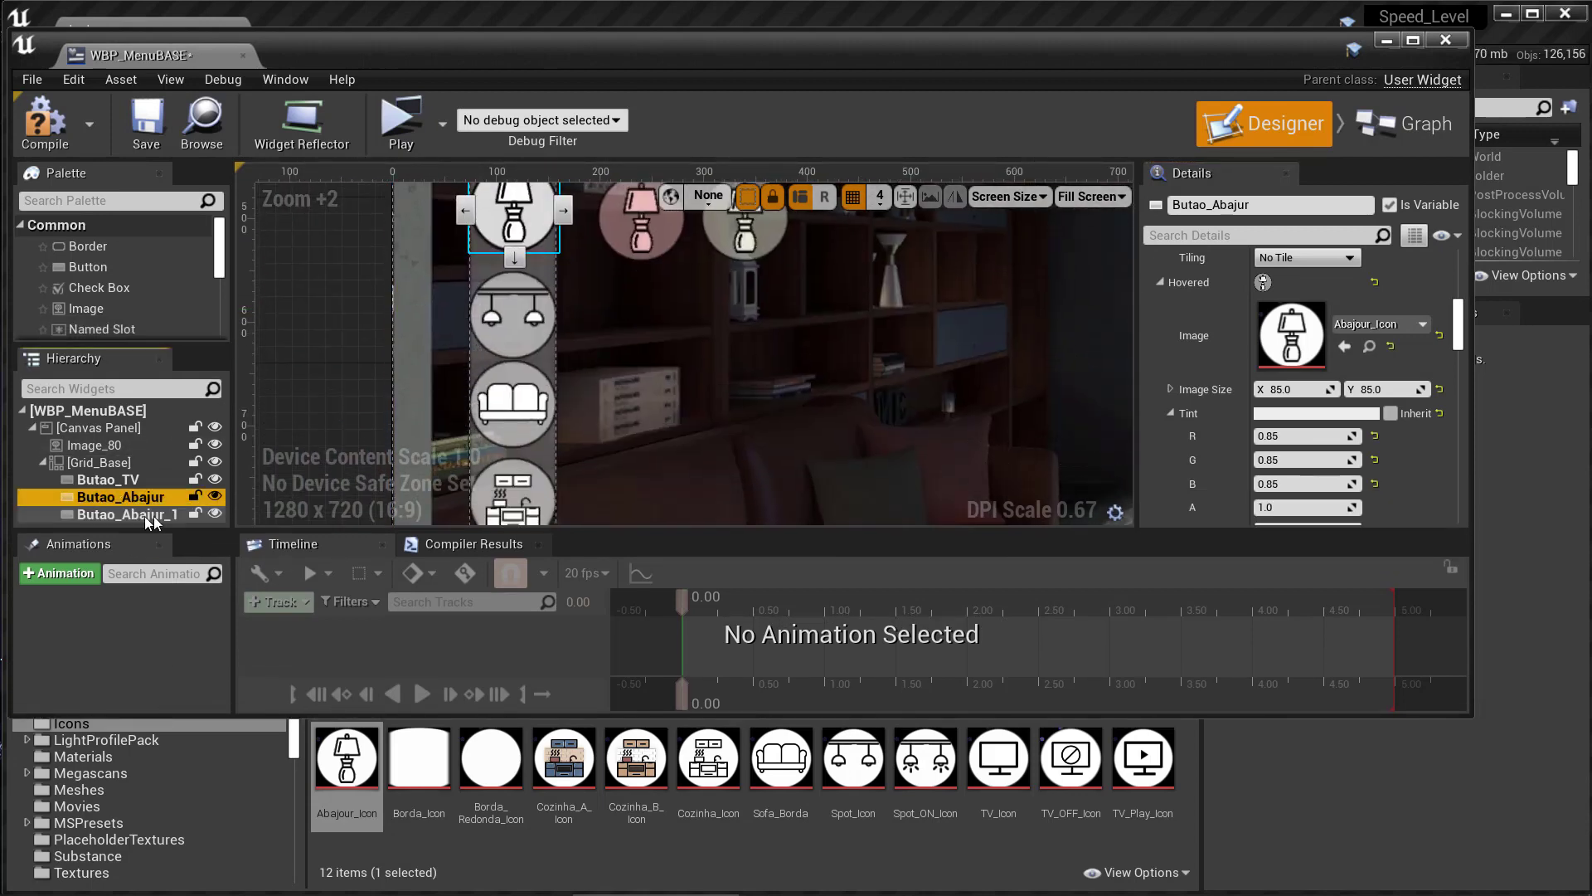
left_click(853, 756)
left_click(1344, 345)
scroll(1321, 332, "up", 3)
scroll(562, 333, "up", 2)
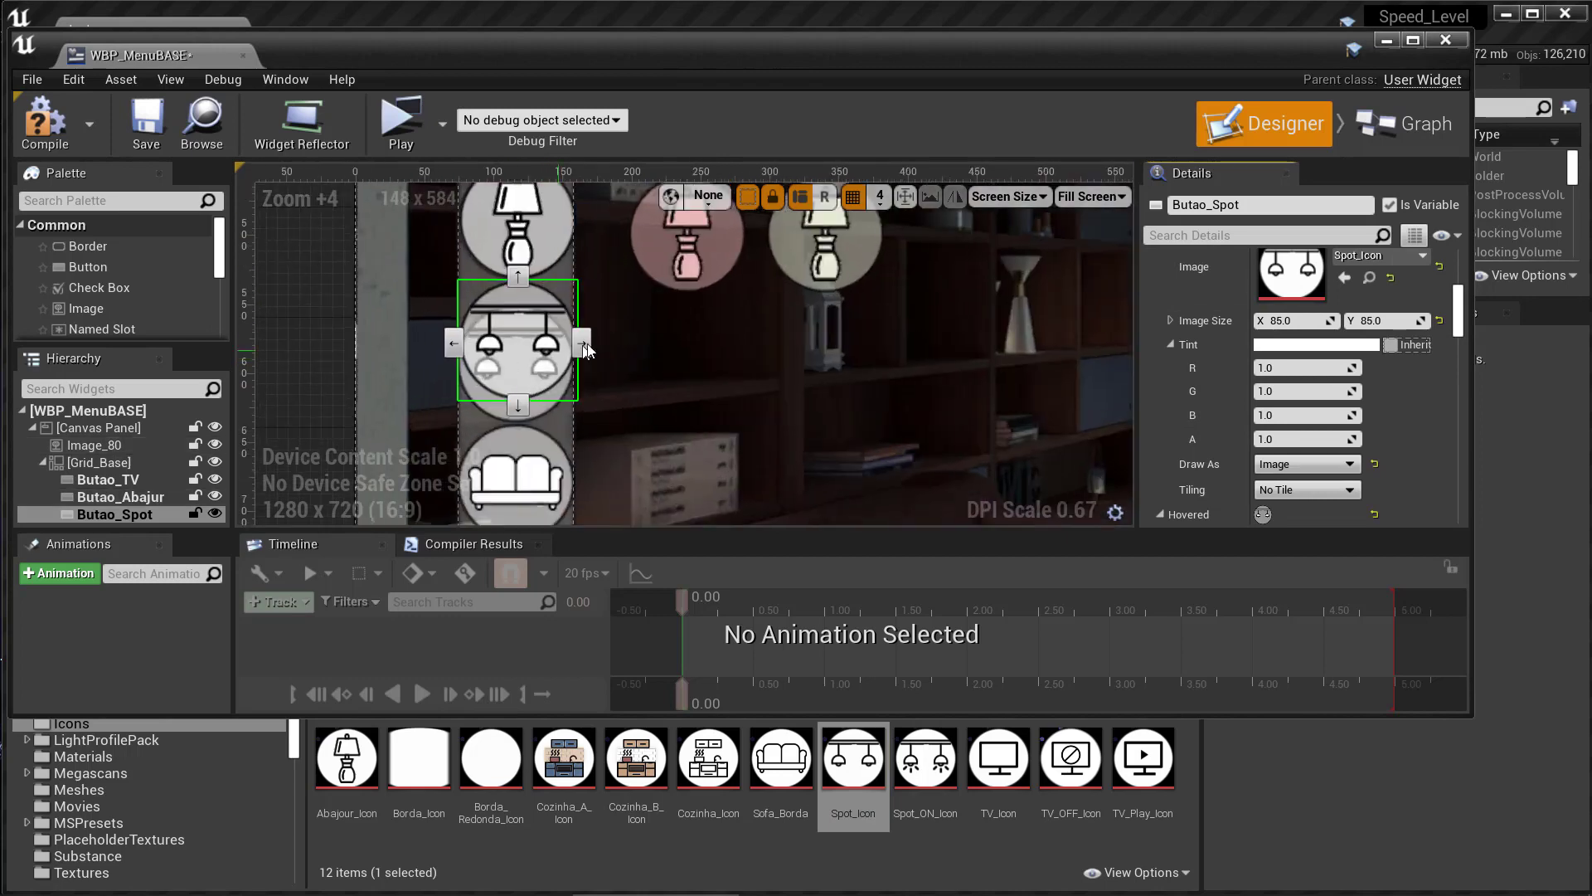
scroll(544, 396, "down", 1)
Step: Rename the copied button Butao_Sofa and use Sofa_Borda for its normal and hover images
type("Sofa")
left_click(534, 403)
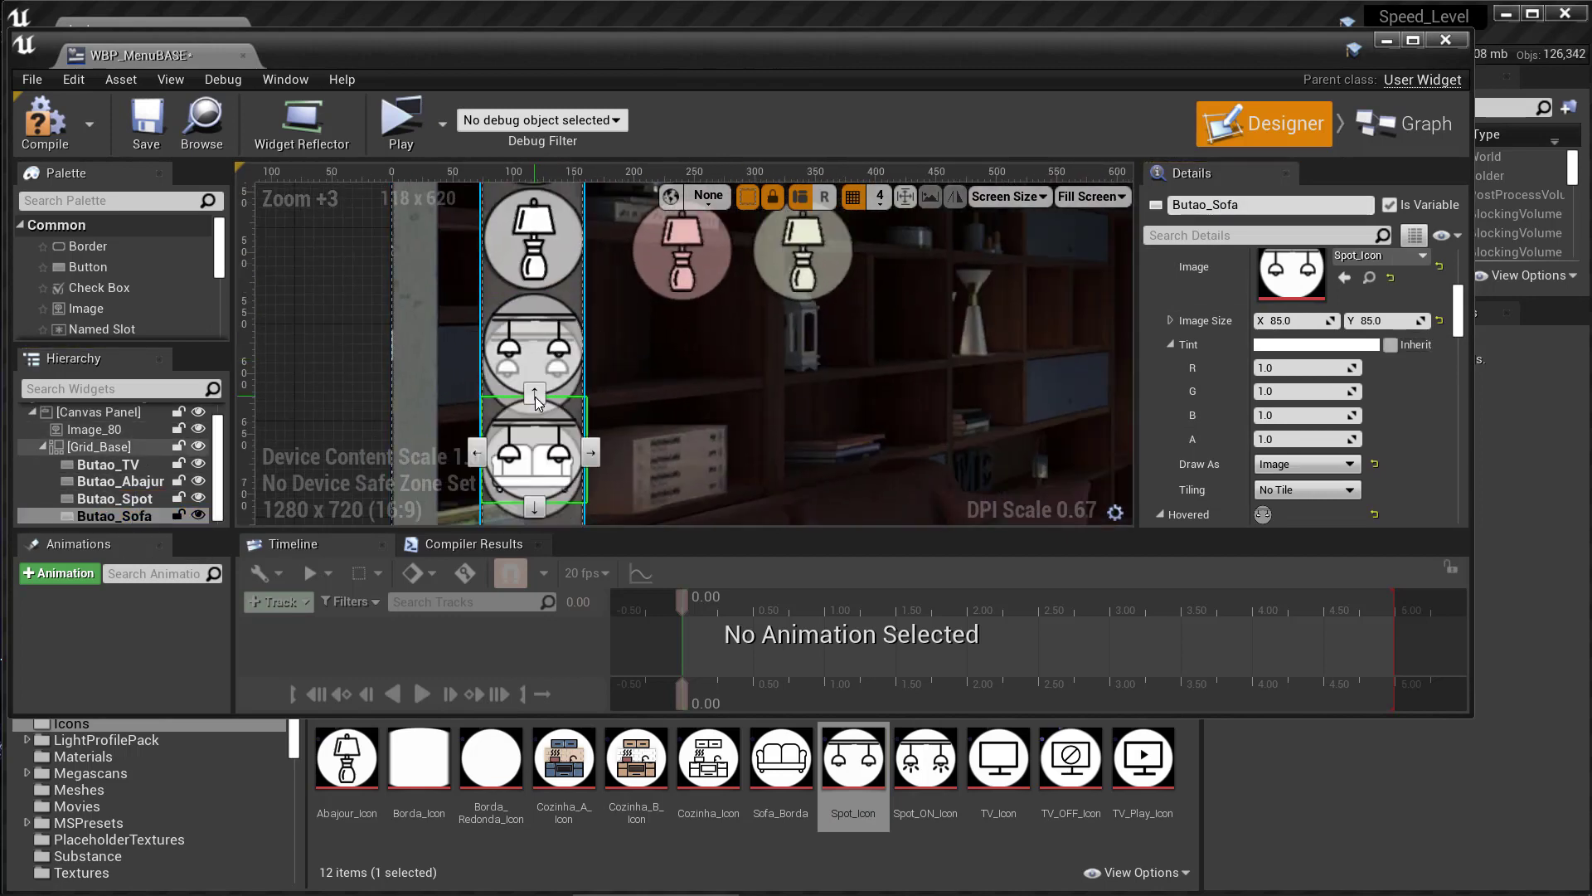
left_click(780, 756)
left_click(1341, 415)
scroll(1338, 372, "down", 3)
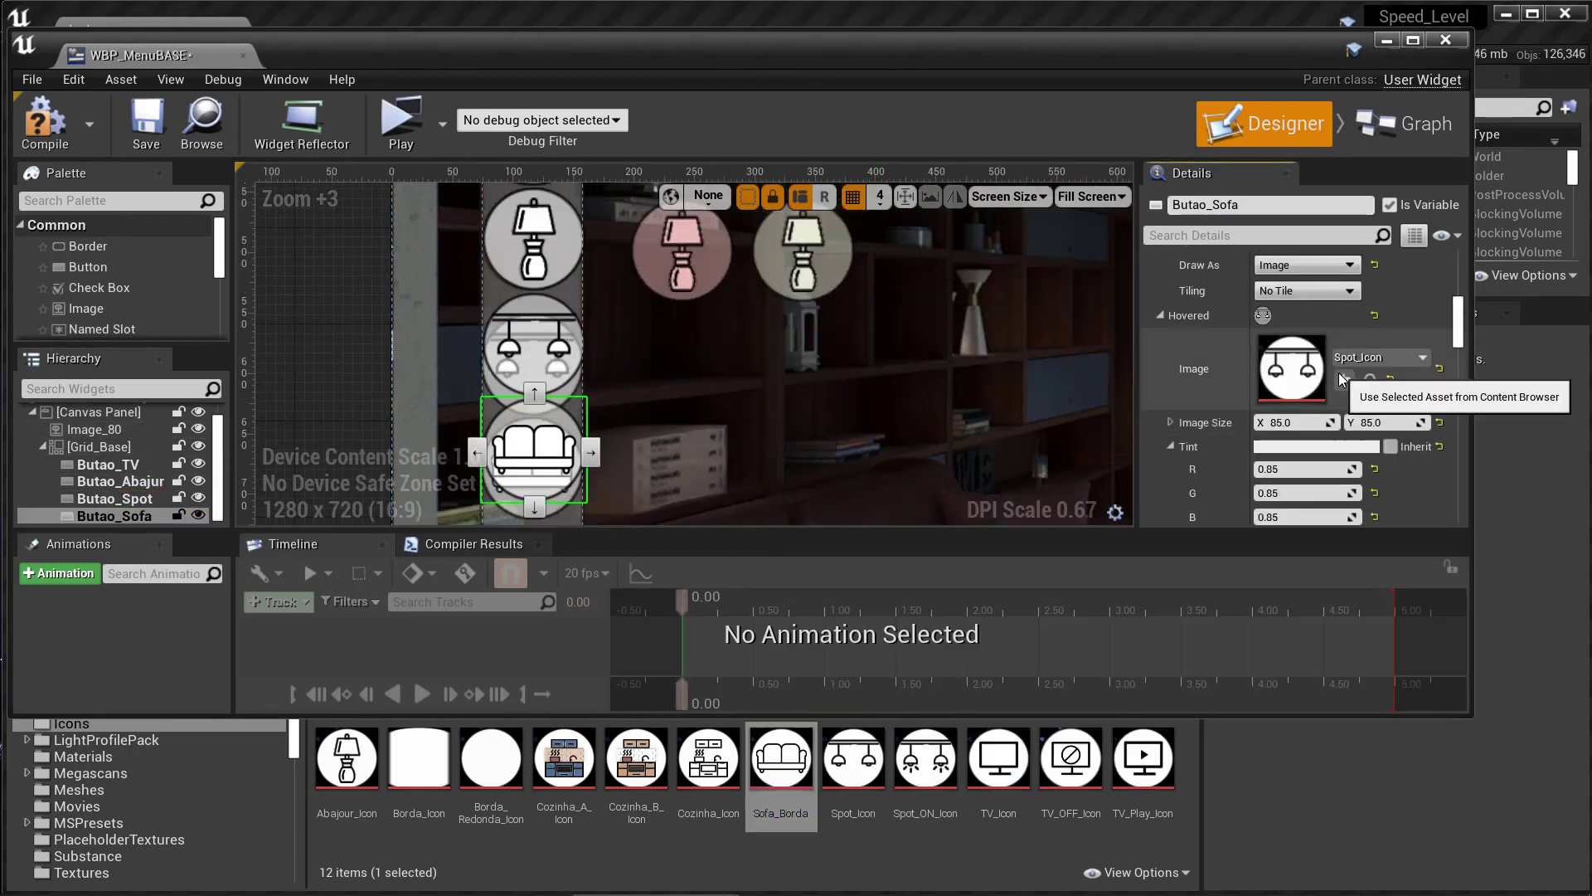
left_click(1343, 377)
Step: Duplicate it as Butao_Cozinha with the Cozinha_Icon image at height 85
key("ctrl+d")
scroll(516, 458, "down", 3)
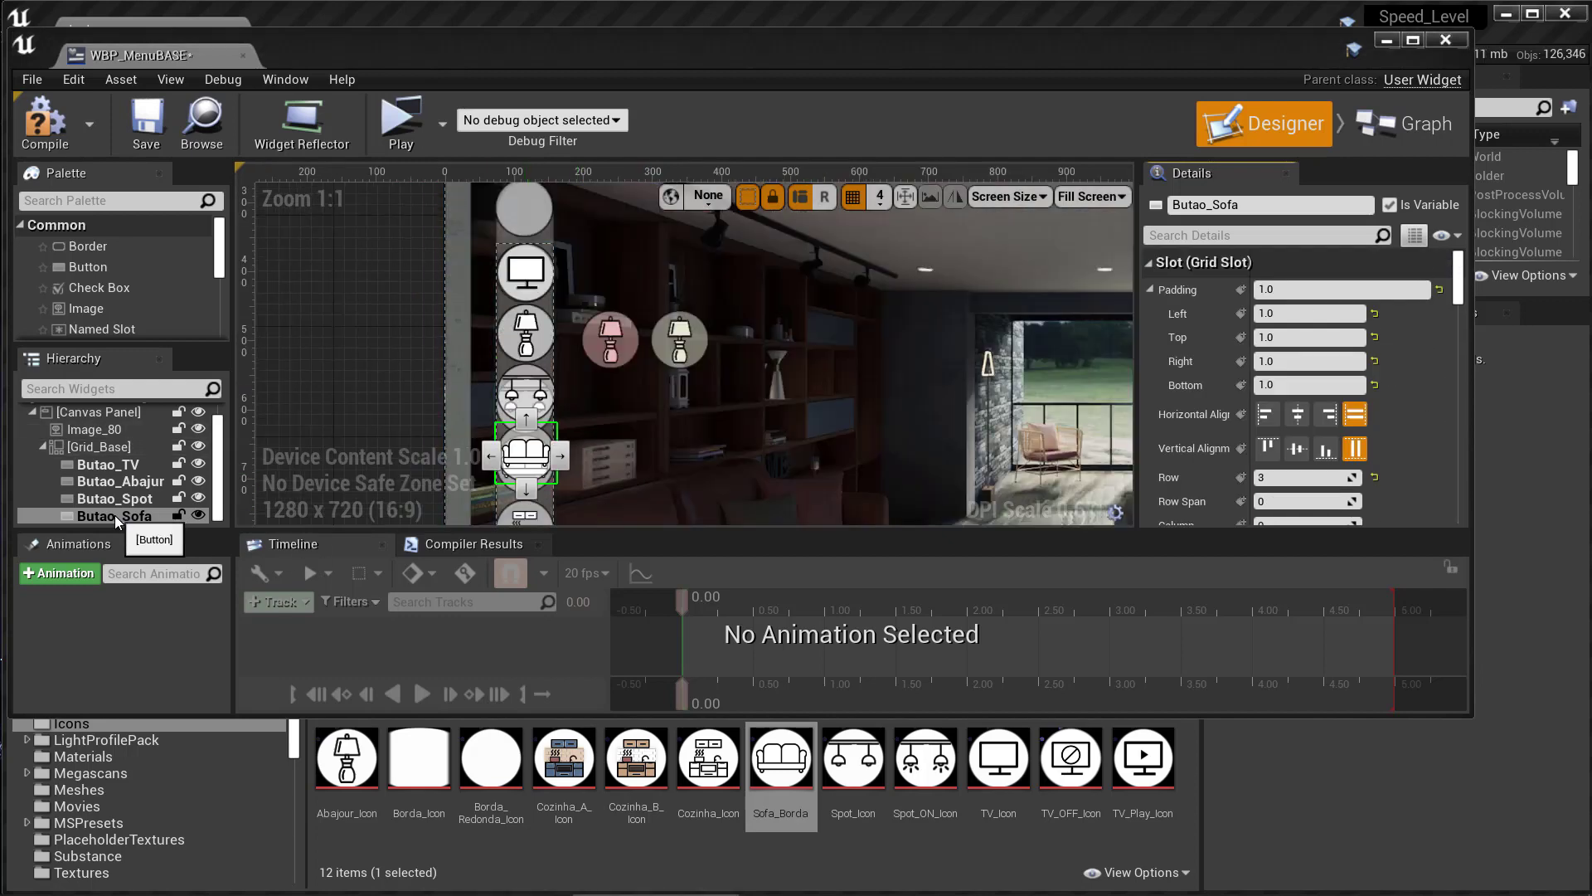
left_click(525, 491)
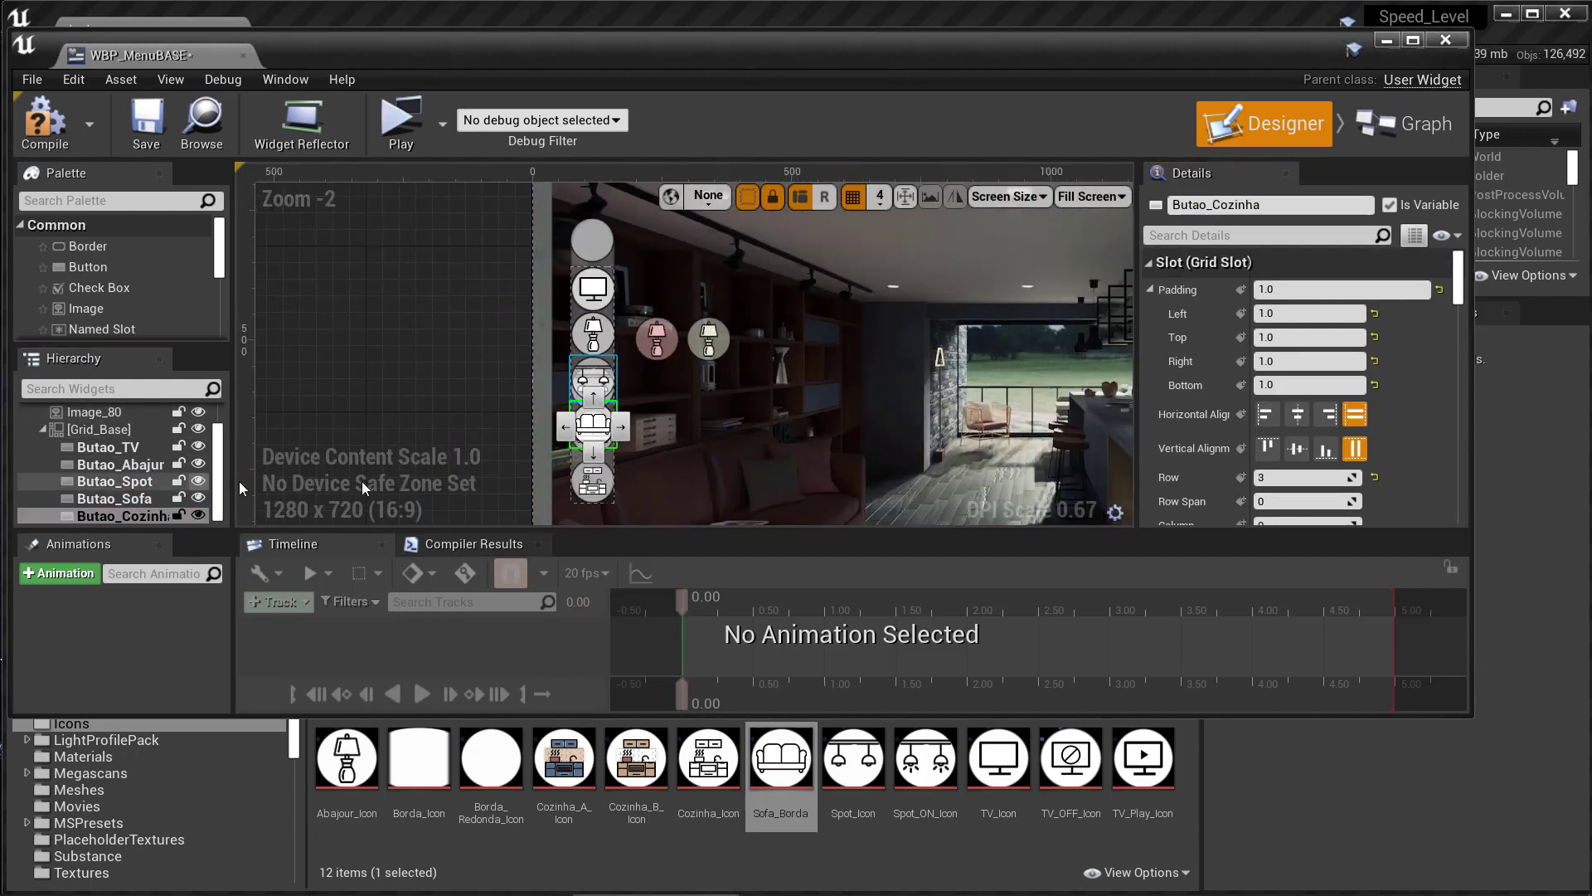
scroll(567, 383, "up", 2)
scroll(1293, 373, "down", 3)
left_click(709, 756)
left_click(1345, 445)
type("85")
key("Return")
scroll(1307, 495, "down", 3)
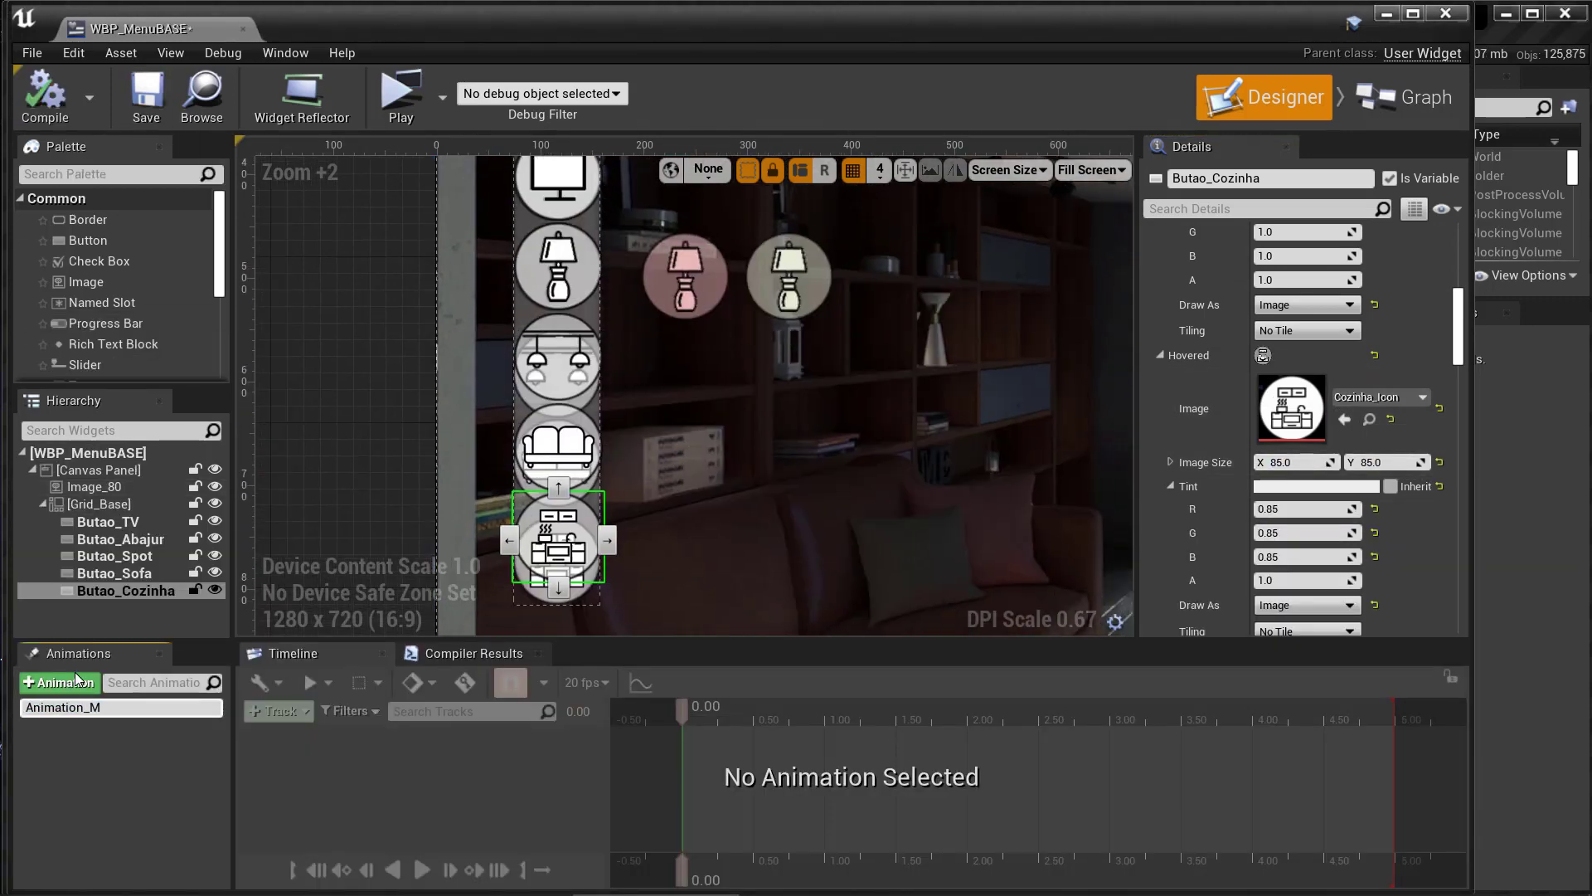
Step: Name the animation Animation_MENU and add a Butao_TV Transform track keyed at 0.00
type("ENU")
key("Return")
left_click(272, 711)
scroll(540, 395, "up", 3)
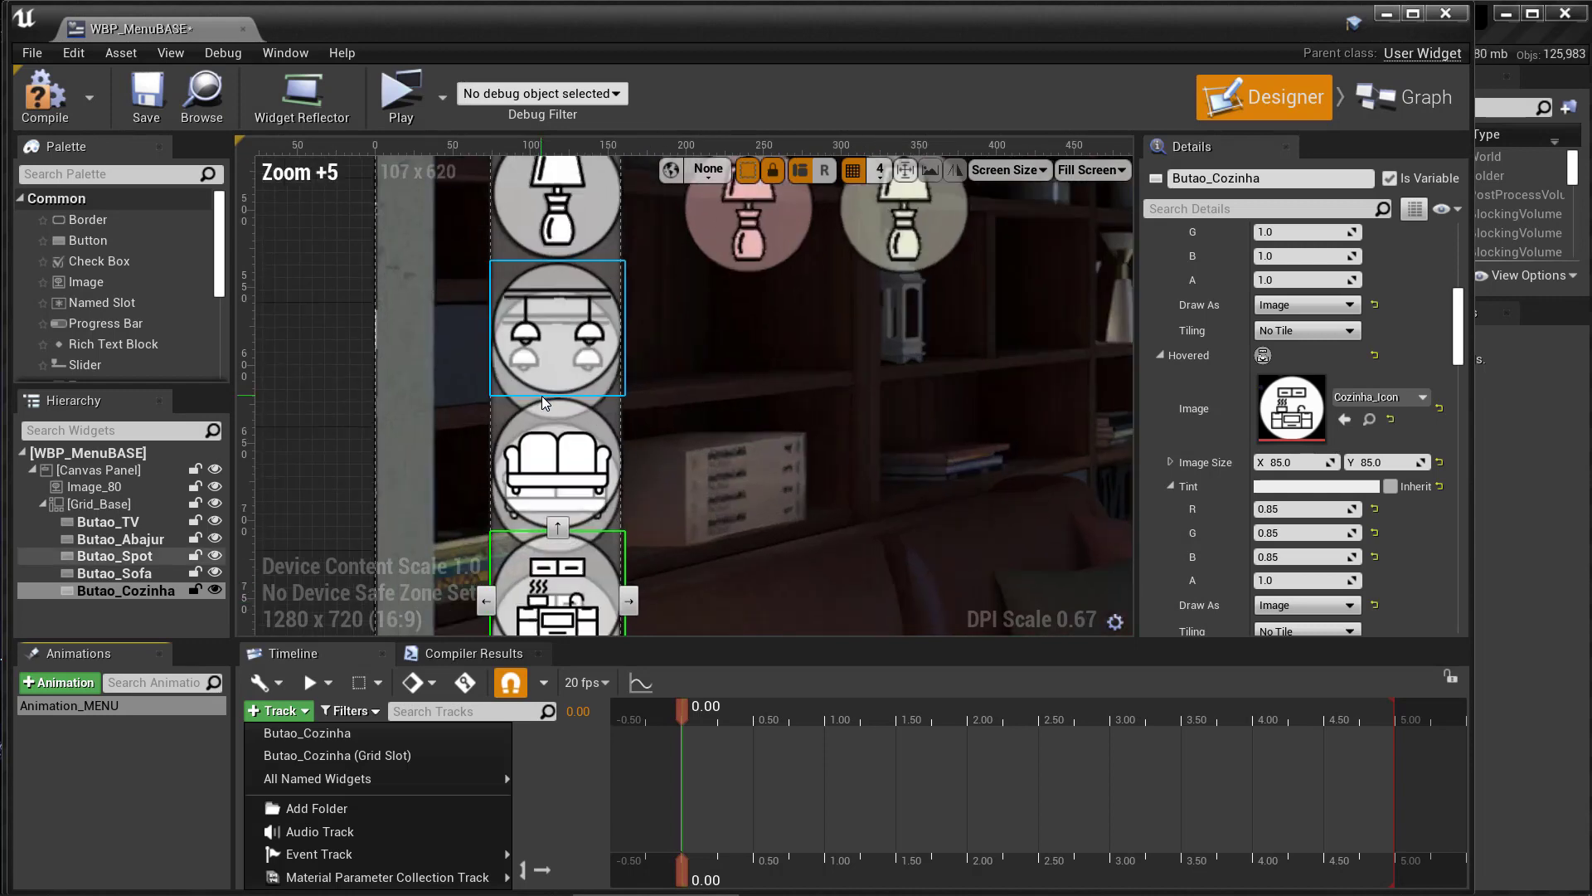
left_click(108, 521)
left_click(272, 710)
left_click(307, 732)
Step: Add a second transform key at 1.05 and turn on auto-keying
left_click(580, 739)
left_click(597, 689)
left_click_drag(682, 709, 796, 715)
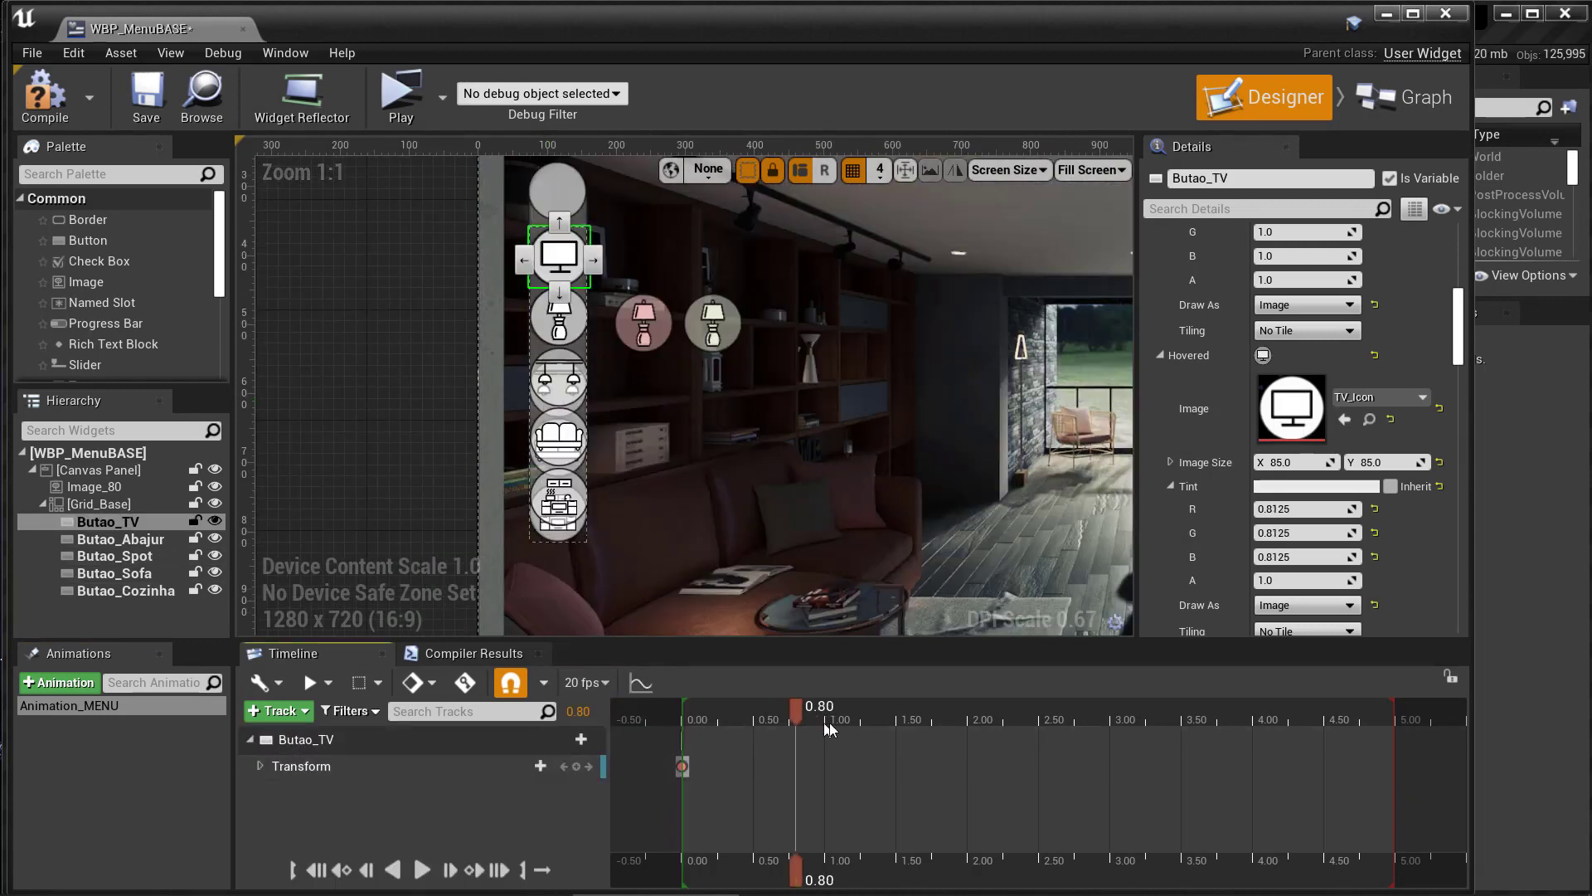
left_click(577, 765)
left_click(701, 716)
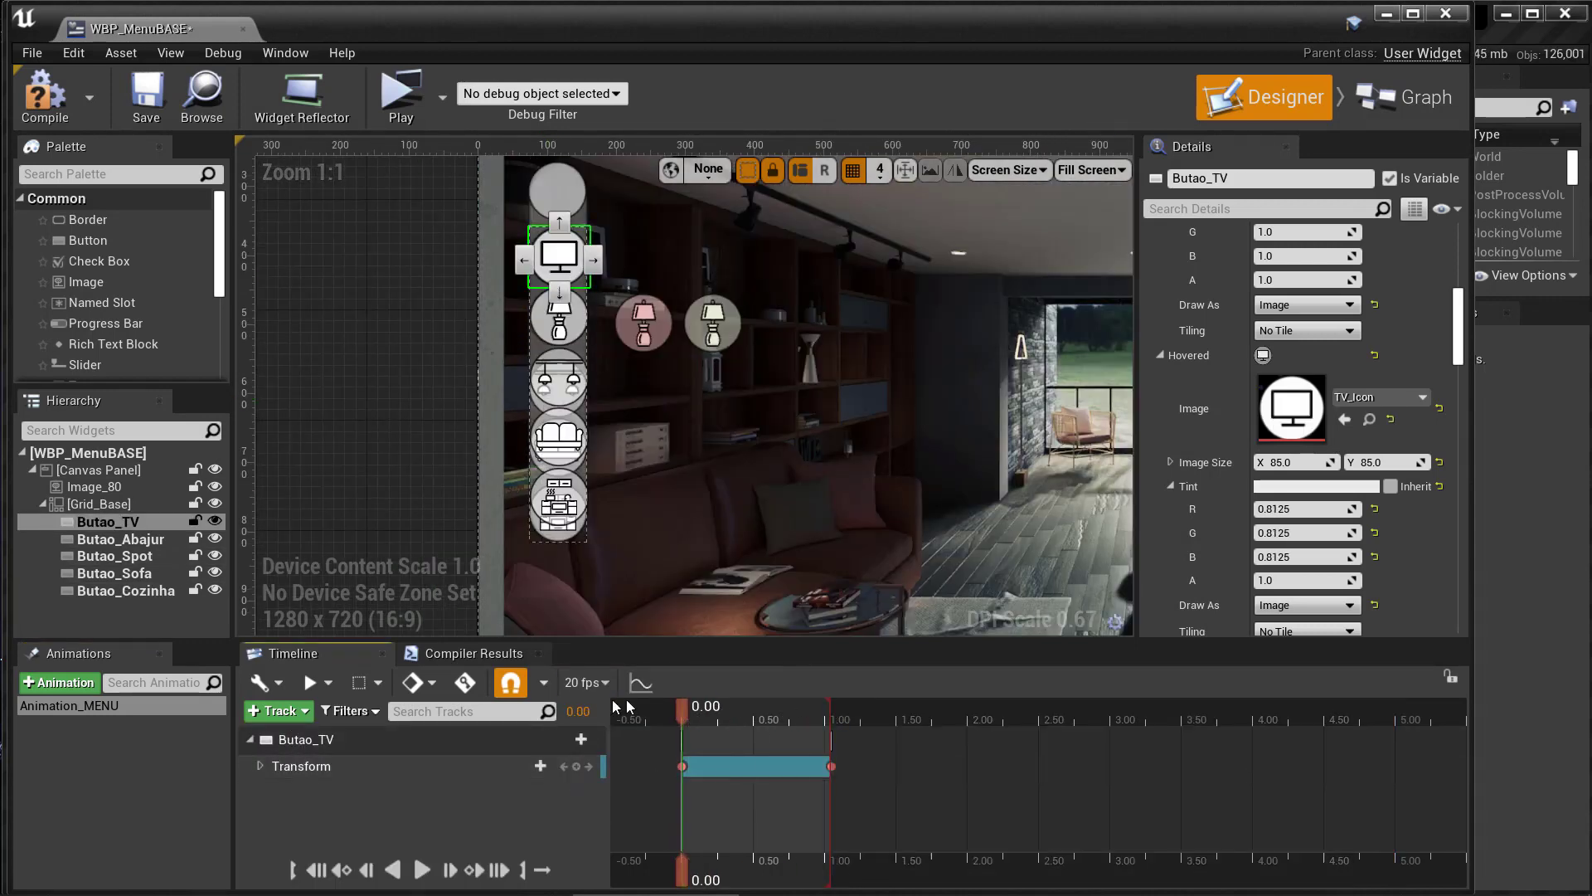
left_click(464, 682)
Step: Key the TV button's Translation Y at -92 at the start and 0 at 0.50
scroll(1393, 407, "down", 10)
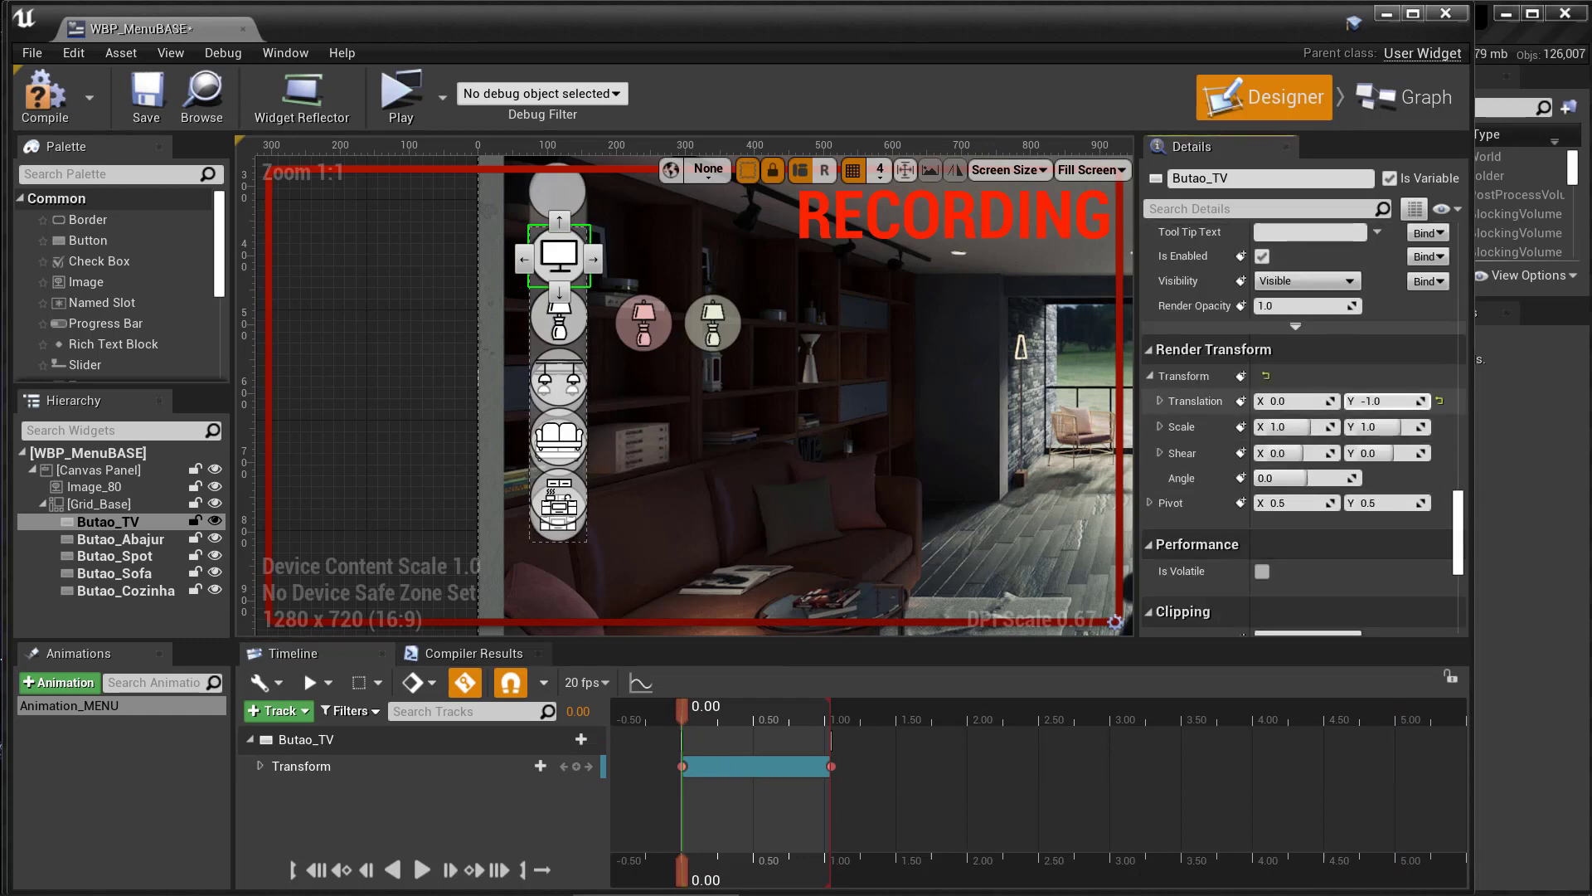
type("-92")
key("Return")
scroll(559, 191, "up", 5)
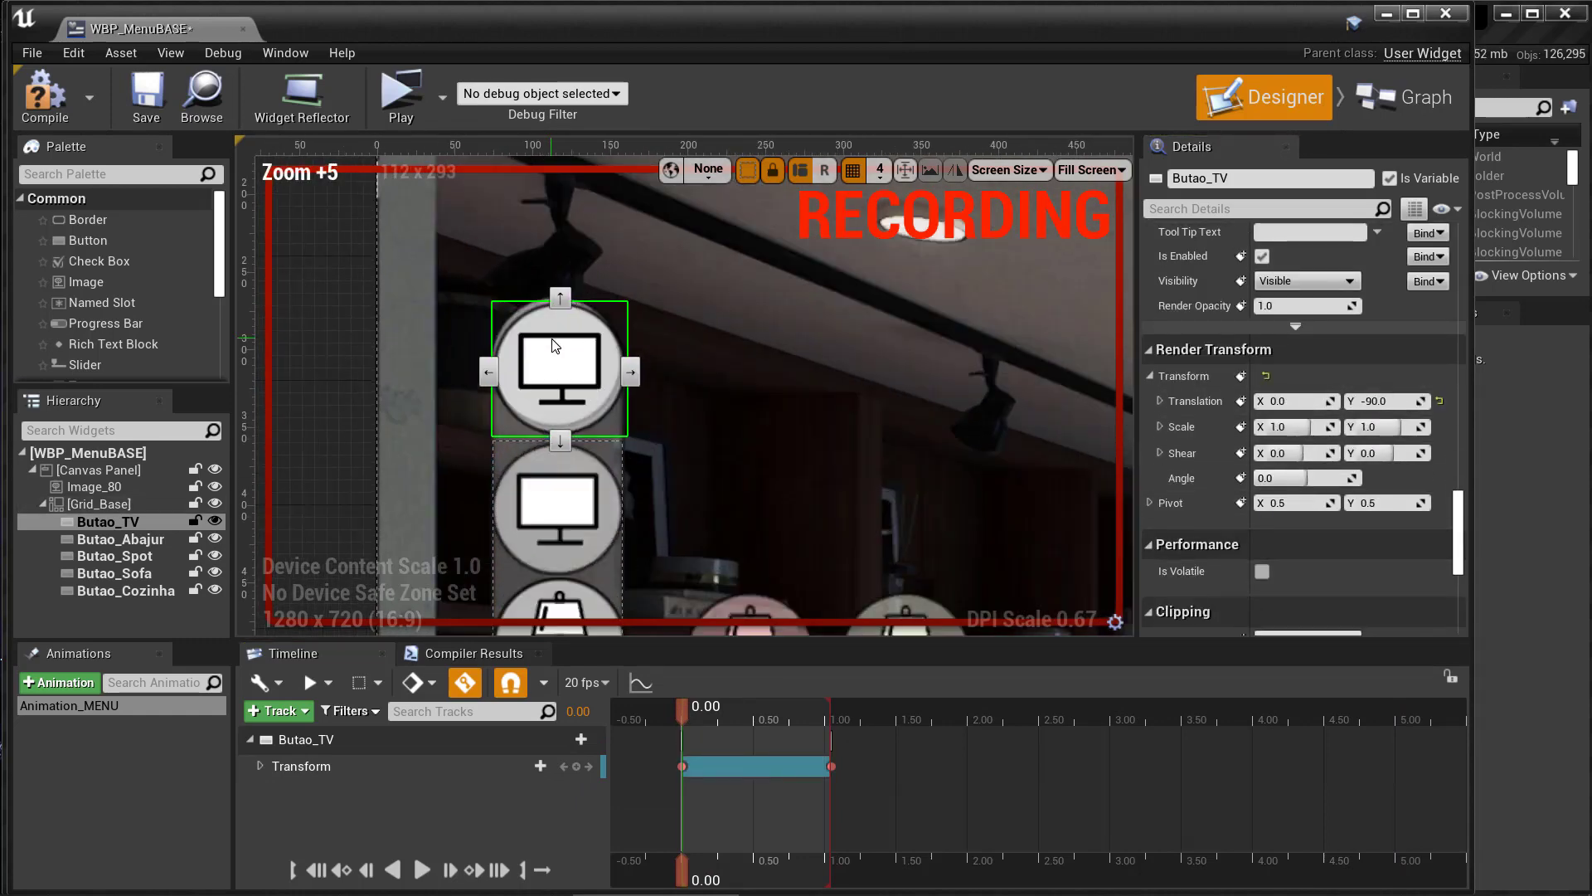
scroll(559, 191, "up", 4)
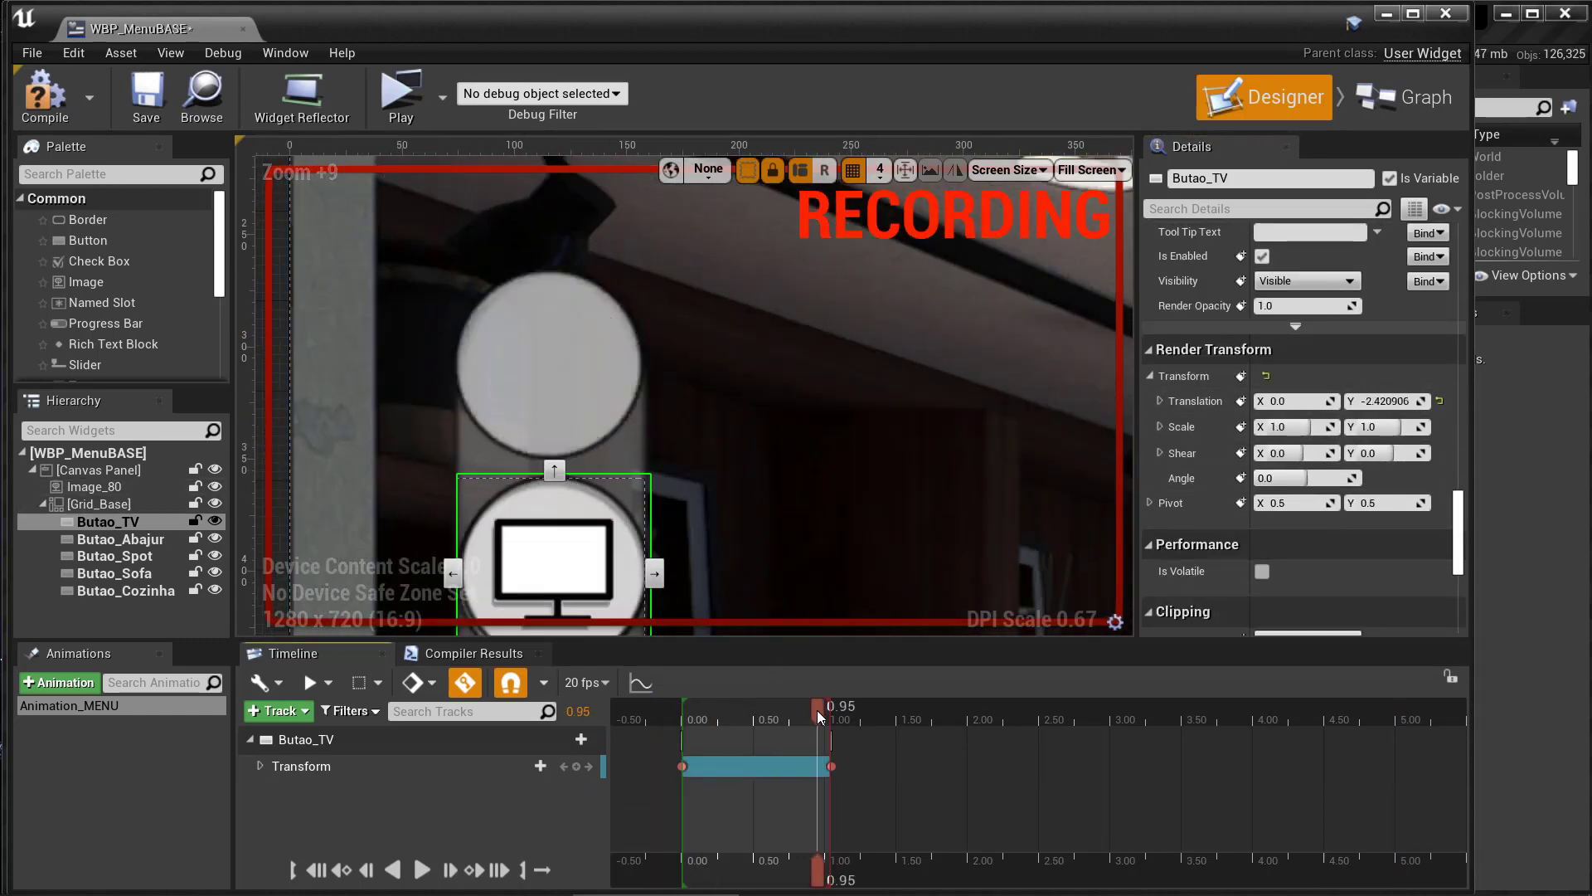
mouse_move(685, 704)
left_mouse_down()
mouse_move(794, 710)
mouse_move(684, 715)
left_mouse_up()
key("Return")
type("0")
key("Return")
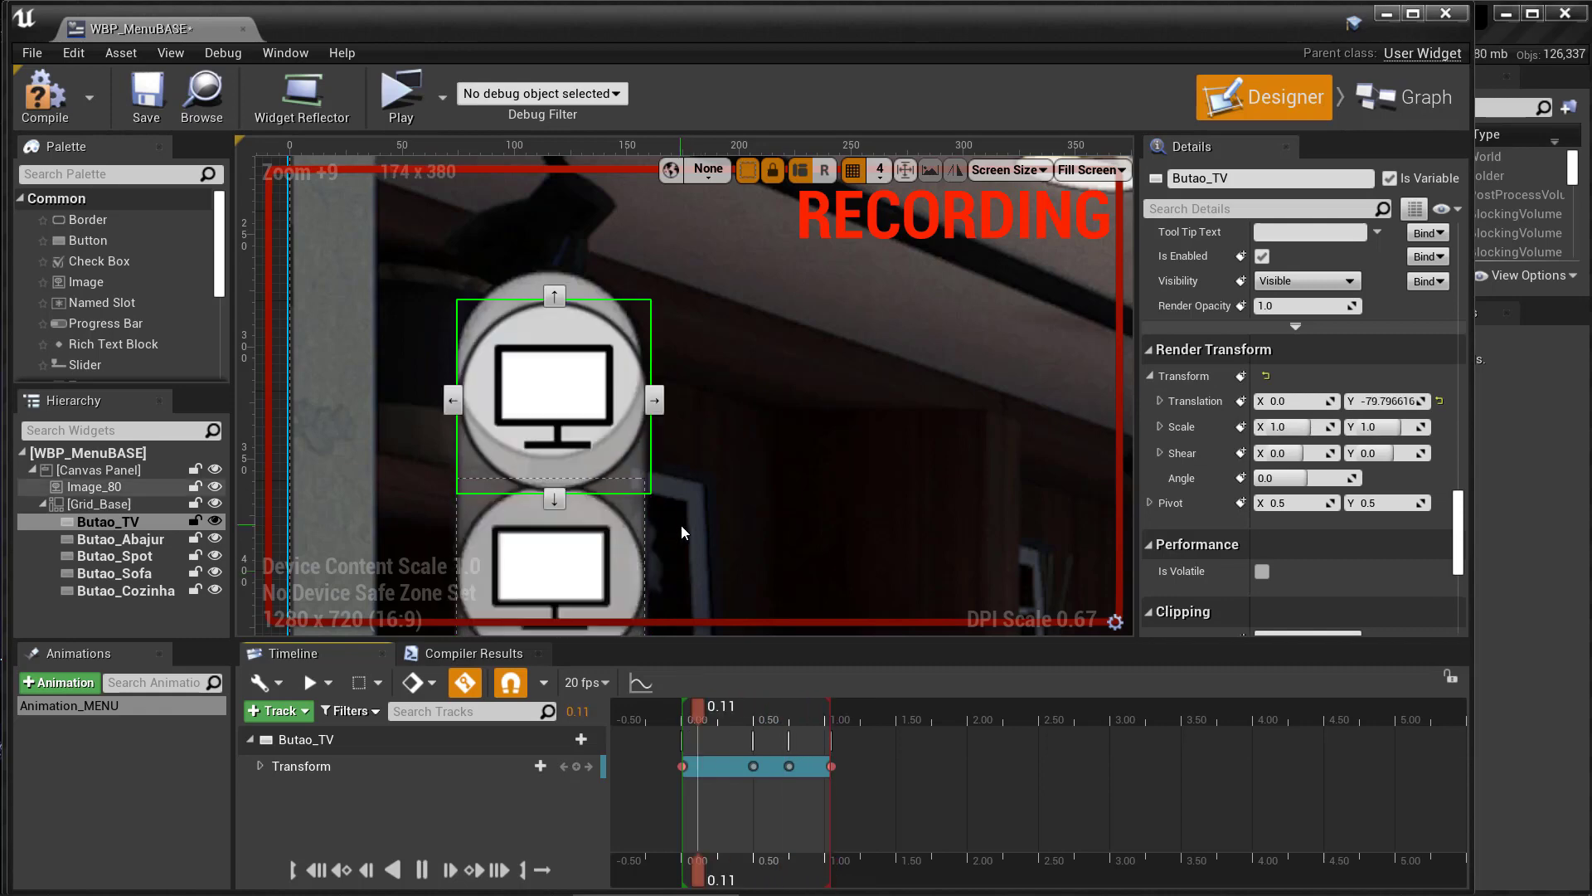
Step: Turn off auto-keying, key the TV button's Render Opacity to 1, and preview the animation
left_click(464, 682)
scroll(742, 498, "down", 1)
right_click_drag(742, 498, 742, 253)
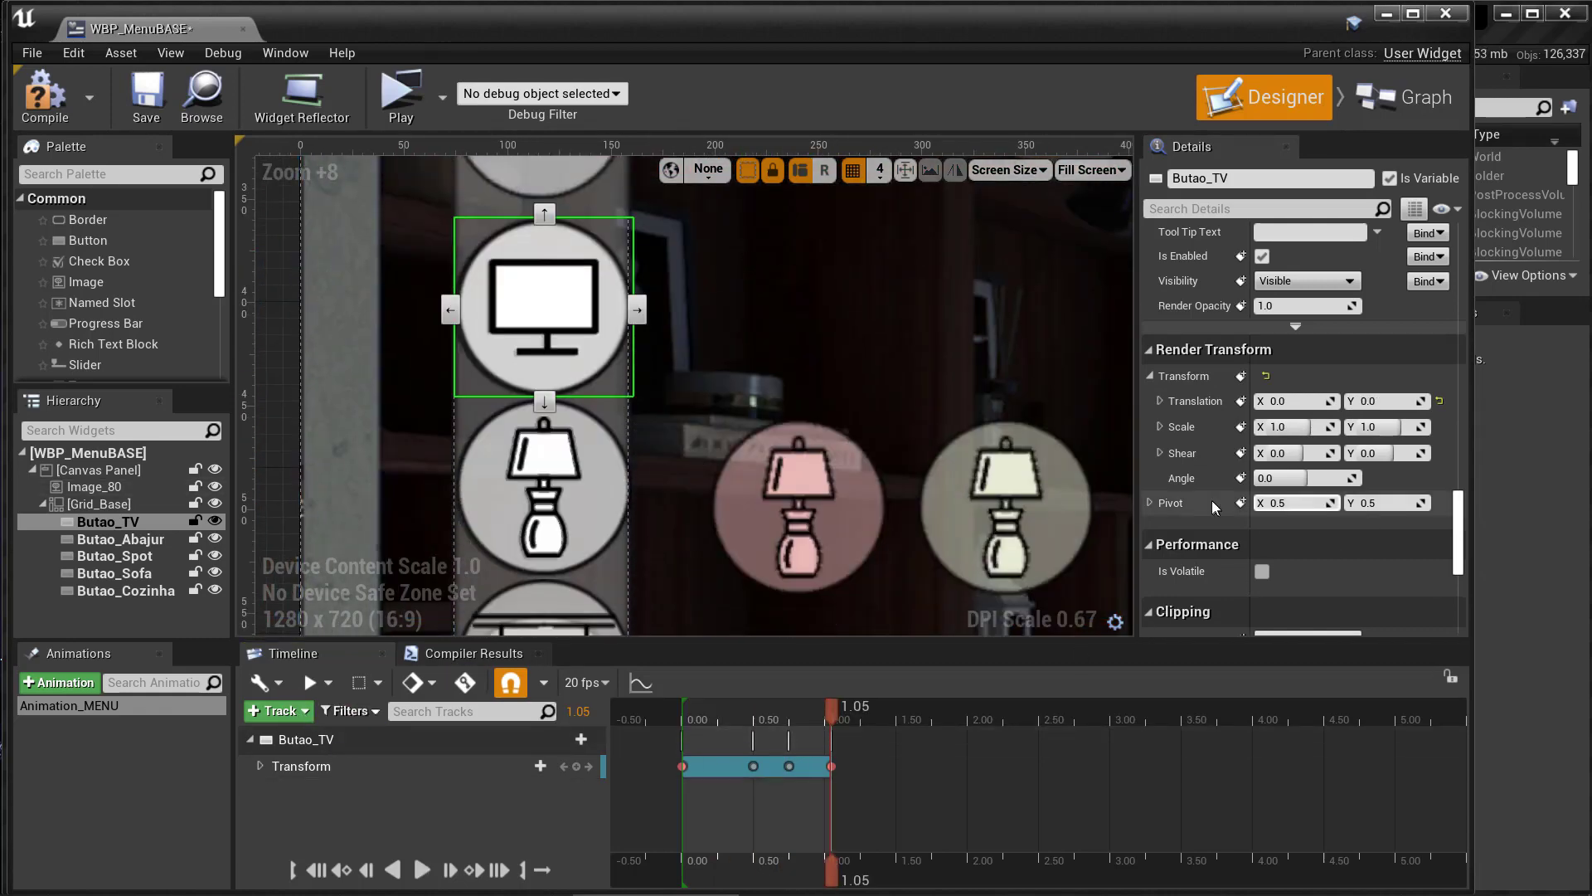
scroll(1212, 508, "up", 3)
left_click_drag(854, 718, 681, 718)
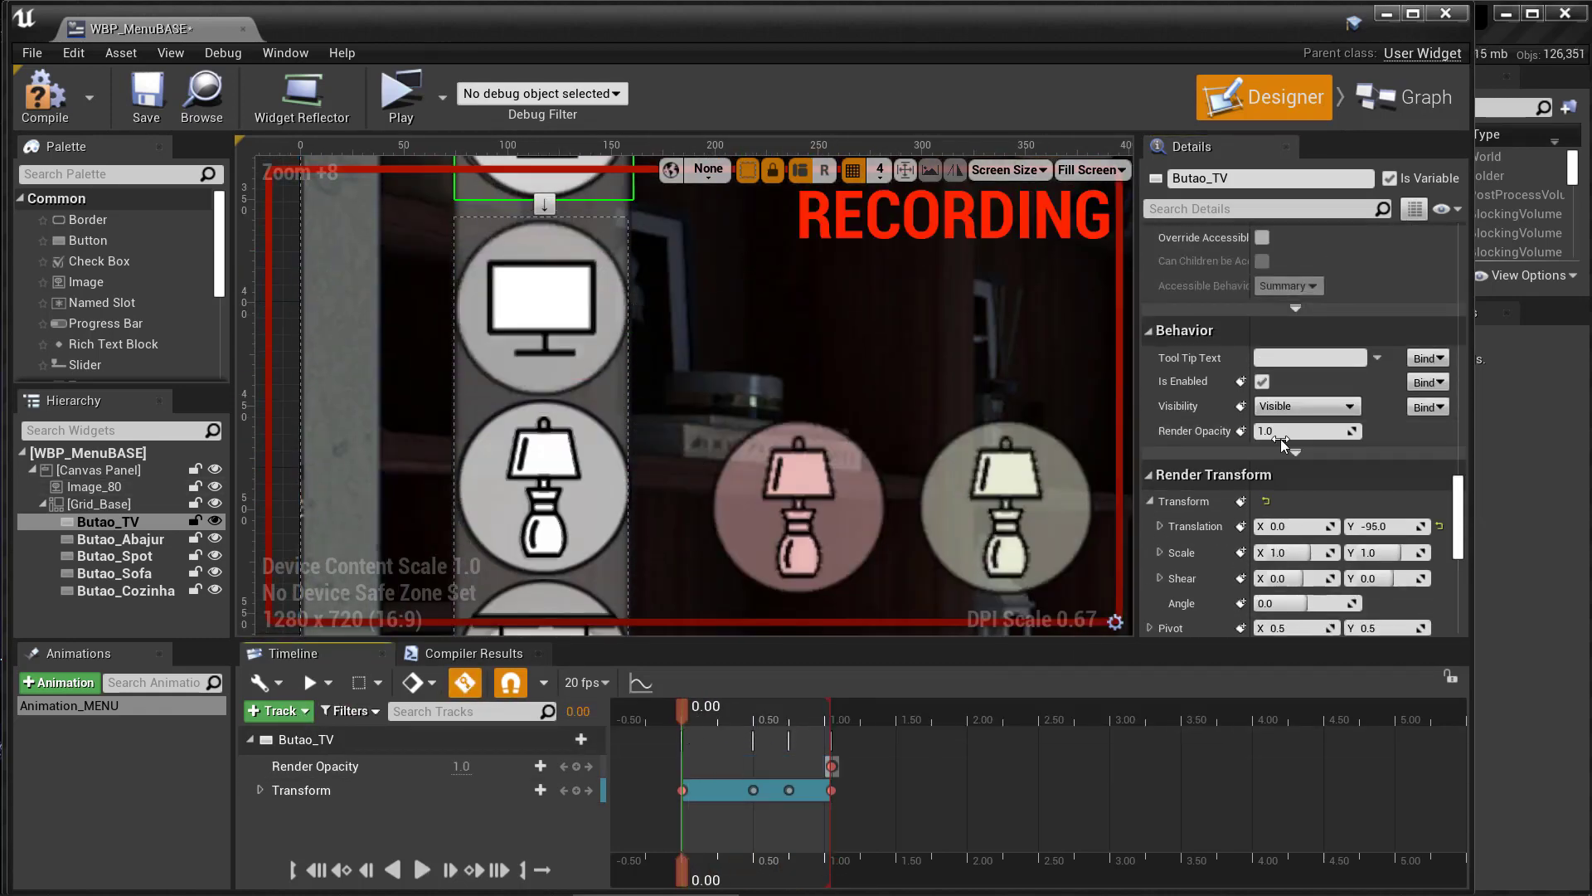
type("1")
left_click(753, 718)
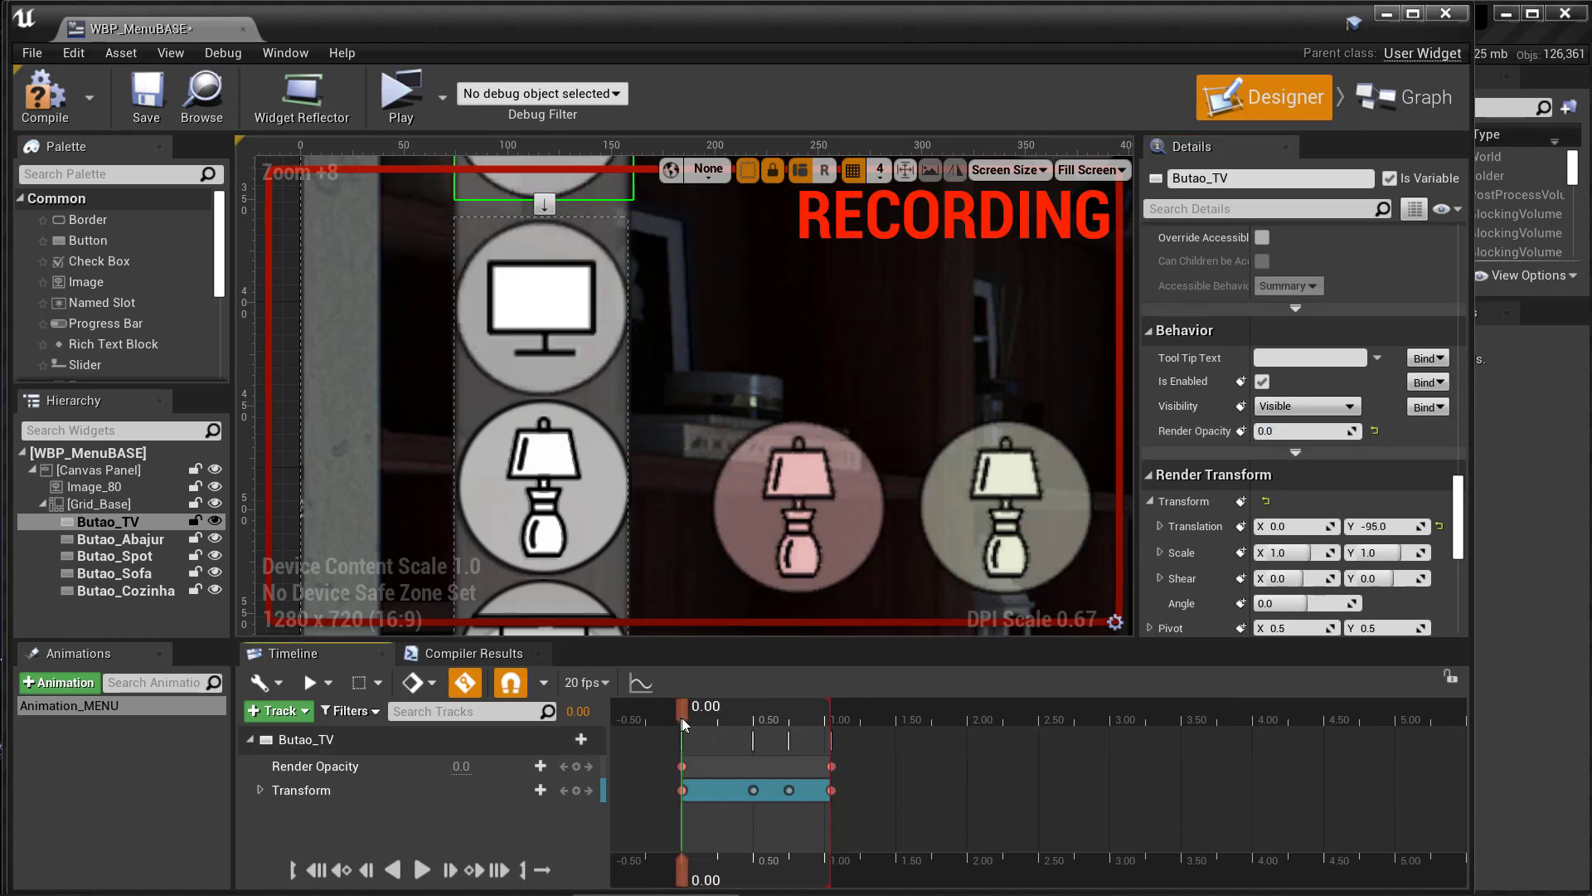
left_click(753, 765)
key("space")
scroll(734, 353, "down", 1)
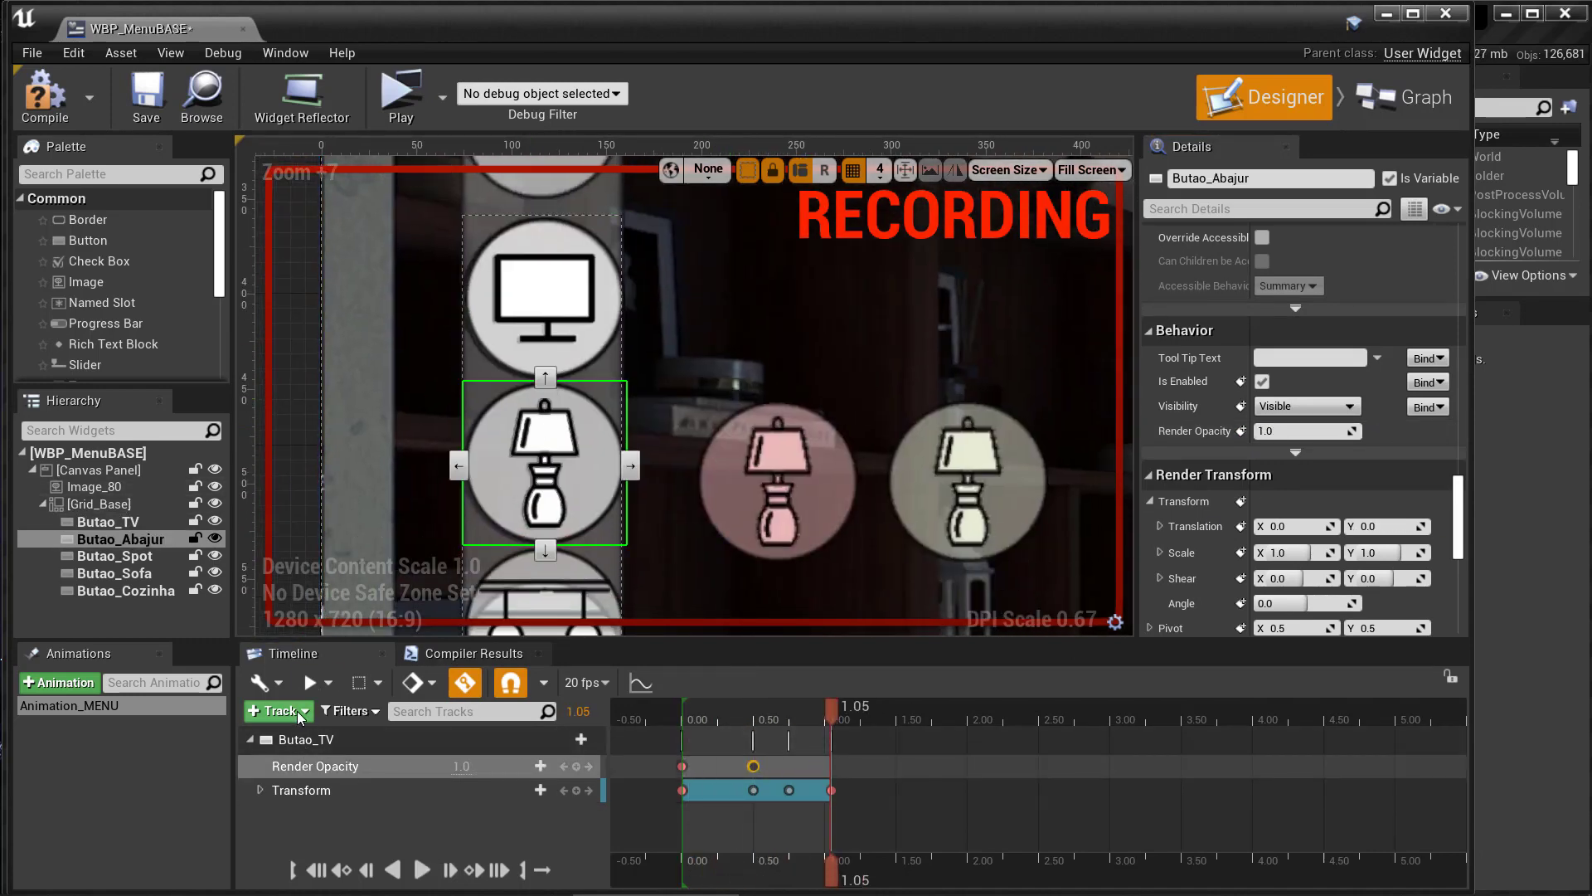
Step: Add Butao_Abajur to Animation_MENU with a Transform track and paste the copied transform onto it
left_click(297, 710)
left_click(302, 728)
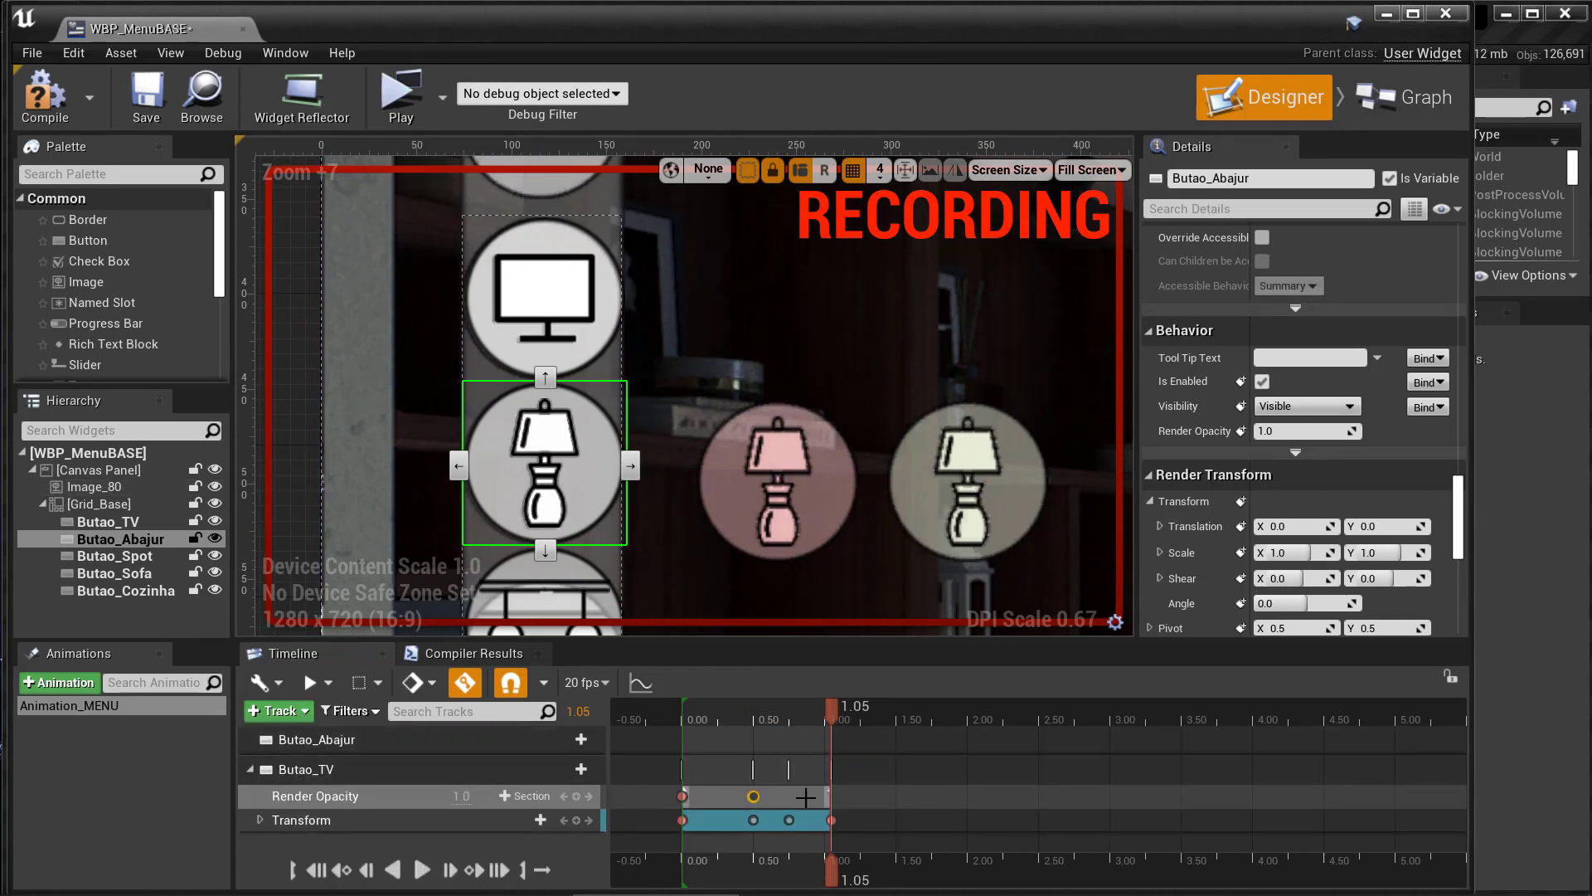
left_click(426, 839)
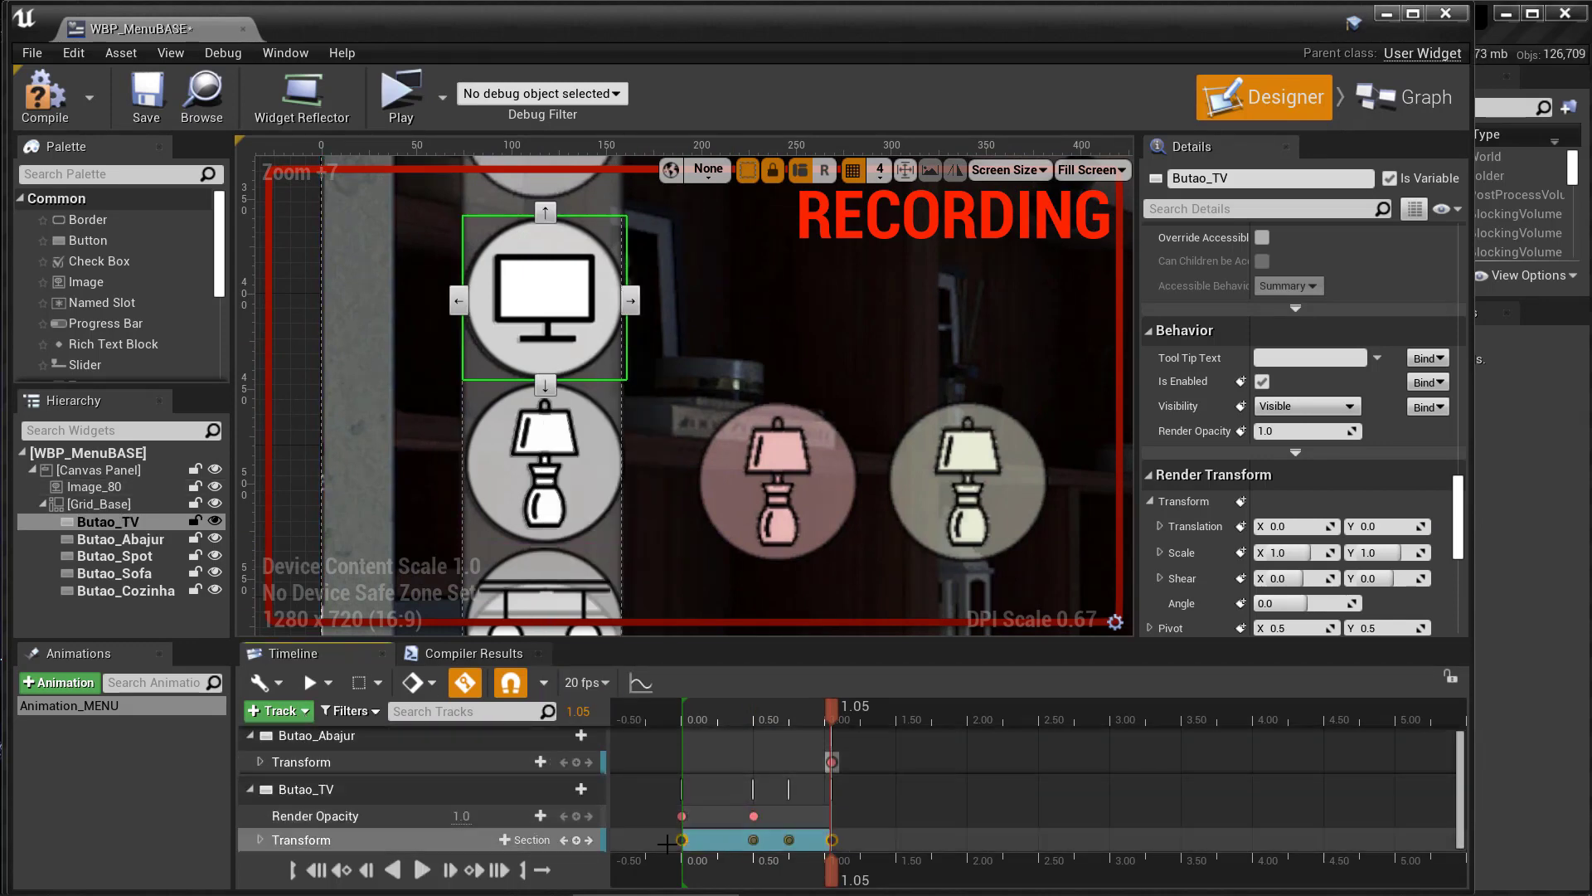
right_click(427, 839)
right_click(395, 763)
left_click(481, 540)
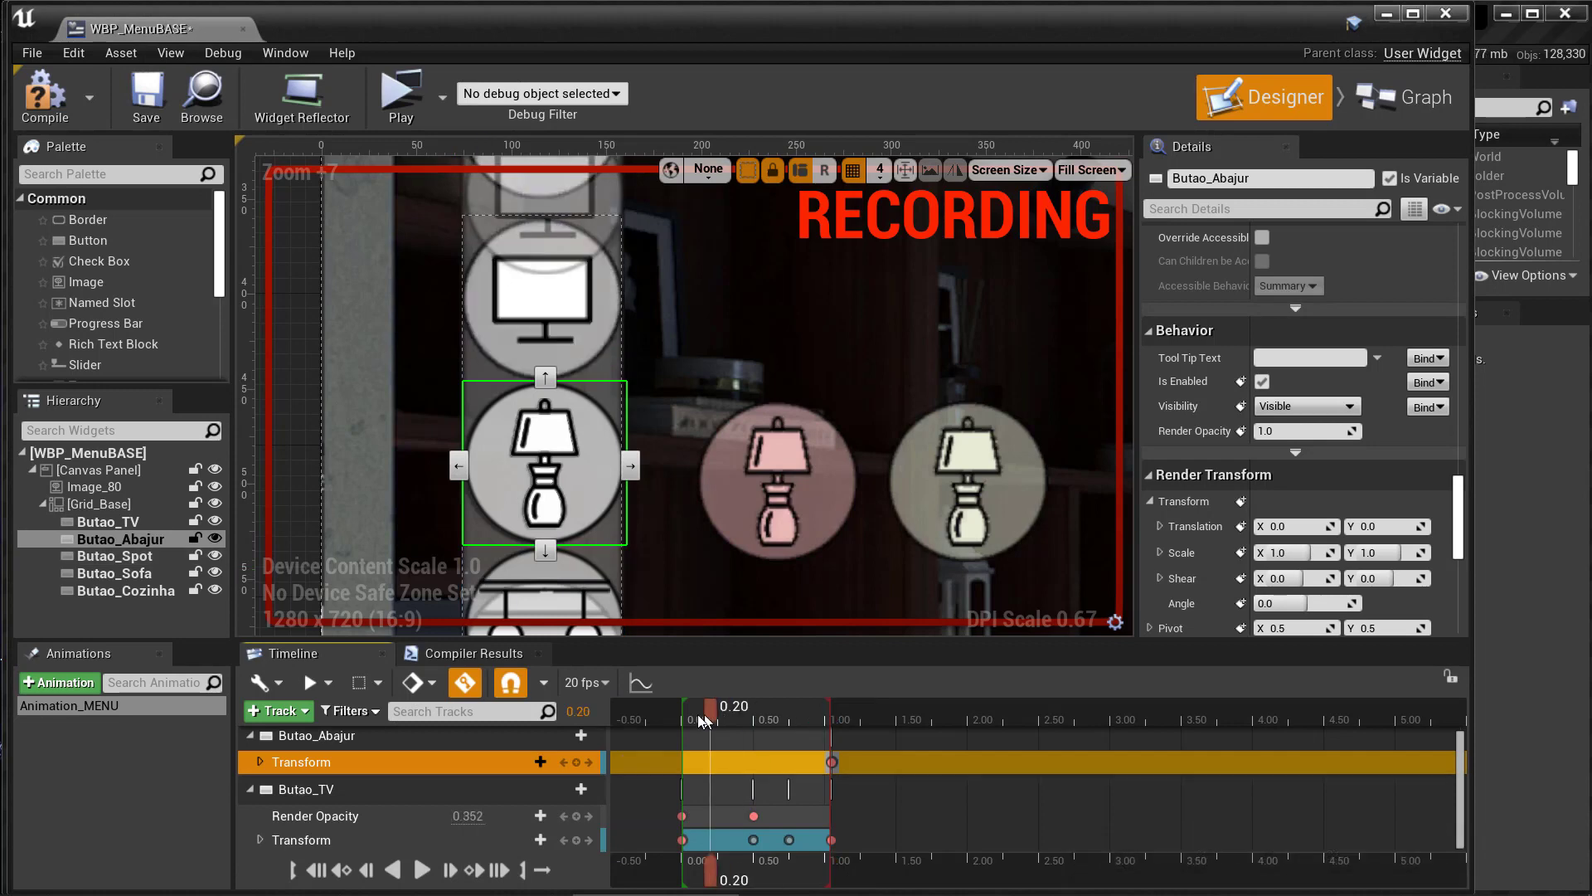
Step: Copy Butao_TV's Transform section and paste it onto the lamp's transform track
left_click_drag(754, 639, 753, 582)
right_click(368, 712)
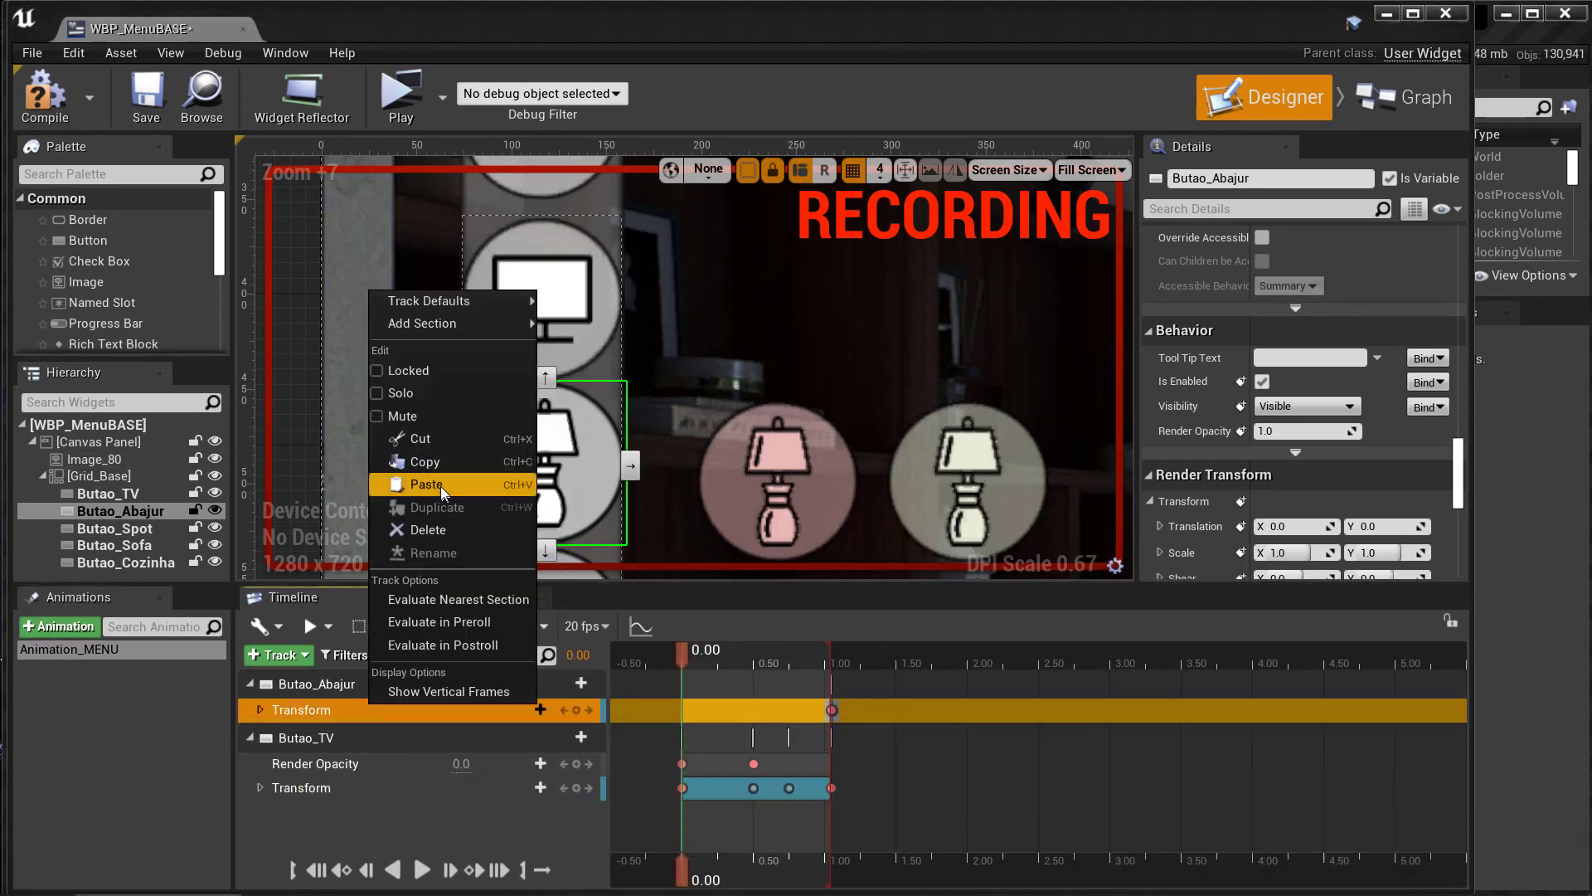
left_click(706, 787)
right_click(705, 787)
left_click(750, 497)
right_click(704, 712)
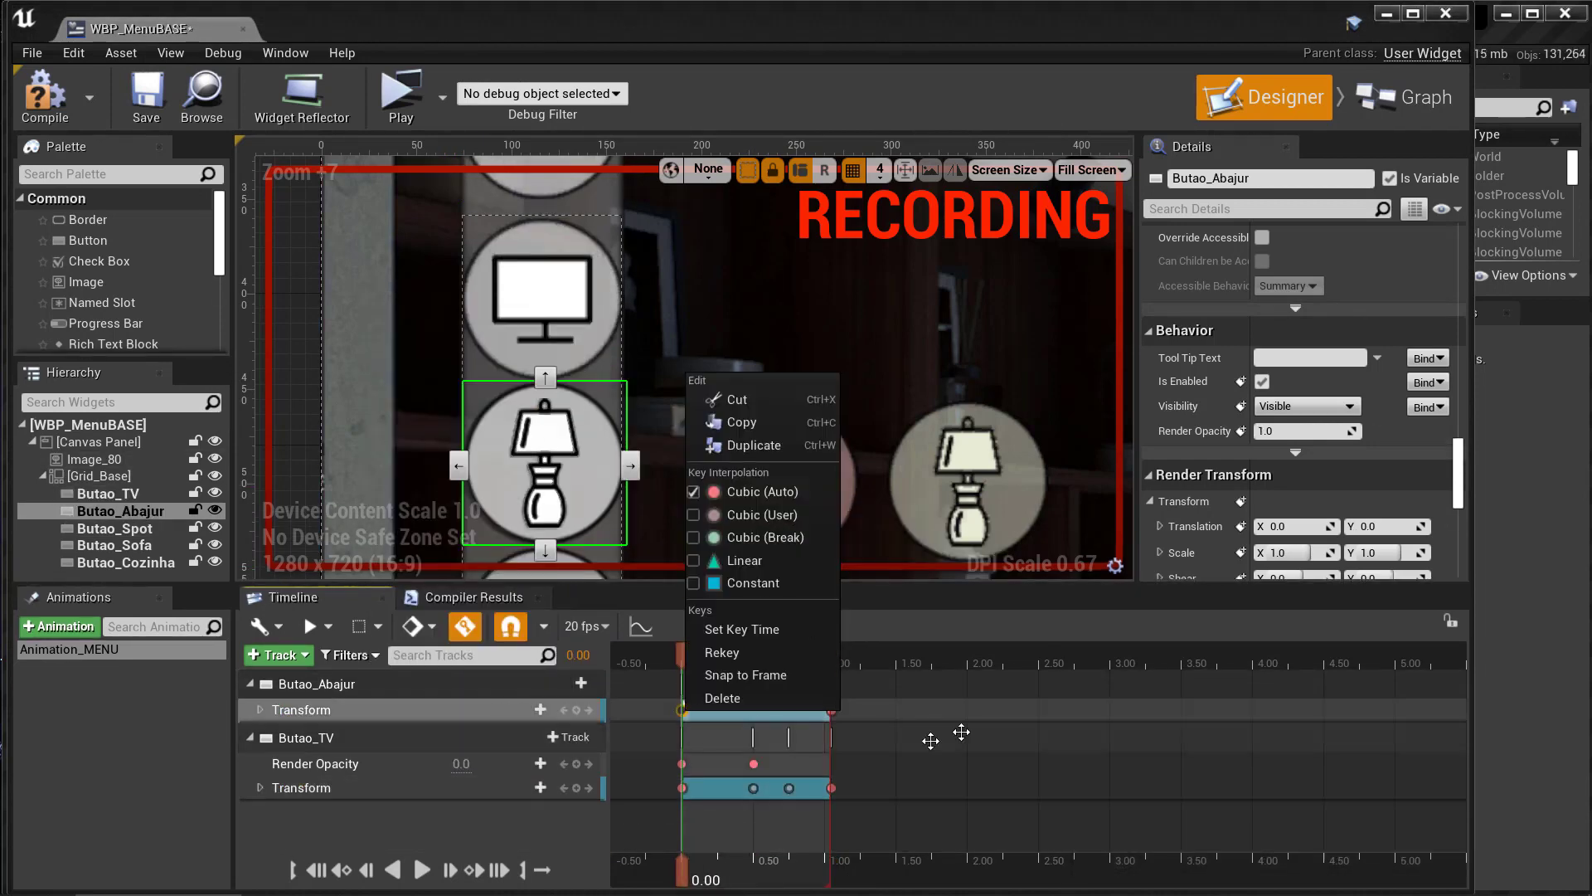
left_click(746, 441)
Step: Copy Butao_TV's transform keys and paste them onto Butao_Abajur's transform
right_click(704, 711)
right_click(373, 710)
left_click(374, 710)
left_click(331, 787)
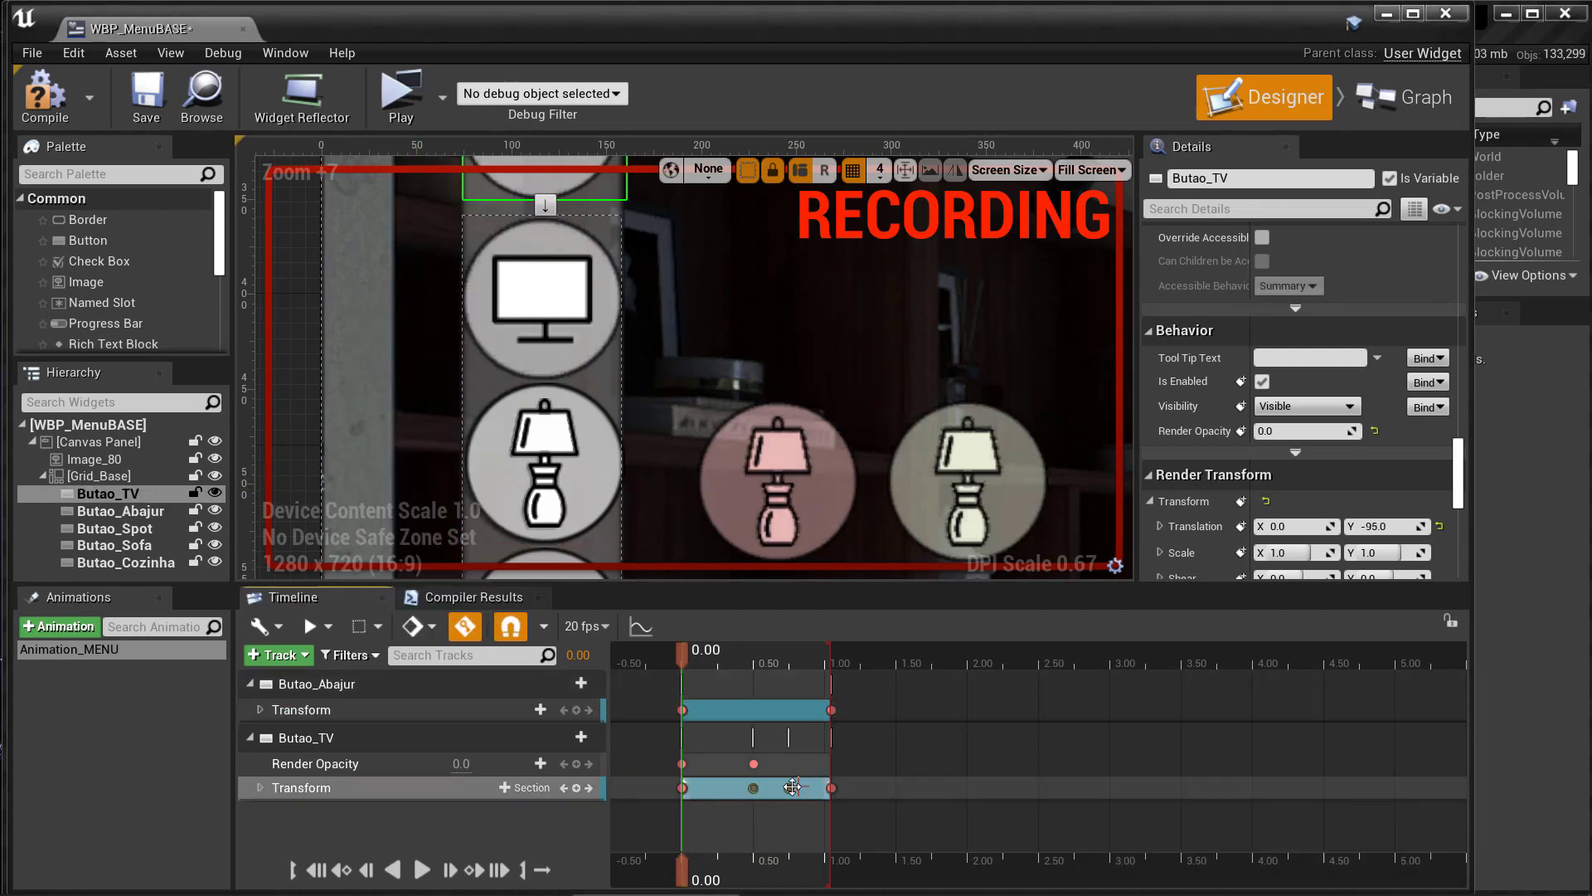
left_click(756, 661)
right_click(754, 709)
left_click(784, 234)
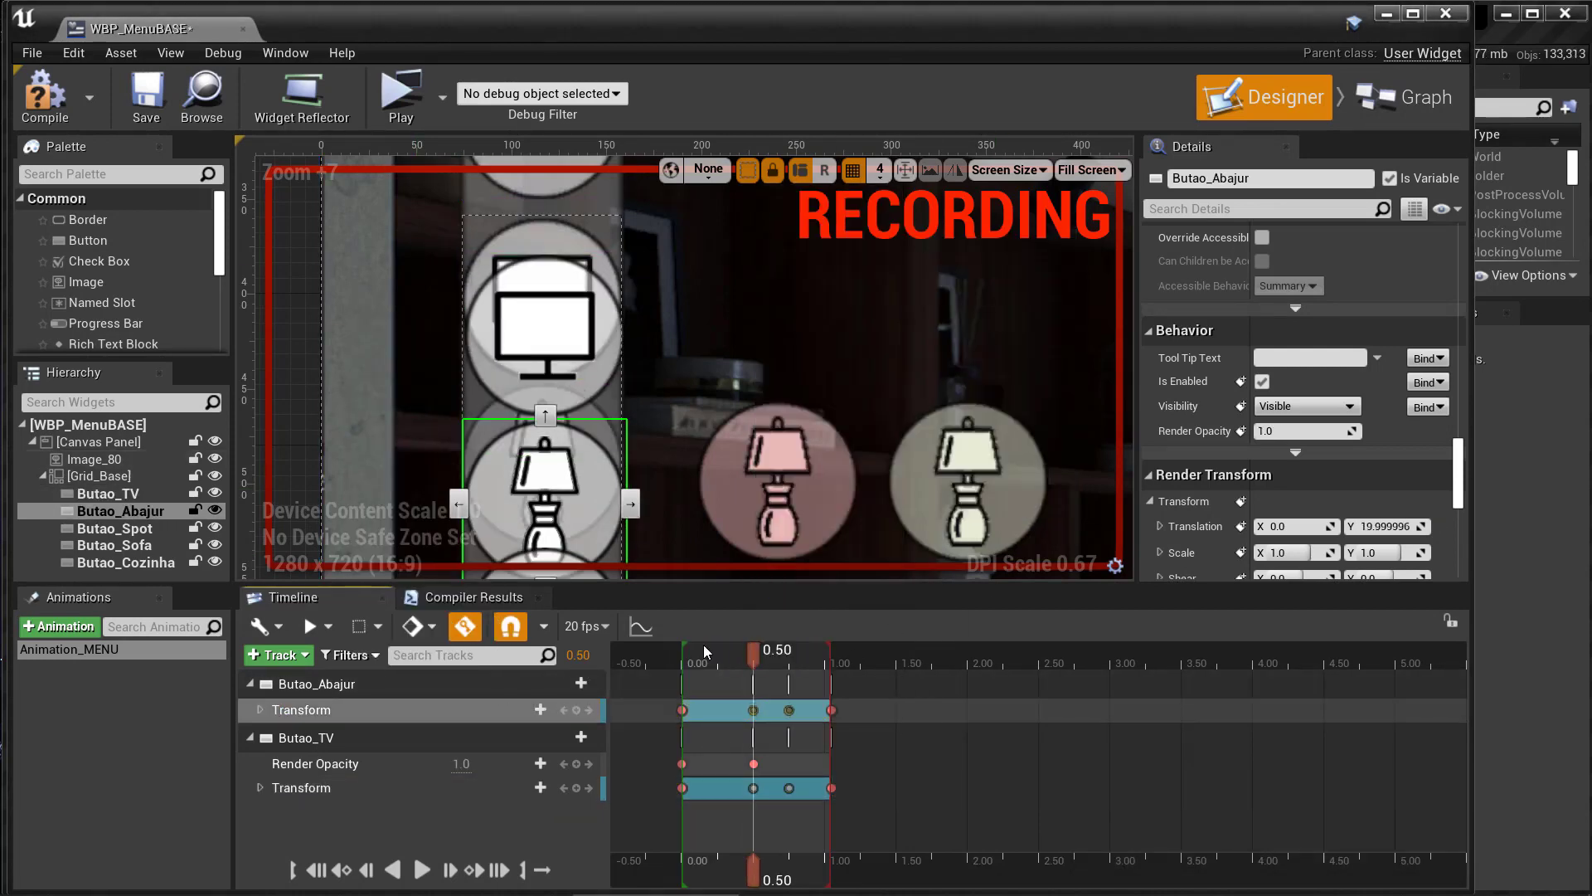
Step: Set the lamp's starting Translation Y to -180 and Render Opacity to 0, checking at 1.05
scroll(1327, 491, "down", 1)
left_click_drag(1376, 494, 1403, 493)
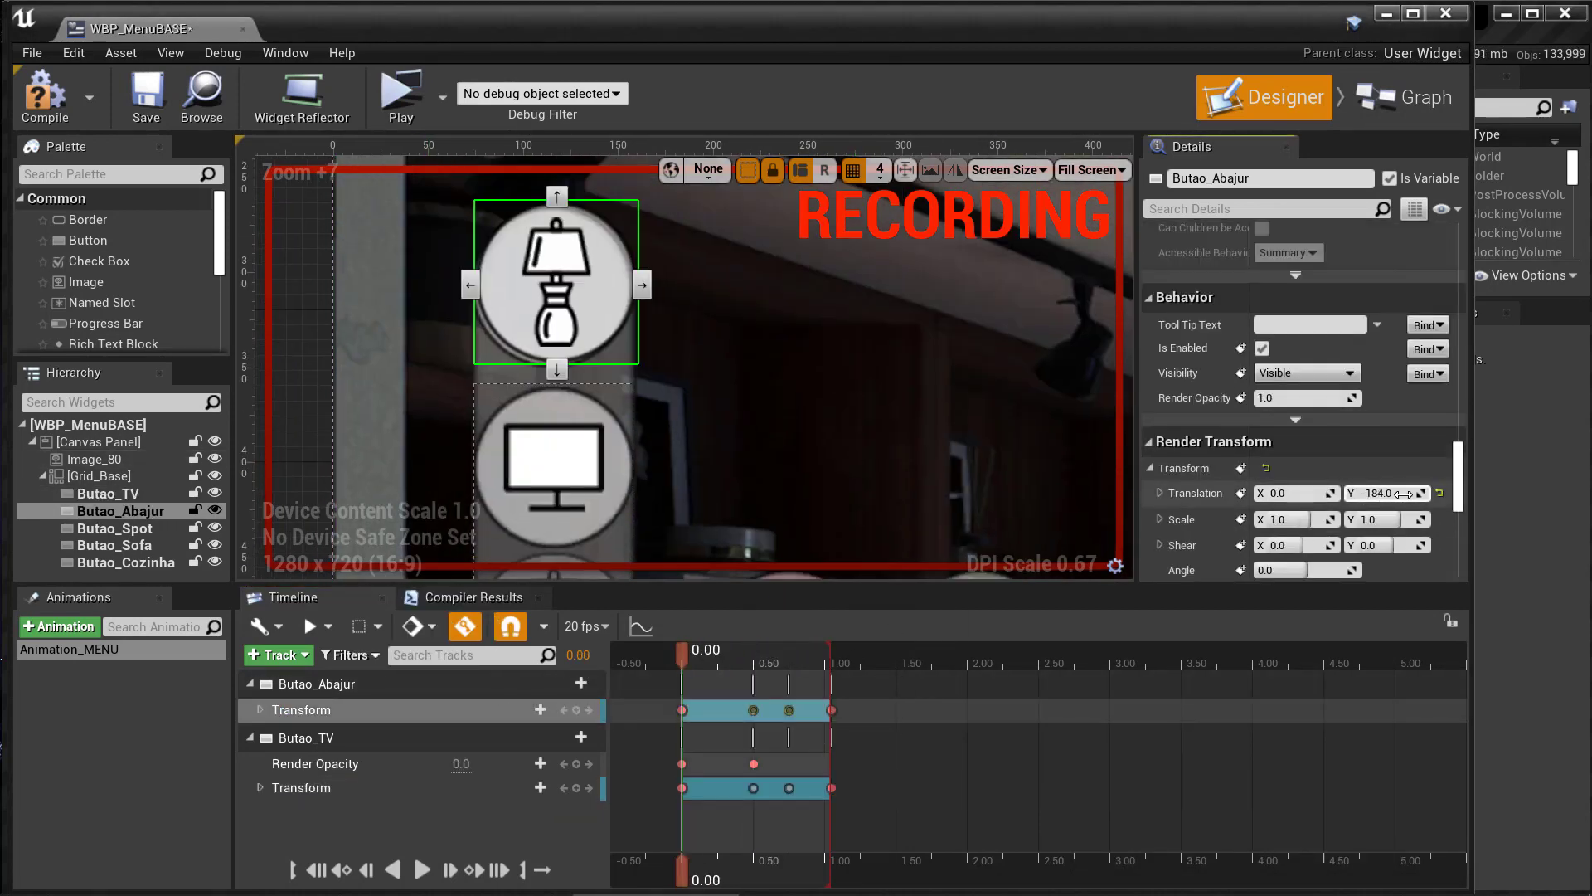
left_click(1306, 398)
type("0")
key("Return")
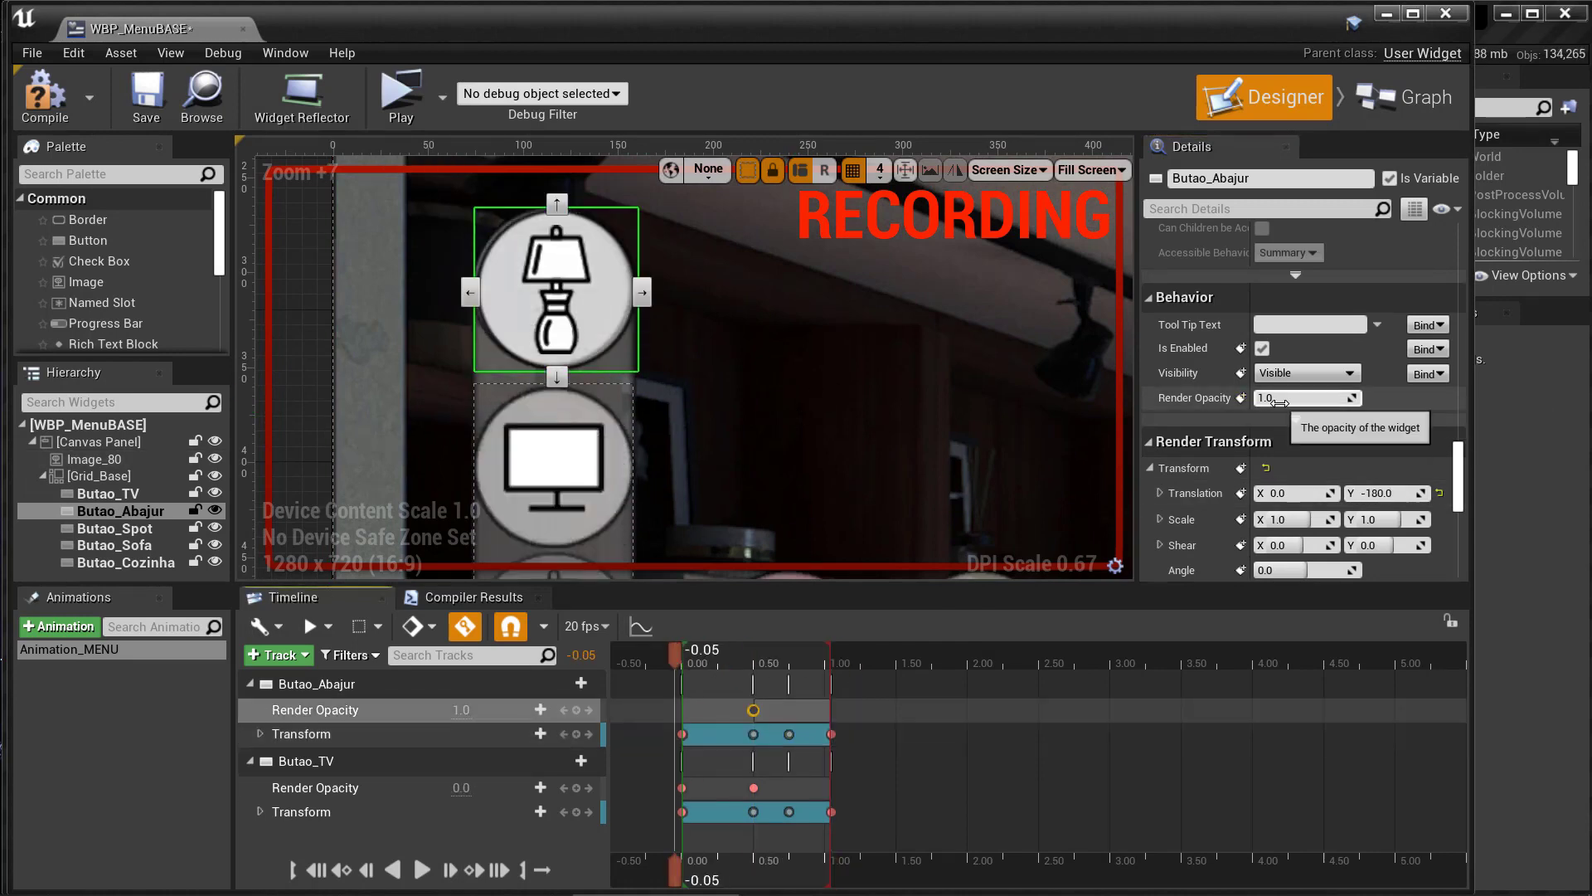
left_click_drag(682, 655, 832, 655)
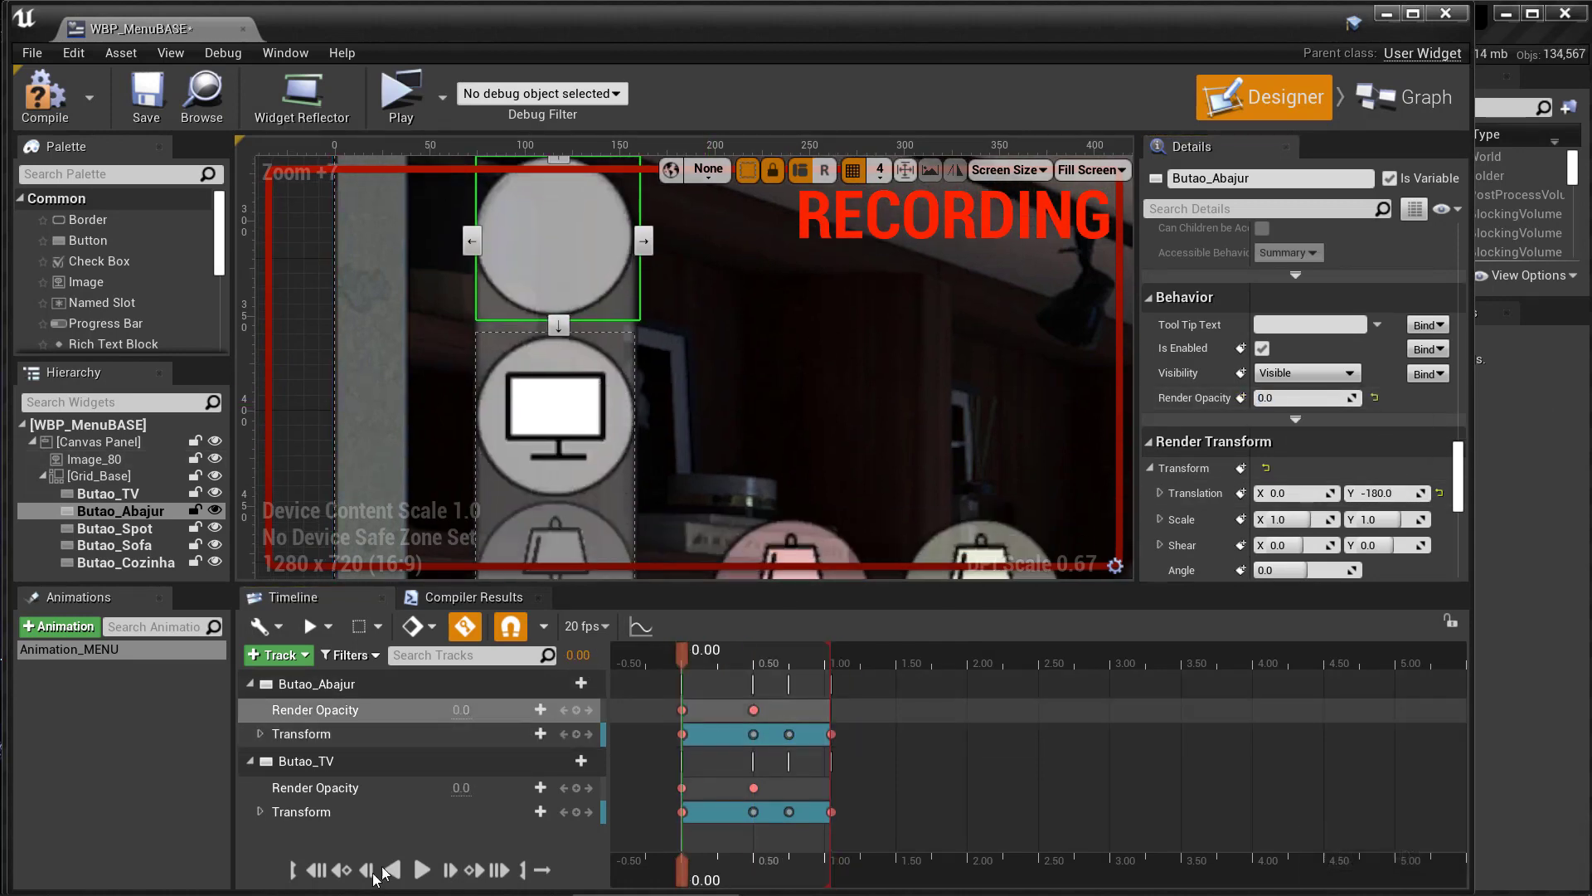
left_click(249, 761)
Step: Add Butao_Spot to Animation_MENU and paste the lamp's fade and slide tracks onto it
left_click(114, 528)
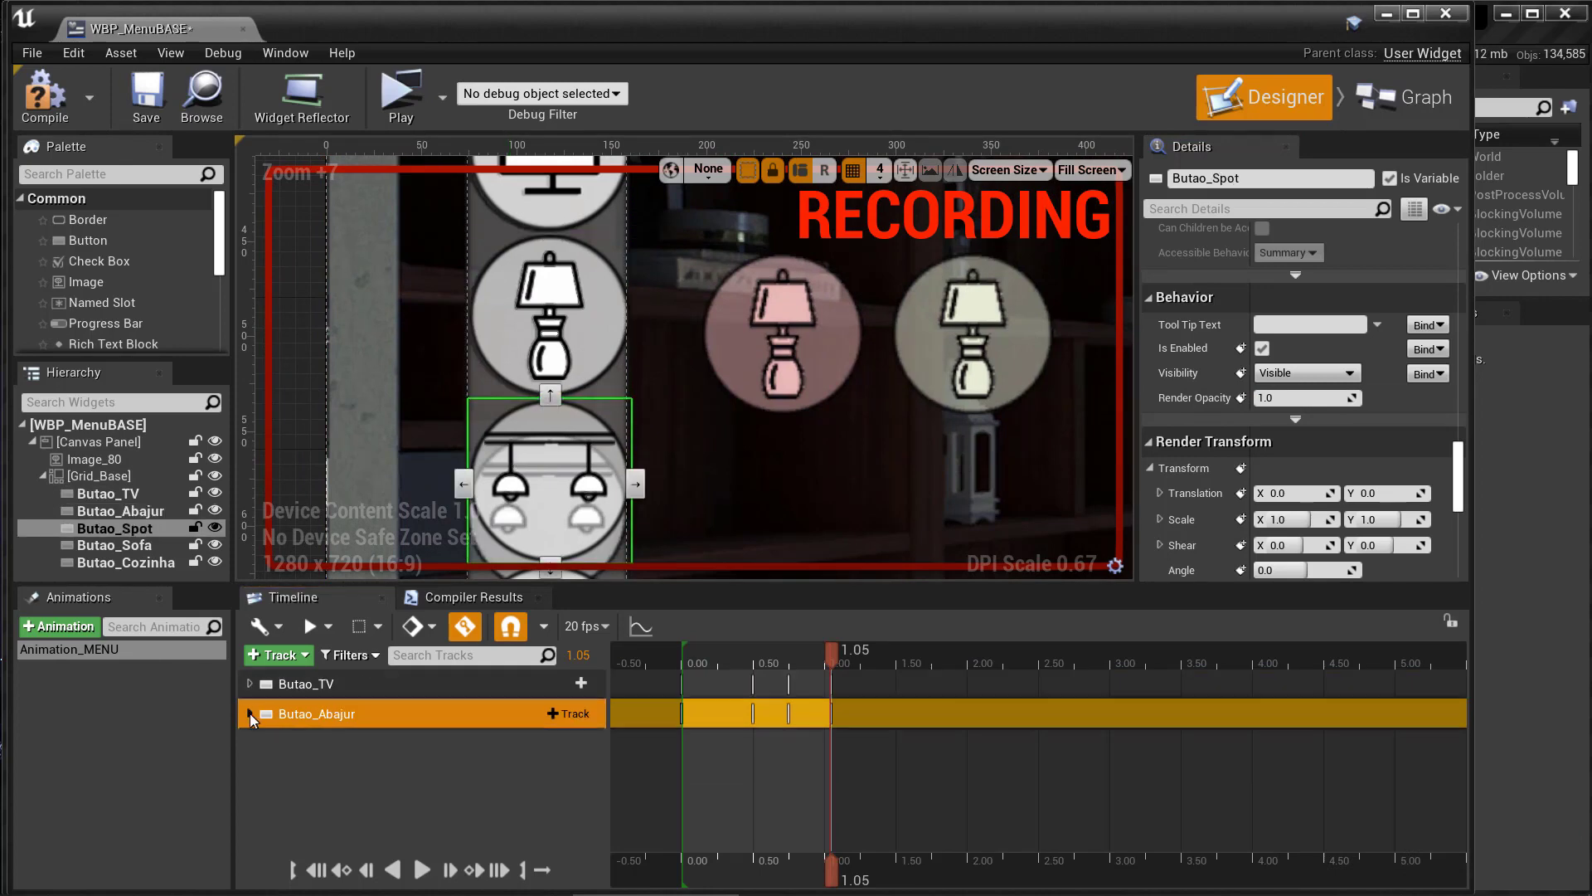
left_click(273, 655)
left_click(316, 680)
right_click(391, 792)
key("Escape")
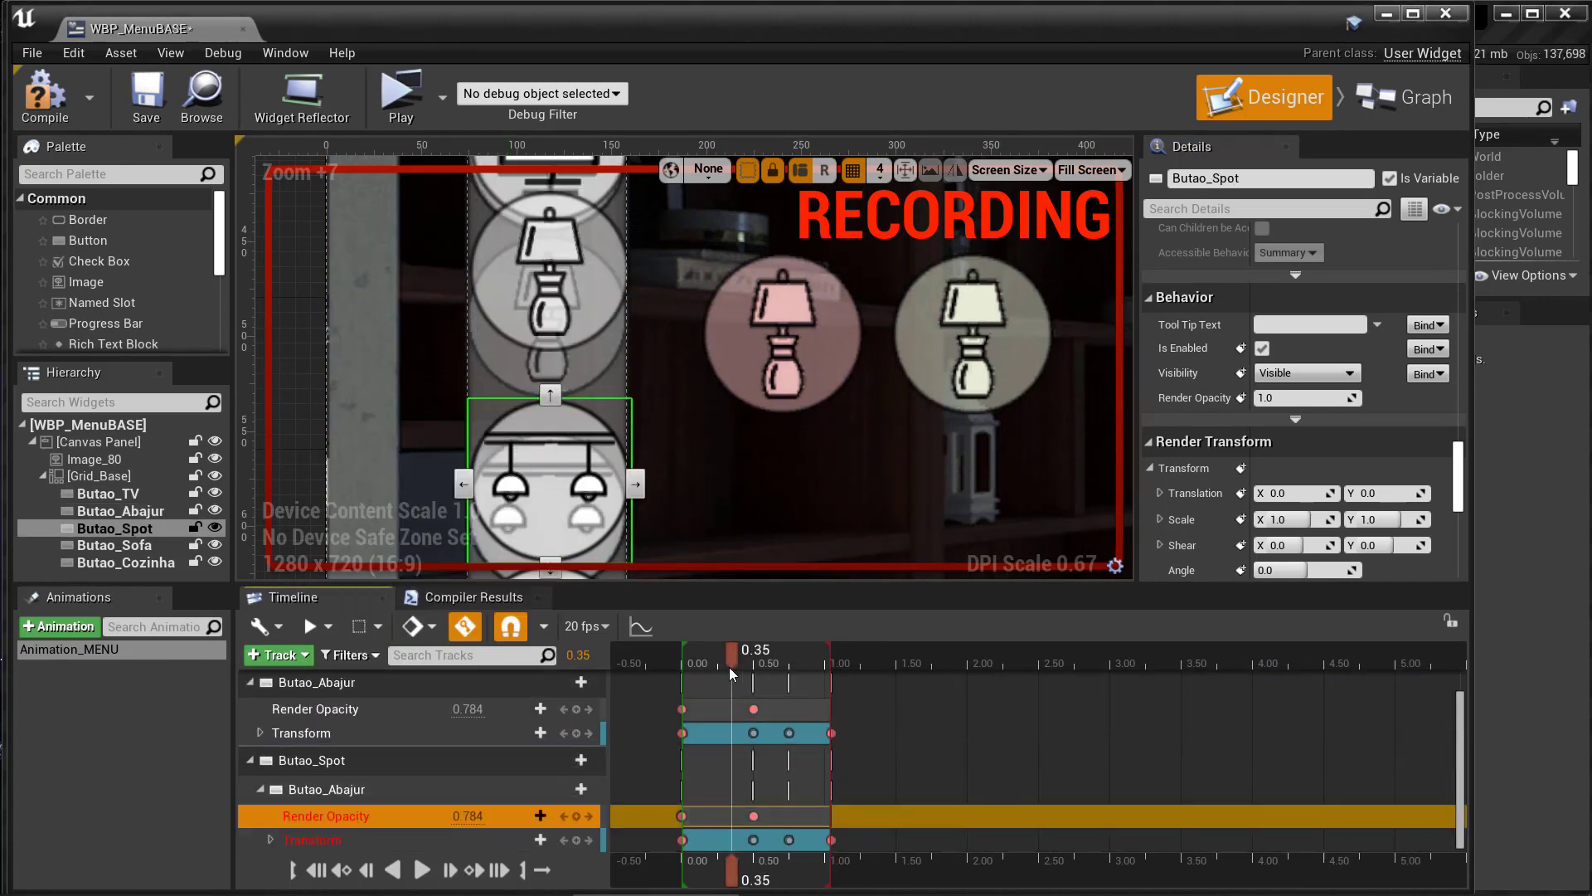
left_click(377, 763)
key("ctrl+c")
left_click(377, 791)
key("ctrl+v")
left_click(832, 655)
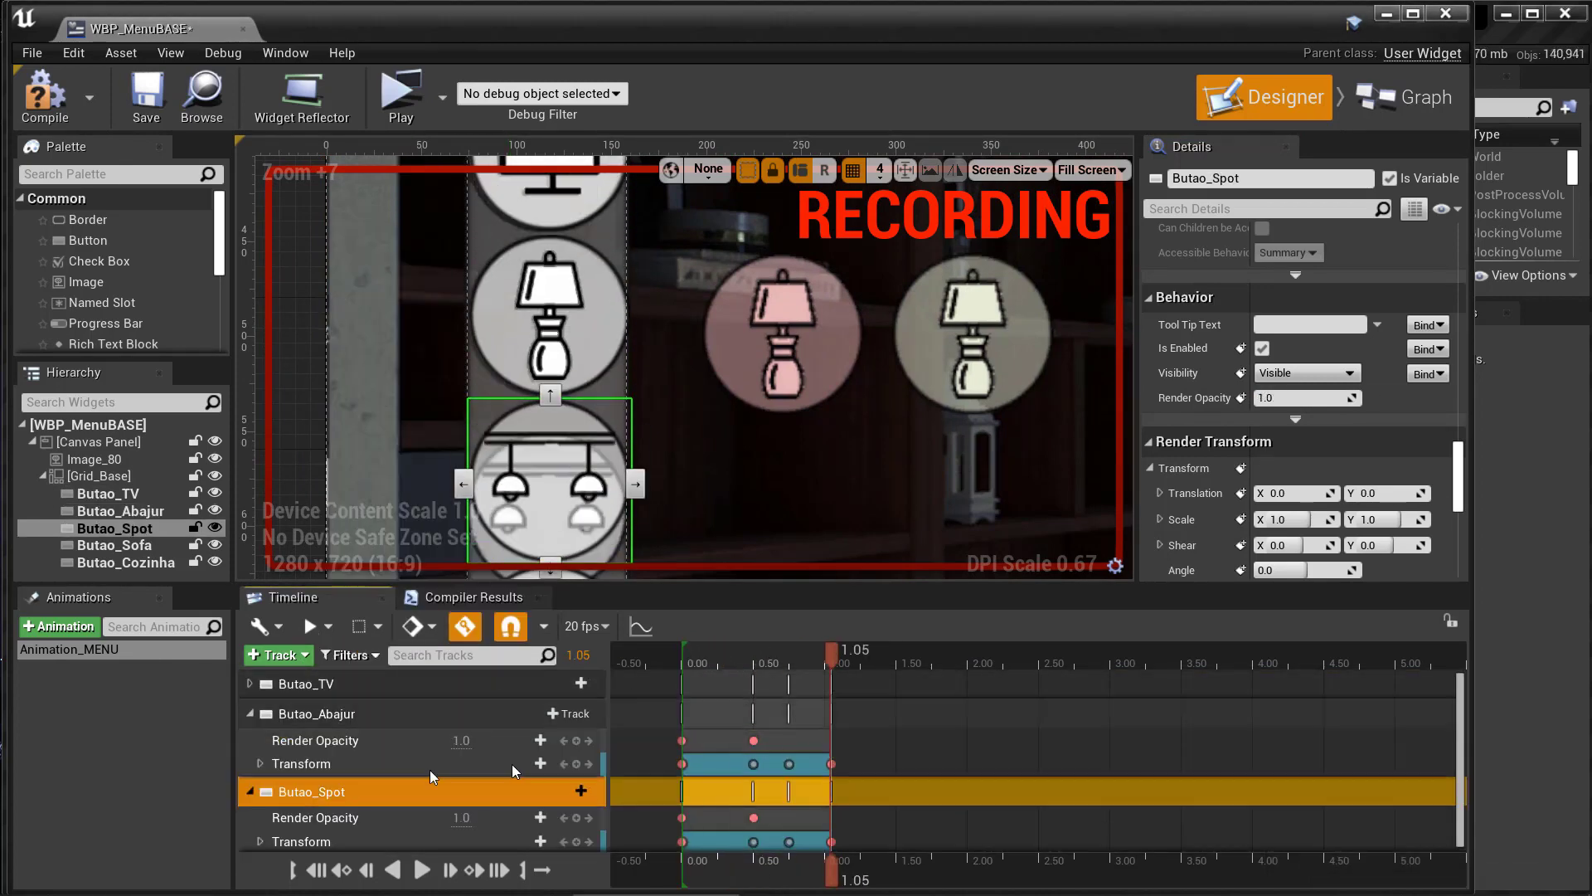
Step: Add Butao_Sofa and Butao_Cozinha tracks and paste the fade and slide tracks onto them
left_click(249, 713)
left_click(114, 544)
left_click(305, 655)
left_click(277, 670)
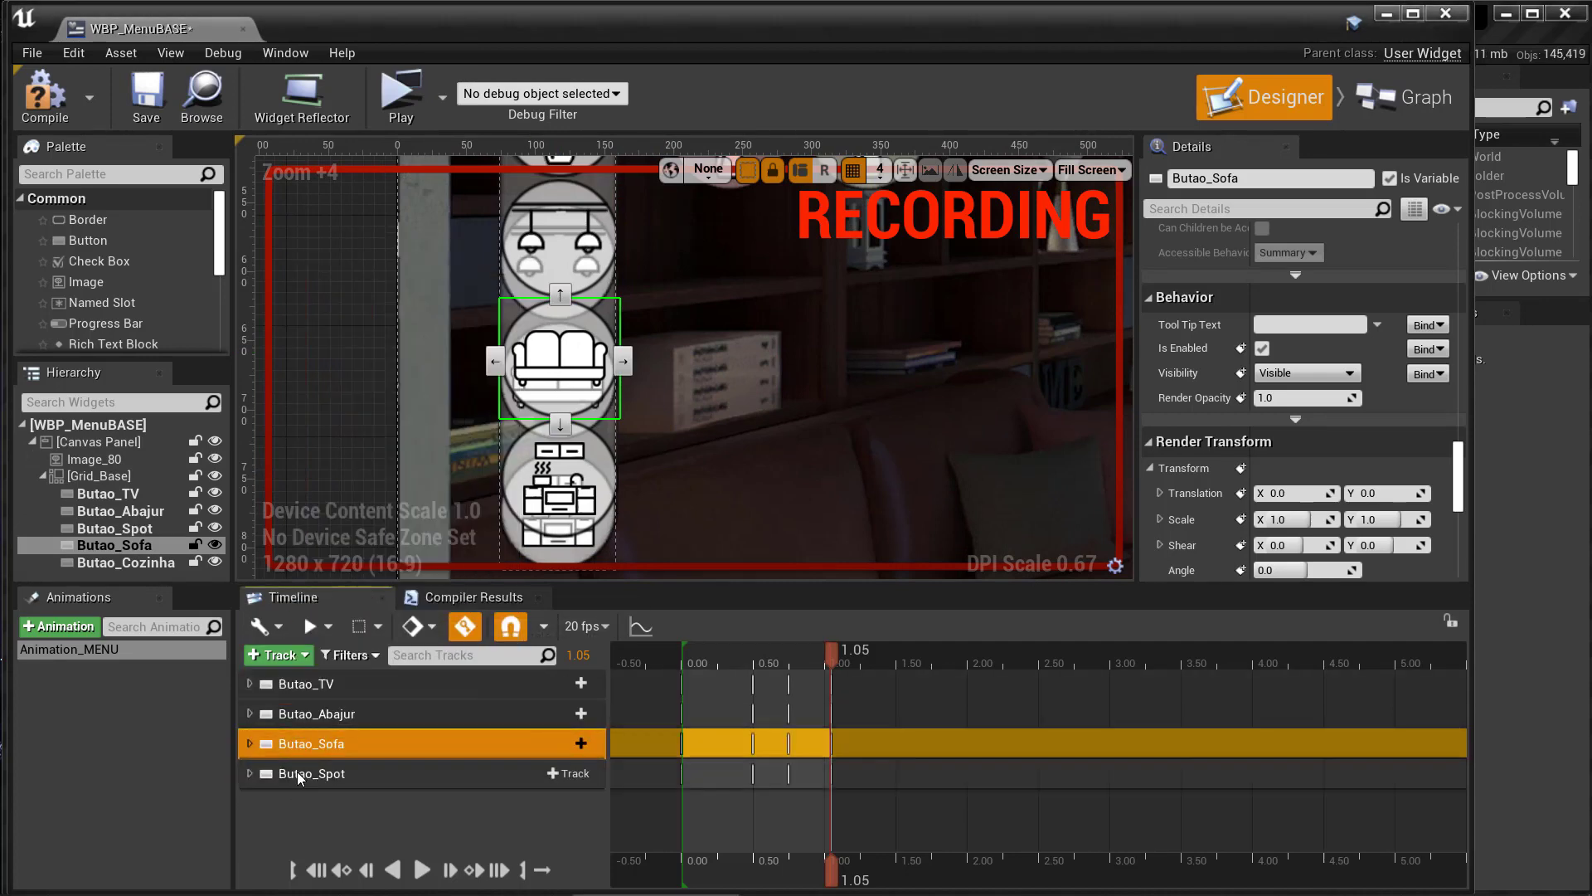
left_click(290, 655)
left_click(282, 670)
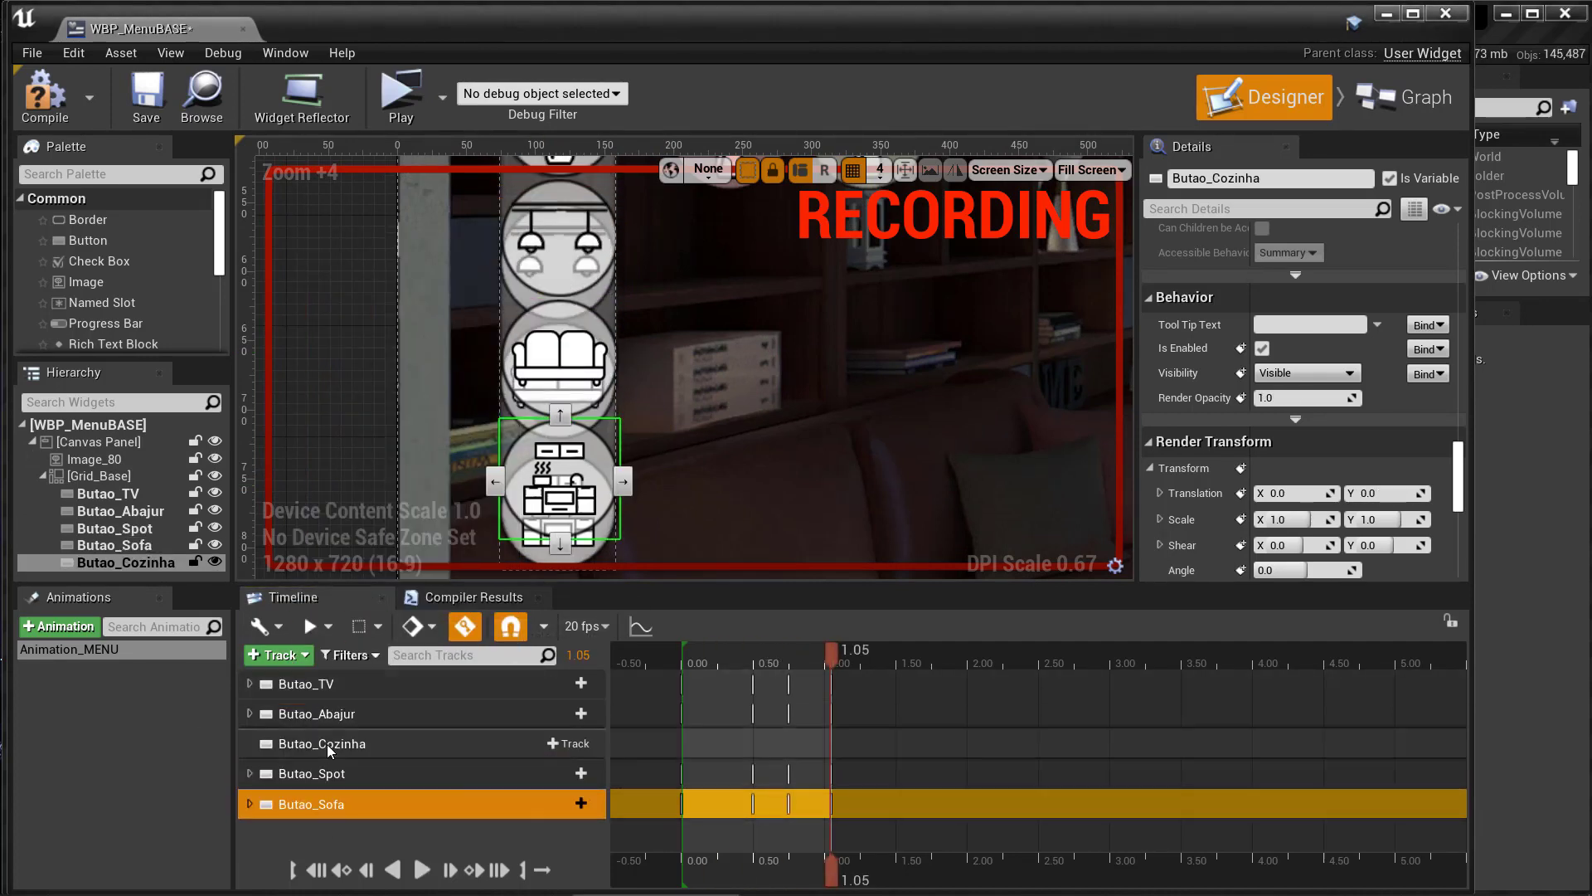
right_click(316, 804)
left_click(374, 655)
key("space")
Step: Stagger the TV, Abajur (0.40), Spot and Cozinha (+0.15 s) Transform keys, then preview the animation
left_click(250, 684)
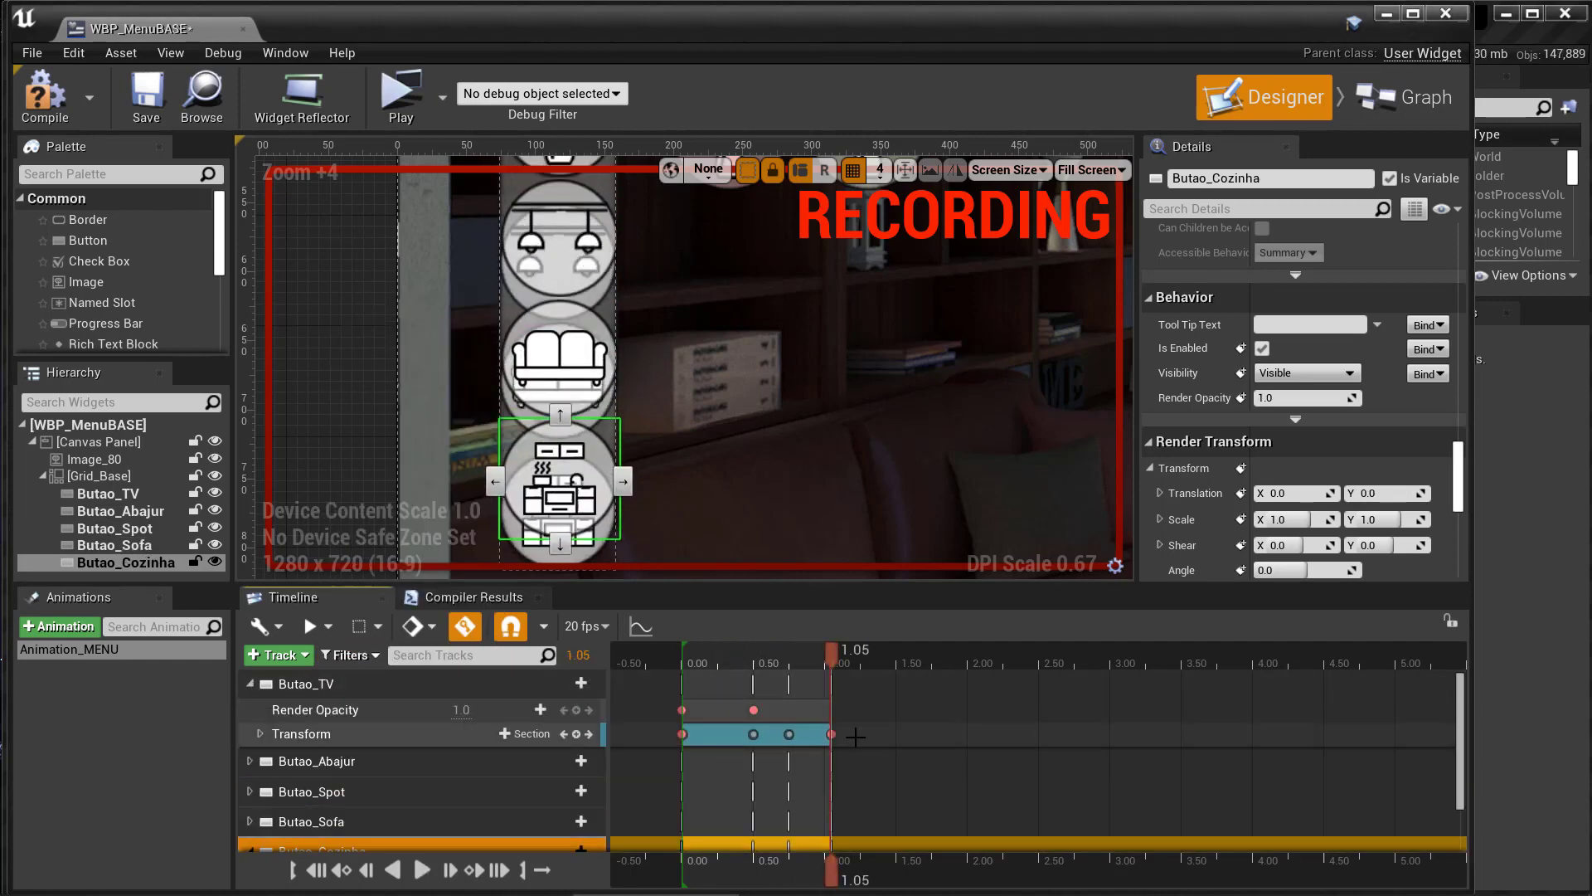
mouse_move(753, 734)
left_mouse_down()
mouse_move(723, 736)
mouse_move(734, 780)
mouse_move(817, 754)
left_mouse_up()
left_click(250, 760)
left_click(249, 805)
scroll(727, 783, "down", 2)
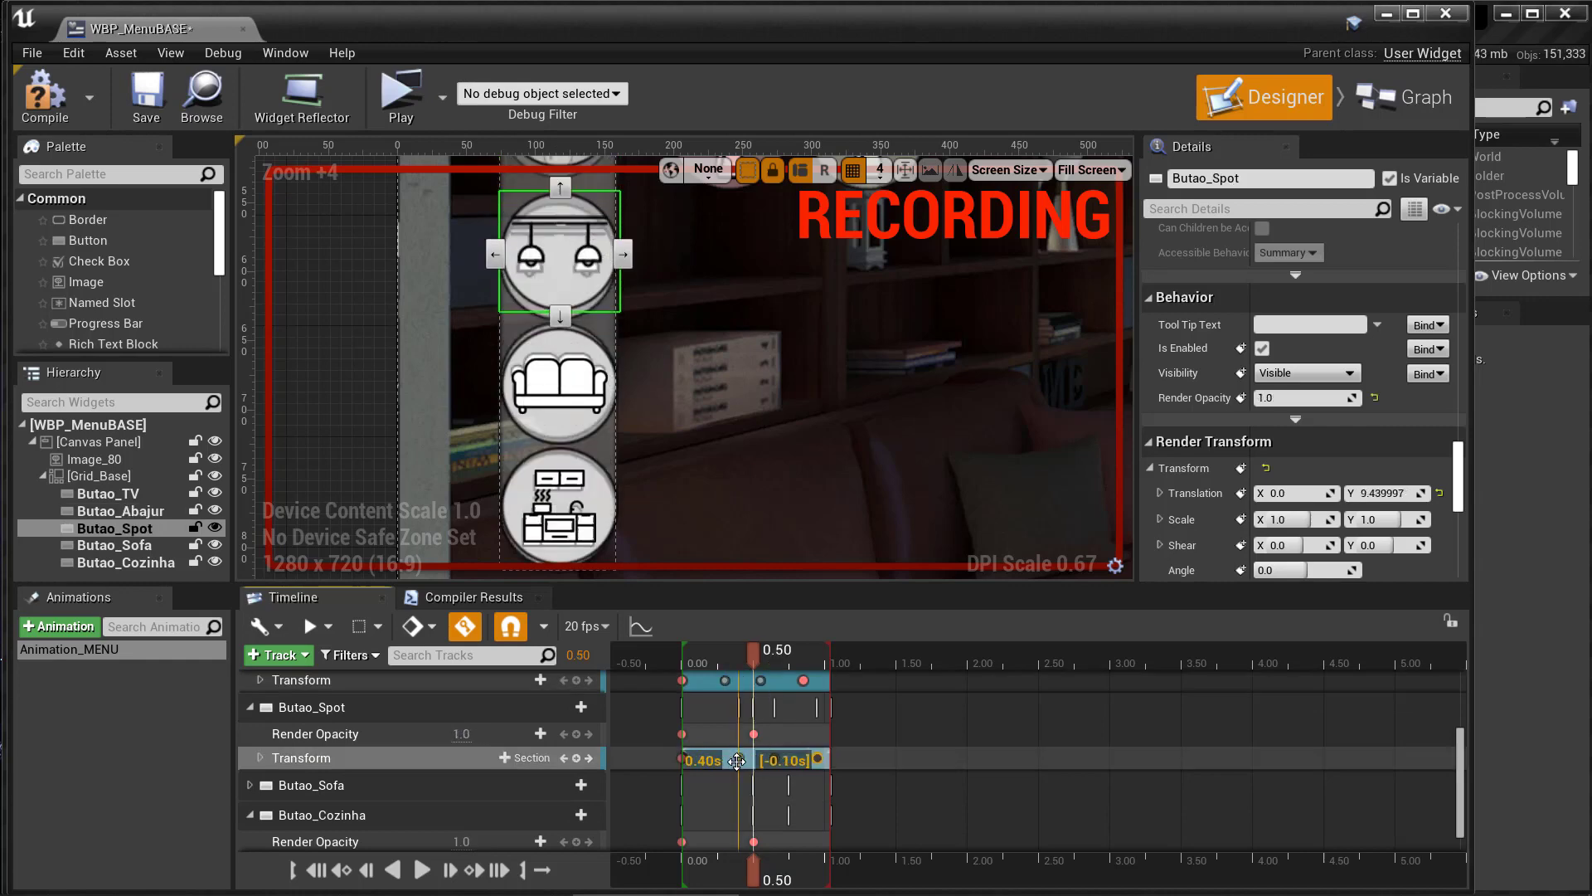
left_click(249, 759)
left_click(831, 810)
left_click(250, 837)
scroll(431, 788, "down", 2)
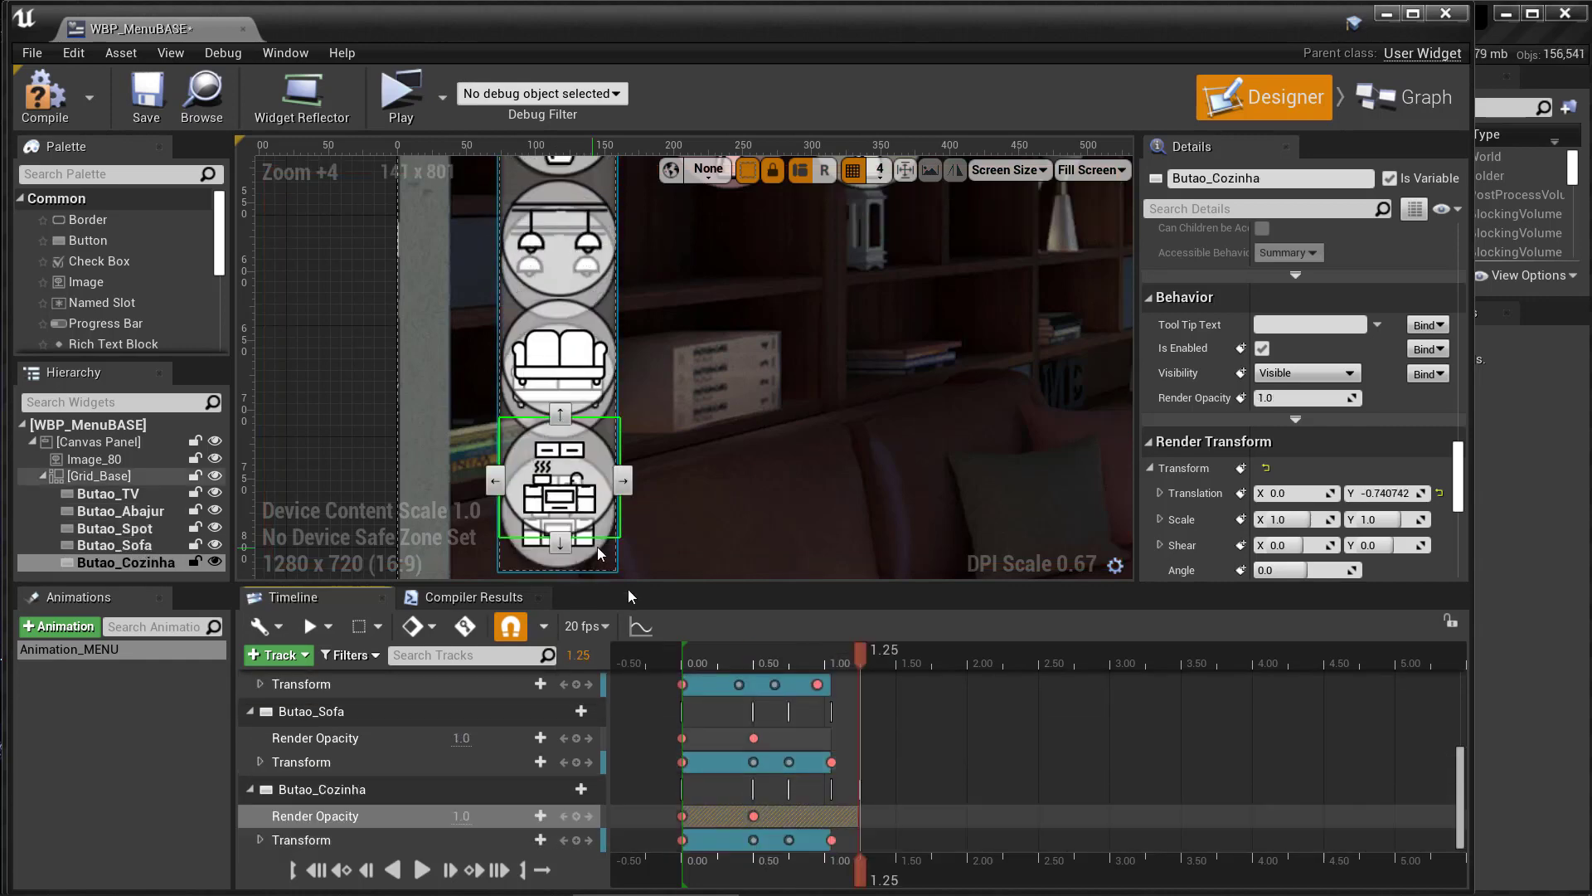
left_click_drag(746, 841, 767, 842)
left_click(418, 869)
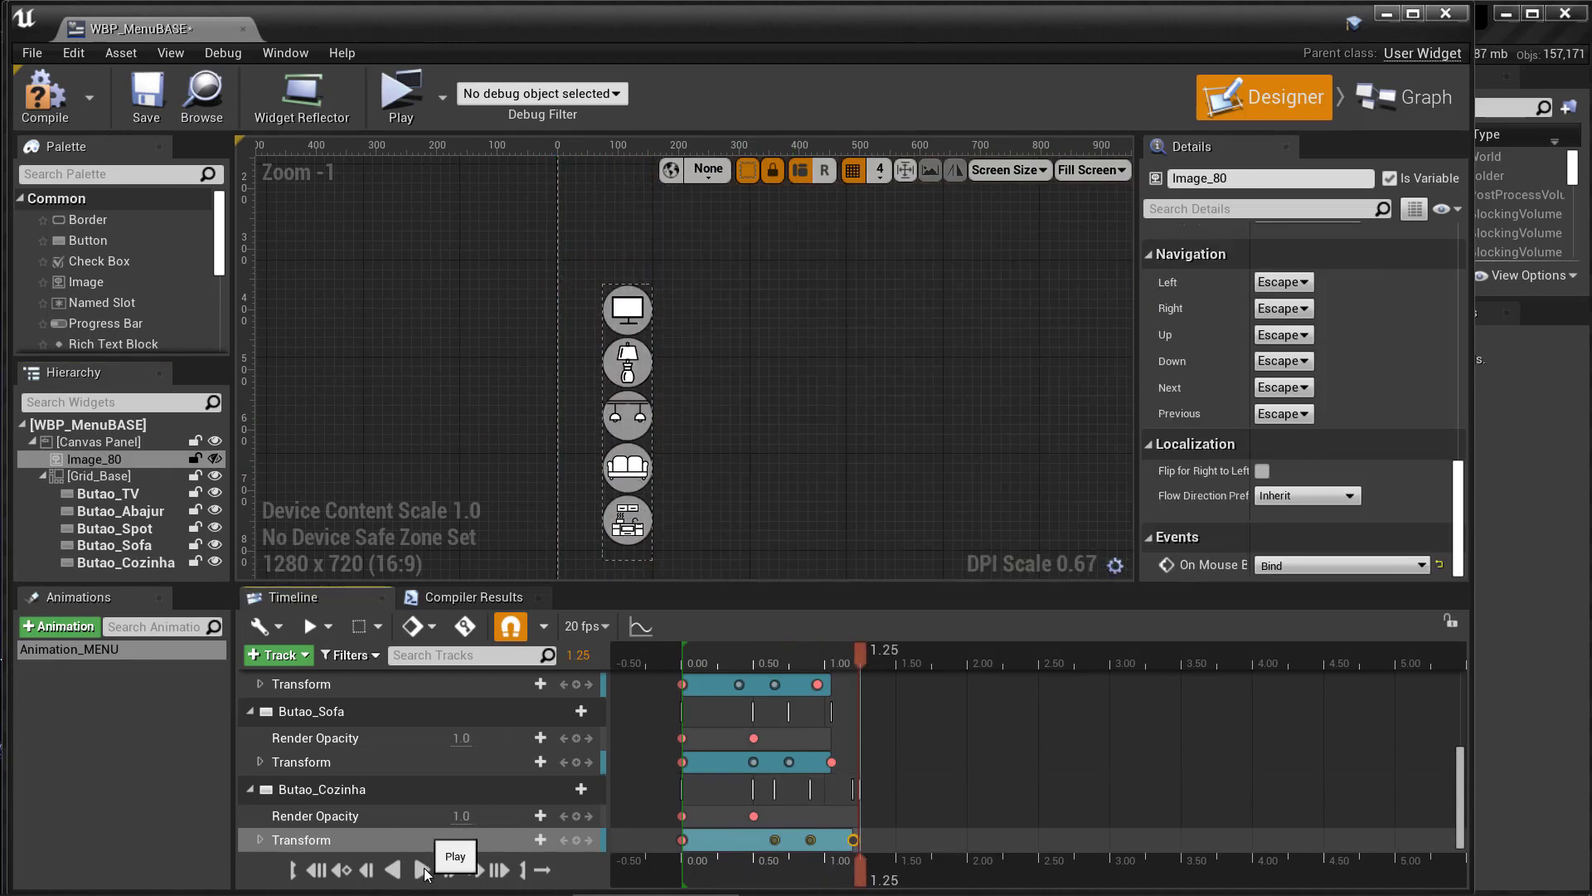
Step: Save all assets, then set Archviz_Character's Create Widget class to WBP_MenuBASE
key("ctrl+s")
key("alt+Tab")
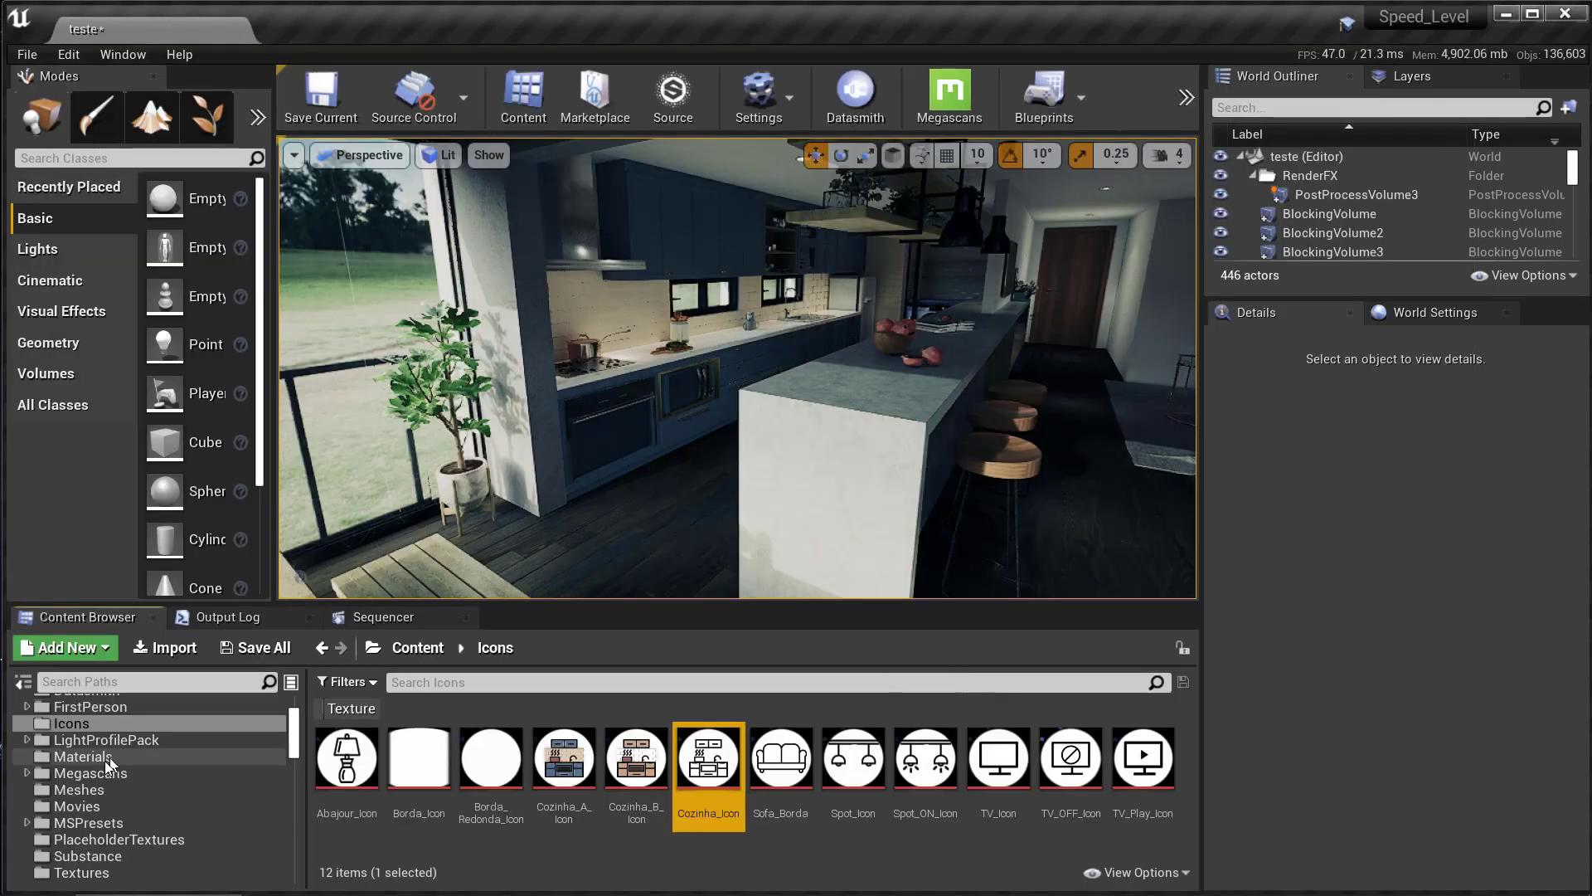
scroll(109, 764, "up", 5)
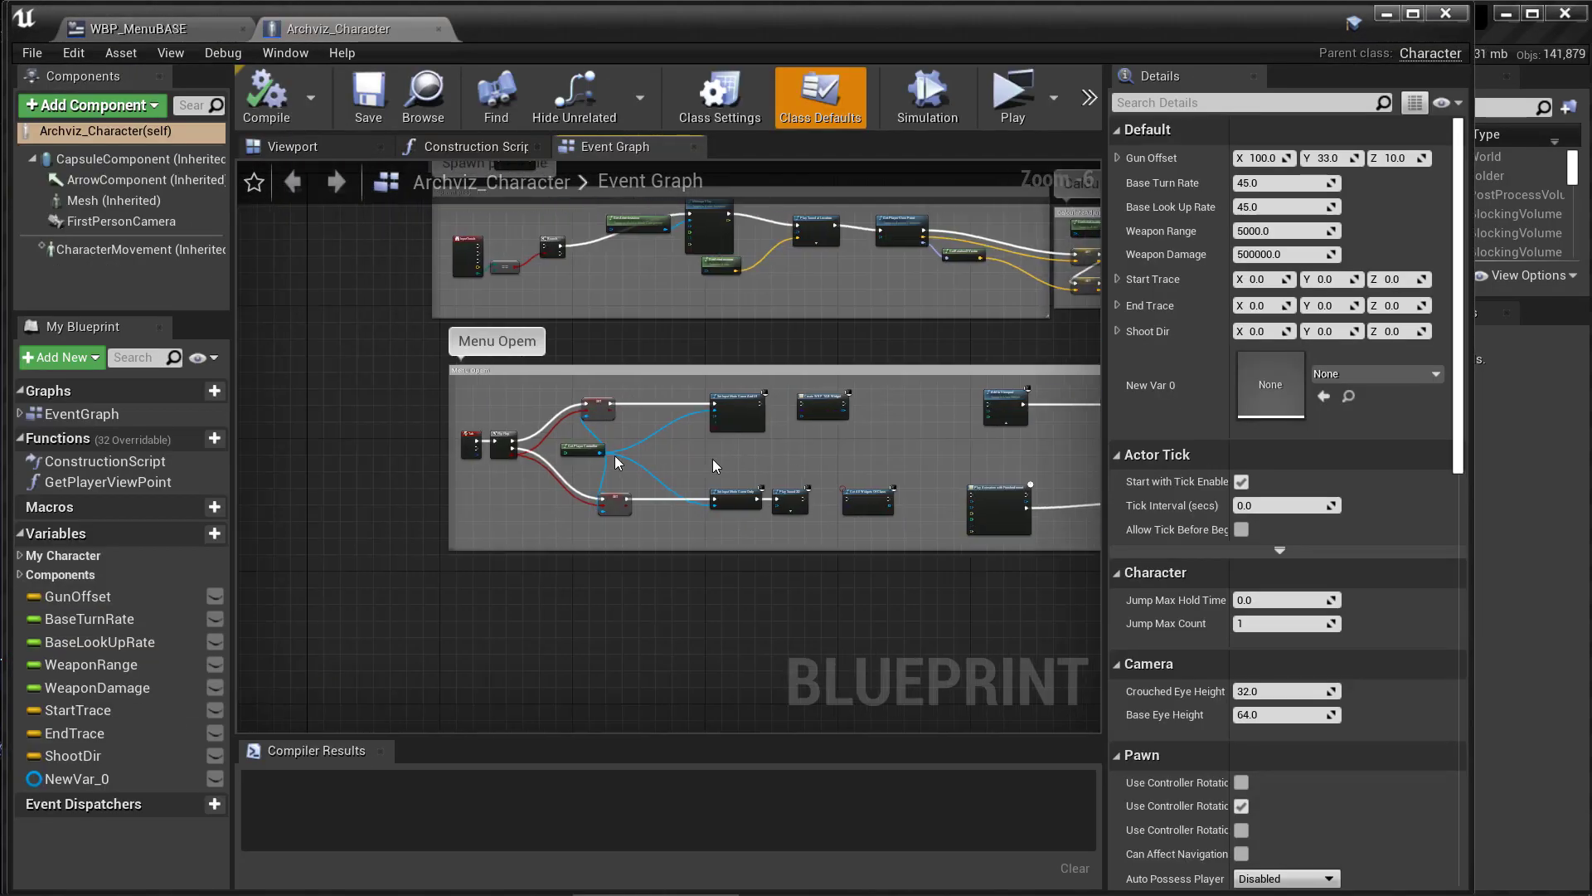
scroll(717, 465, "up", 1)
scroll(810, 433, "up", 1)
scroll(570, 393, "up", 1)
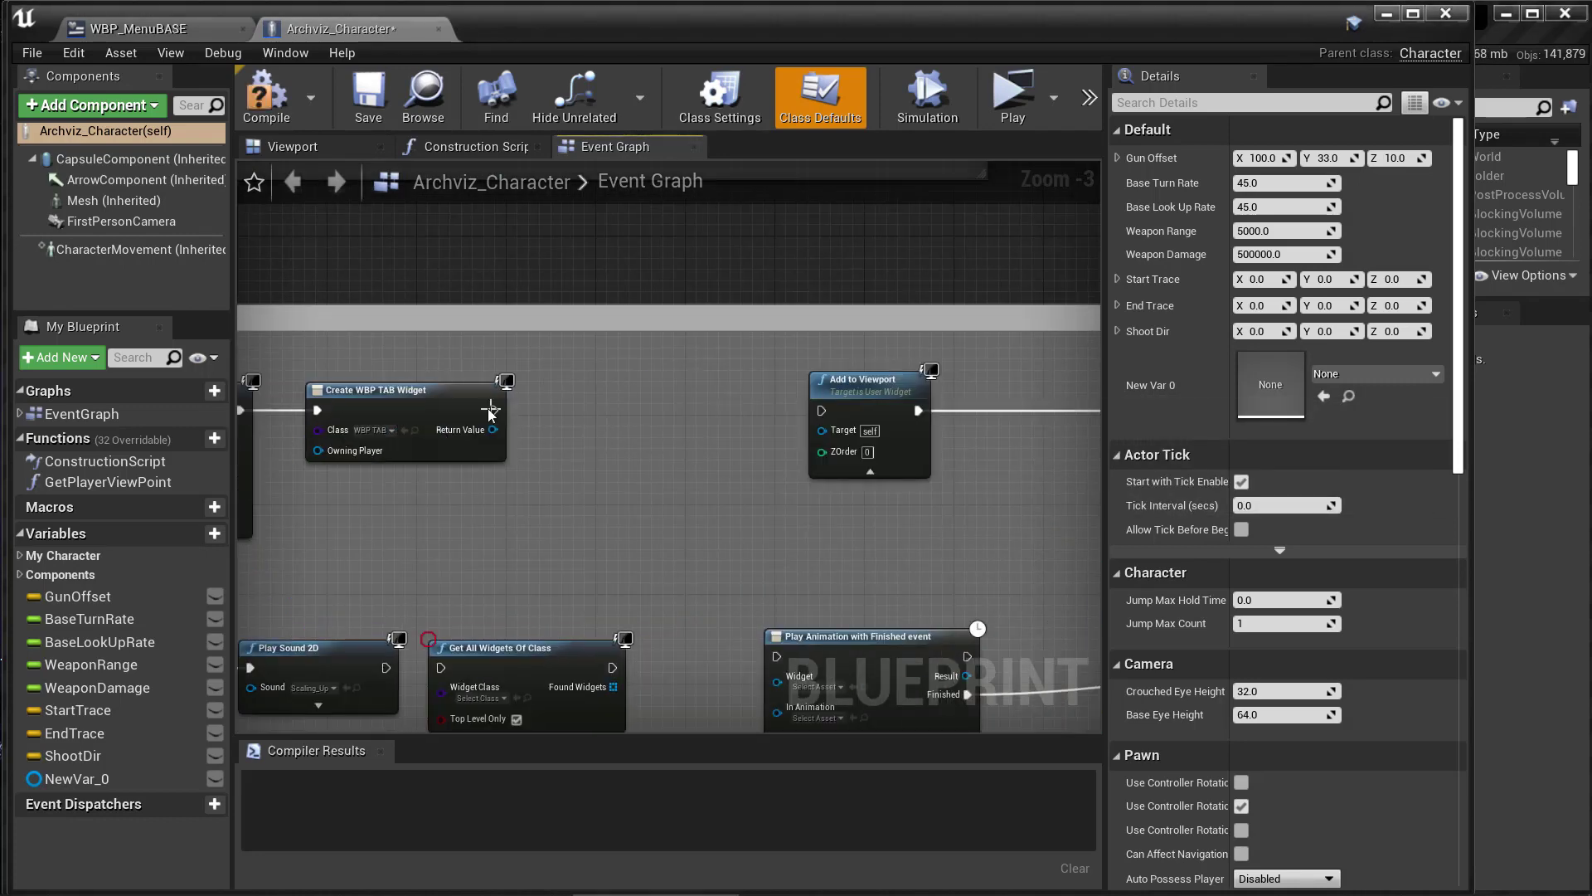
left_click(393, 432)
left_click(438, 551)
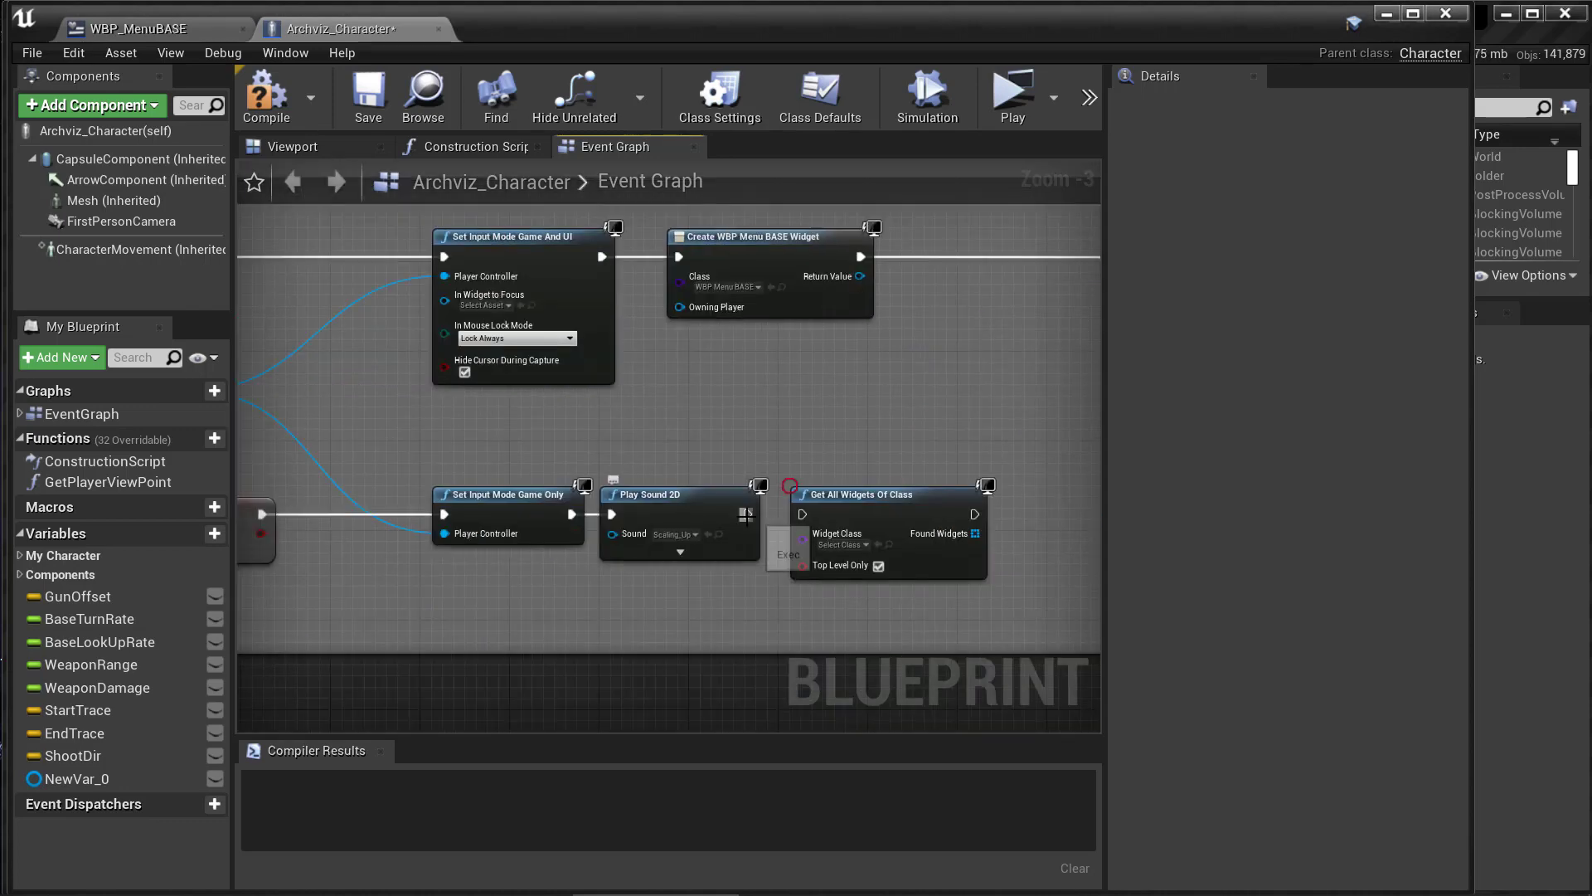
Step: Set Get All Widgets to WBP_MenuBASE and wire it and the created widget into Play Animation
right_click_drag(498, 713, 631, 498)
left_click(634, 481)
left_click(672, 611)
left_click_drag(742, 452, 906, 439)
right_click_drag(367, 435, 221, 483)
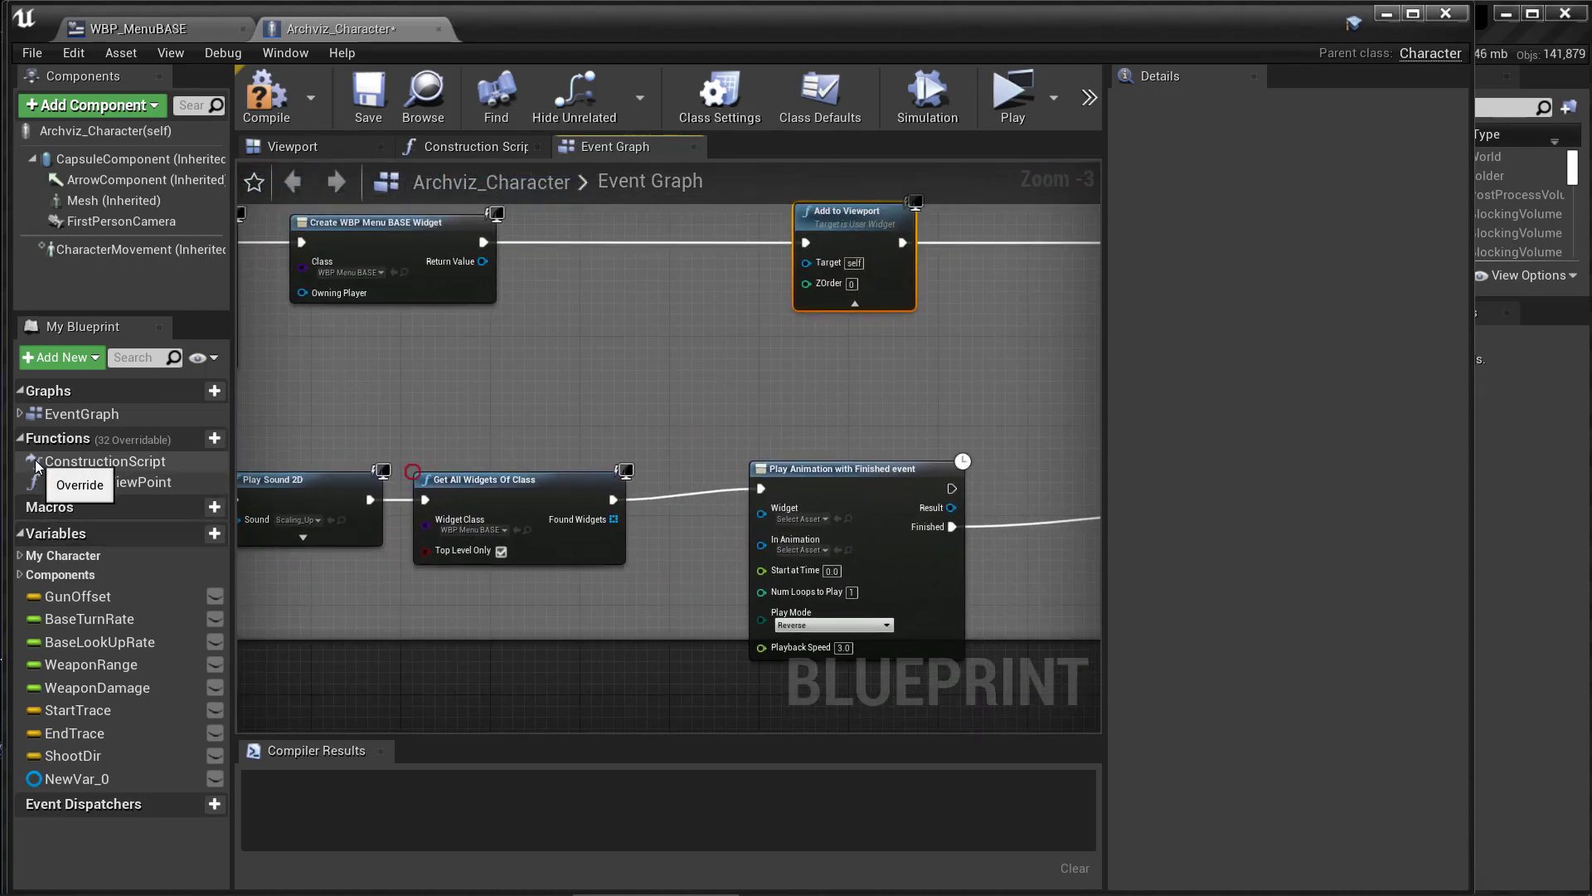
left_click_drag(482, 261, 761, 507)
Step: Feed the widget's Animation_MENU reference into the Play Animation node
left_click(836, 538)
key("Escape")
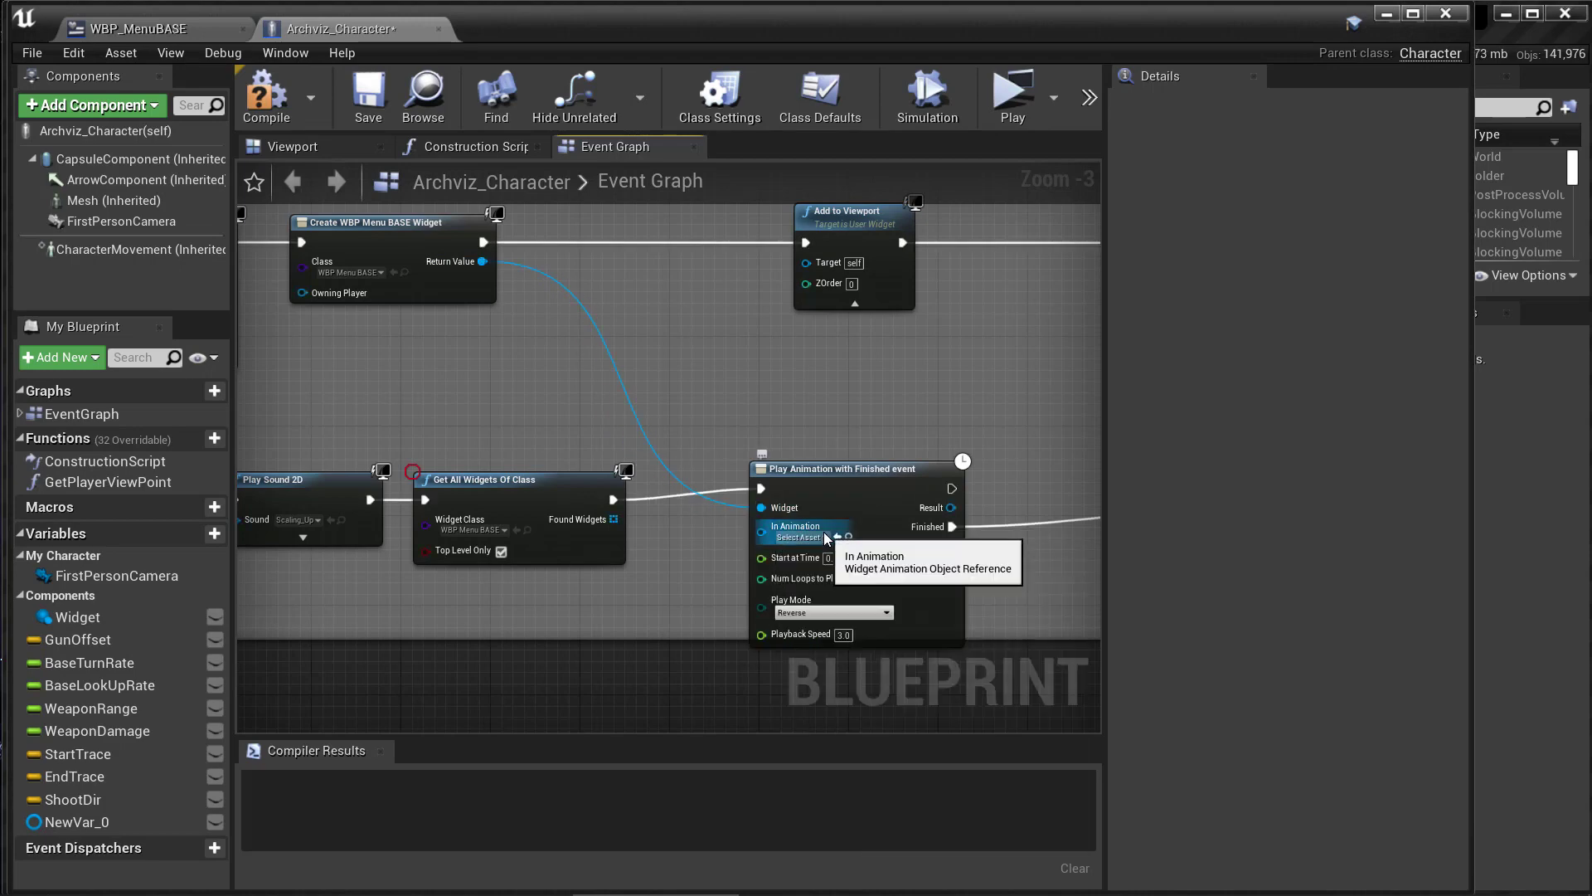
right_click_drag(772, 539, 754, 563)
left_click_drag(466, 285, 531, 390)
left_click(680, 569)
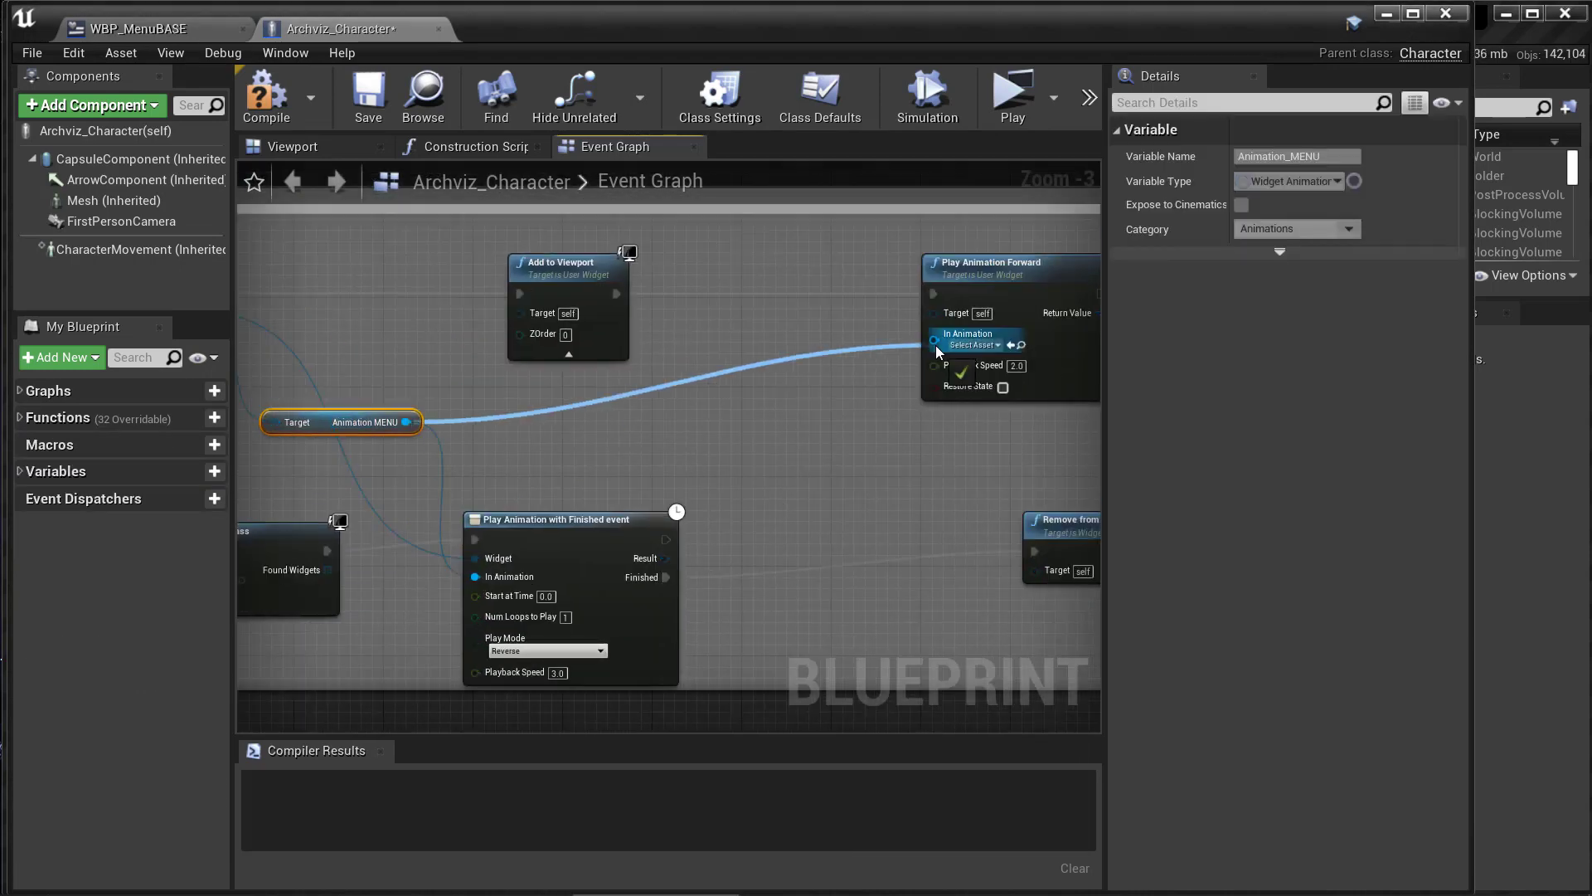
right_click_drag(630, 394, 577, 447)
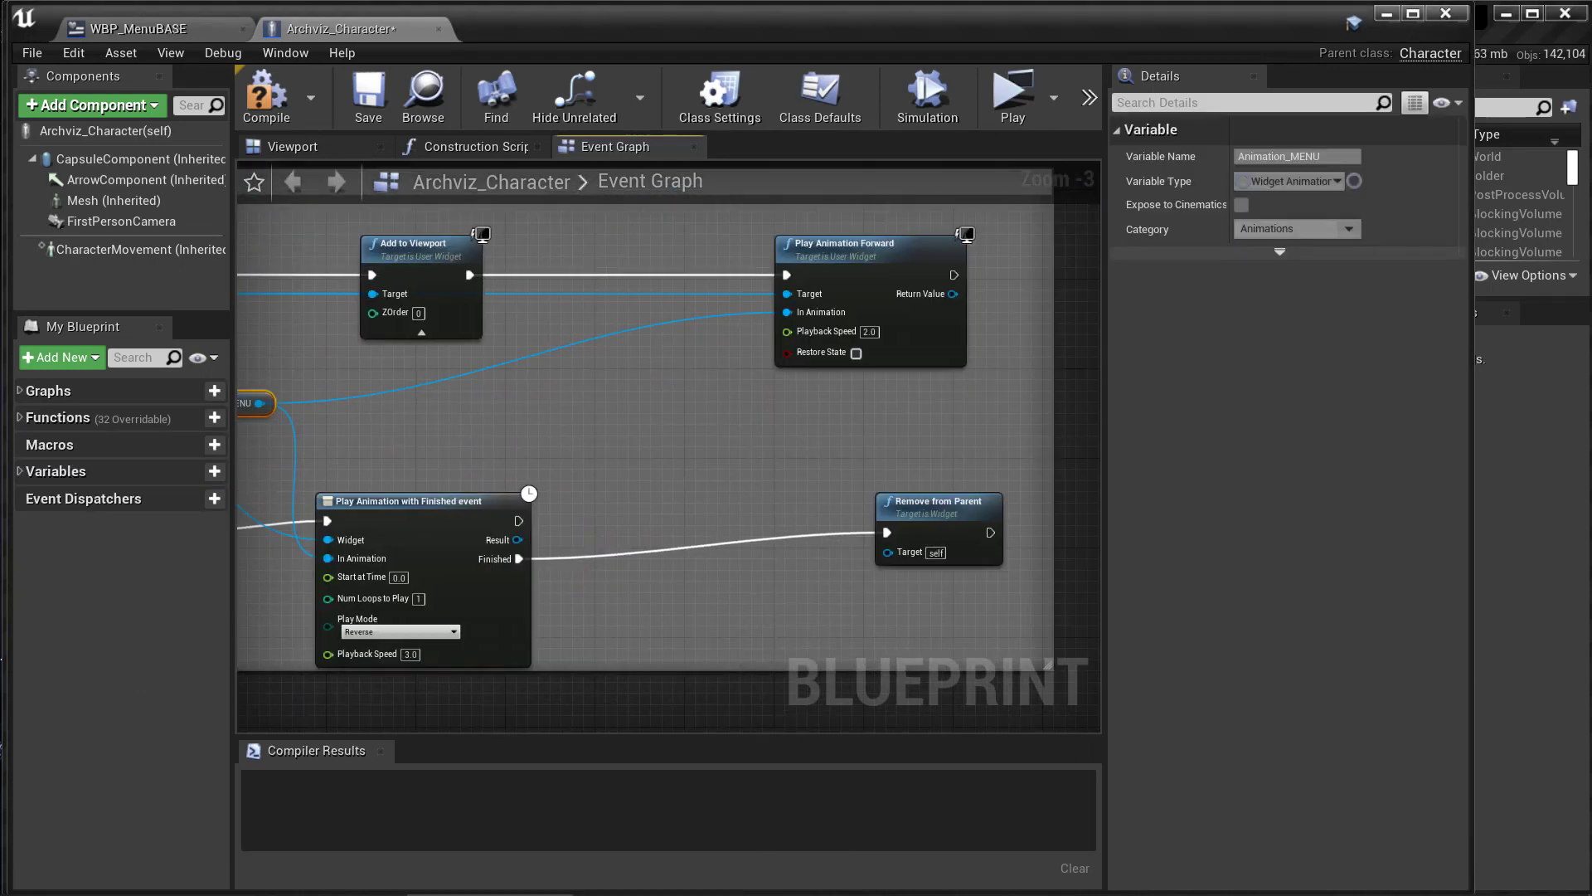
Step: Compile, save and close the Archviz_Character blueprint
scroll(577, 448, "down", 4)
left_click(266, 95)
scroll(614, 431, "down", 3)
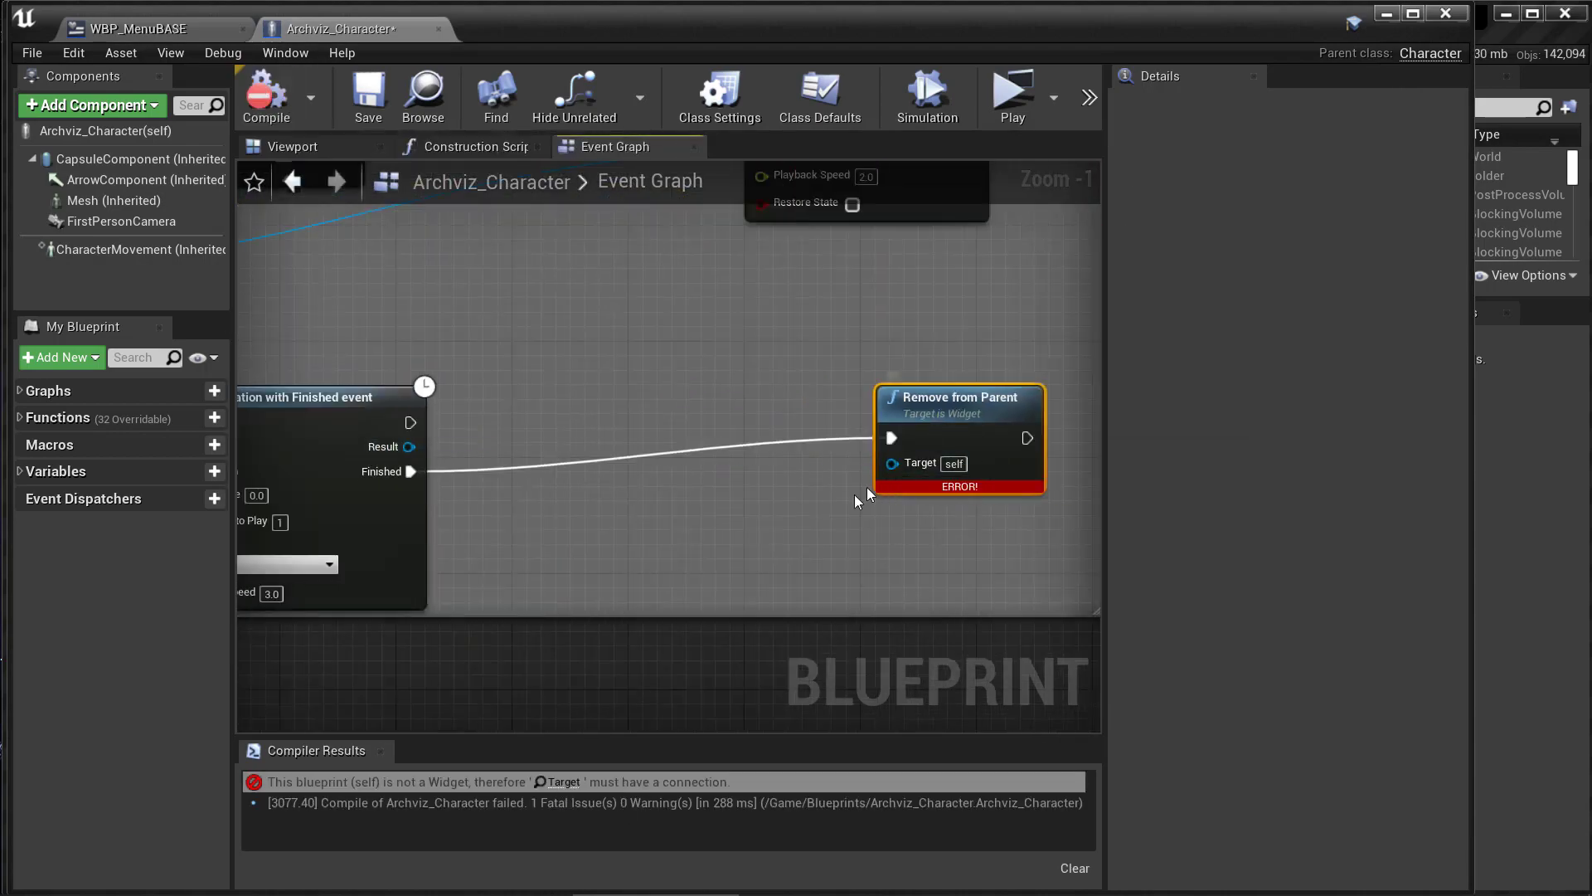
left_click(368, 96)
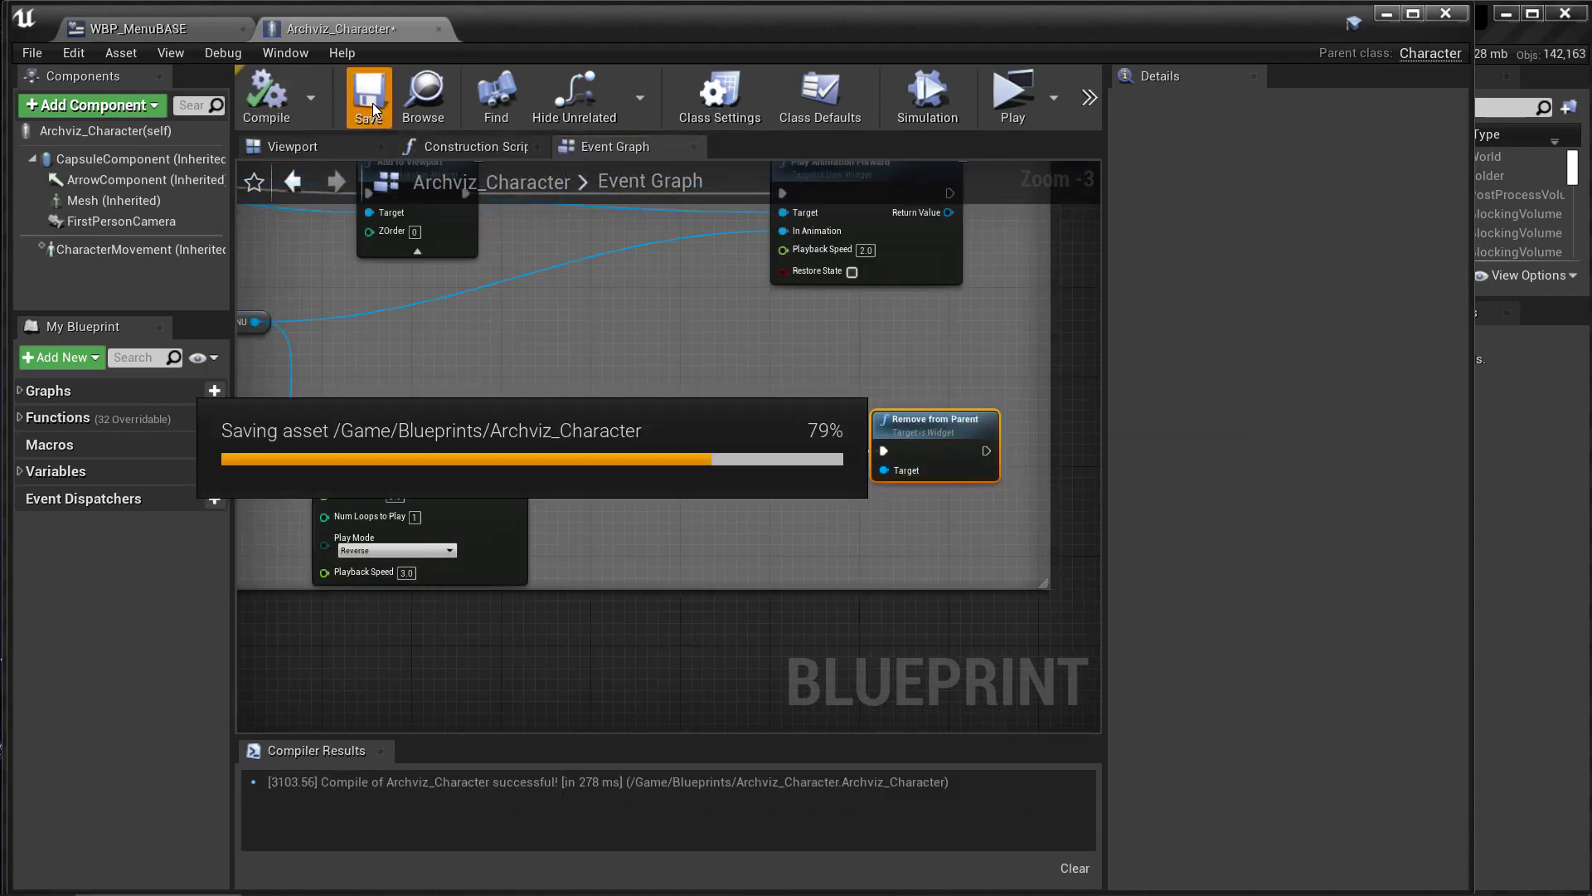
left_click(438, 29)
left_click(1564, 14)
Step: Play-test the menu animation in the editor, then create a new widget blueprint in Blueprints
left_click_drag(1223, 127, 1331, 127)
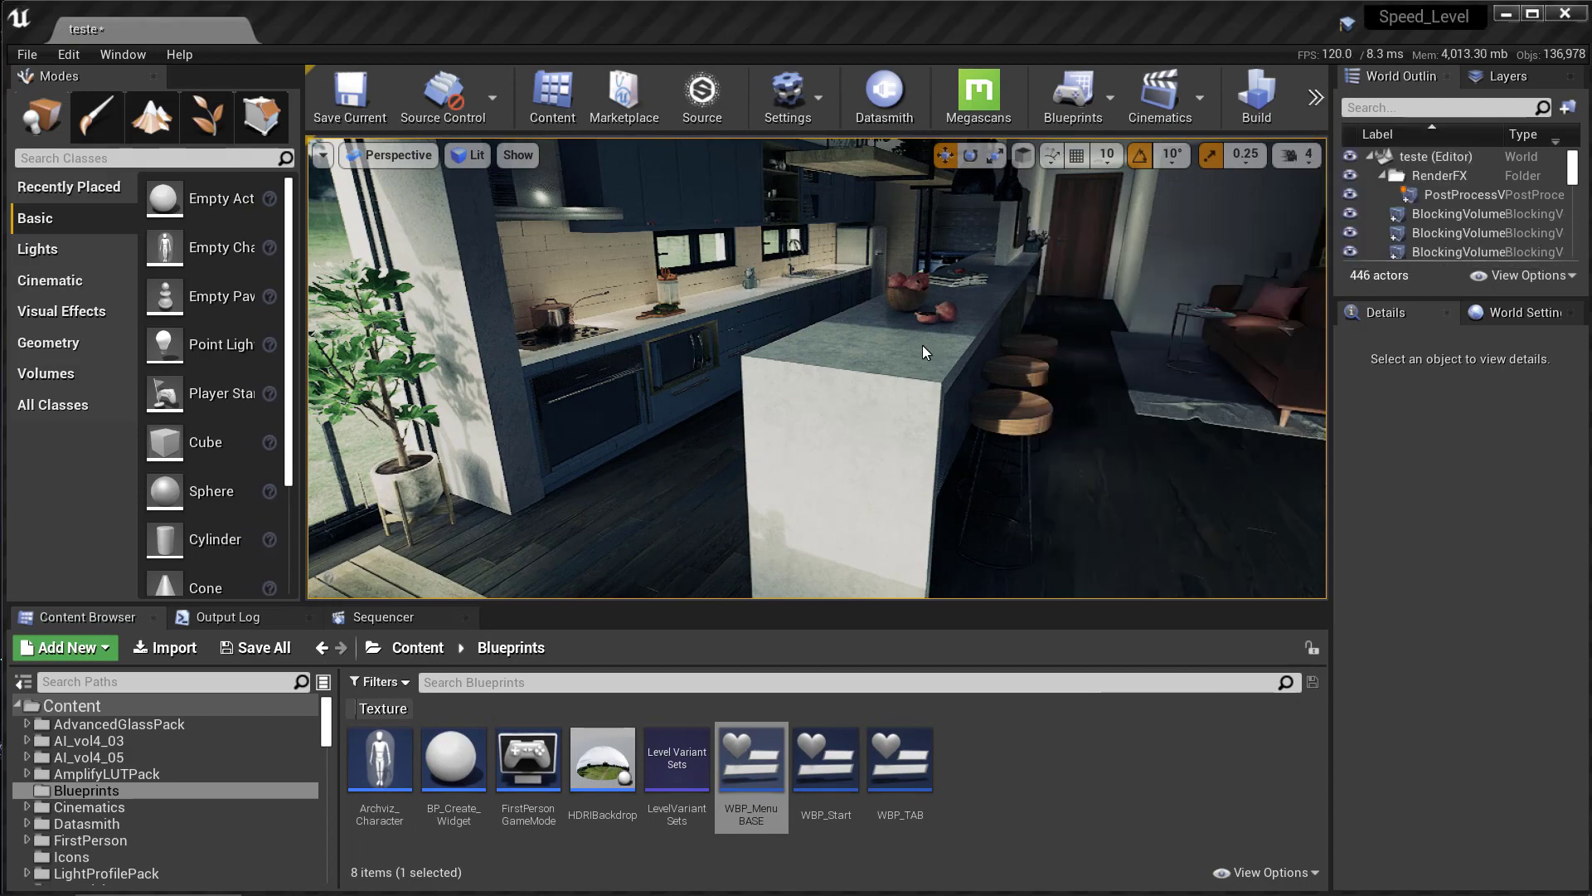
key("alt+p")
left_click(730, 373)
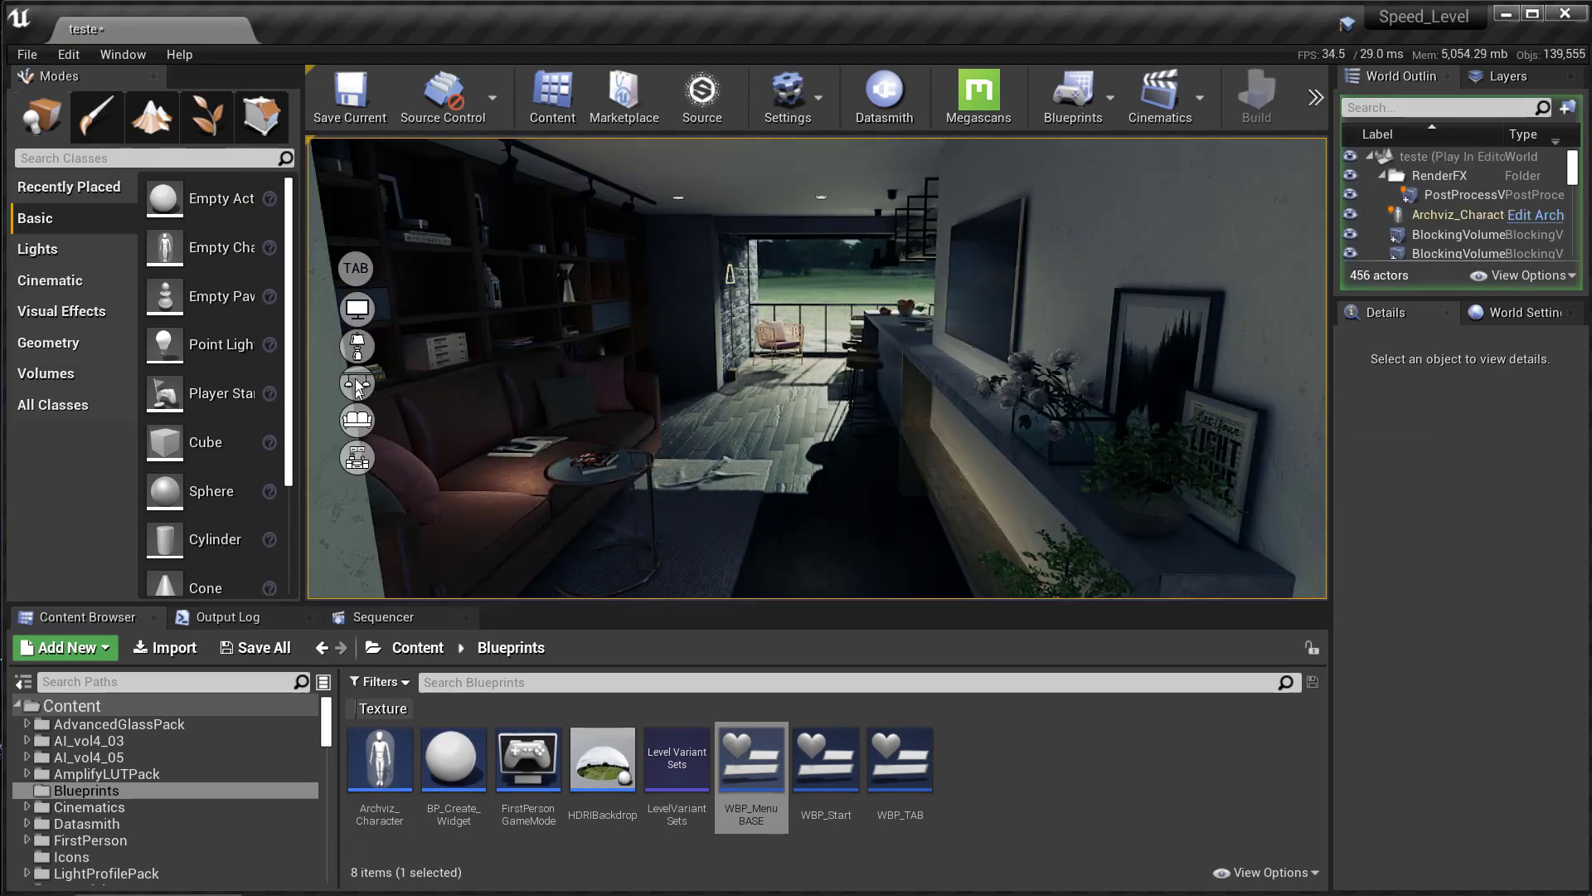
key("Escape")
right_click(966, 796)
left_click(1259, 874)
type("WBP_SubMenu")
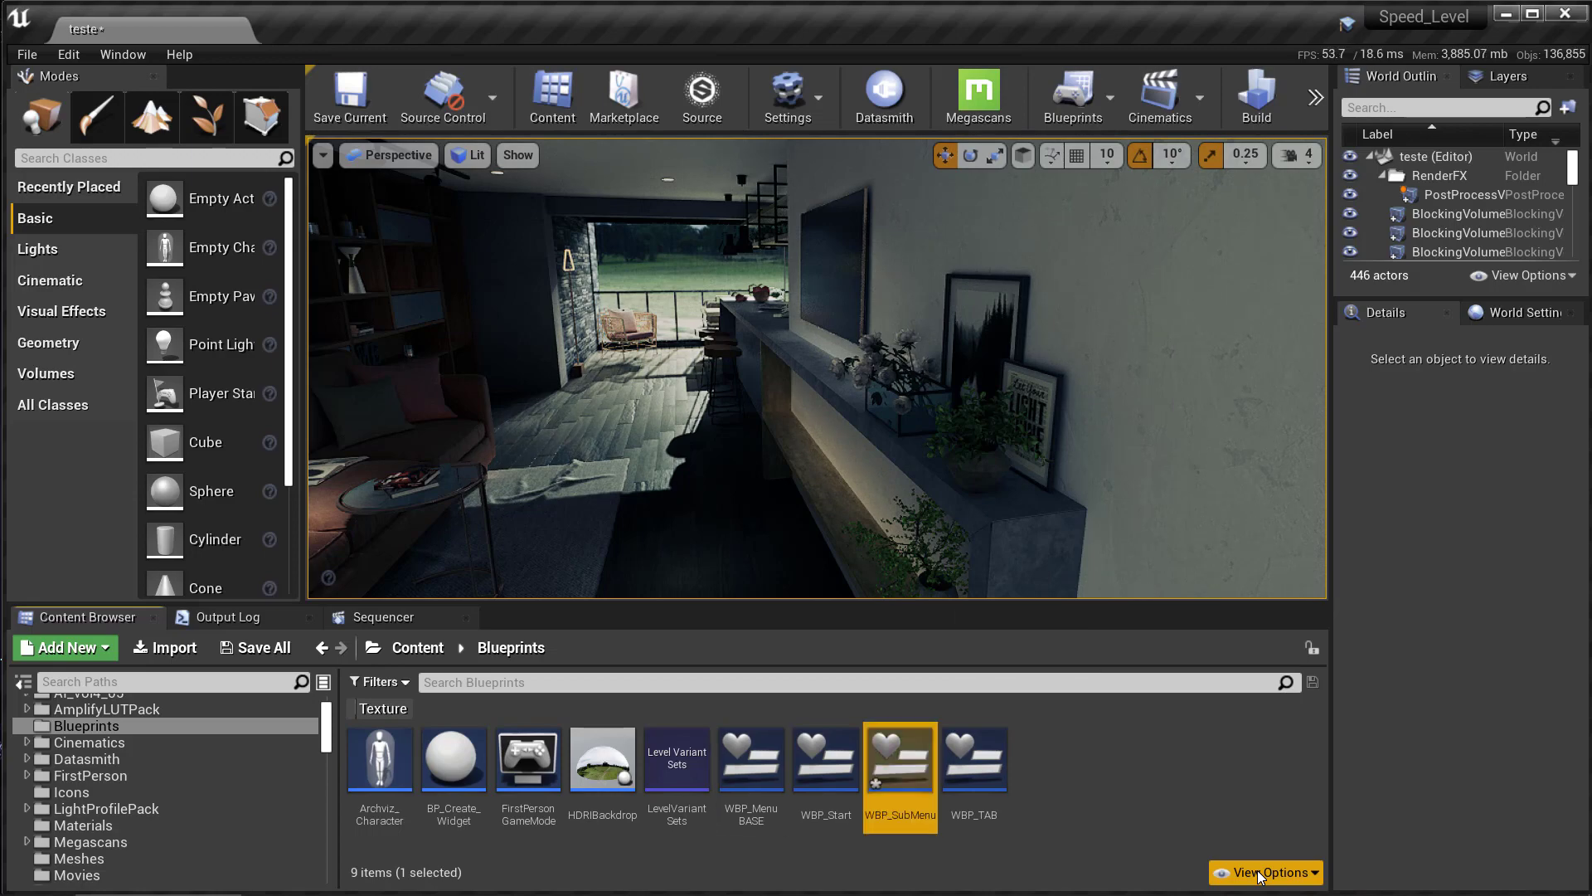
Step: Open WBP_SubMenu and place a Grid Panel holding a Button on the canvas
key("Return")
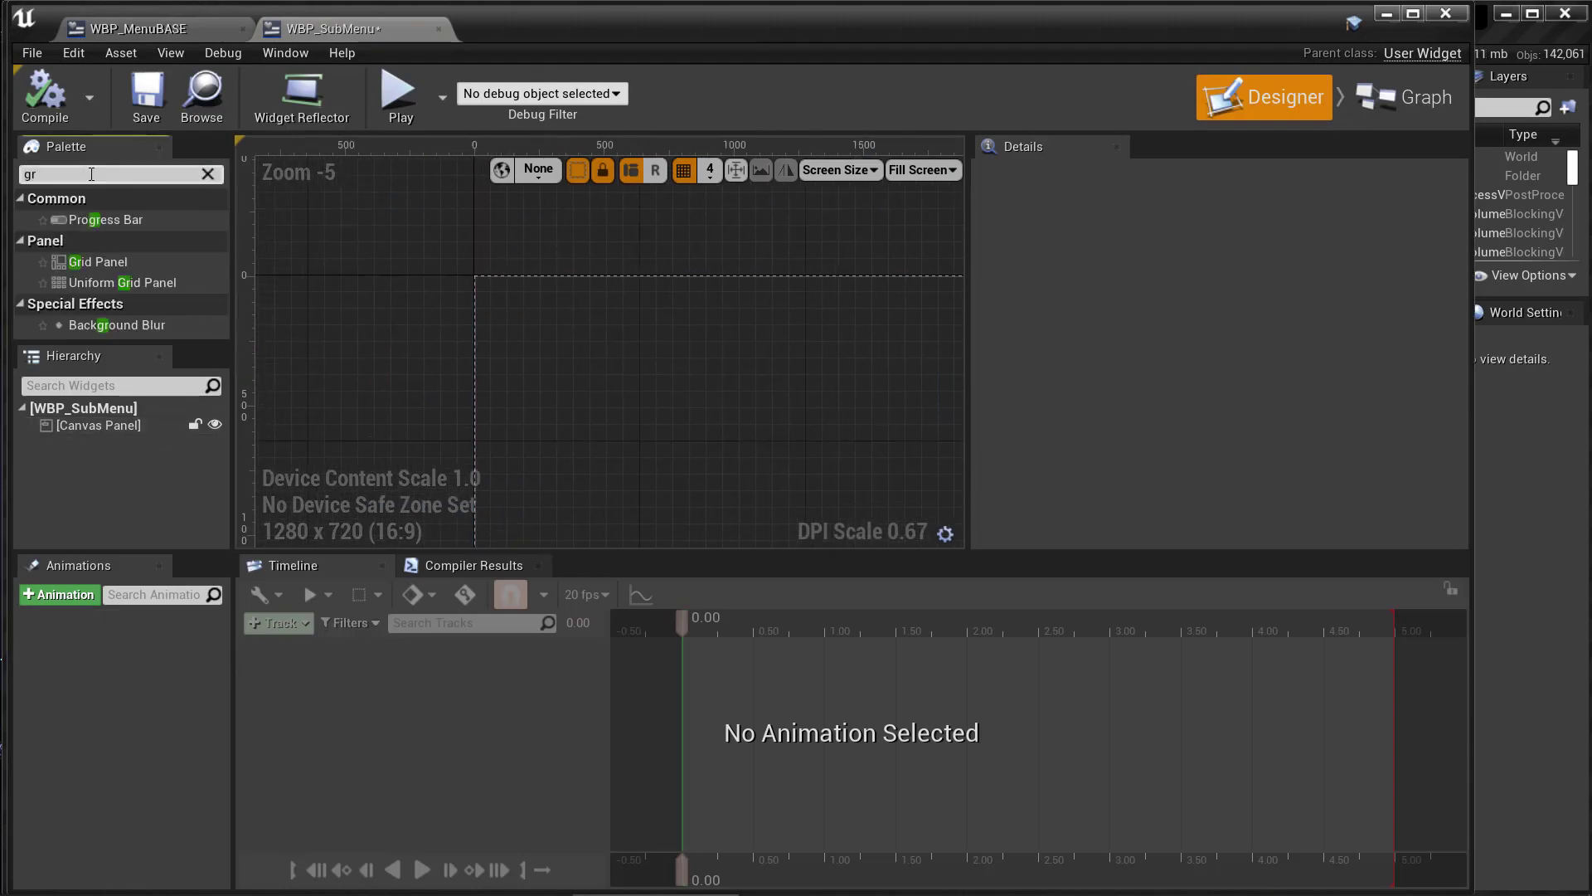
left_click_drag(381, 333, 382, 333)
scroll(510, 293, "up", 4)
scroll(602, 272, "up", 7)
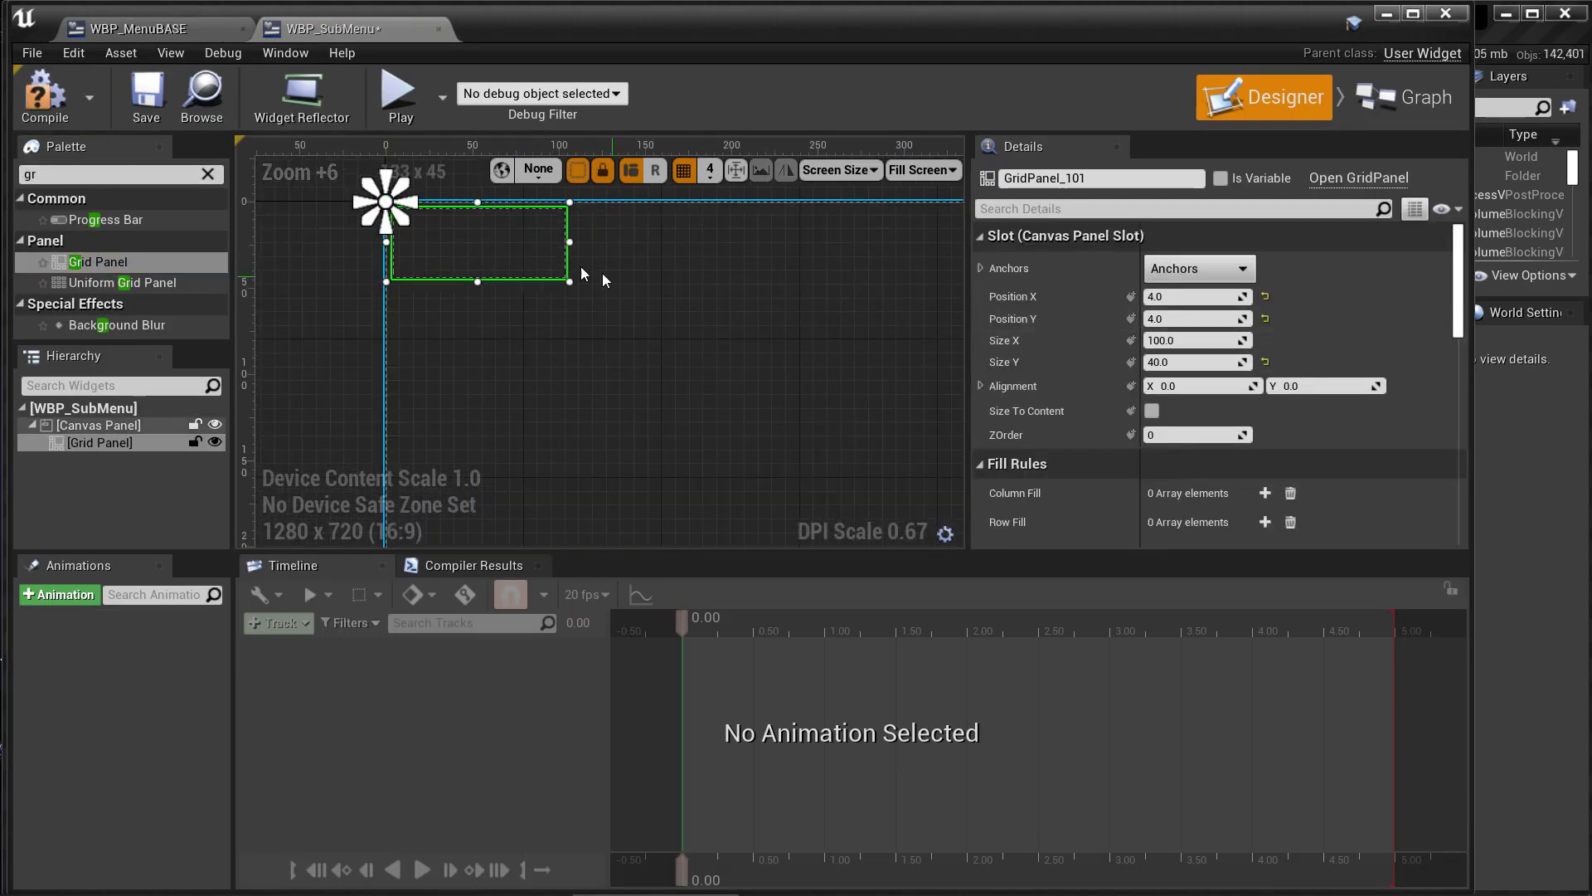
left_click(207, 174)
left_click_drag(87, 239, 464, 237)
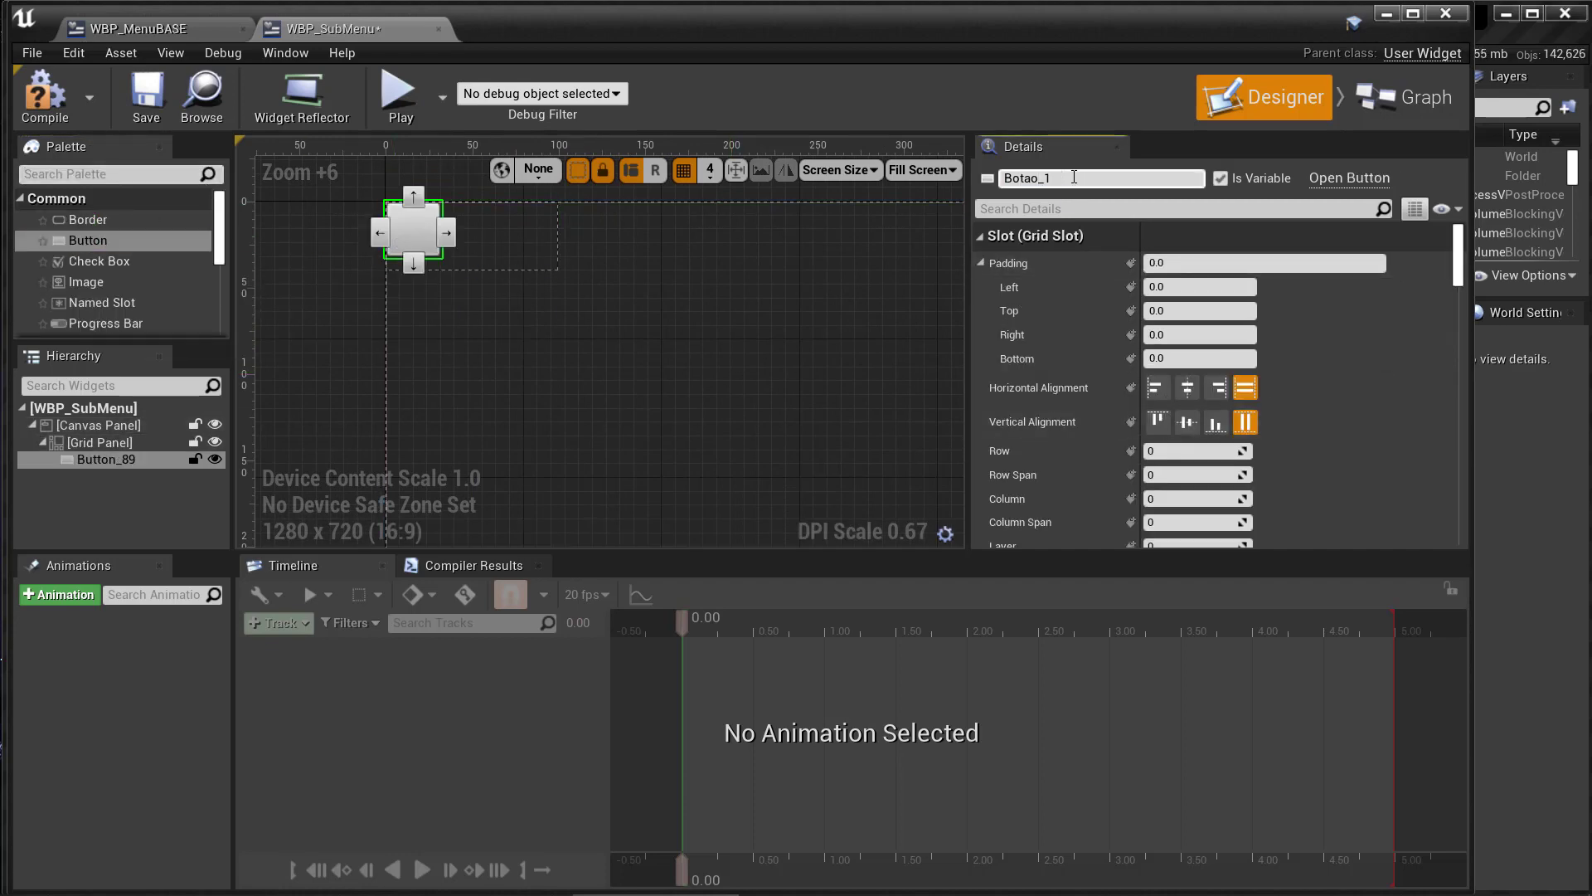
Step: Set the button's Normal style image to Borda_Redonda_Icon, drawn as Image
left_click(981, 236)
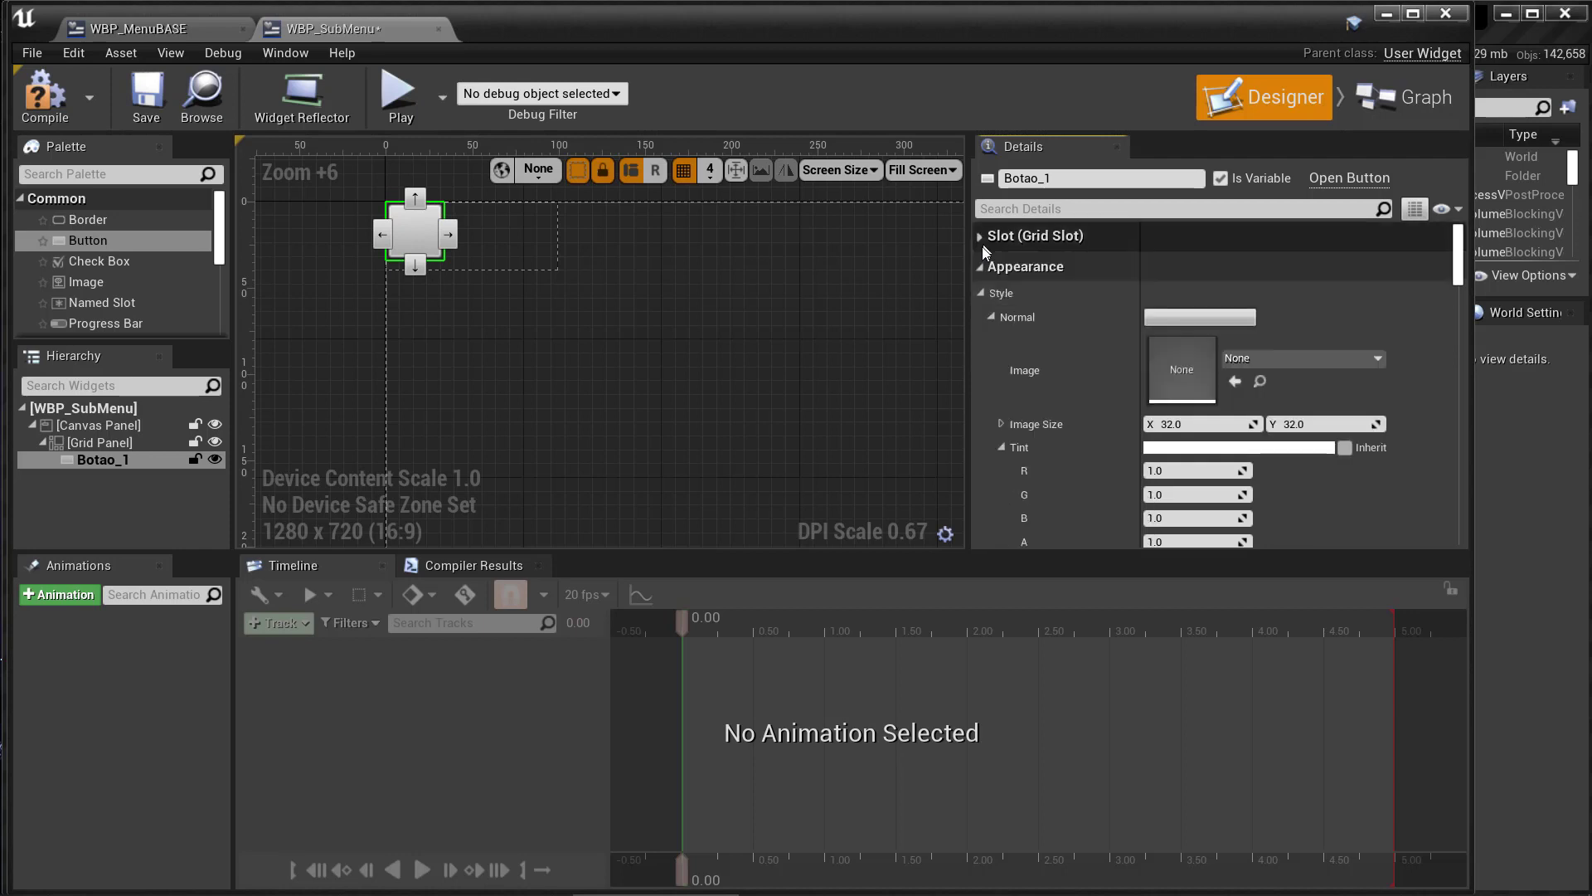
left_click(1246, 356)
type("borda")
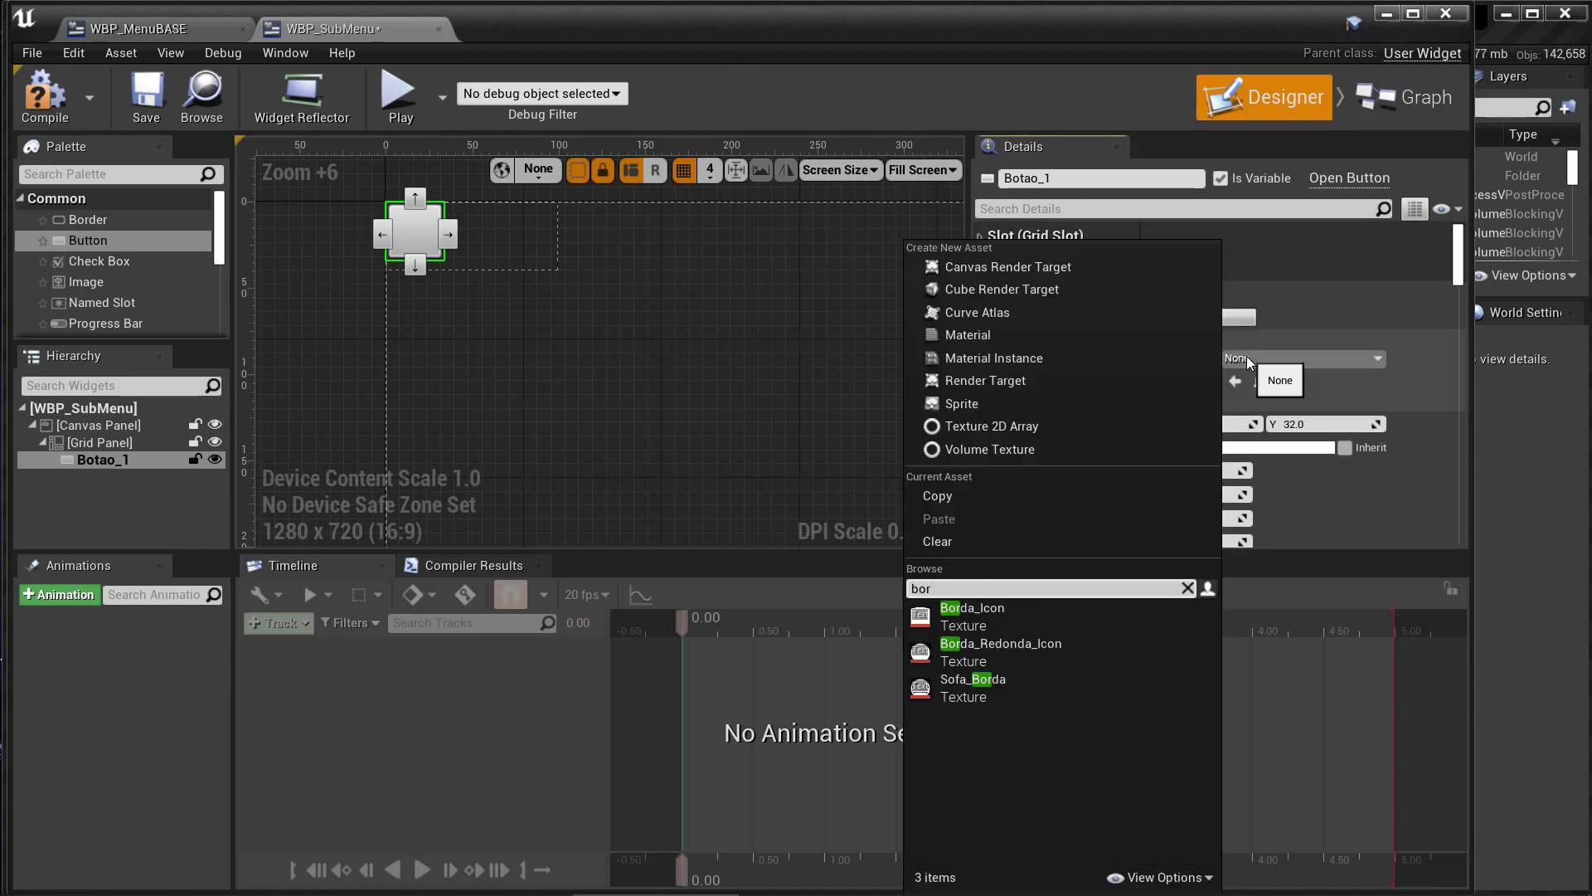
left_click(1020, 644)
left_click(1187, 502)
left_click(1161, 556)
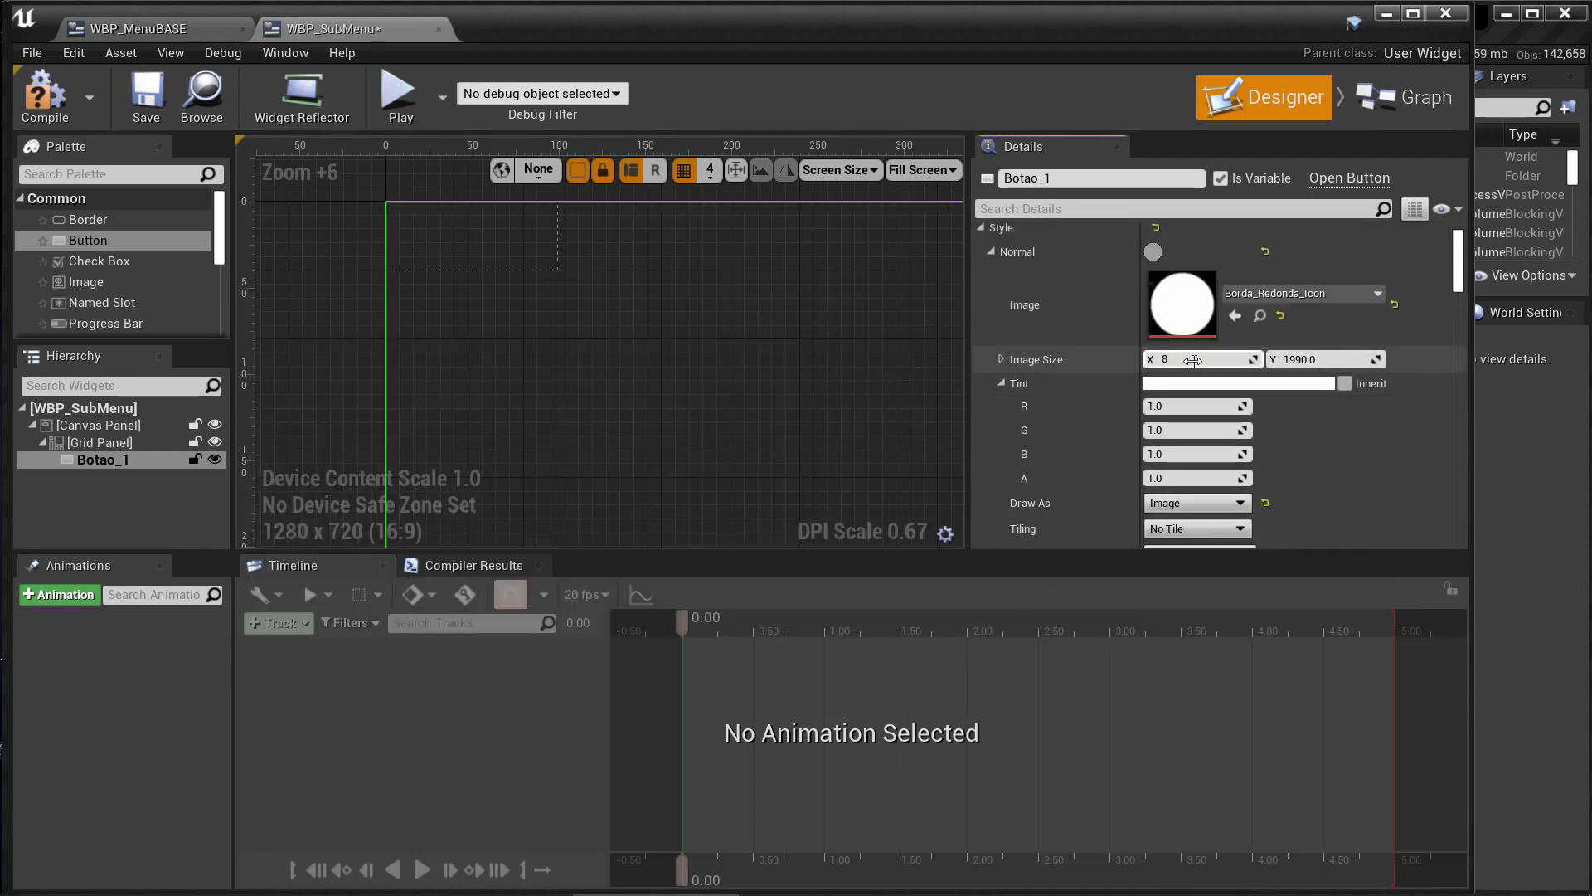
Step: Paste the copied style into Botao_1's Pressed state alongside the Hovered tint
left_click(478, 275)
type("Grid_Base")
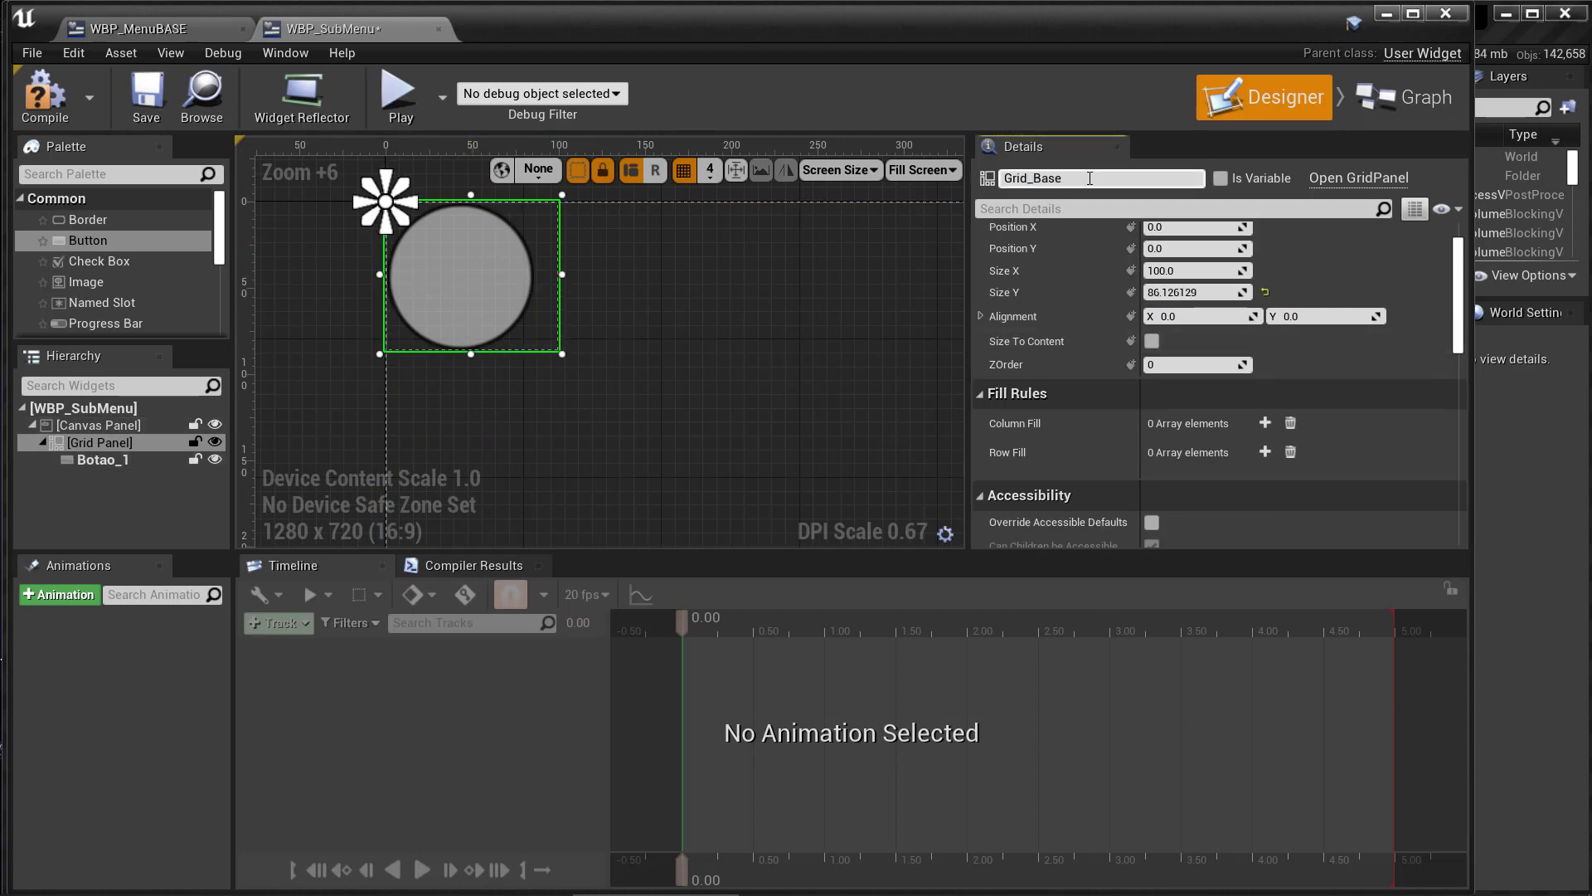
left_click(524, 282)
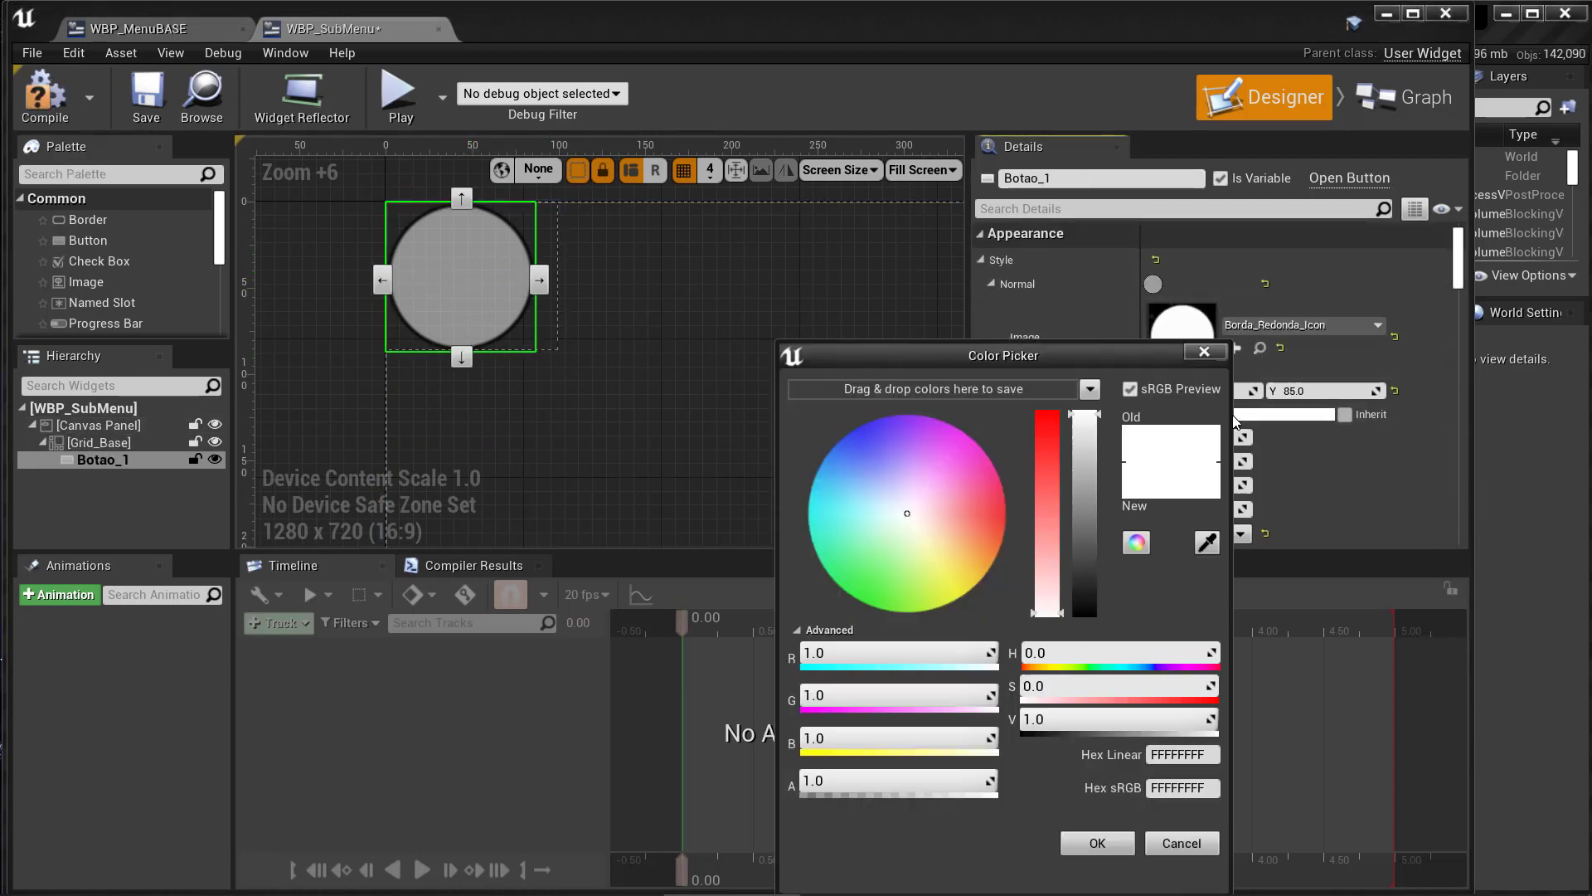
left_click(1011, 286)
left_click(1017, 310)
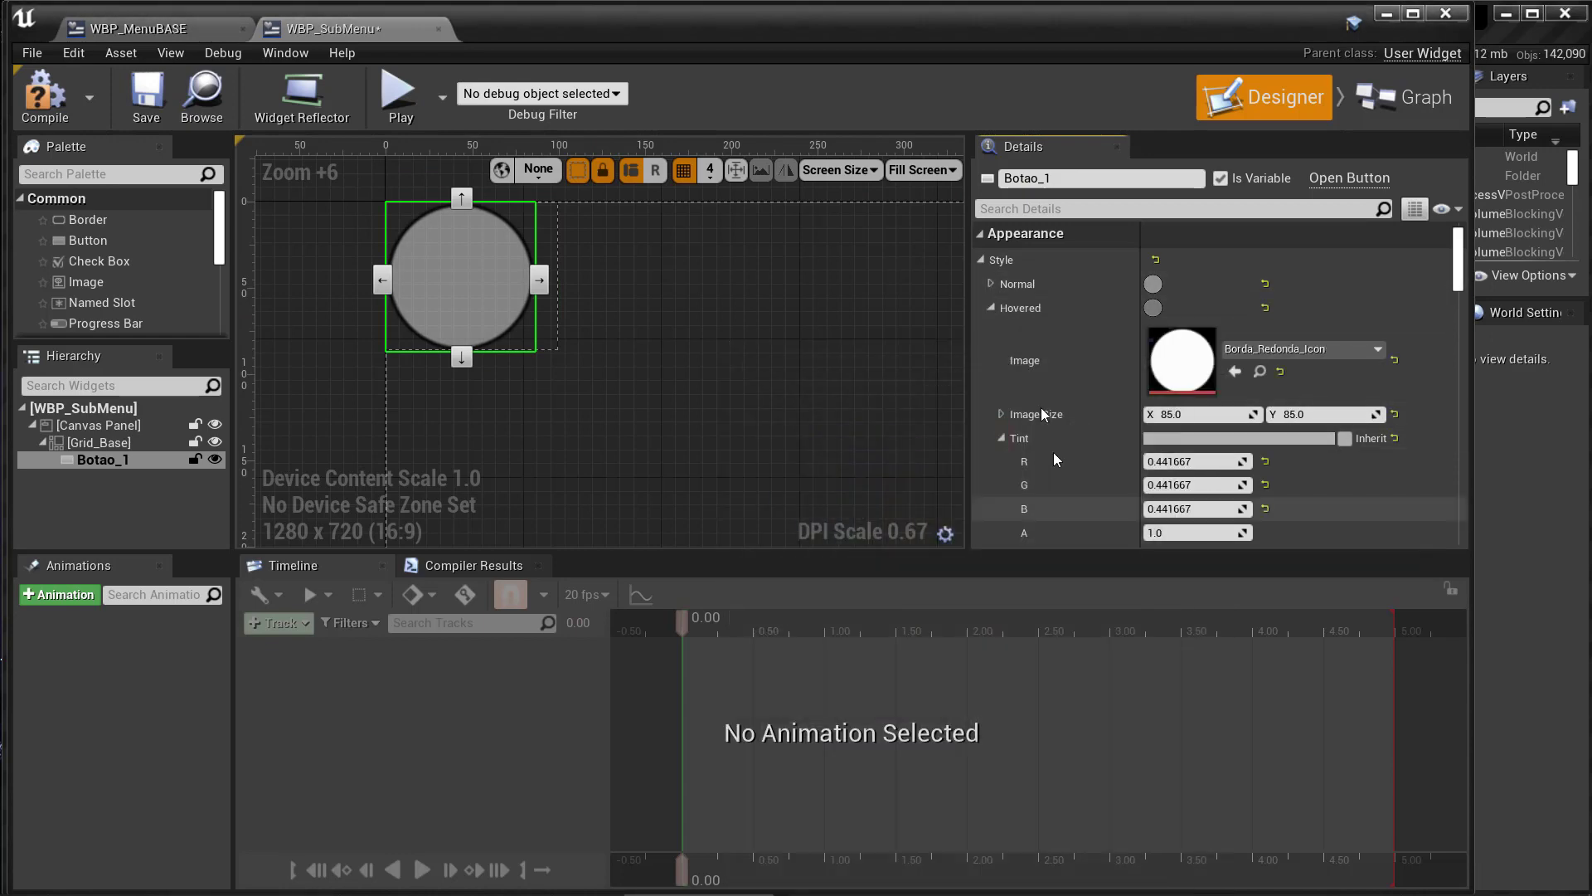
right_click(1013, 332)
left_click(1058, 433)
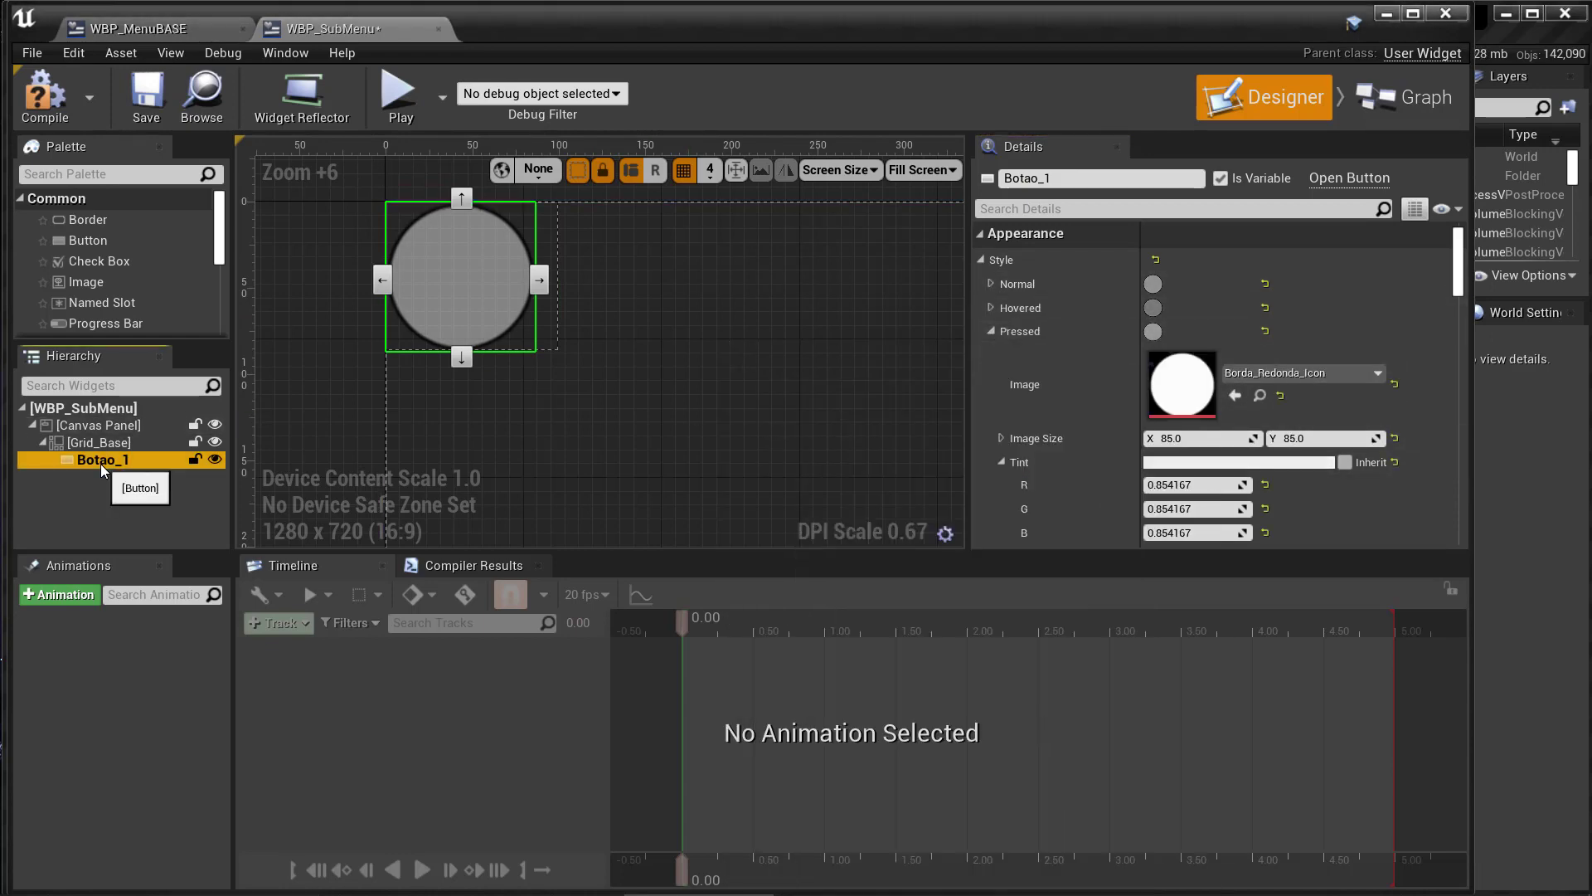
Step: Duplicate Botao_1 as Botao_2 and place it beside Botao_1 in the grid
key("ctrl+d")
left_click(1069, 179)
left_click(527, 355)
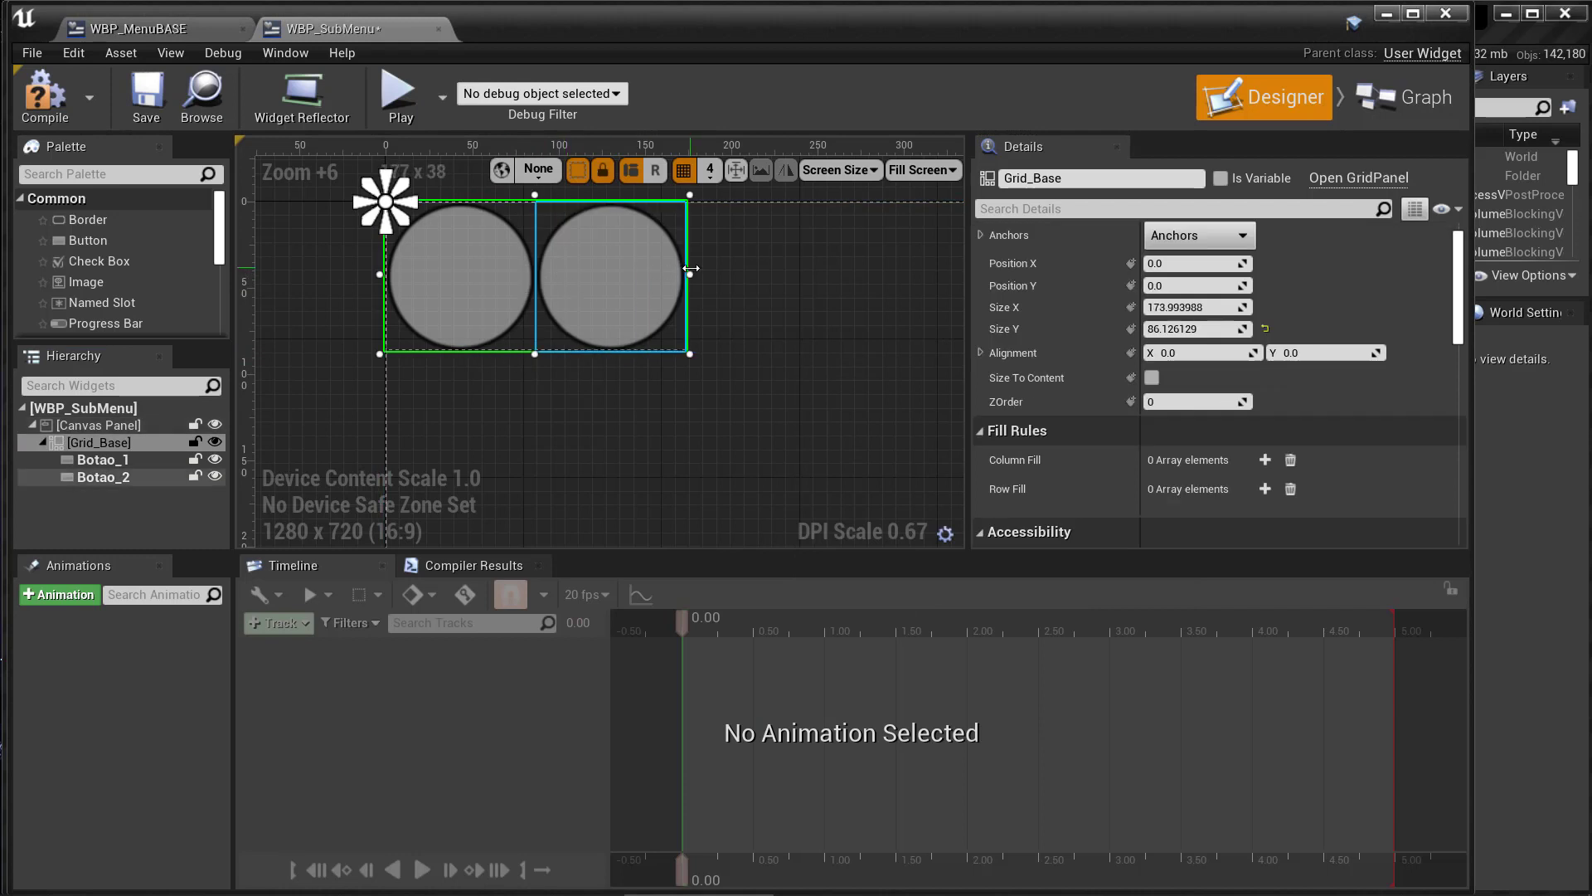
Step: Create the Animation_SUB animation and add a Transform track for Botao_1
left_click(99, 424)
left_click(59, 595)
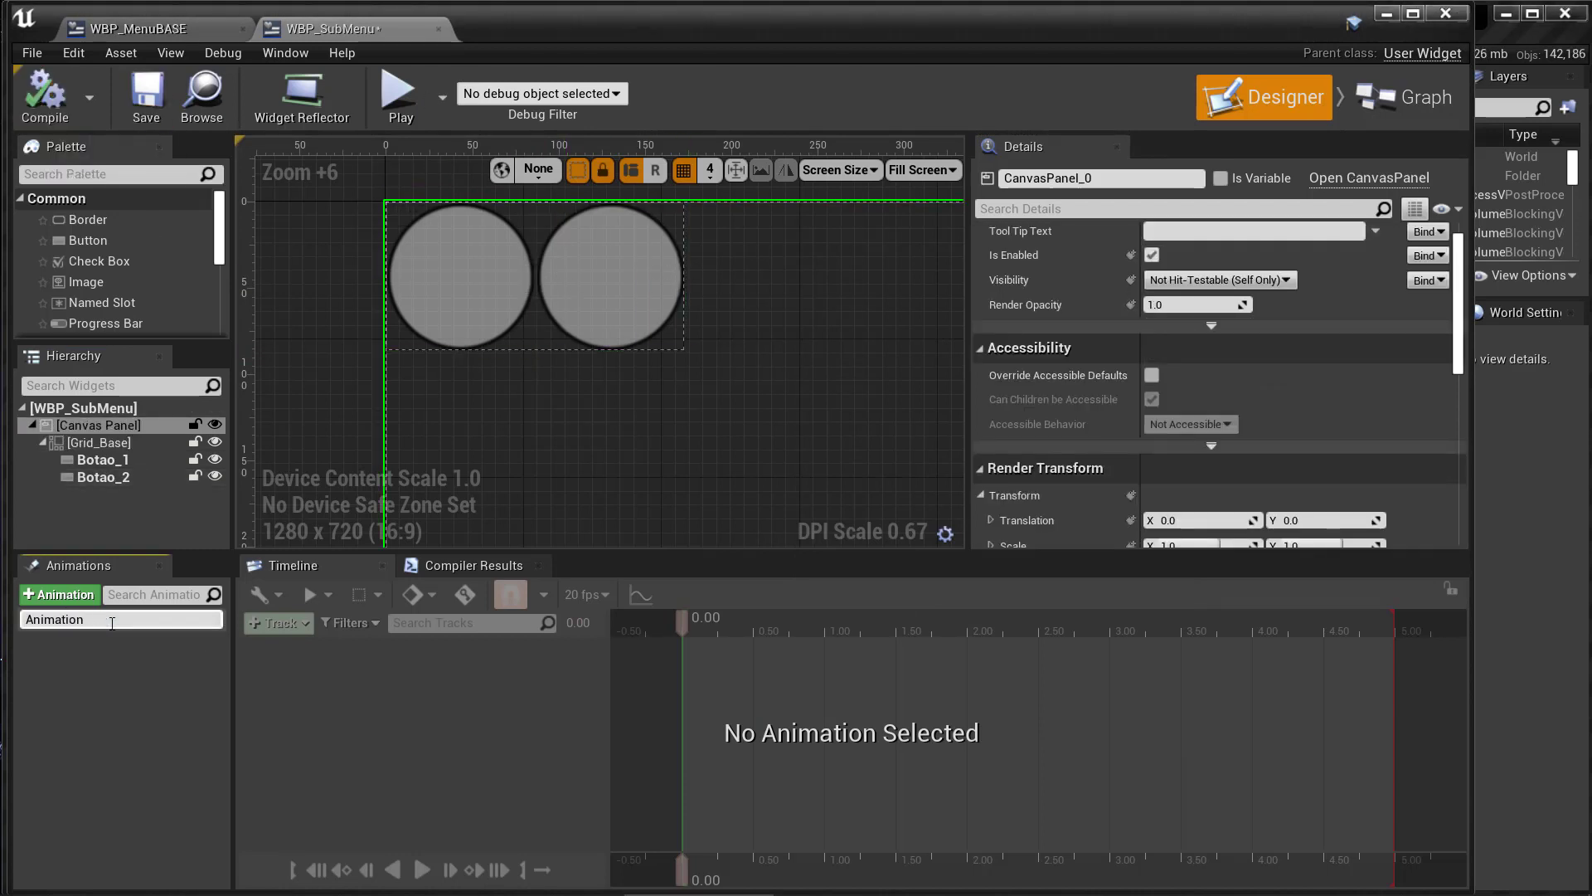
type("_SUB")
left_click(96, 460)
left_click(278, 622)
left_click(298, 655)
left_click(581, 650)
Step: Key Botao_1's transform at 0 and at 1.00 seconds in Animation_SUB
left_click(597, 699)
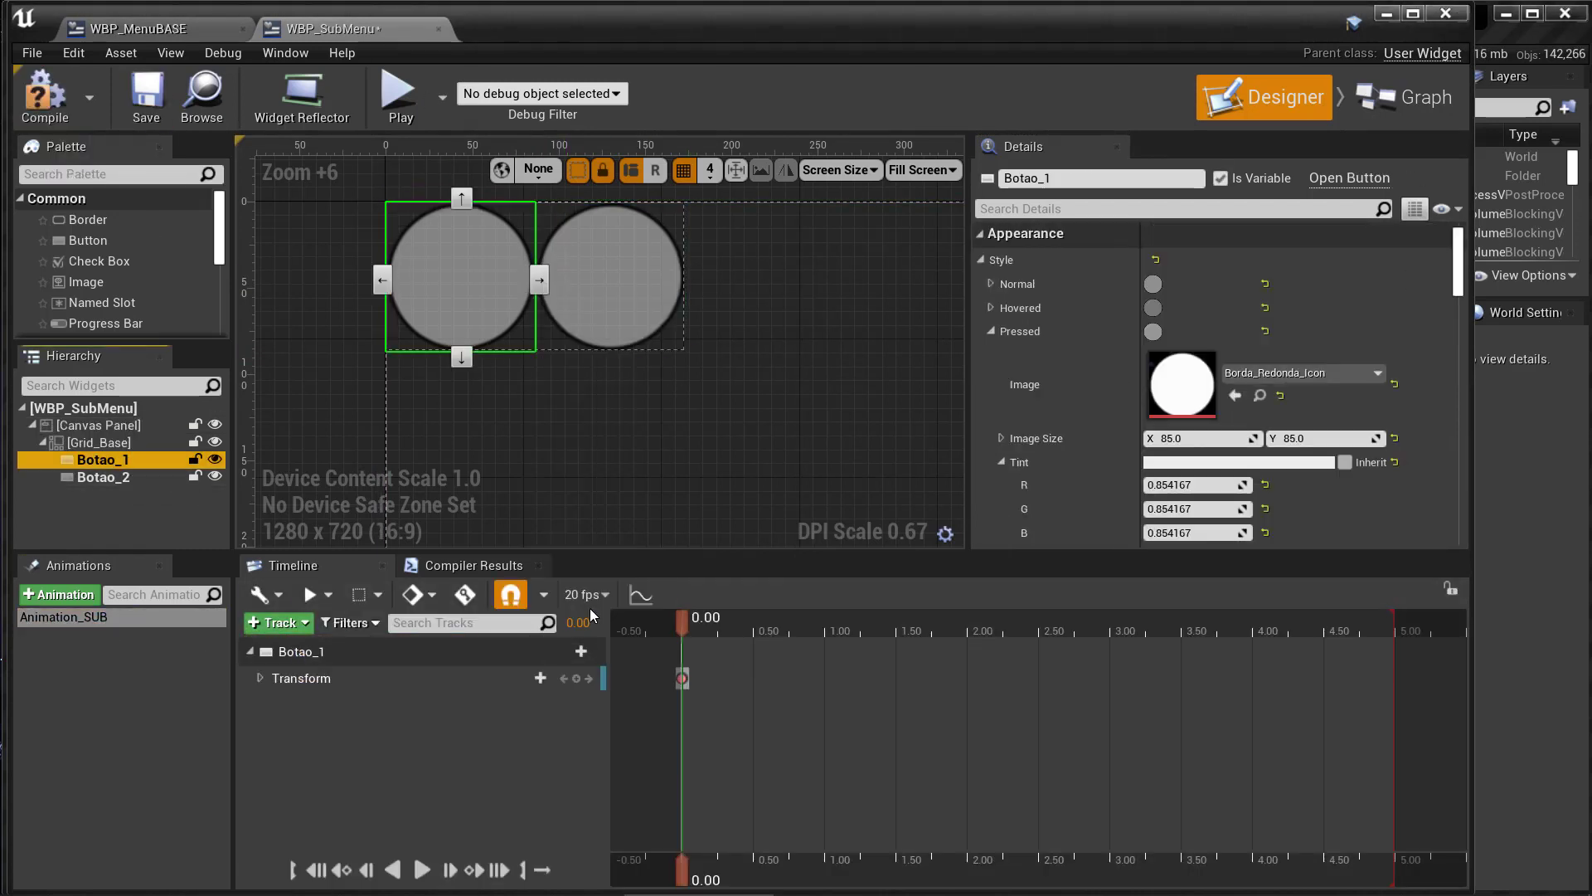
left_click_drag(805, 638, 826, 628)
left_click(576, 679)
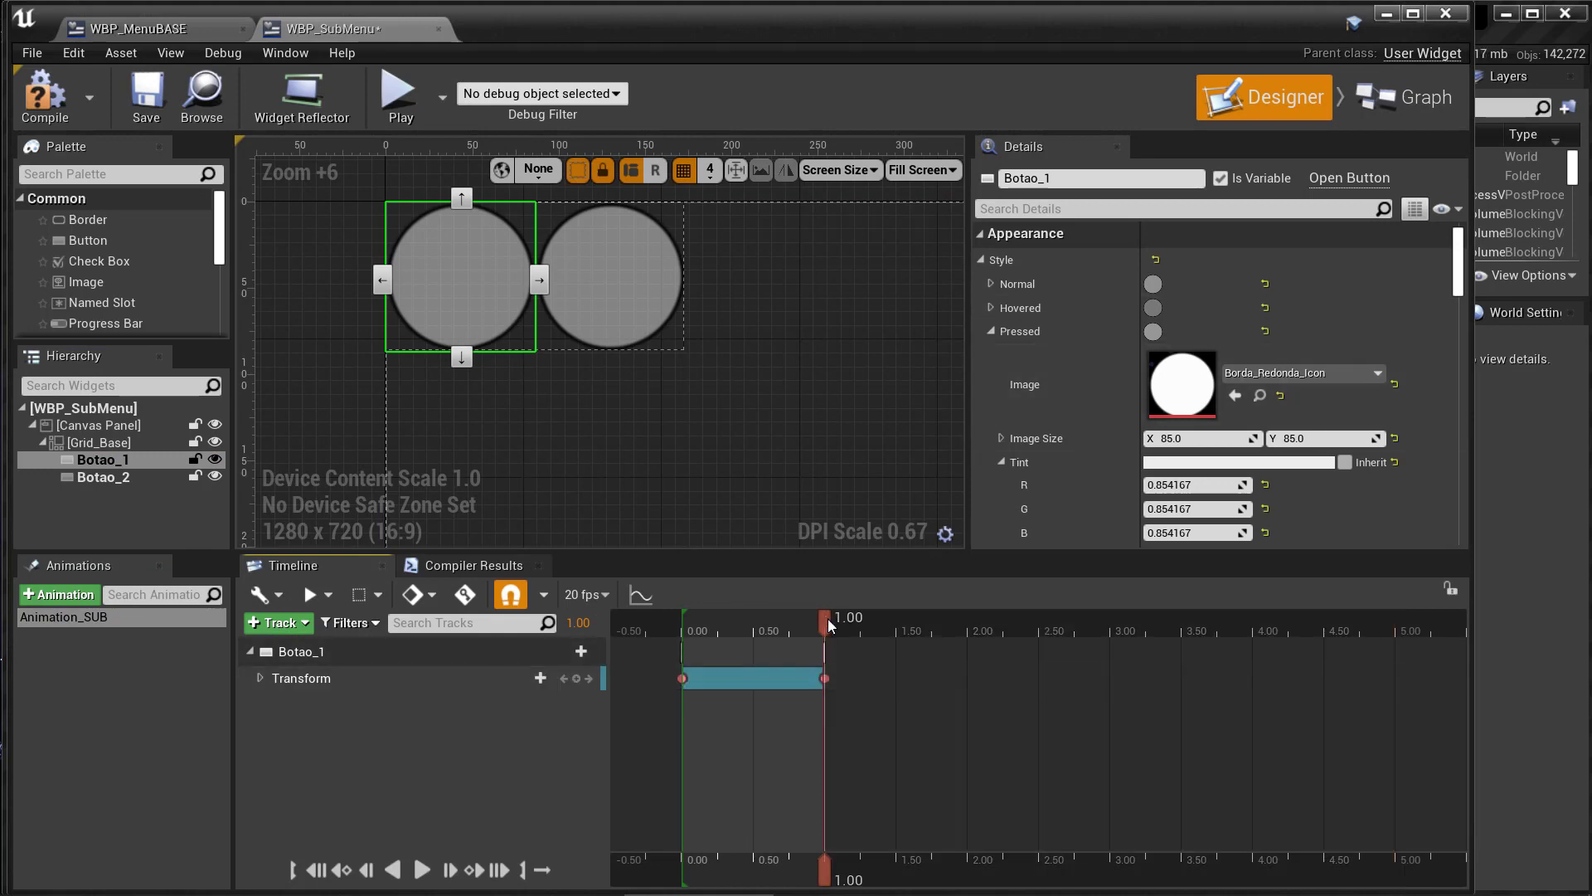
left_click_drag(1457, 268, 1457, 448)
left_click_drag(1236, 296, 1194, 296)
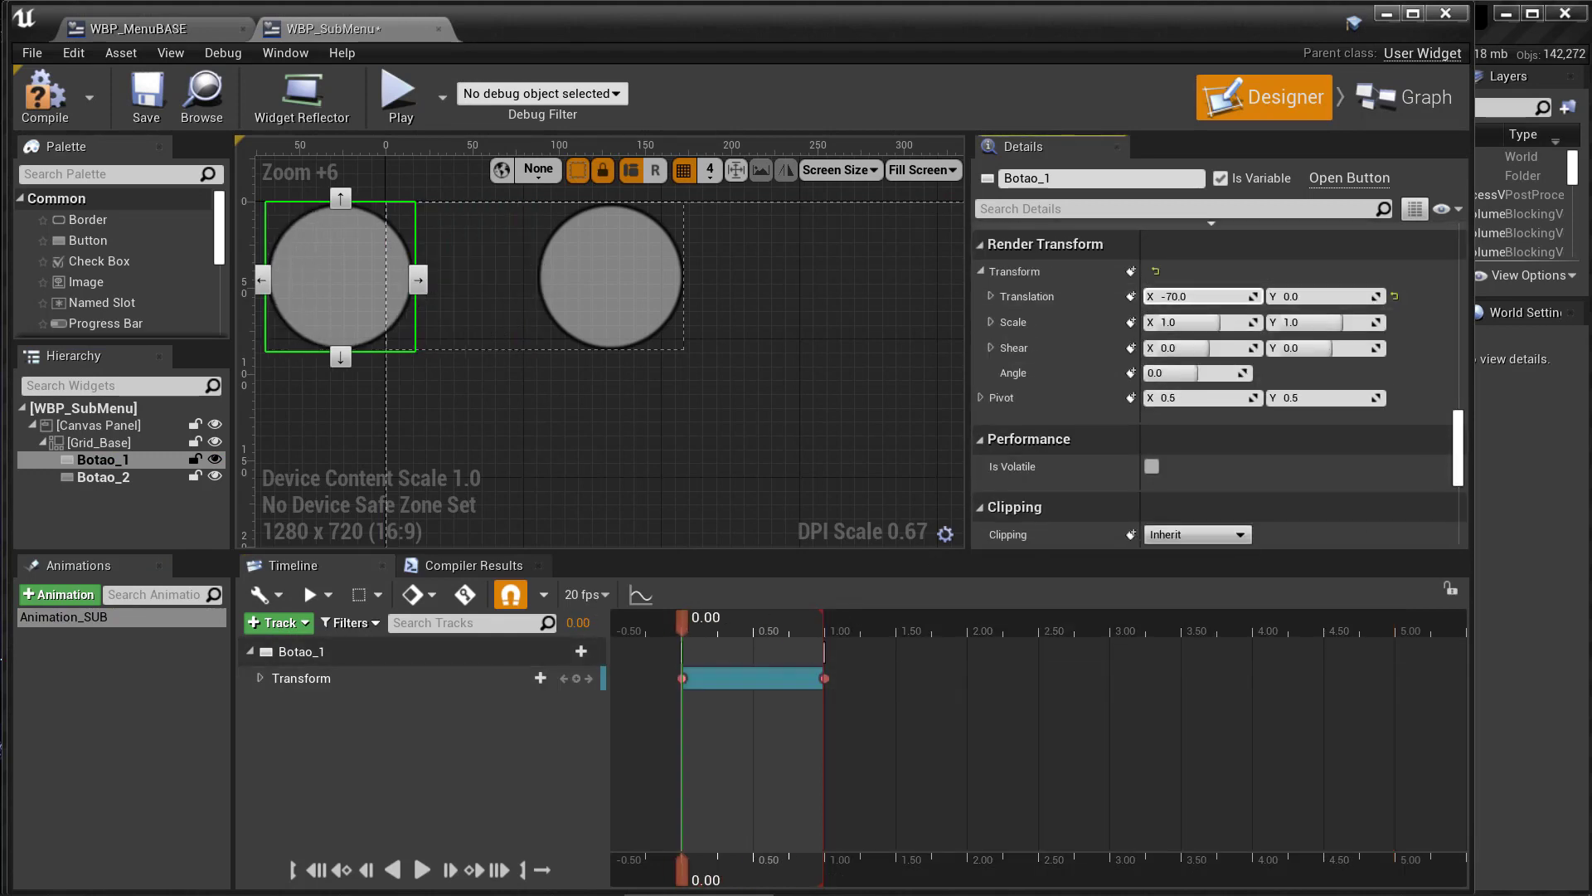
Step: With Auto-Key on, key Botao_1's horizontal Translation X offsets at 0.50 and 0.75 seconds, then preview the slide
left_click(465, 595)
left_click(724, 630)
left_click_drag(683, 629, 751, 641)
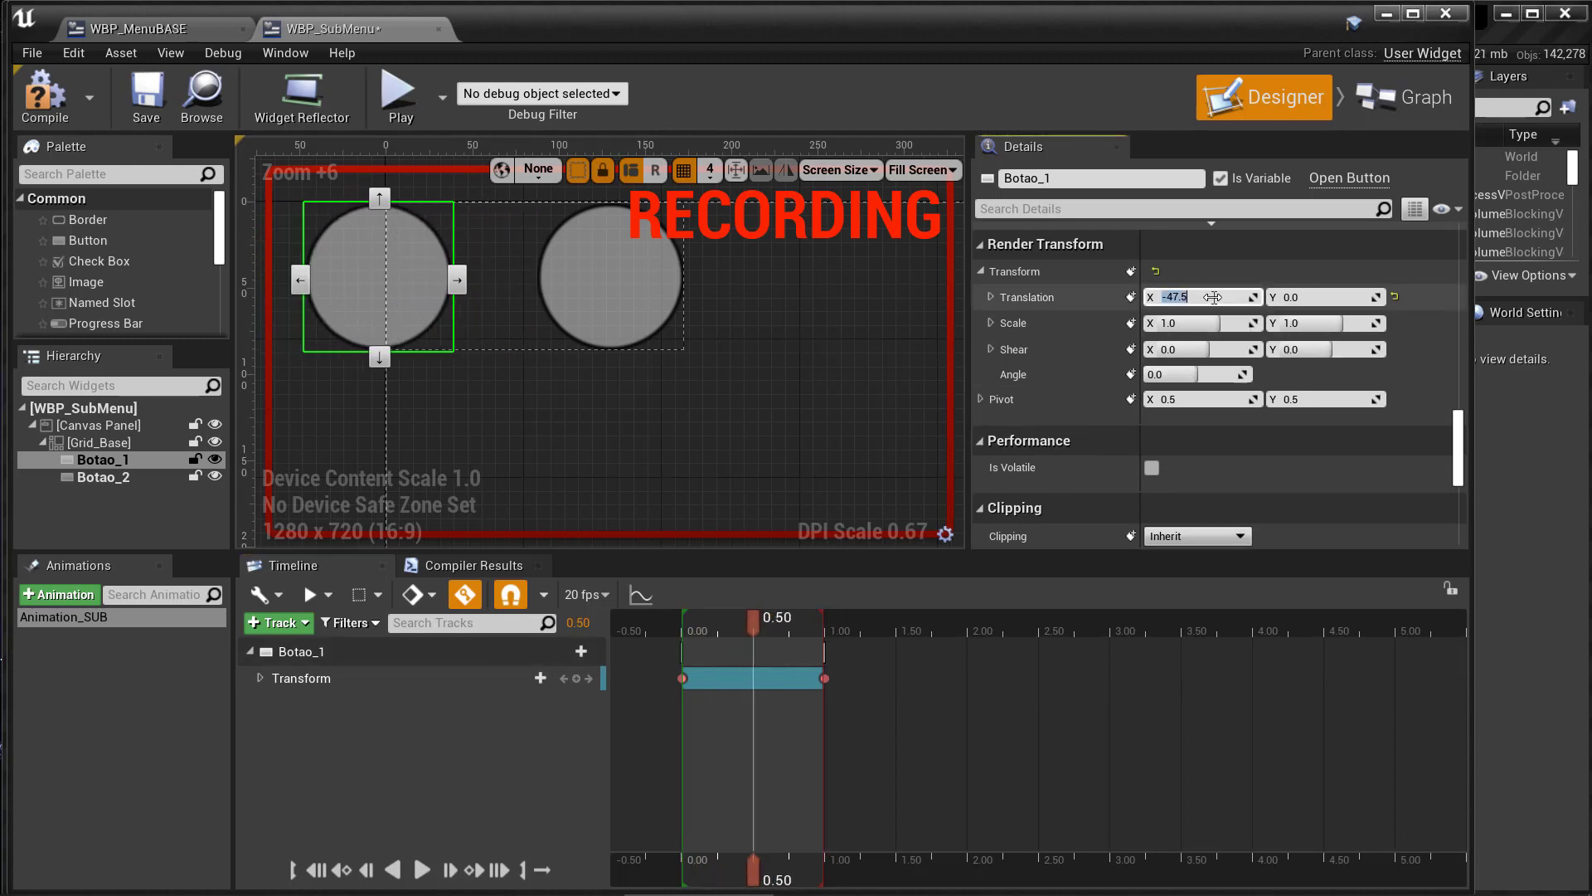
left_click_drag(1202, 296, 1261, 296)
left_click(794, 627)
left_click_drag(793, 628, 789, 627)
left_click(1205, 297)
type("-10.0")
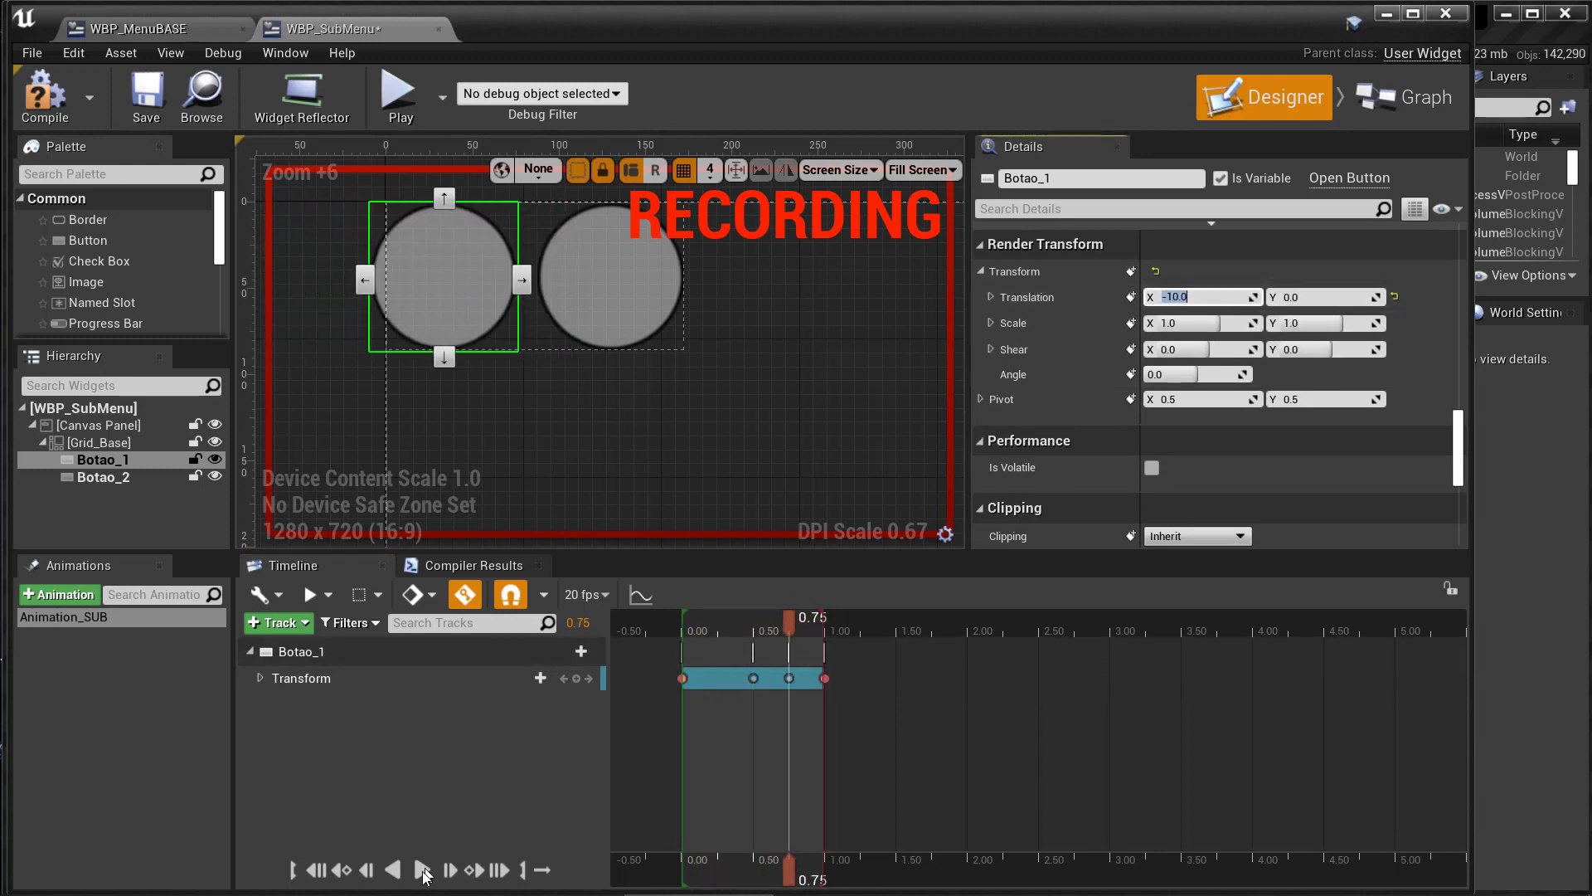
left_click(422, 871)
Step: Move Botao_1's opacity key to 0.50 seconds and replay to check the fade-in
scroll(1045, 515, "up", 3)
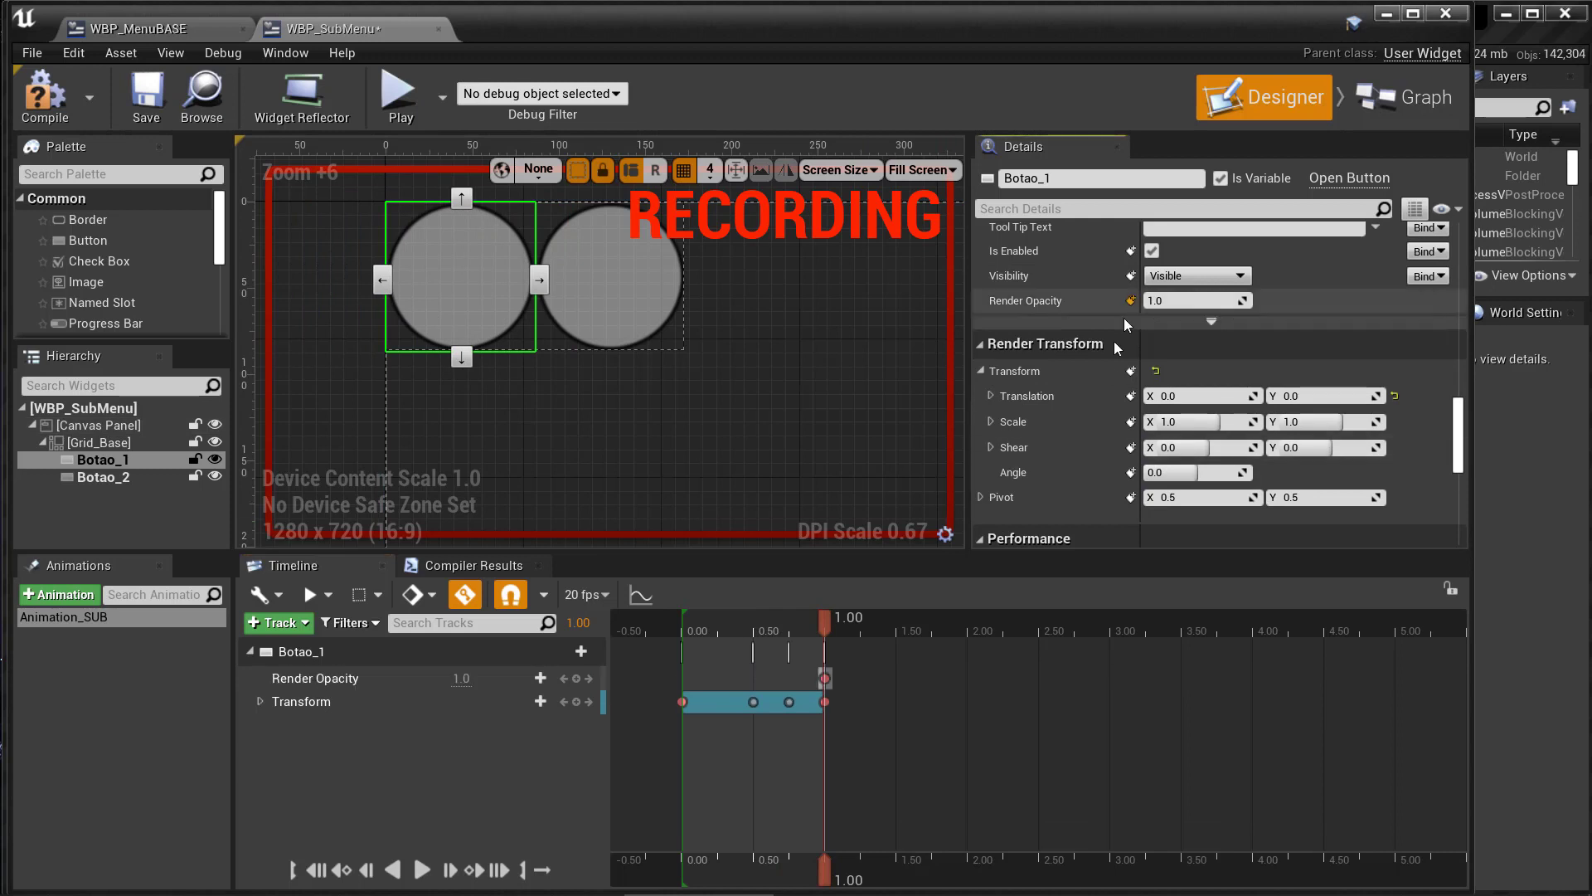
left_click_drag(824, 678, 753, 678)
left_click(423, 870)
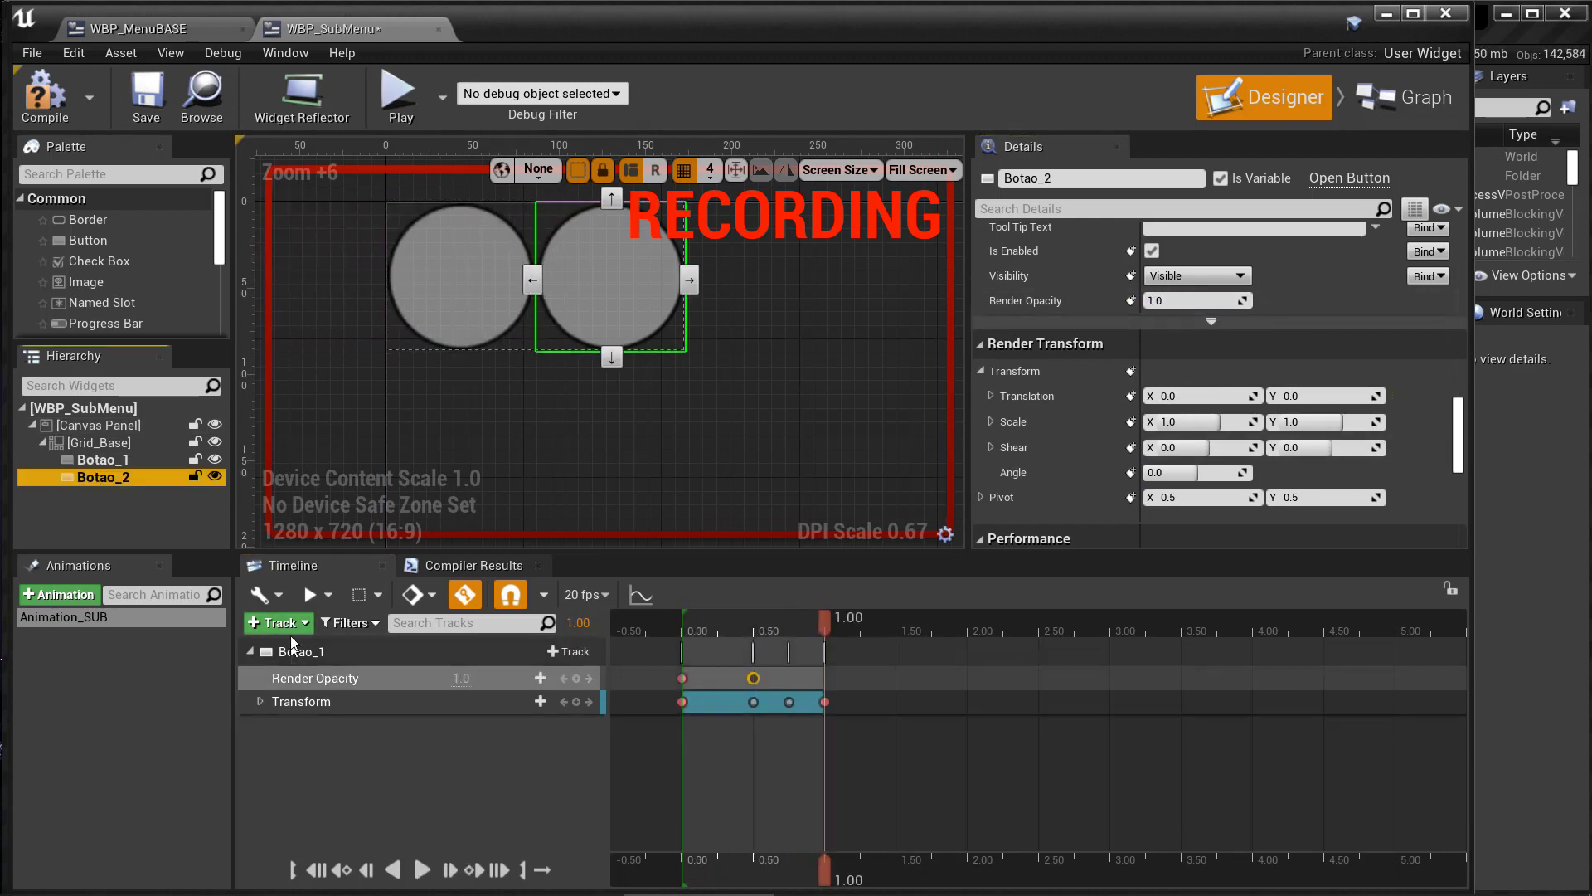
Step: Paste Botao_1's tracks onto Botao_2, offset keys by 0.25 seconds, disable Auto-Key and save
left_click_drag(98, 481, 290, 646)
right_click(302, 701)
right_click(341, 732)
left_click(398, 581)
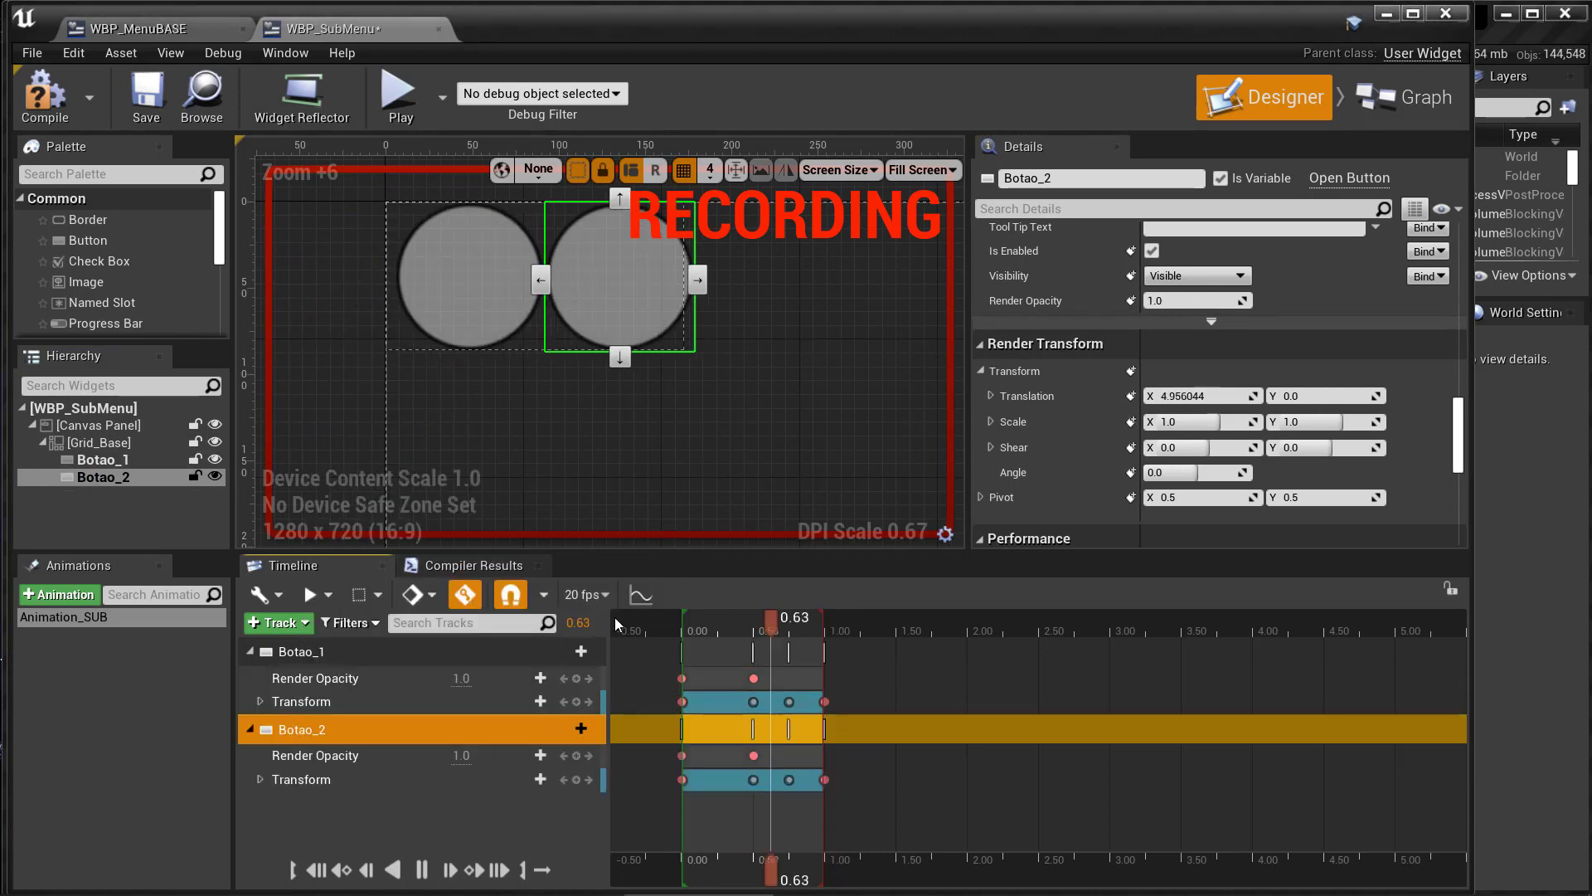
left_click(753, 621)
left_click_drag(753, 701, 721, 703)
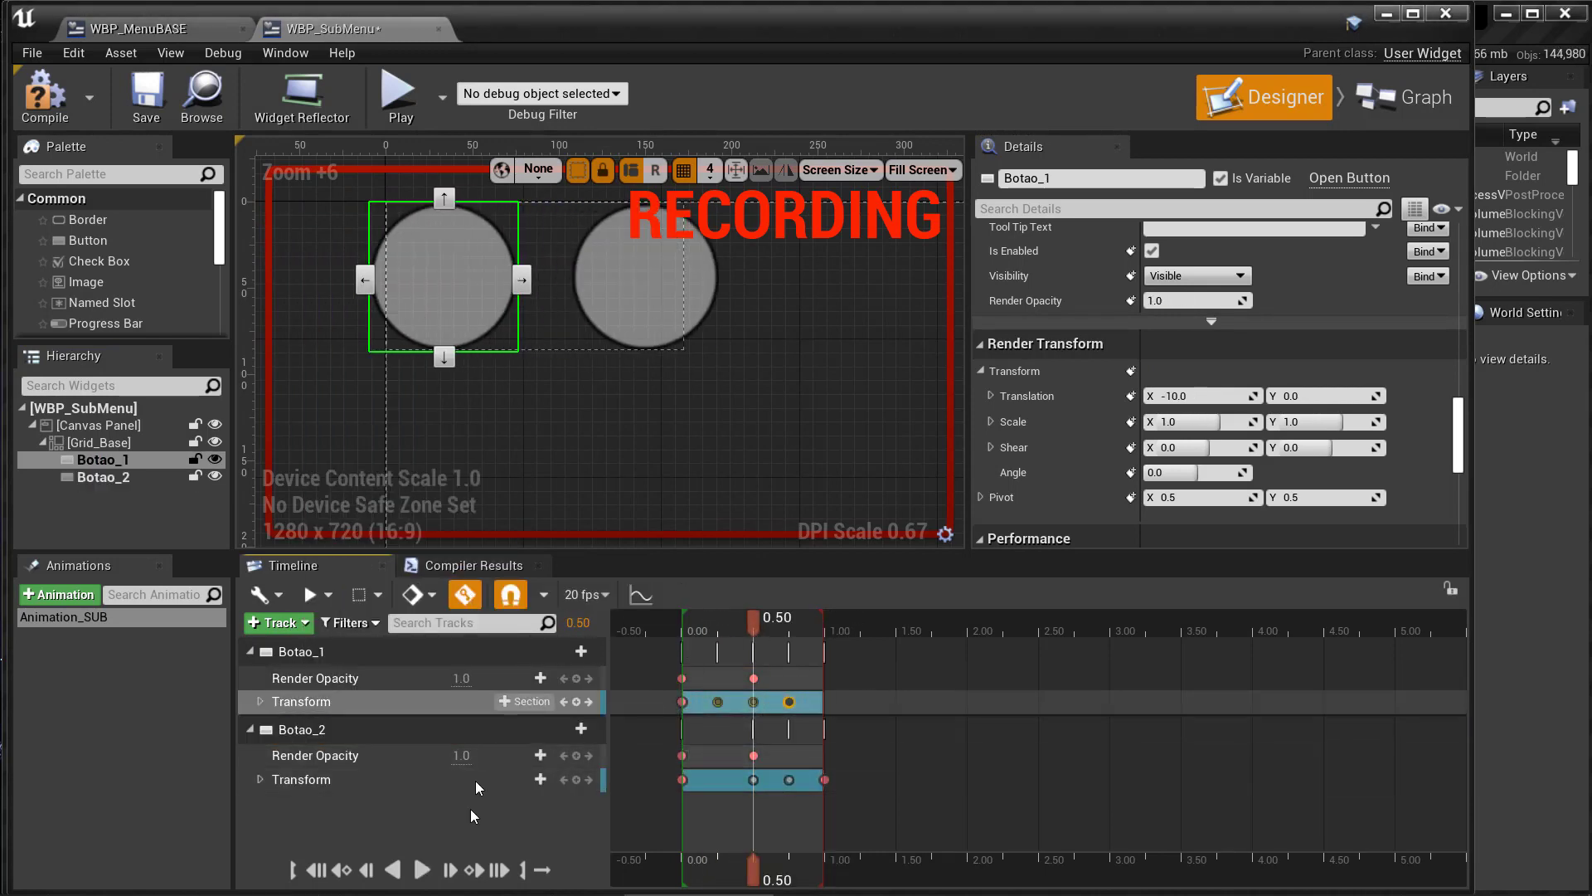
left_click(421, 871)
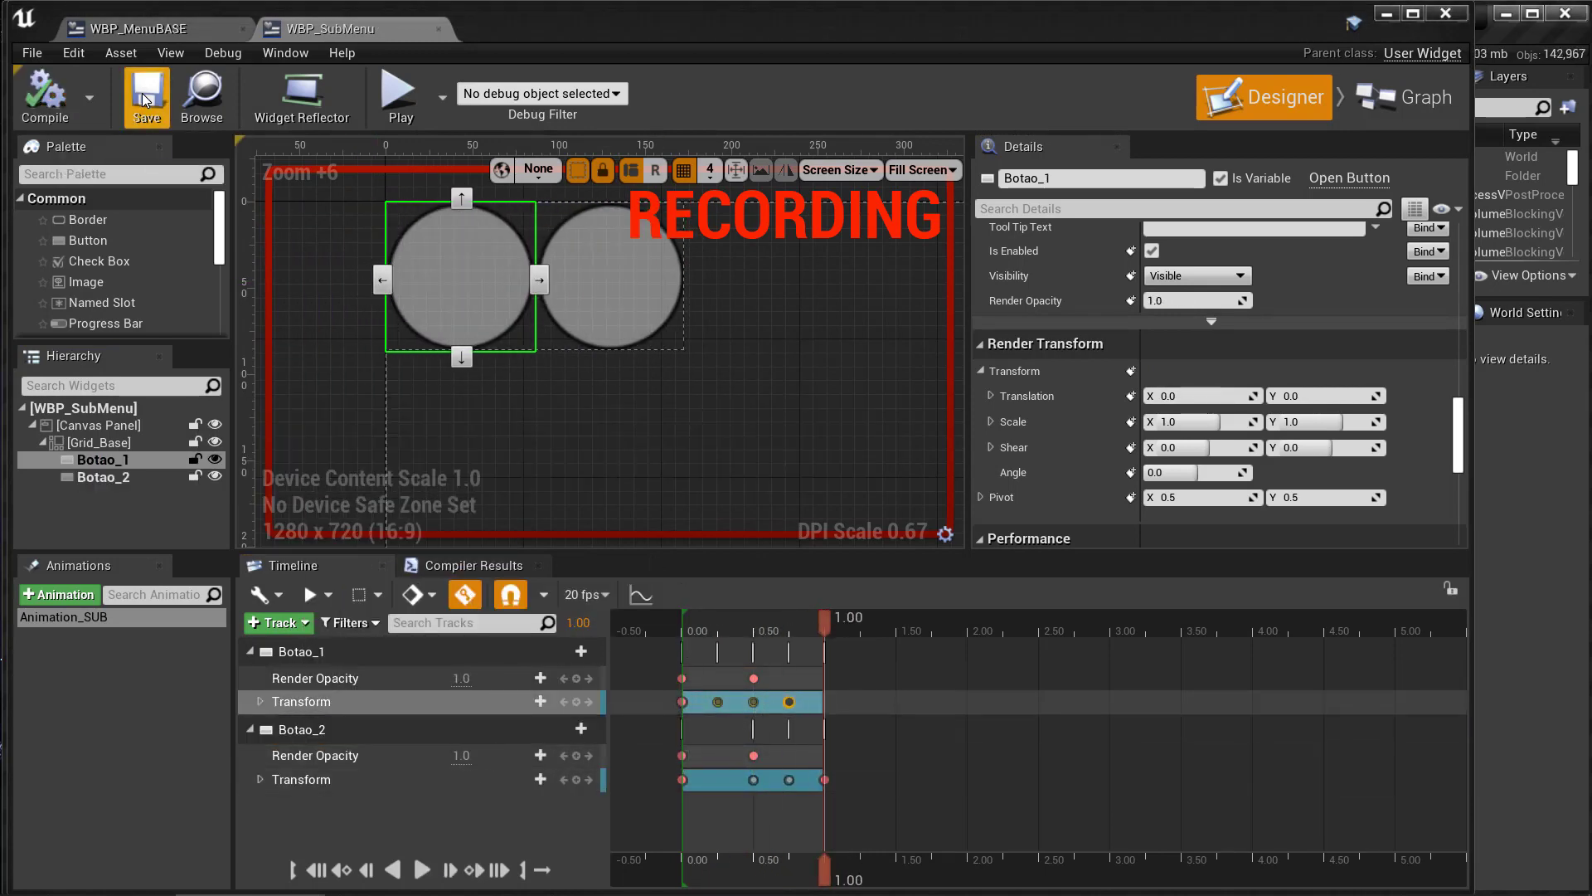
left_click(330, 330)
left_click(466, 595)
Step: In the Graph, connect Event Construct to Get All Actors Of Class set to Level Variant Sets
left_click(1404, 107)
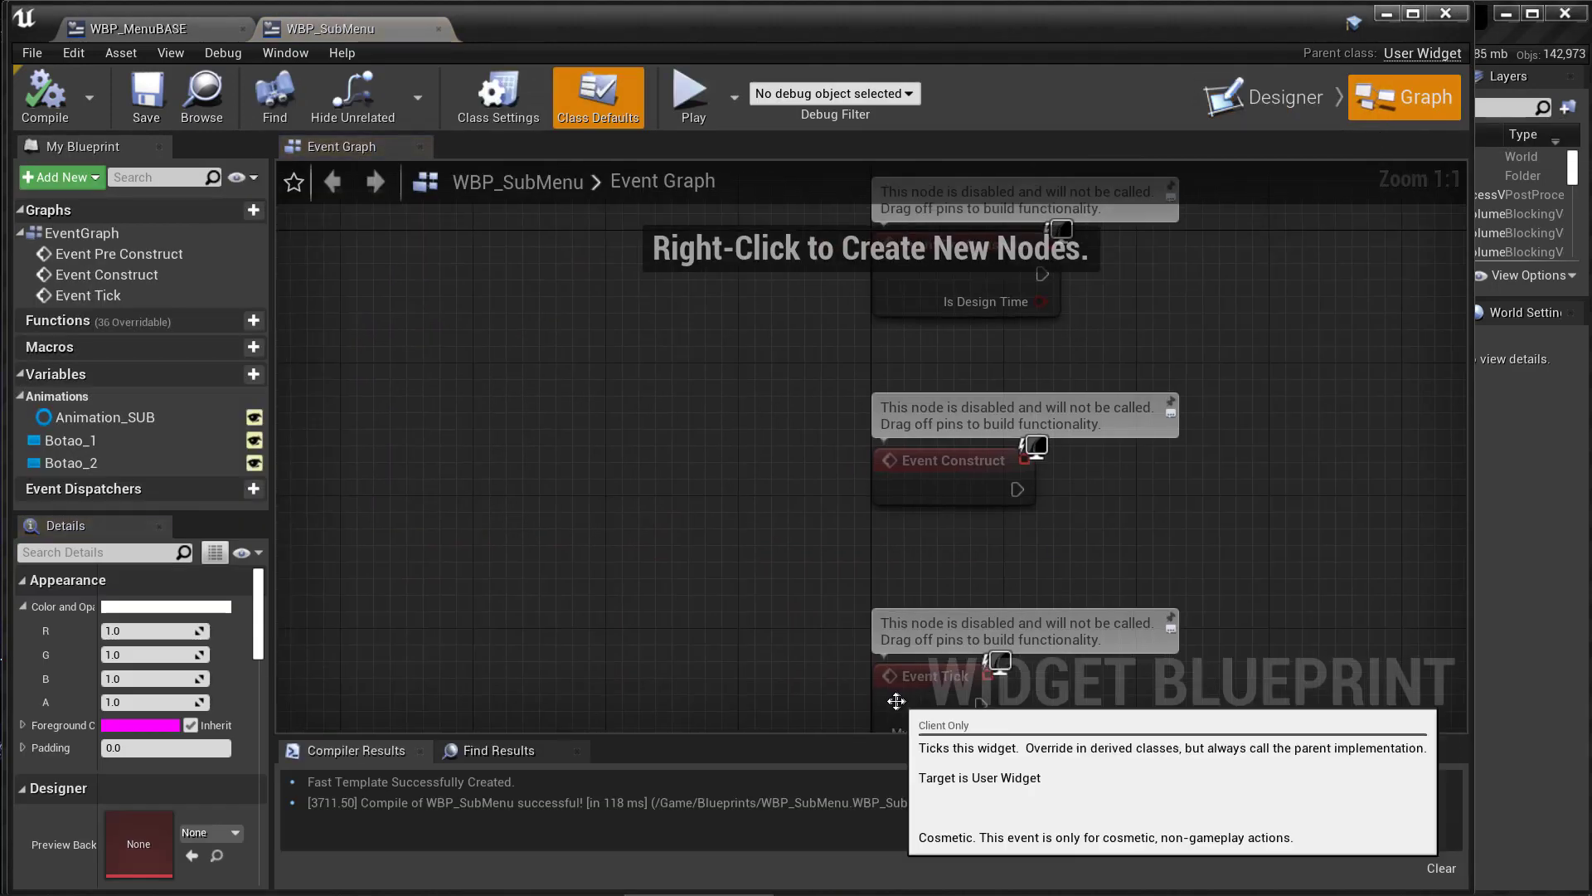
left_click_drag(602, 481, 764, 450)
type("getall")
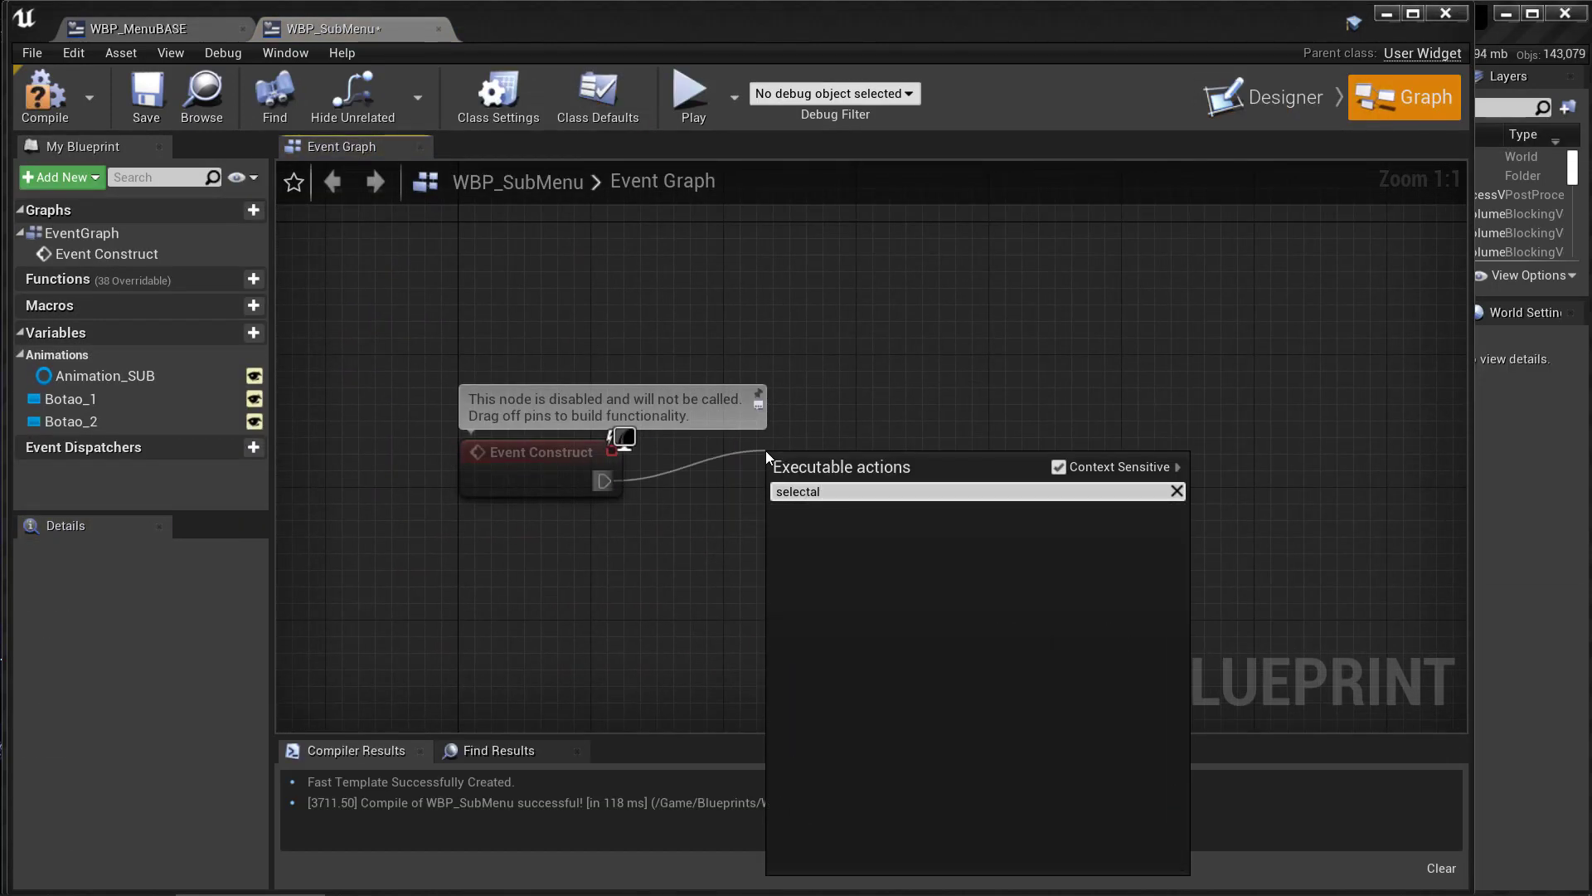
key("Down")
key("Down")
key("Return")
left_click(834, 524)
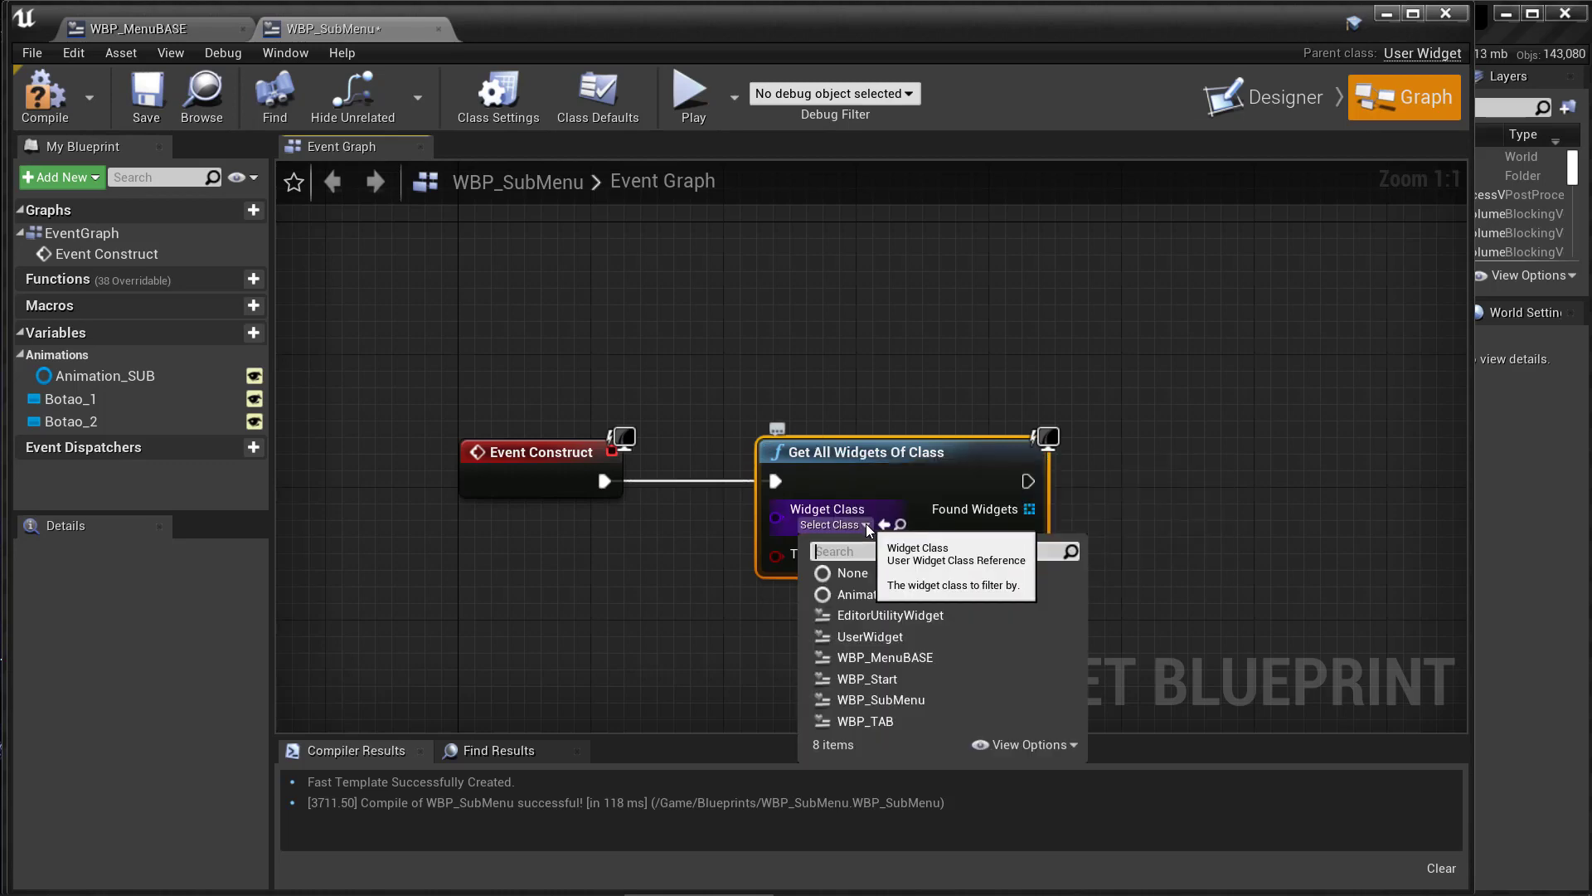
left_click(915, 475)
key("Delete")
left_click_drag(605, 481, 714, 469)
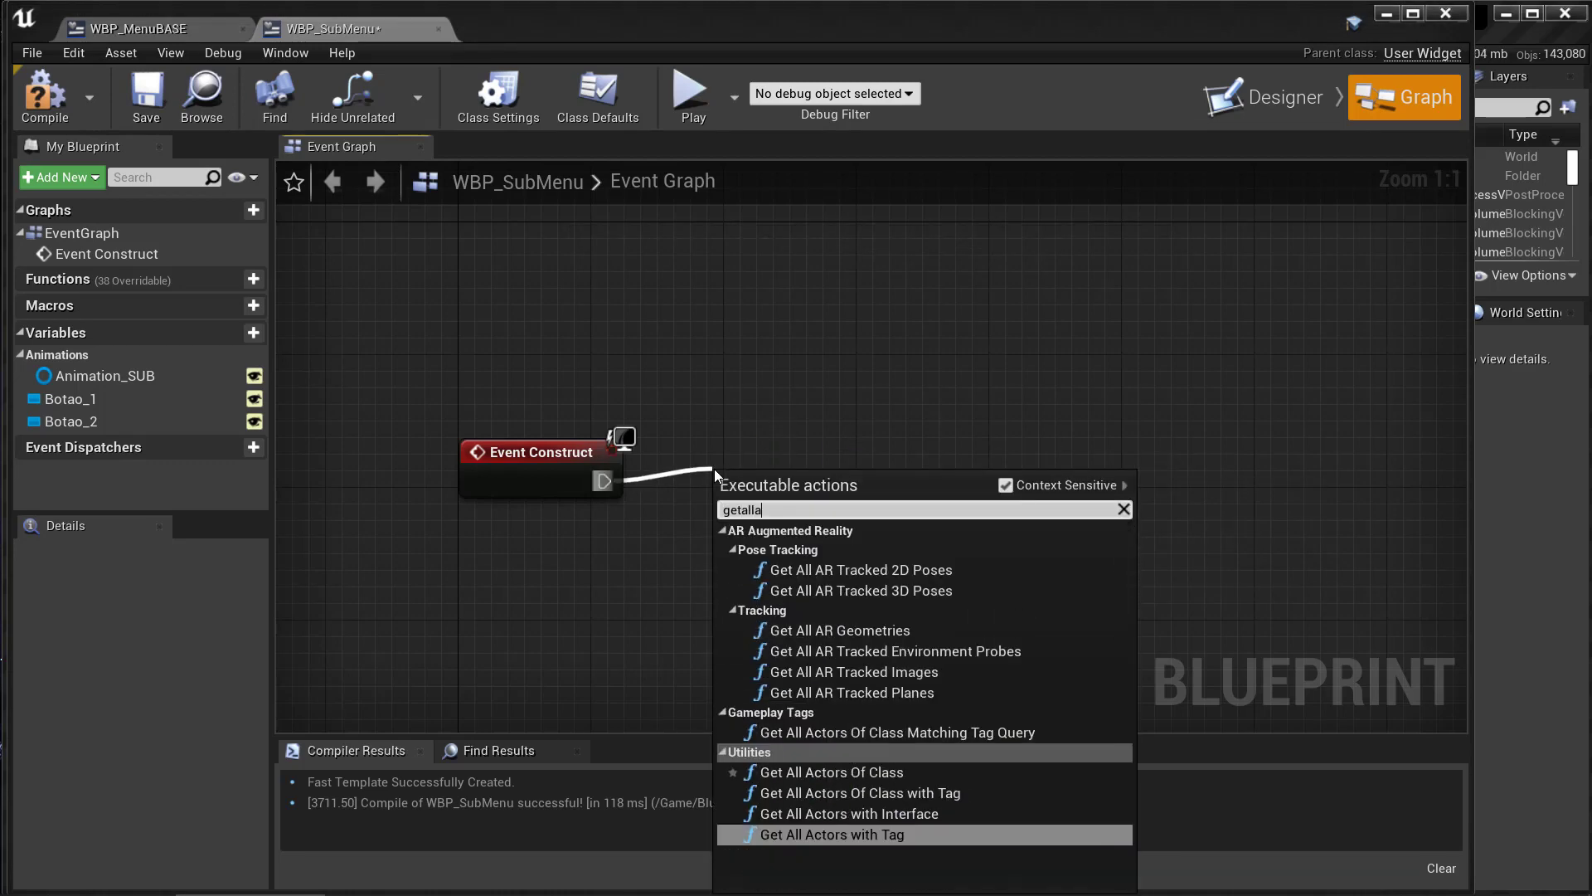
type("actors")
left_click(830, 590)
left_click(810, 557)
type("levelva")
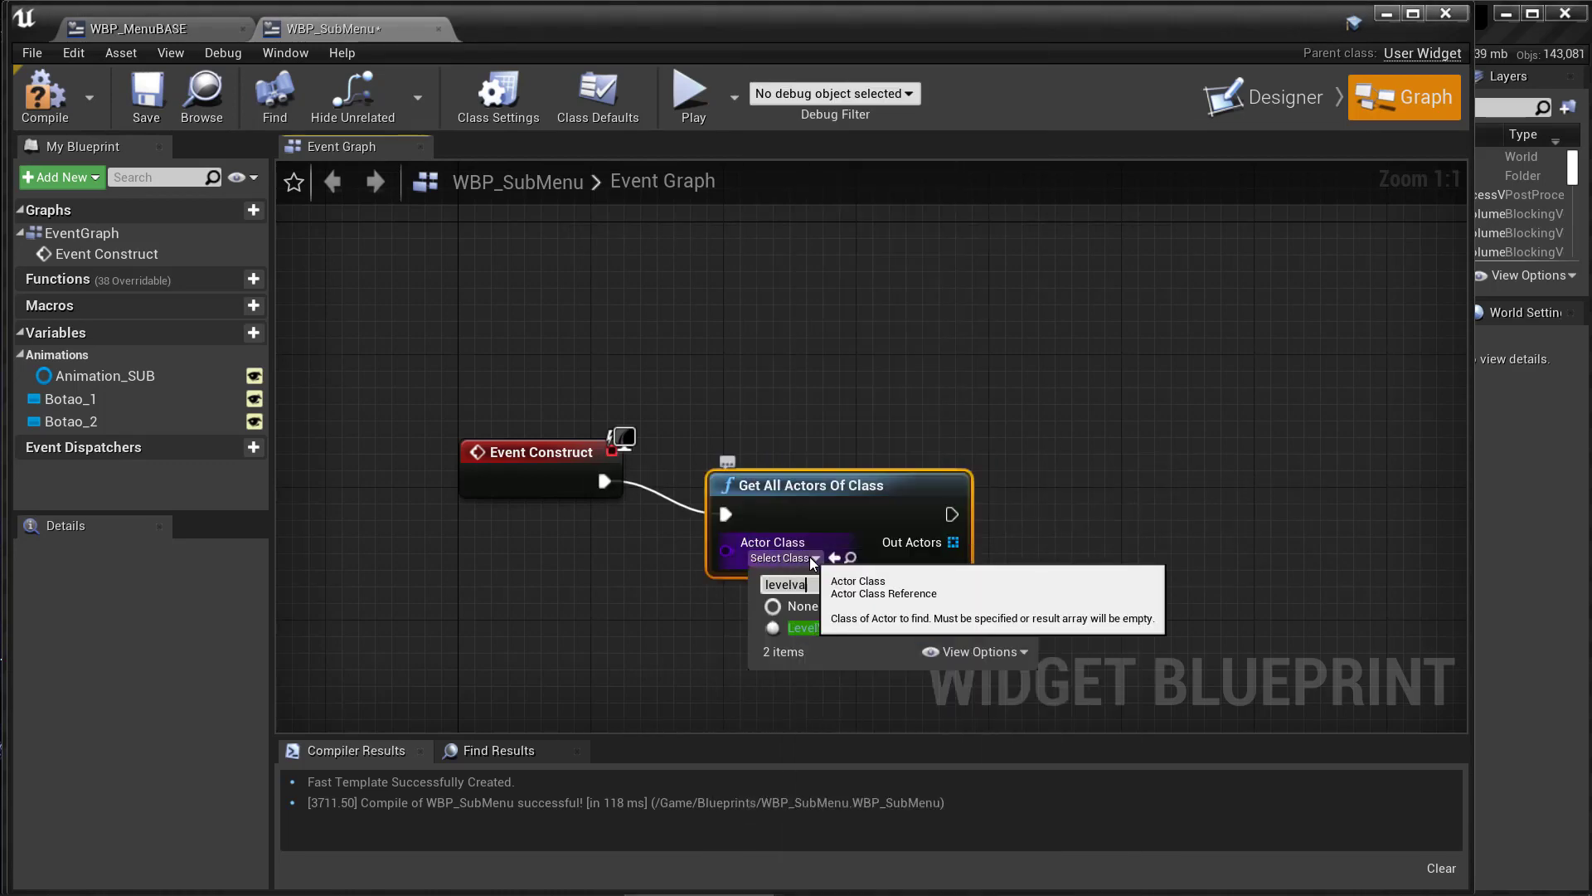
left_click(789, 628)
right_click_drag(1047, 416, 735, 335)
Step: Create a Level_Variant variable of type Level Variant Sets Actor reference
left_click(253, 333)
type("Level")
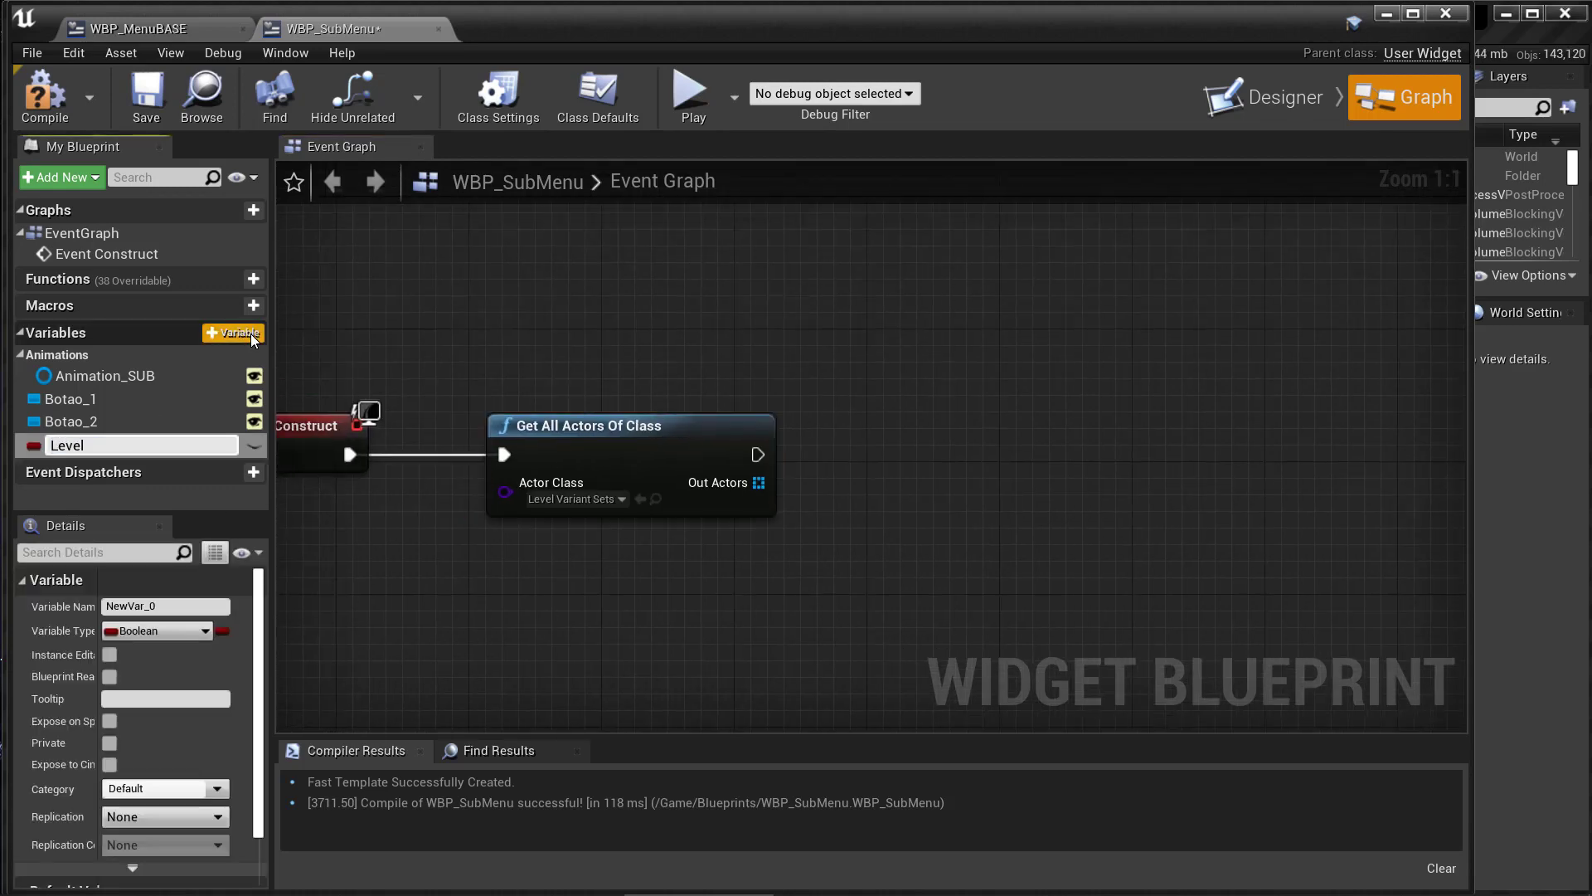
type("_Variant")
key("Return")
left_click(158, 630)
type("levelvaria")
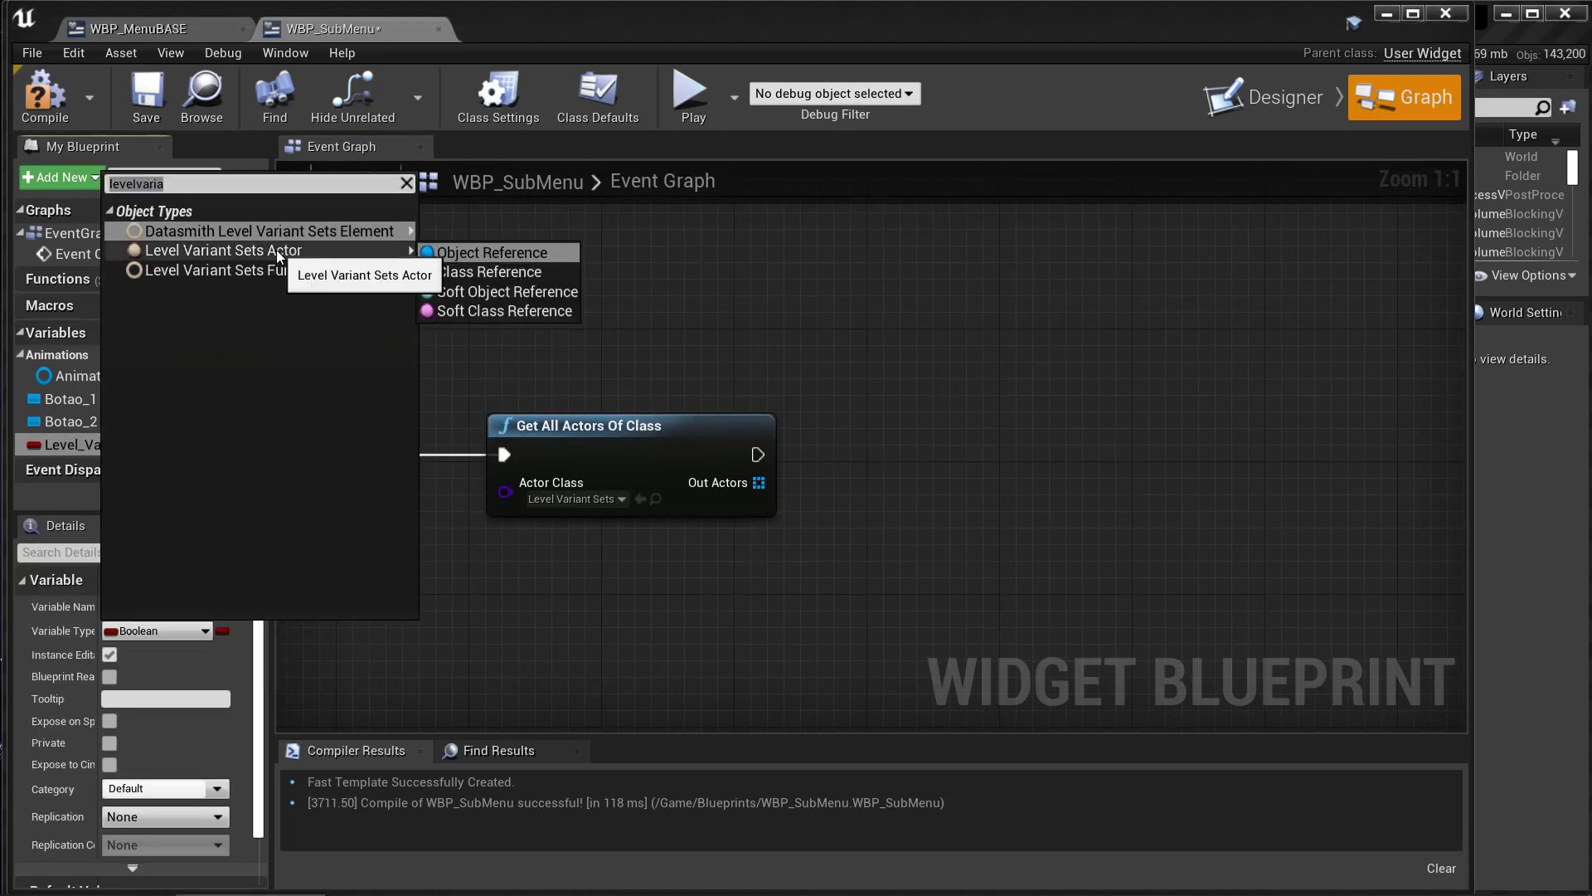
left_click(465, 158)
Step: Store Out Actors GET 0 into Level_Variant and add a Switch on Variant by Name node
right_click_drag(701, 555, 554, 528)
left_click_drag(611, 455, 711, 476)
type("get")
left_click(796, 153)
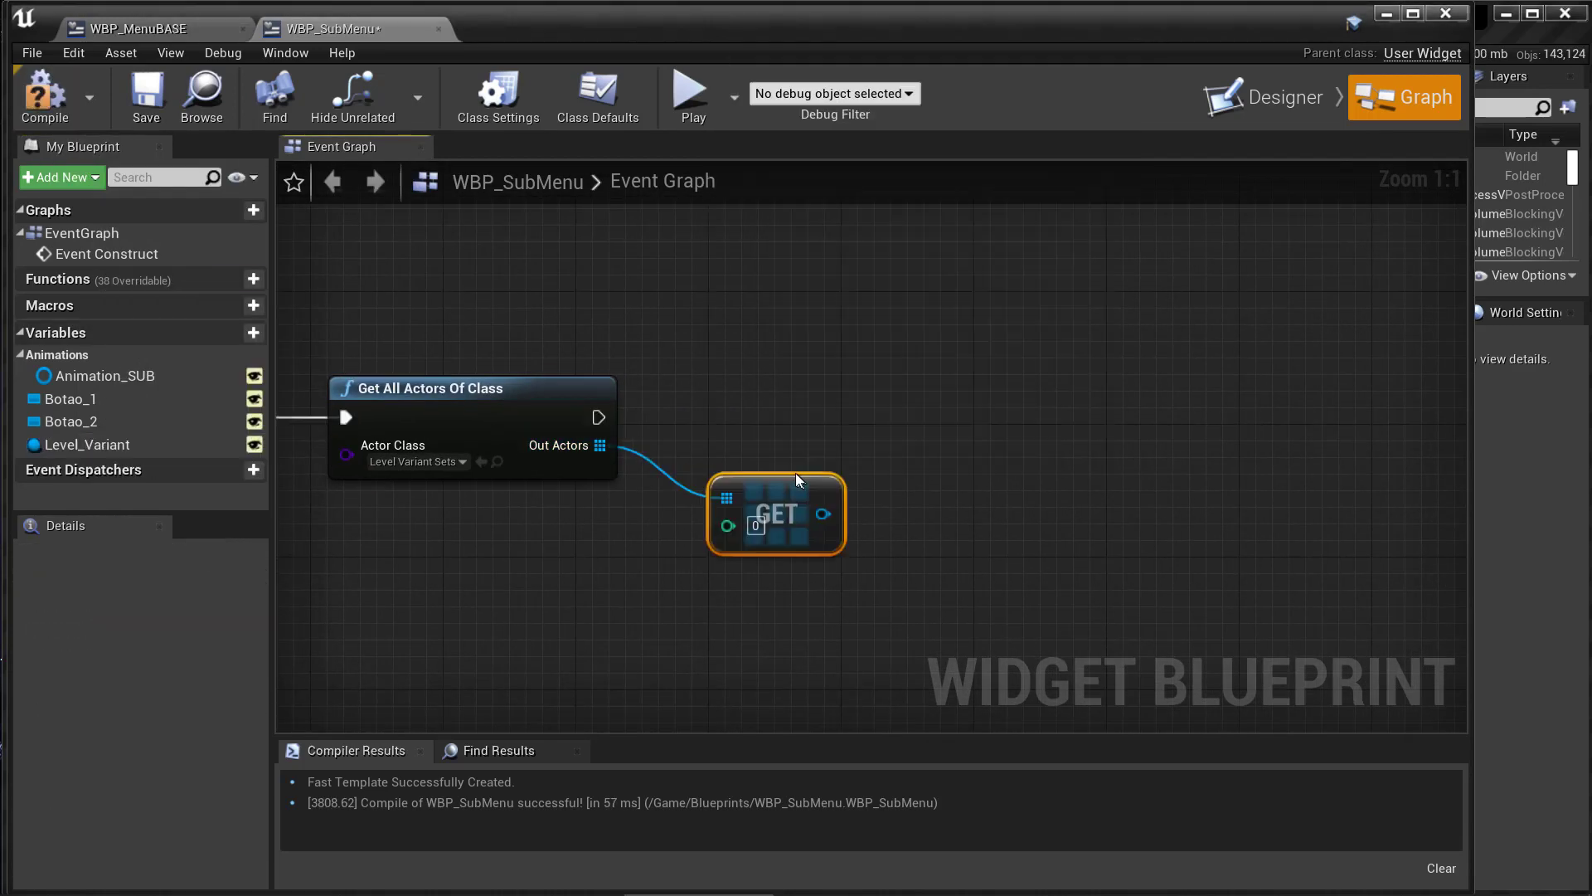
mouse_move(87, 444)
left_mouse_down()
mouse_move(775, 385)
mouse_move(451, 406)
left_mouse_up()
left_click(821, 420)
right_click_drag(943, 441, 422, 581)
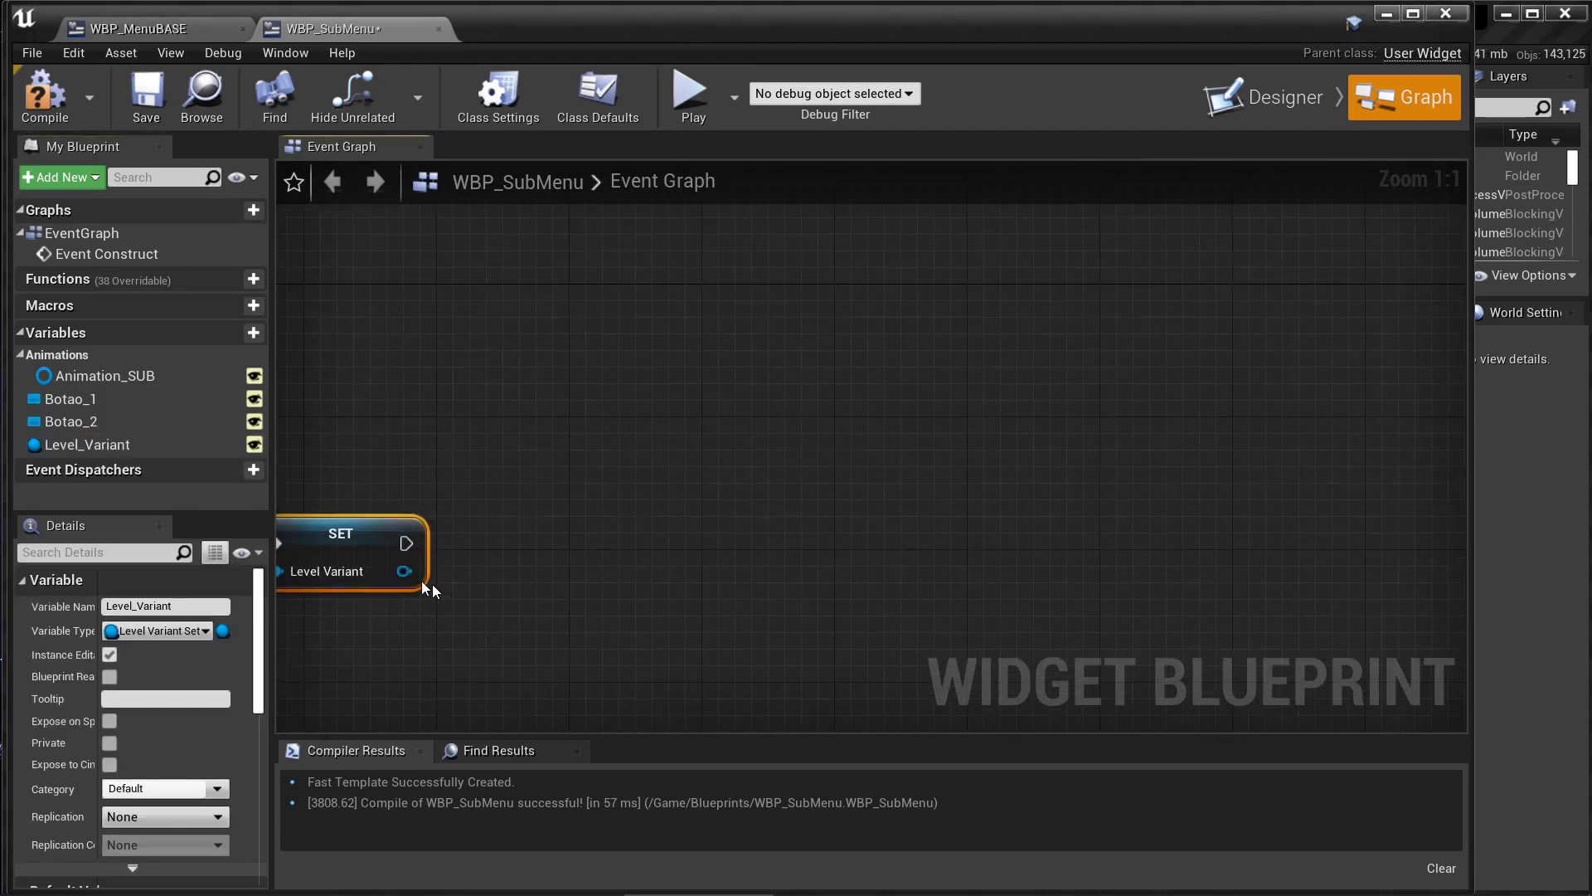
left_click_drag(403, 571, 615, 396)
left_click(730, 615)
Step: Add On Clicked events for Botao_1 and Botao_2, each calling Switch on Variant by Name
right_click_drag(750, 427, 966, 311)
left_click(71, 398)
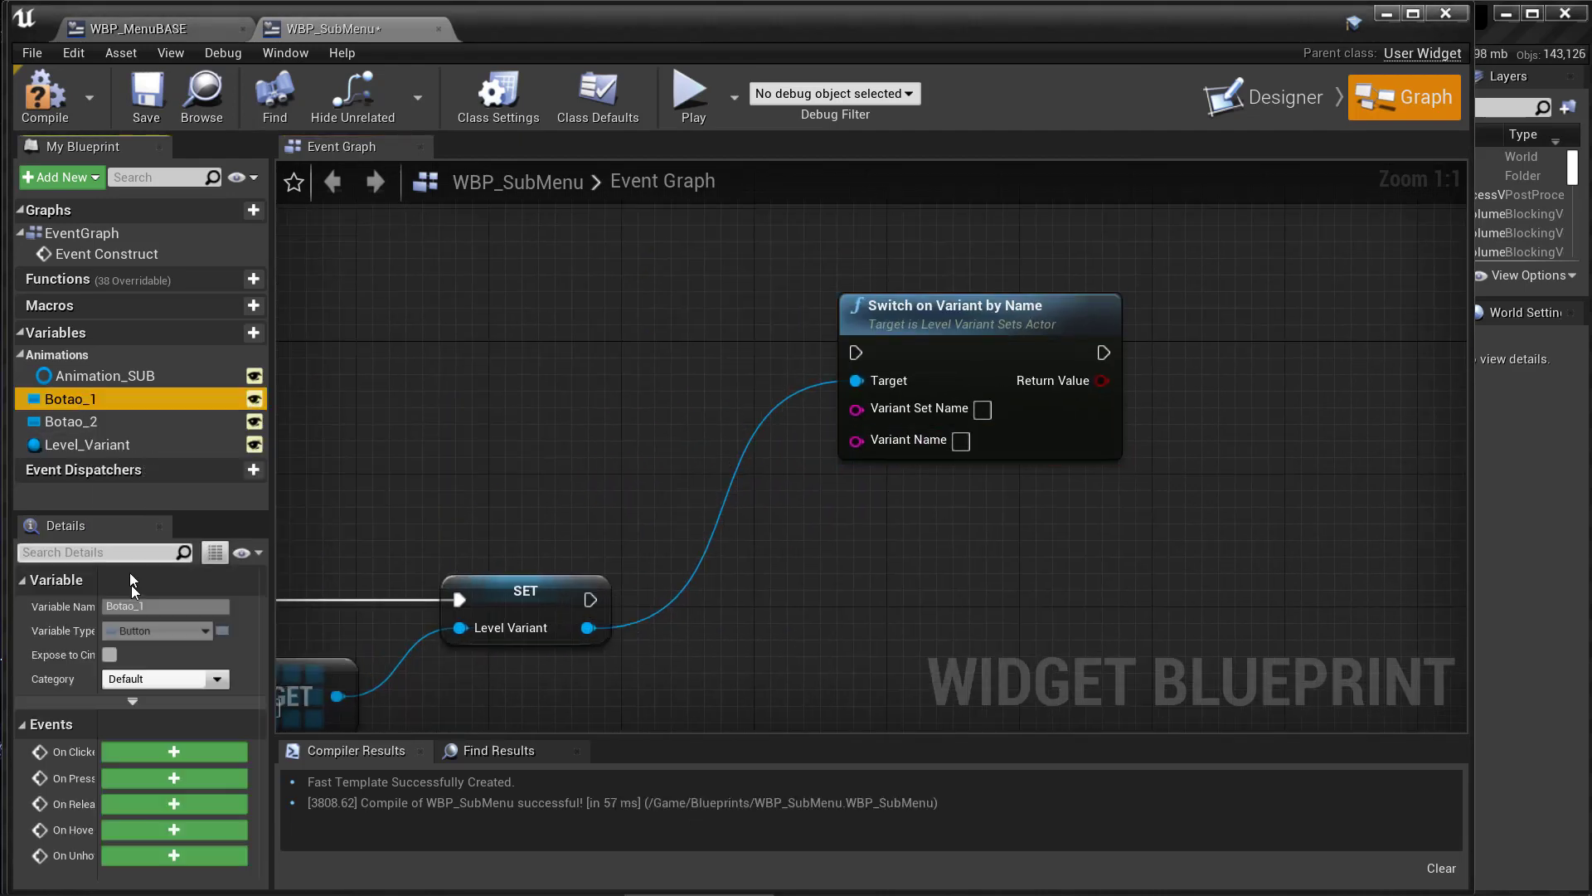
left_click(143, 754)
right_click_drag(1150, 302, 746, 348)
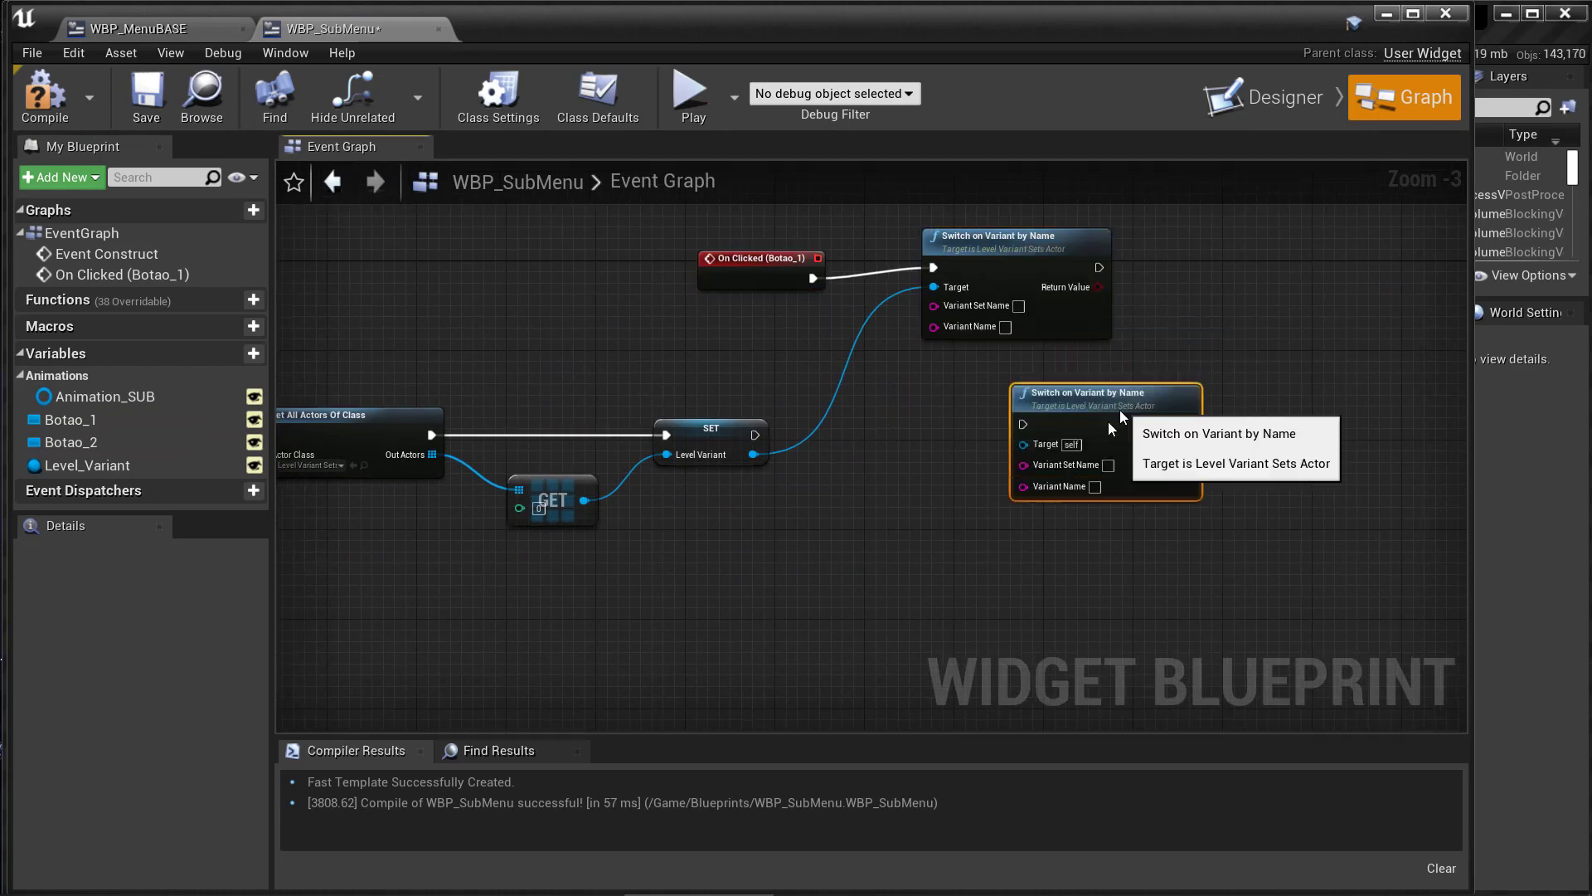
left_click_drag(1067, 402, 854, 505)
left_click(817, 556)
scroll(816, 555, "down", 2)
scroll(952, 495, "up", 2)
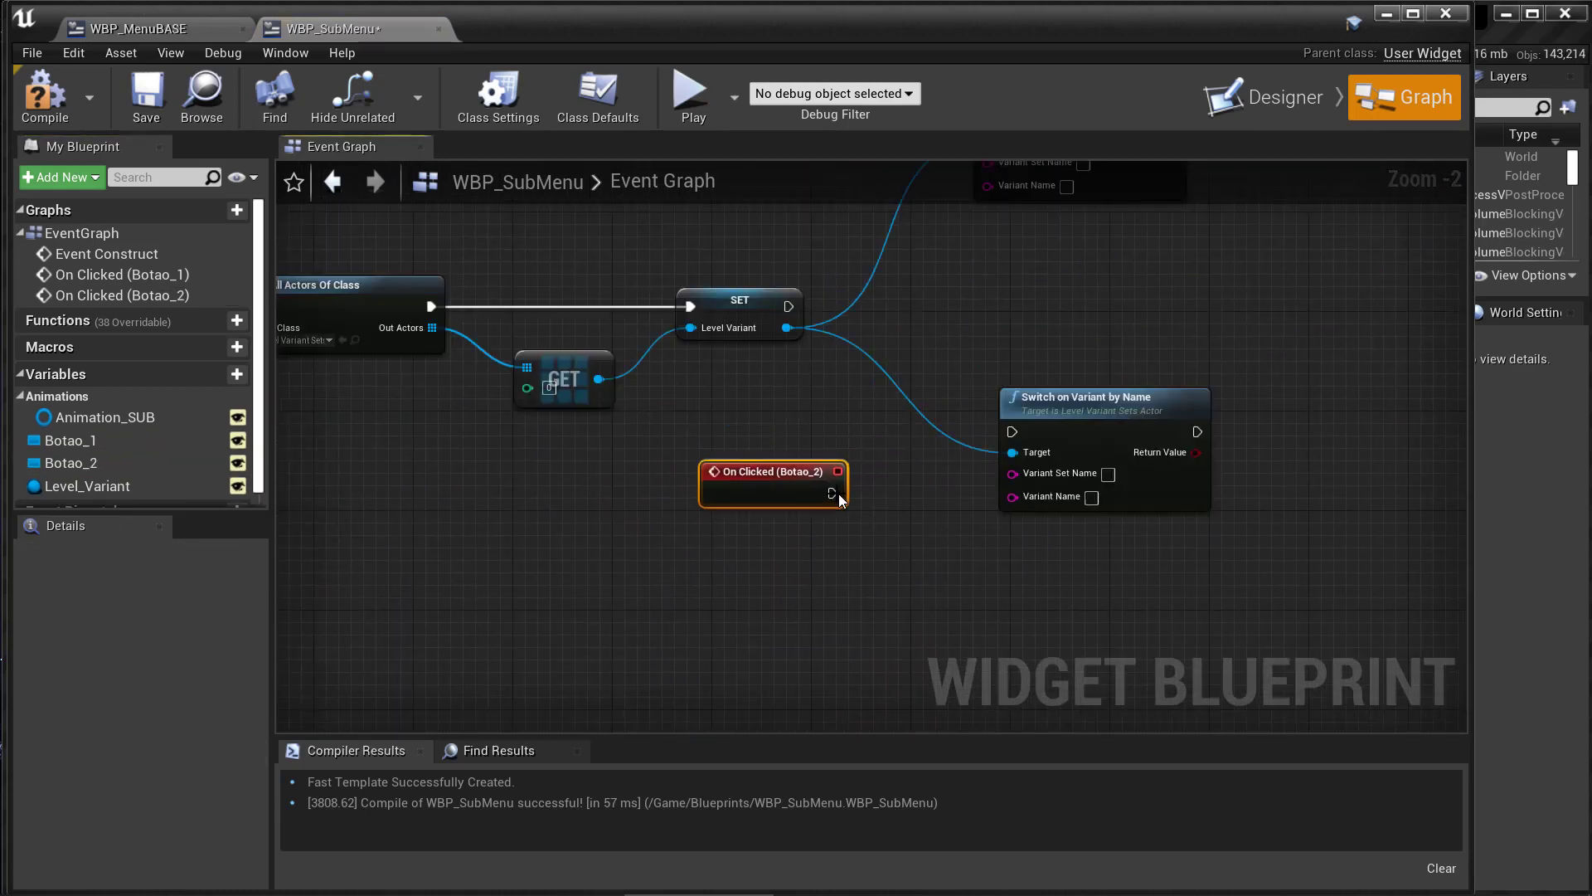
left_click_drag(839, 580, 852, 426)
scroll(792, 288, "up", 1)
left_click_drag(713, 564, 1145, 705)
left_click_drag(995, 582, 983, 619)
Step: Compile, save and close the WBP_SubMenu editor
left_click(45, 95)
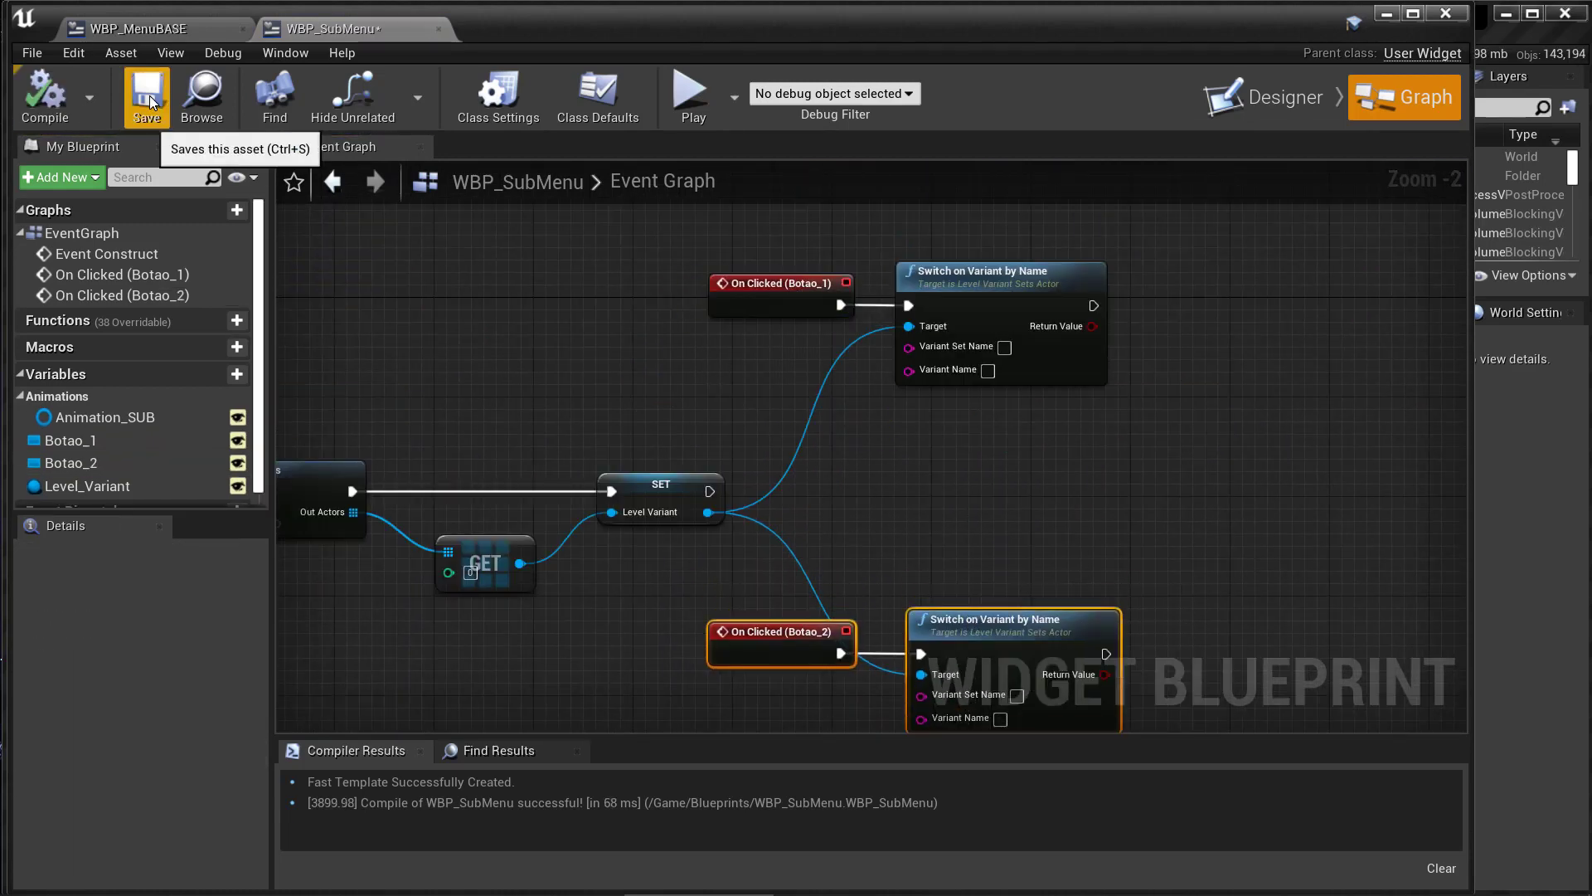
left_click(147, 95)
left_click(440, 30)
Step: Duplicate WBP_SubMenu as a new widget named WBP_TV
left_click(1386, 14)
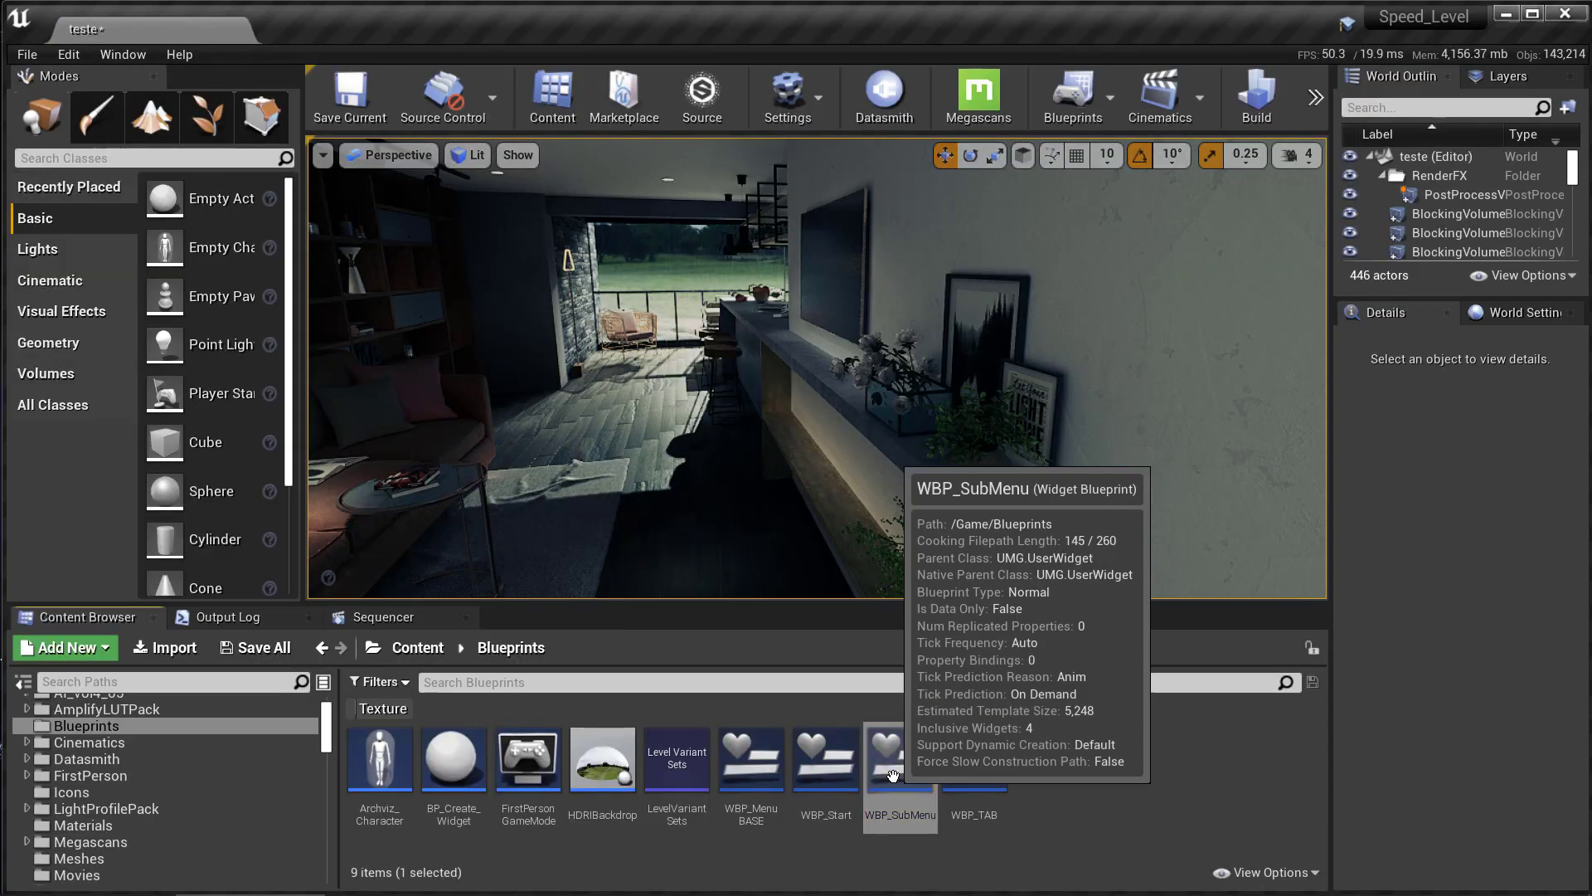
right_click(900, 758)
left_click(962, 390)
type("WBP_TV")
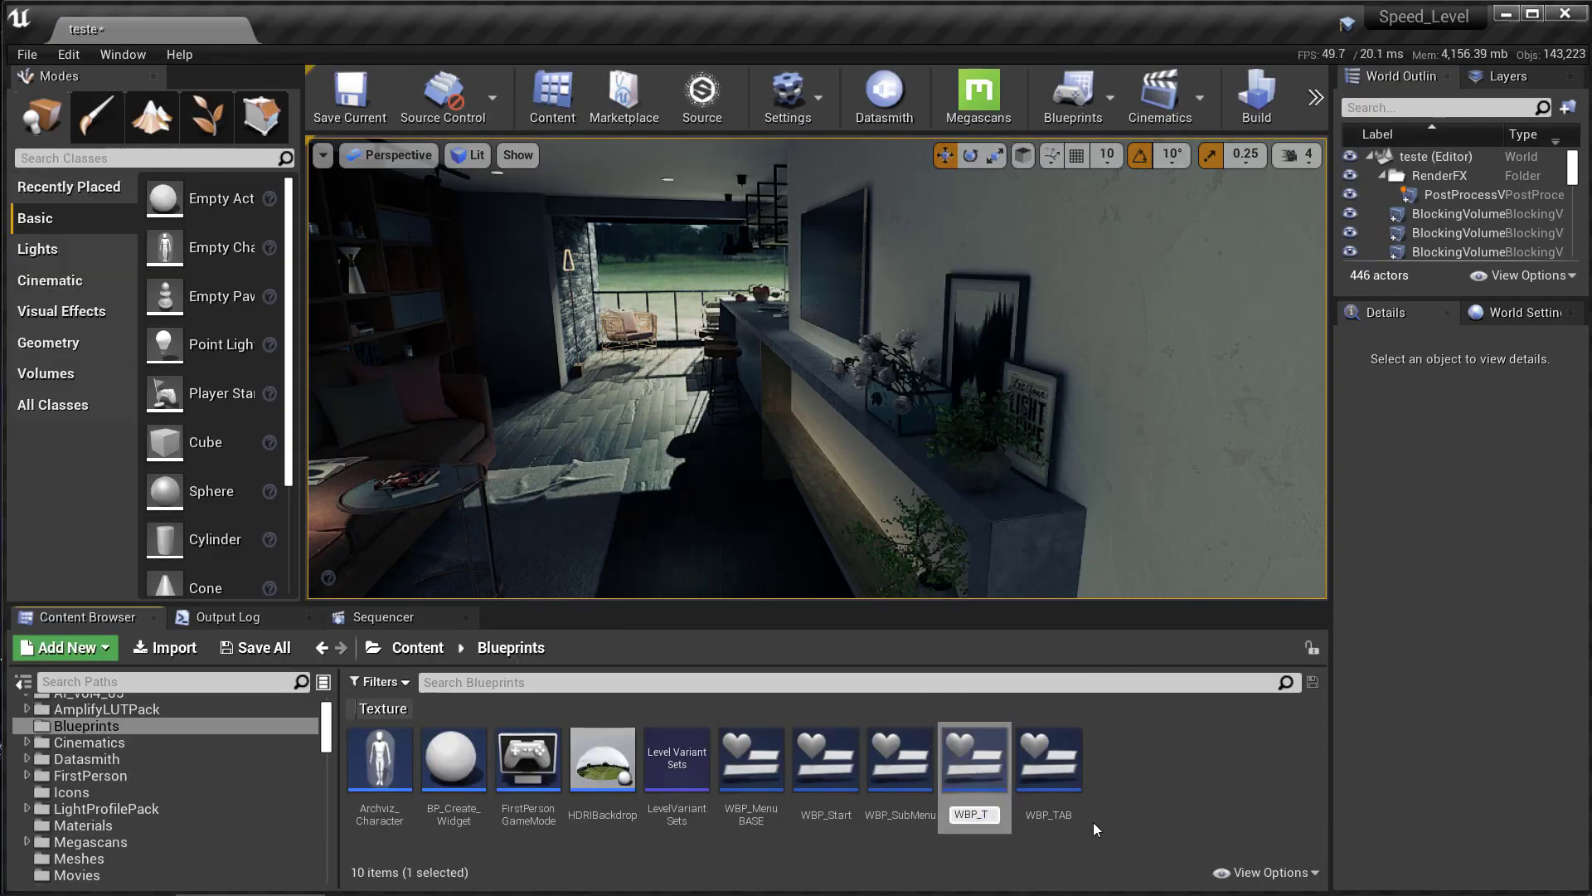
key("Return")
key("Return")
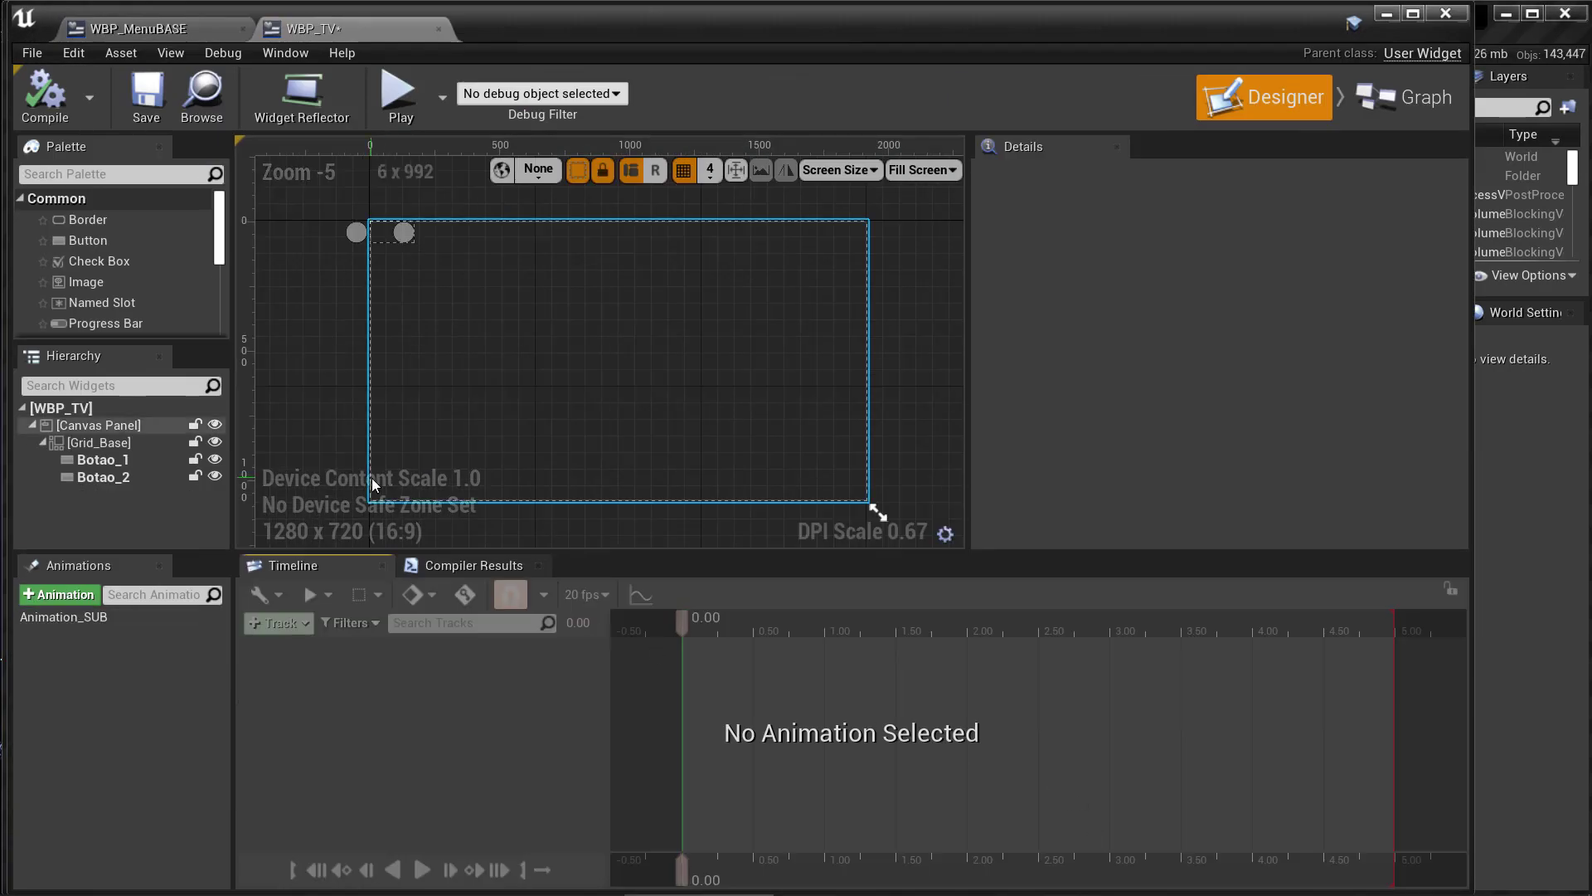
Step: Give Botao_1 the TV_OFF_Icon image at size 85 with a red normal tint
left_click(103, 460)
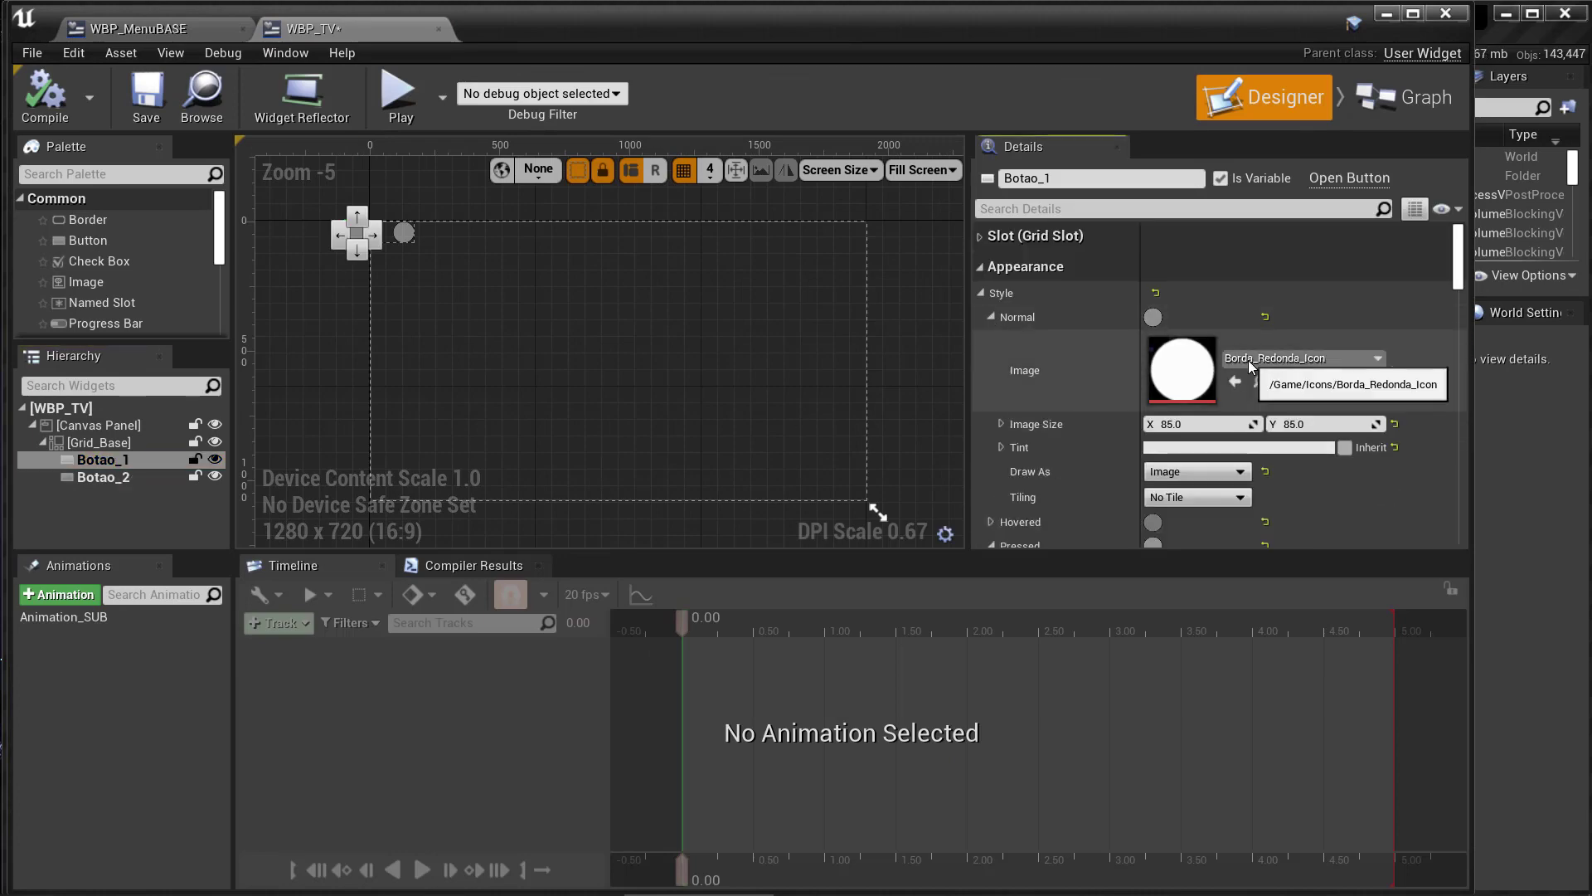
left_click(1252, 358)
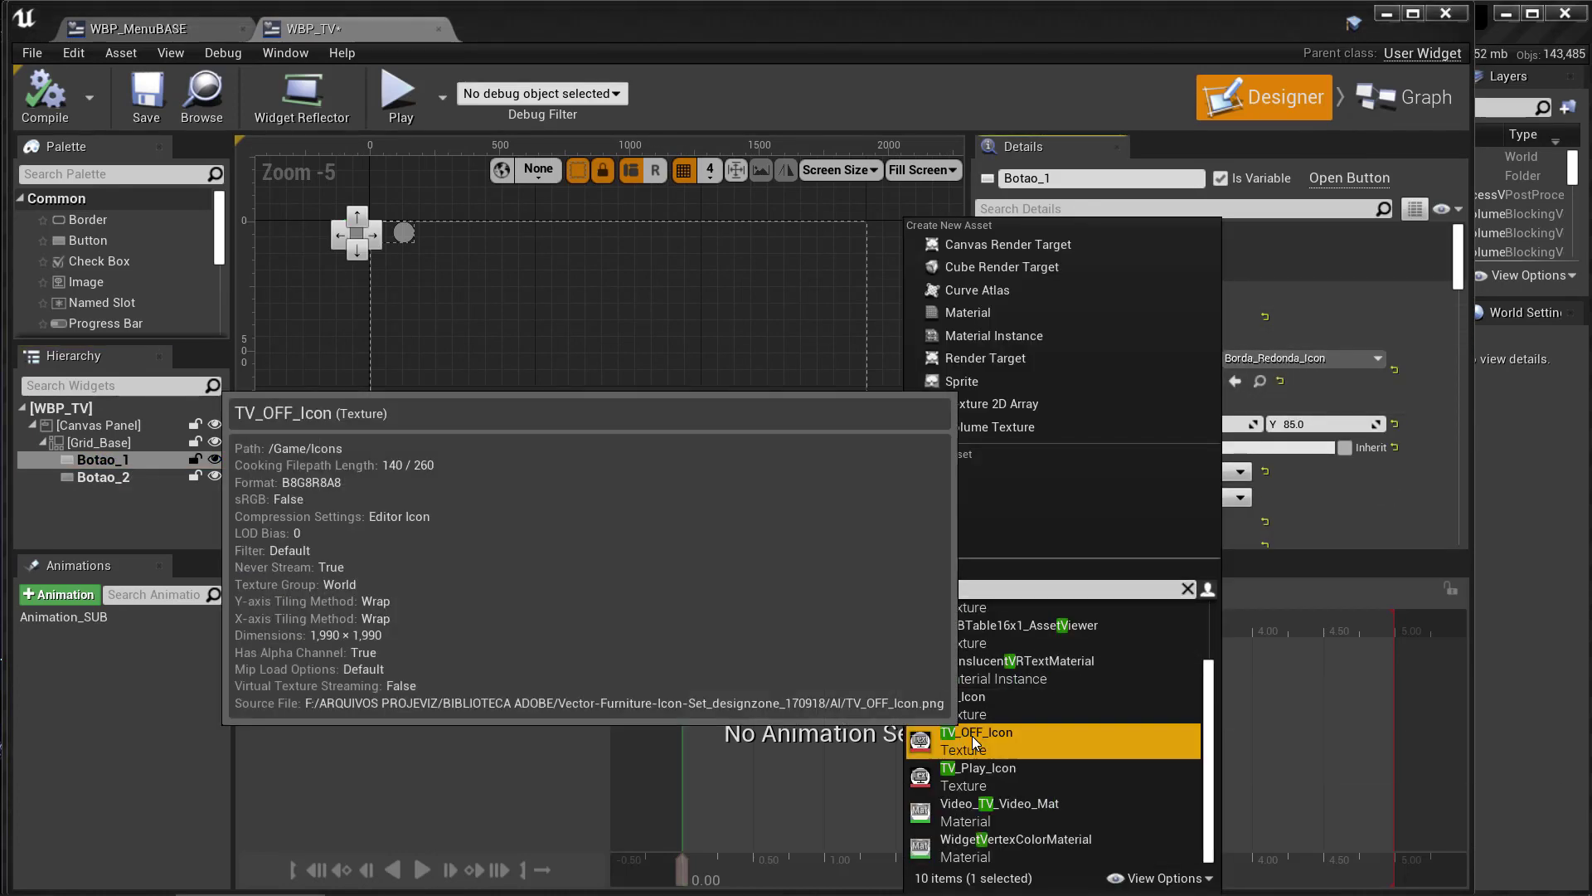
left_click(972, 735)
type("85")
key("Tab")
type("85")
key("Return")
left_click(1236, 449)
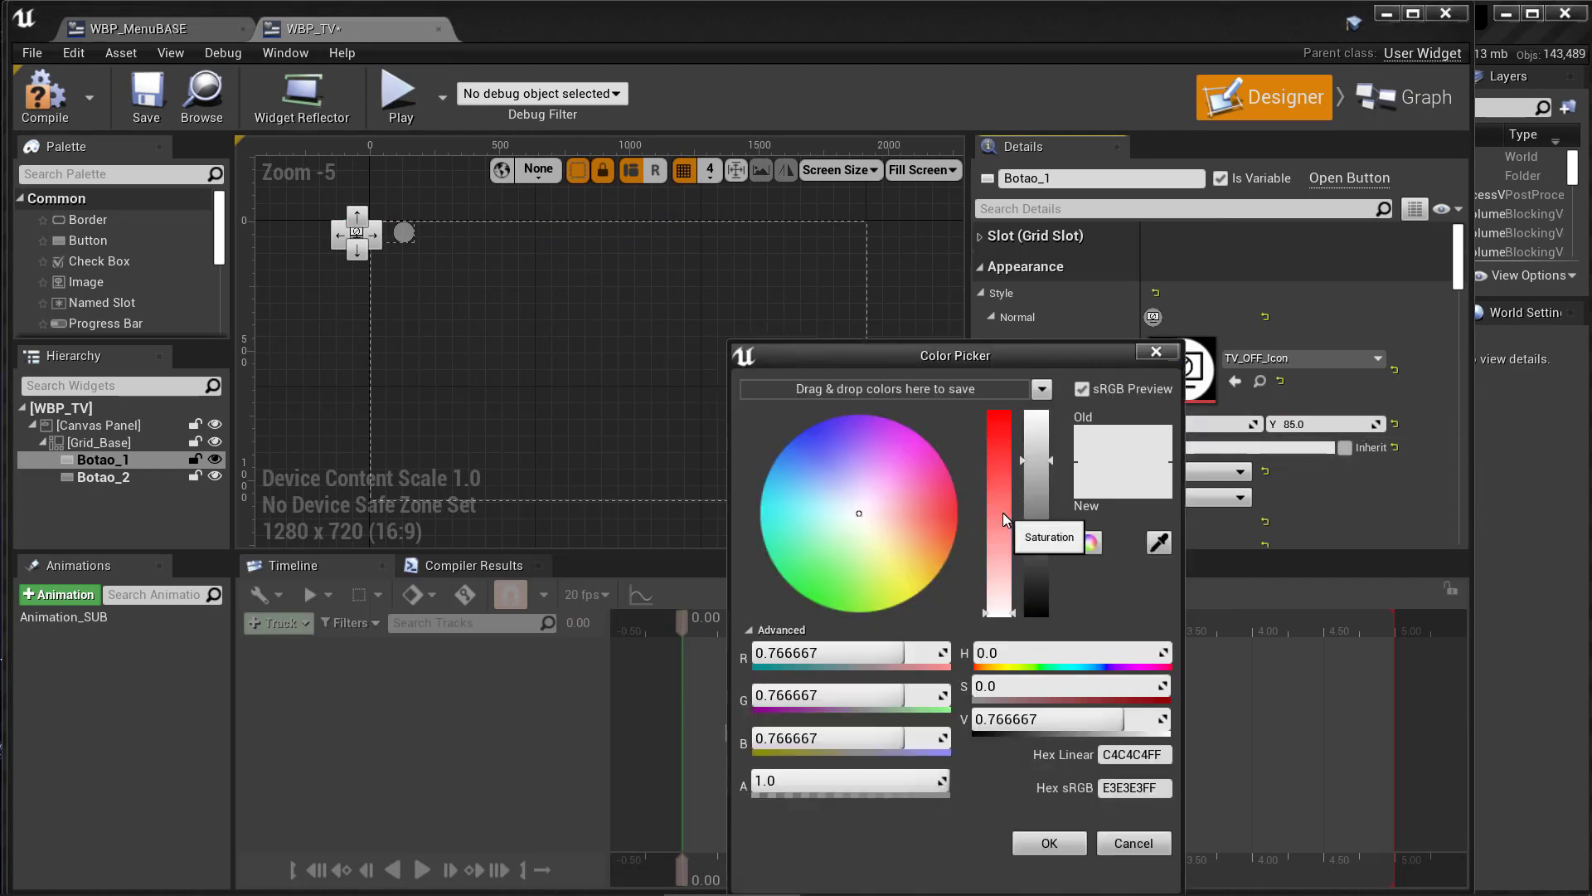
left_click_drag(1002, 512, 1000, 462)
left_click(1047, 843)
scroll(988, 417, "down", 3)
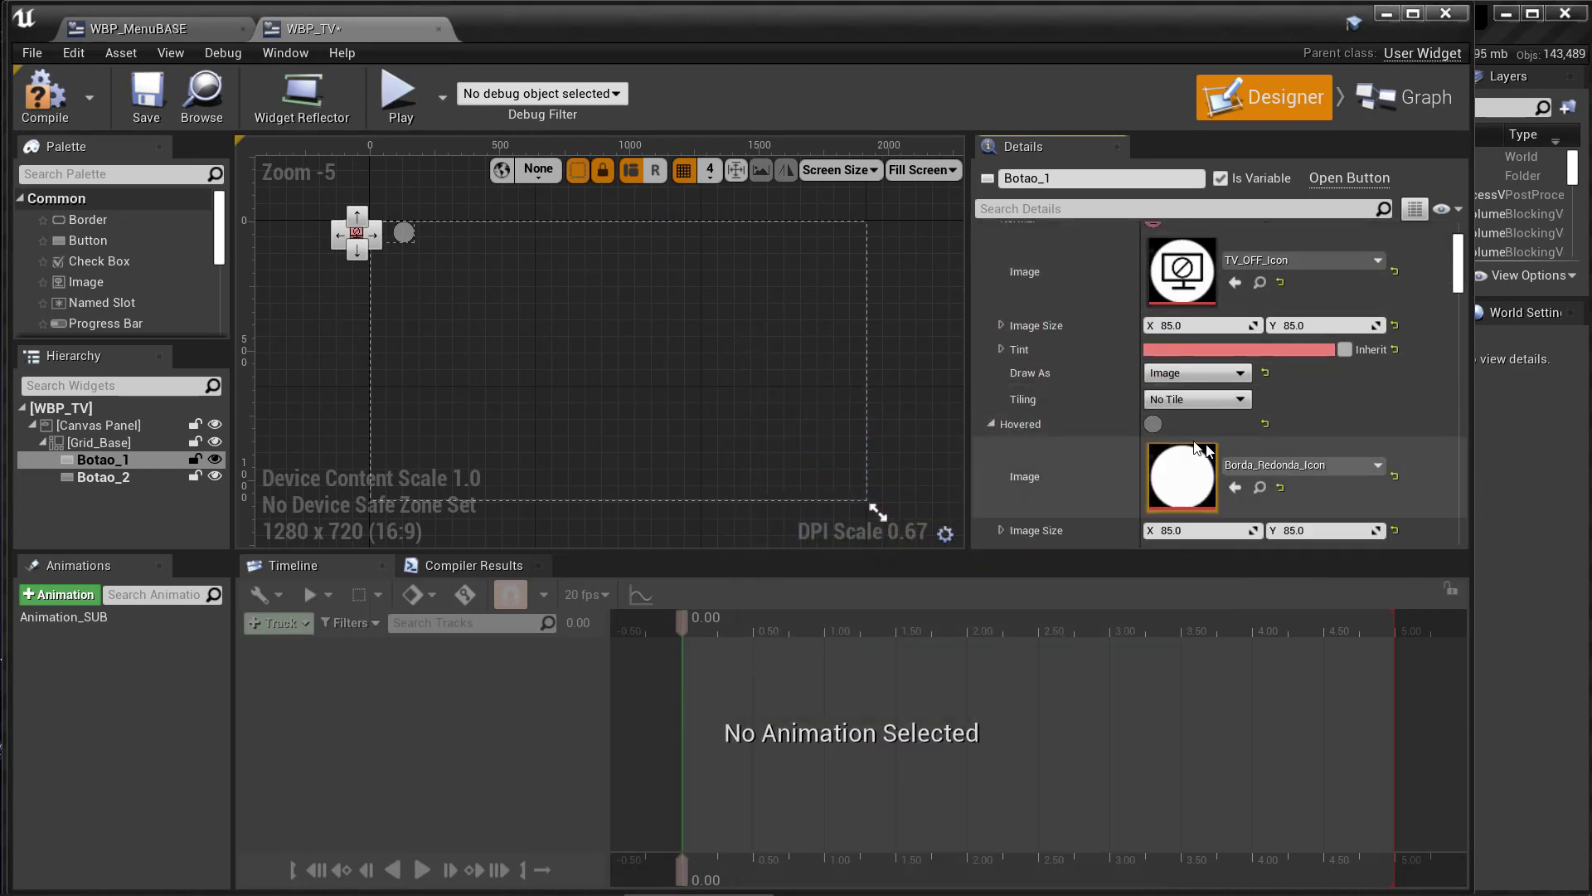
Step: Set Botao_1's hovered image to a light grey tint and pressed image to size 85, red
left_click(1210, 530)
type("8")
key("Tab")
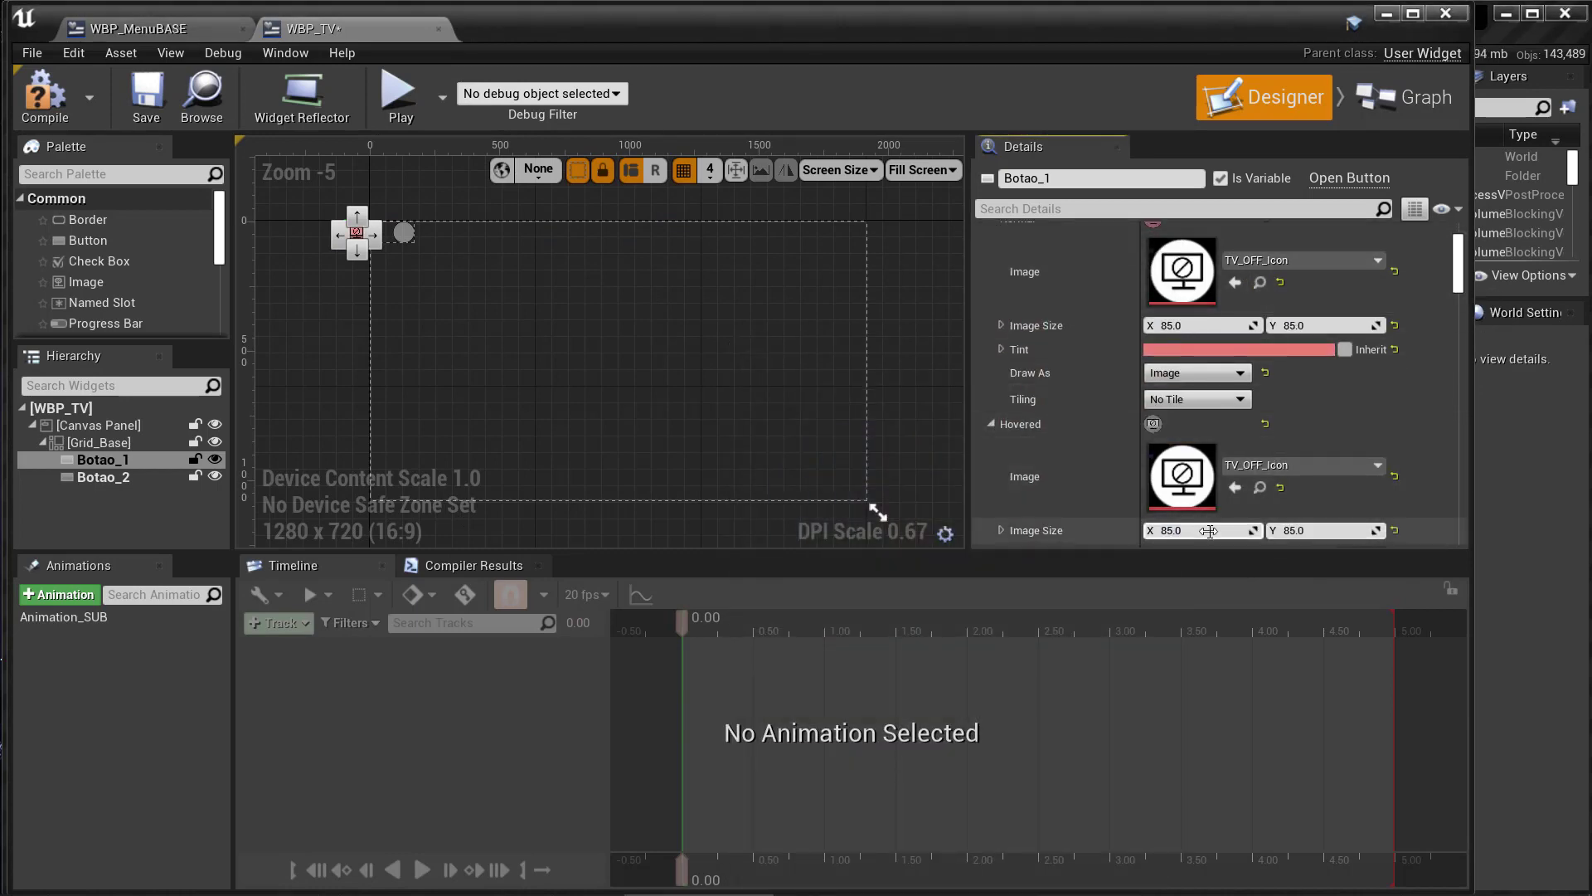
scroll(1210, 531, "down", 3)
left_click(1235, 422)
left_click_drag(1000, 462, 999, 514)
left_click(1042, 839)
scroll(1086, 395, "down", 1)
left_click(1191, 370)
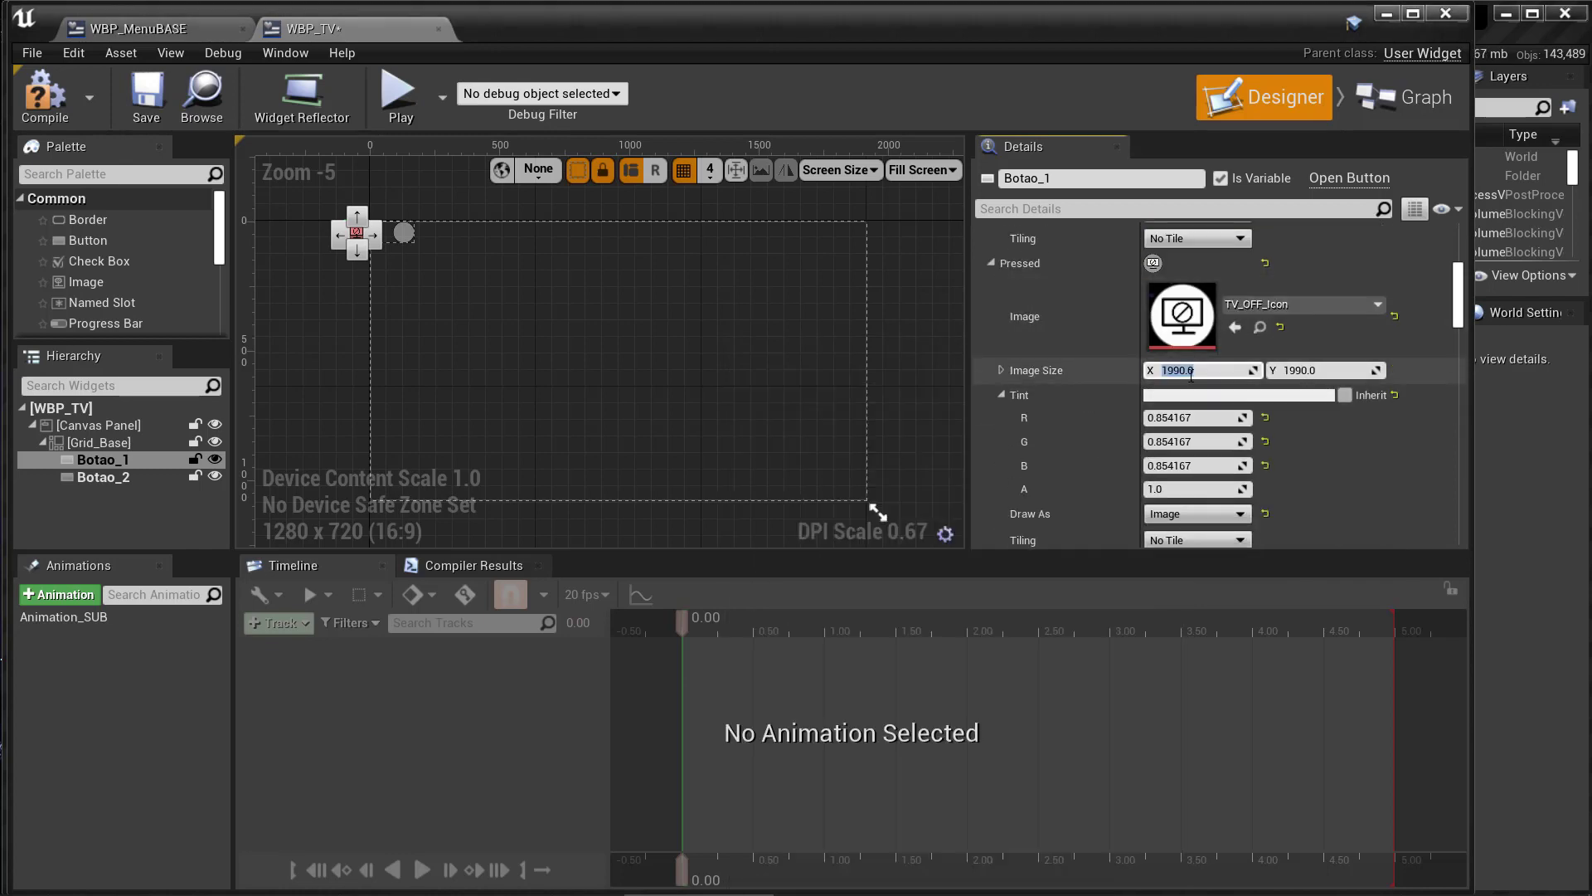
type("85")
key("Tab")
type("85")
left_click(1239, 395)
left_click(1018, 416)
left_click(1067, 849)
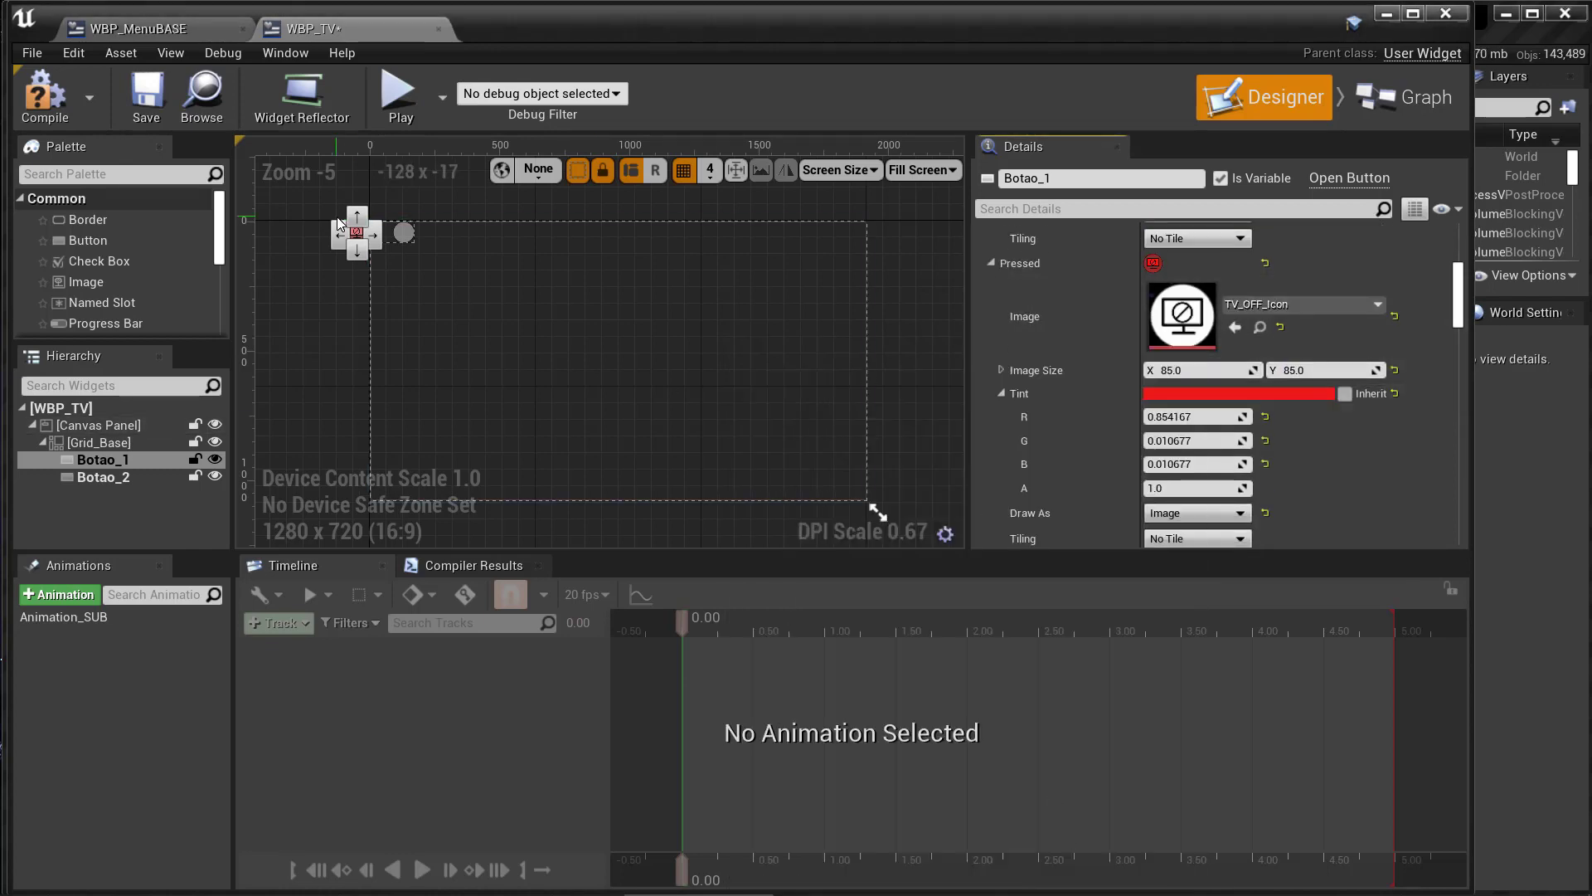
Step: Give the play-icon button a purple hovered tint, a normal tint and a blue pressed tint
left_click(98, 478)
scroll(1156, 421, "down", 3)
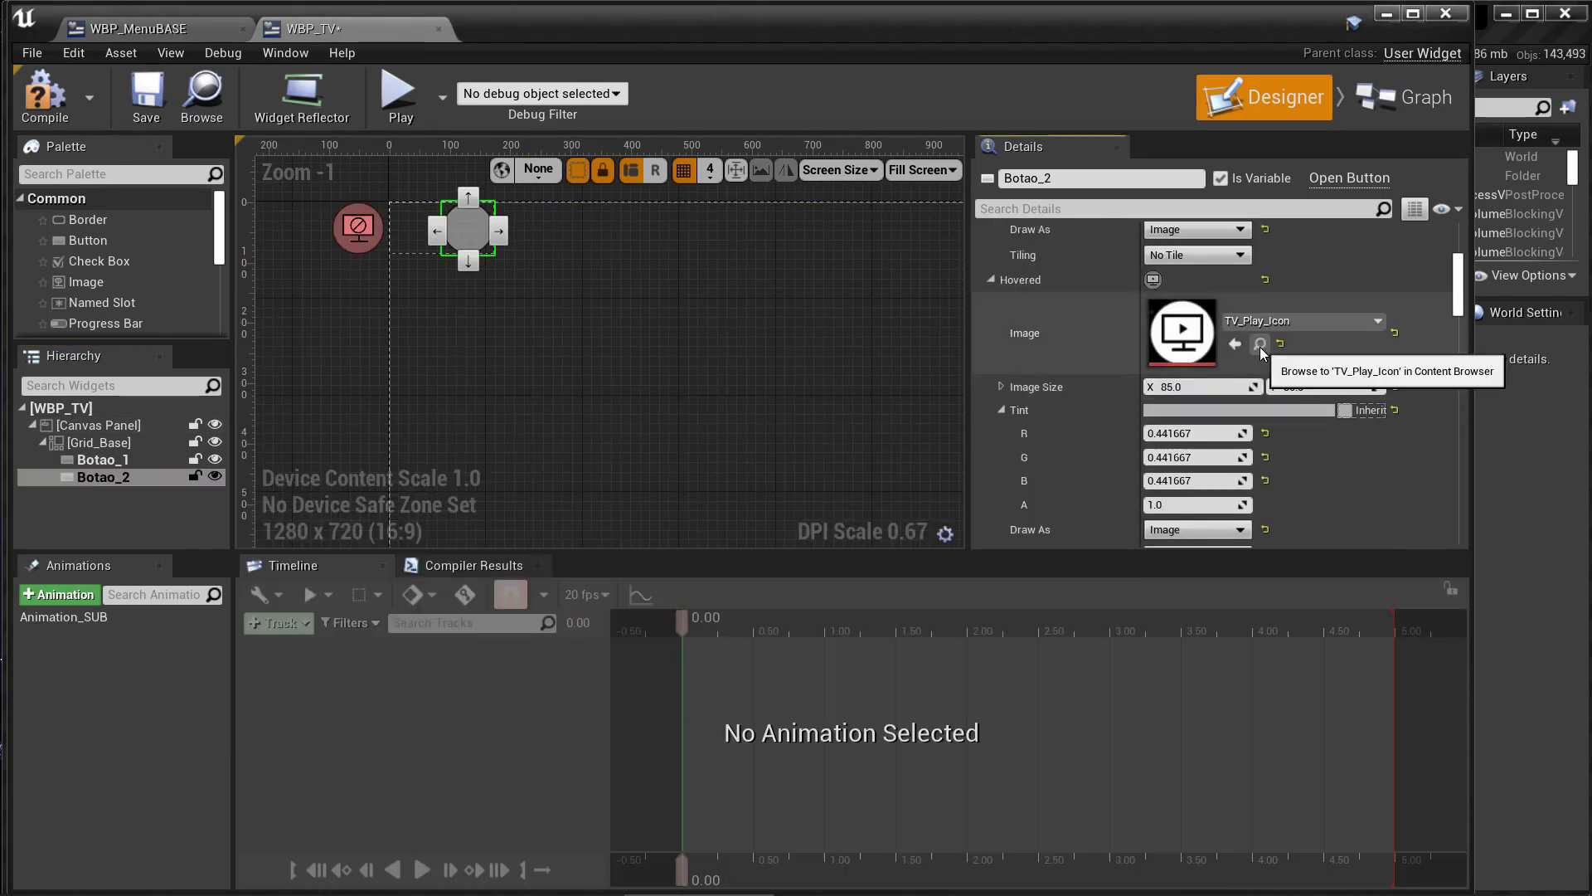
left_click(1236, 410)
left_click(837, 497)
left_click(1048, 838)
scroll(1241, 307, "up", 5)
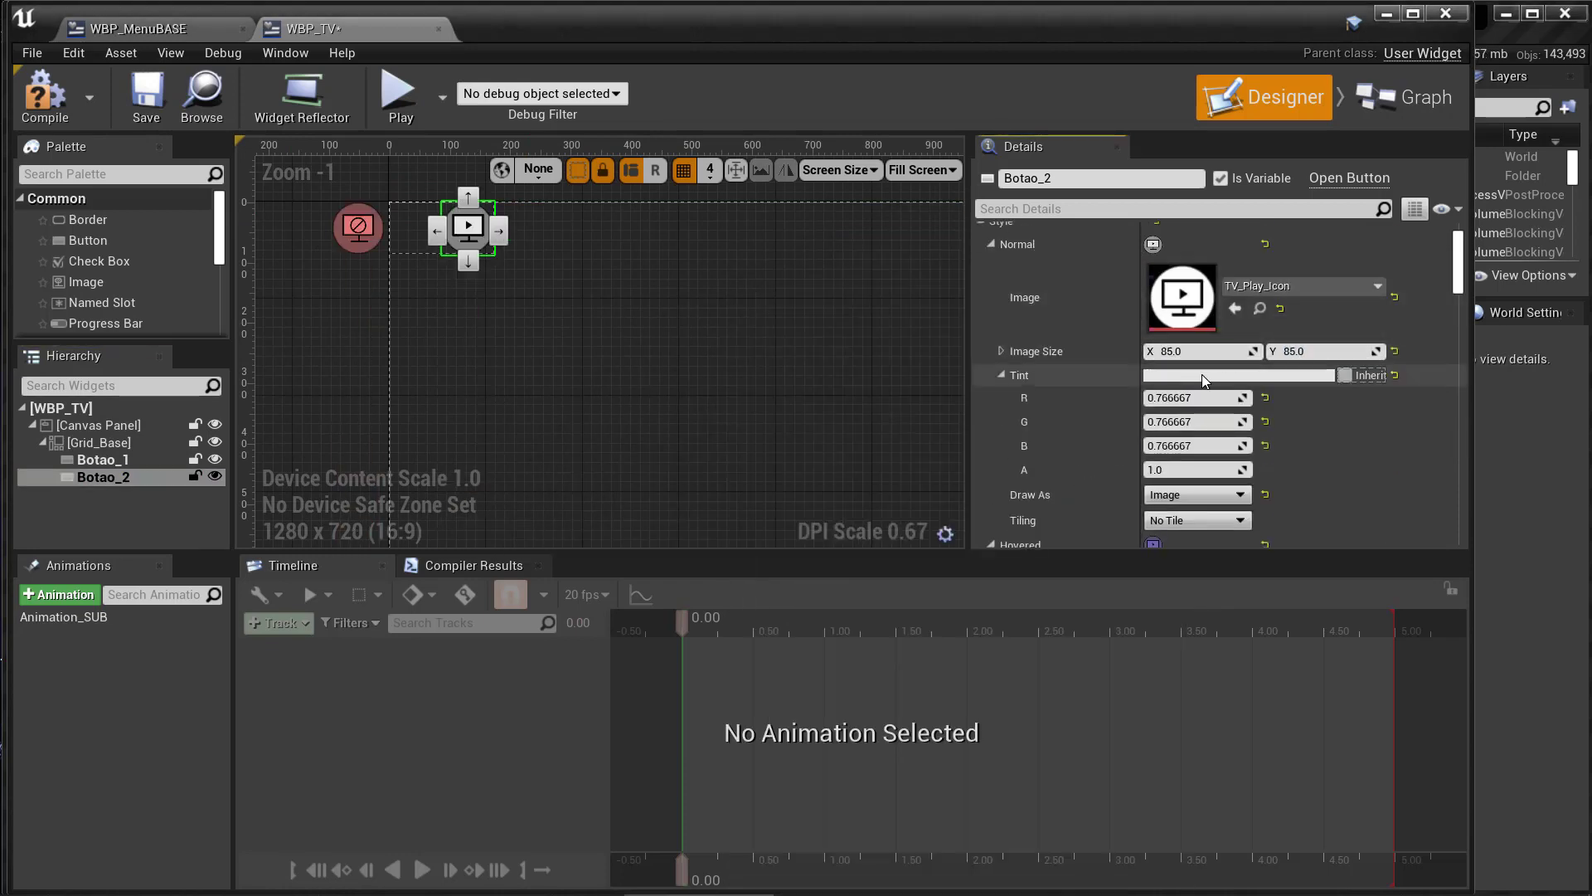
left_click(1205, 380)
left_click(850, 466)
left_click(1048, 842)
left_click(1244, 422)
left_click(1002, 443)
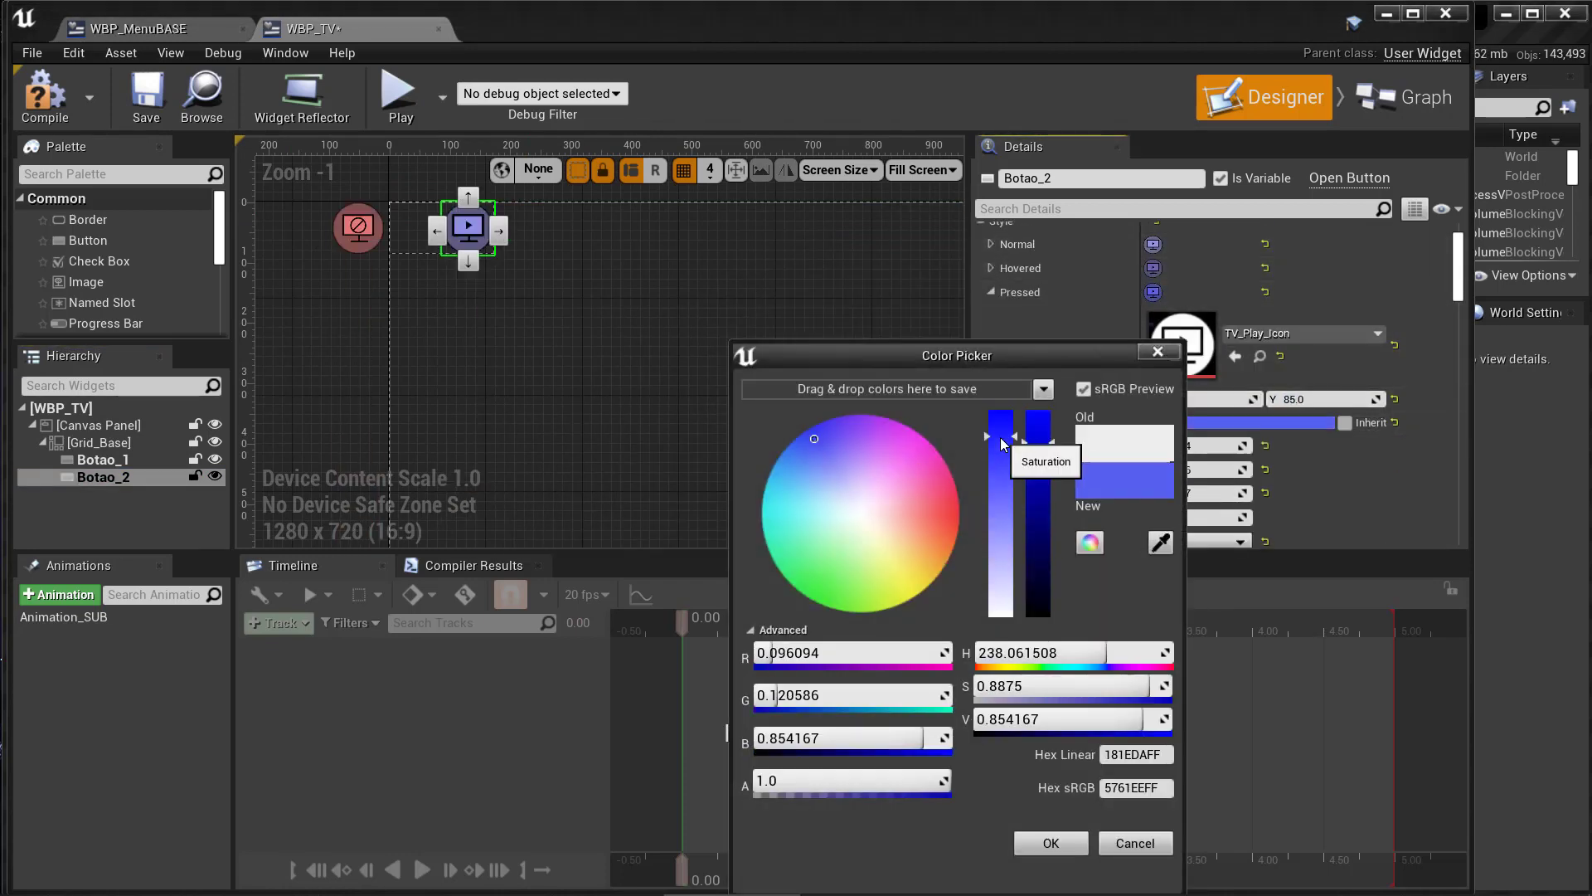
left_click(1050, 843)
Step: Rename the animation to Animation_TV, save WBP_TV and return to WBP_MenuBASE
double_click(121, 619)
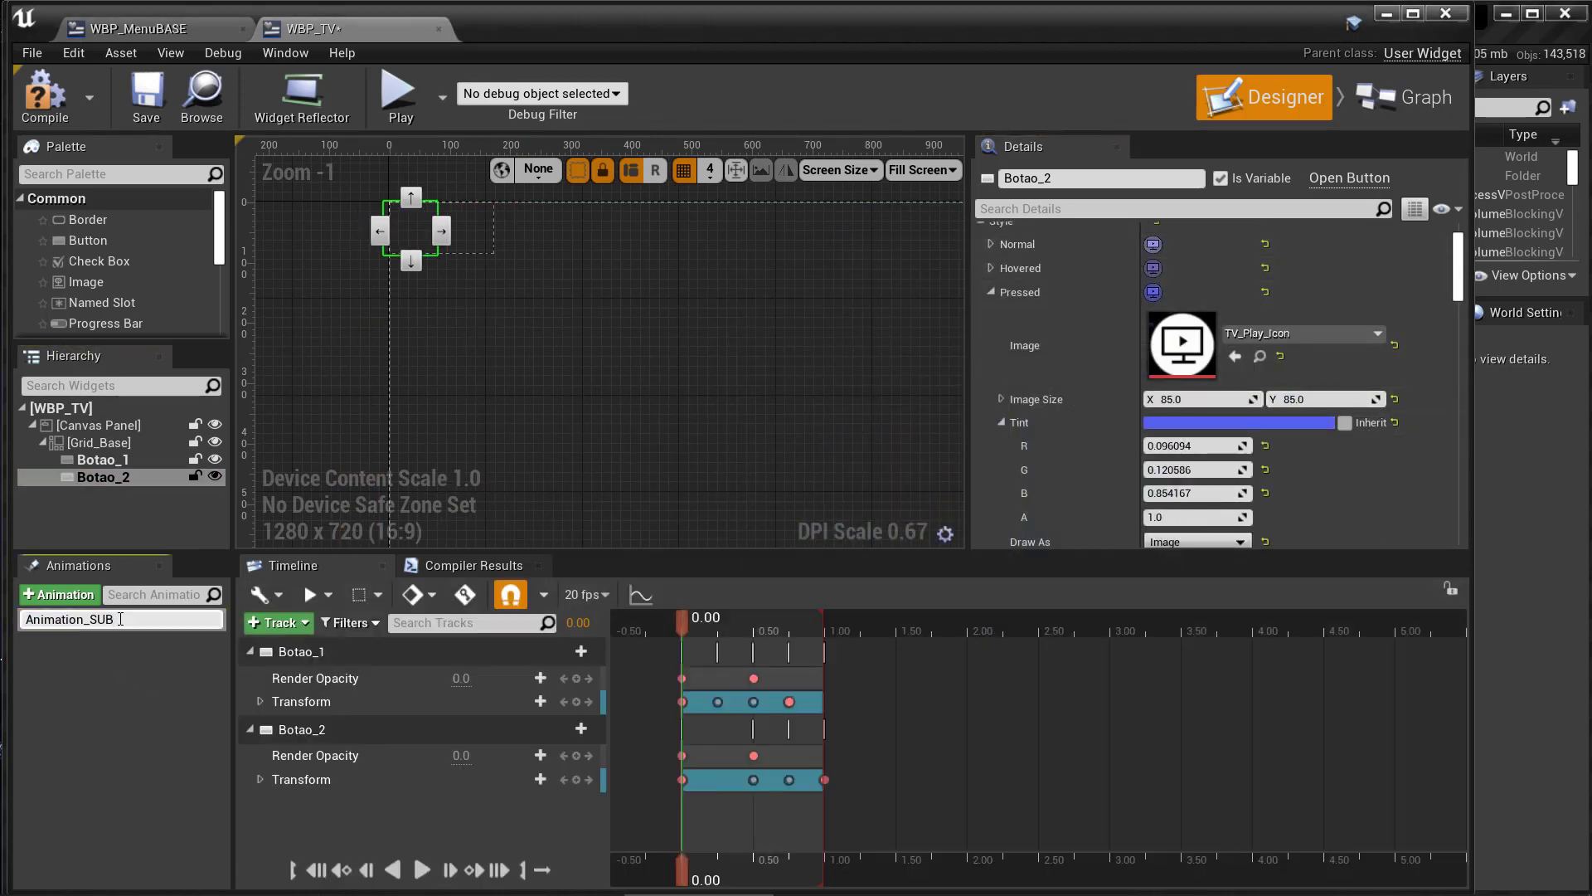
left_click(145, 93)
left_click(139, 28)
left_click(21, 199)
Step: Place the WBP TV submenu beside the TV icon and set its Visibility to Hidden
left_click(76, 320)
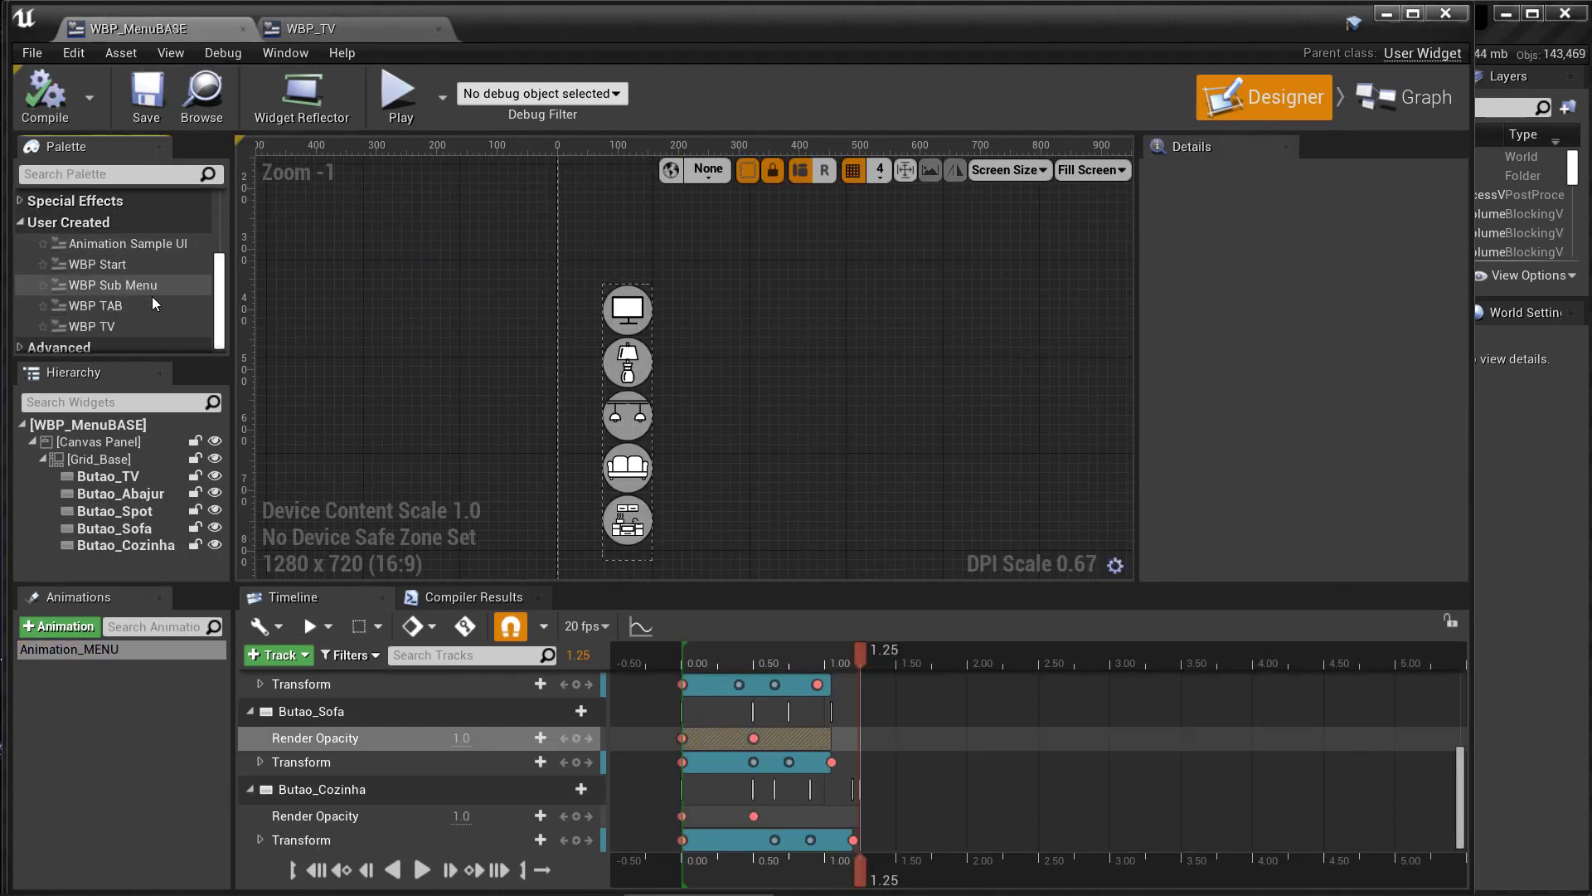
mouse_move(730, 295)
left_mouse_down()
mouse_move(804, 308)
mouse_move(638, 321)
left_mouse_up()
double_click(804, 308)
left_click(139, 29)
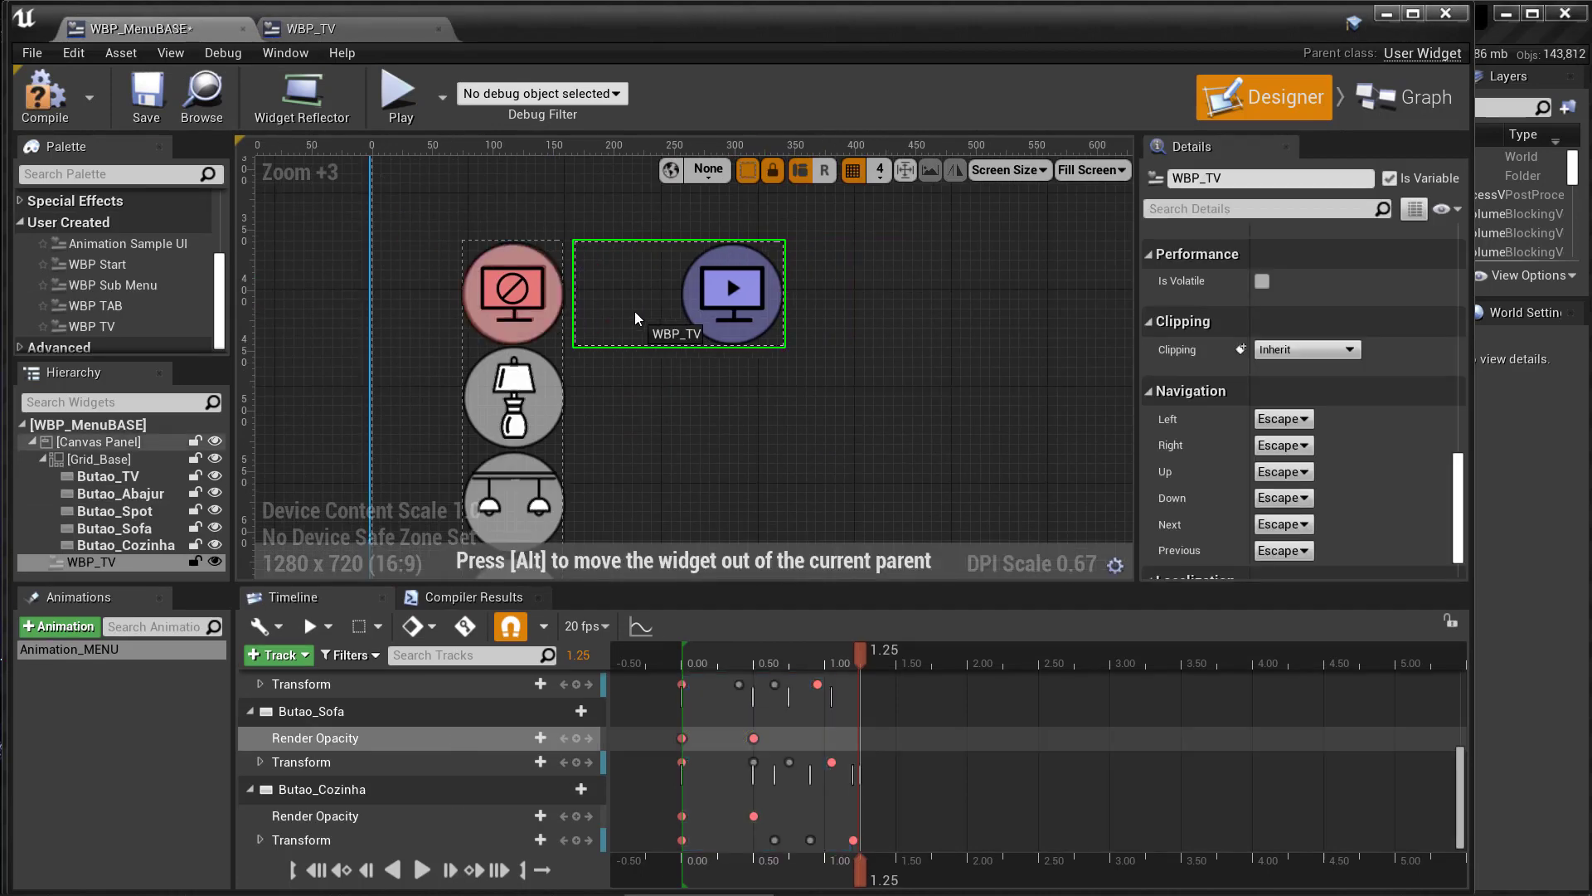
left_click(723, 659)
left_click_drag(704, 663, 860, 660)
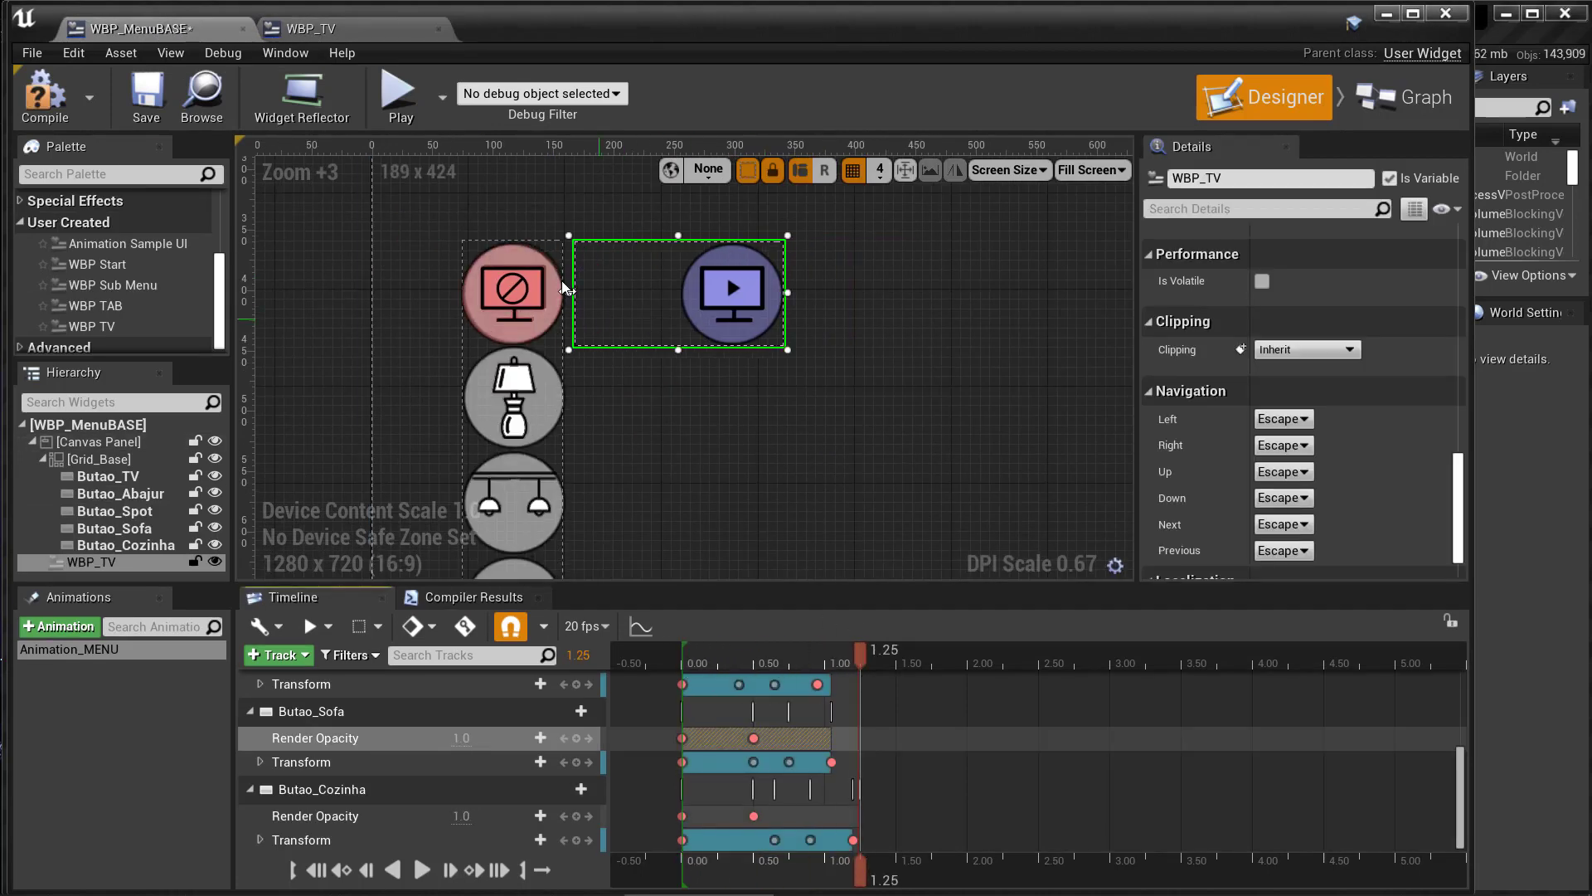
left_click(1266, 209)
type("visi")
left_click(1294, 263)
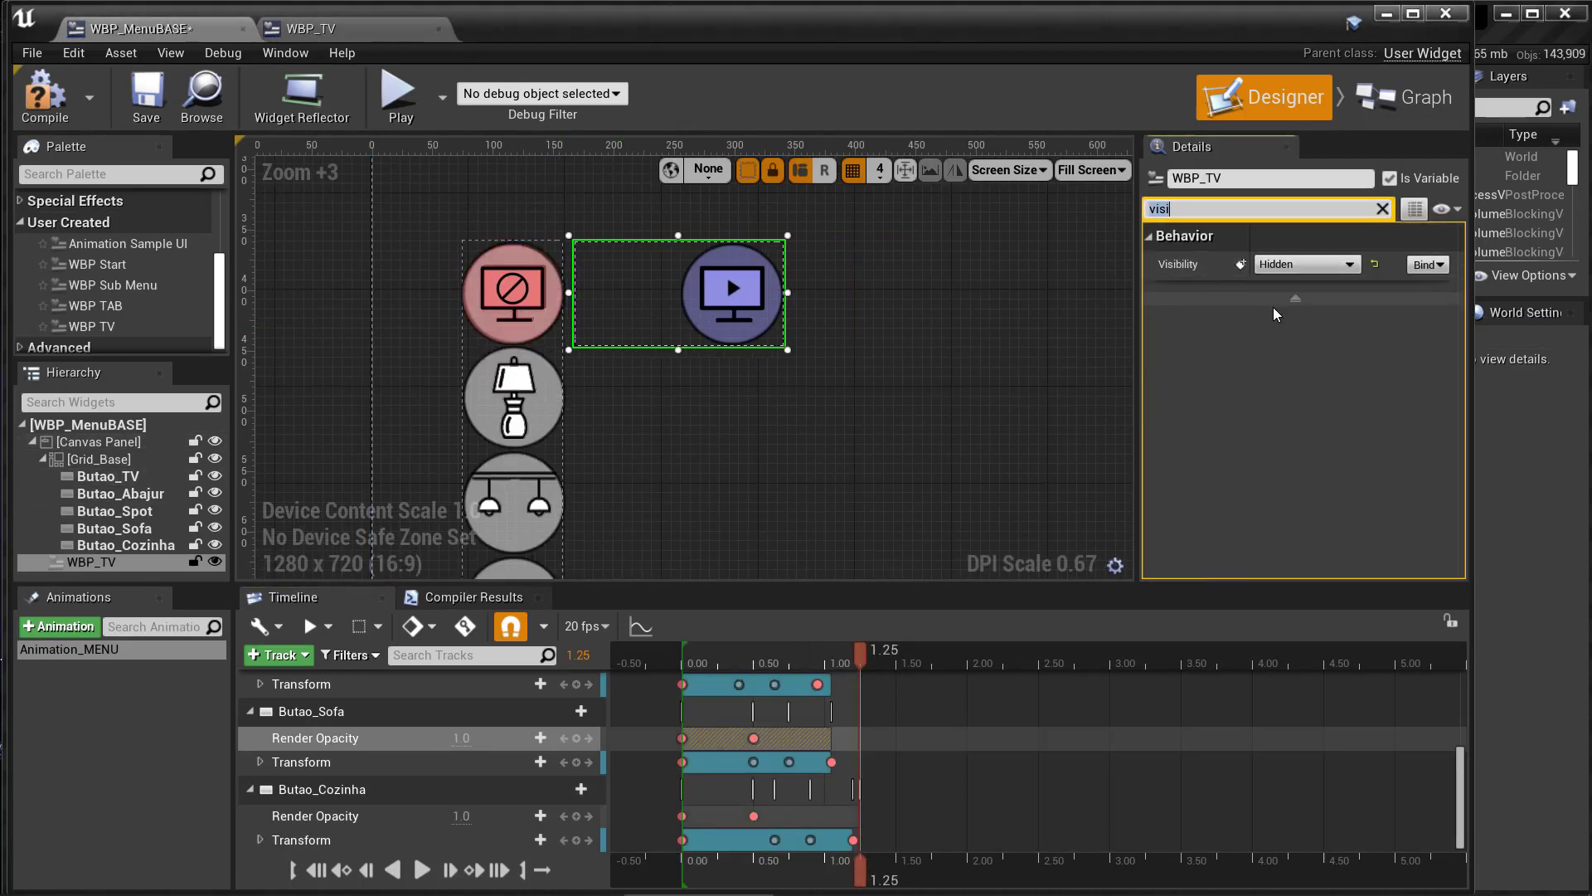
Step: Add an On Hovered event for the Butao_TV button in Grid_Base
left_click(43, 459)
left_click(102, 479)
left_click(1382, 209)
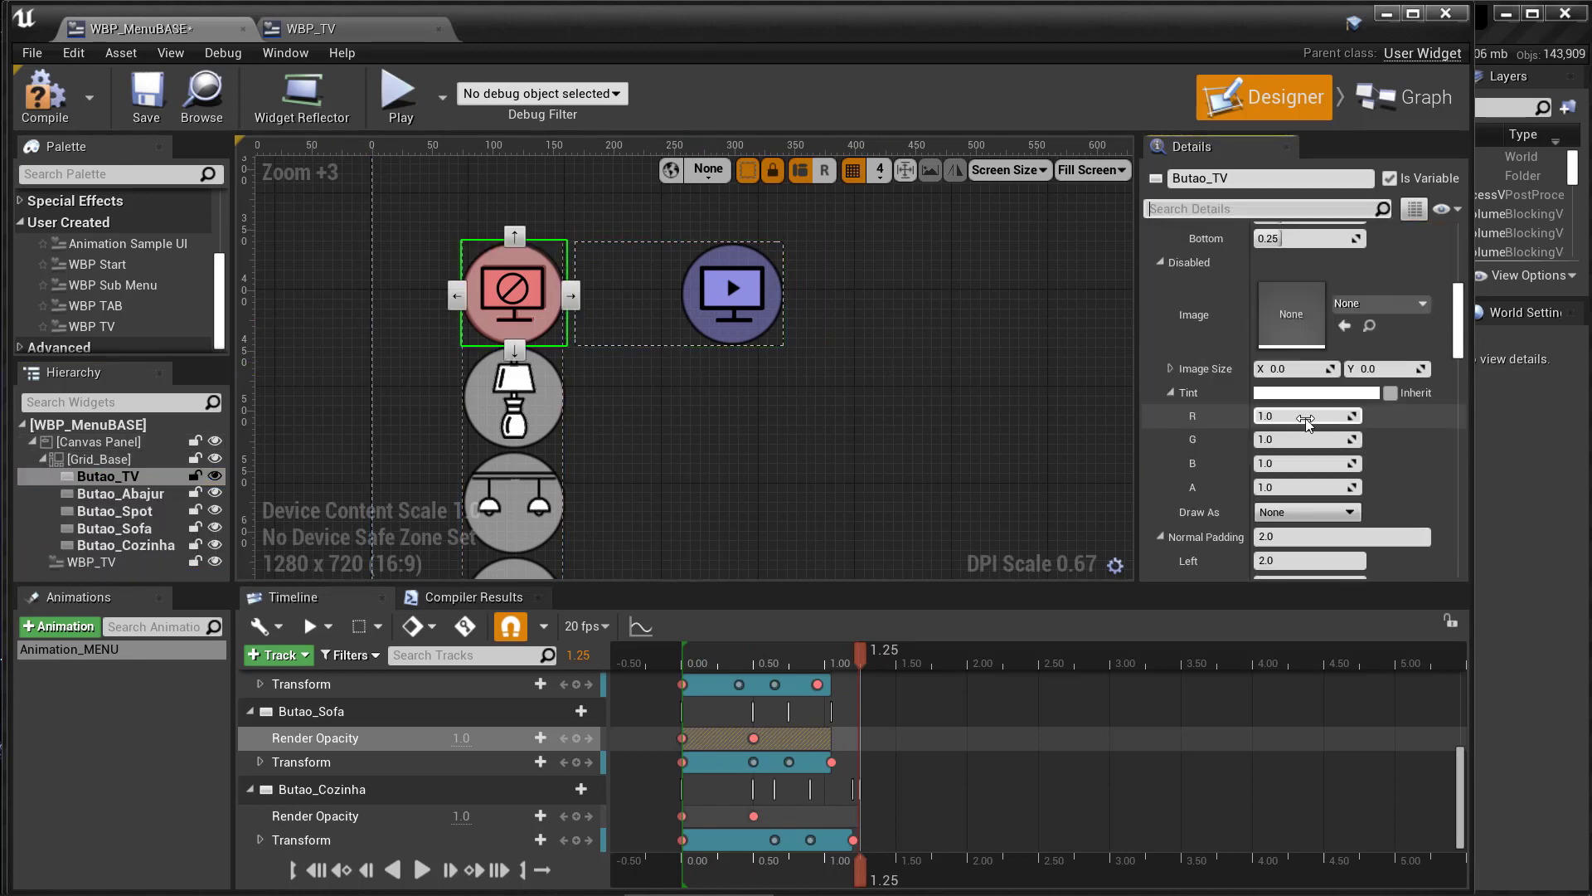
scroll(1305, 418, "down", 5)
scroll(1305, 418, "down", 5)
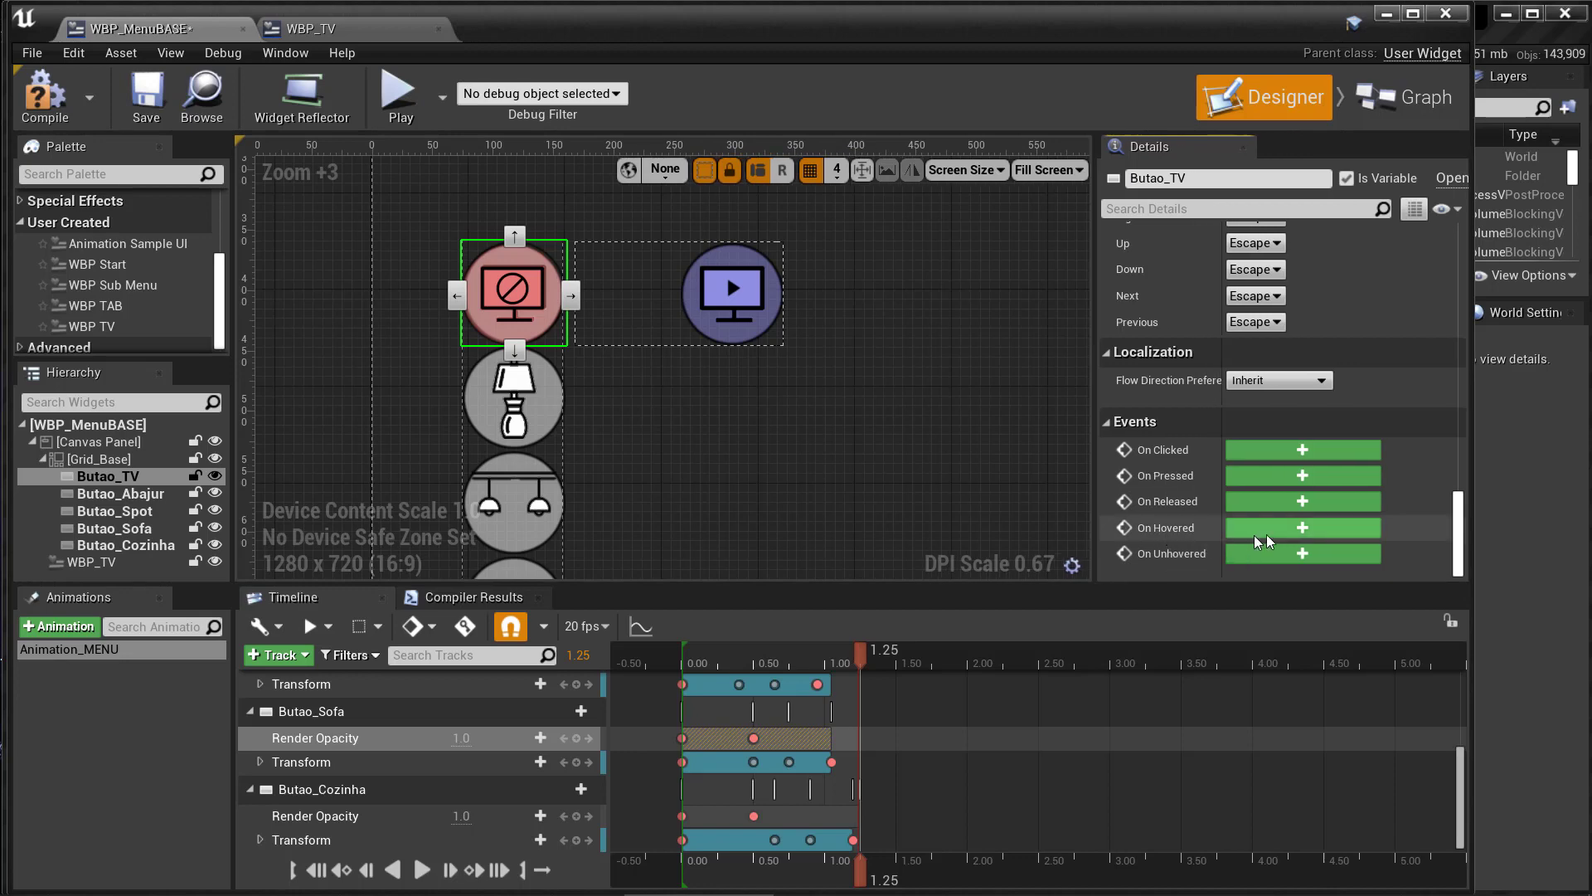
left_click(1277, 534)
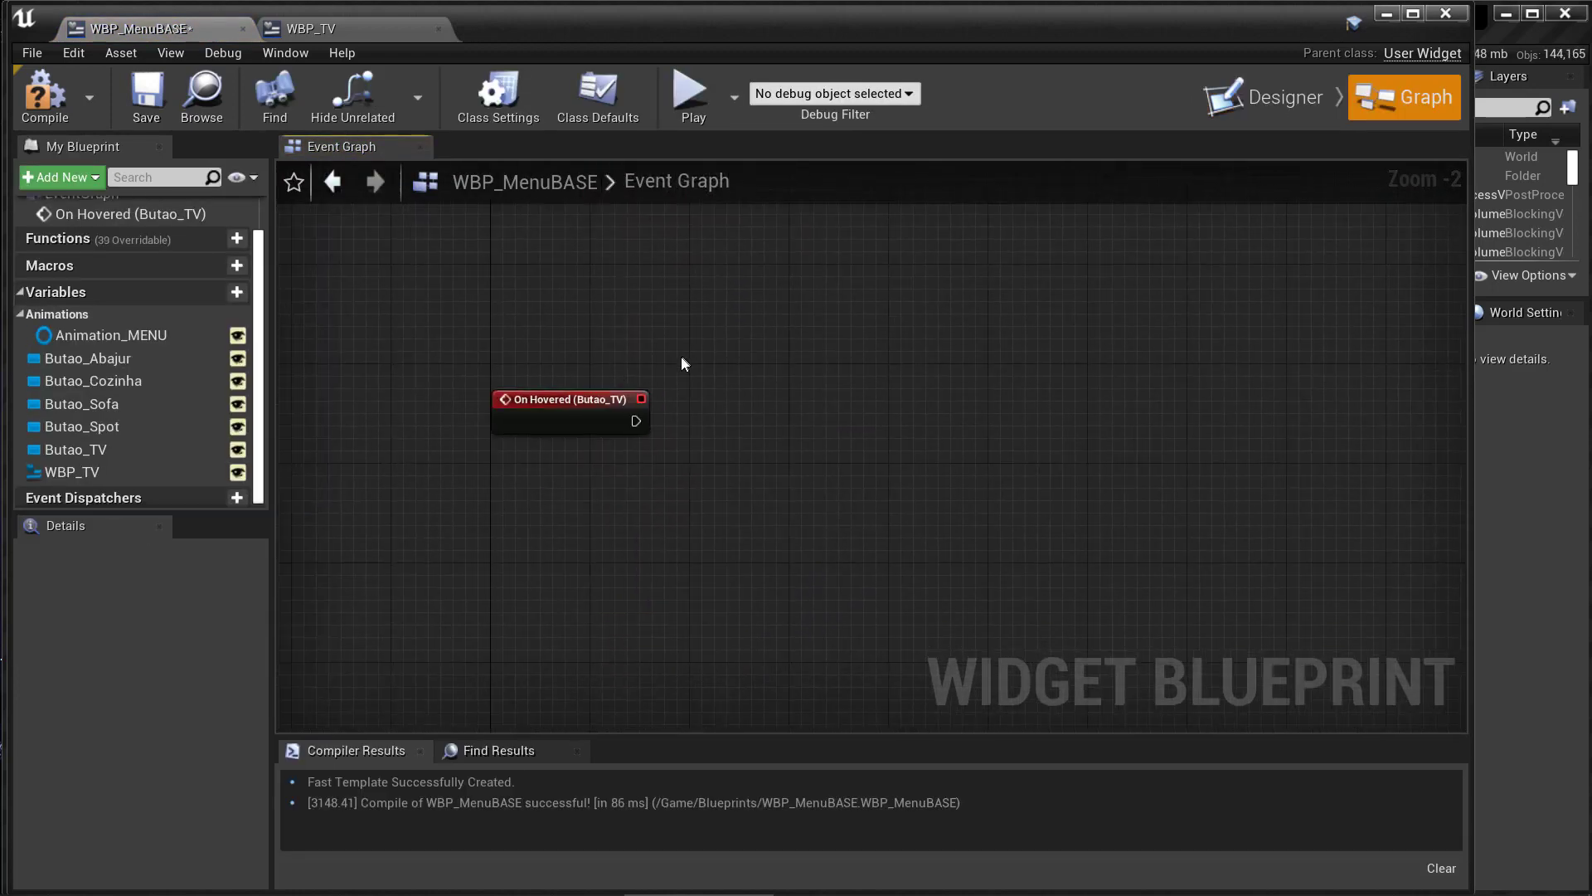
Step: After Butao_TV's On Hovered event, add a Set Visibility node targeting WBP_TV
left_click_drag(452, 452, 654, 391)
type("set visibility")
key("Return")
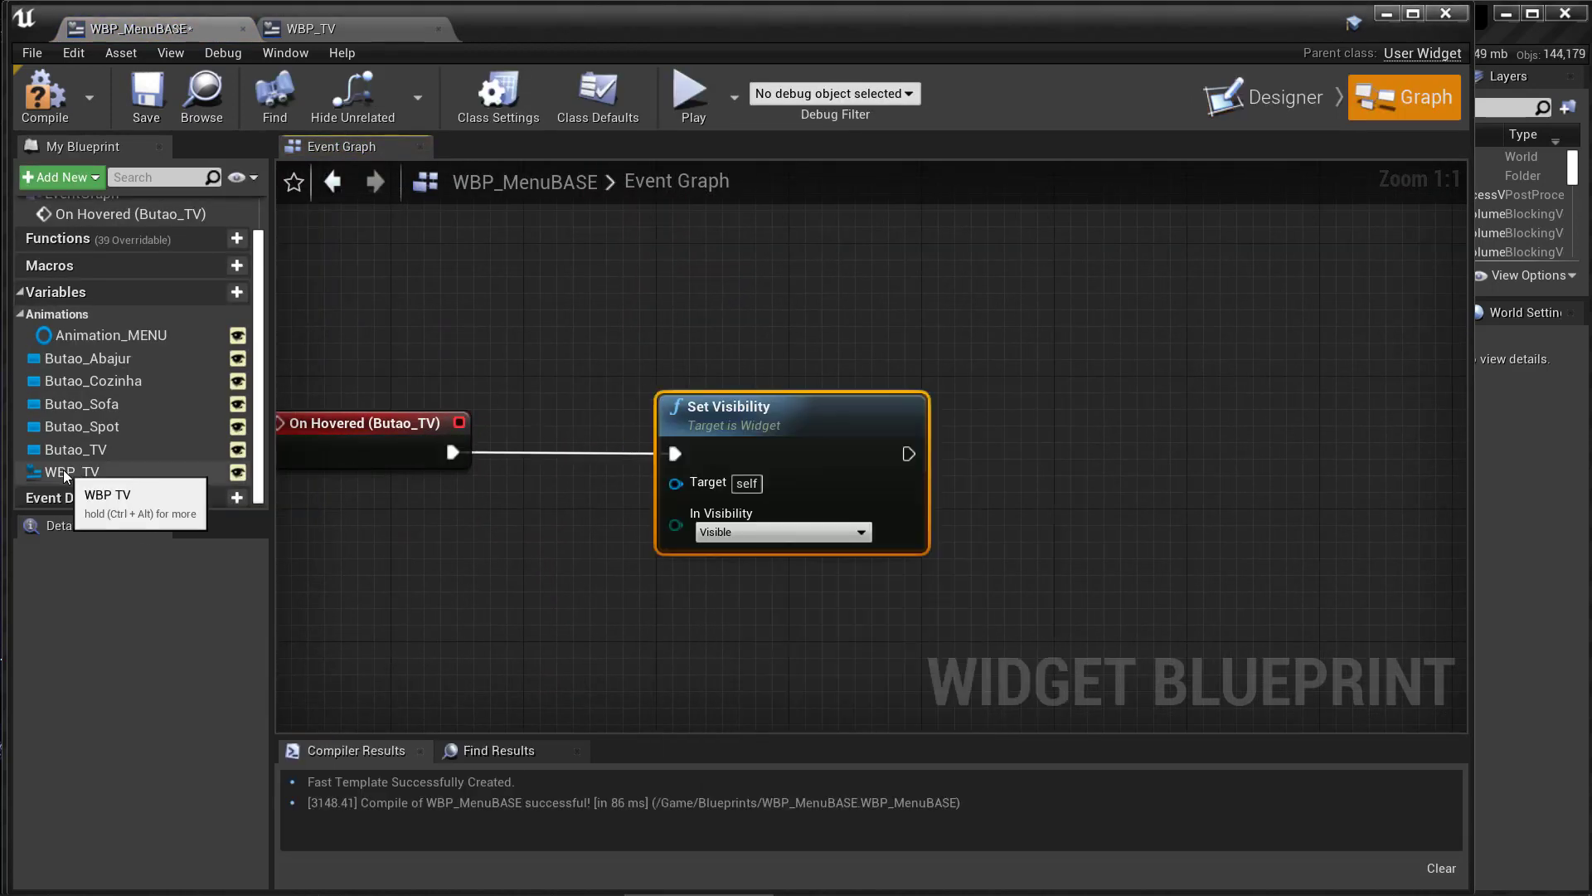
left_click_drag(66, 475, 675, 490)
right_click_drag(835, 483, 561, 466)
Step: Chain a Play Animation node on WBP_TV that plays Animation_TV
left_click_drag(636, 437, 922, 434)
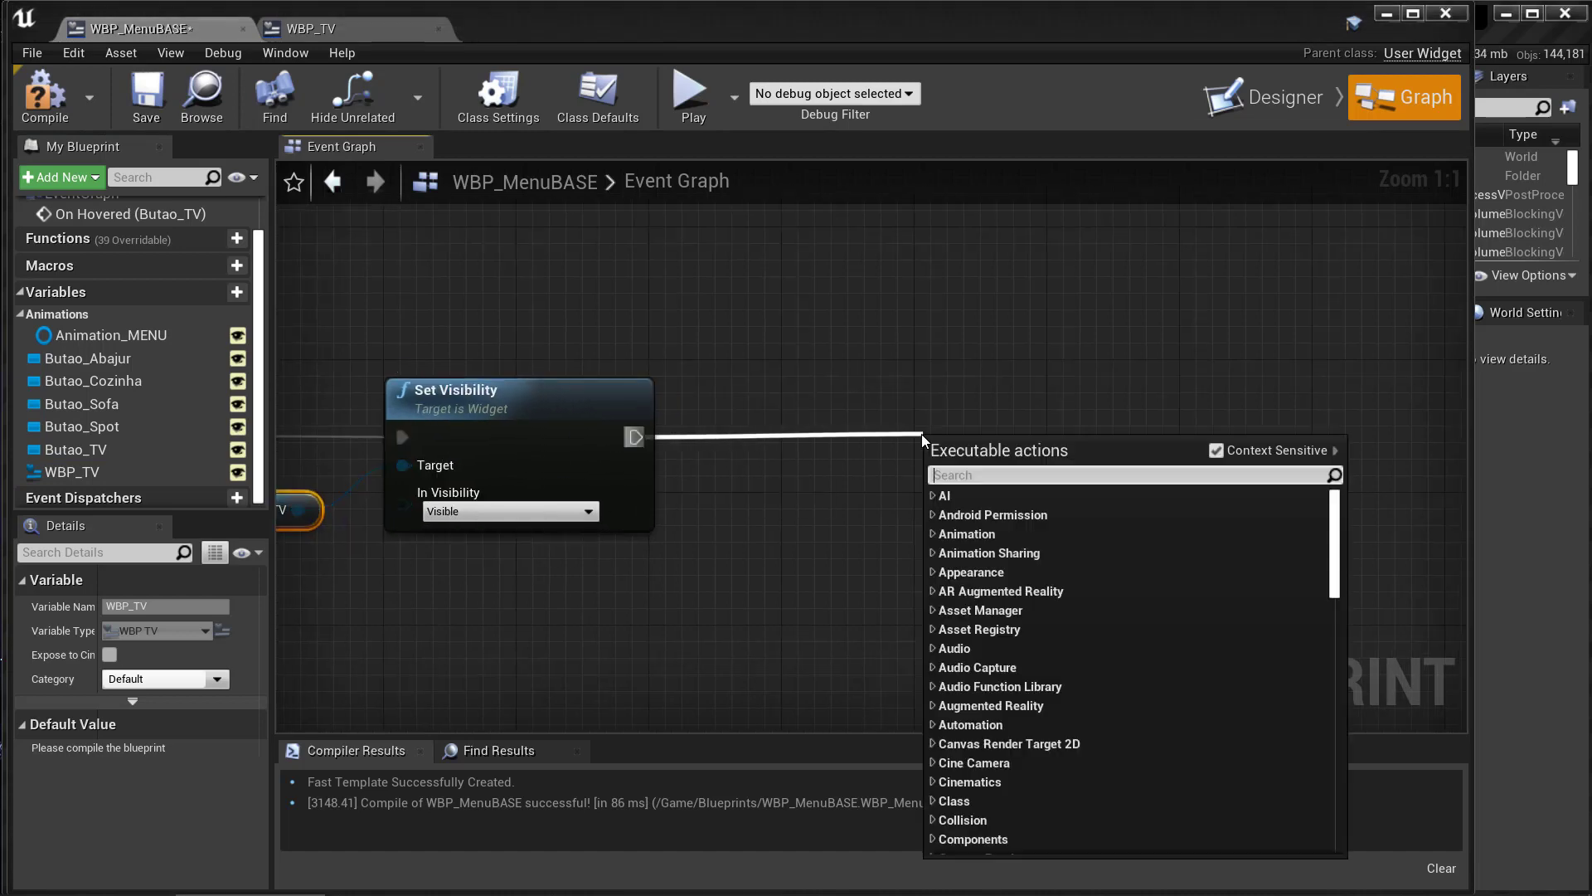
type("play animation")
key("Return")
left_click_drag(72, 471, 967, 466)
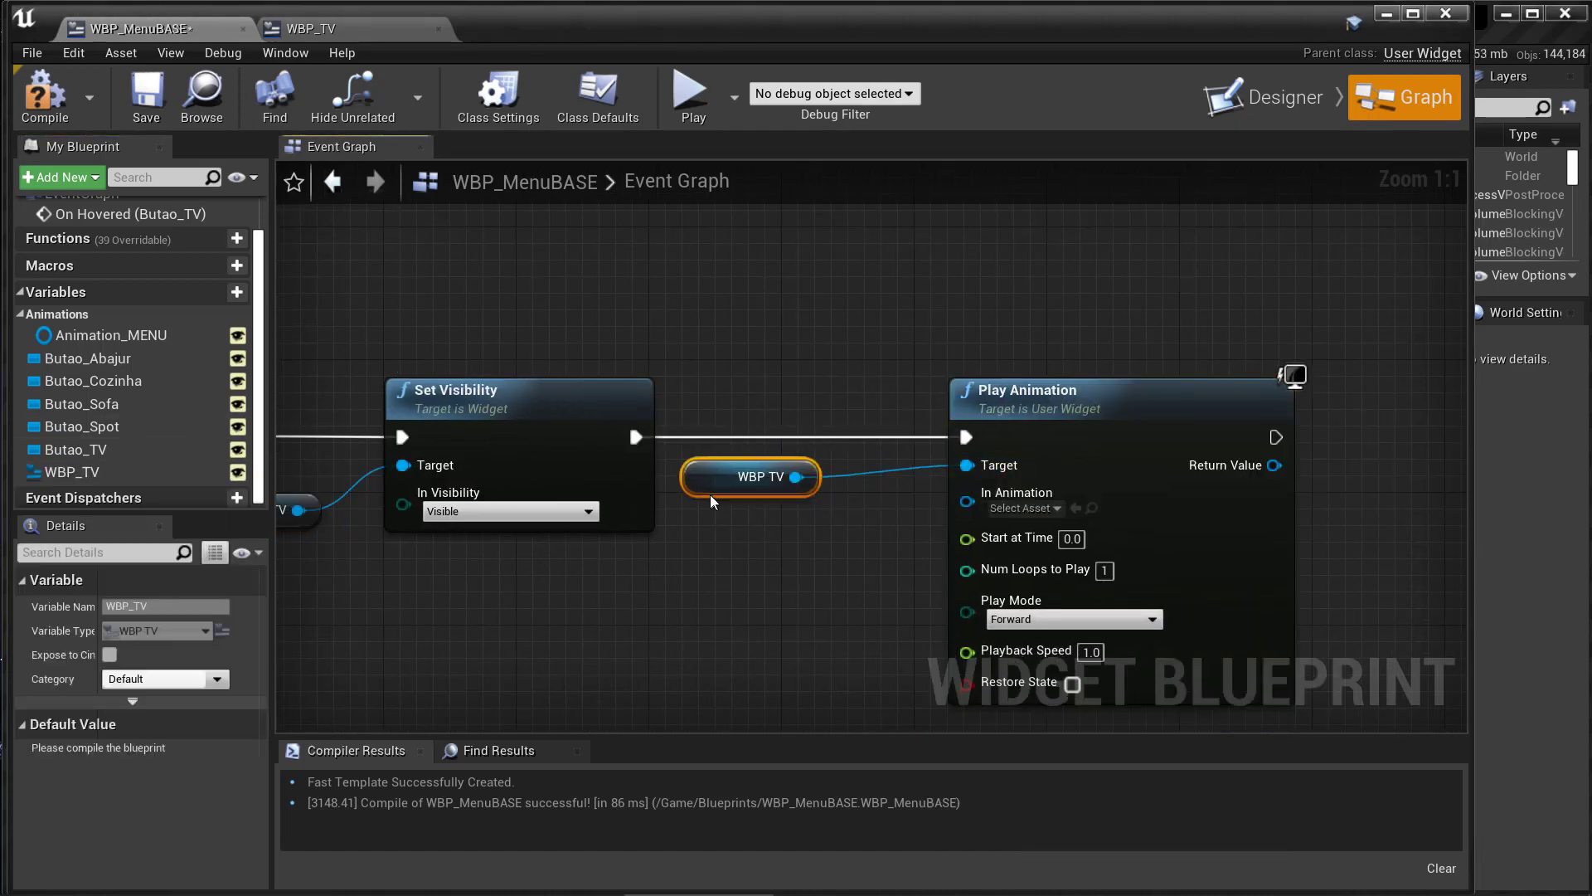
right_click_drag(713, 501, 624, 419)
left_click(967, 428)
left_click_drag(706, 395, 711, 501)
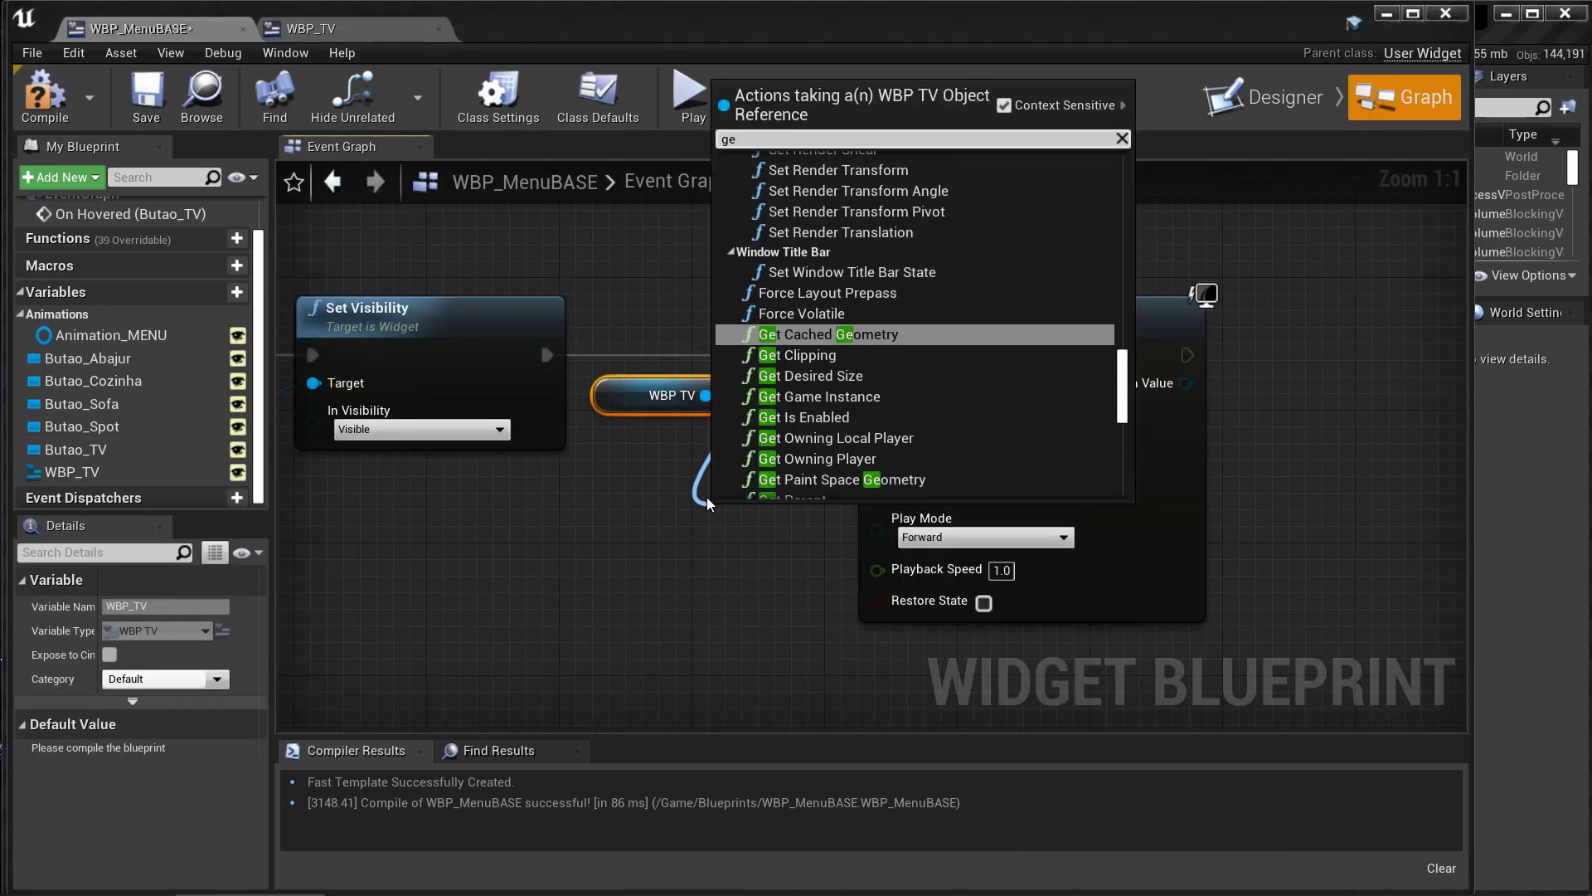
type("getanimation")
left_click(826, 258)
left_click_drag(916, 308, 1109, 308)
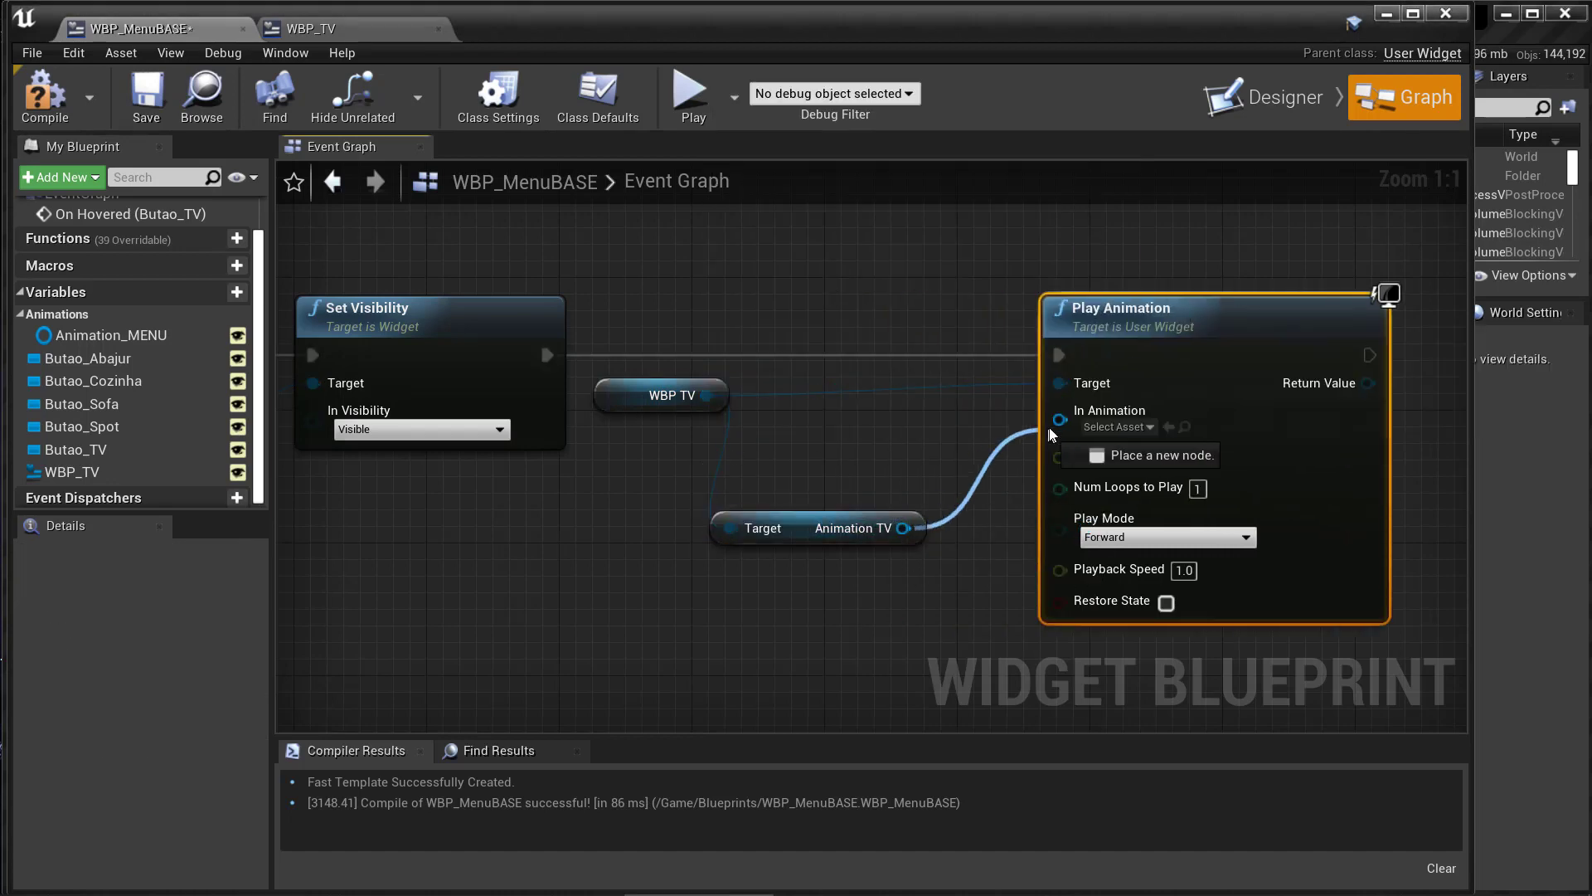
mouse_move(934, 544)
right_mouse_down()
mouse_move(692, 544)
mouse_move(608, 469)
right_mouse_up()
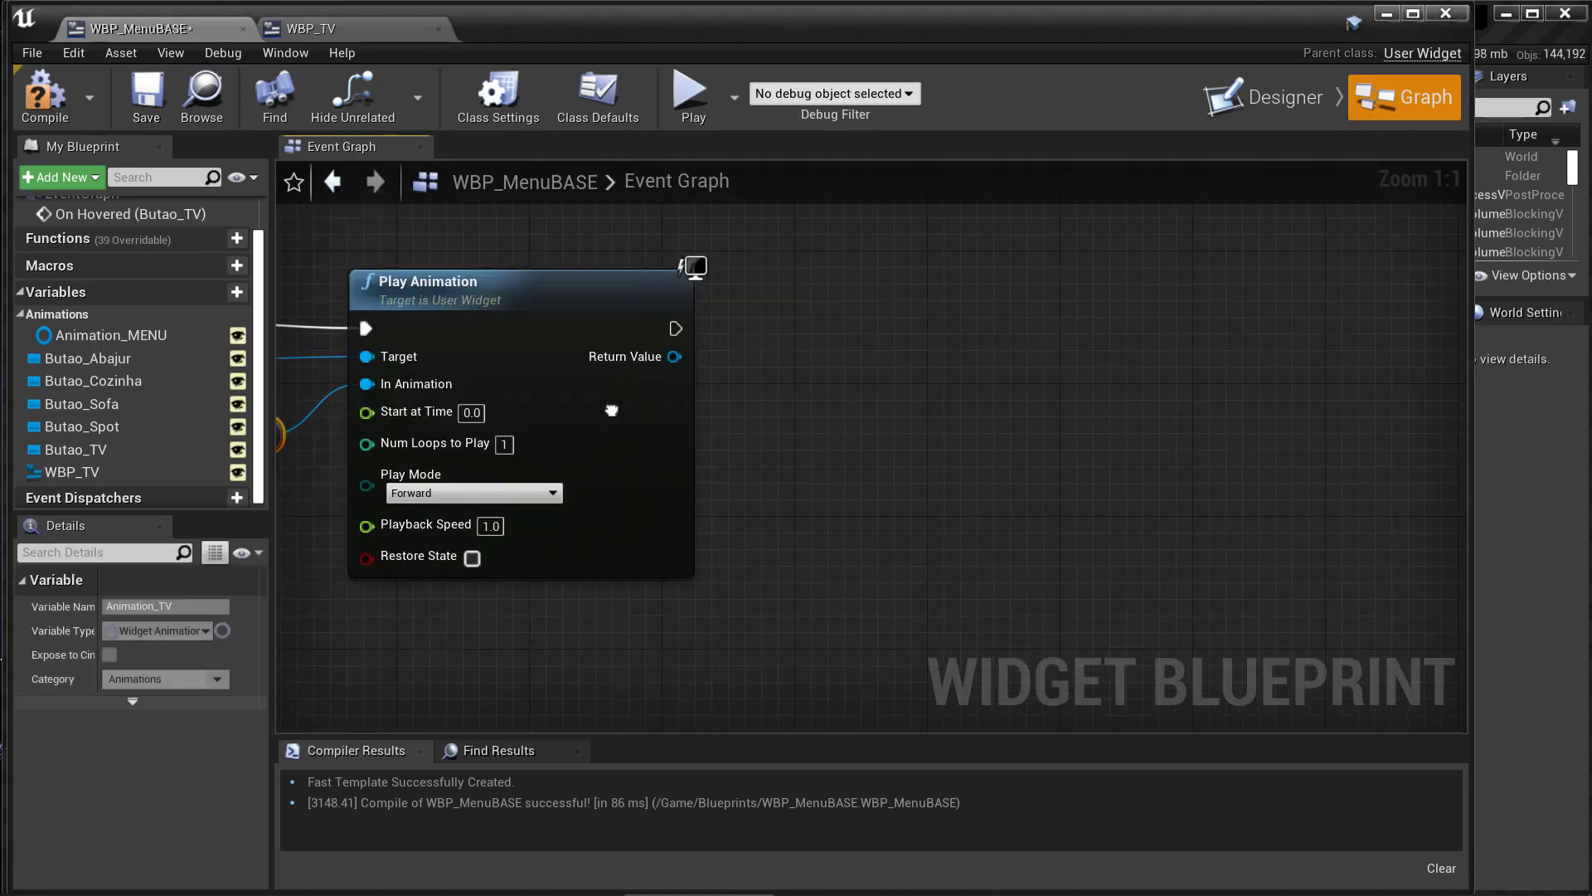
Step: Add a Set Is Enabled node targeting Butao_TV after Play Animation
left_click_drag(632, 348, 1001, 346)
type("isena")
key("Return")
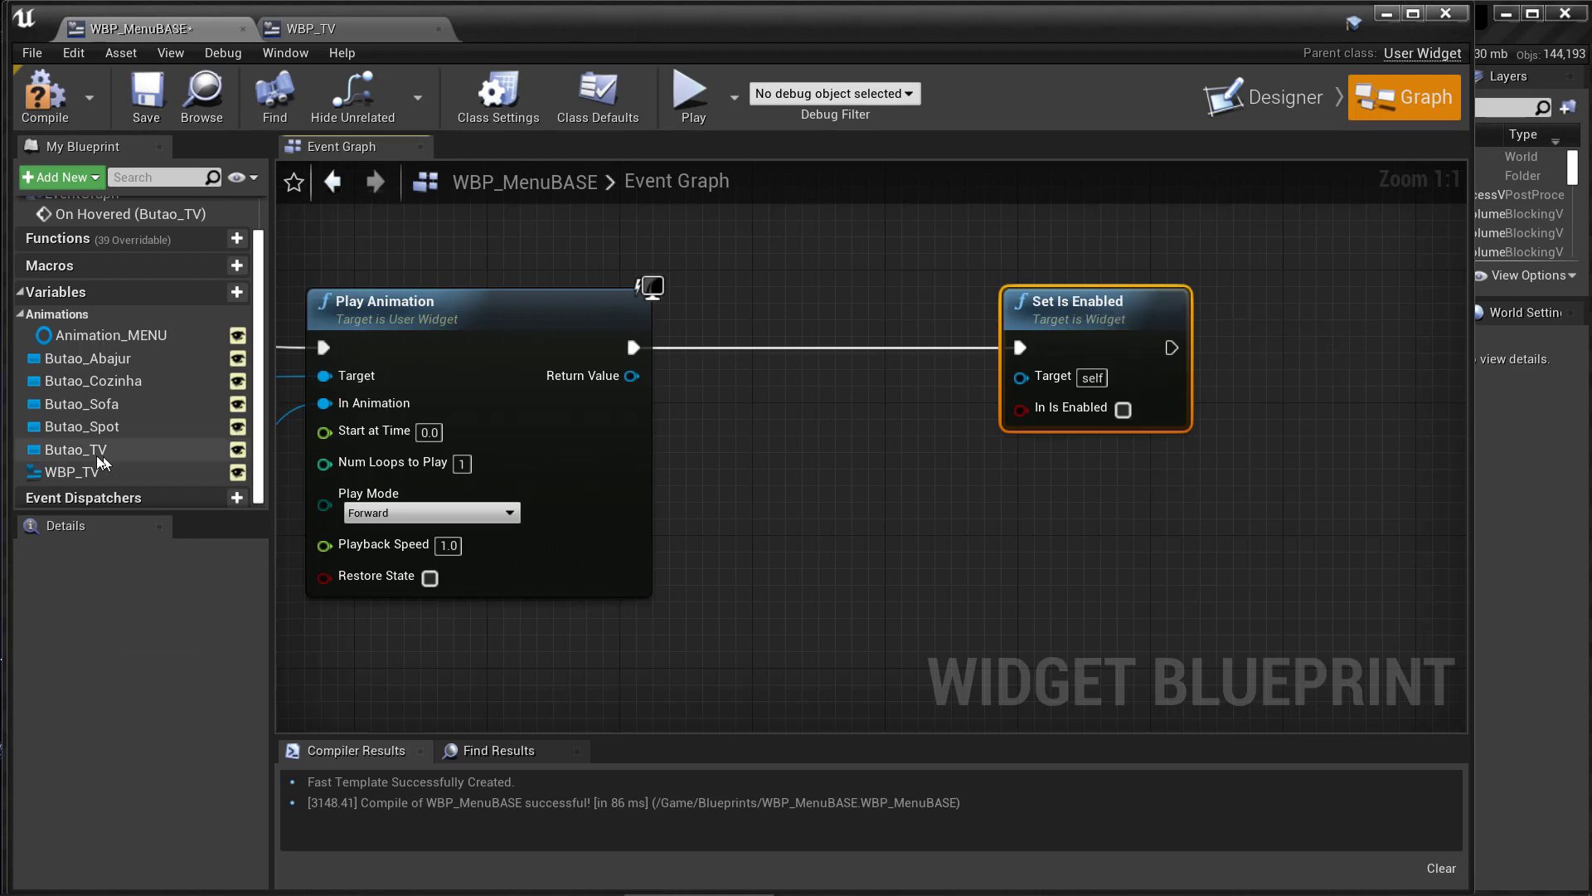
left_click_drag(76, 448, 1020, 381)
left_click_drag(780, 409, 773, 396)
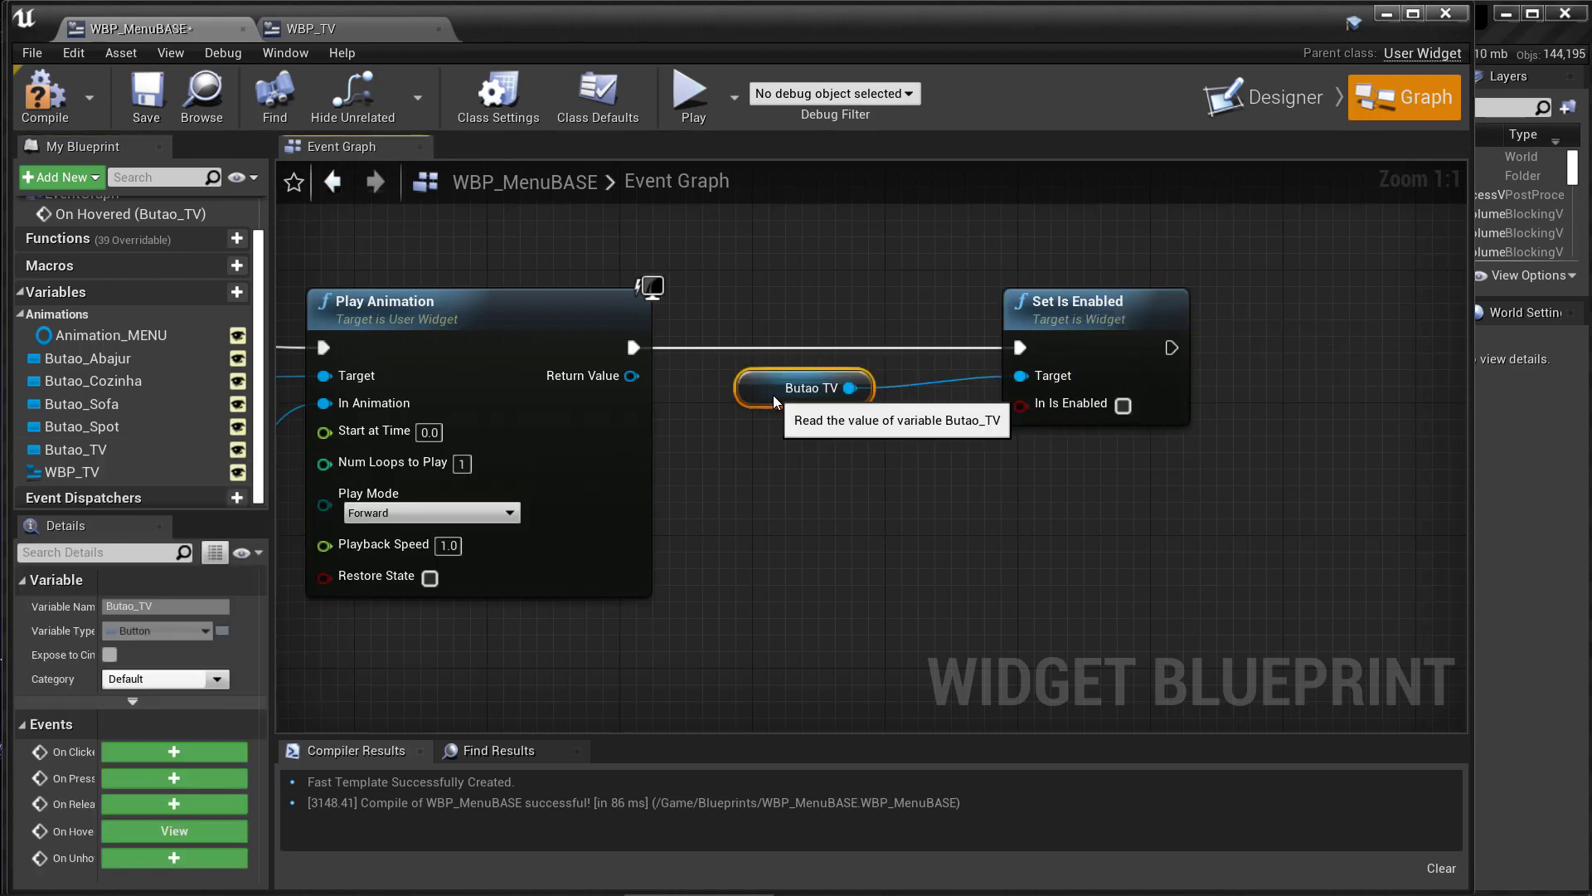
Step: Compile and save the menu blueprint, then return to the level editor
key("F7")
key("ctrl+s")
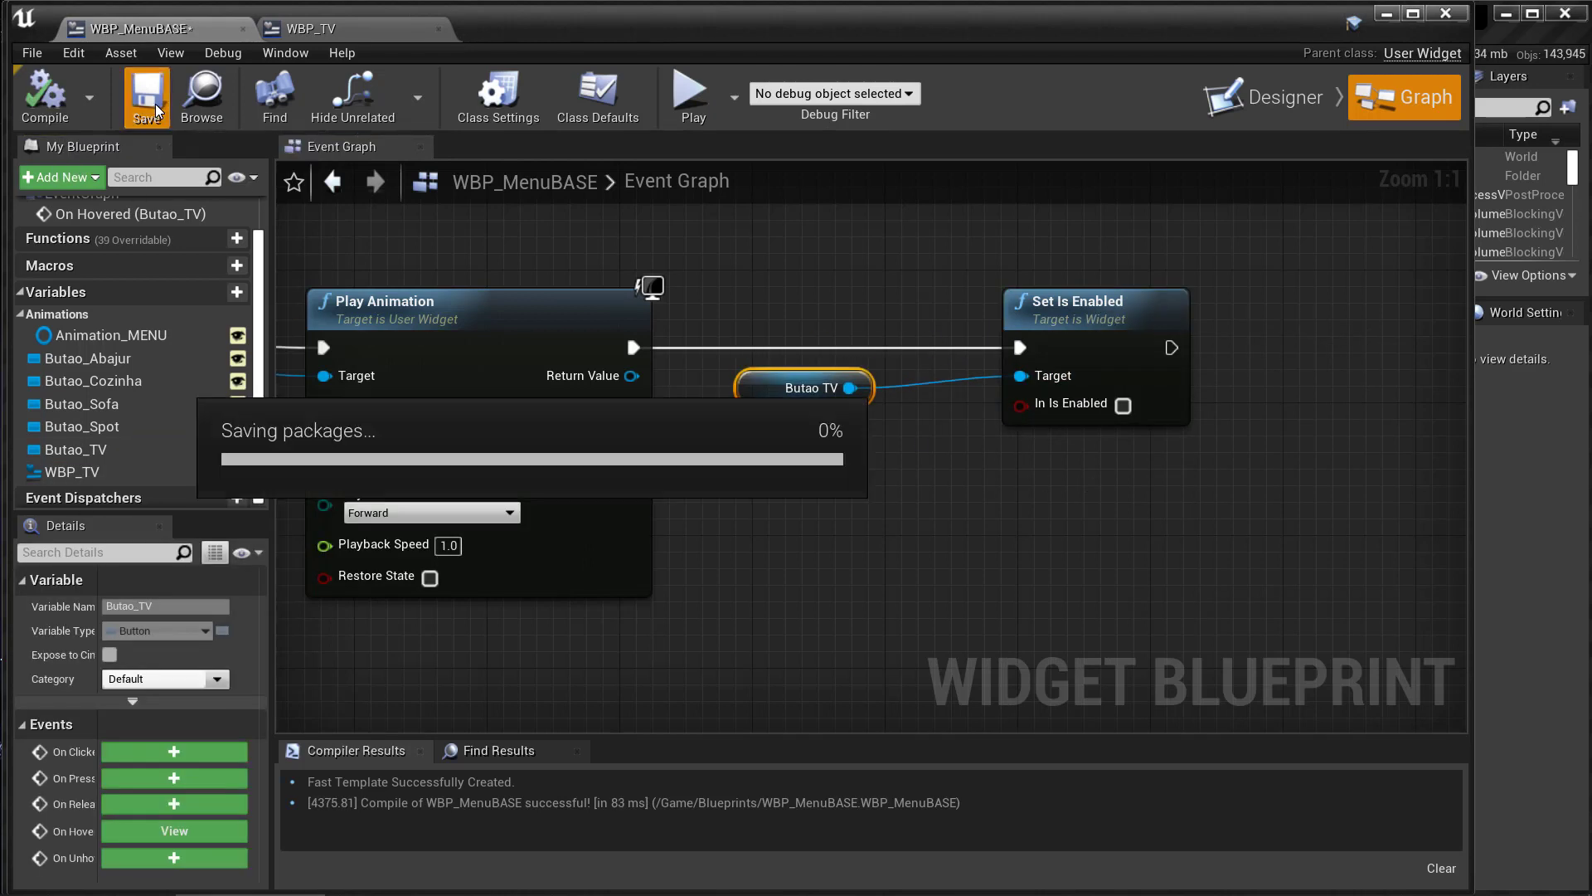
left_click(1385, 14)
Step: Play the level to test the hover menu, then stop the session
left_click(722, 347)
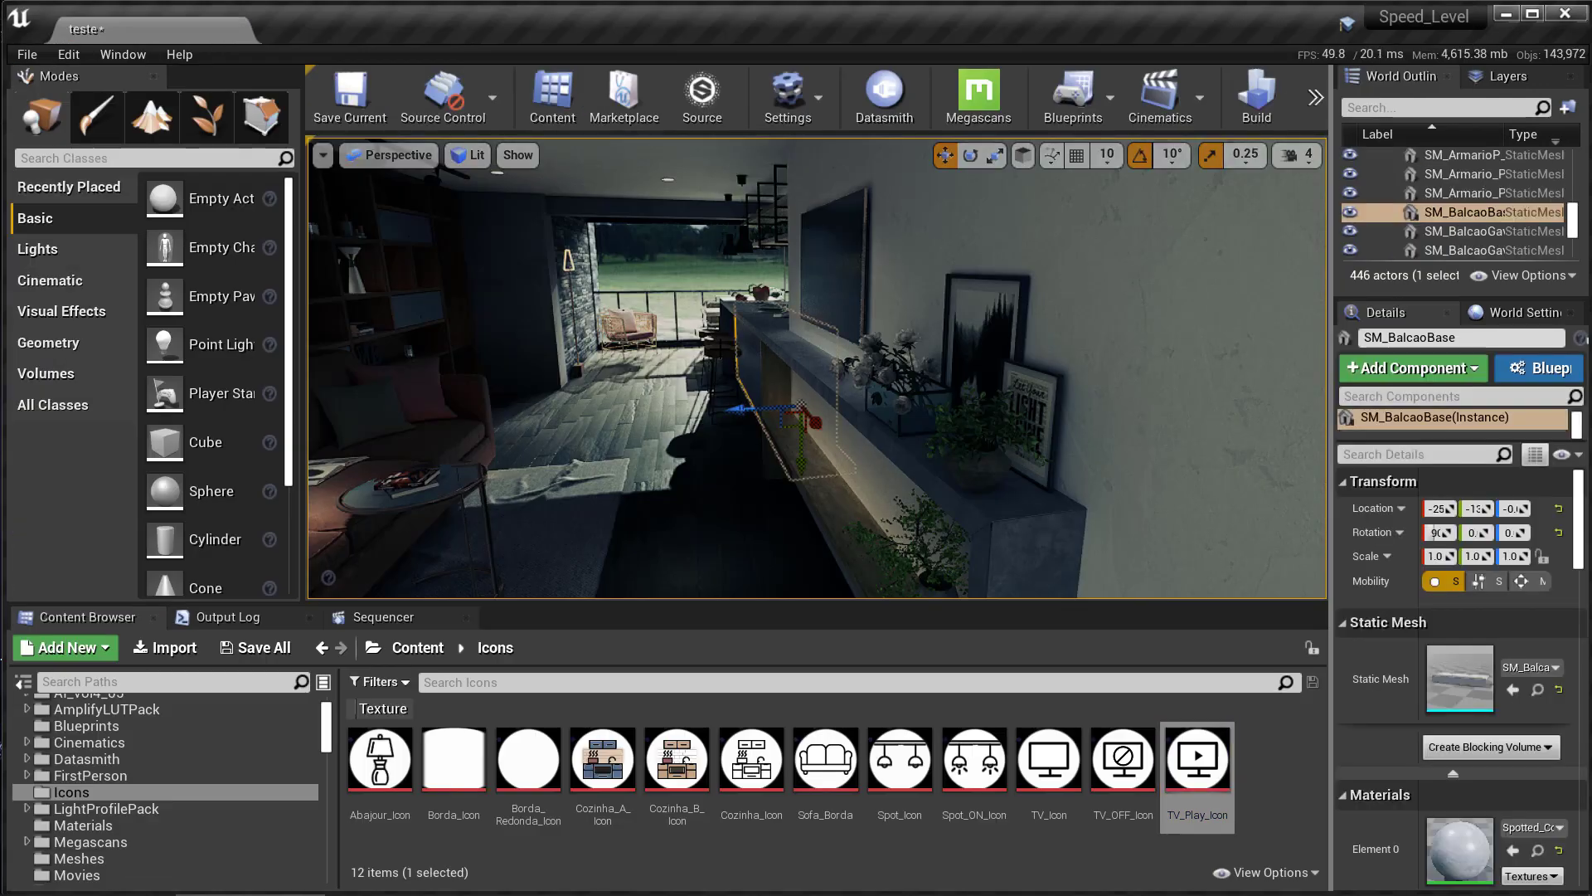
key("alt+p")
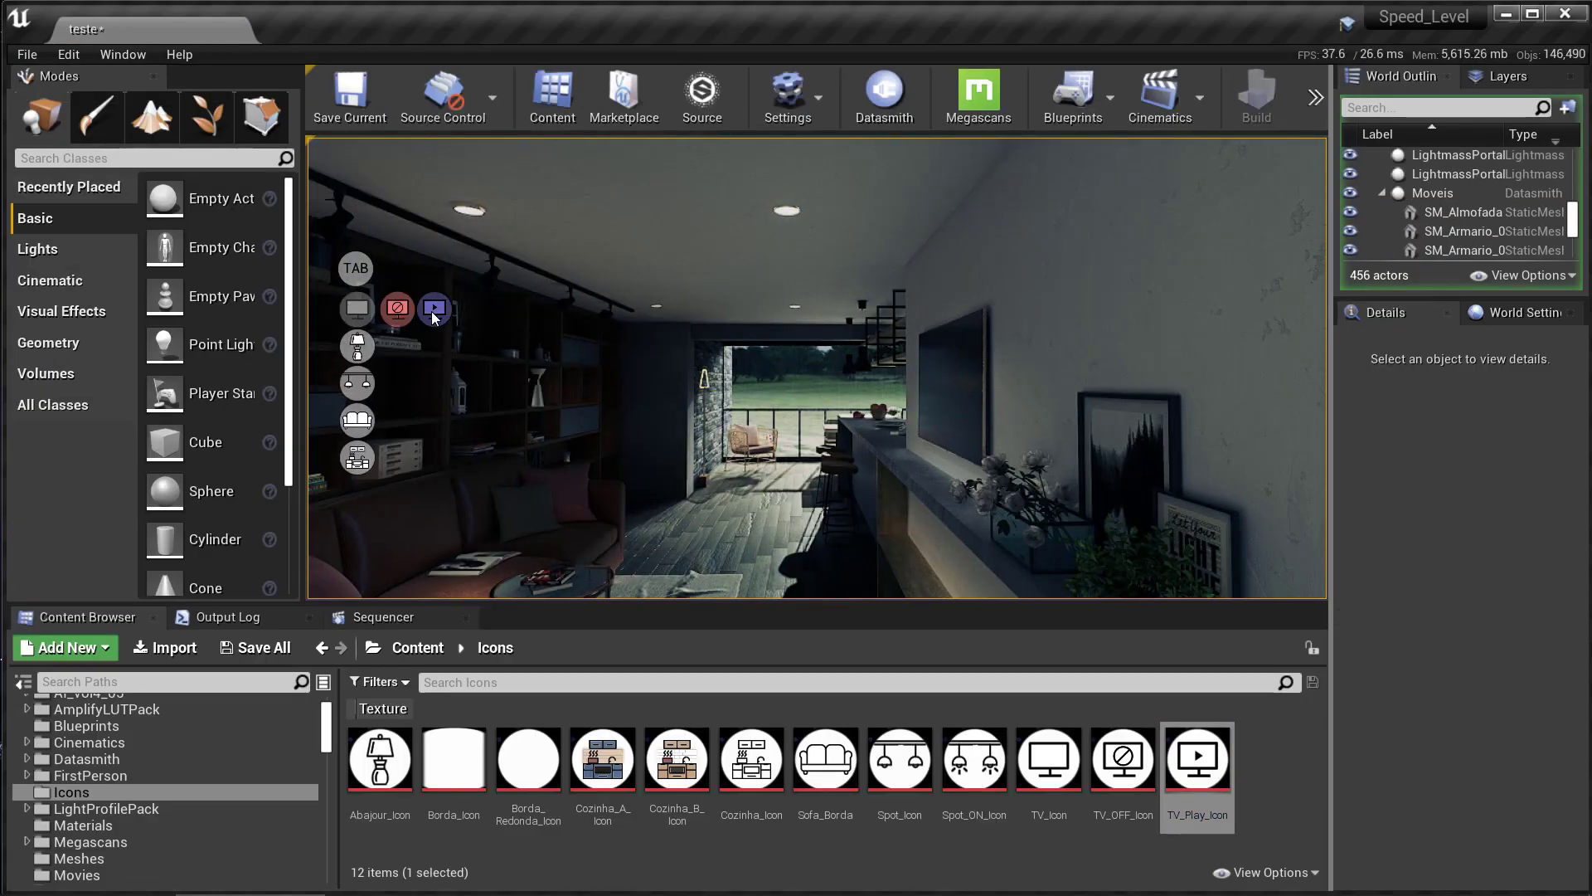
left_click(424, 315)
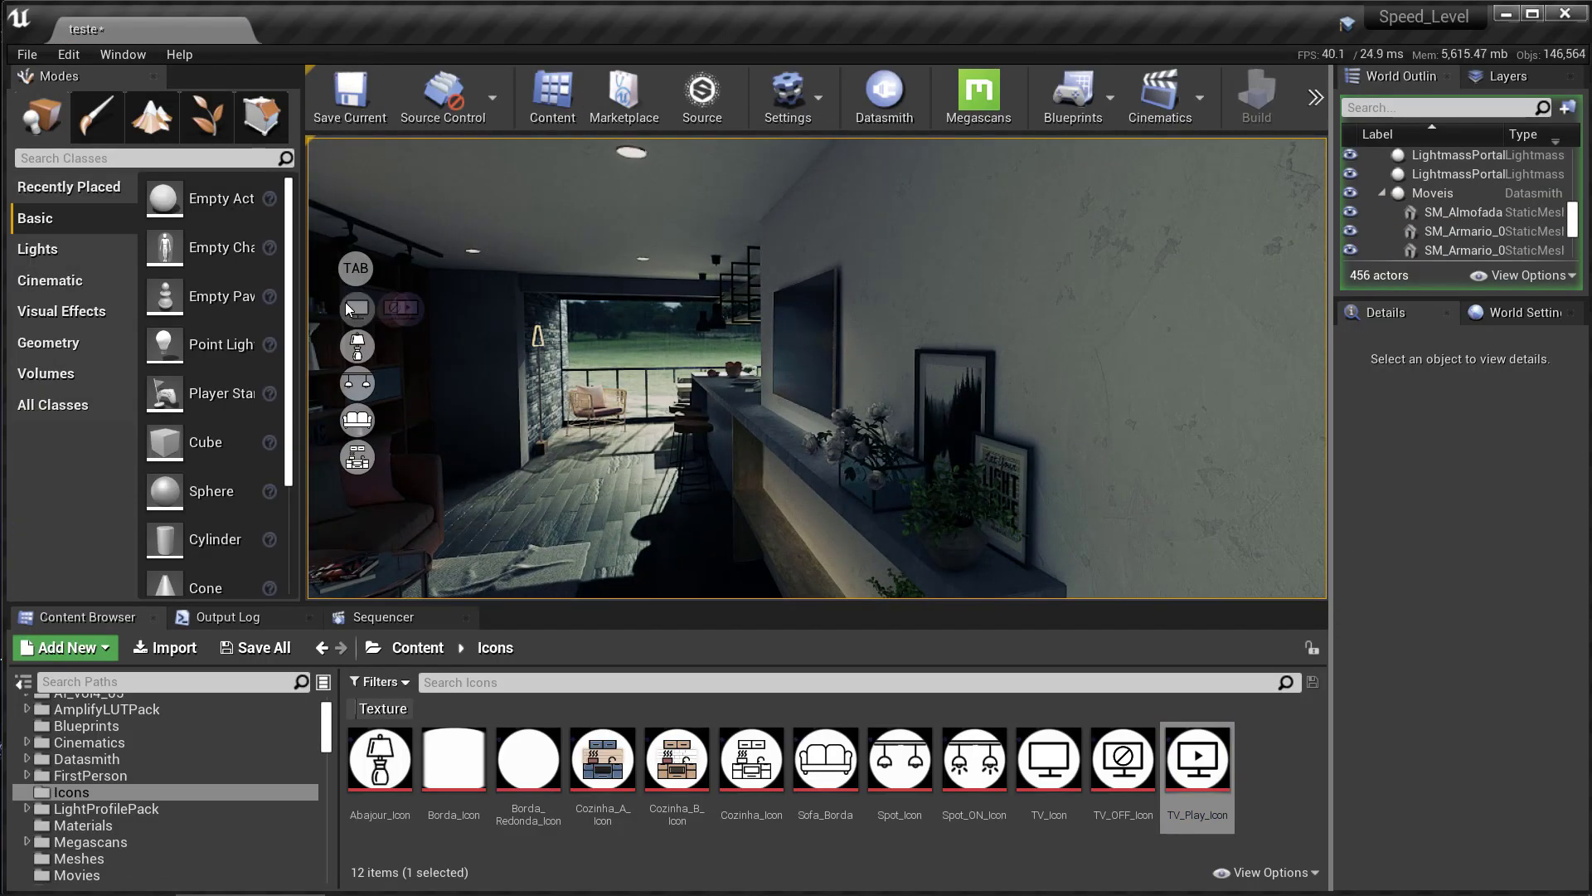
key("Escape")
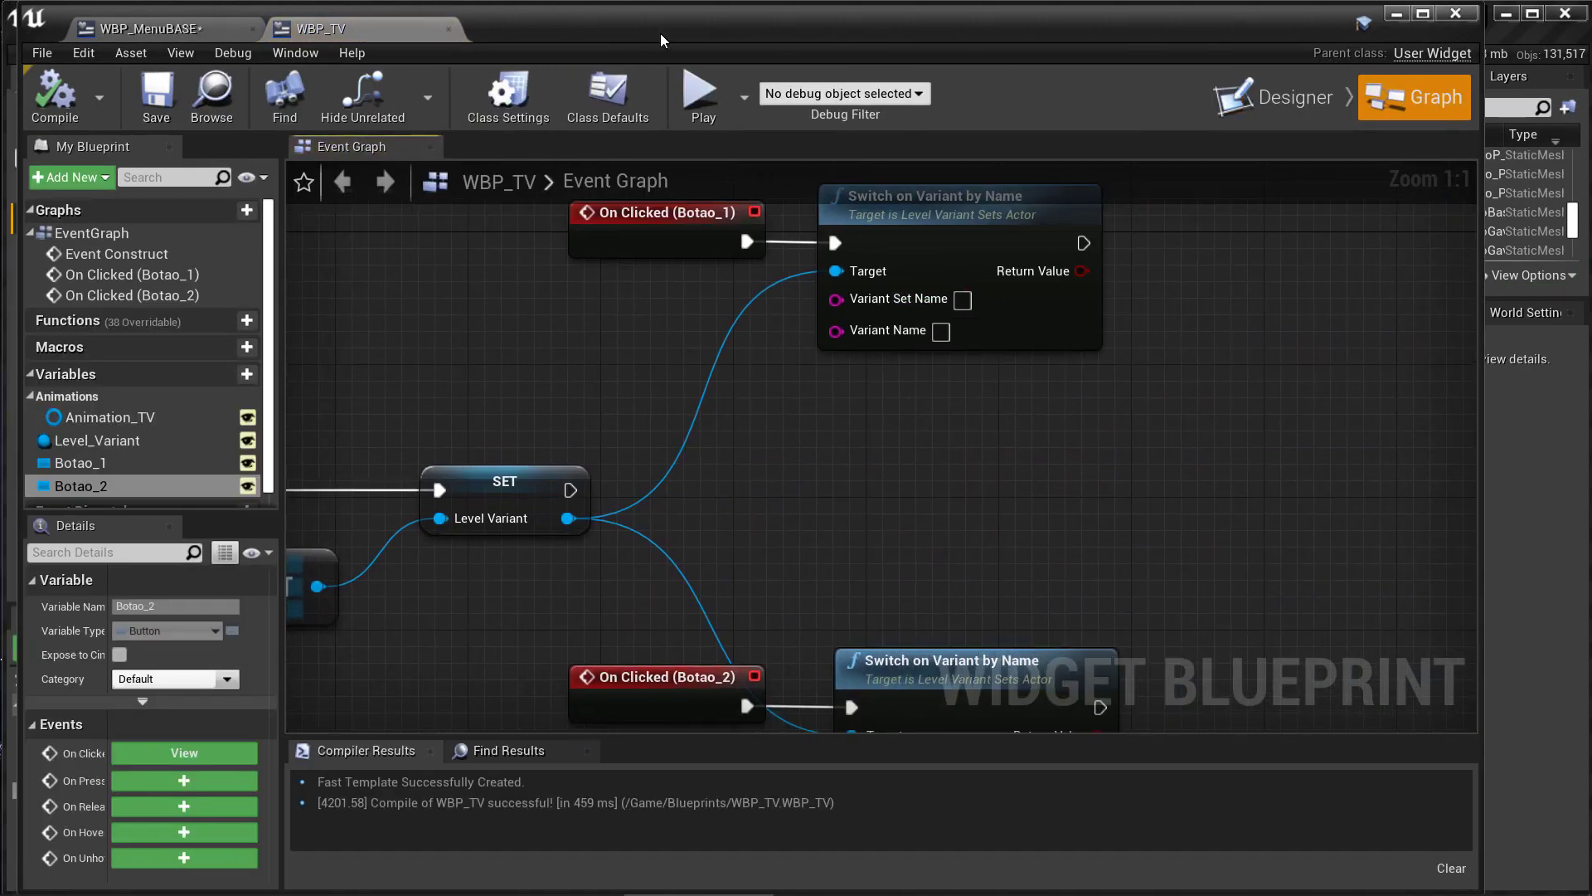
Step: In WBP_TV, make the button clicks switch the TV variant set to TV_OFF and TV_ON
double_click(660, 34)
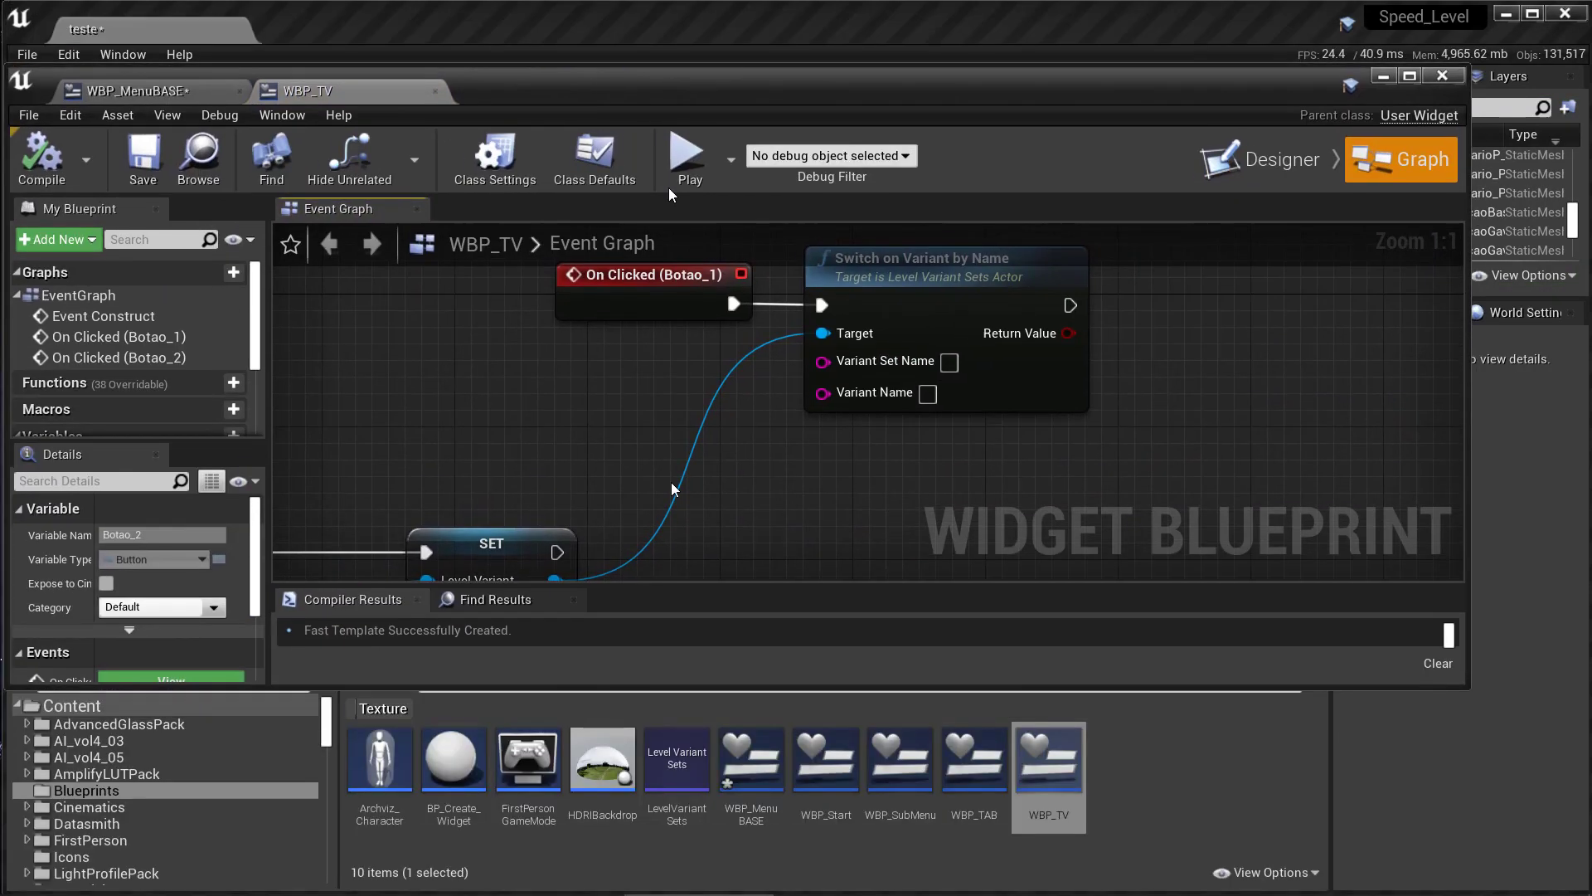
double_click(655, 720)
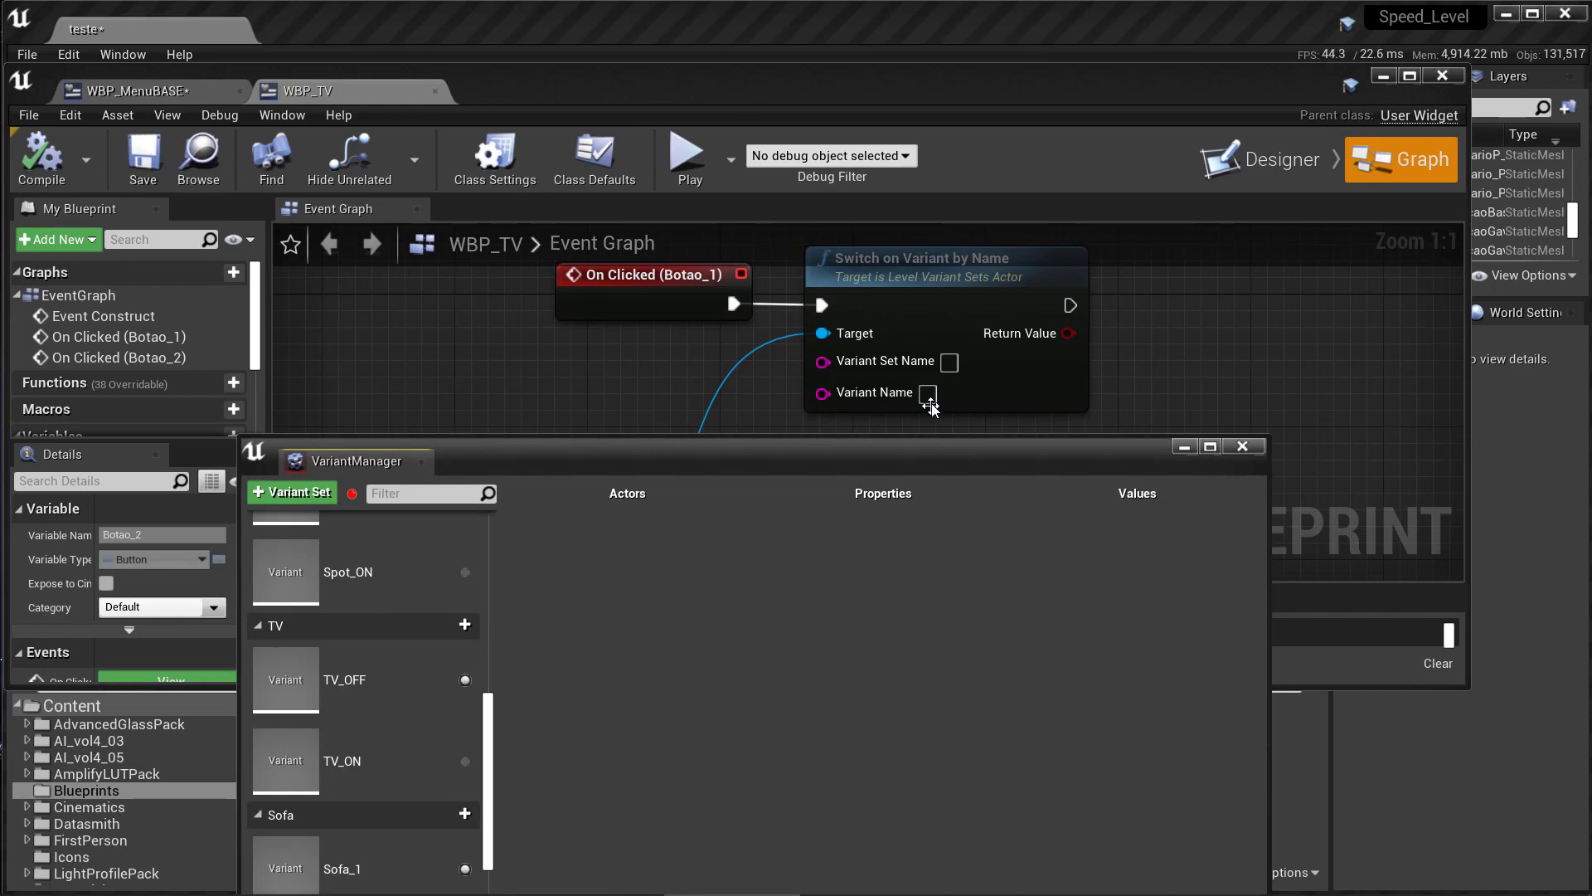
left_click(950, 361)
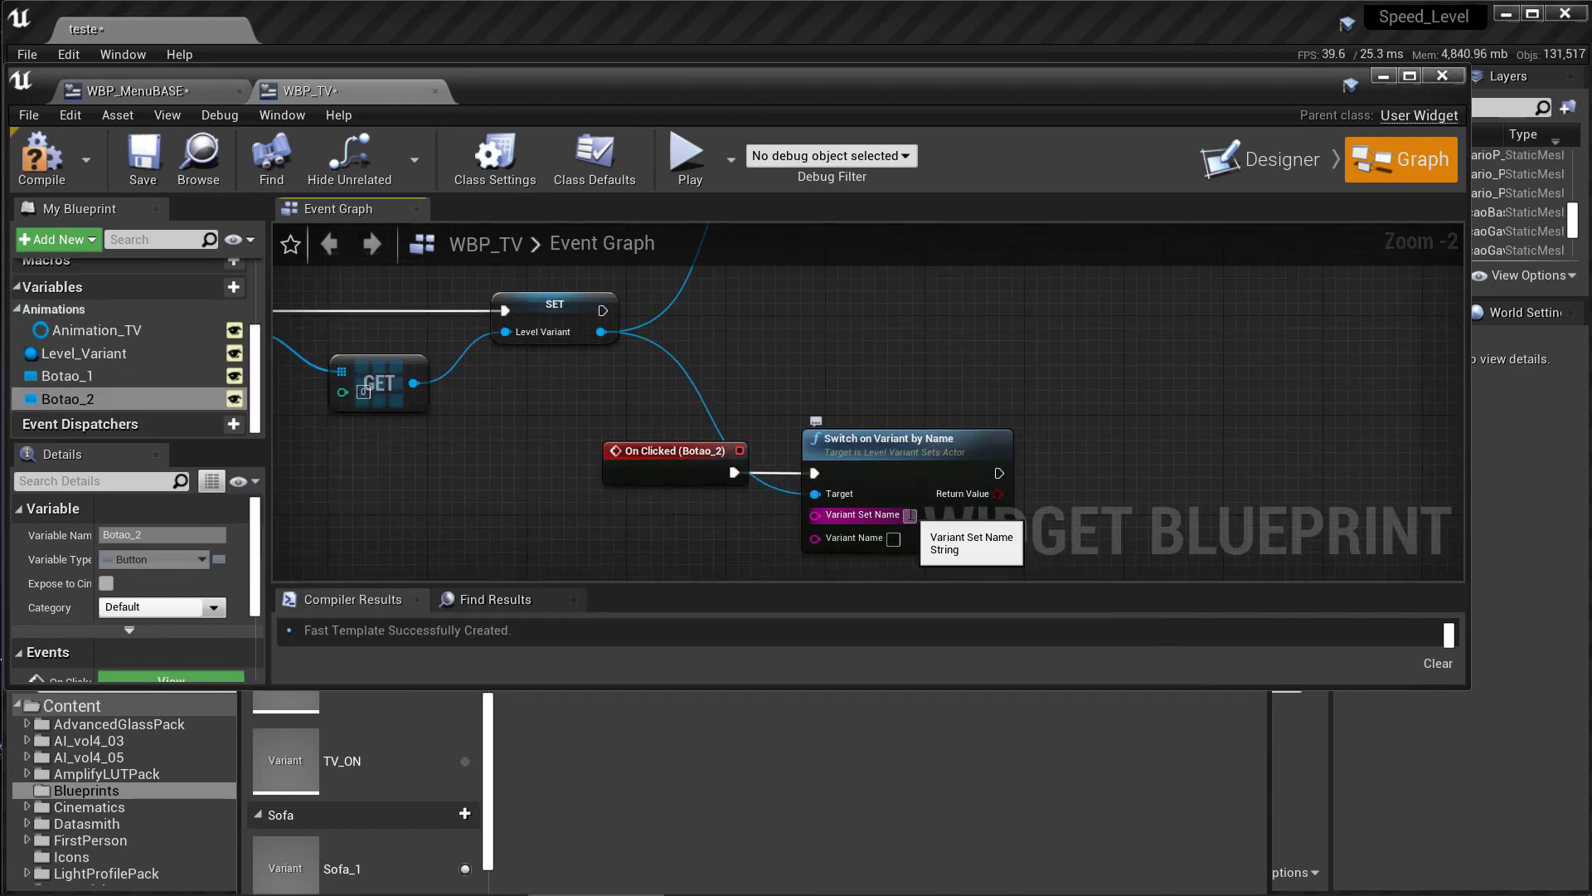
scroll(863, 406, "up", 2)
right_click(888, 455)
left_click(343, 680)
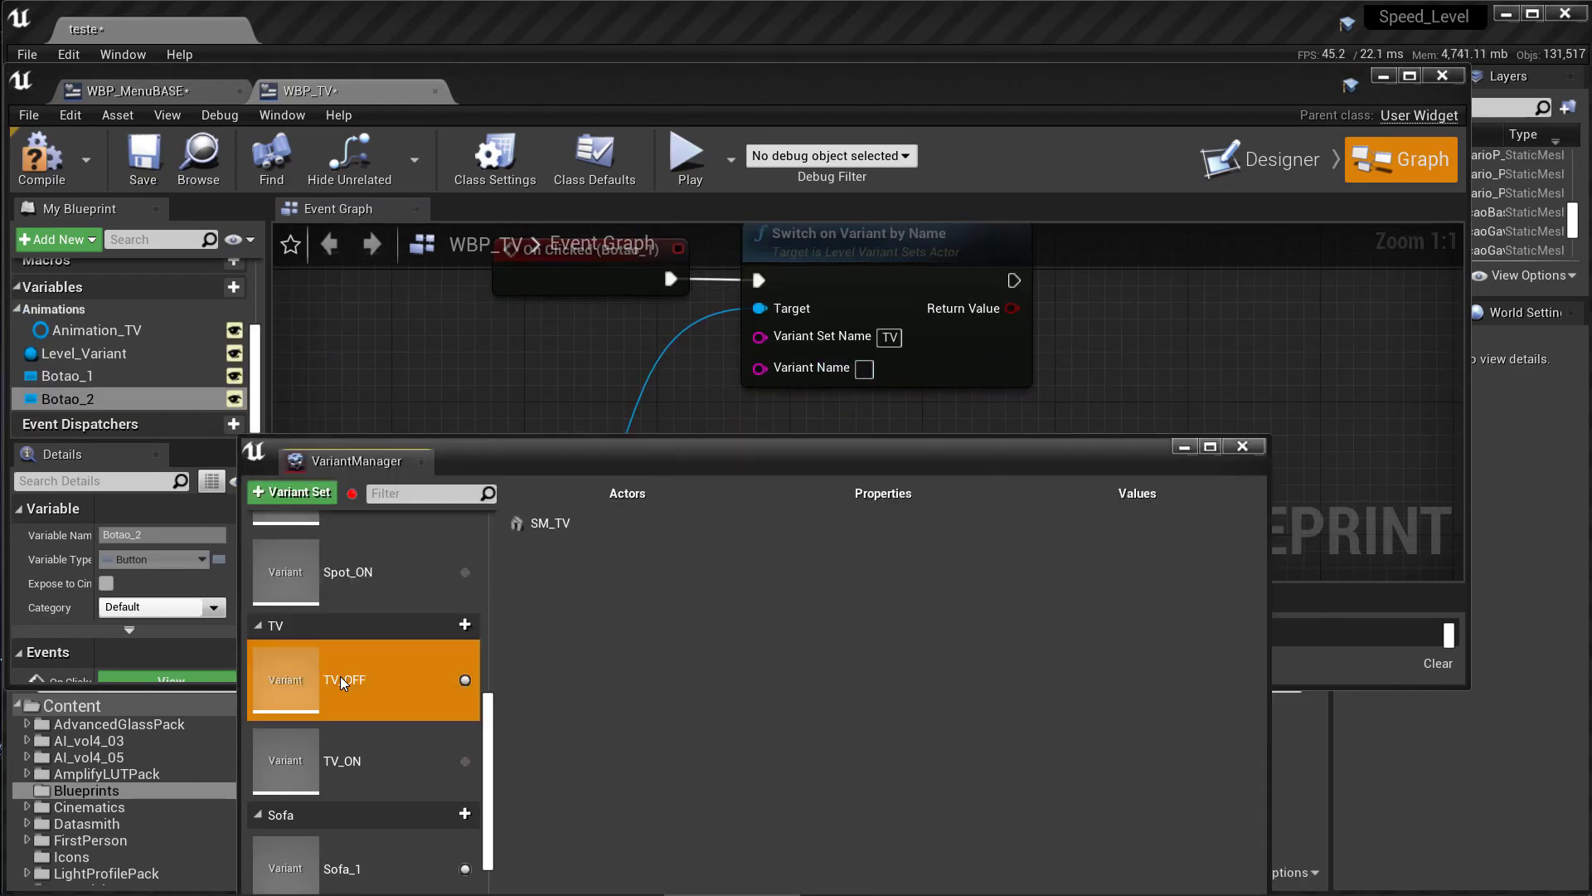
left_click(867, 367)
right_click_drag(867, 367, 815, 485)
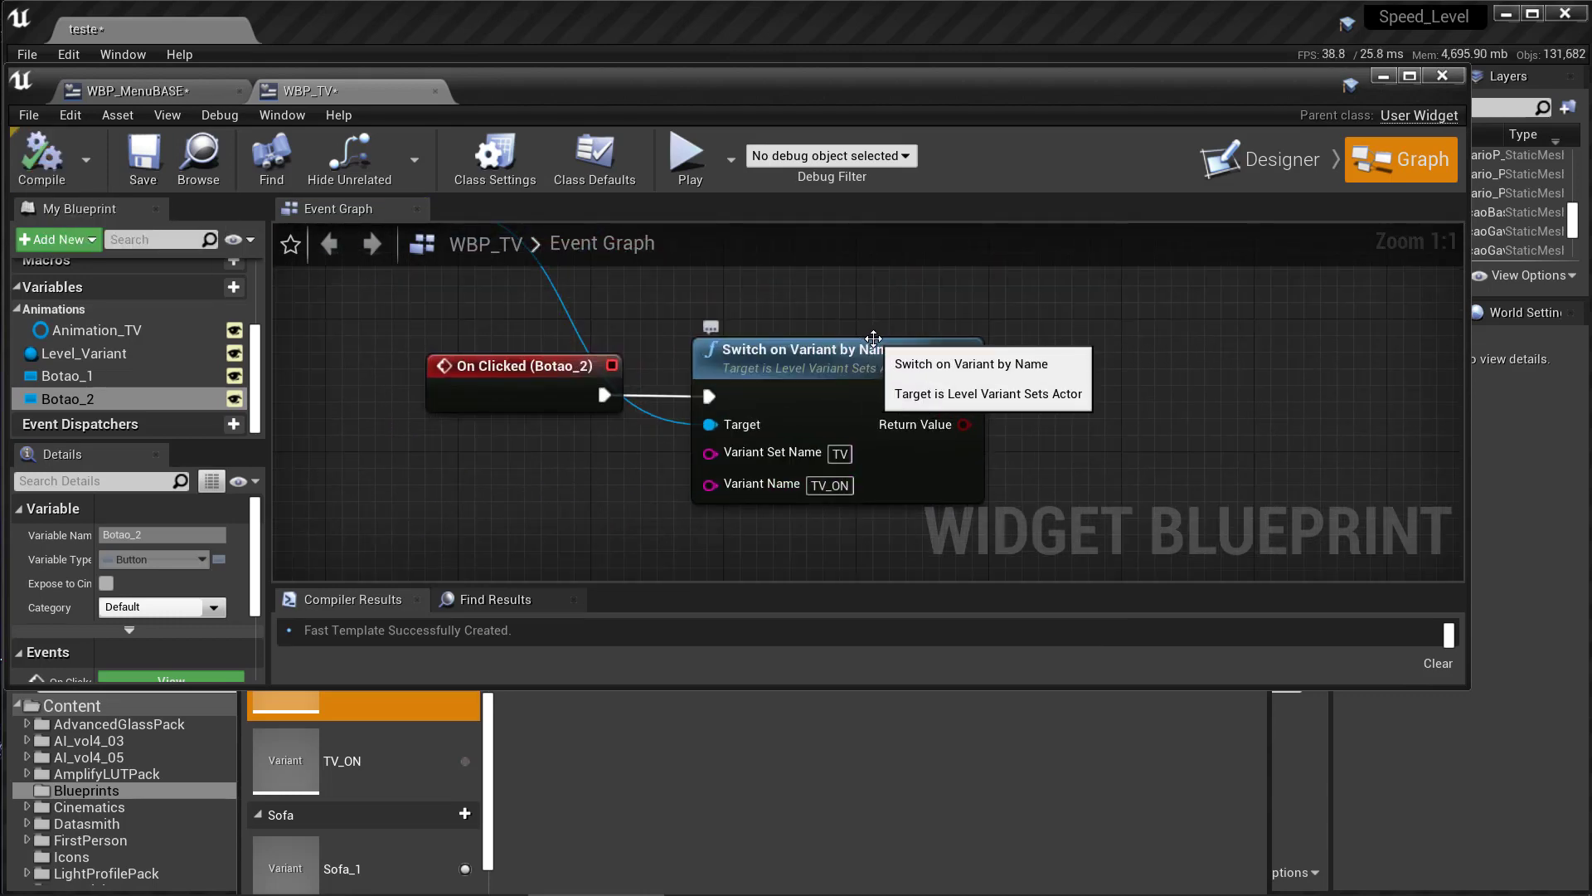
left_click(1383, 79)
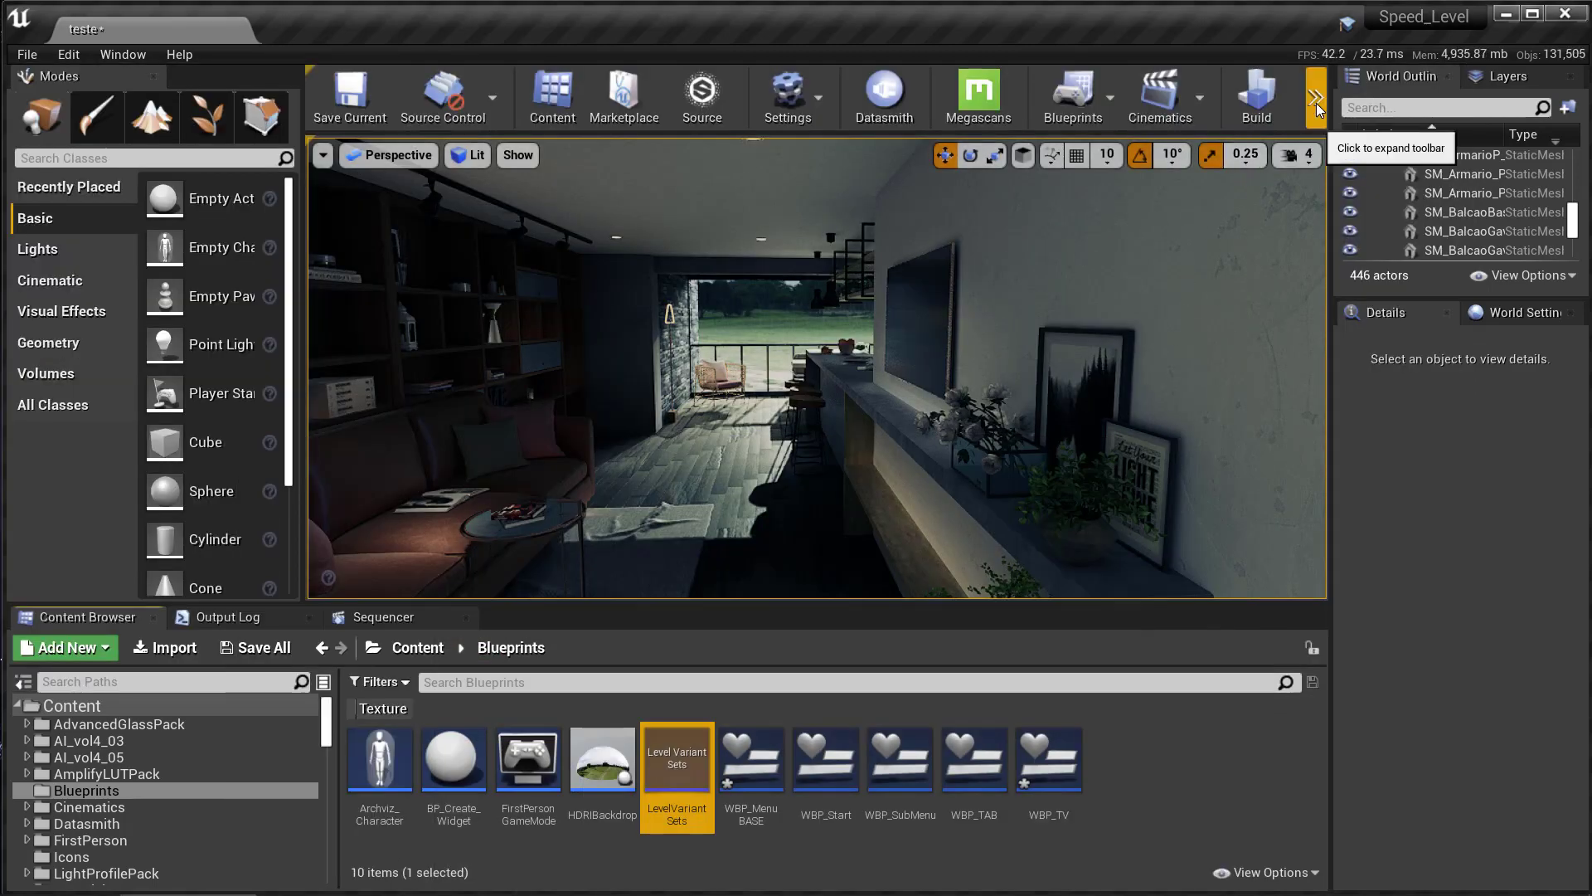
Step: Test the level as a standalone game, then reopen WBP_TV's event graph
left_click(1318, 108)
mouse_move(1368, 207)
left_click(1111, 307)
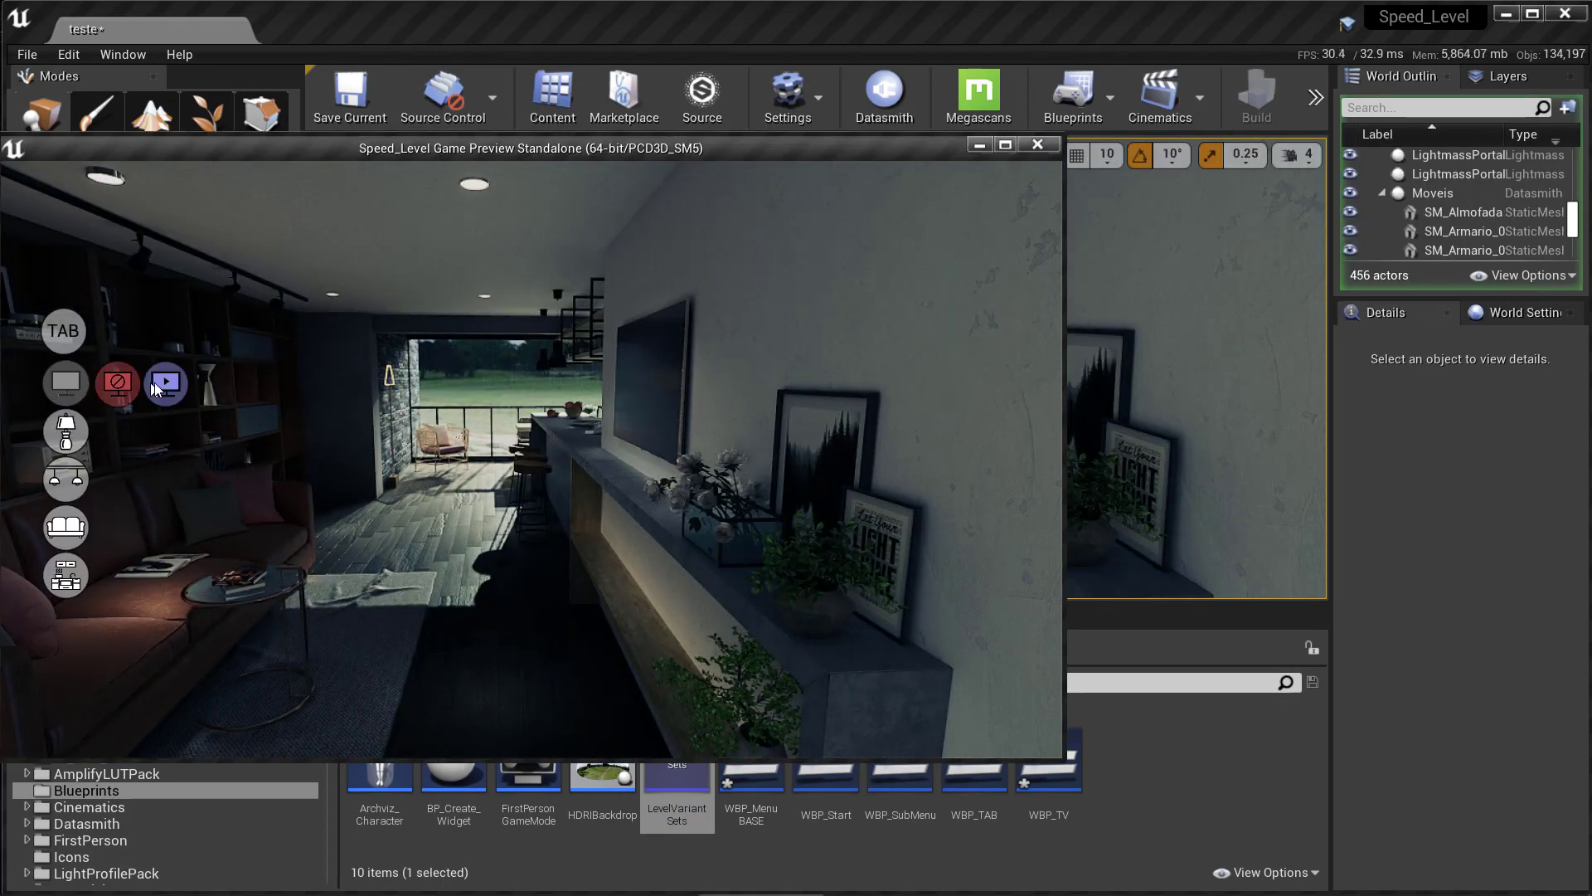
key("Escape")
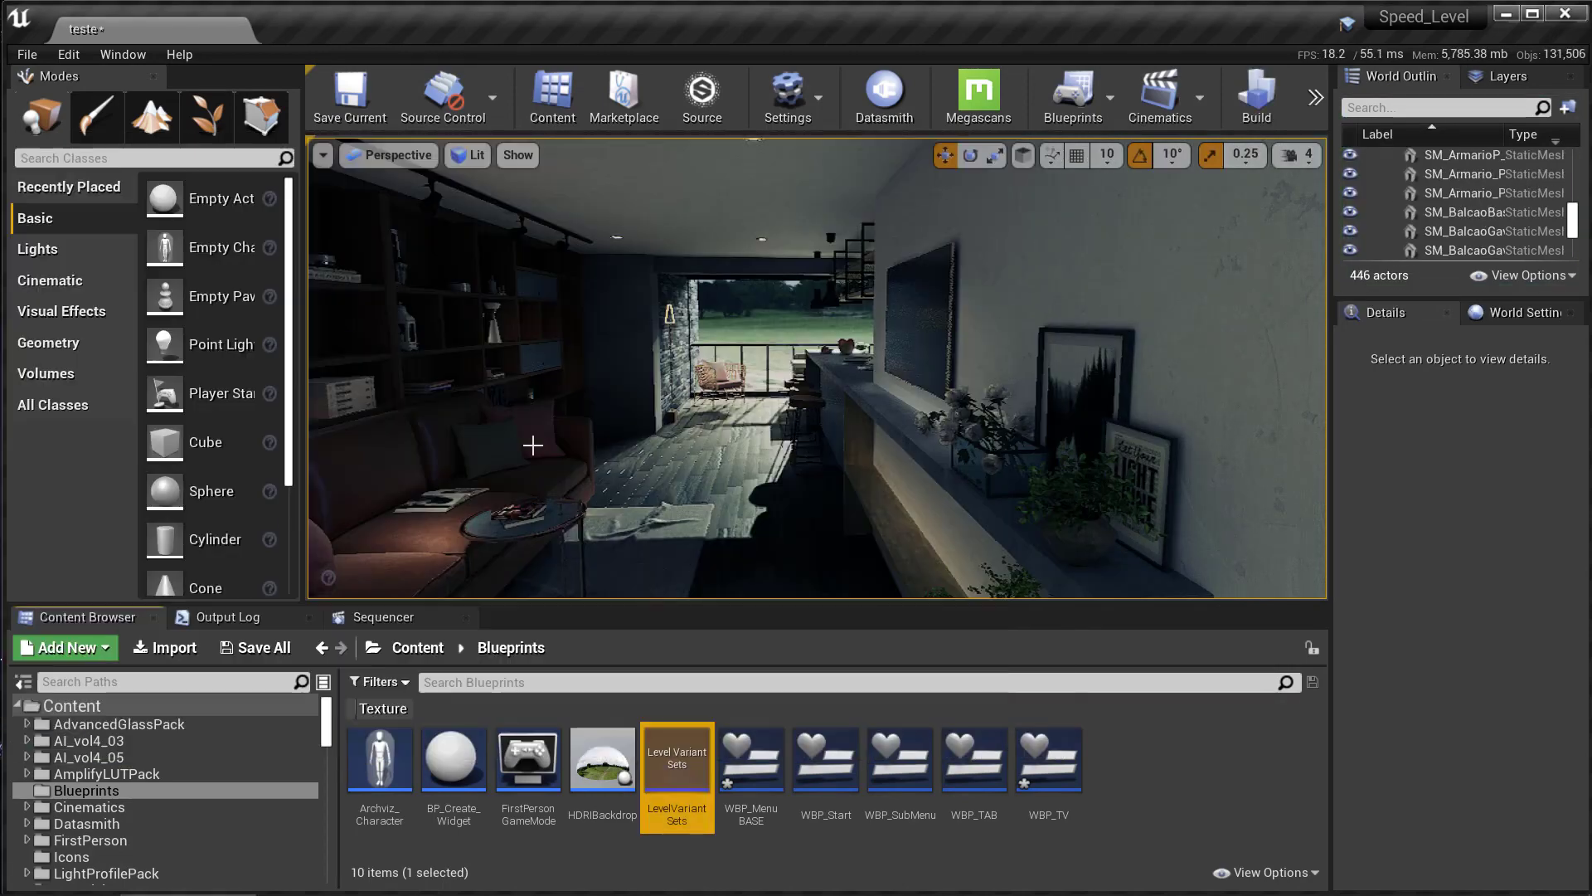
double_click(1049, 767)
scroll(663, 439, "down", 3)
right_click_drag(663, 439, 706, 489)
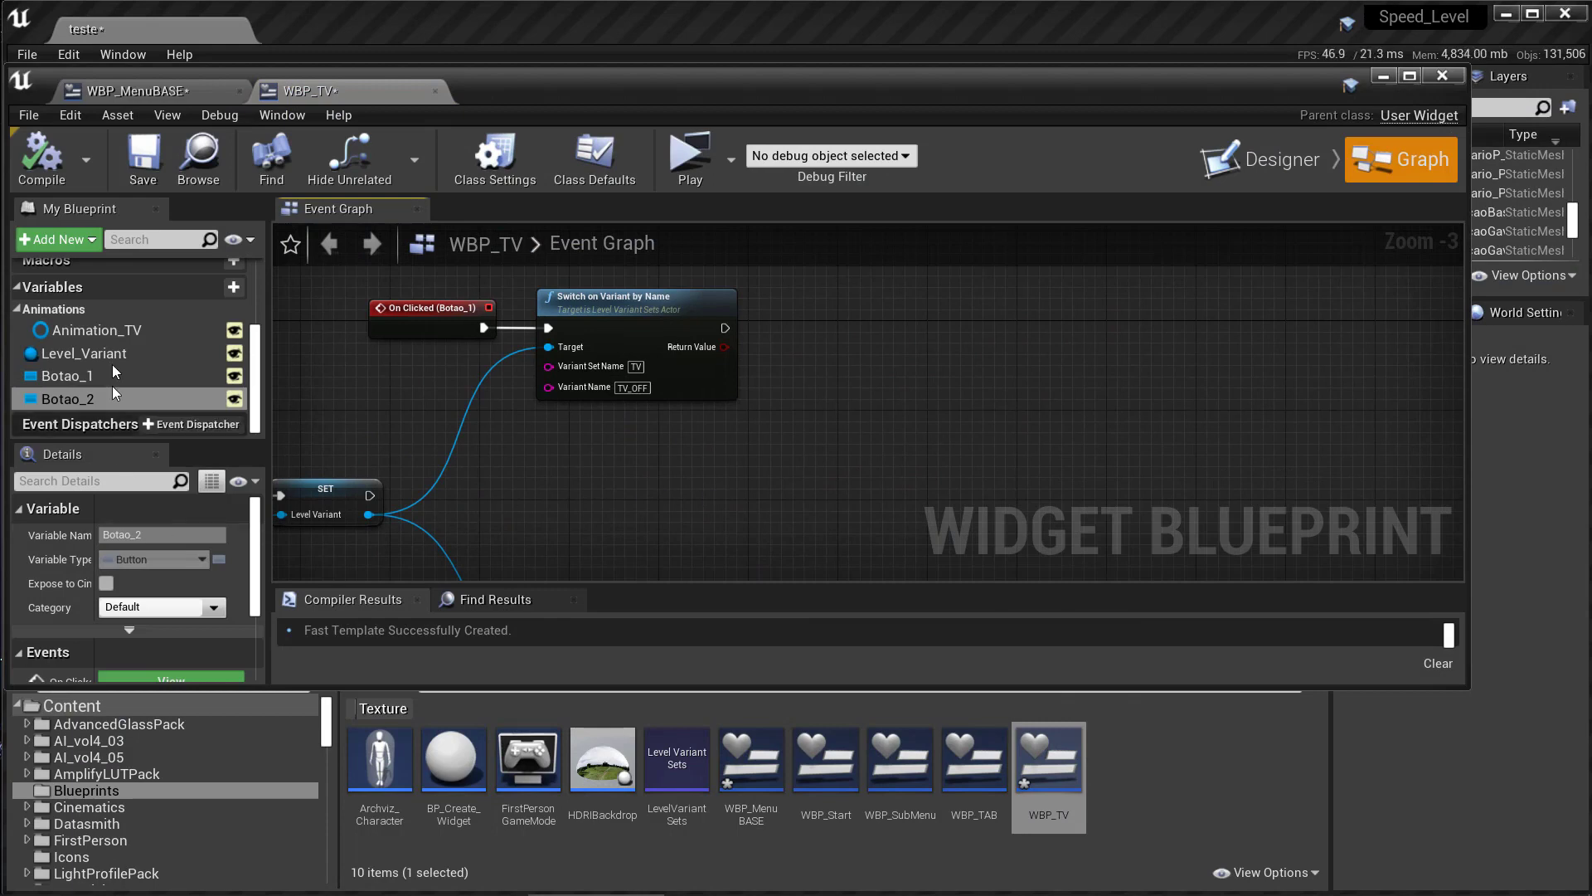
Step: Create a Media variable of type Media Player reference with default Video_TV
left_click(214, 311)
type("Media")
key("Return")
left_click(172, 559)
type("med")
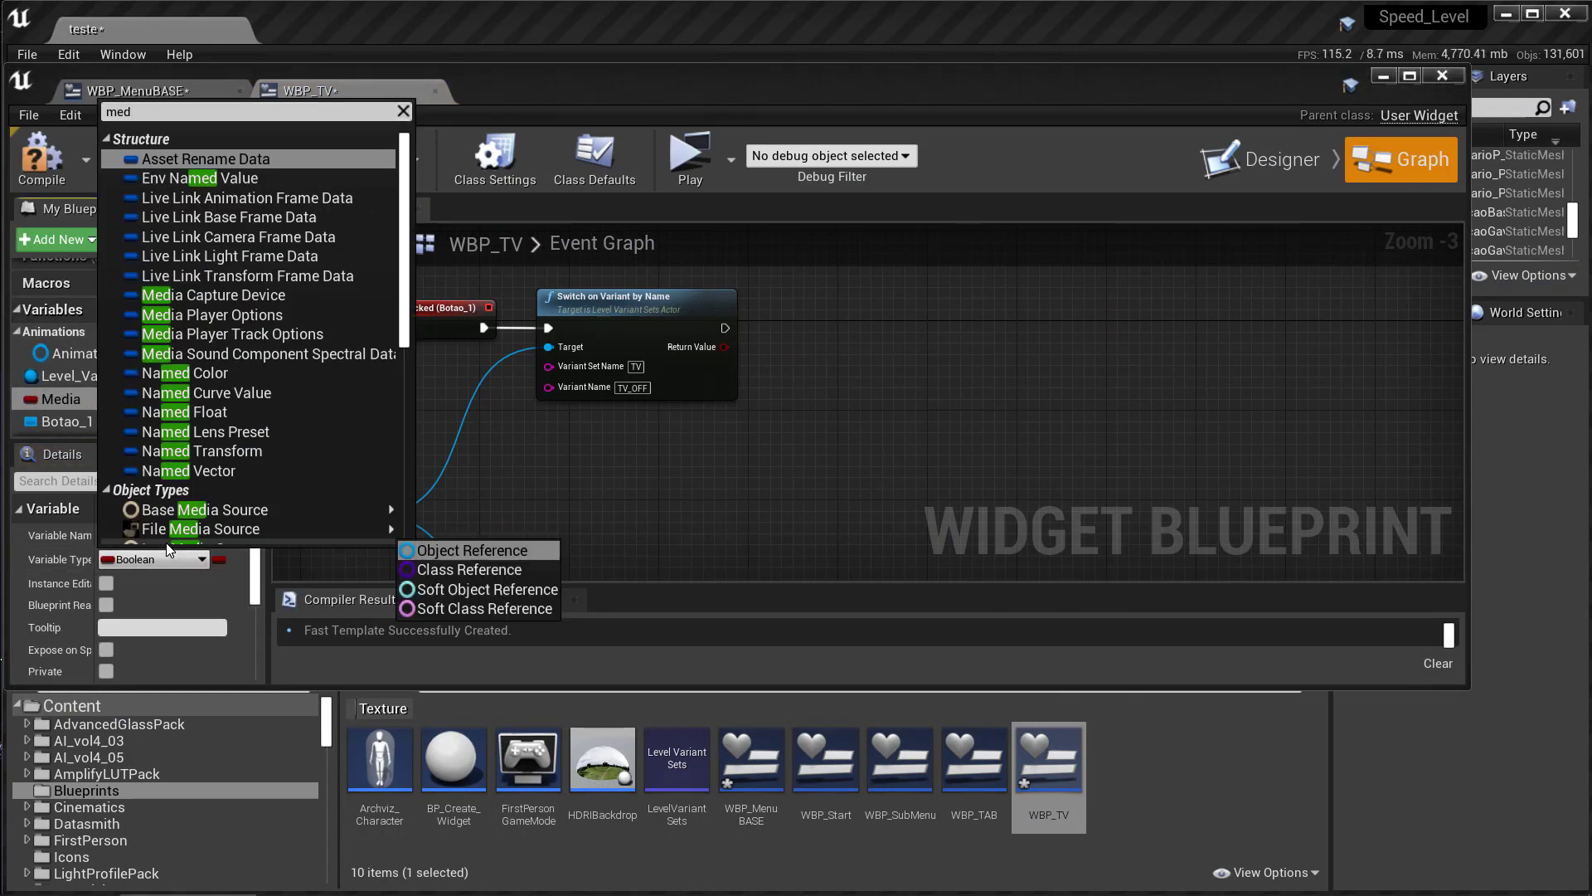
mouse_move(218, 407)
left_click(471, 404)
left_click(41, 158)
left_click(203, 615)
left_click(249, 332)
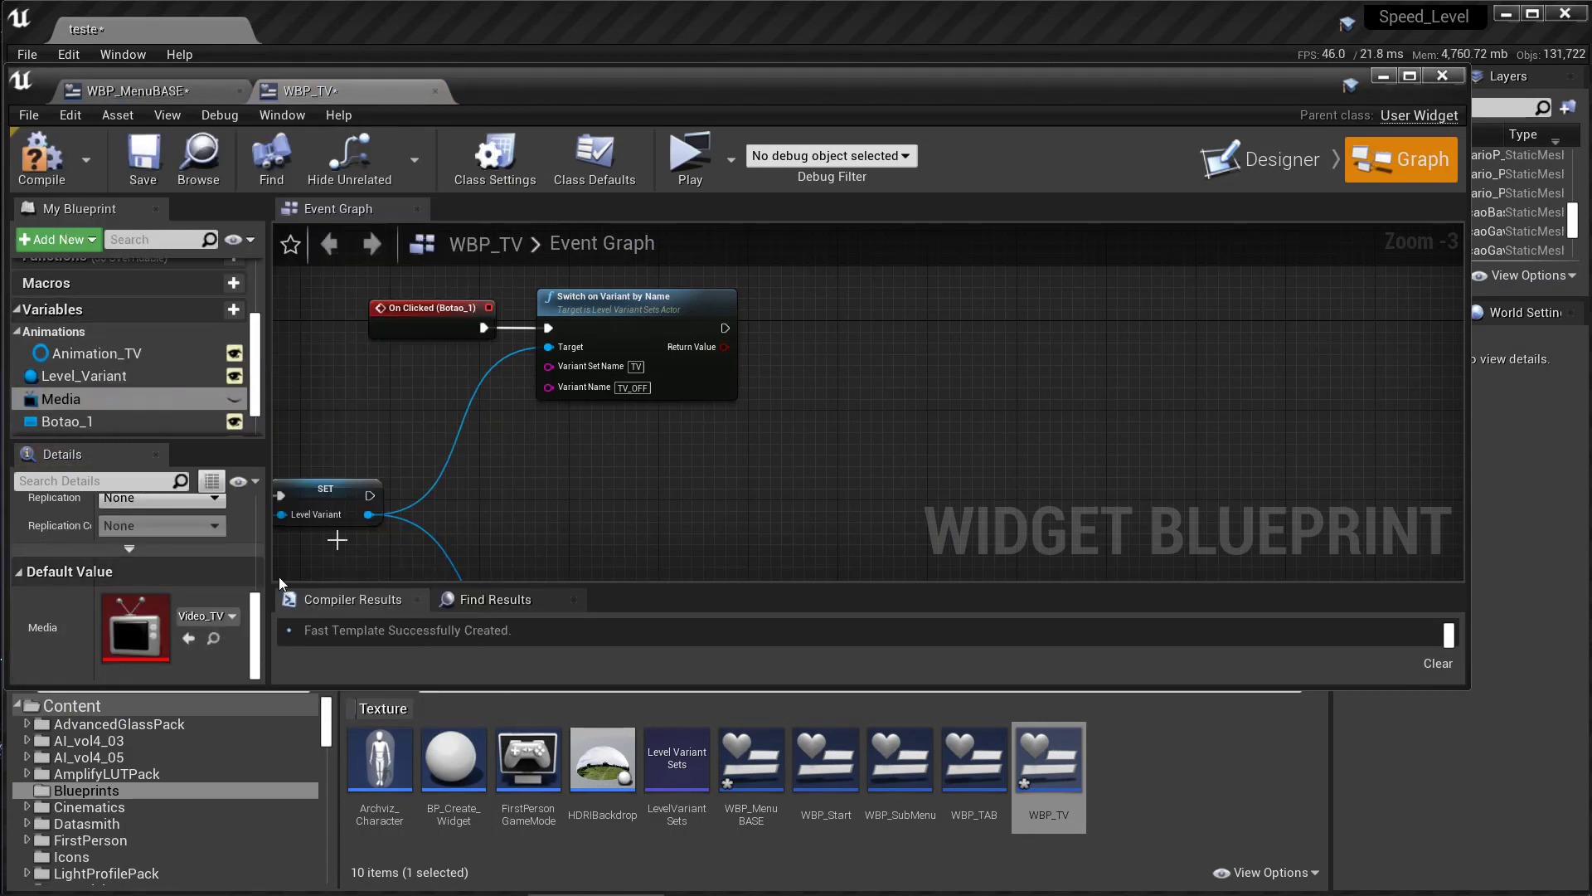
Step: Place a Media getter and wire it into a Pause node
left_click_drag(60, 398, 854, 387, "ctrl")
right_click_drag(700, 485, 595, 516)
right_click(854, 423)
type("play")
mouse_move(777, 418)
left_mouse_down()
mouse_move(834, 383)
mouse_move(817, 443)
left_mouse_up()
type("play")
left_click(905, 782)
key("ctrl+z")
type("paus")
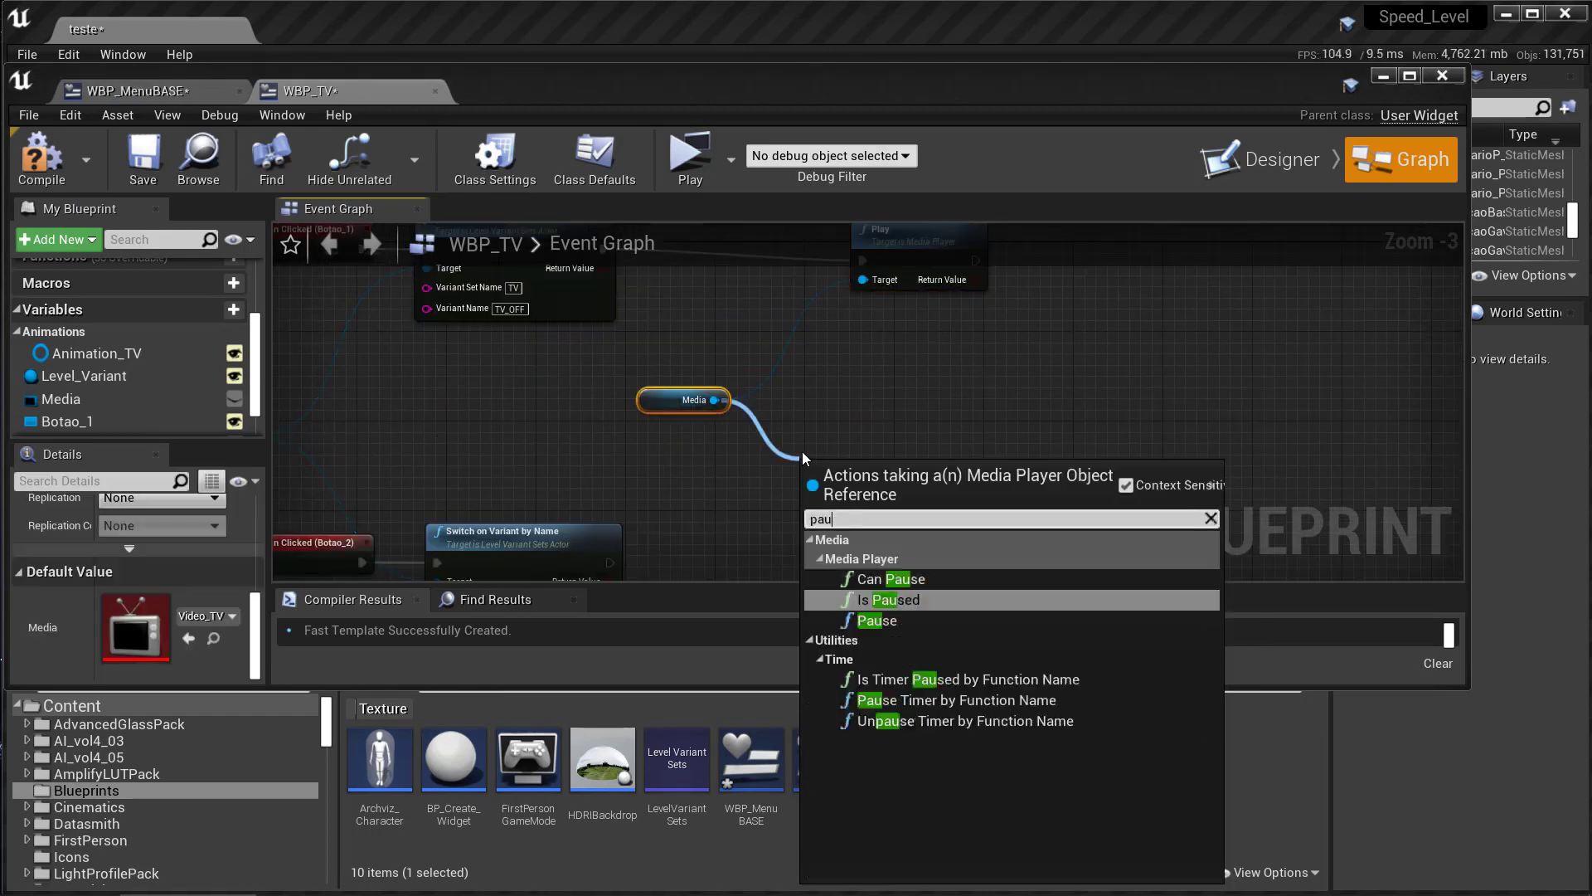
left_click(916, 597)
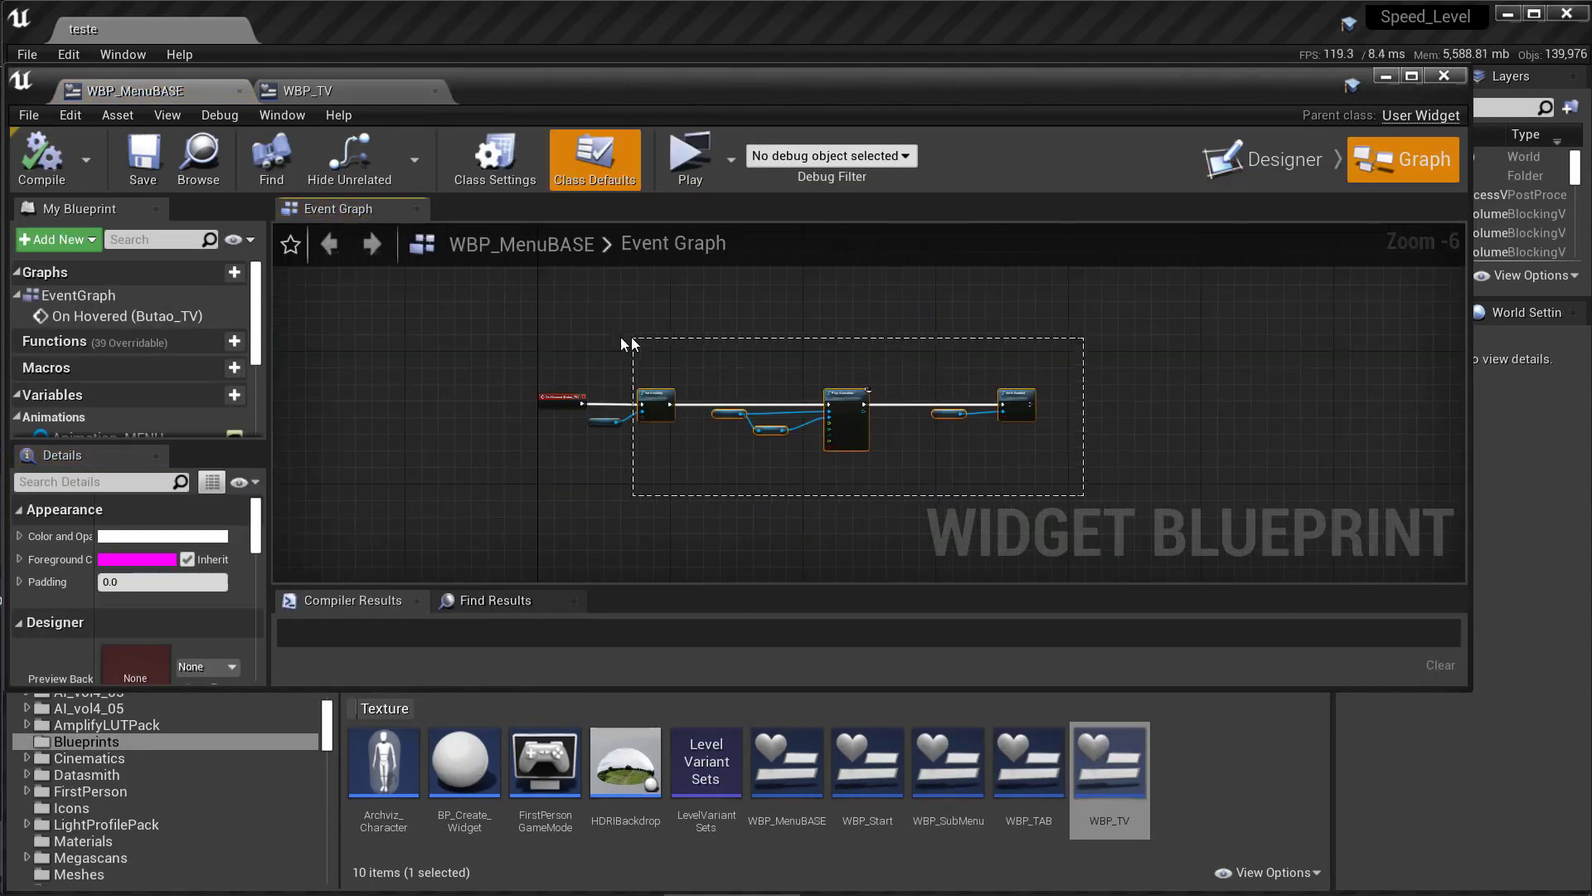
Step: Rename the menu hover comment to 'Open Sub Menu' and tint it green
type("Open Sub Menu")
left_click(162, 602)
left_click(448, 838)
scroll(750, 412, "down", 3)
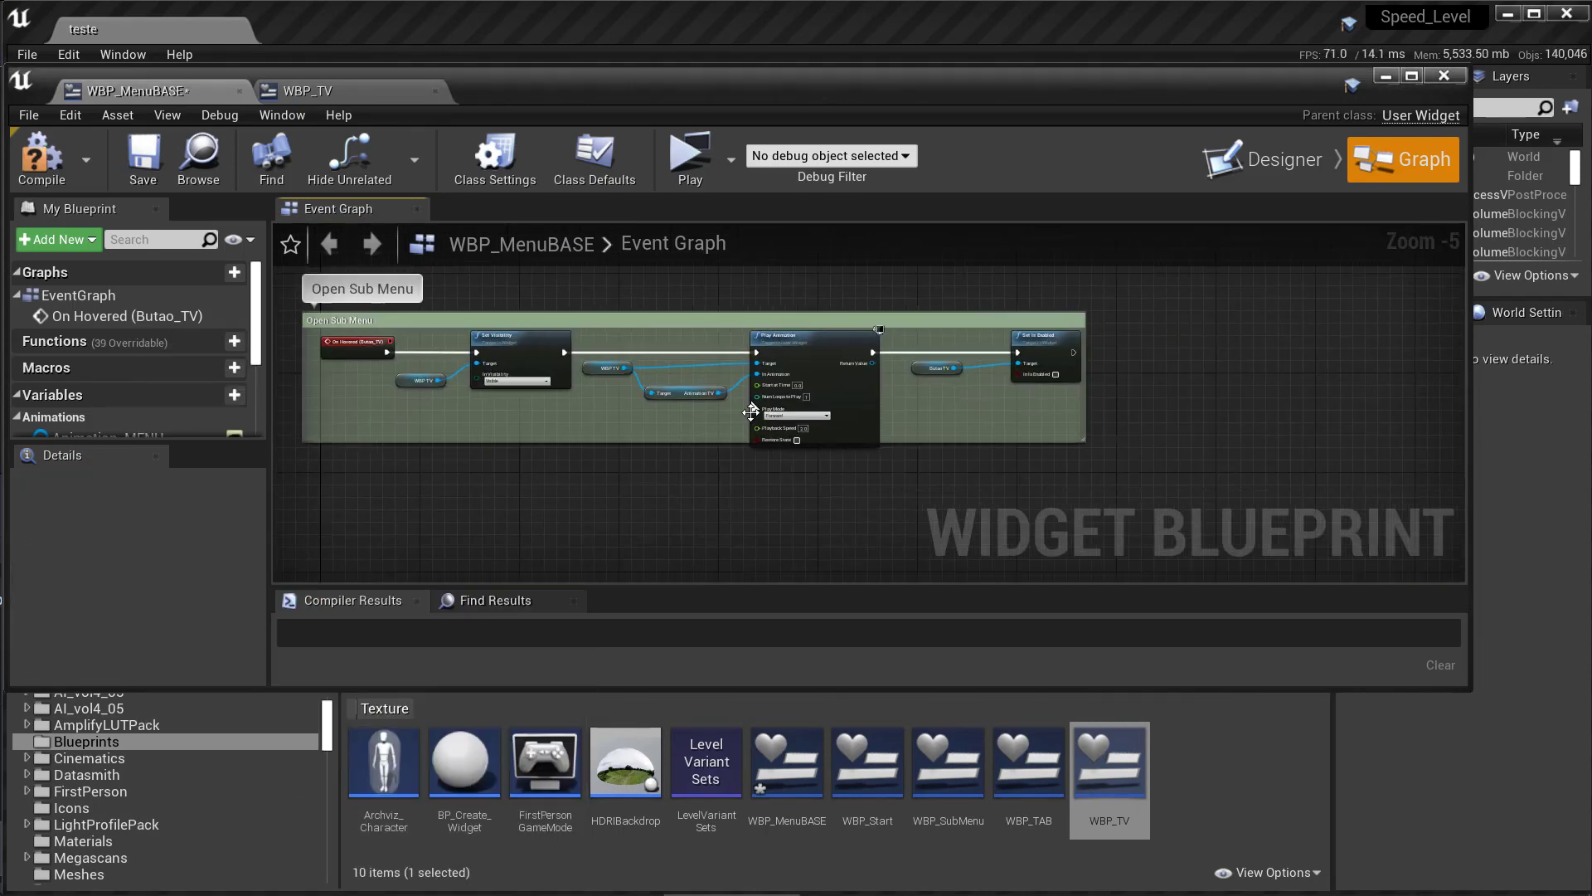
left_click(1028, 762)
Step: Duplicate WBP_SubMenu as WBP_Abajour and give Botao_1 the Abajour_Icon image at 85×85
right_click(937, 771)
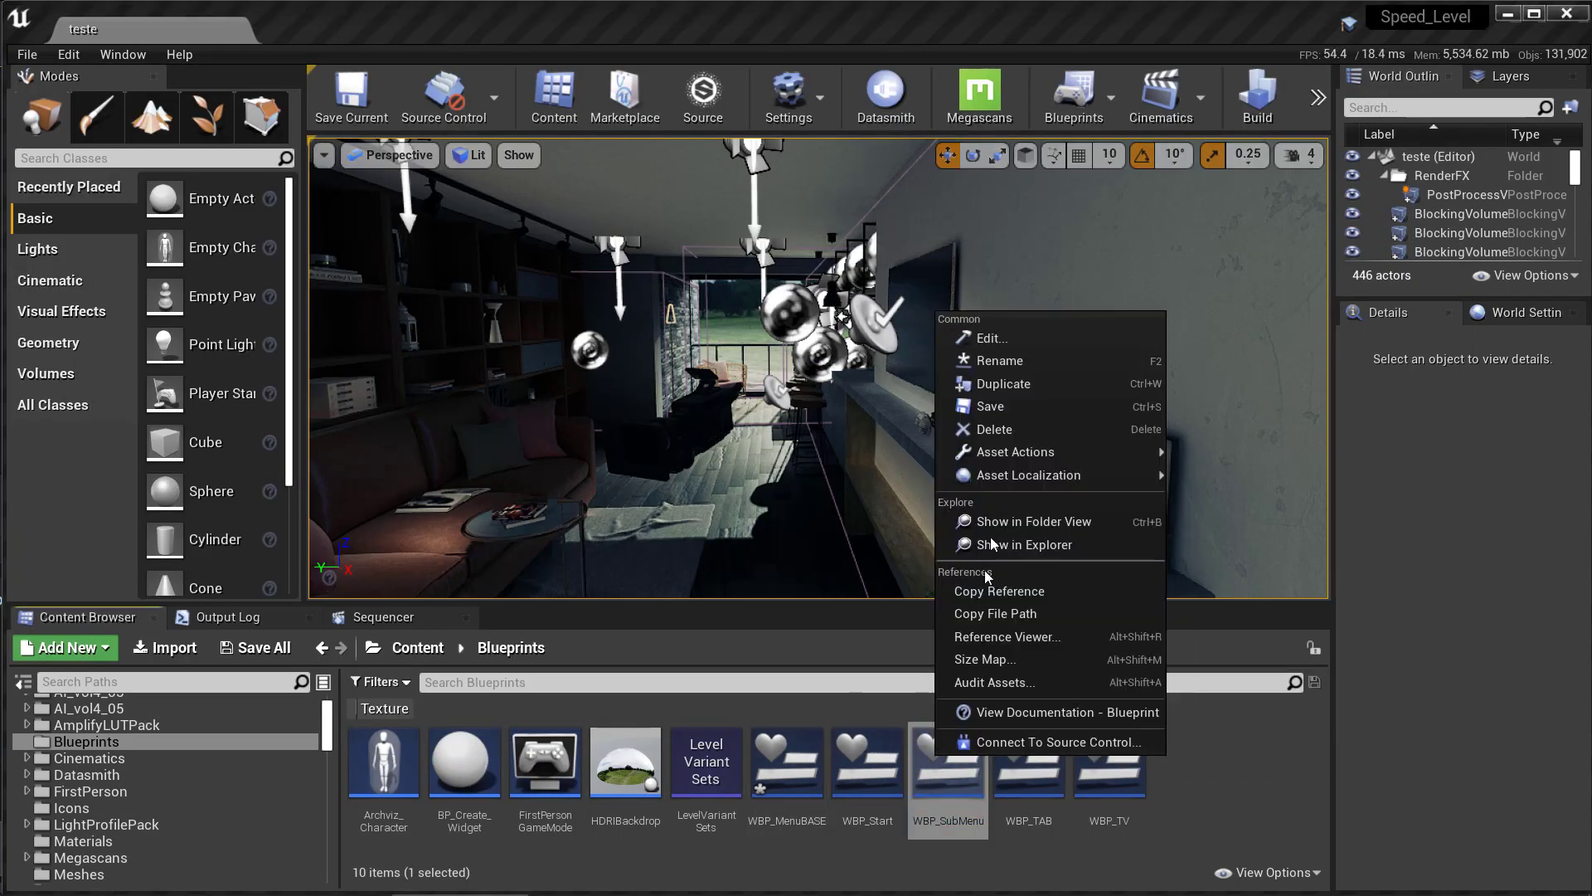
left_click(1008, 401)
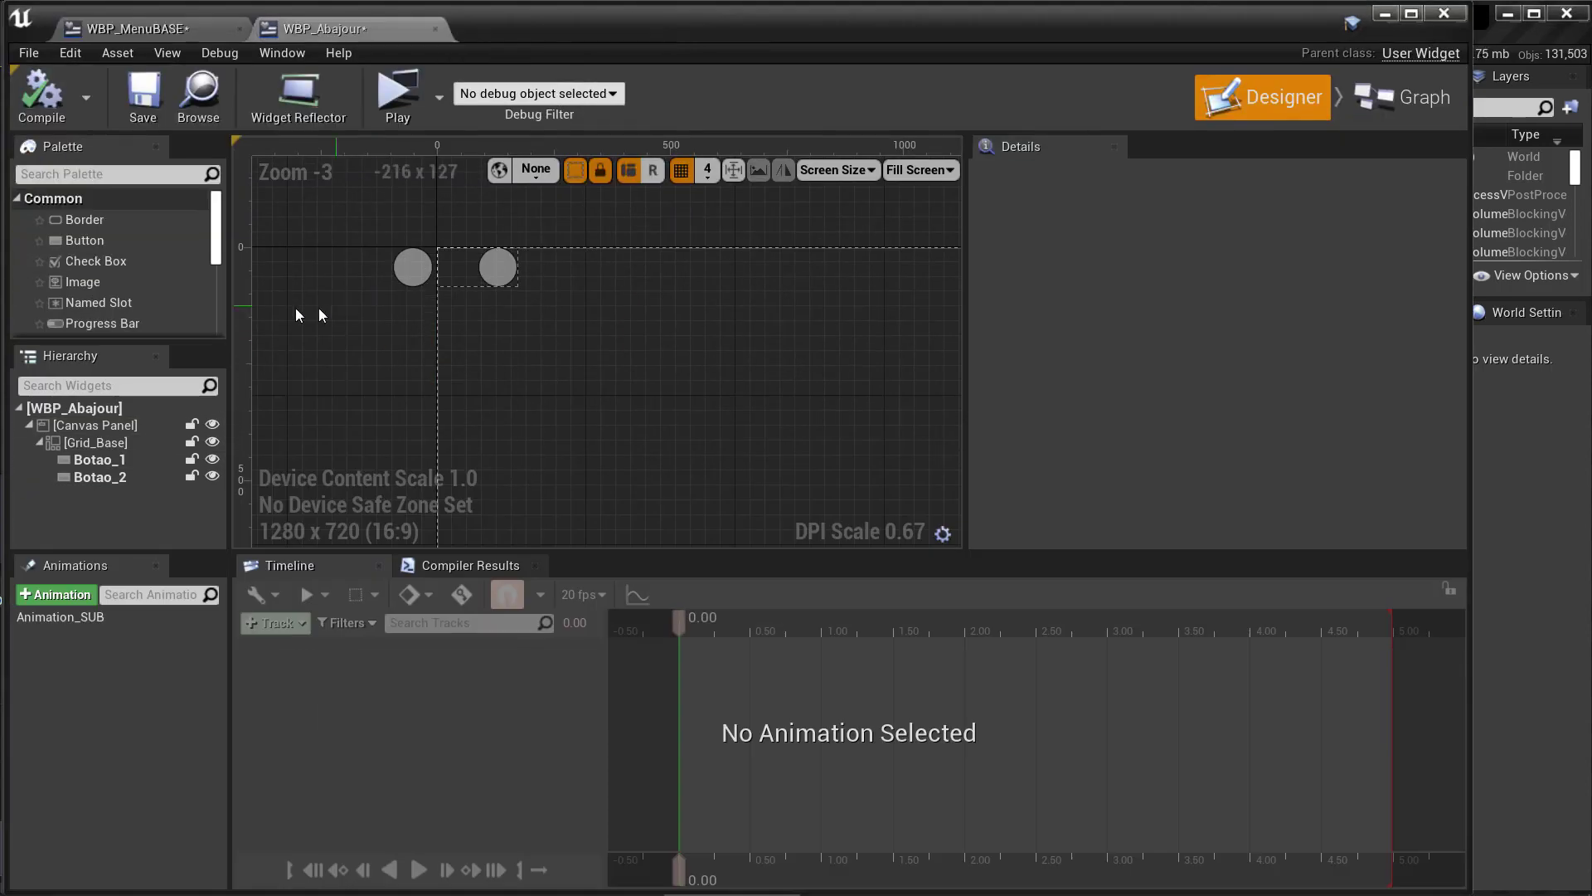
left_click(412, 266)
left_click(1290, 360)
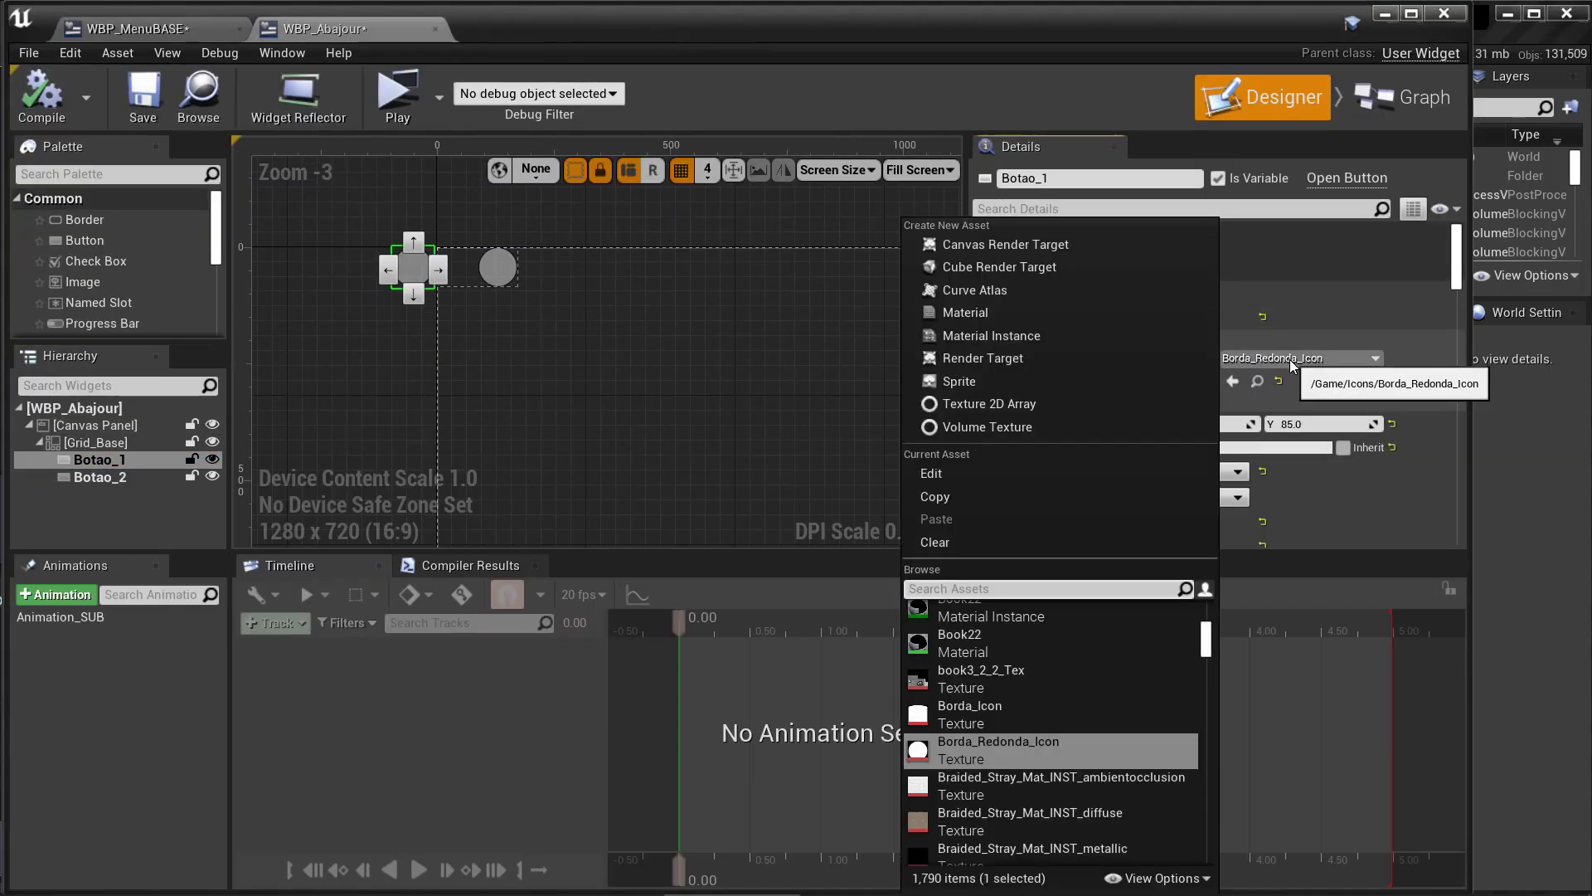
left_click(1111, 487)
left_click_drag(1185, 425, 1186, 429)
Step: Size Botao_1's Pressed, Hovered and Normal style images to 85
left_click(988, 317)
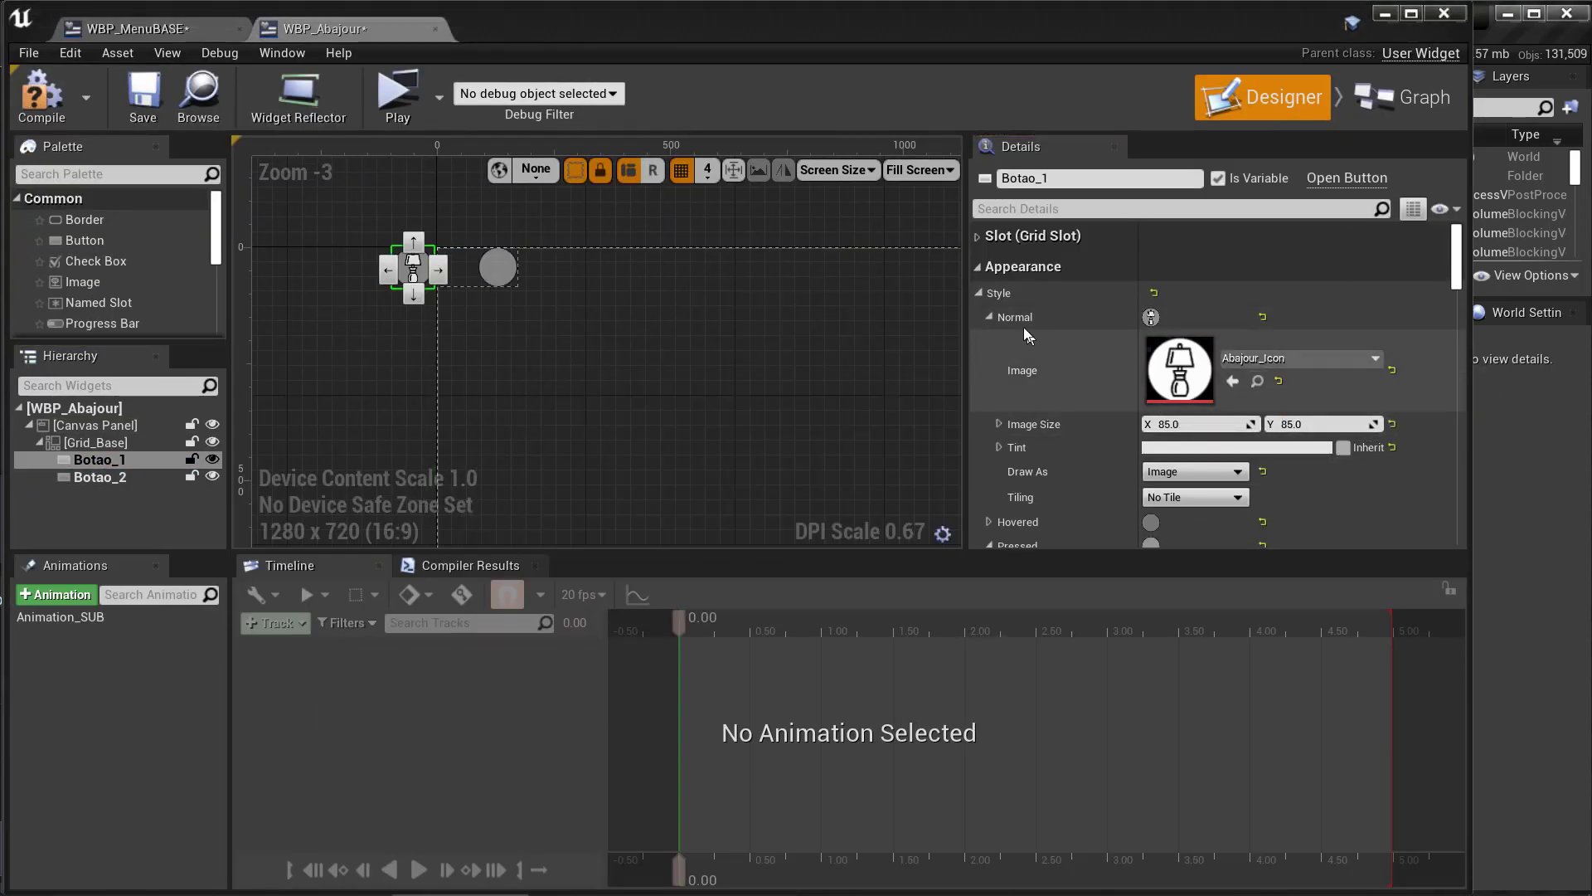
left_click(990, 365)
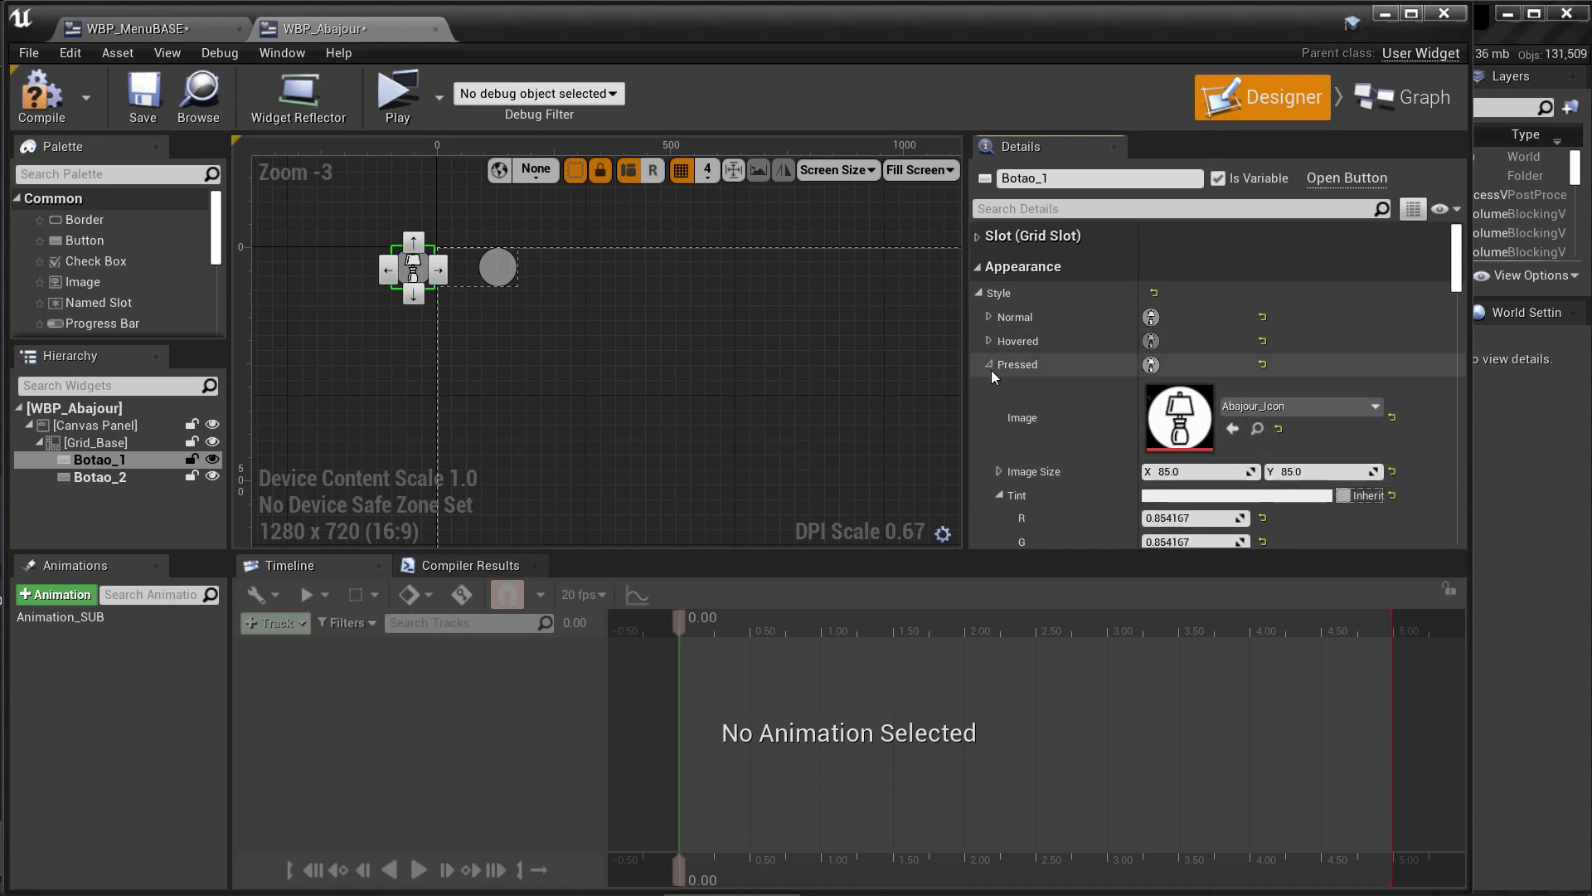
left_click(992, 370)
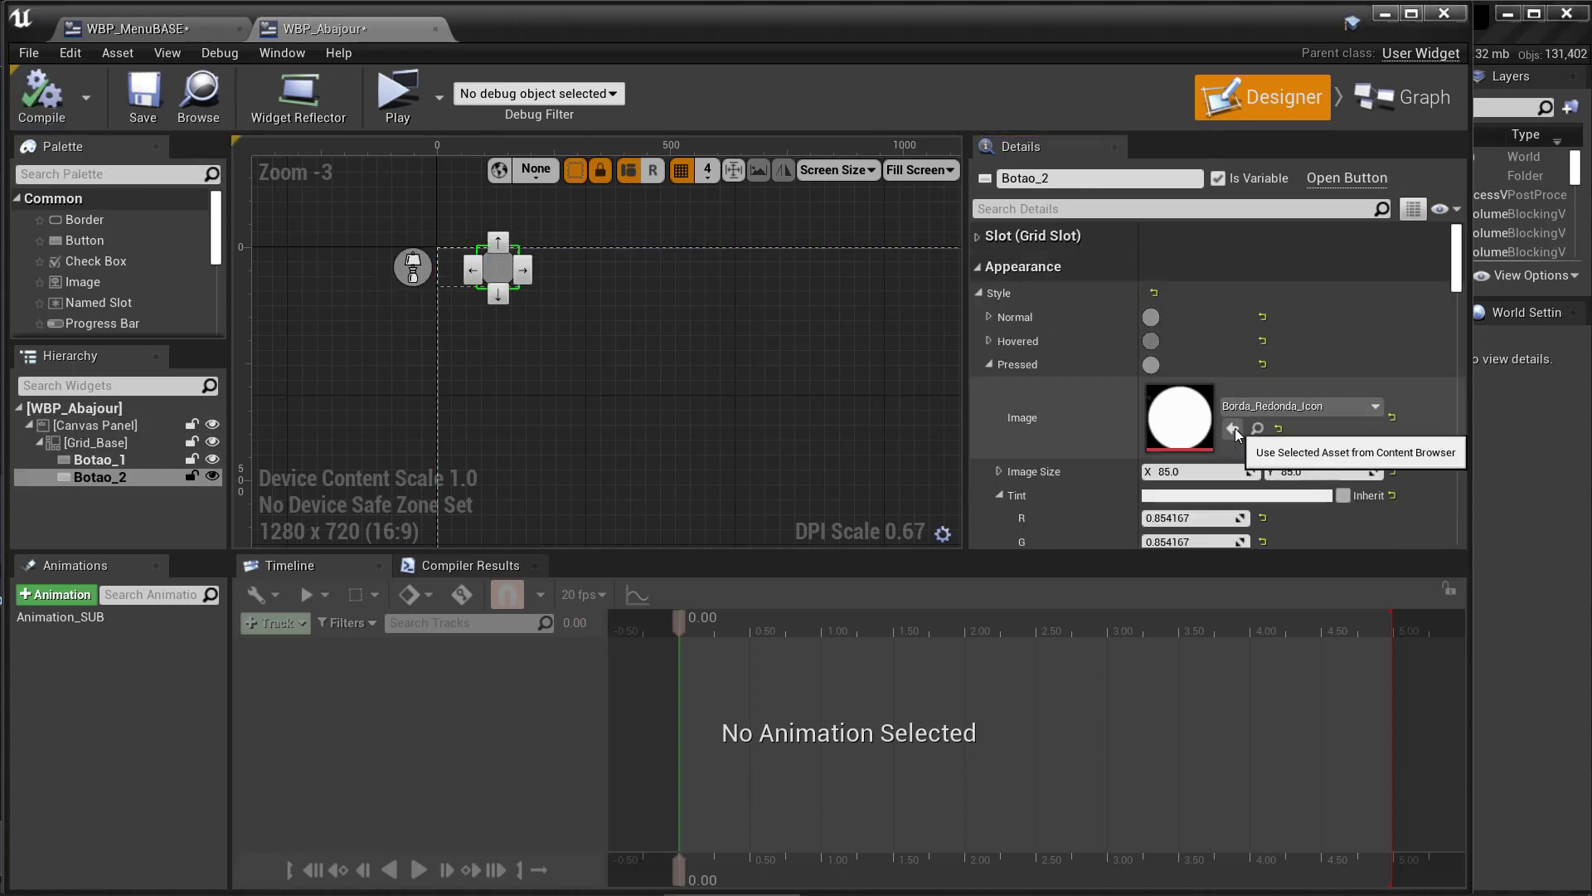
left_click(990, 341)
left_click(982, 317)
left_click(1331, 425)
type("8")
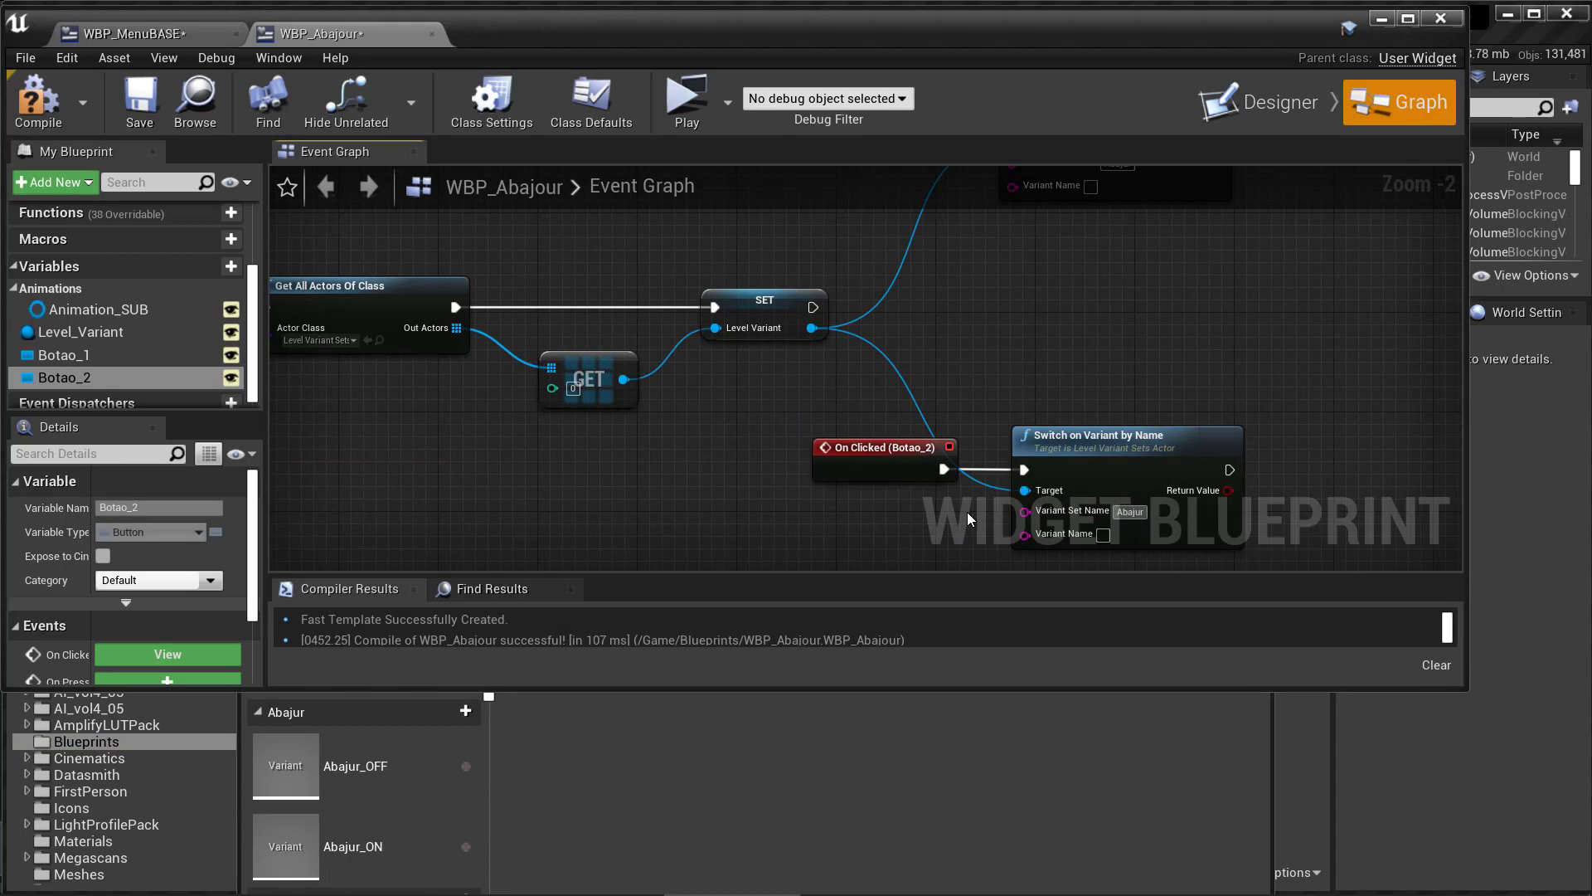
right_click_drag(968, 519, 928, 429)
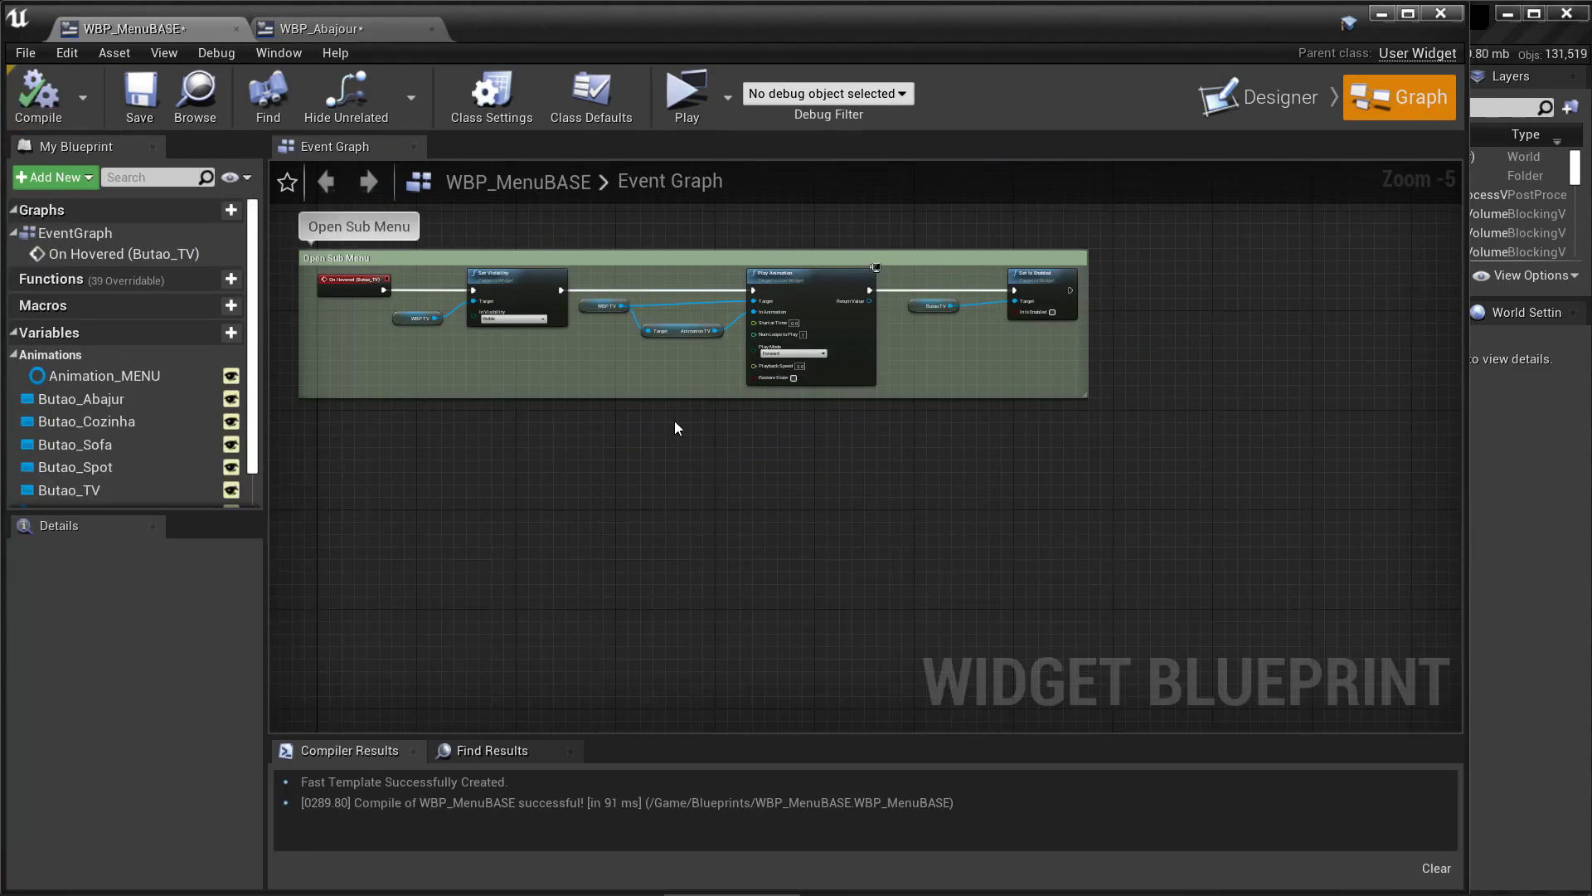
Step: Copy the Open Sub Menu group and drive its Set Visibility from Butao_Abajur's On Hovered event
left_click(465, 235)
key("ctrl+c")
key("ctrl+v")
left_click(528, 552)
key("Delete")
left_click(80, 419)
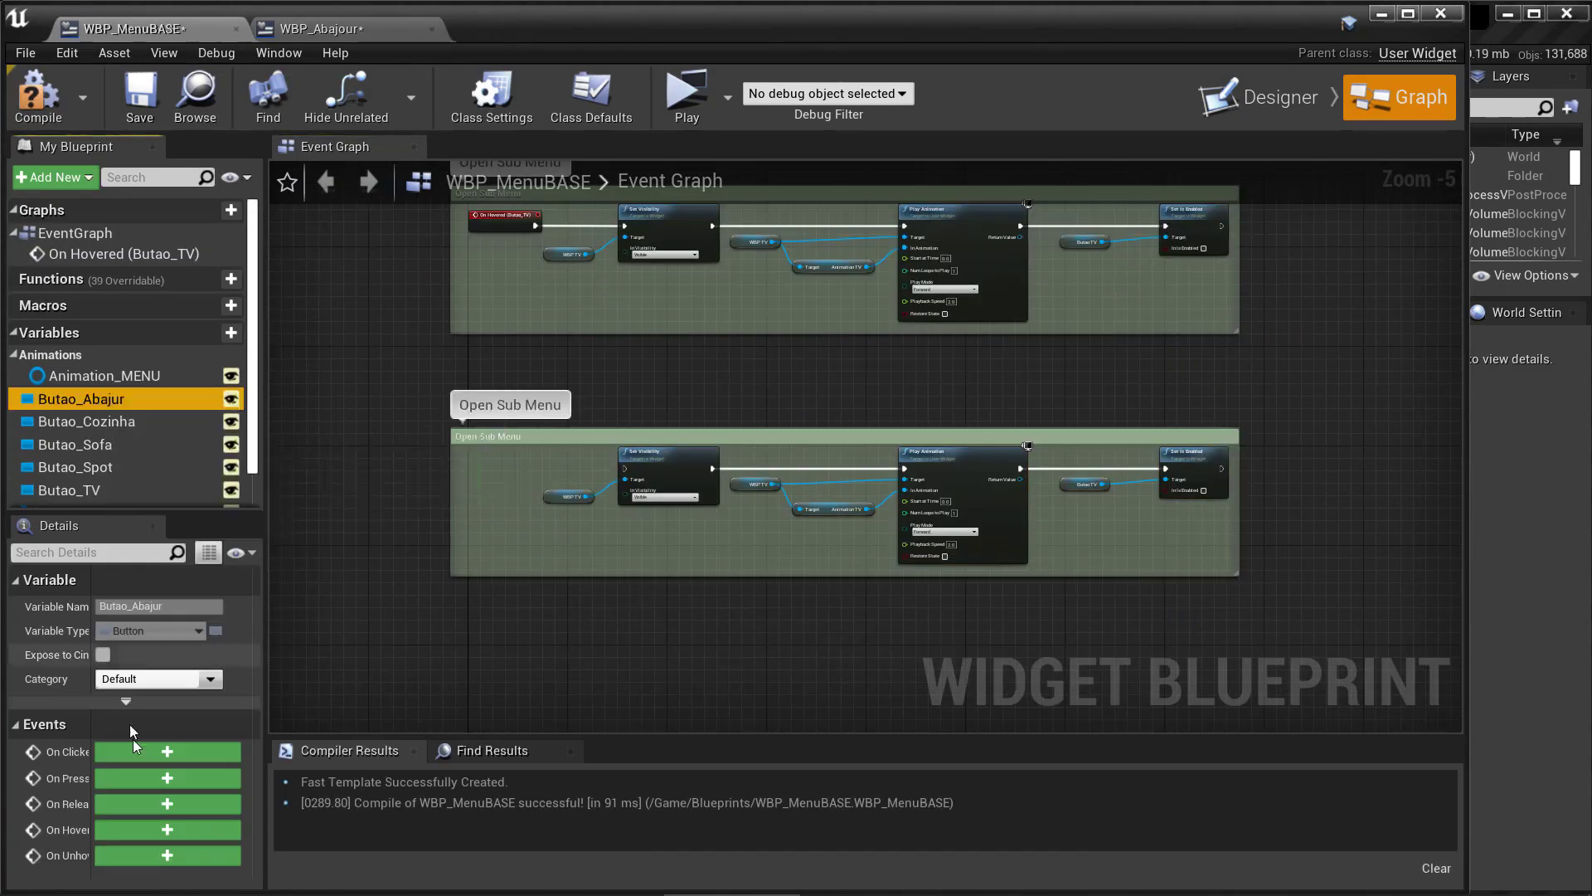
left_click(132, 818)
left_click_drag(646, 335, 843, 343)
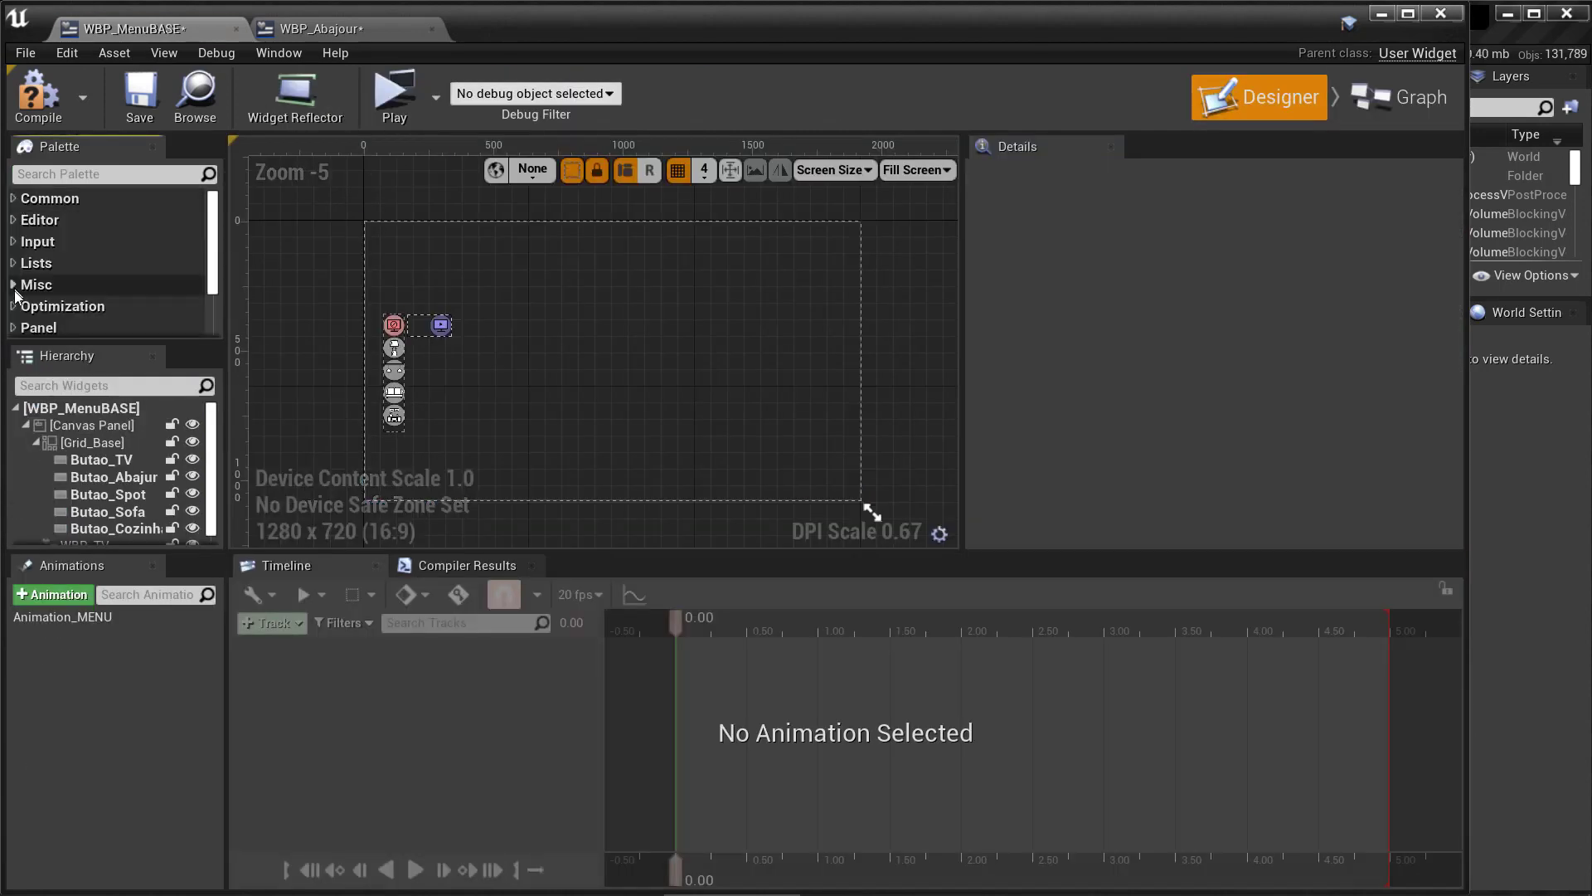
Step: Place WBP Abajour beside the lamp button and wire its getter to Set Visibility
left_click_drag(443, 355, 442, 352)
scroll(379, 331, "up", 7)
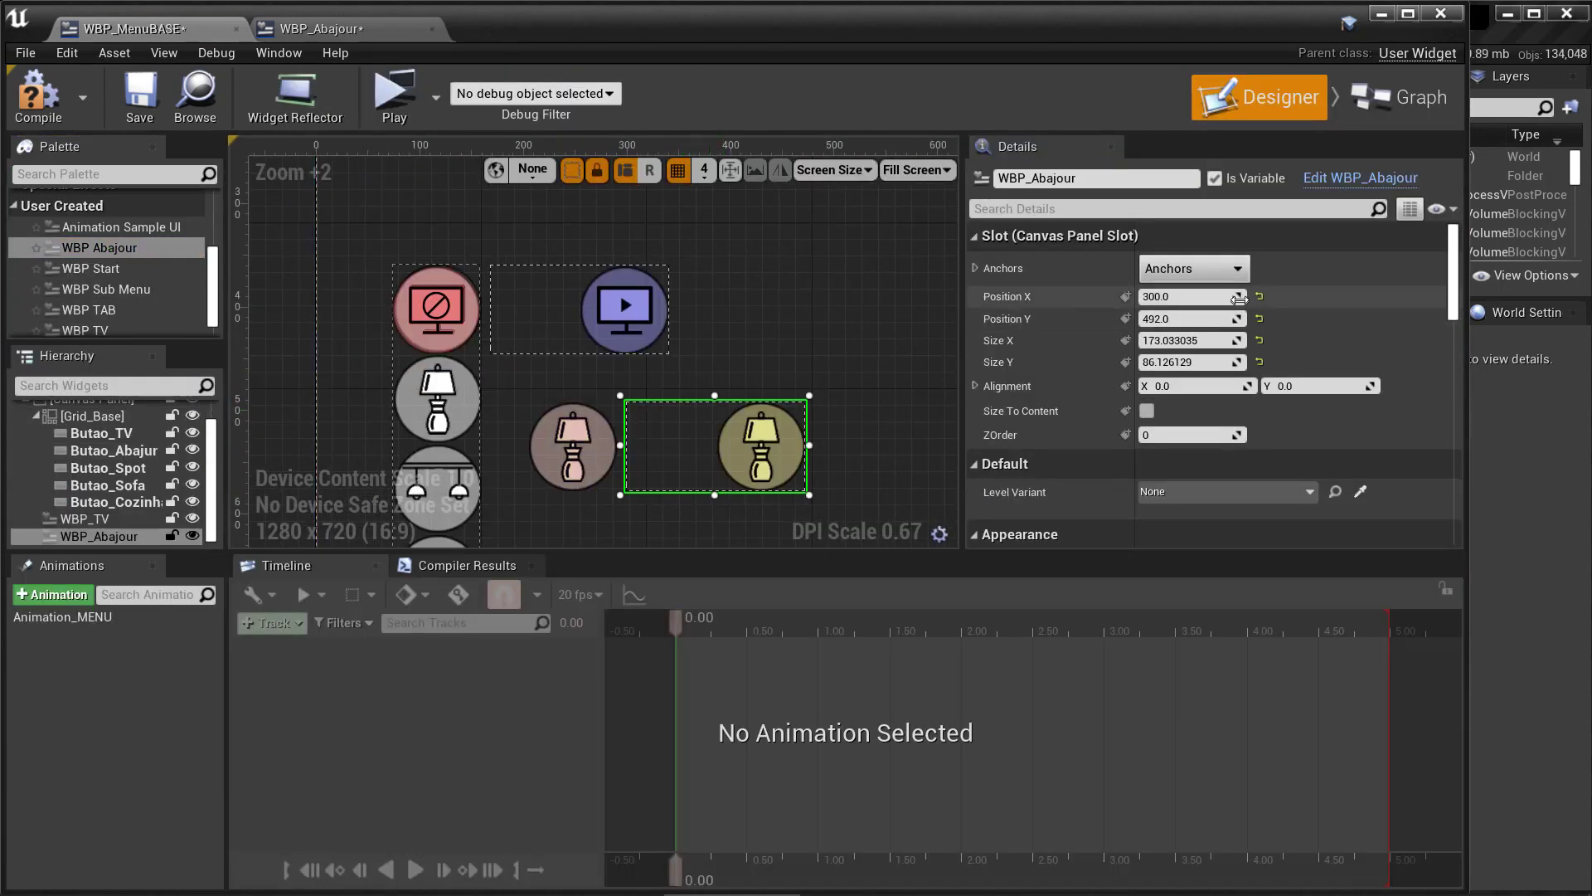
left_click(759, 446)
left_click_drag(759, 446, 622, 453)
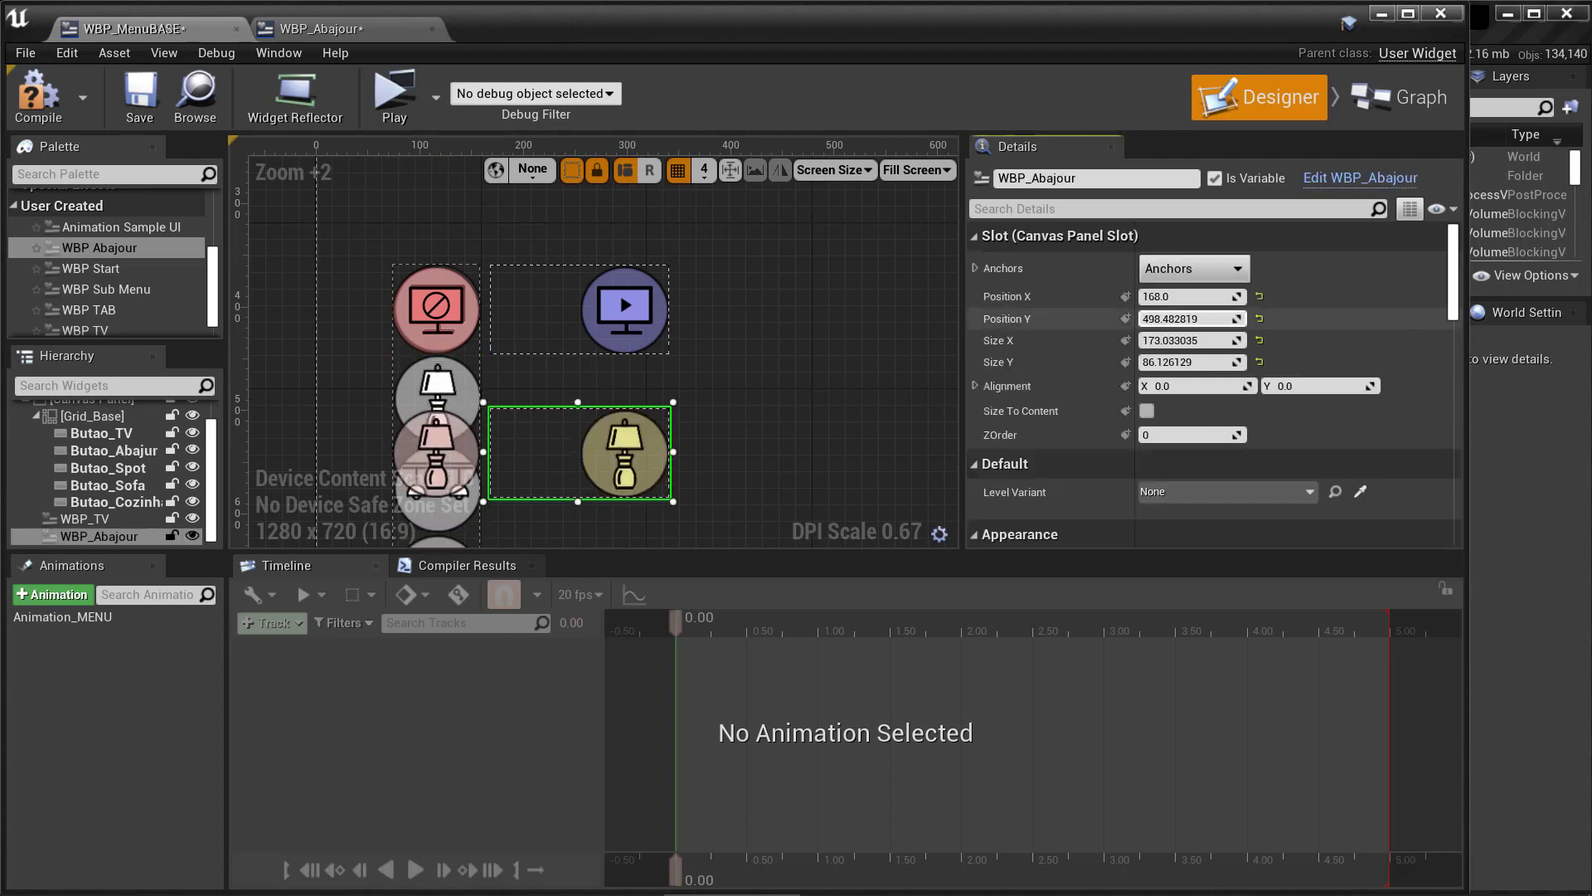
scroll(421, 391, "up", 4)
left_click_drag(107, 473, 697, 344)
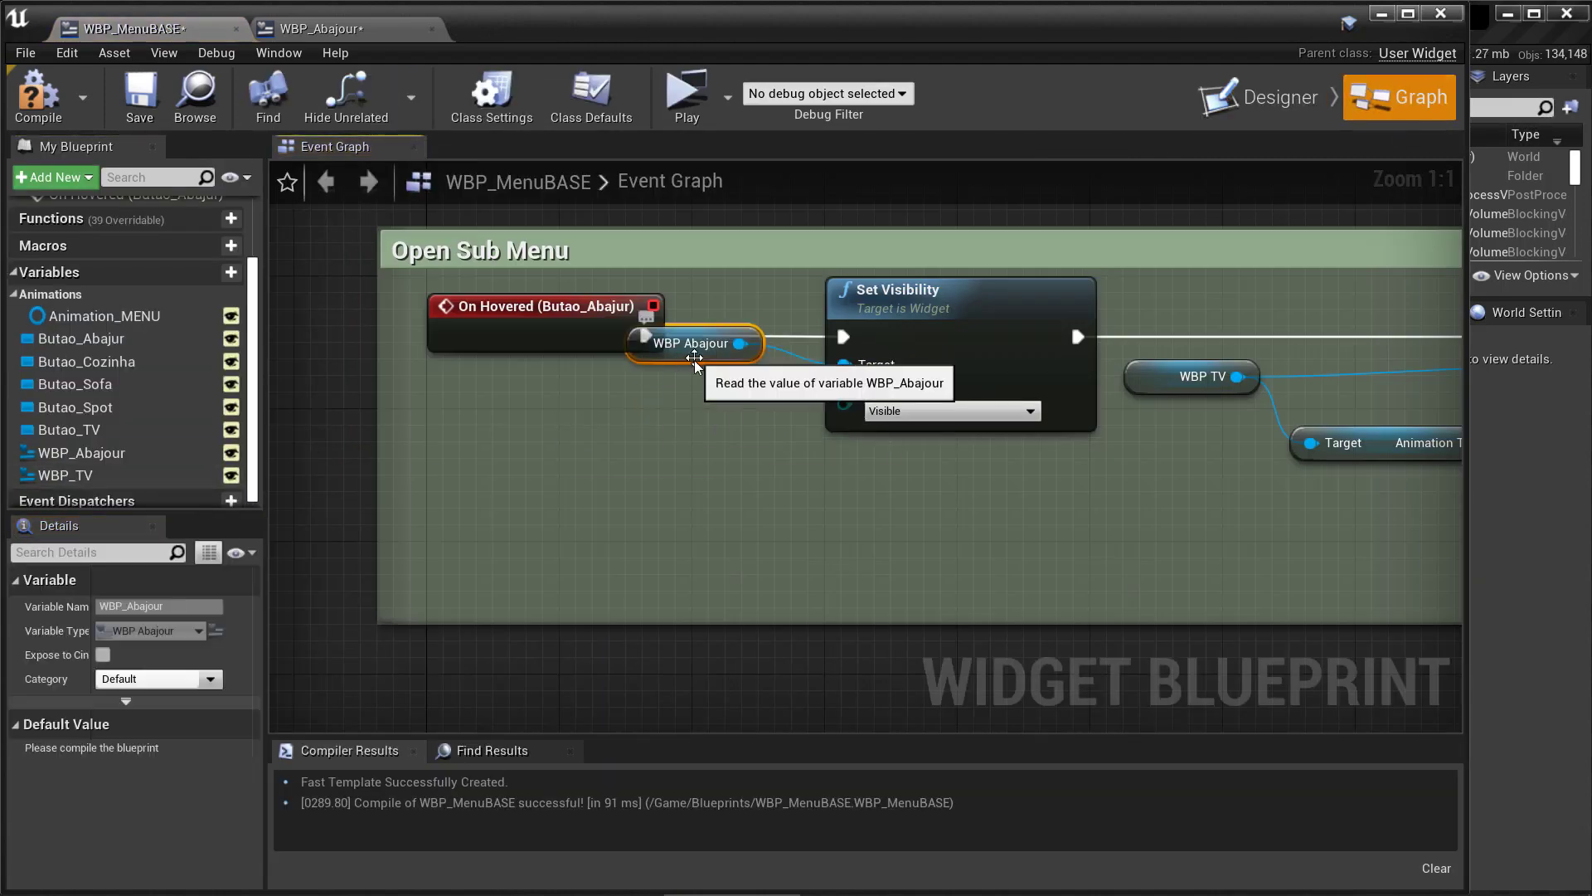
scroll(282, 464, "up", 3)
Step: Open WBP_Abajour and start renaming its Animation_SUB animation
double_click(754, 508)
double_click(50, 620)
left_click_drag(108, 620, 86, 618)
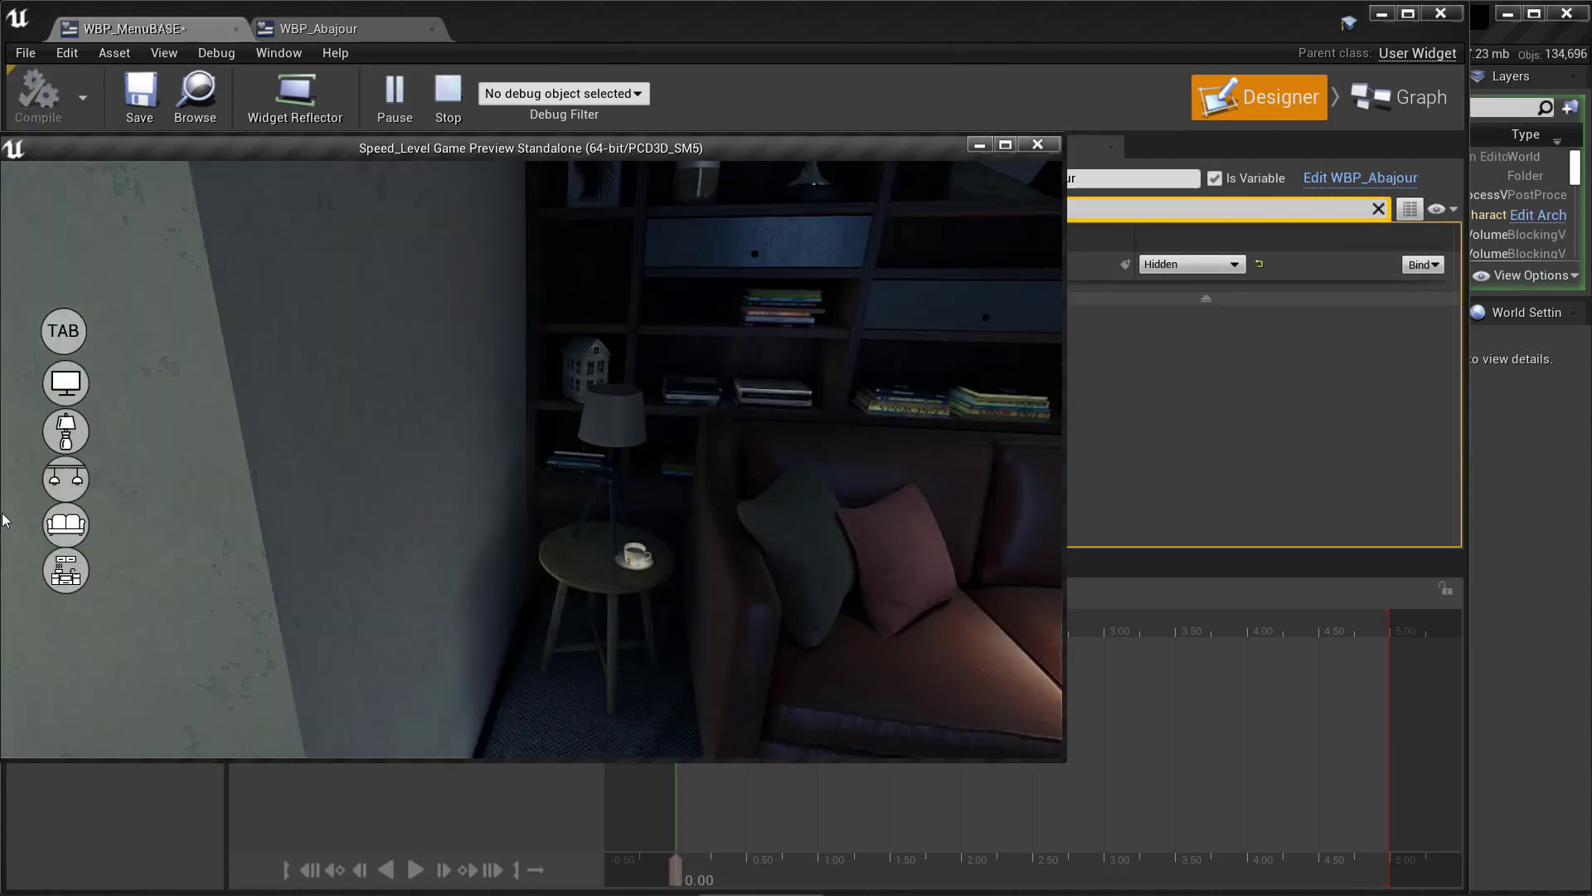
Step: Set the Abajour Play Animation node's Play Mode to Reverse
key("Escape")
left_click(1408, 103)
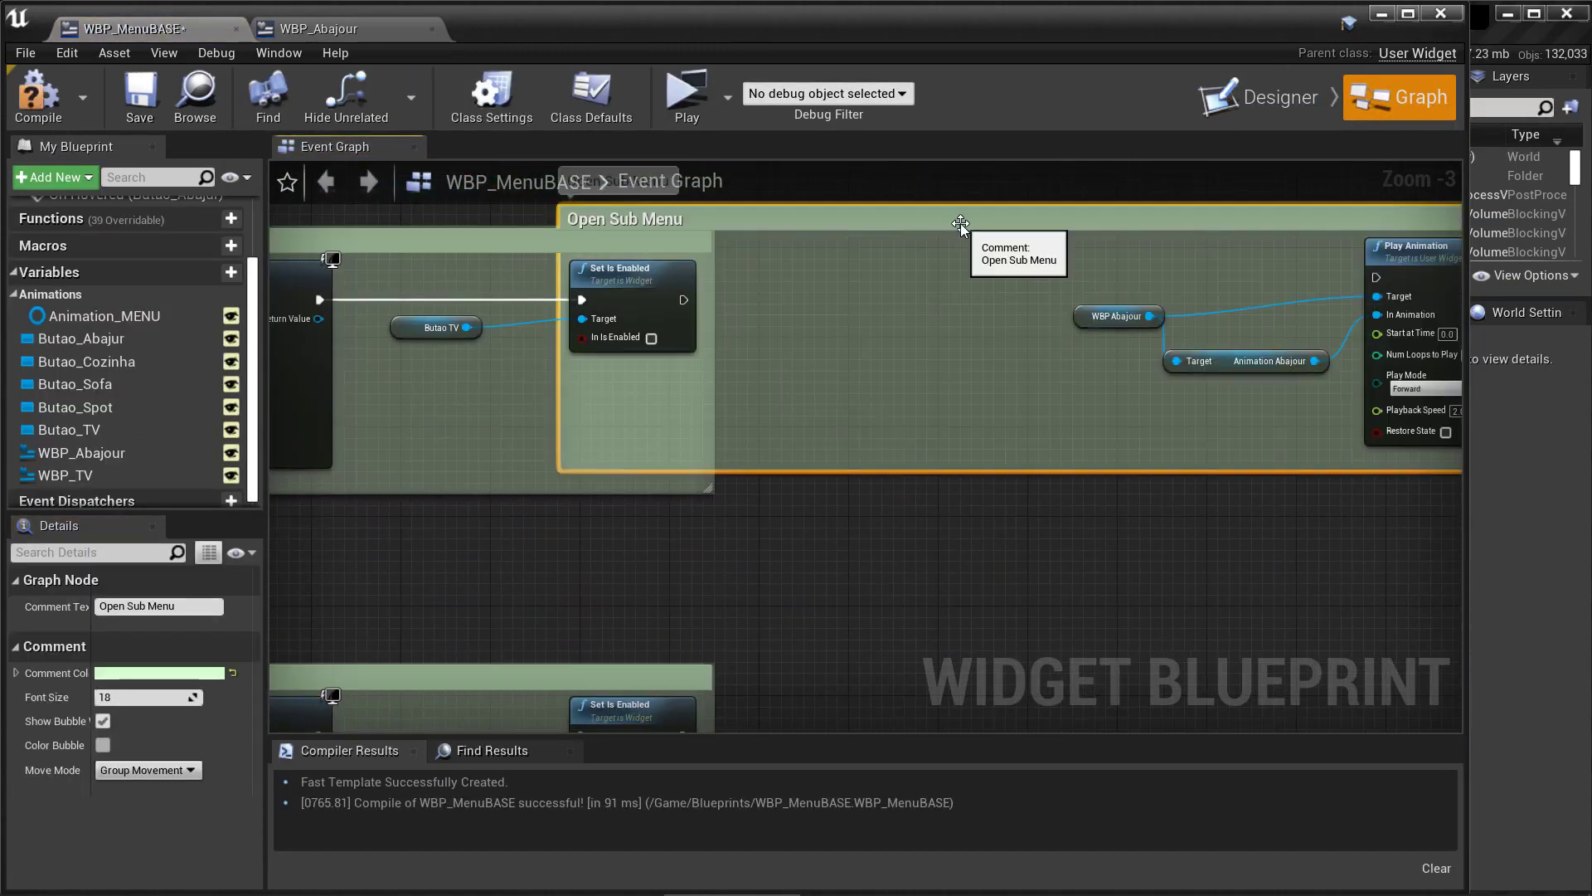
scroll(1102, 249, "up", 3)
left_click(944, 440)
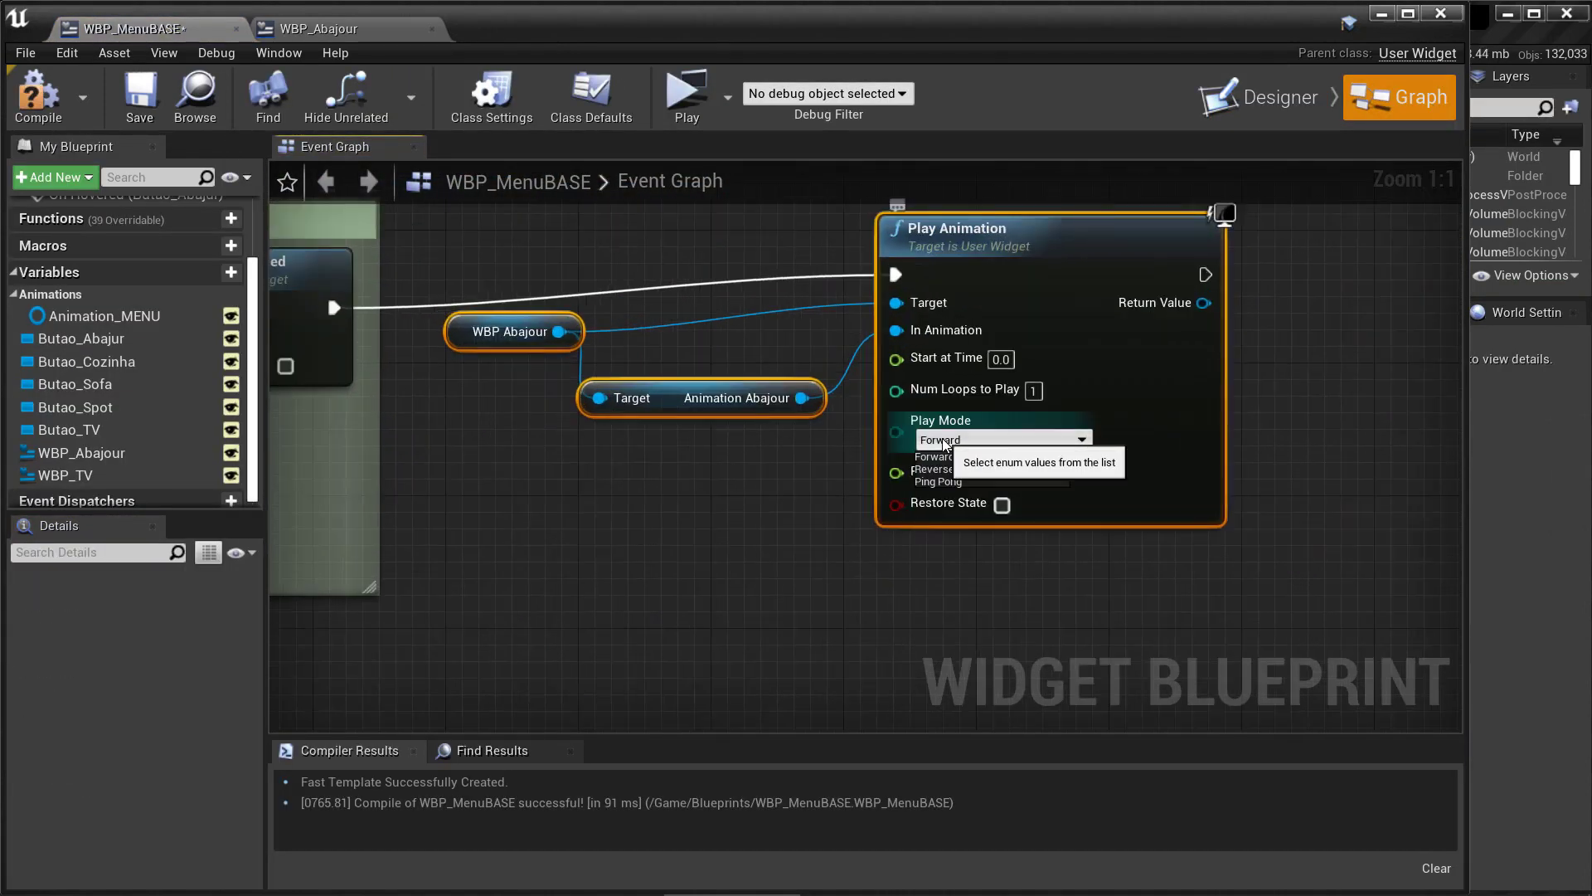
left_click(932, 469)
scroll(964, 430, "down", 5)
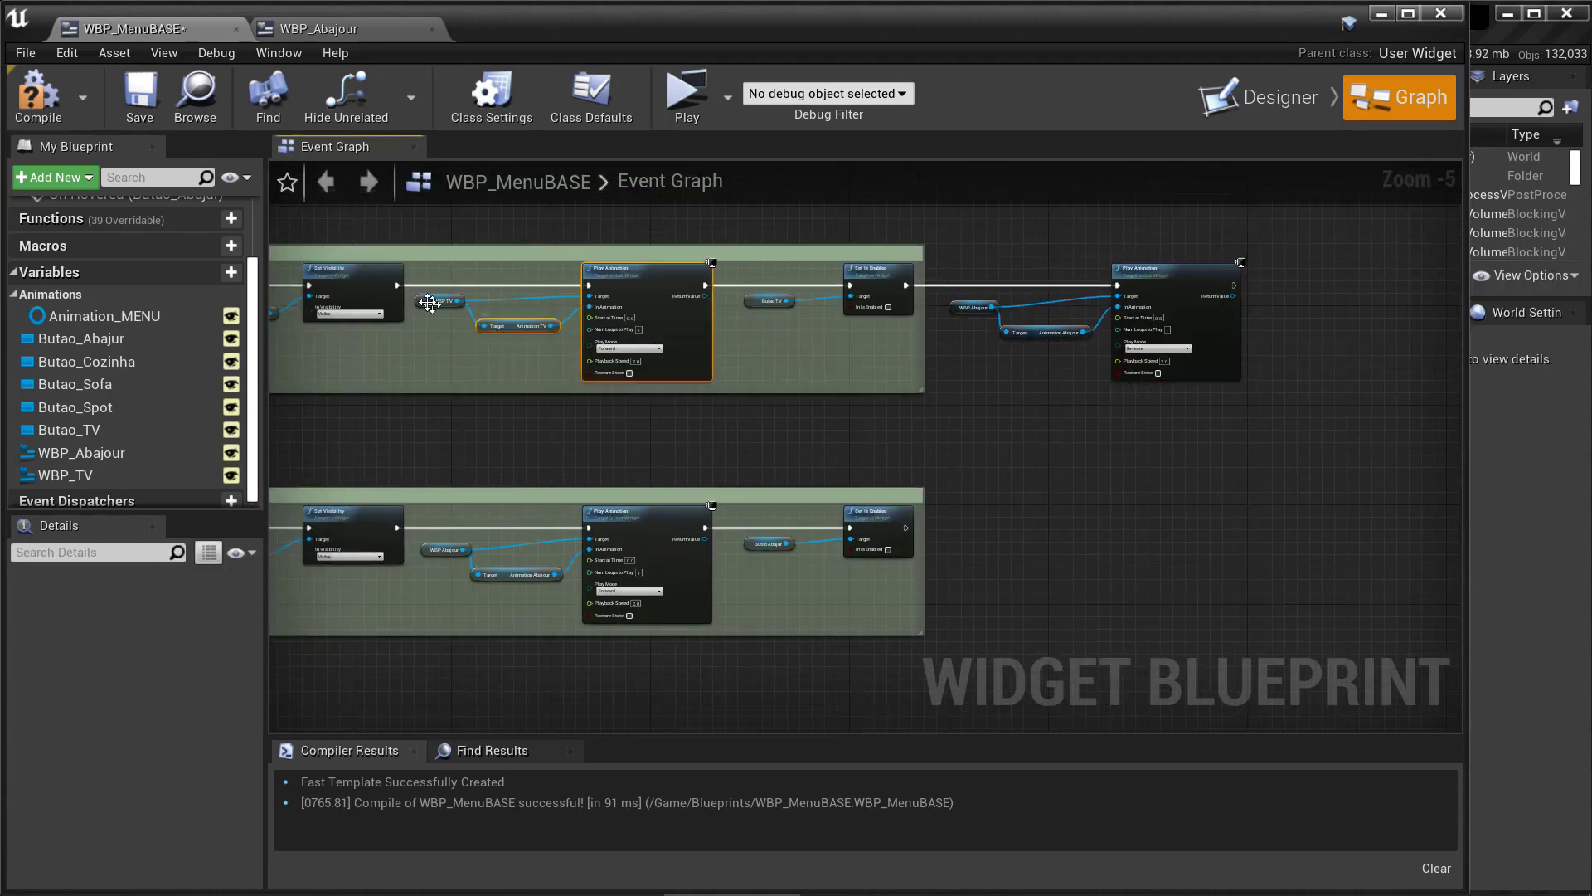
Step: Chain the pasted TV Play Animation node in Reverse mode and test the preview
key("ctrl+v")
scroll(1112, 474, "up", 4)
left_click_drag(1112, 473, 675, 466)
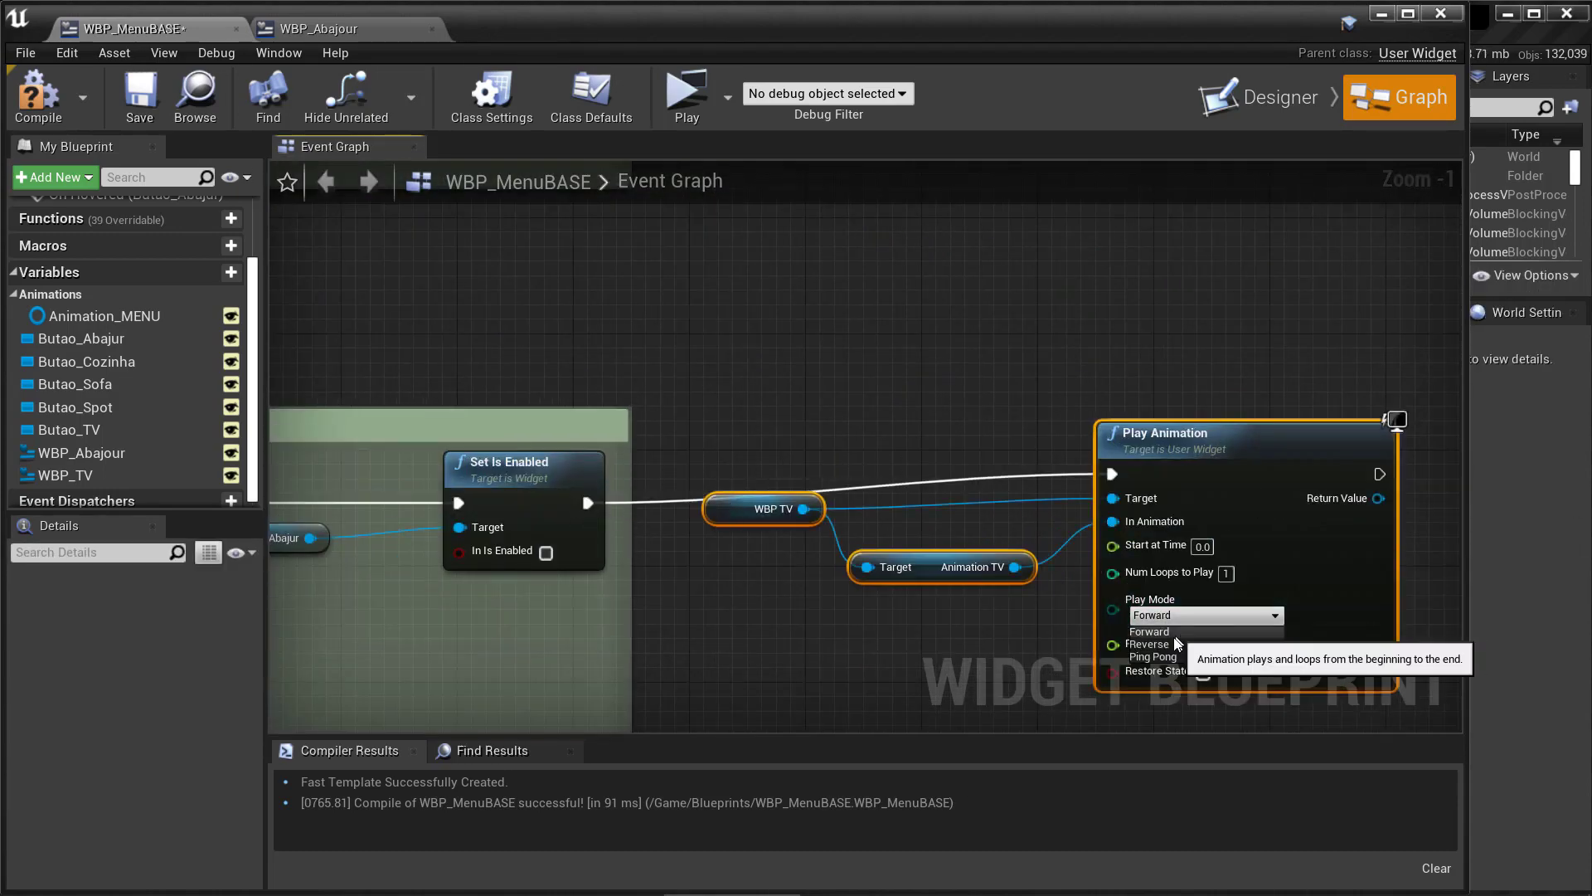
left_click(1177, 643)
scroll(843, 411, "down", 1)
scroll(808, 371, "down", 1)
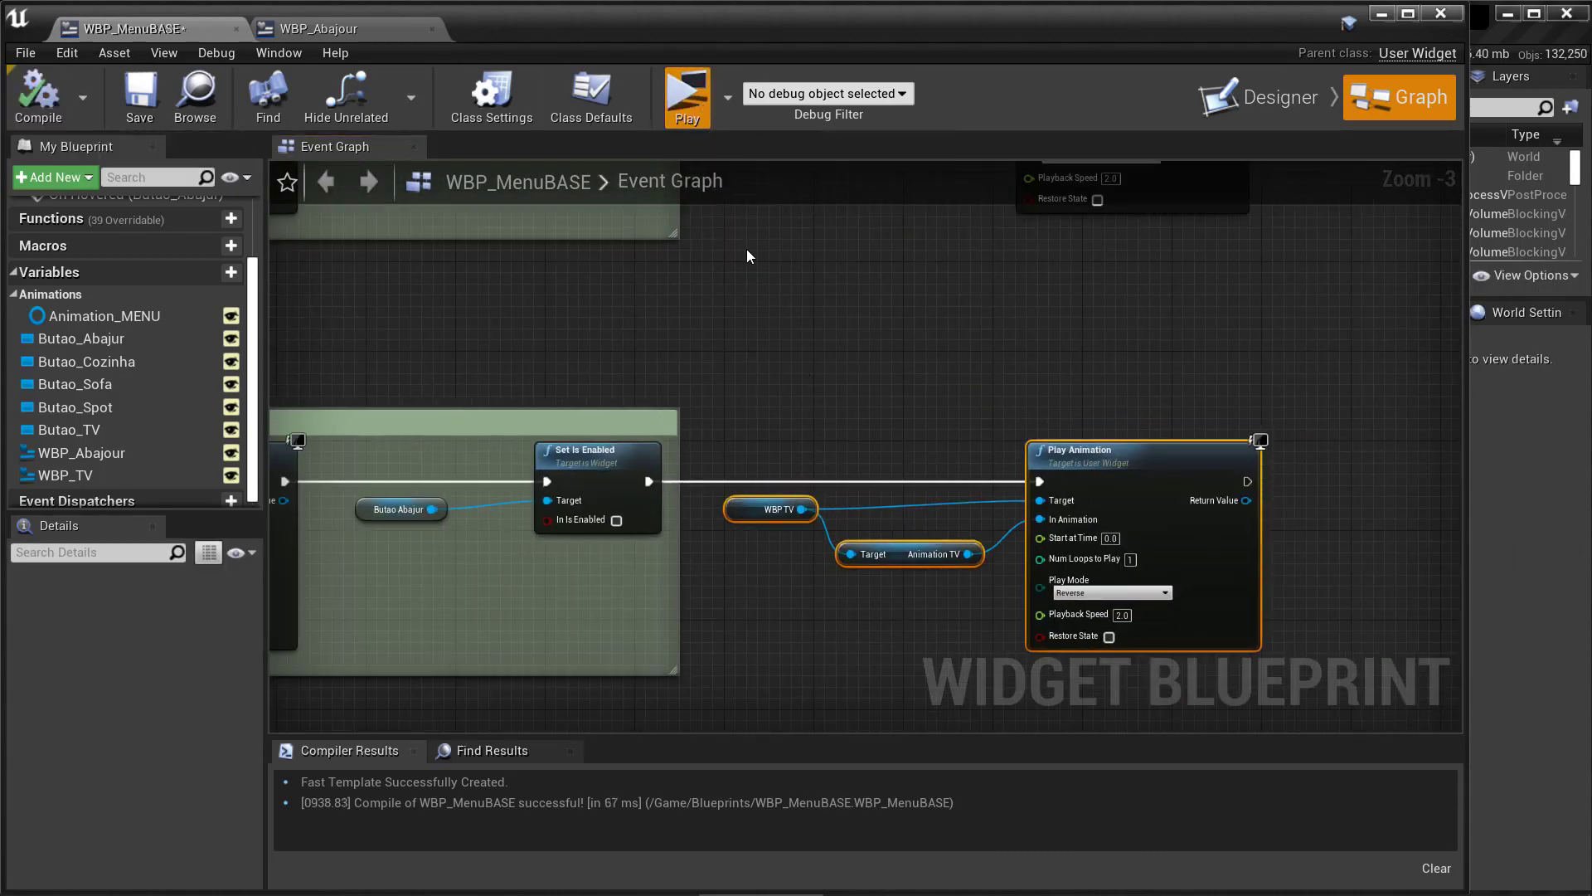
key("alt+p")
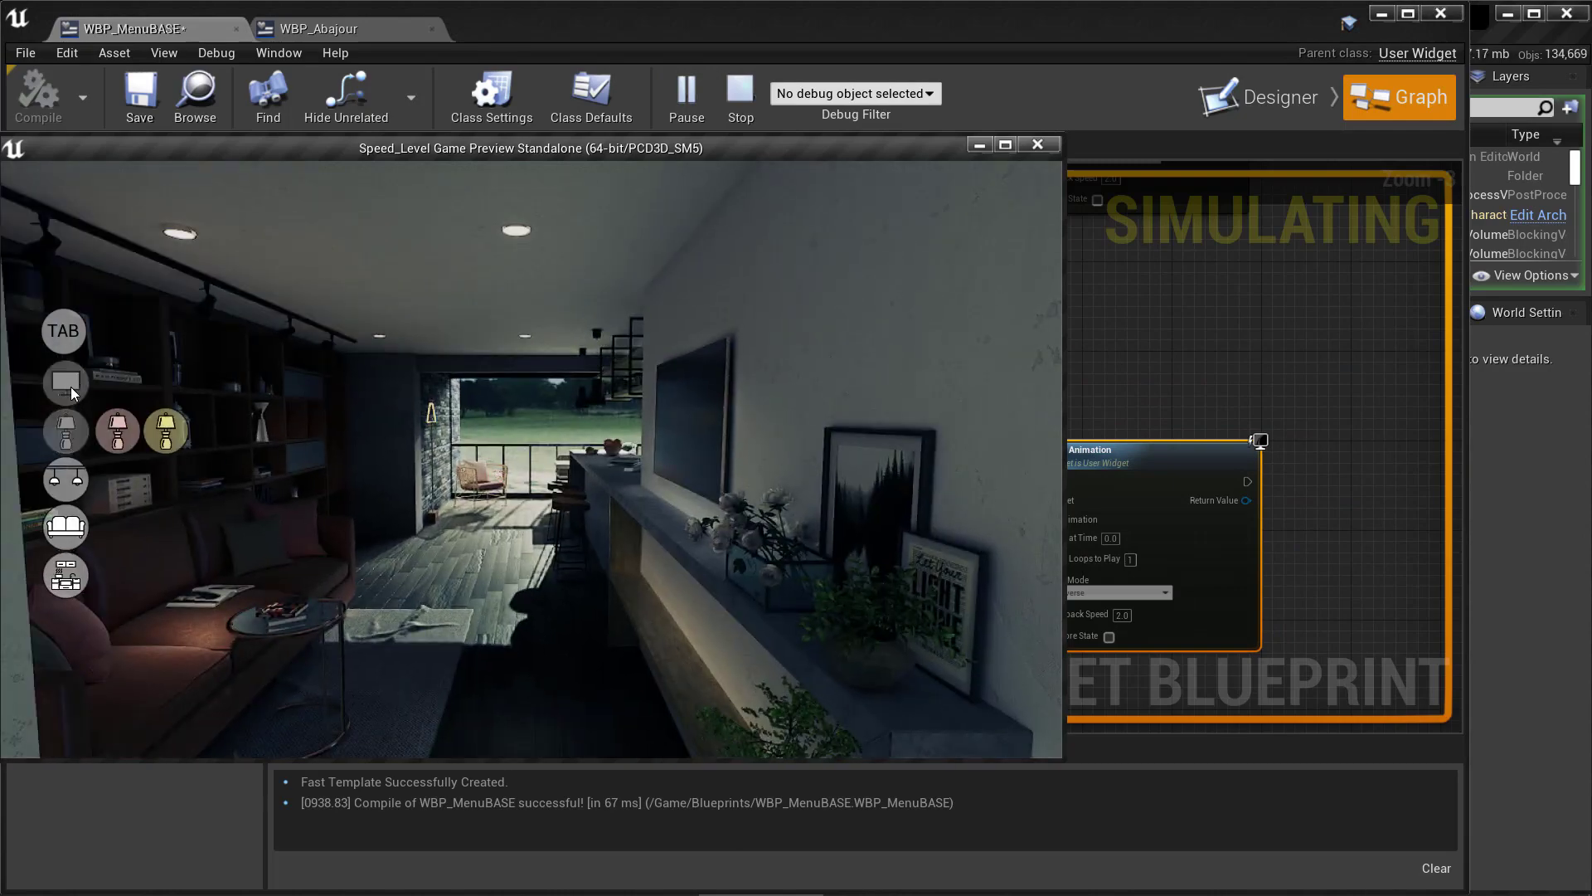
key("Escape")
Step: Wrap the reverse animation nodes in a salmon 'Close Sub Menus' comment
left_click_drag(483, 253, 1141, 518)
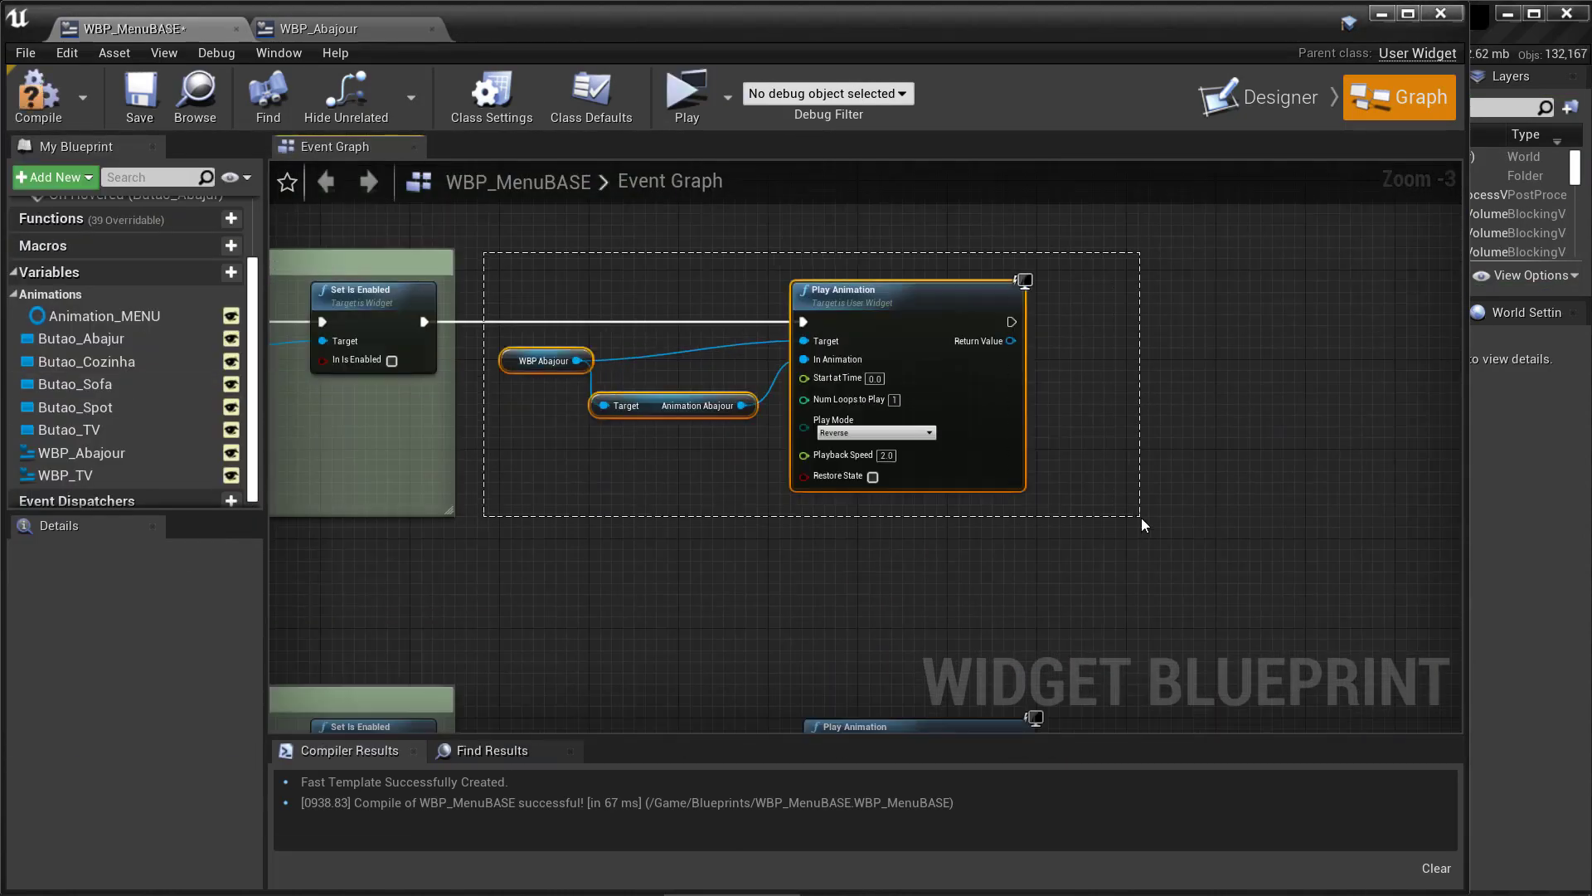
key("c")
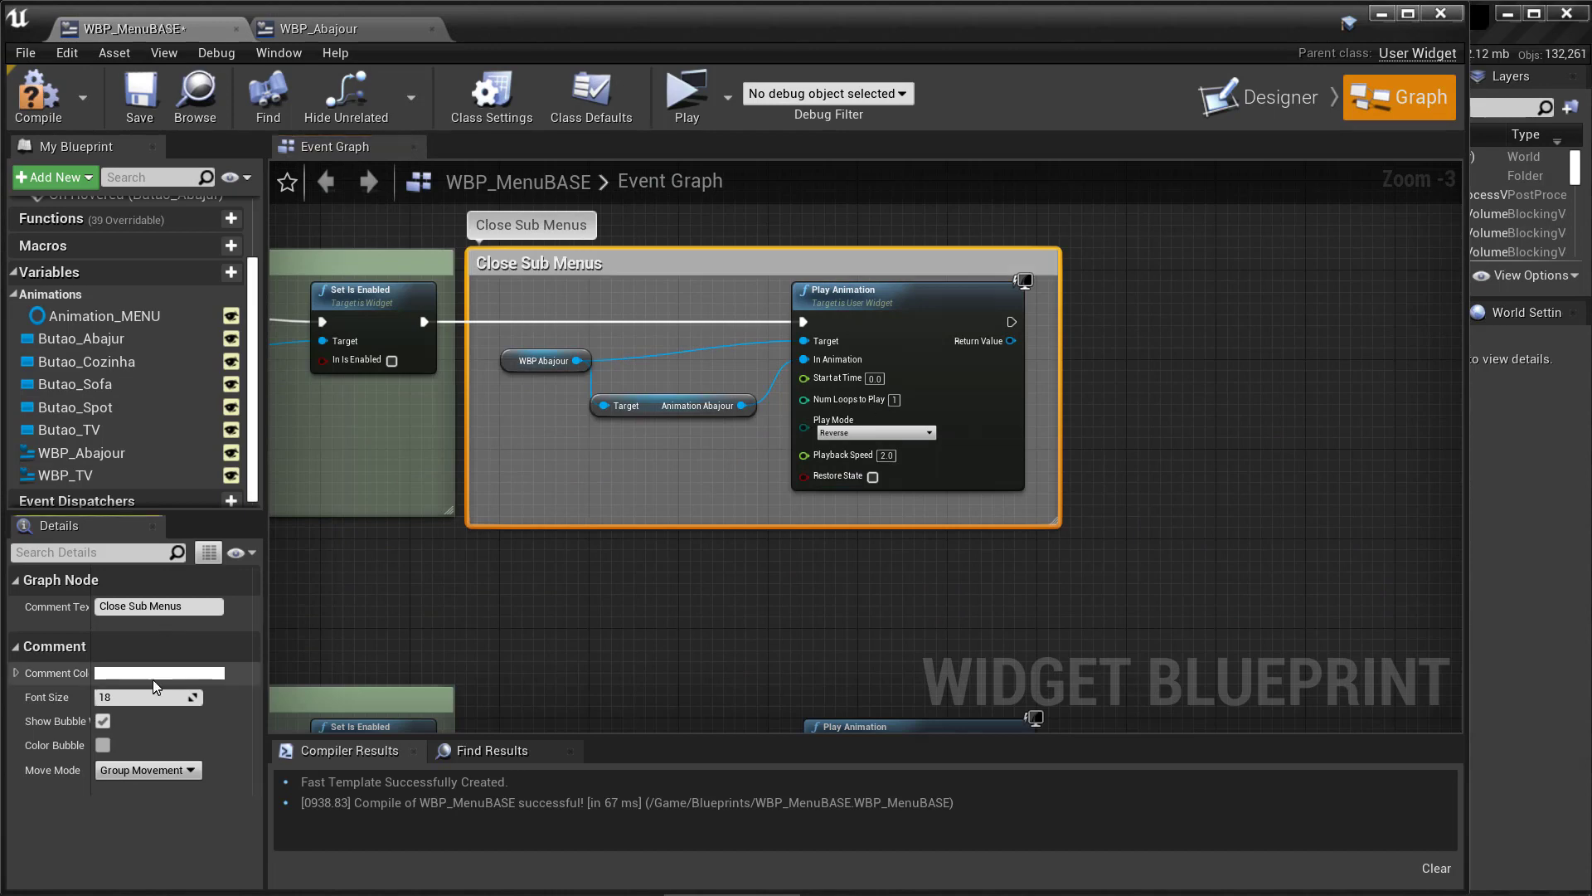
left_click(158, 673)
left_click(367, 586)
left_click(481, 847)
scroll(783, 347, "down", 1)
Step: Add Set Is Enabled targeting Butao_Abajur with In Is Enabled checked
left_click_drag(590, 309, 797, 308)
type("set is enabled")
key("Return")
scroll(798, 309, "up", 2)
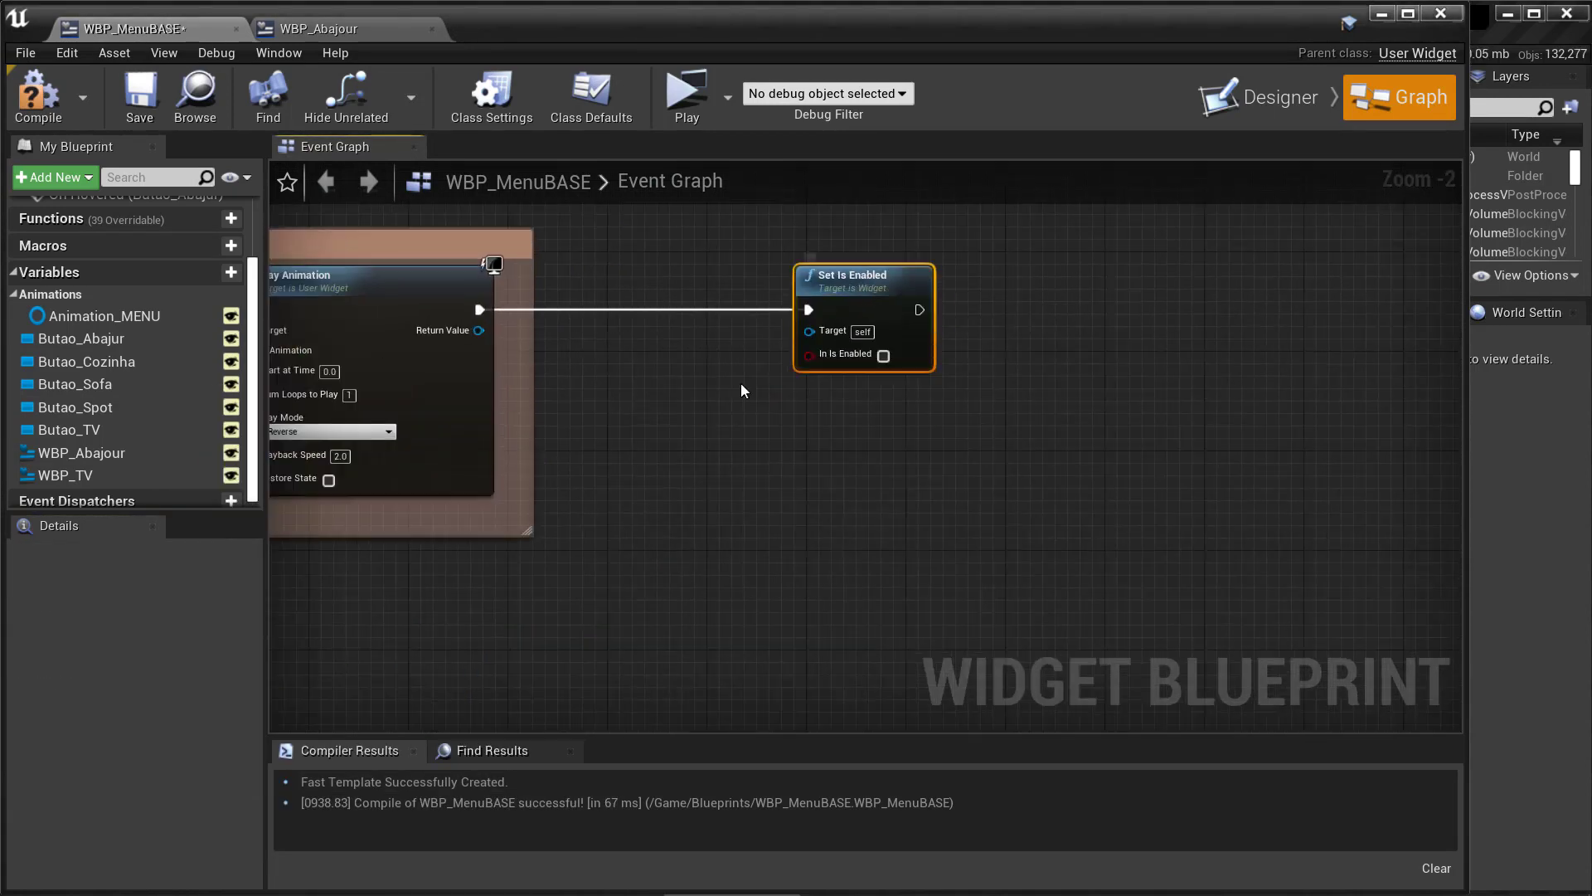
left_click_drag(80, 338, 809, 331)
left_click(883, 354)
left_click_drag(659, 330, 656, 372)
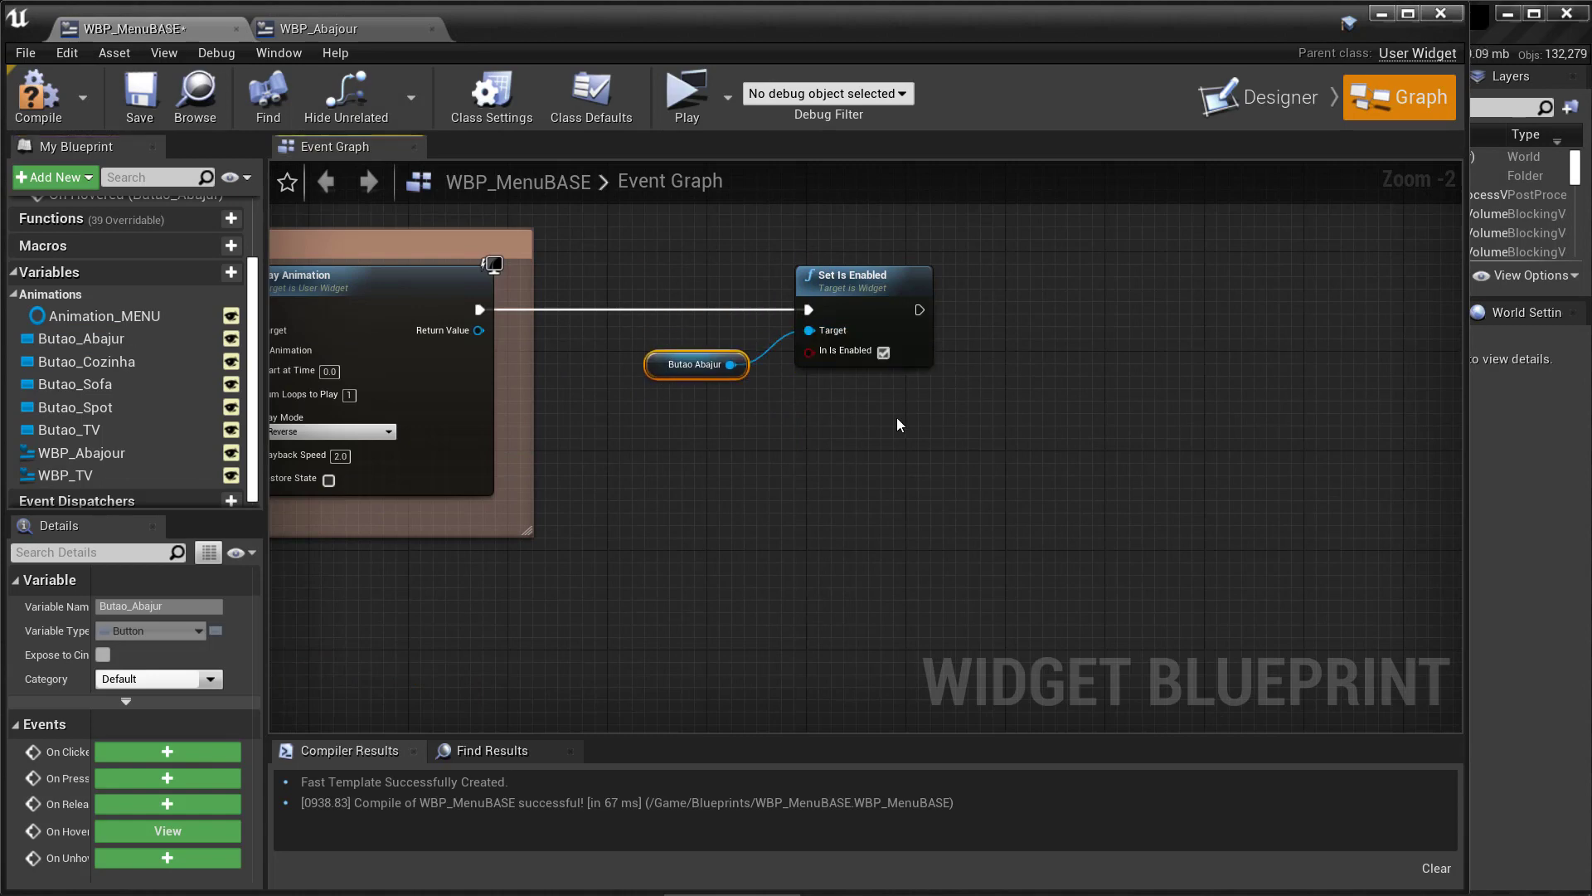
Step: Follow it with a 0.2-second Delay and a Set Visibility node
right_click_drag(897, 425, 632, 458)
left_click_drag(653, 342, 815, 346)
type("delay")
key("Return")
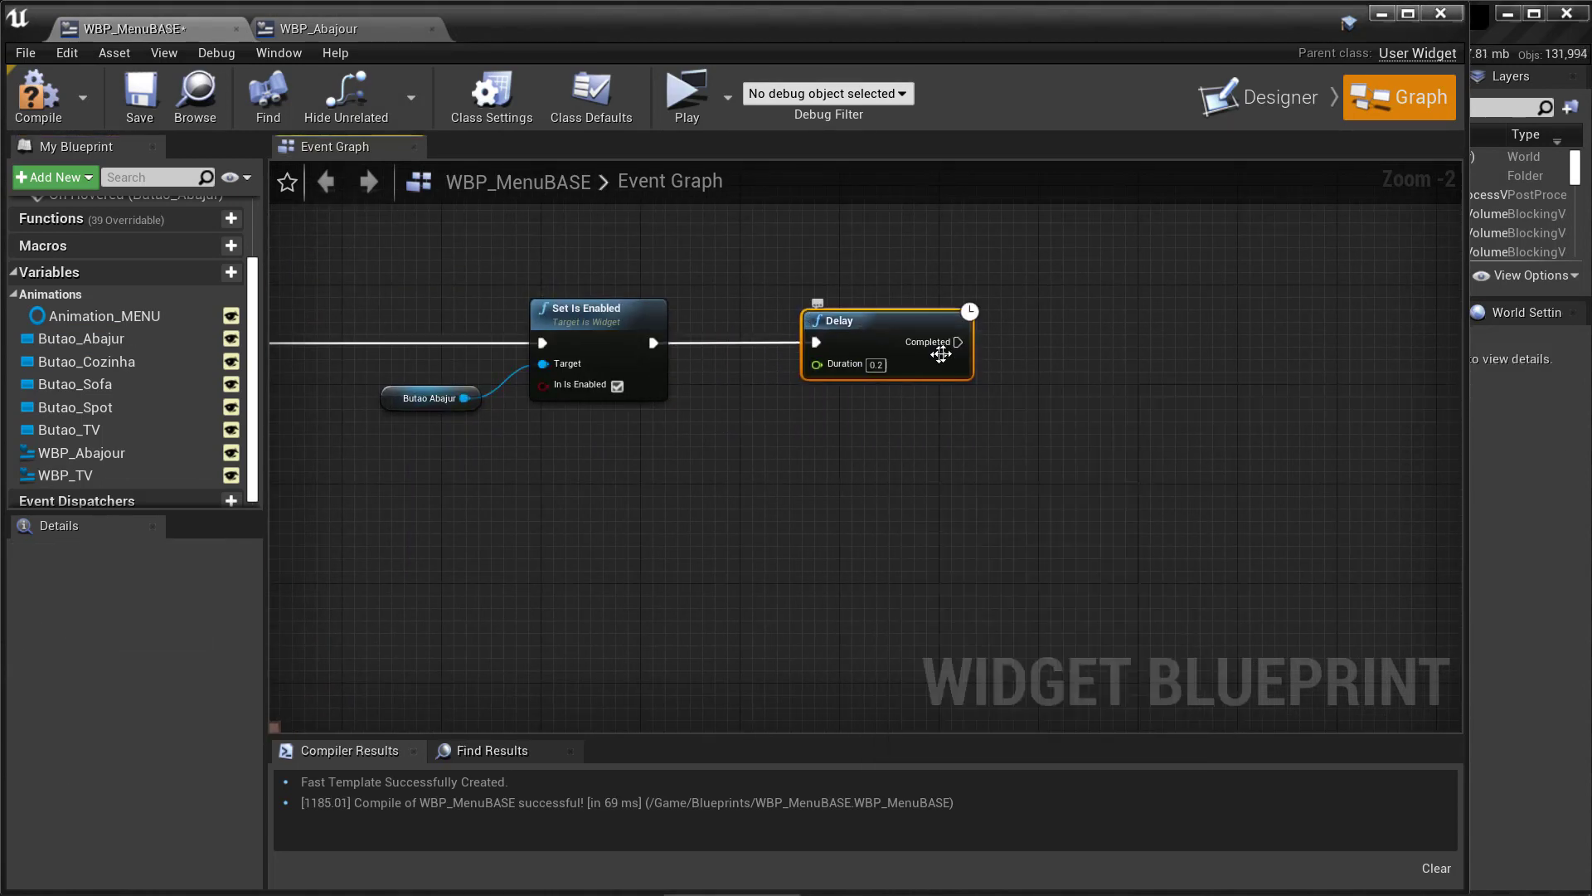
left_click_drag(958, 342, 1077, 340)
type("set visibility")
key("Return")
Step: Hide WBP_Abajour with Set Visibility Hidden and wrap the nodes in an 'Enable Hover' comment
left_click(1171, 402)
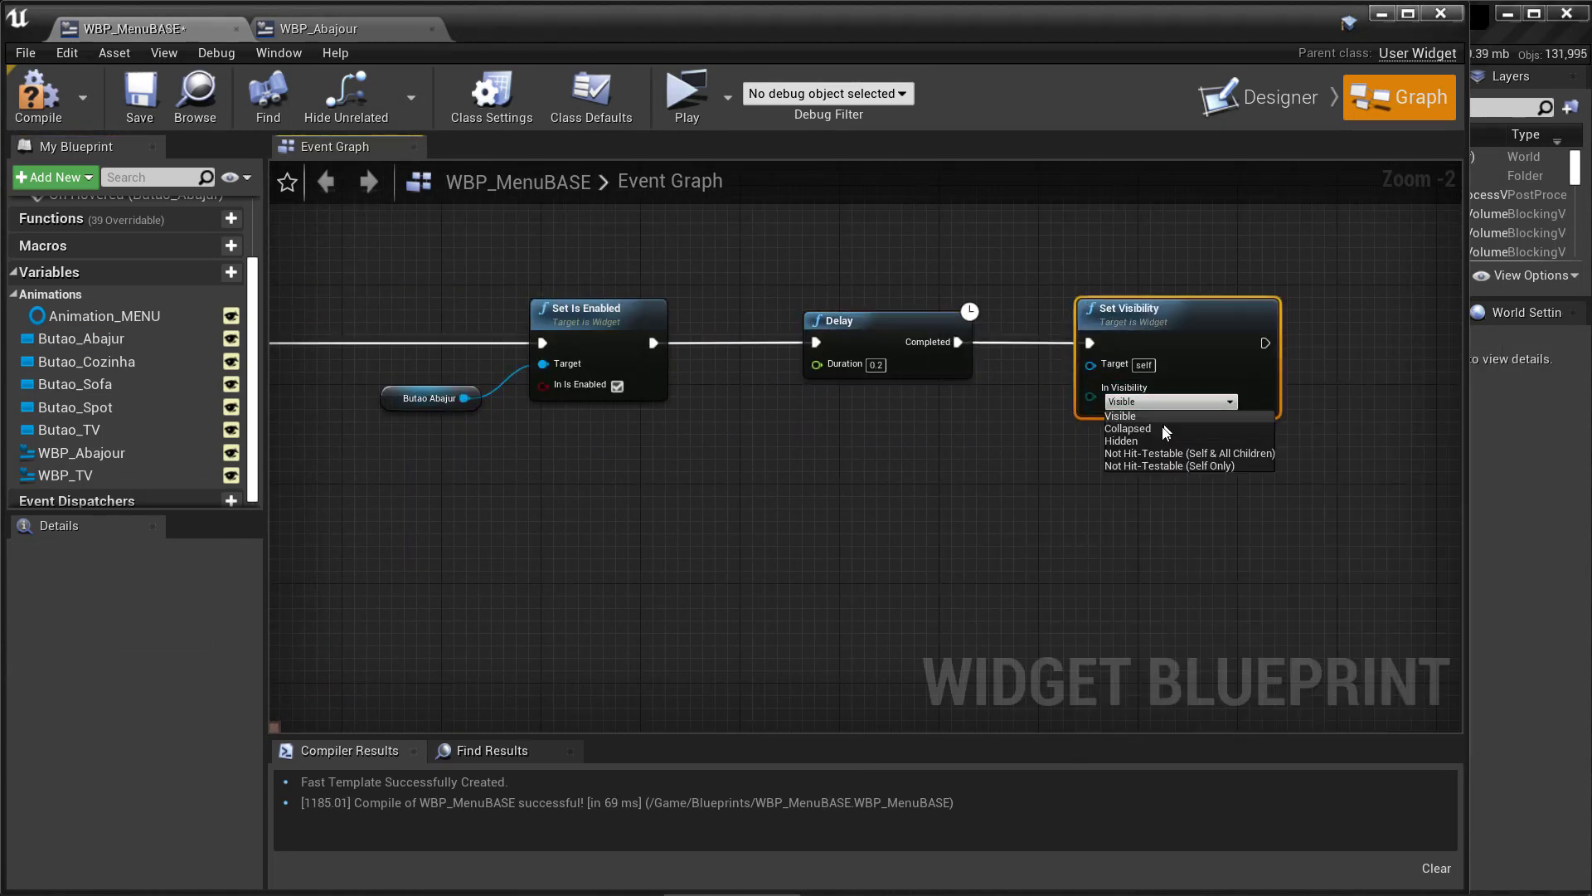
left_click_drag(82, 453, 1150, 375)
scroll(1018, 429, "down", 1)
left_click_drag(437, 269, 865, 443)
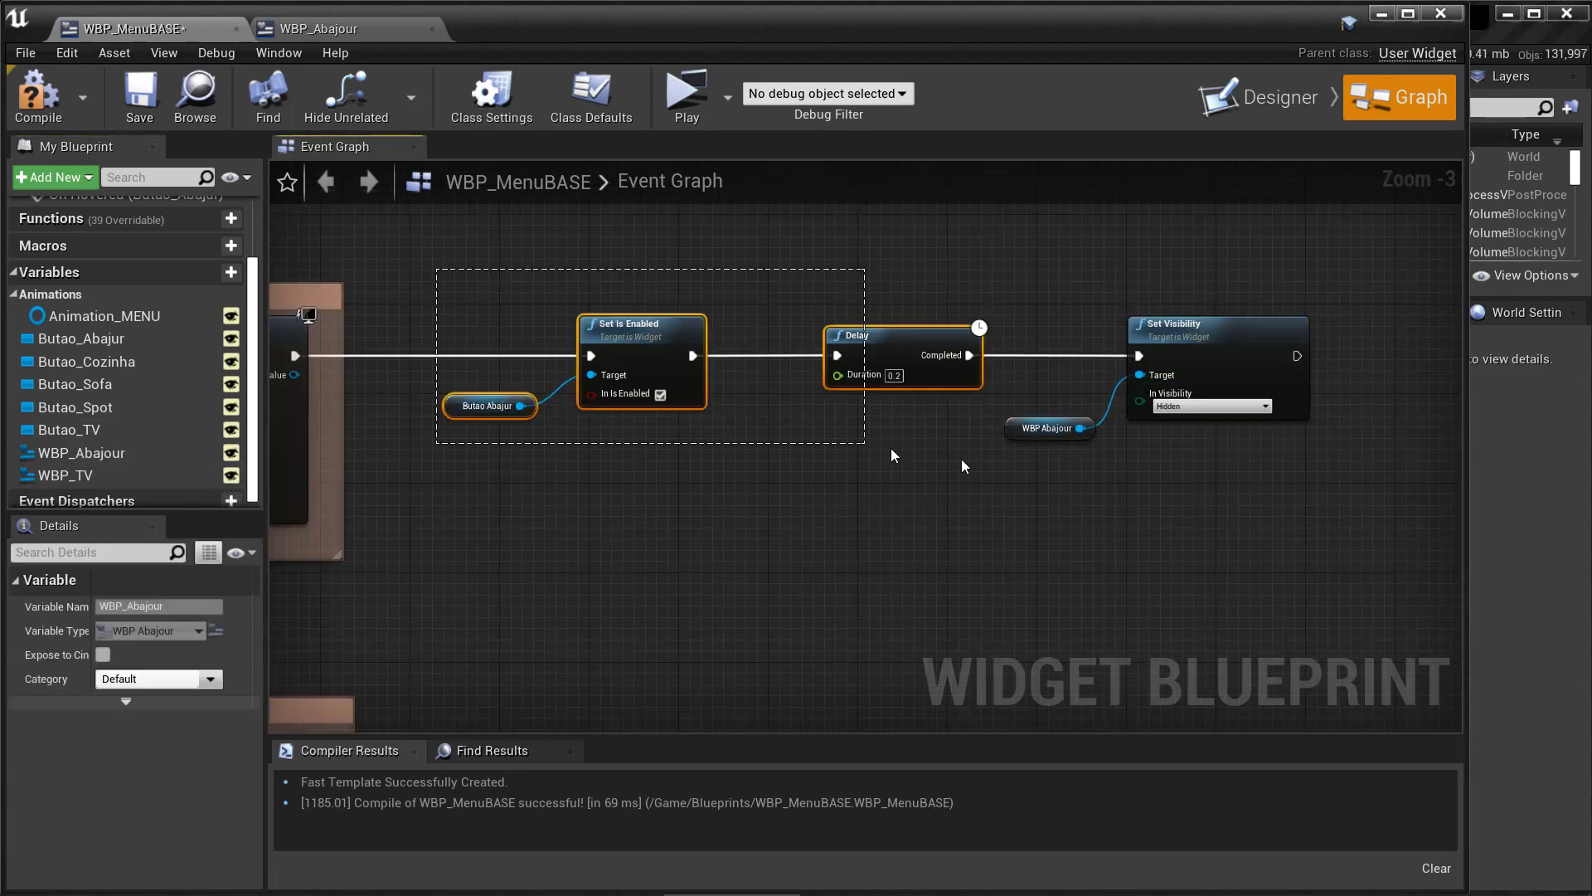
key("c")
type("Enable Hover")
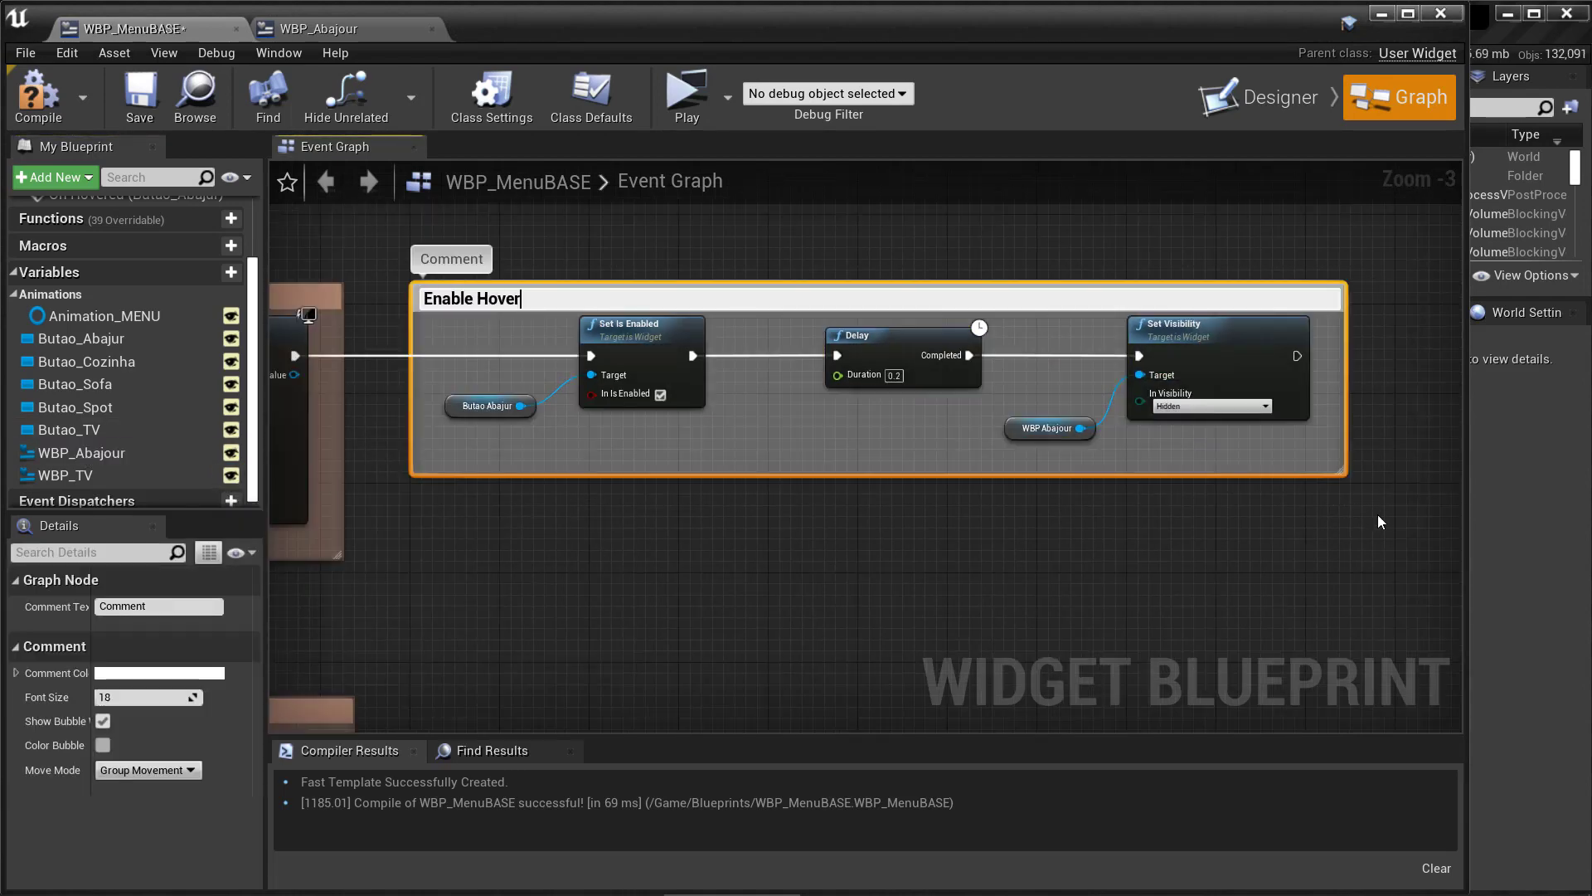
key("Return")
Step: Duplicate the Enable Hover group for TV, enabling Butao TV and hiding WBP TV
key("ctrl+c")
key("ctrl+v")
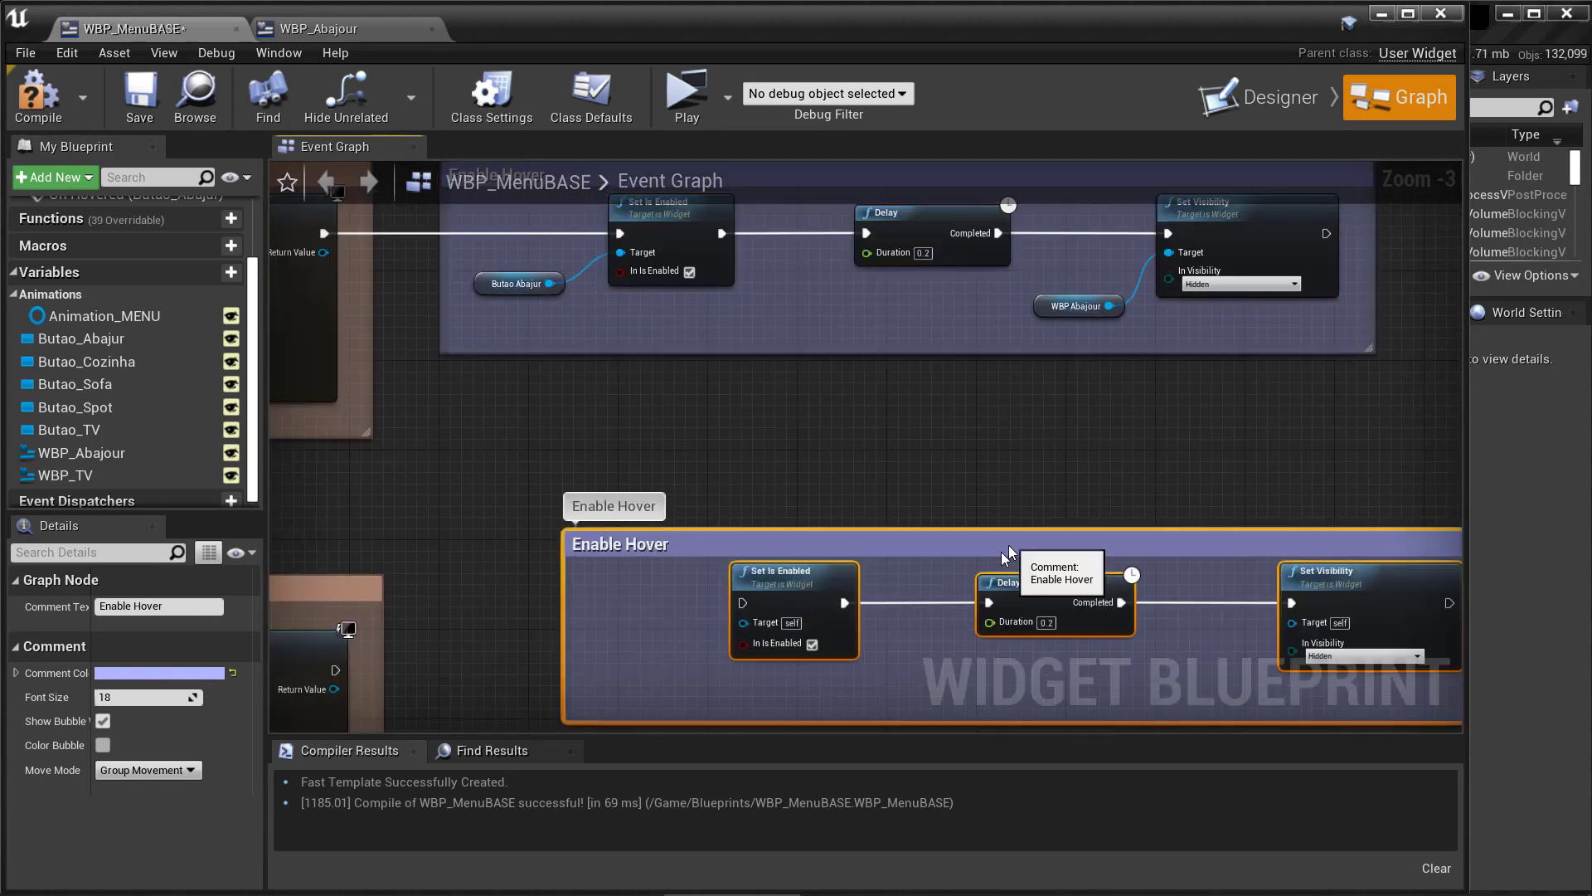
left_click_drag(334, 592, 630, 578)
left_click_drag(69, 429, 631, 588)
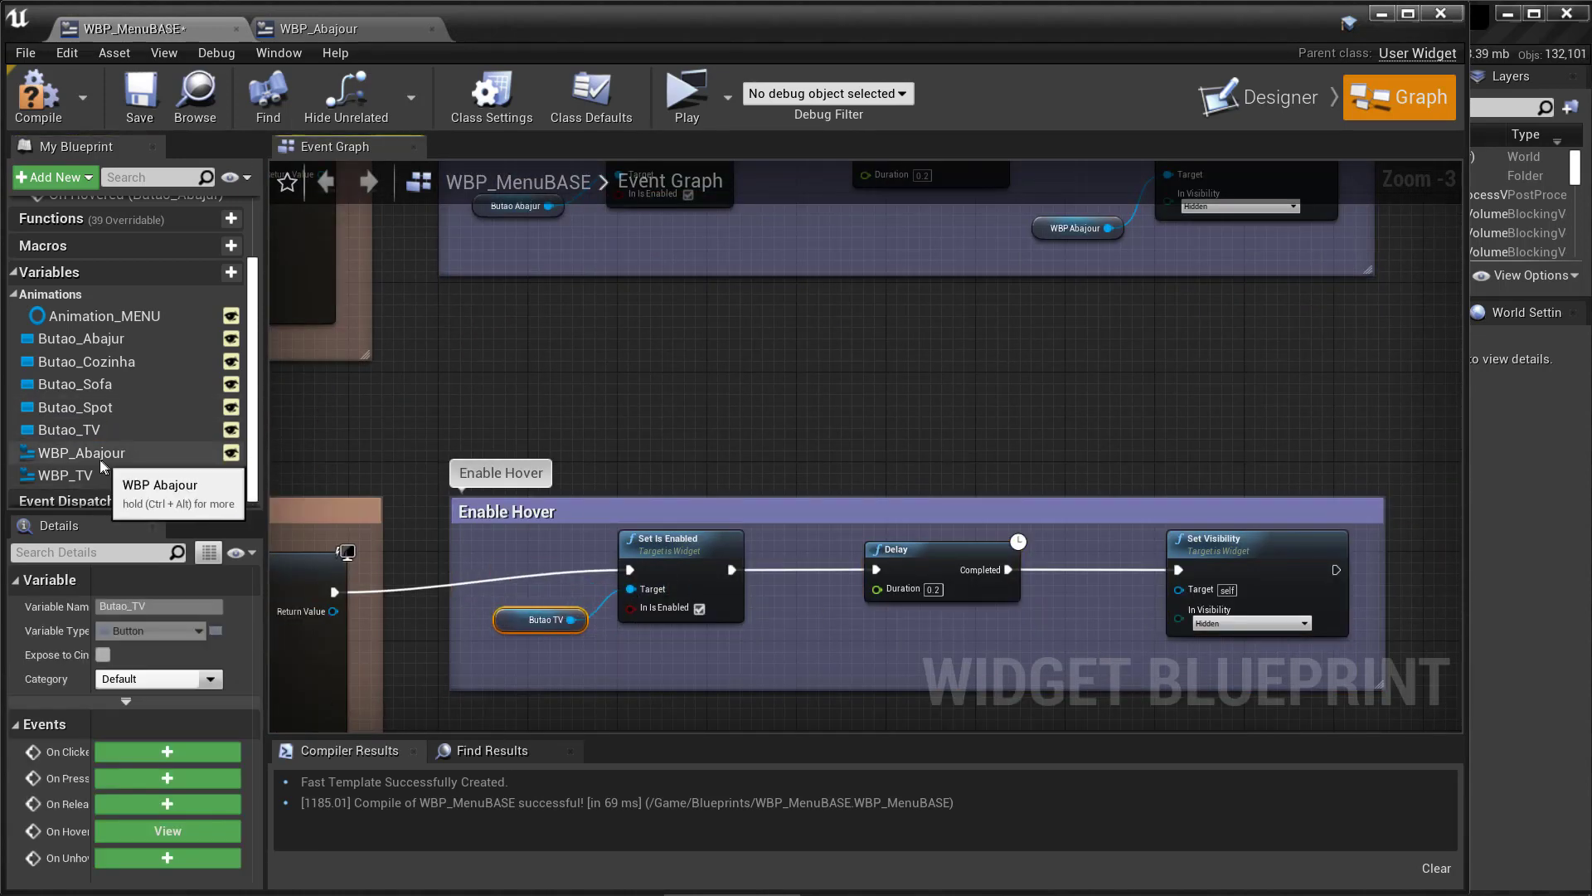
left_click_drag(64, 474, 1087, 595)
left_click_drag(533, 512, 533, 534)
Step: Test the menu in a game preview, save the blueprint, and duplicate the submenu widget asset
left_click(674, 106)
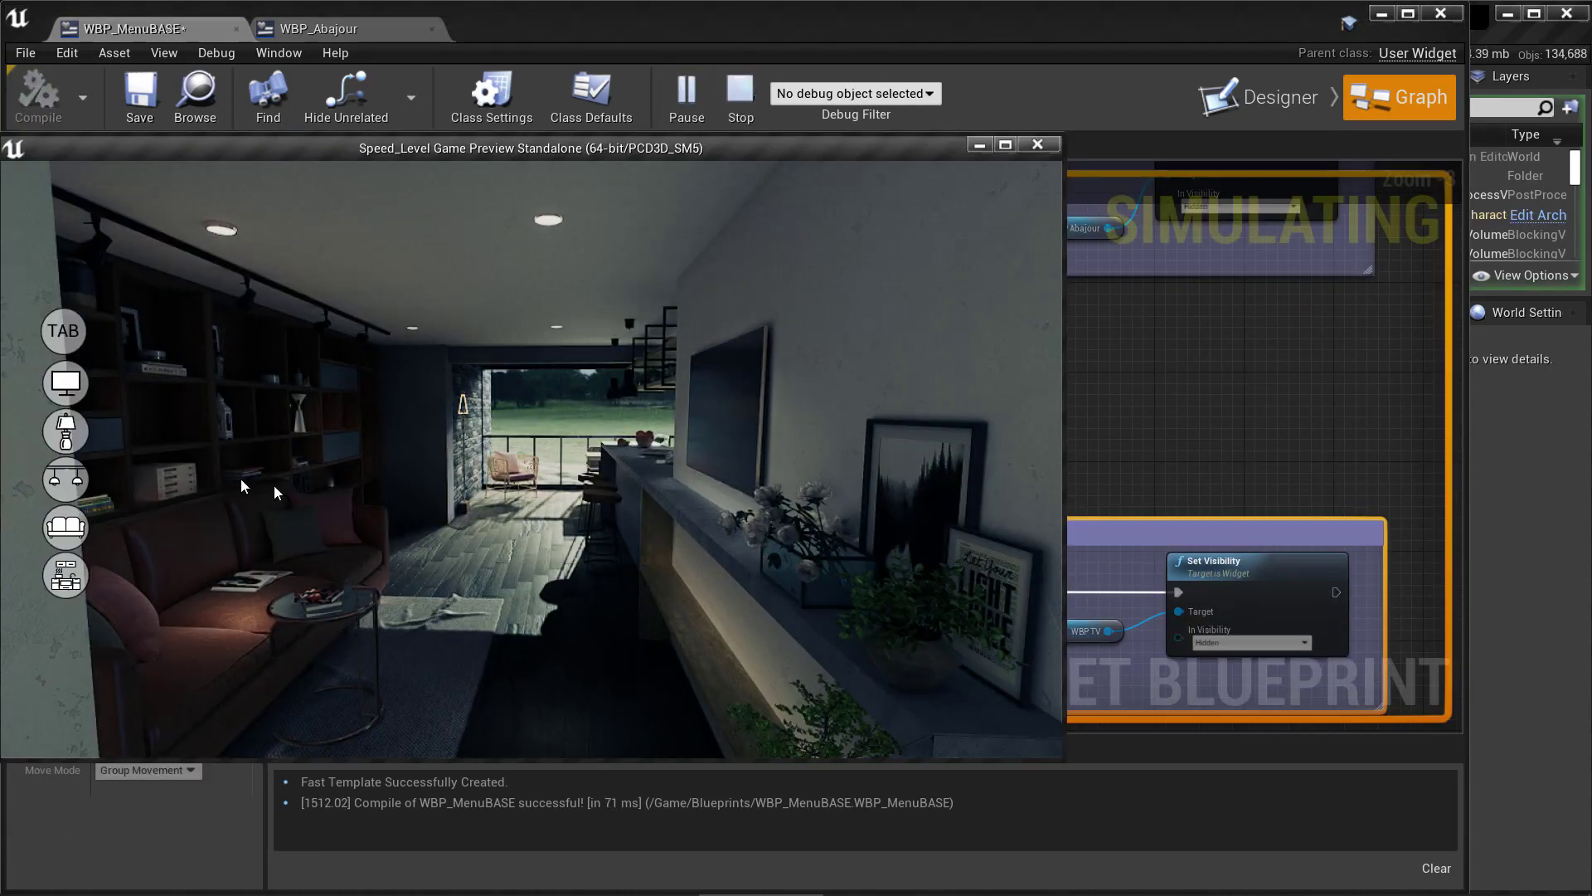
key("Escape")
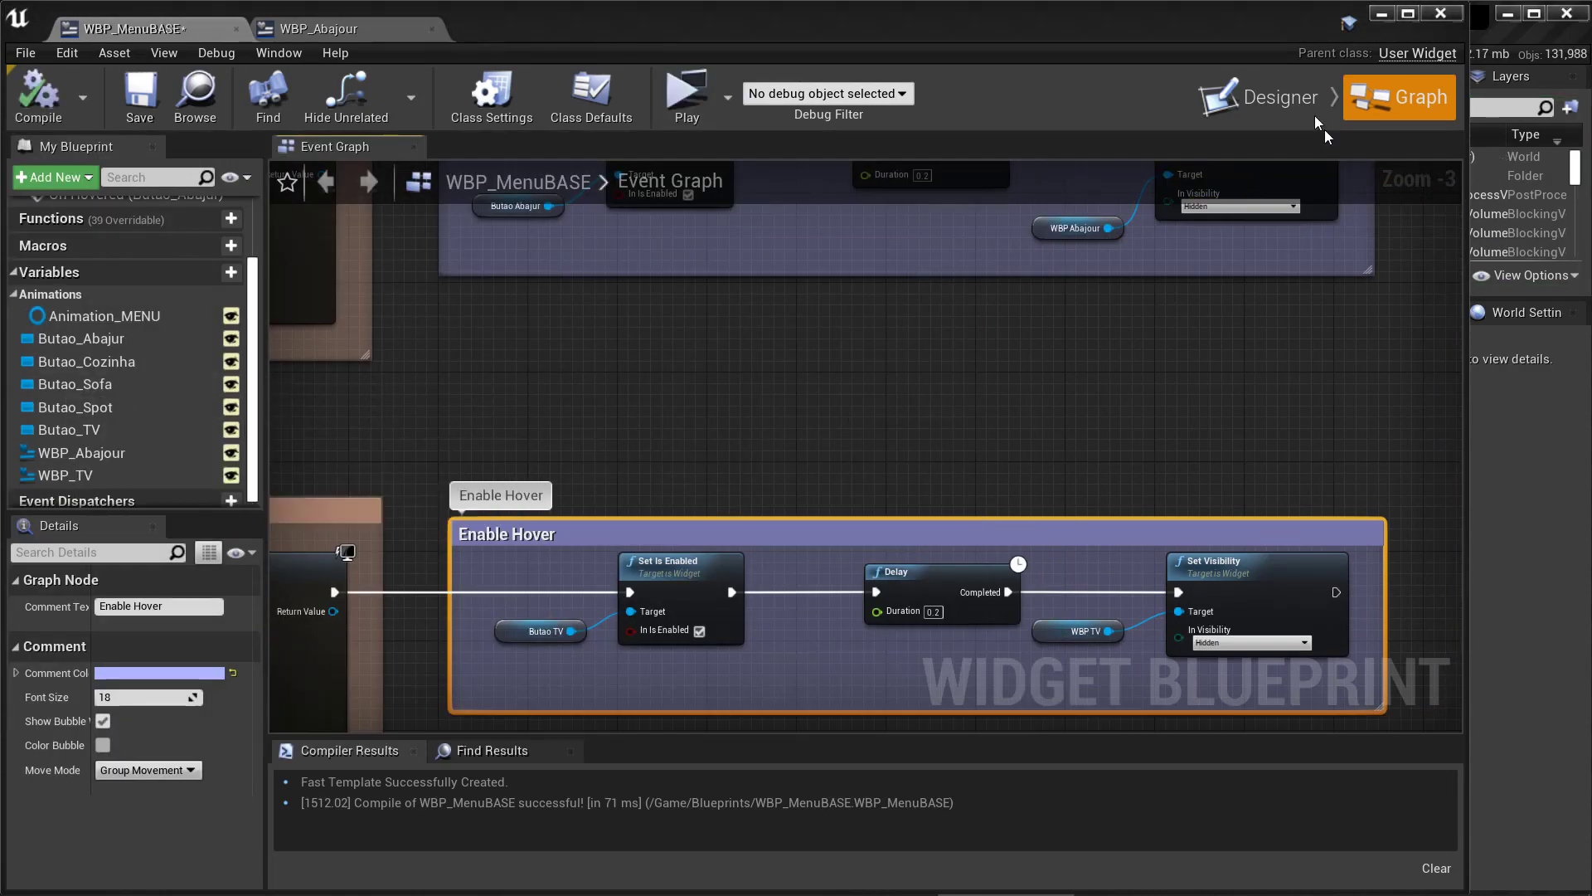
key("ctrl+shift+s")
left_click(690, 649)
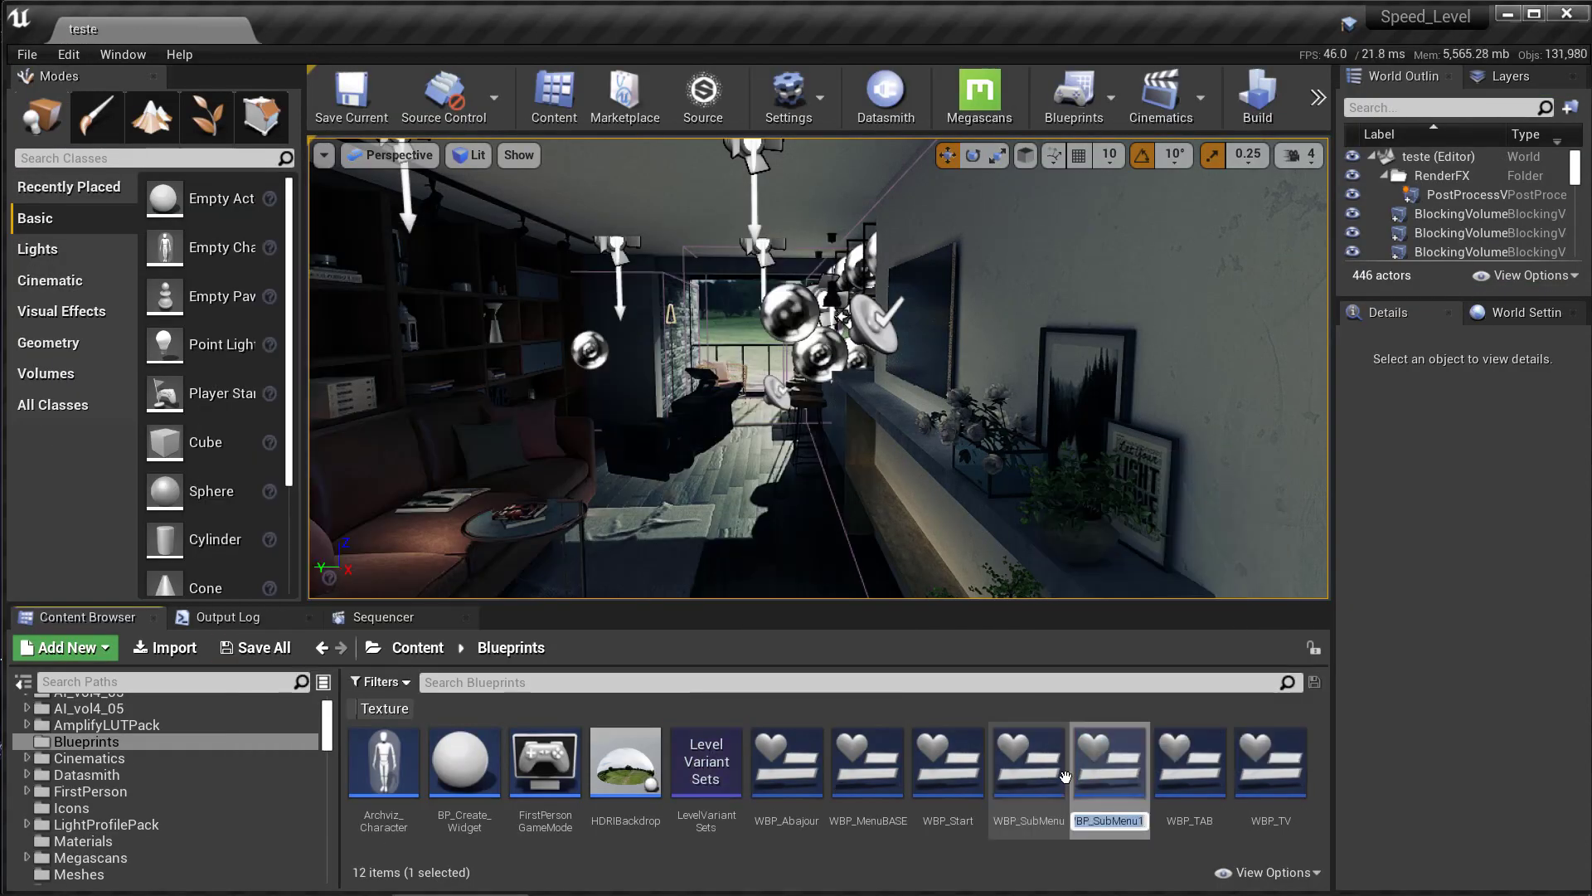
Step: In WBP_Spot, give Botao_1 the Spot_Icon normal image at size 85
double_click(948, 763)
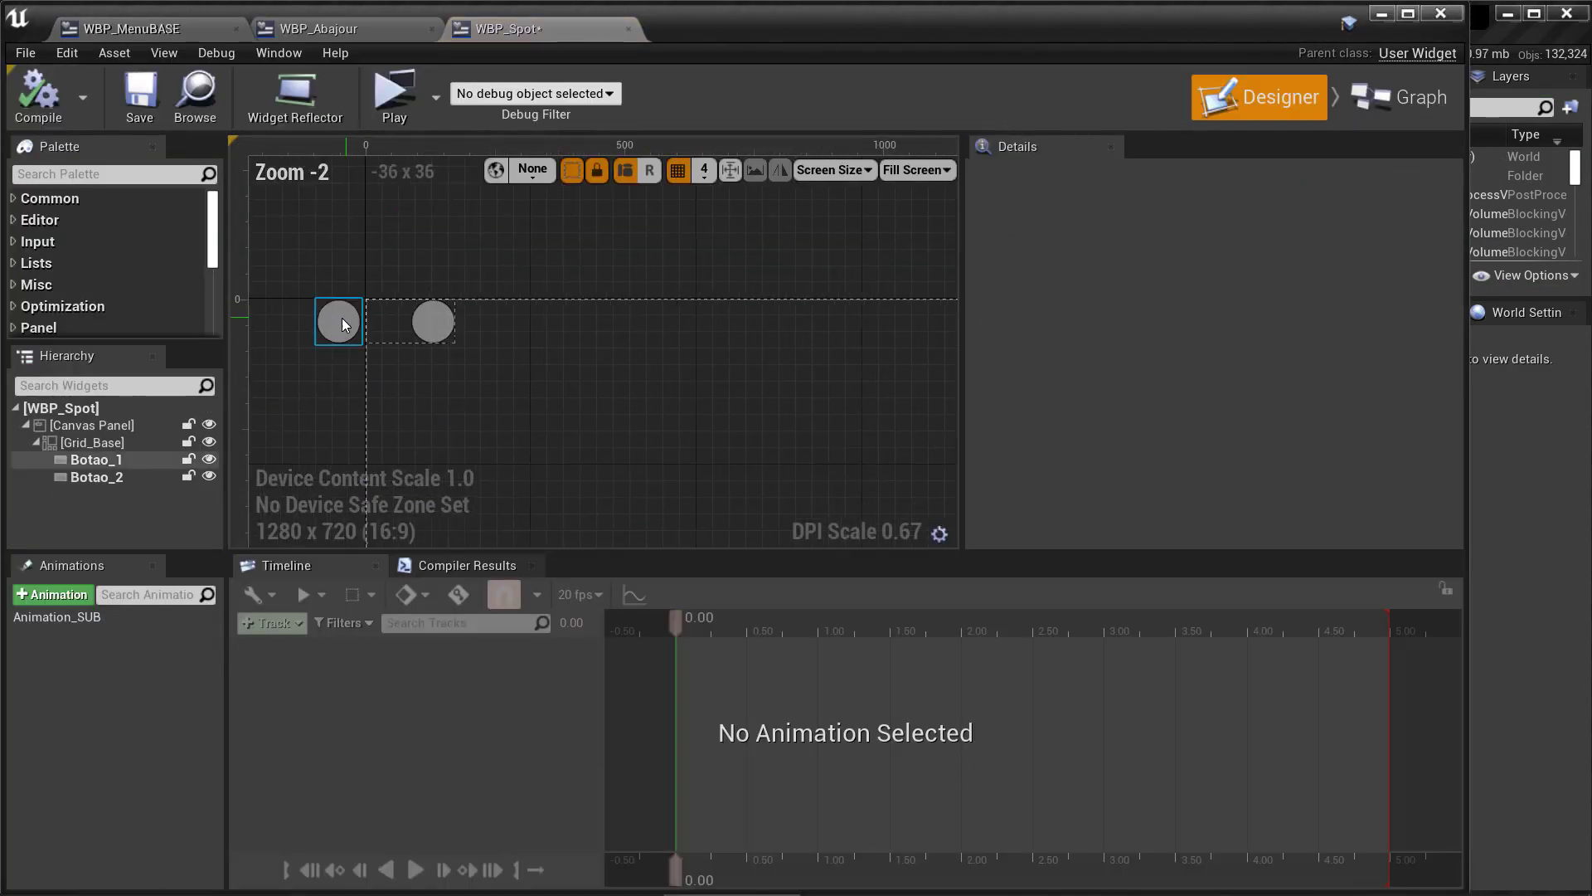
left_click(95, 459)
left_click(1298, 358)
type("spot")
left_click(1003, 762)
left_click(1219, 427)
type("85")
key("Tab")
type("85")
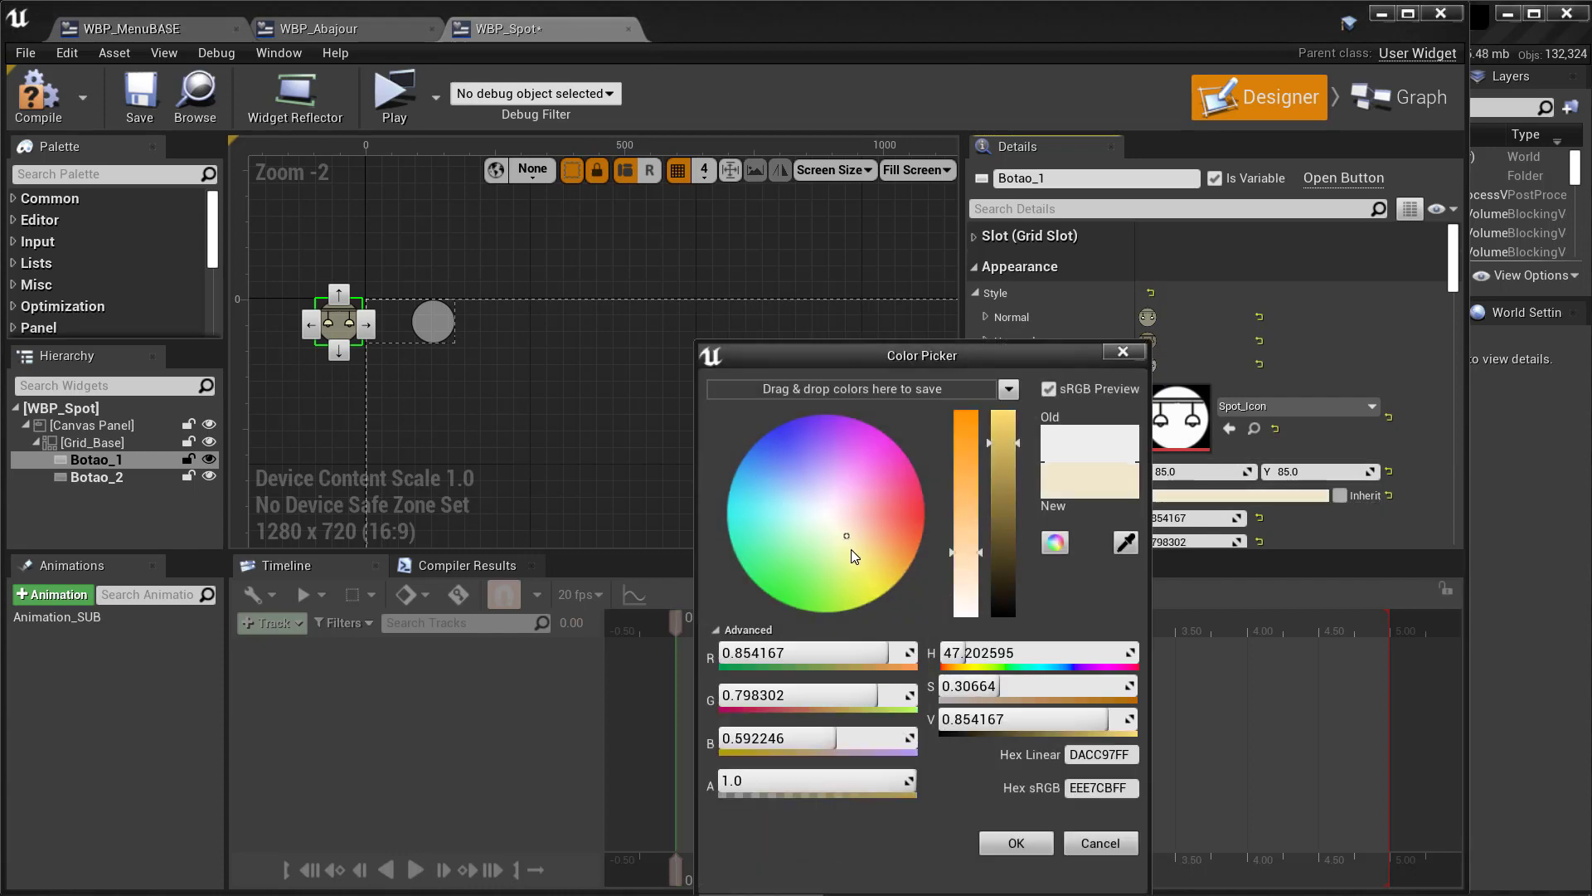
Step: Set the button's hovered image to Spot_ON_Icon and adjust its tan tint colour
left_click(1263, 362)
type("spot")
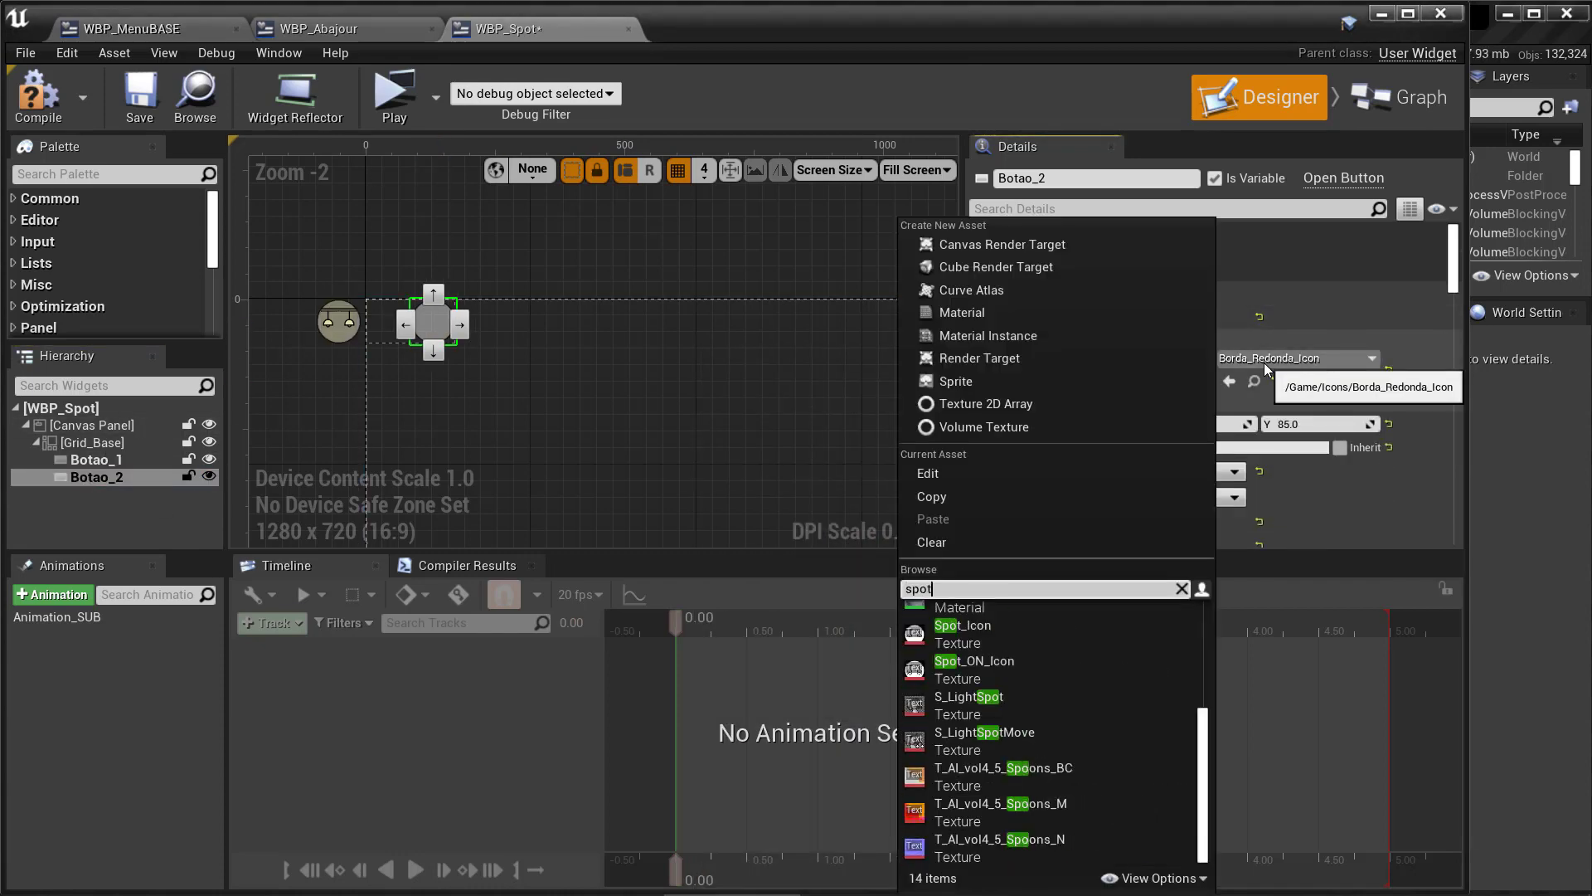
left_click(1194, 424)
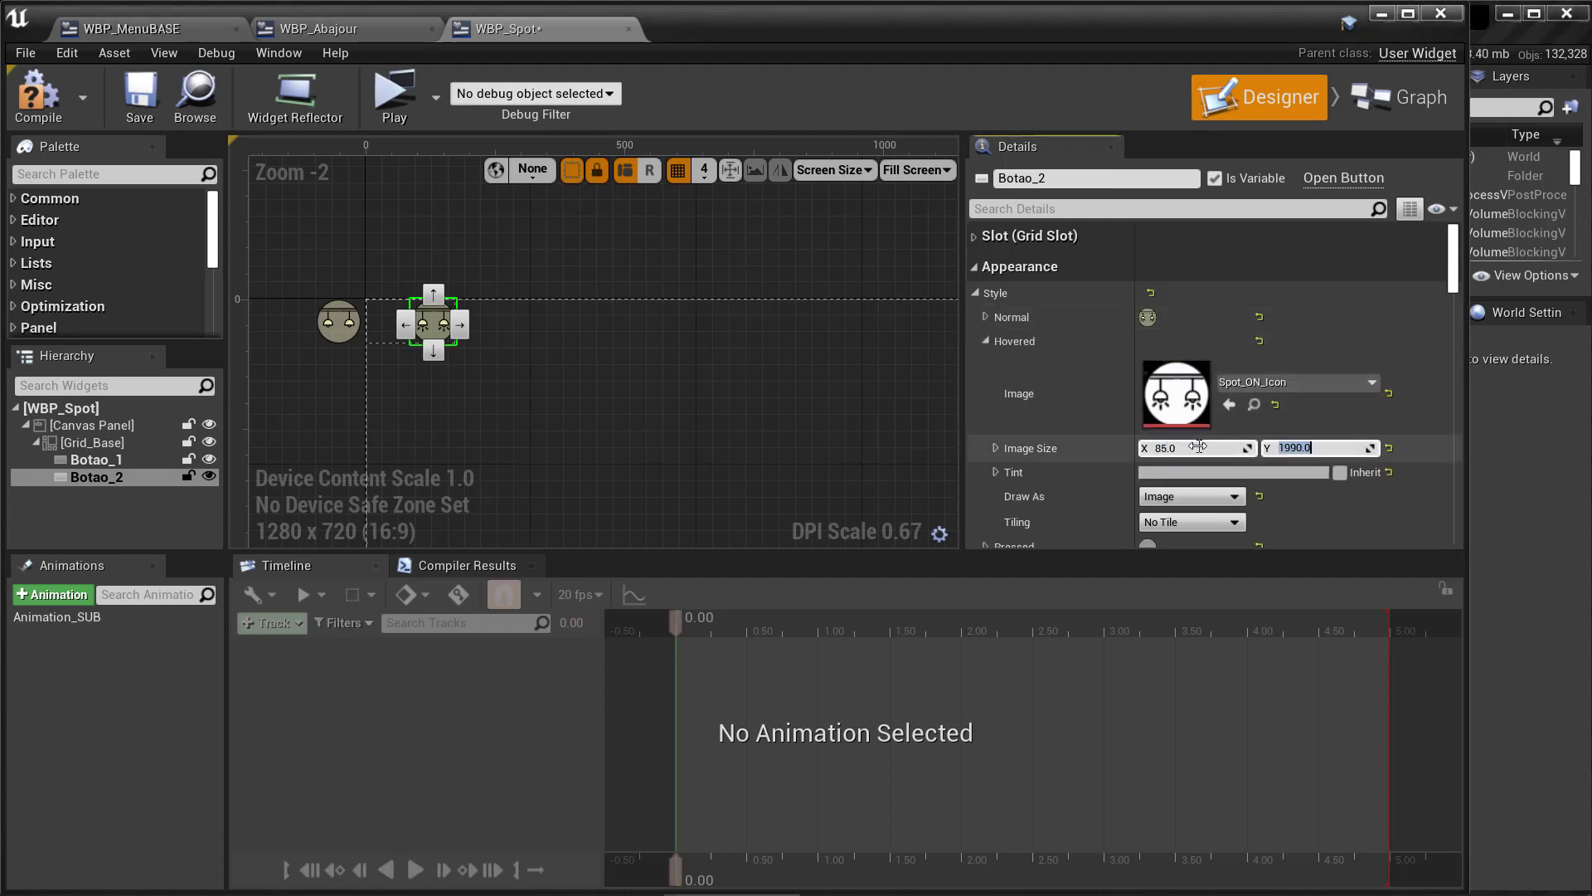
left_click(1256, 473)
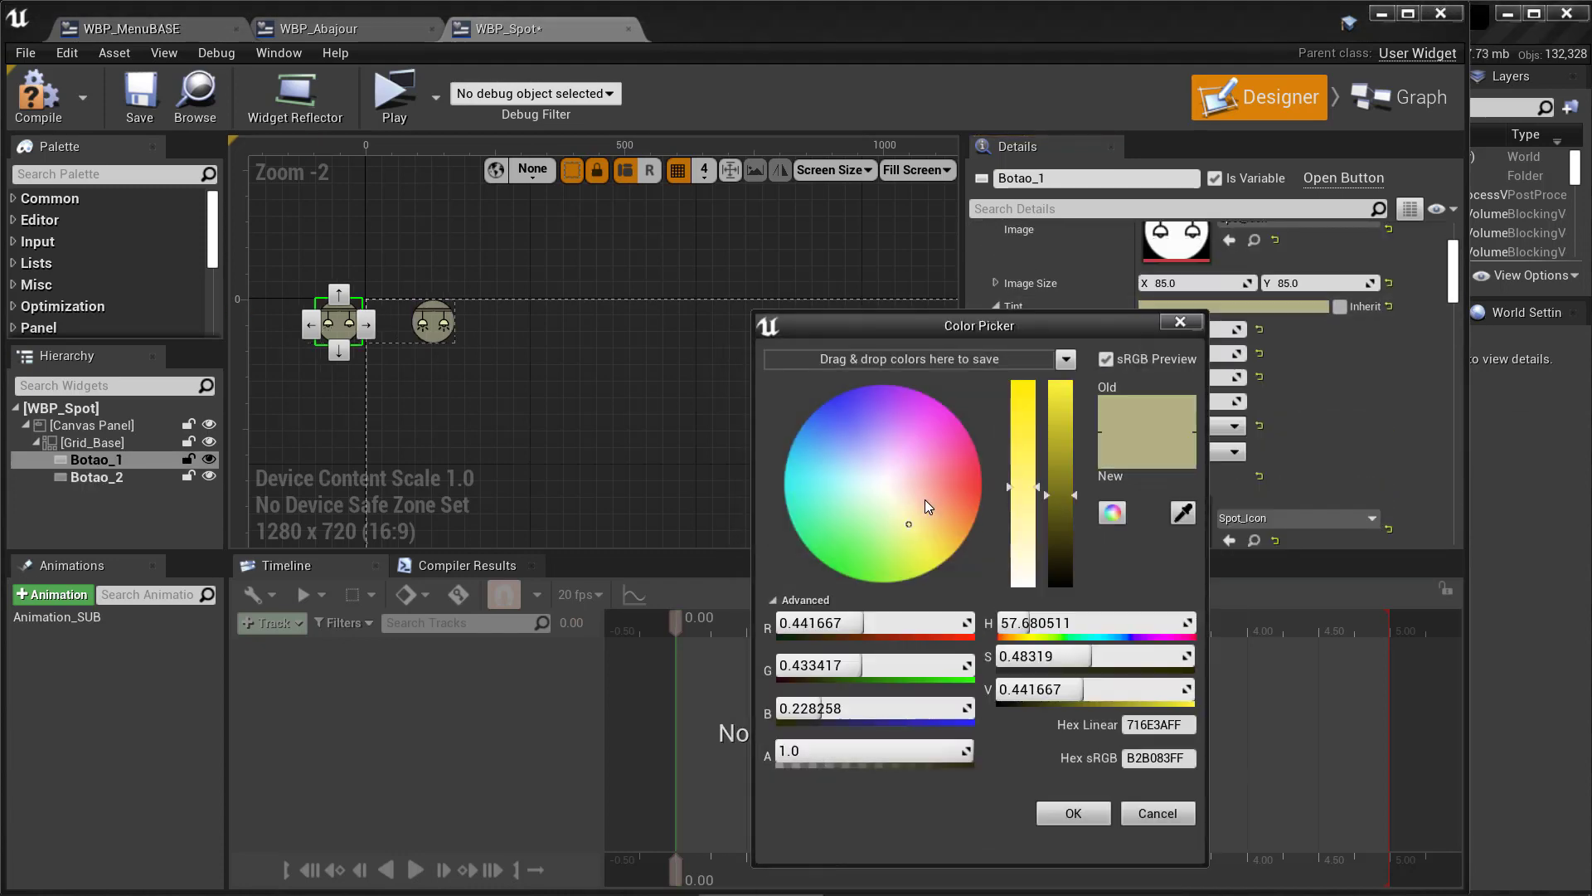
left_click(1193, 452)
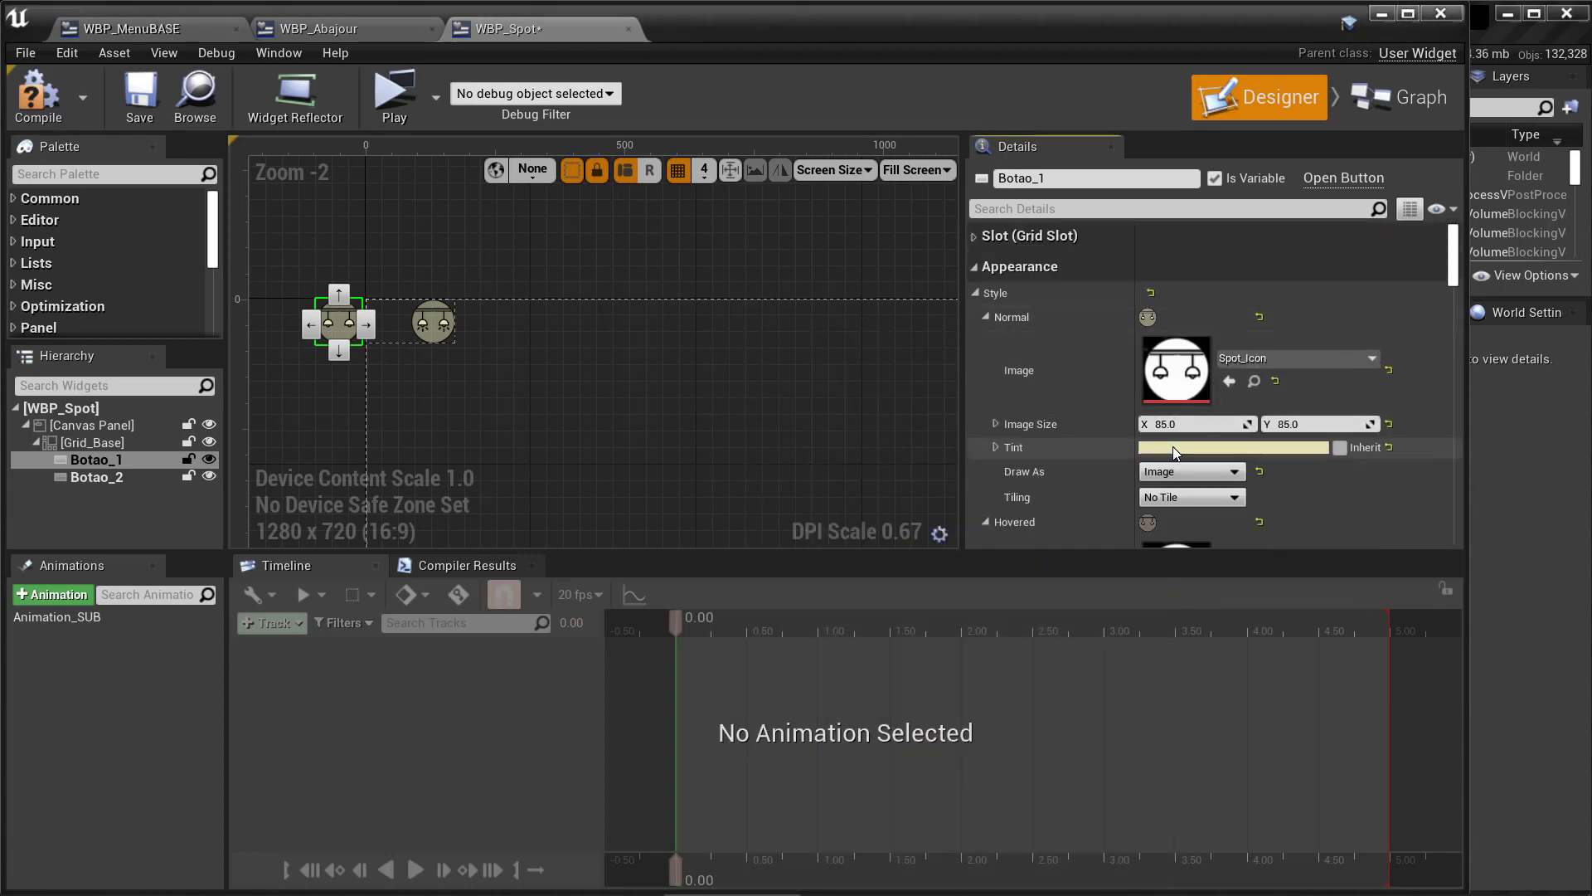
left_click(1386, 100)
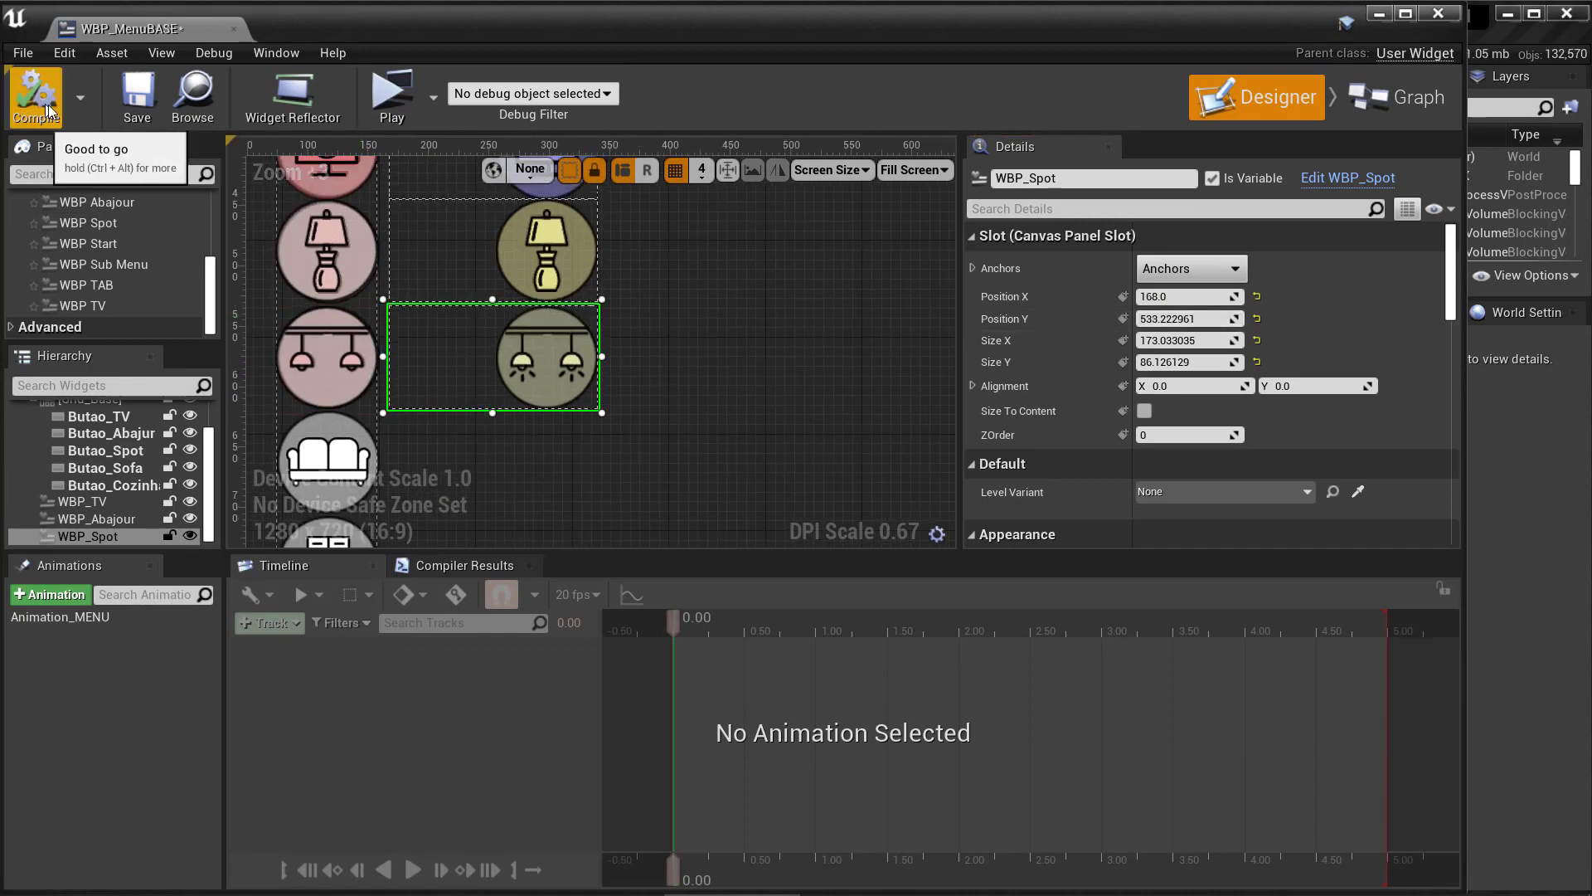
Step: In the WBP_MenuBASE graph, shift the Enable Hover groups right and duplicate the lower comment row
left_click(1429, 99)
left_click_drag(975, 305, 1042, 313)
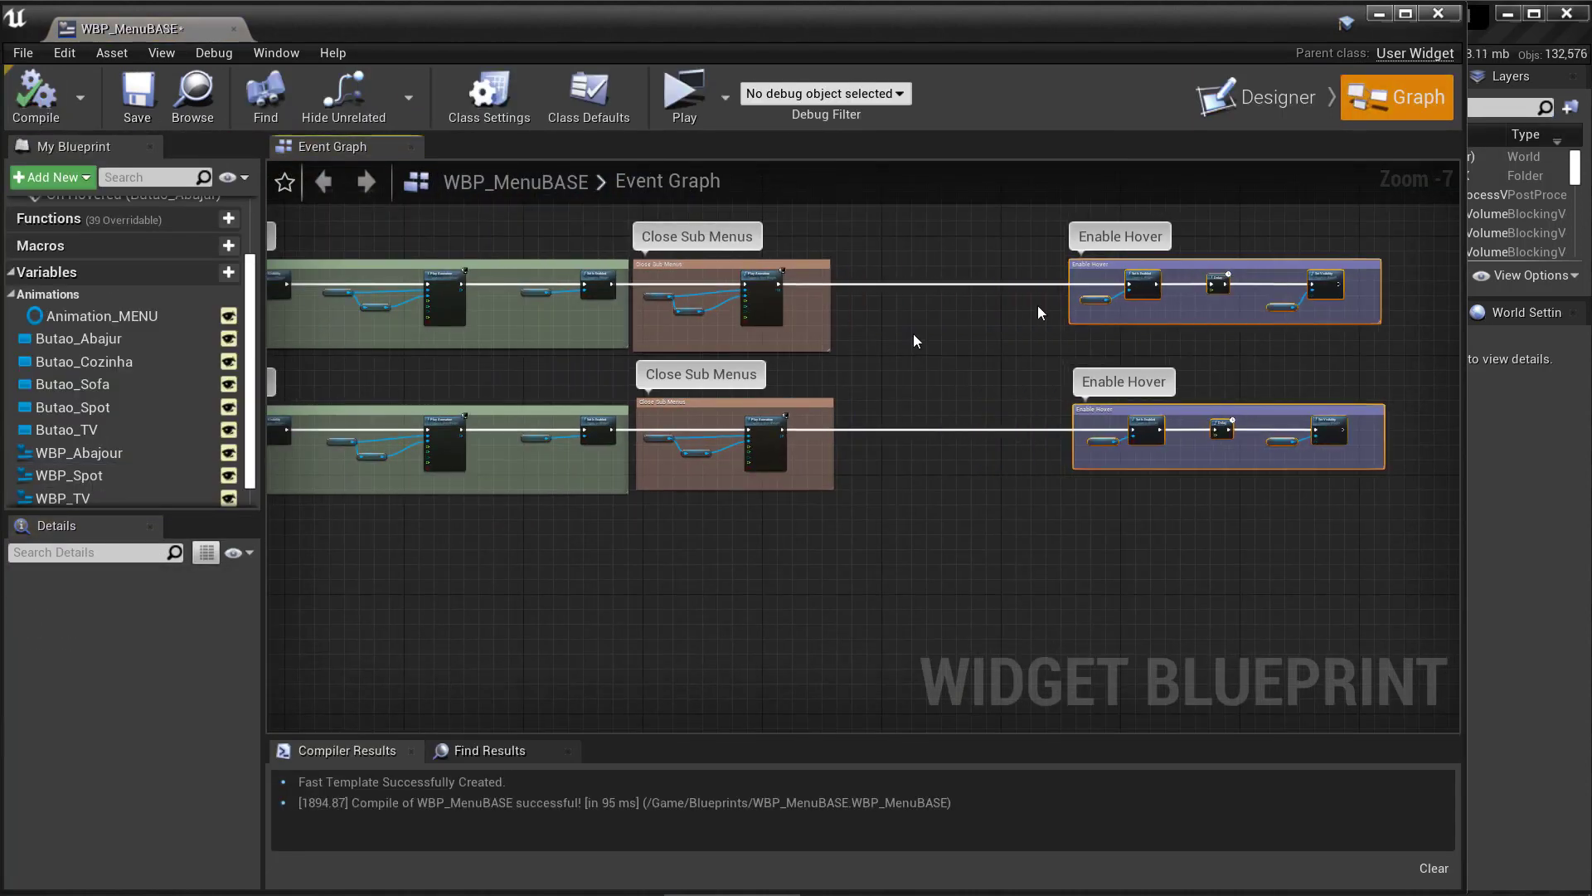
scroll(1012, 416, "down", 1)
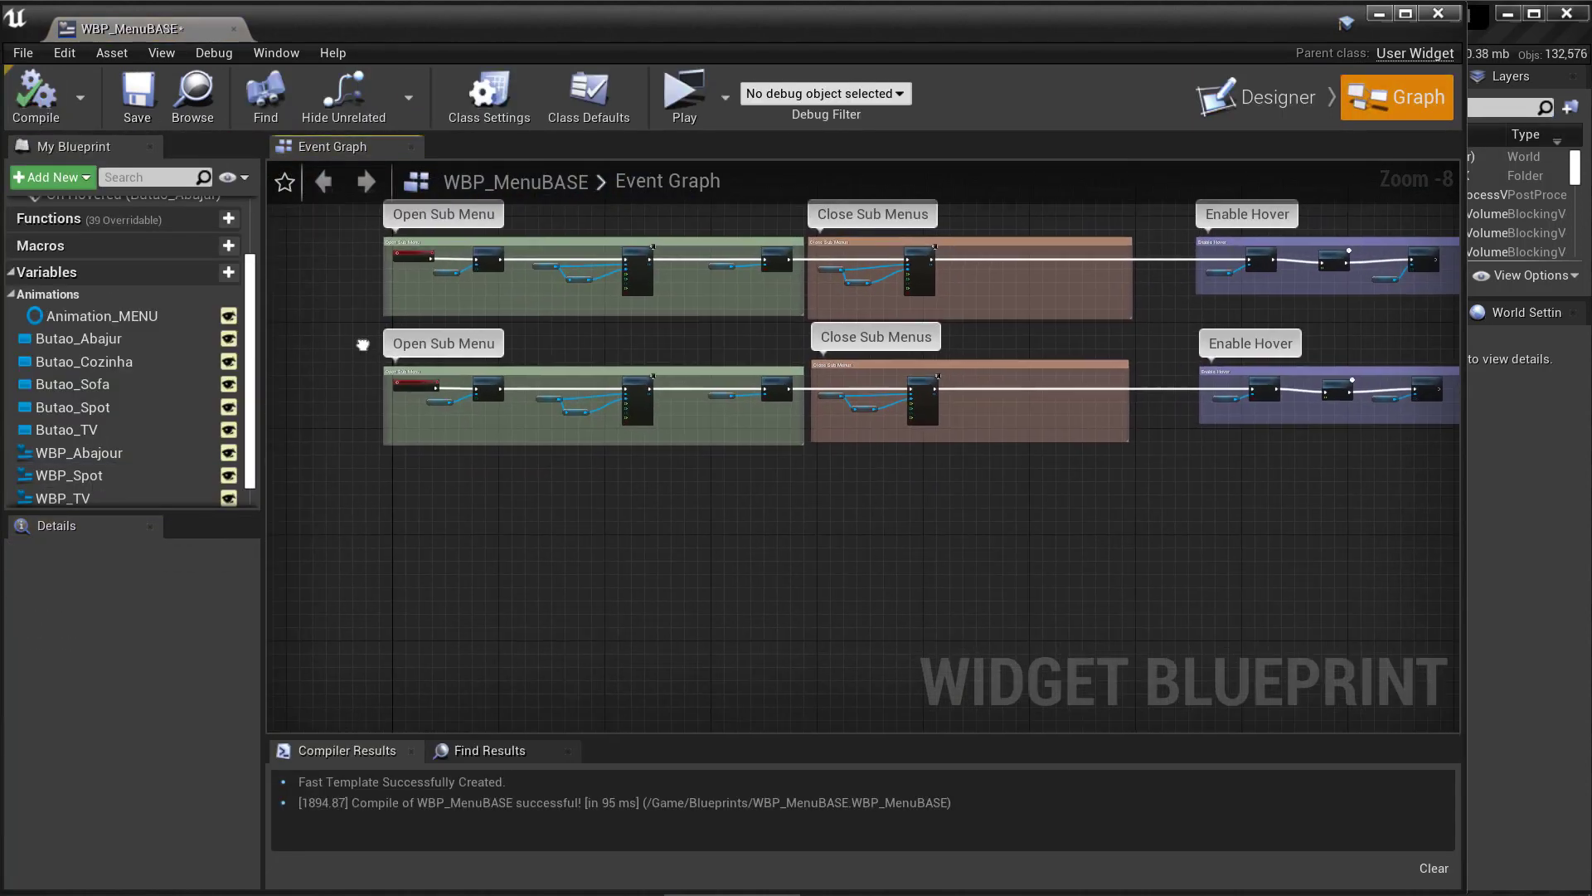
left_click_drag(345, 332, 1397, 551)
key("ctrl+c")
key("ctrl+v")
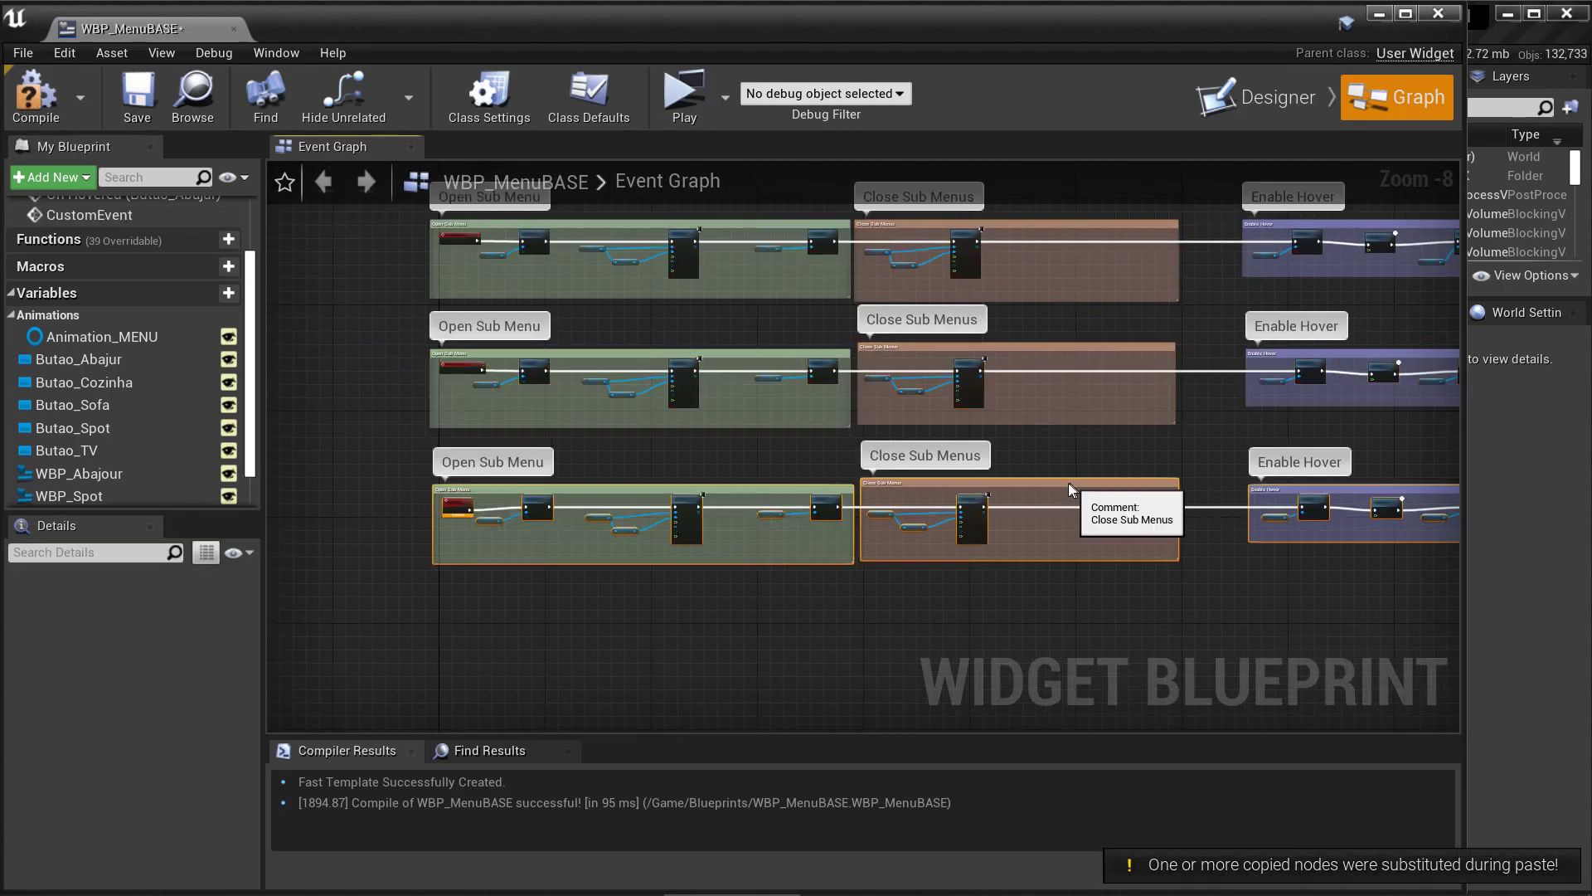
double_click(89, 215)
Step: Add an On Hovered event for Butao_Spot that makes WBP_Spot visible
left_click(73, 427)
left_click(166, 853)
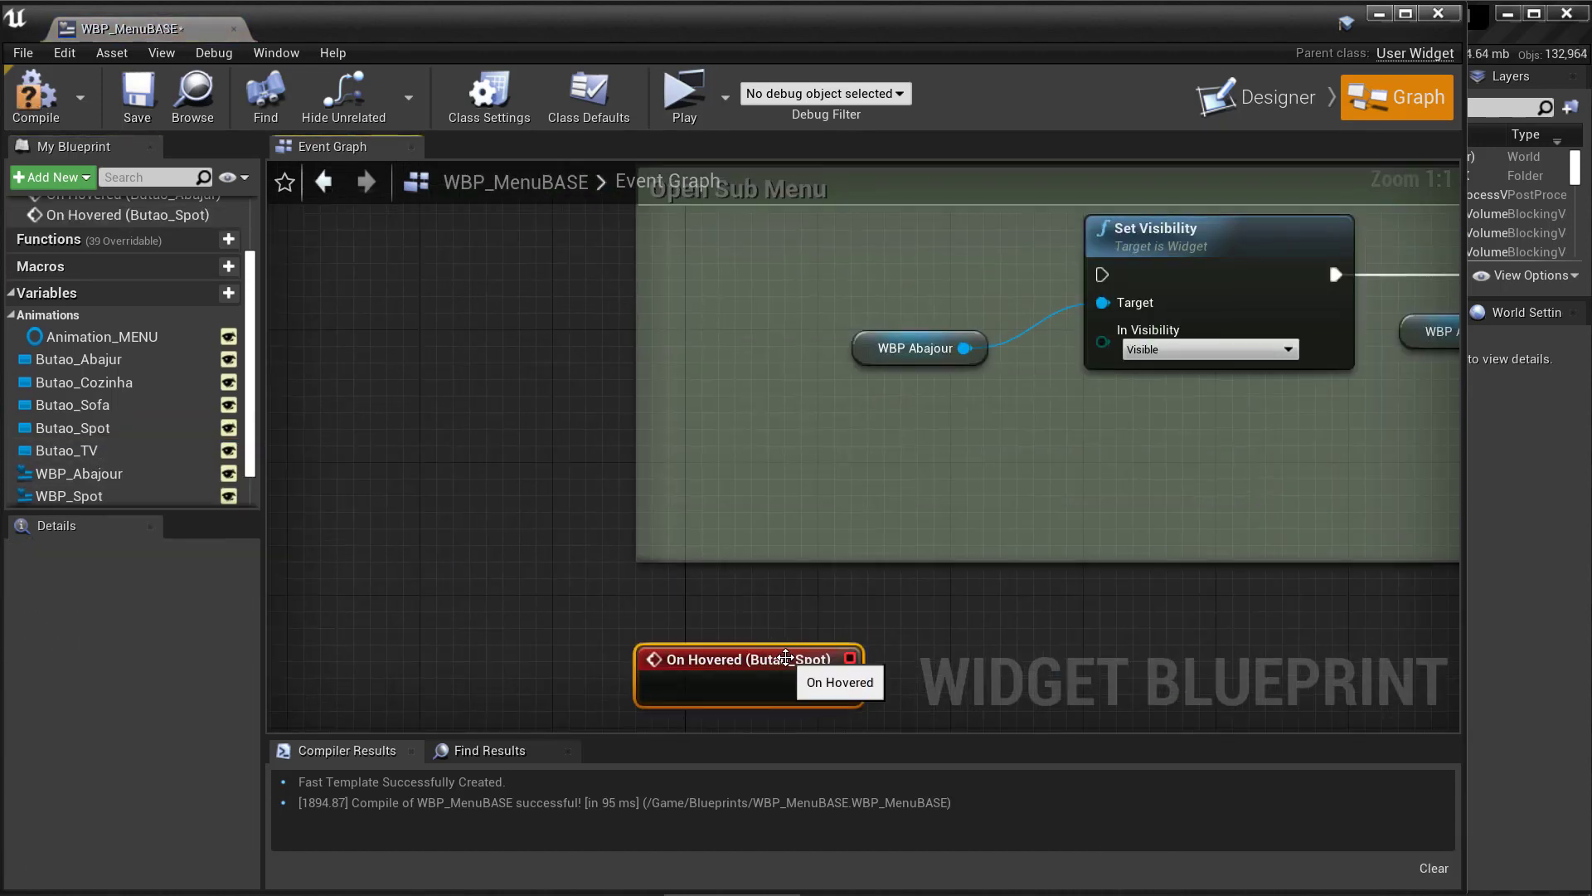
scroll(125, 465, "down", 1)
left_click_drag(69, 462, 919, 348)
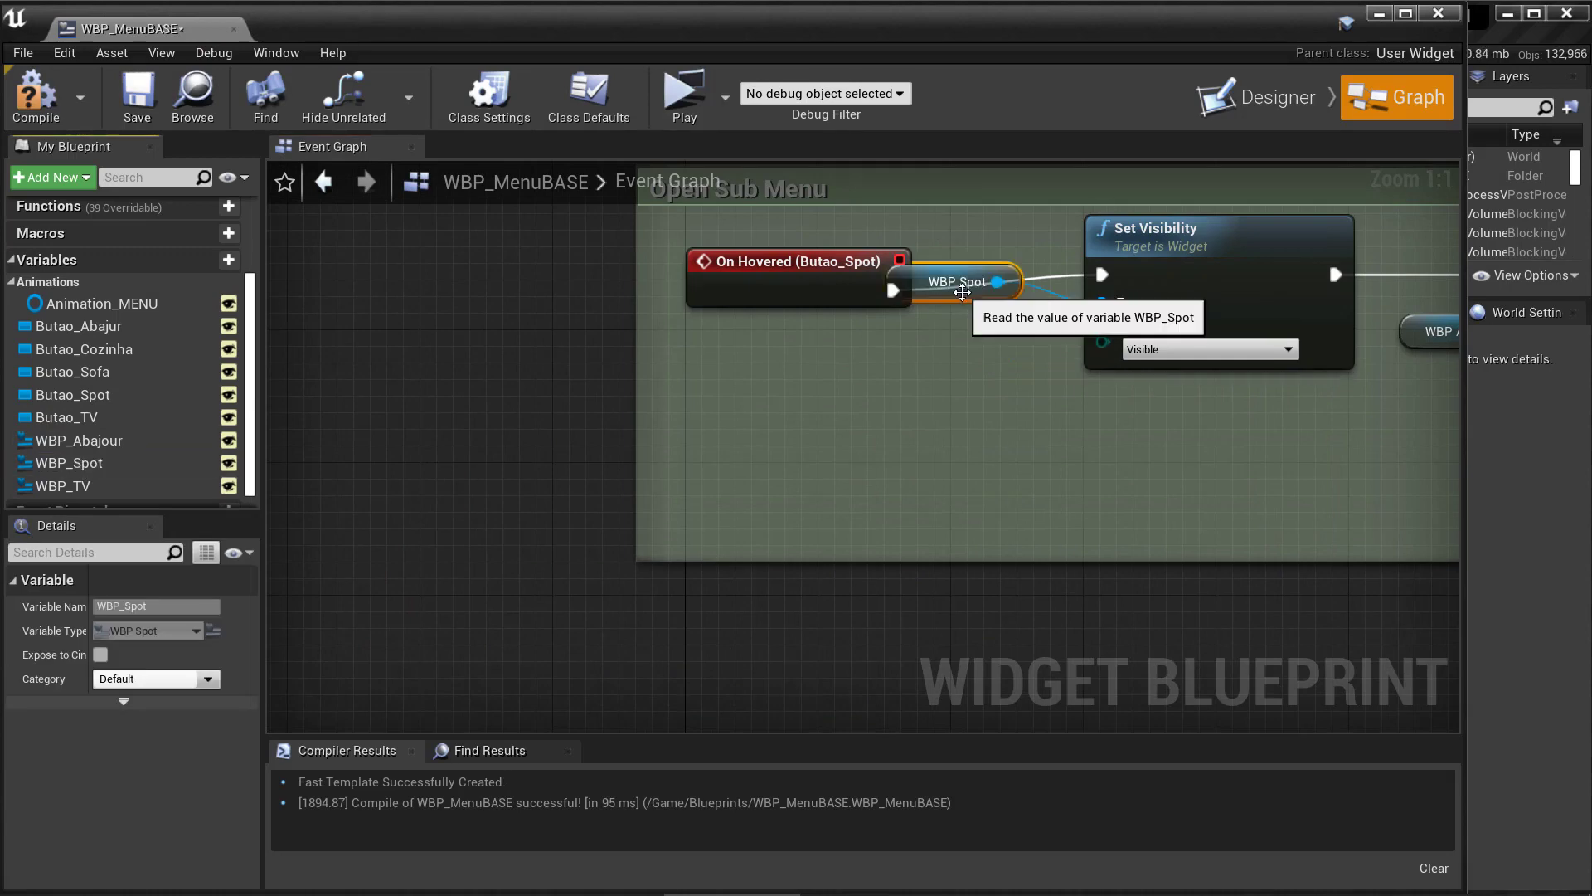
right_click_drag(1098, 238, 679, 343)
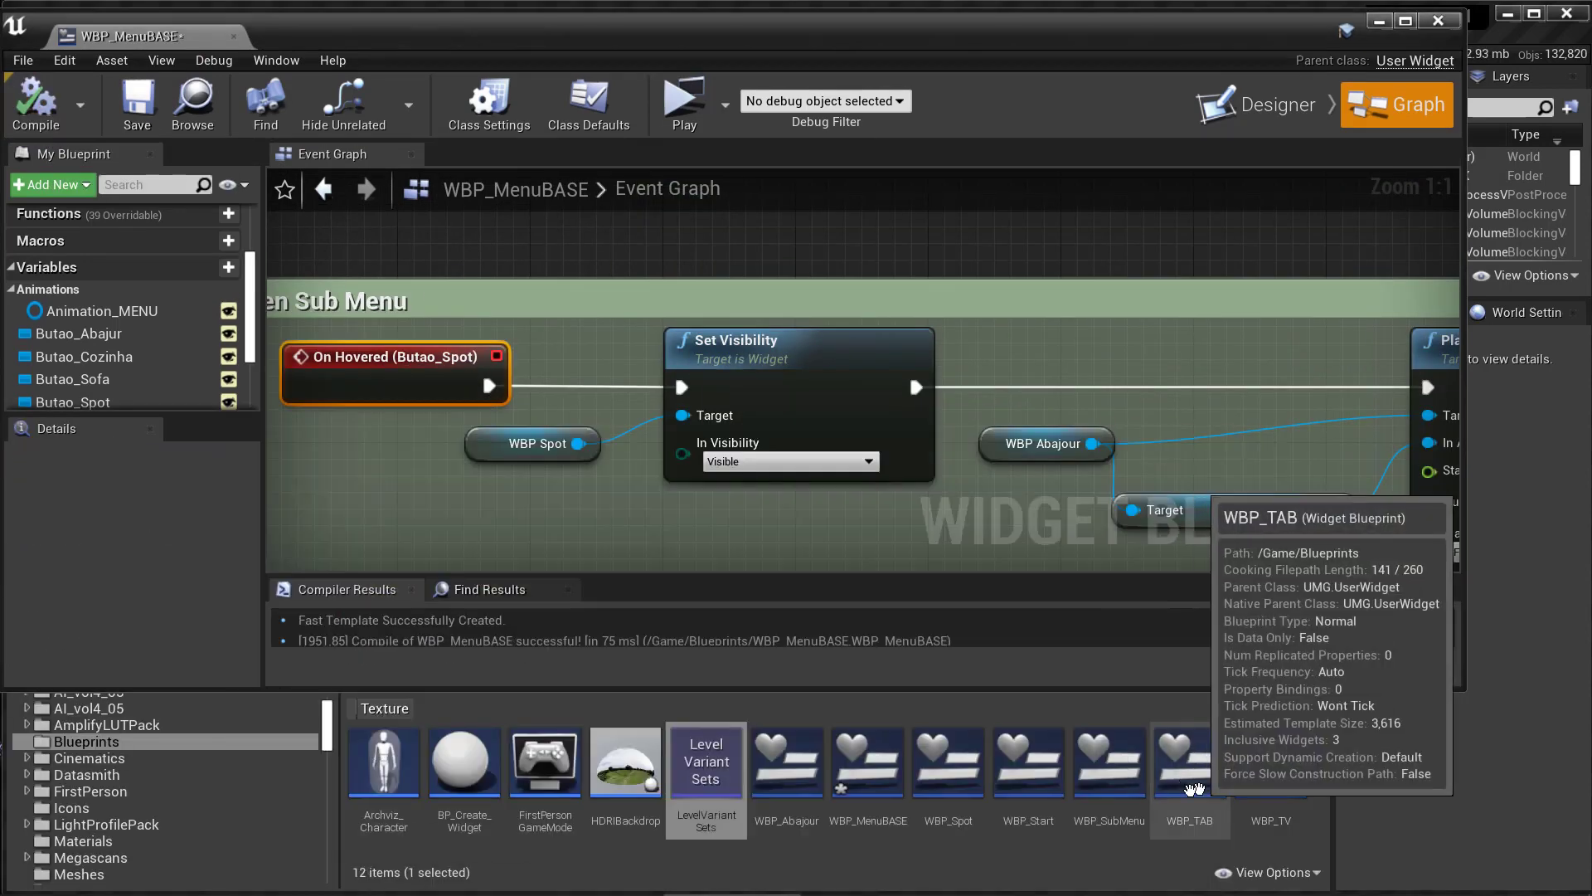
Step: Replace the old submenu reference so Play Animation uses WBP_Spot's Animation SPOT
double_click(947, 758)
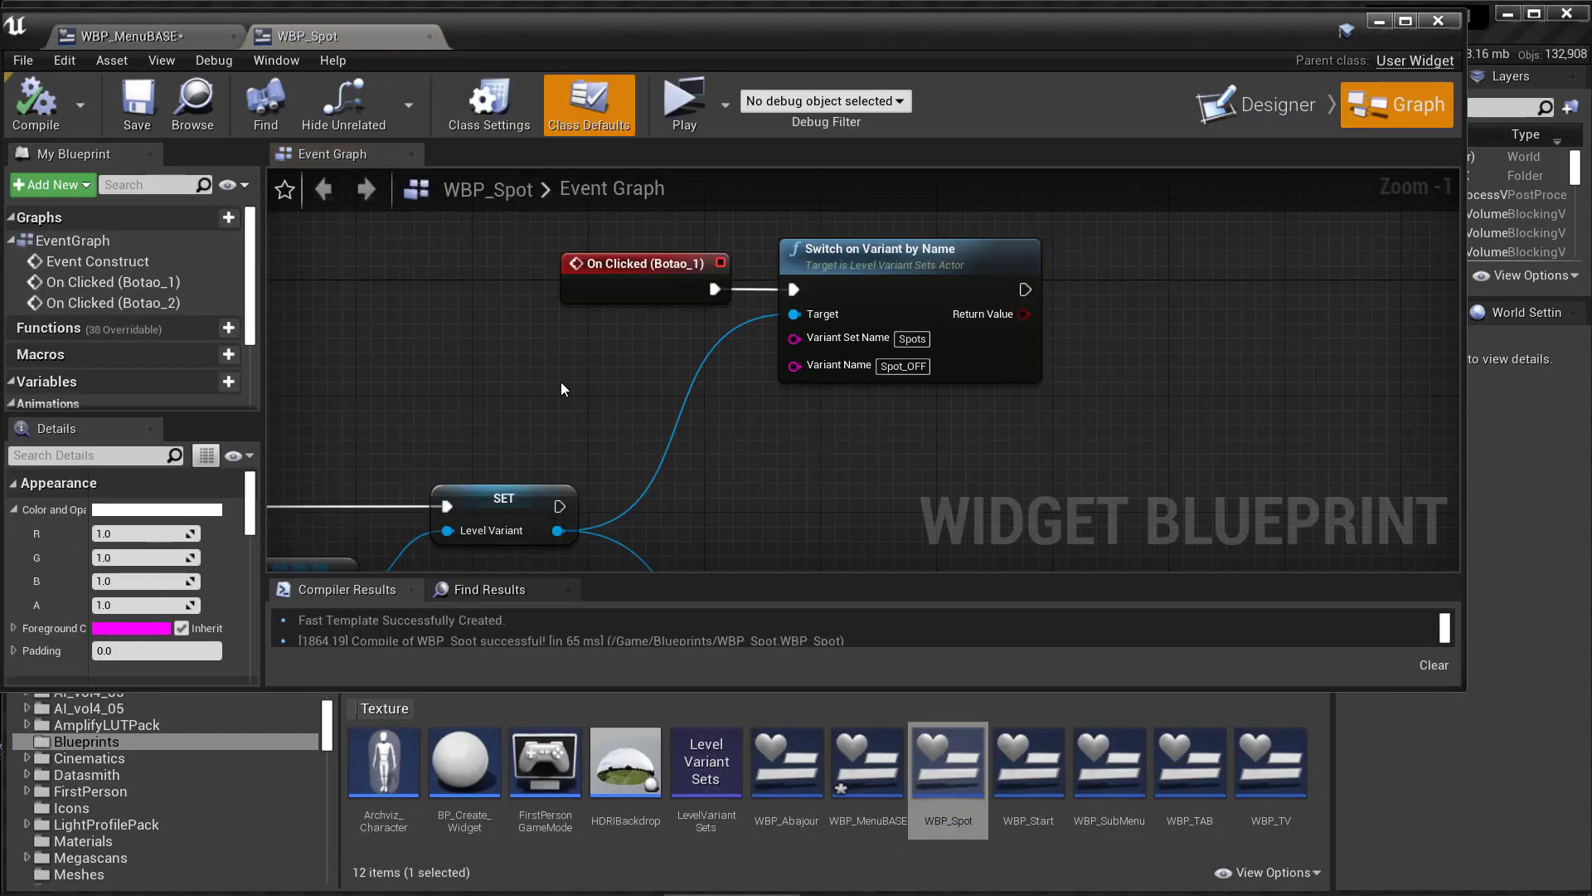
left_click(116, 509)
left_click(133, 36)
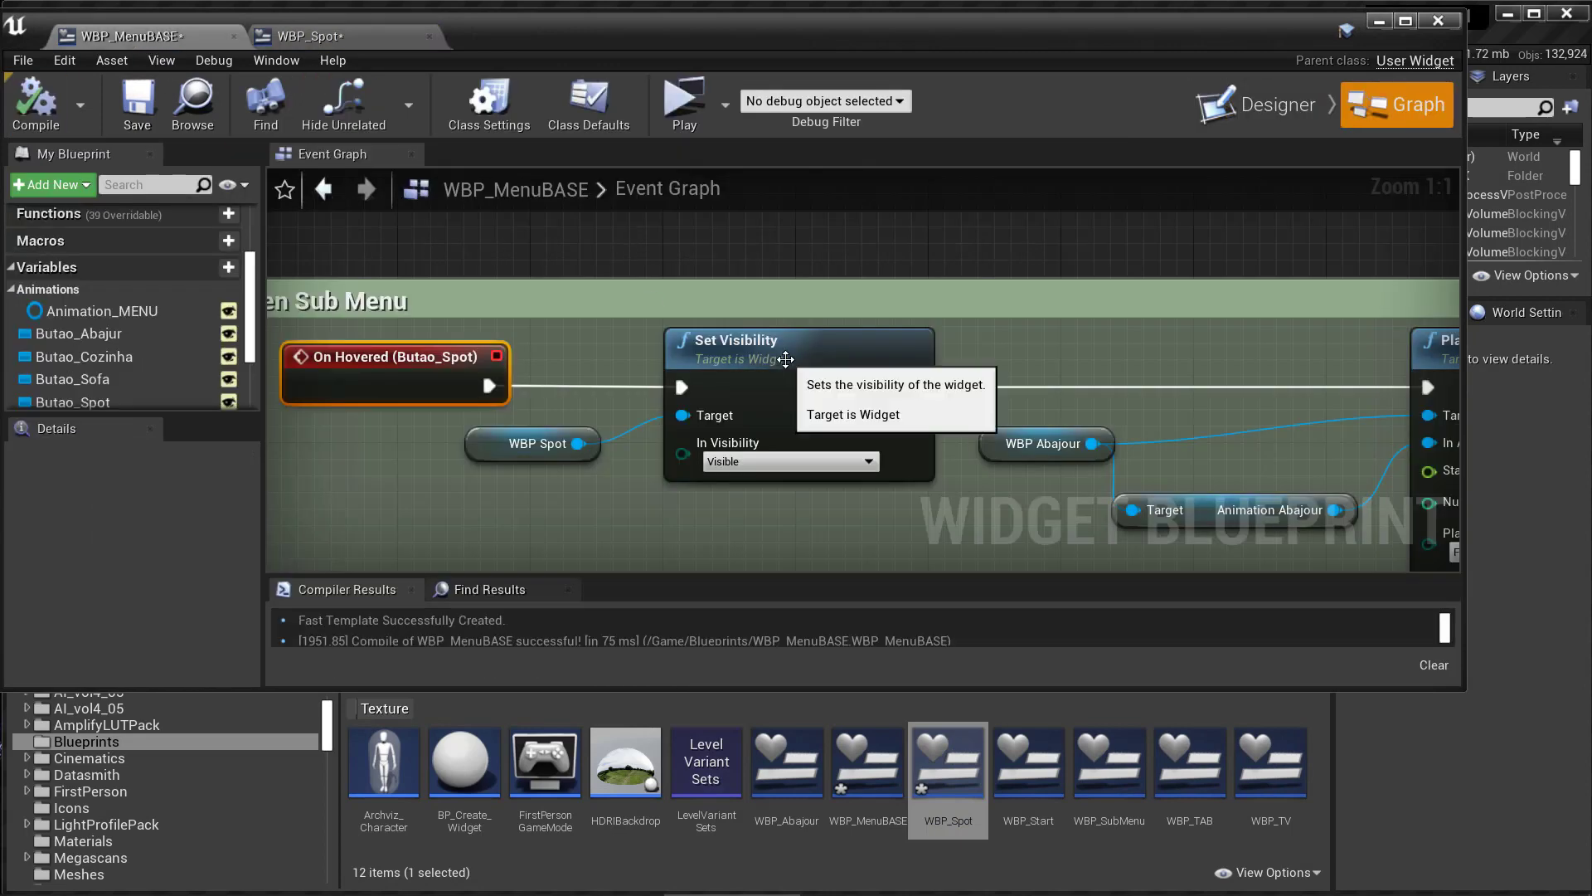
right_click_drag(912, 382, 752, 354)
left_click(829, 402)
key("Delete")
mouse_move(69, 349)
left_mouse_down("ctrl")
mouse_move(1113, 365)
mouse_move(871, 390)
mouse_move(945, 441)
left_mouse_up("ctrl")
type("getani")
left_click(1059, 624)
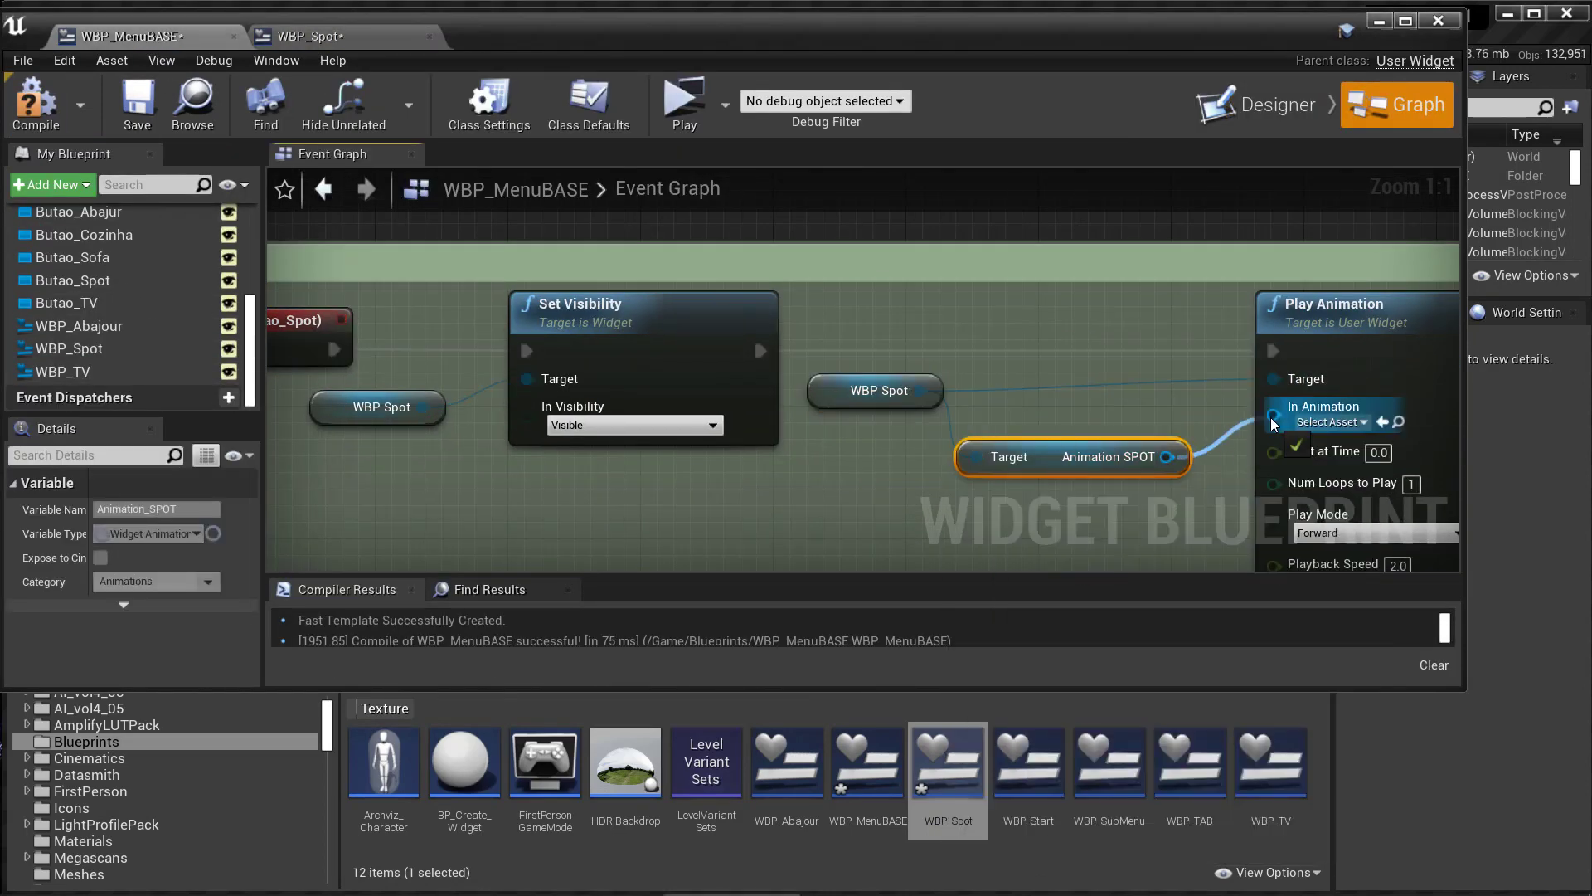
scroll(1037, 374, "down", 2)
right_click_drag(1410, 389, 1020, 357)
Step: Target Butao_Spot in Set Is Enabled and add a Butao_Abajur reference to the close nodes
left_click_drag(98, 284, 1235, 347)
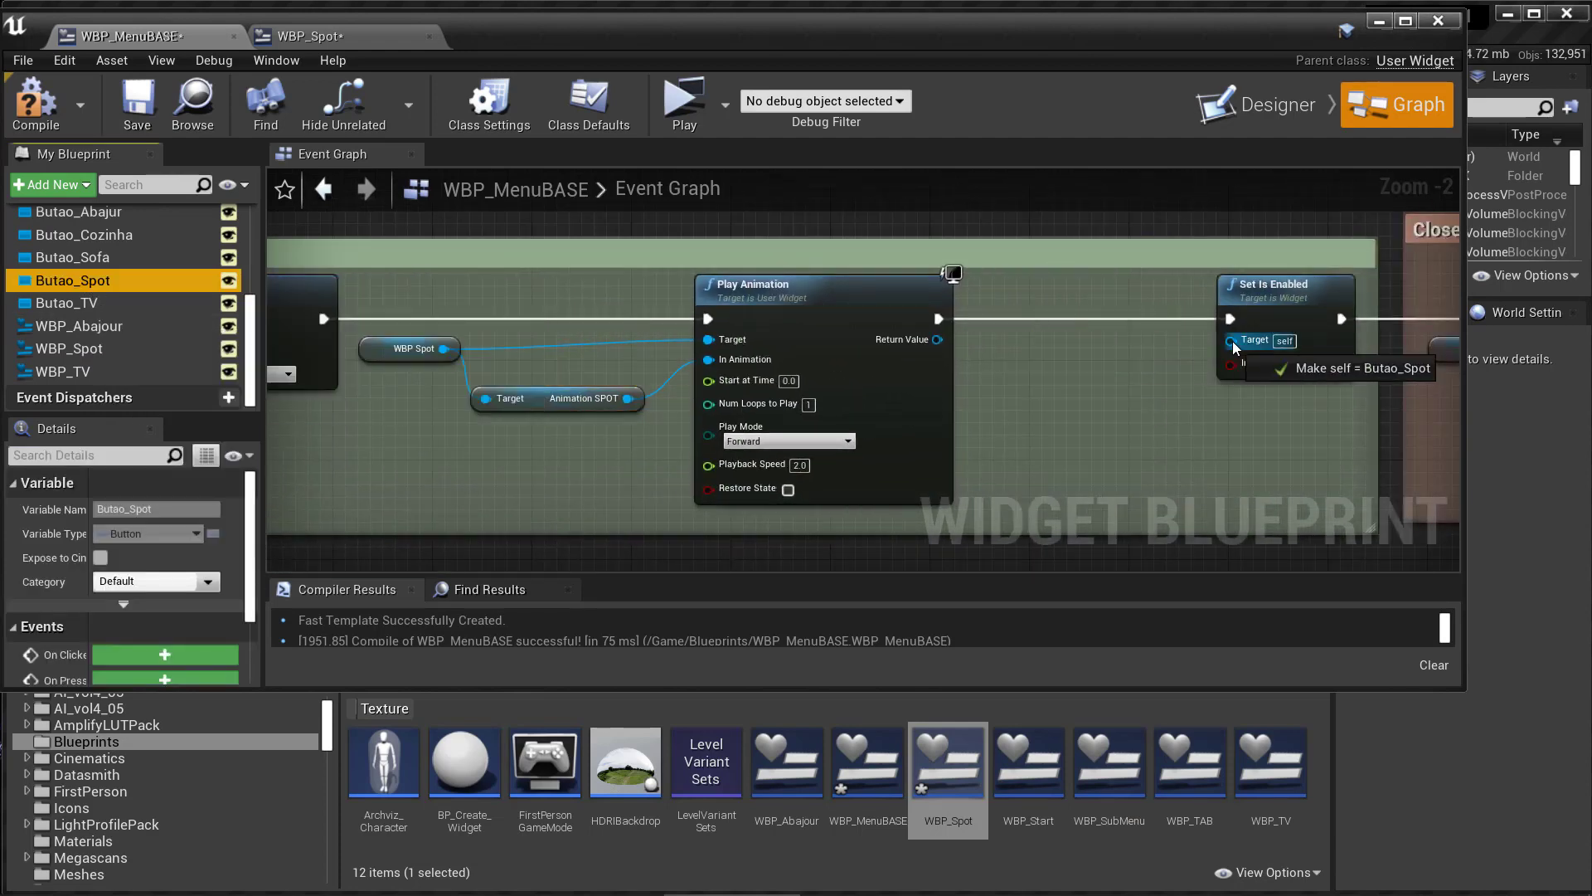
right_click_drag(1053, 350, 576, 566)
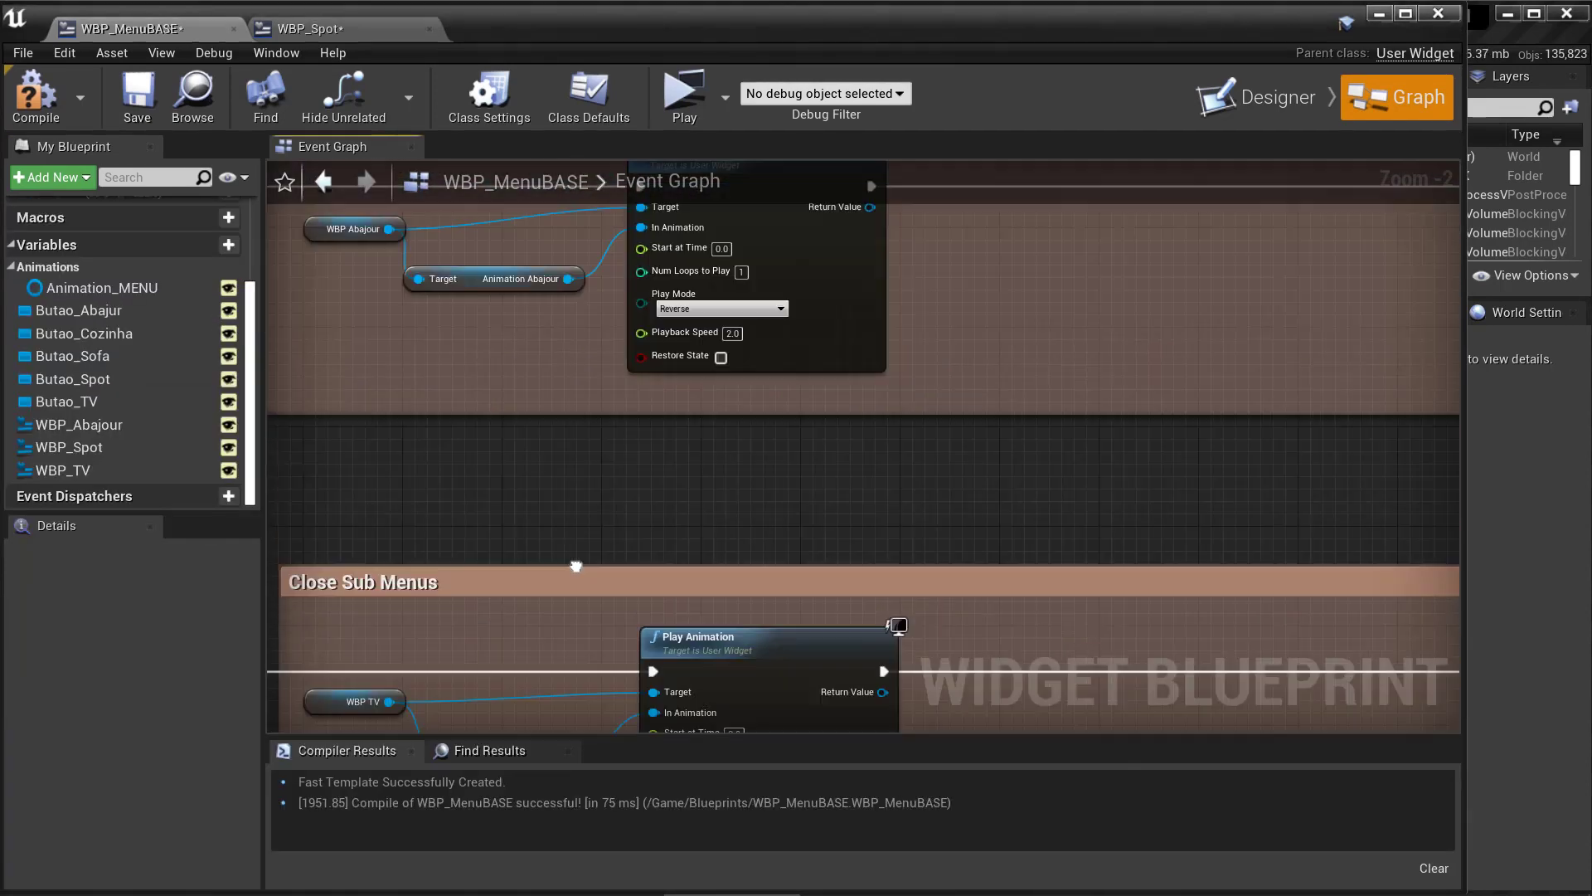
left_click_drag(771, 439, 362, 209)
scroll(829, 498, "up", 1)
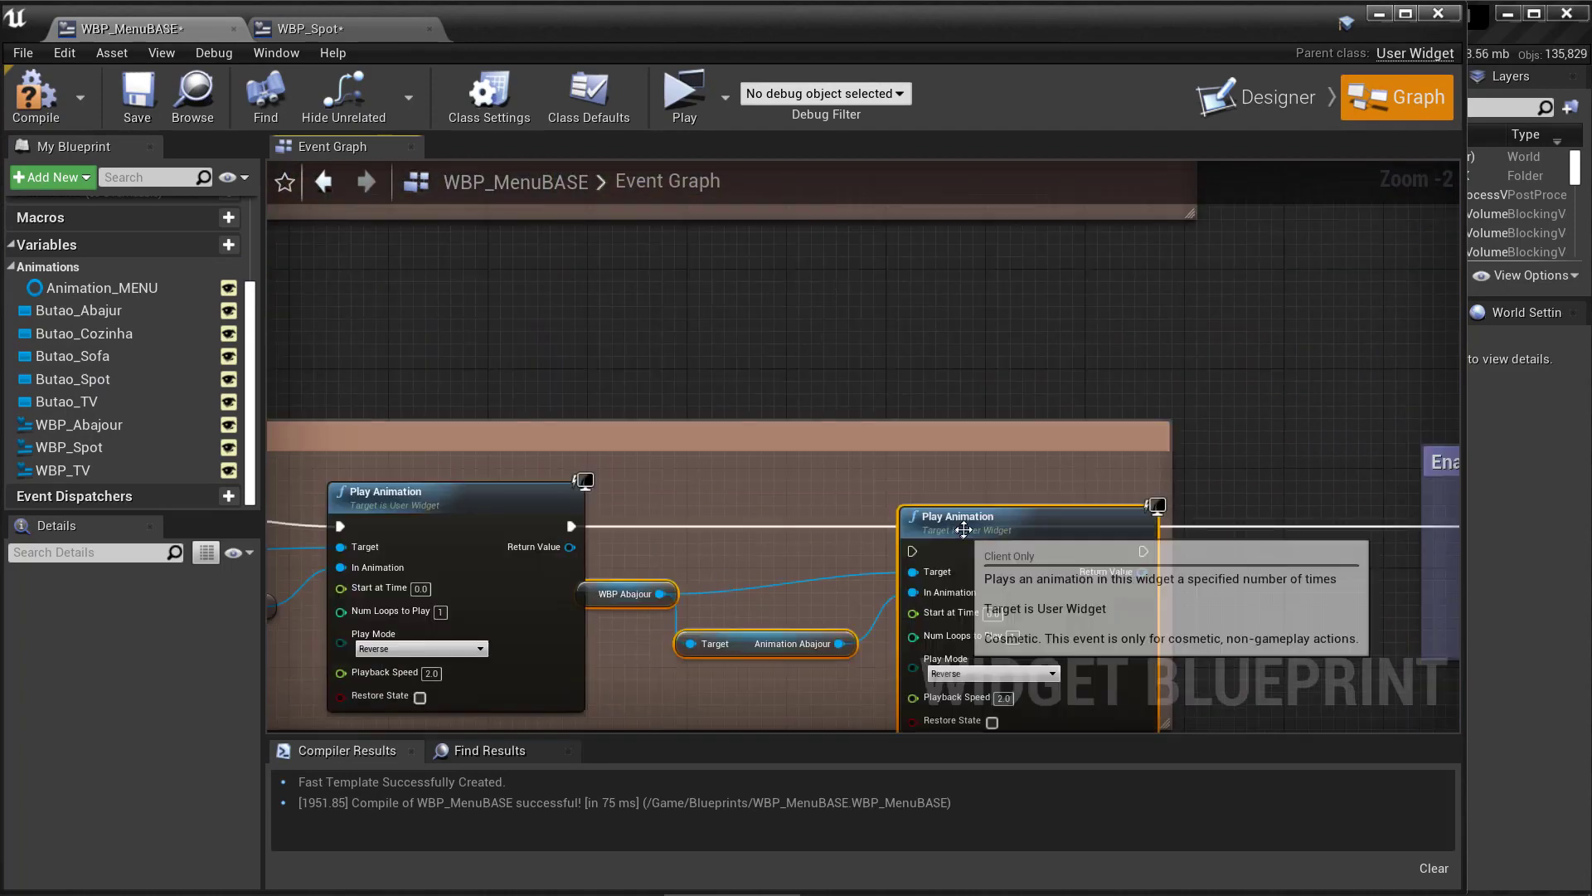
right_click_drag(1327, 547, 1032, 549)
left_click_drag(78, 309, 822, 519)
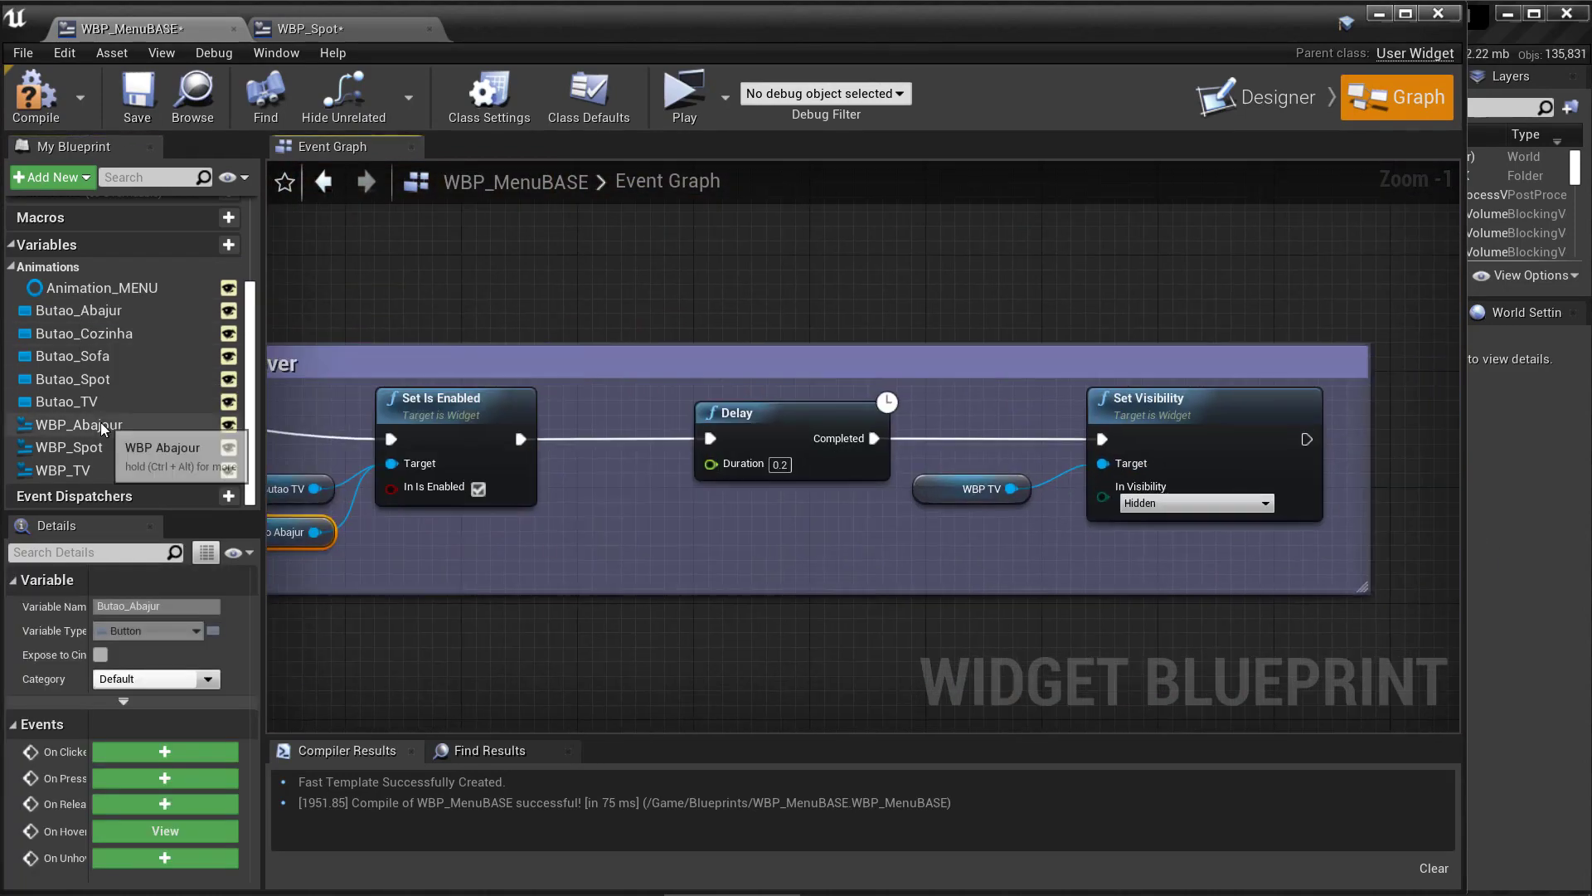
scroll(1116, 489, "down", 2)
right_click_drag(1117, 489, 382, 496)
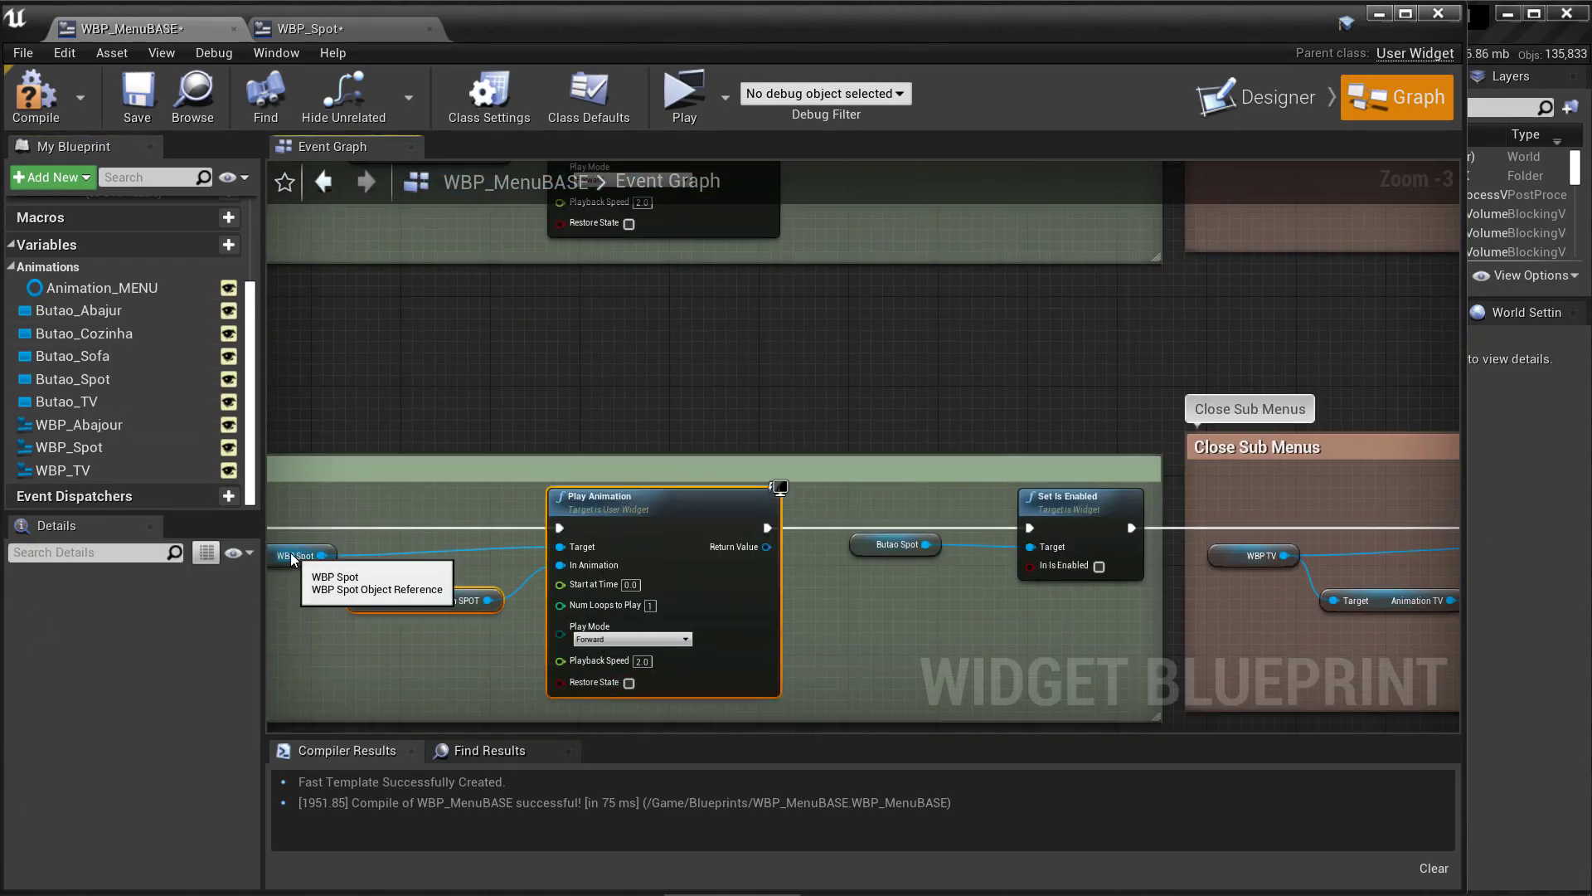
scroll(402, 516, "up", 1)
Step: Chain the Spot close animation into Set Is Enabled targeting Butao_Spot, then run a standalone test
left_click_drag(835, 369, 1285, 373)
scroll(1285, 375, "down", 1)
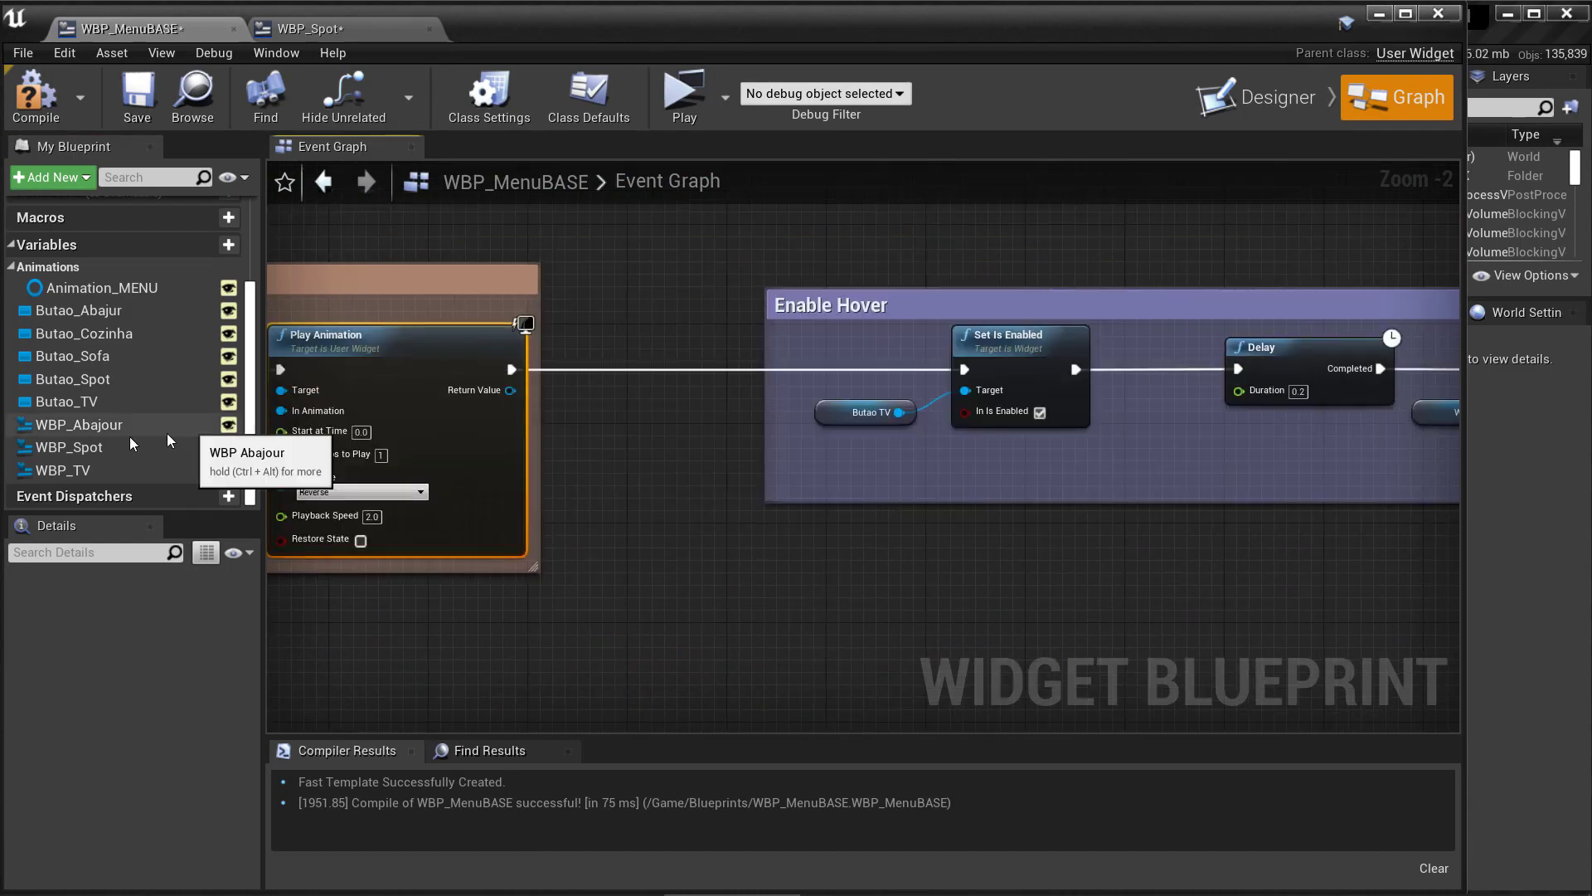
left_click_drag(693, 335, 1047, 527)
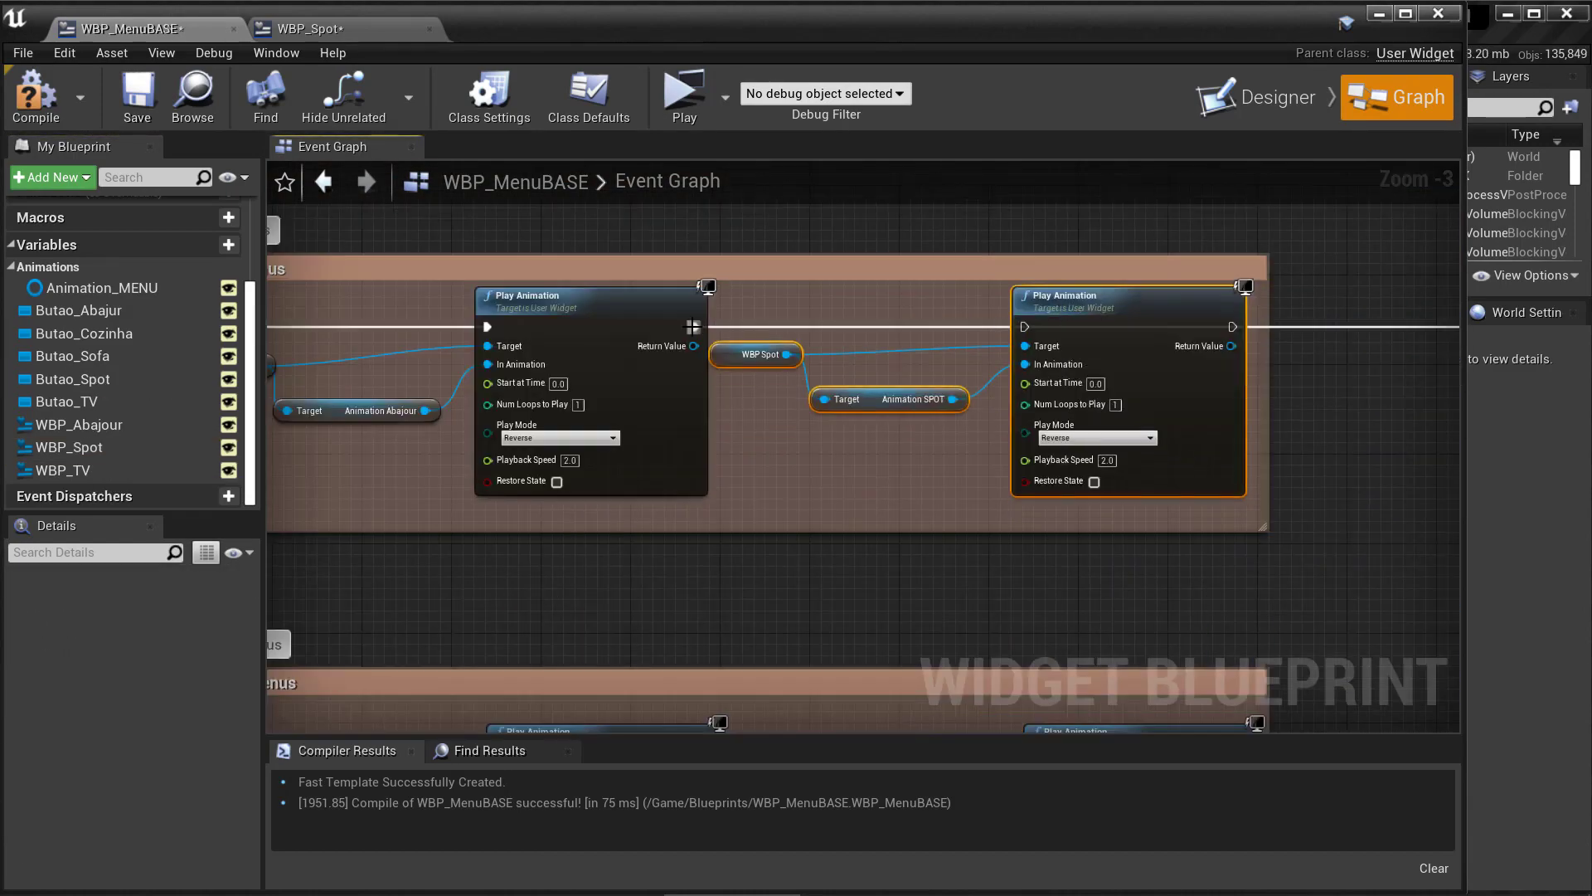
scroll(1207, 351, "up", 1)
right_click_drag(1207, 351, 954, 351)
left_click_drag(73, 378, 1003, 375)
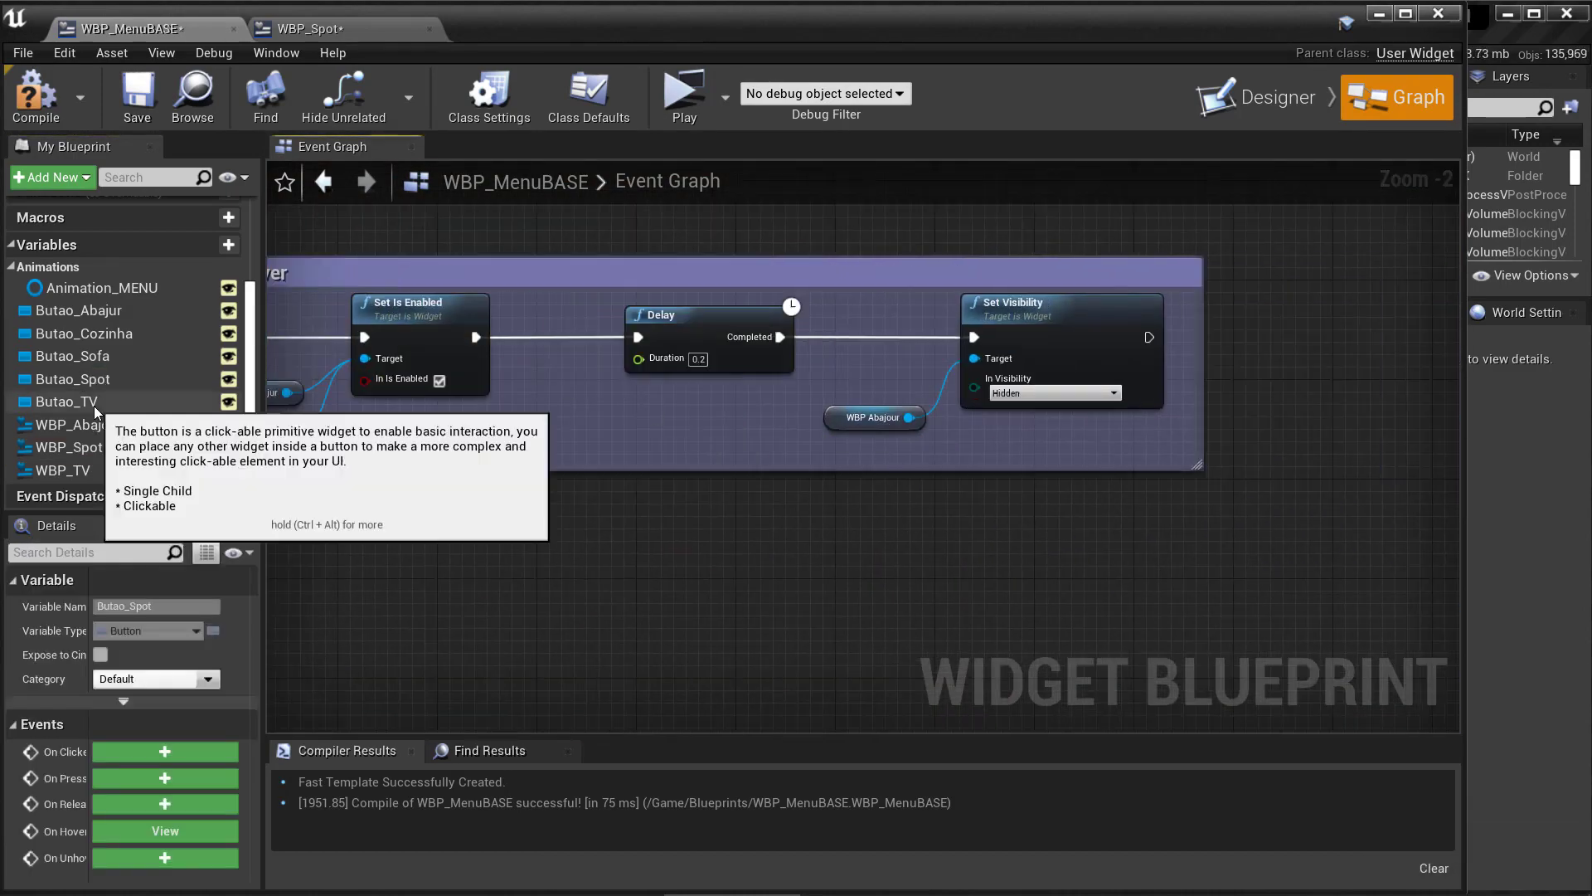
left_click(684, 93)
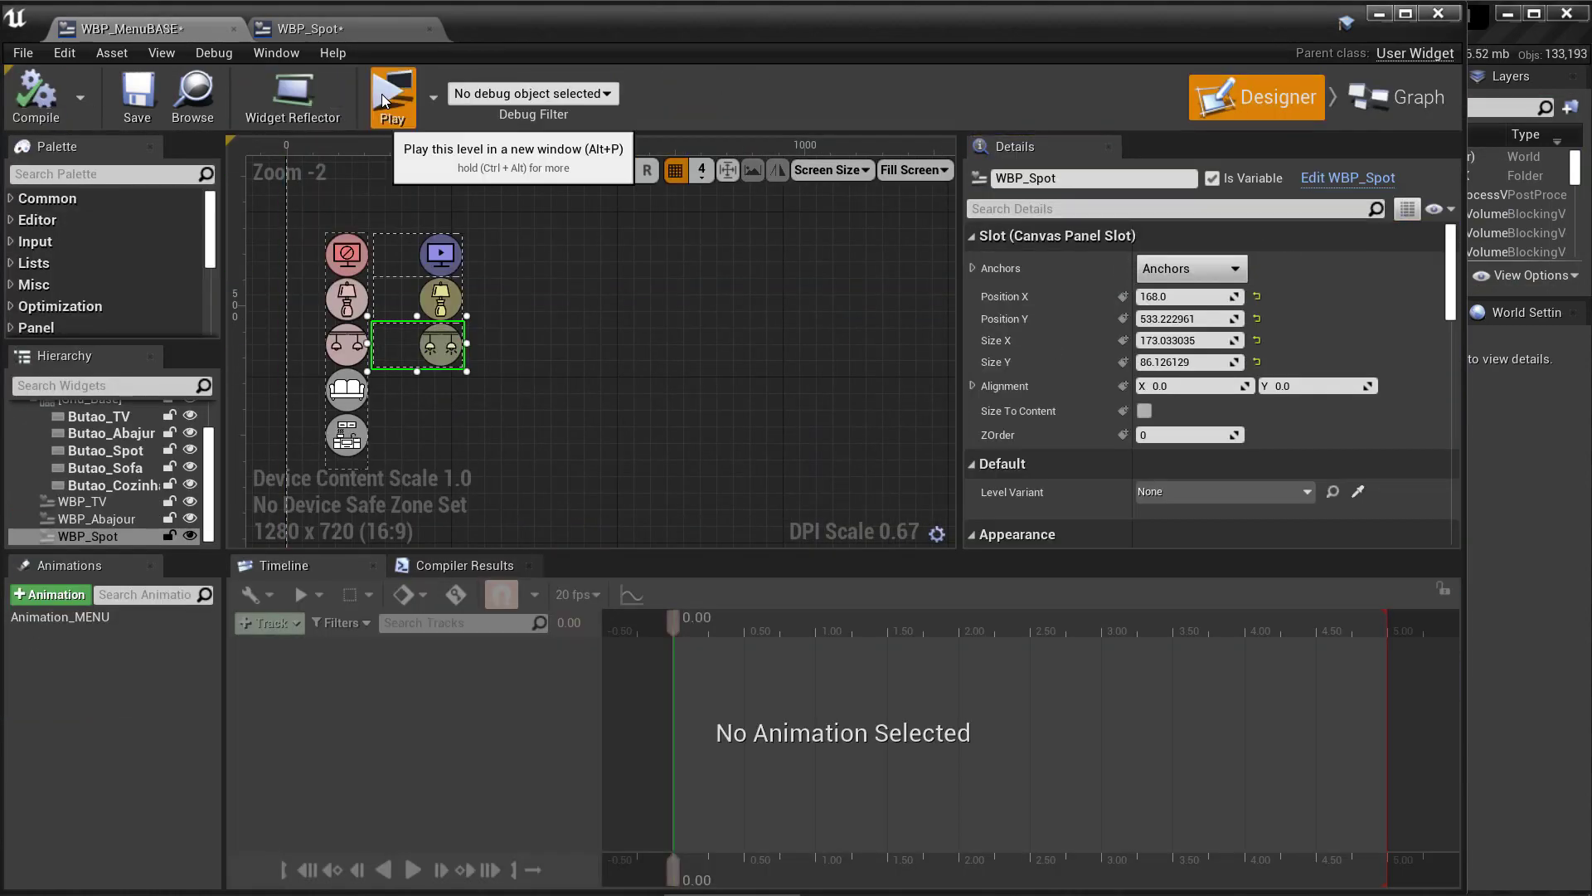
Step: Test the menu in Standalone, then tint the Sofa submenu button style brown
left_click(382, 92)
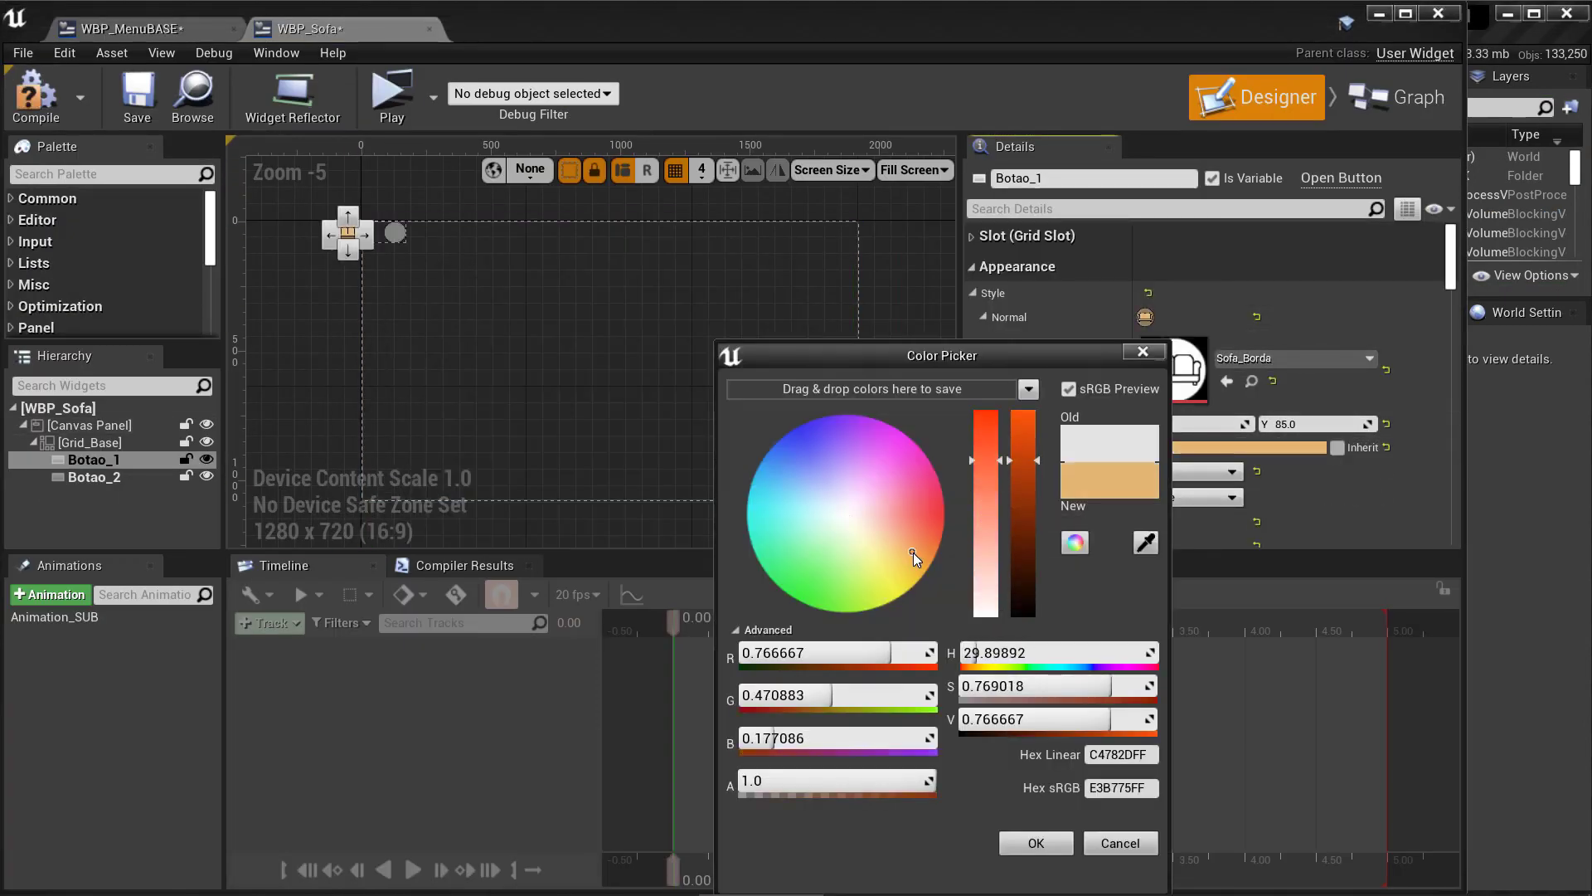
left_click_drag(895, 545, 910, 539)
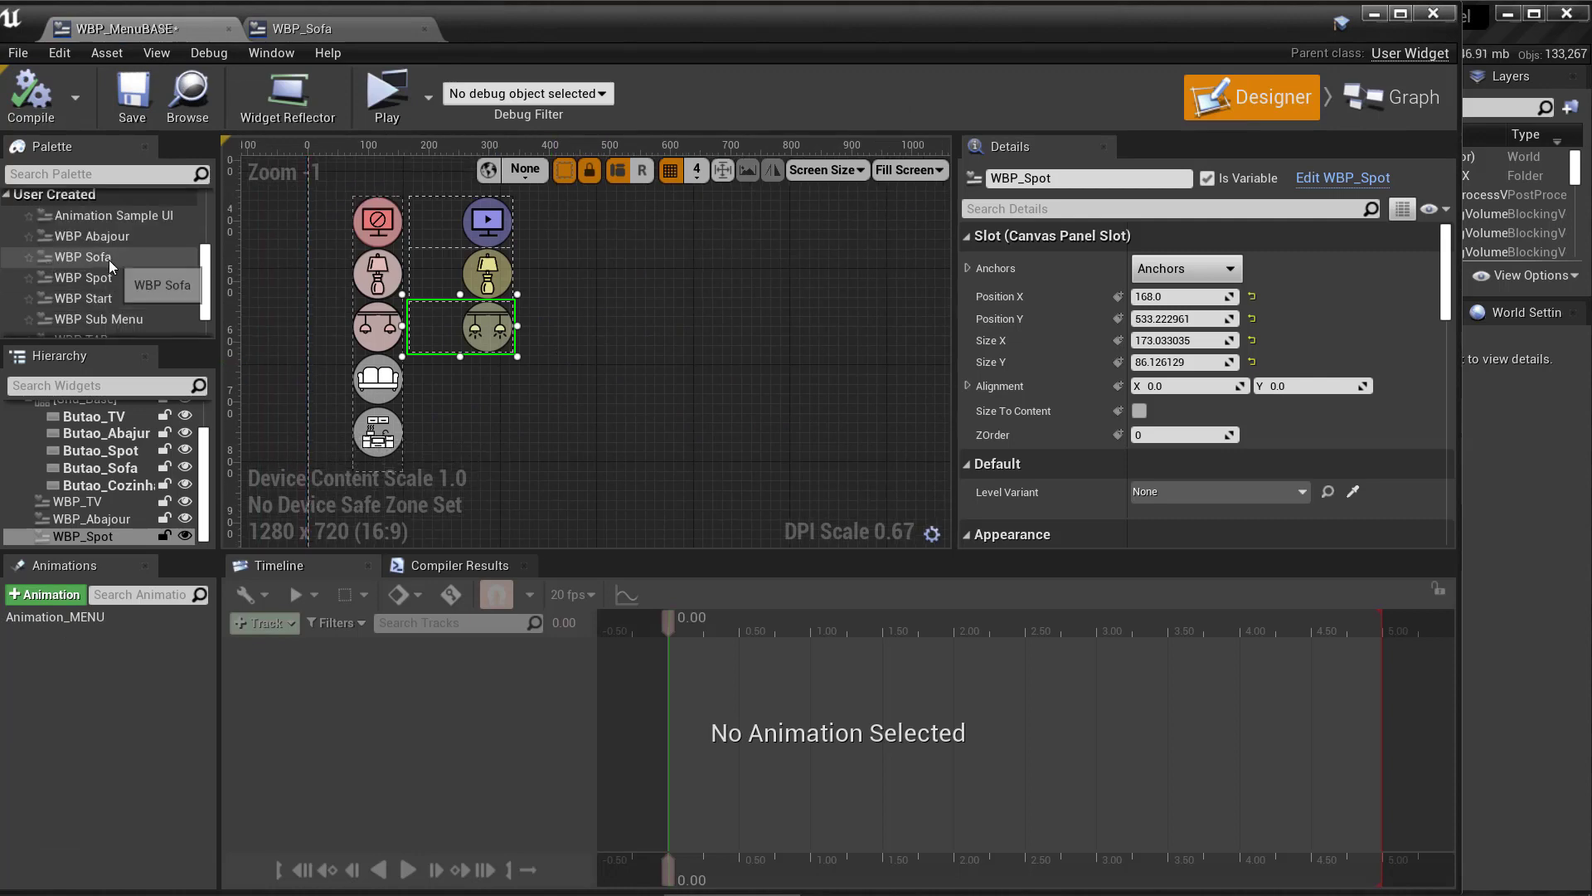
Step: Line the Sofa submenu up beside the sofa icon and paste a hover row using WBP Sofa and Butao_Sofa
left_click_drag(1226, 319, 1212, 318)
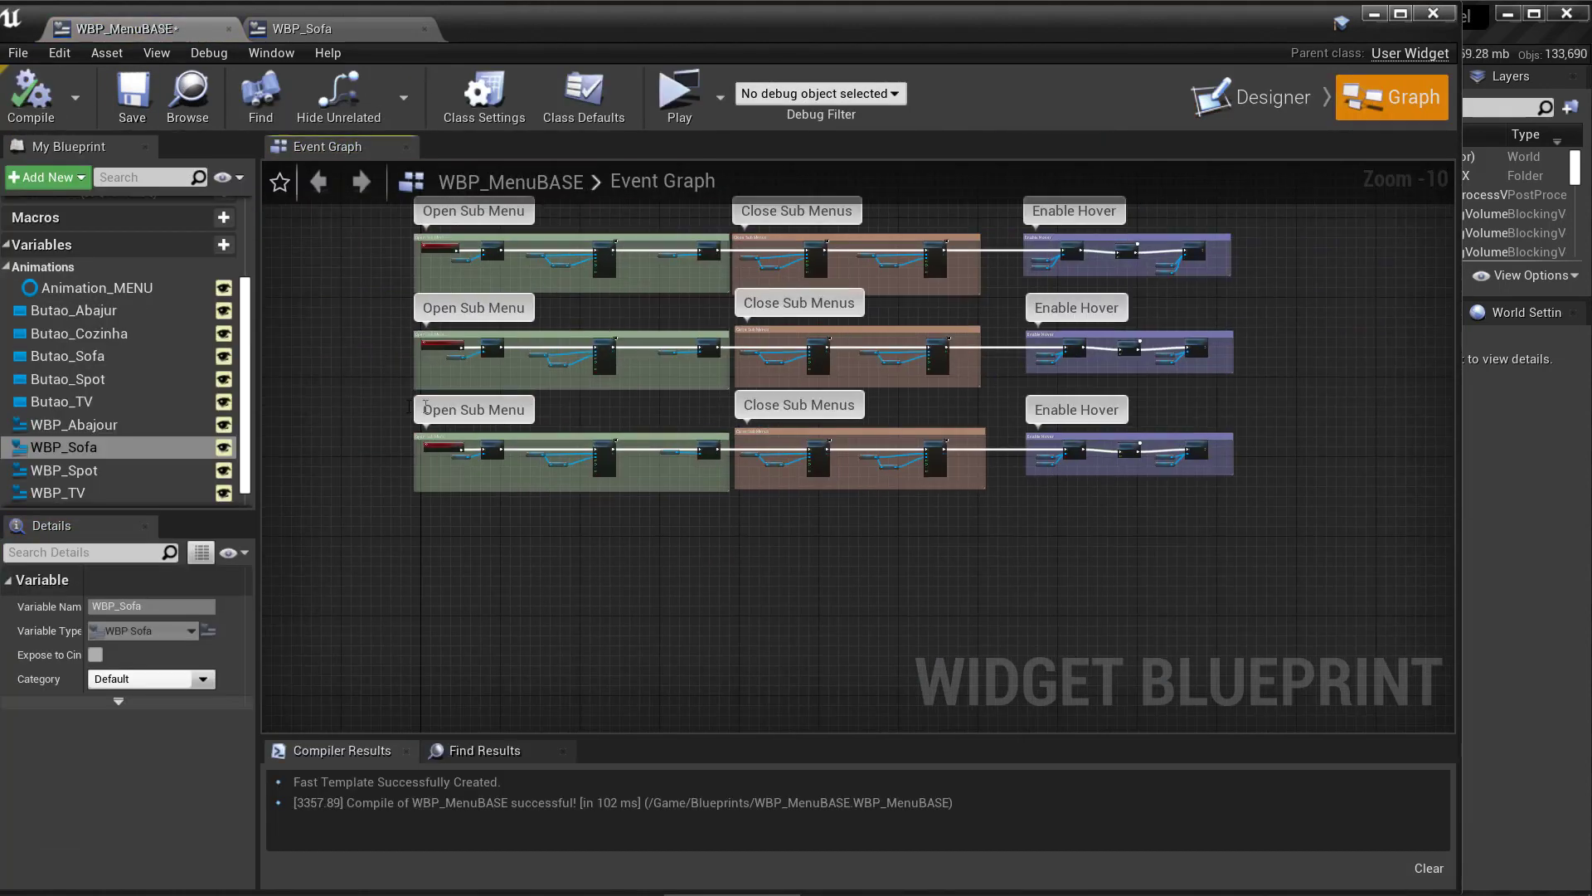
key("ctrl+v")
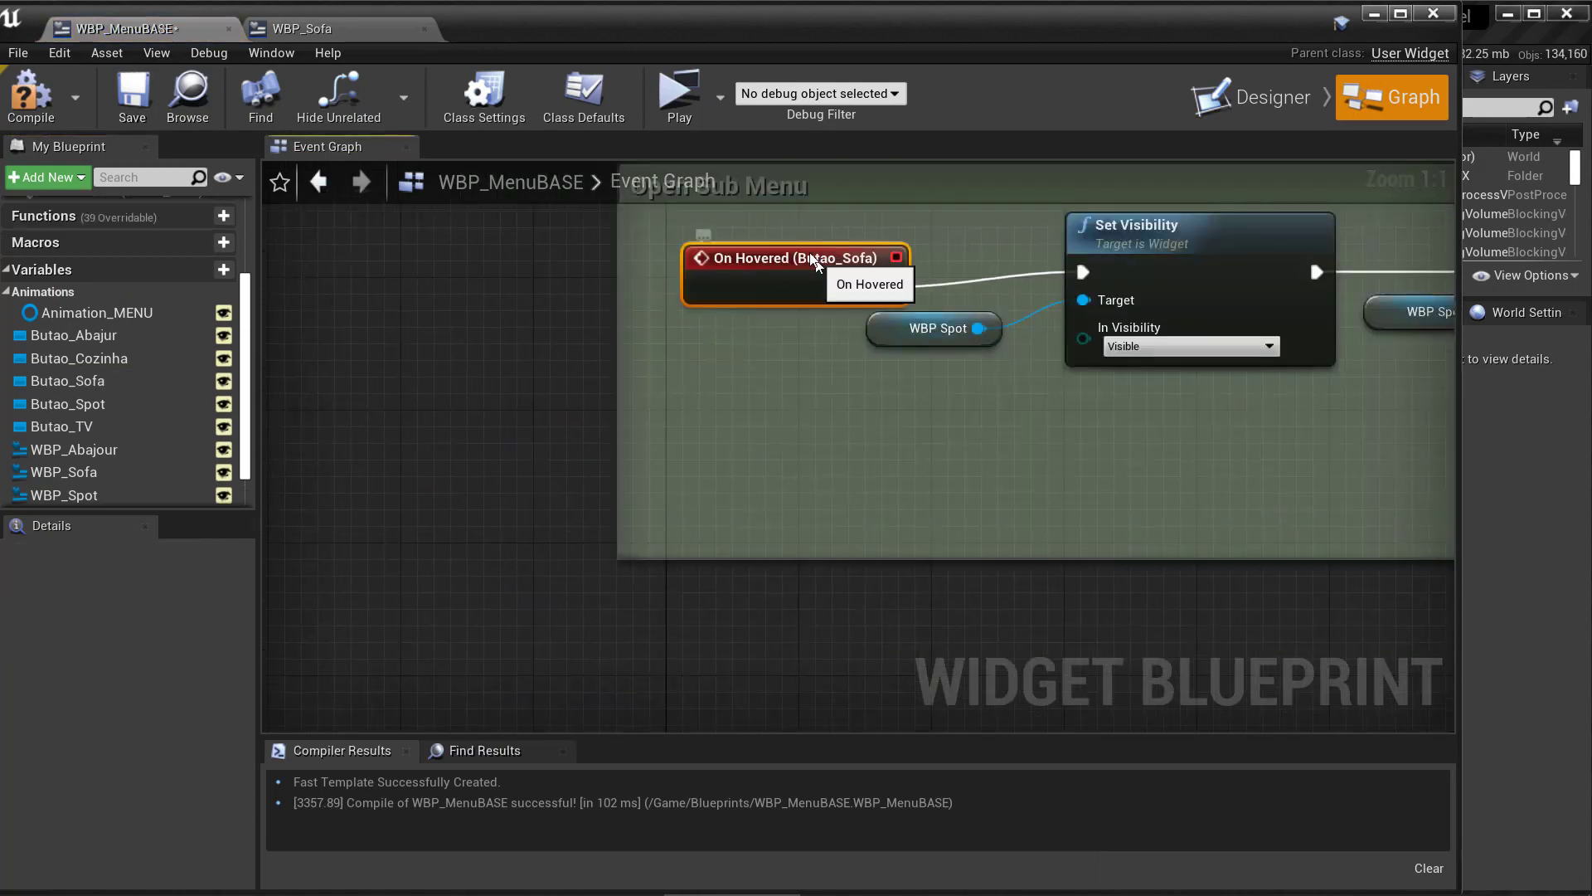
left_click_drag(635, 455, 635, 408)
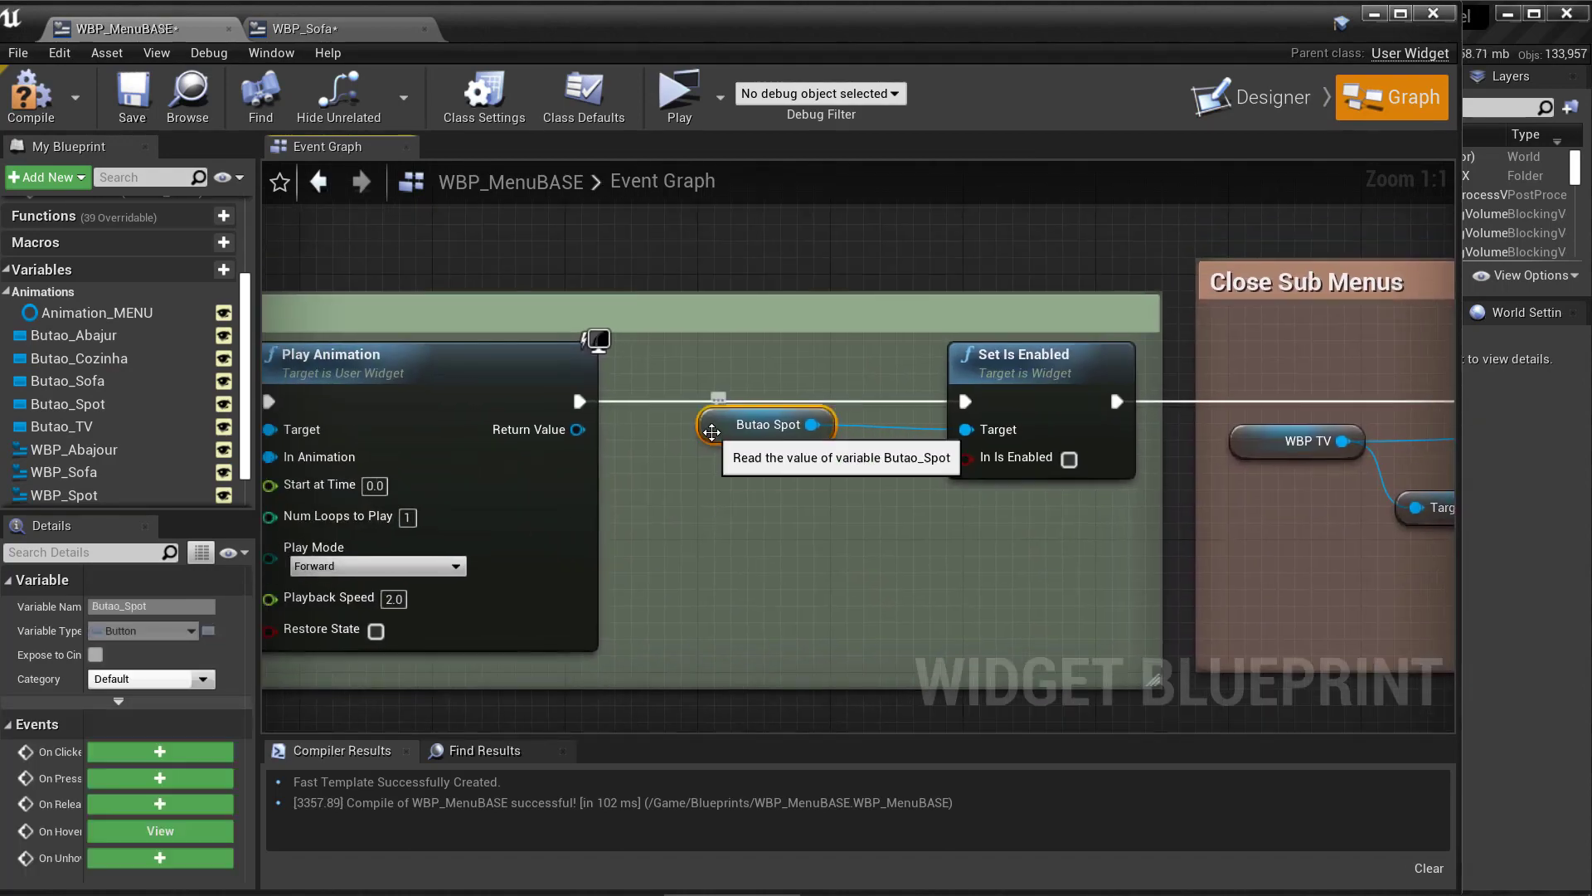
key("Delete")
left_click_drag(67, 381, 968, 433)
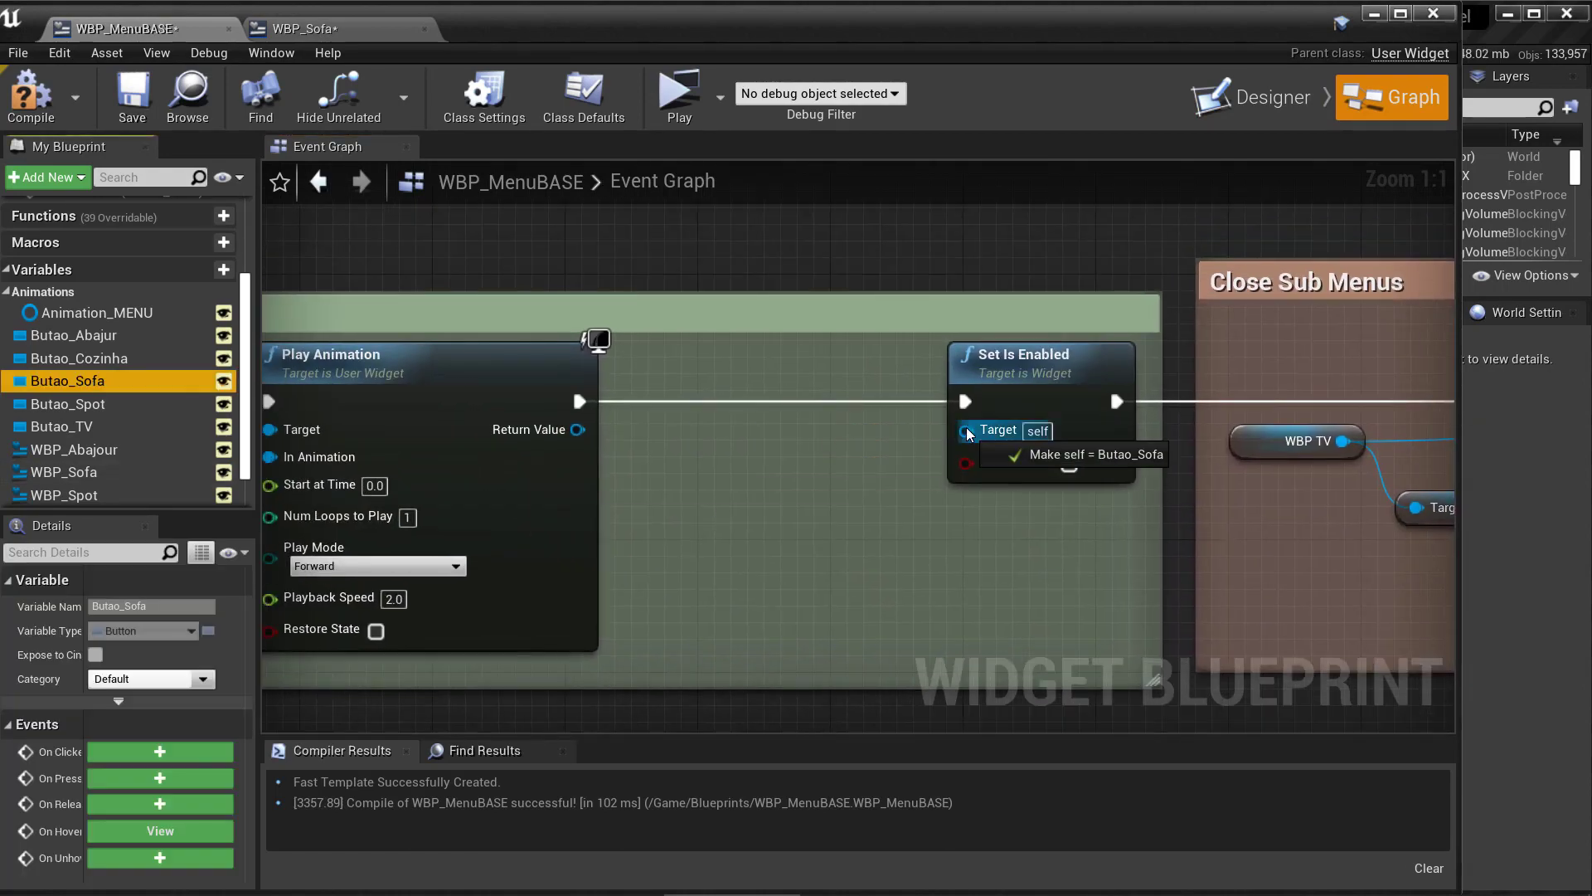
Step: Select and copy the close-animation nodes in the Close Sub Menus row for the Sofa reverse animation
scroll(1166, 511, "down", 10)
left_click_drag(764, 267, 693, 645)
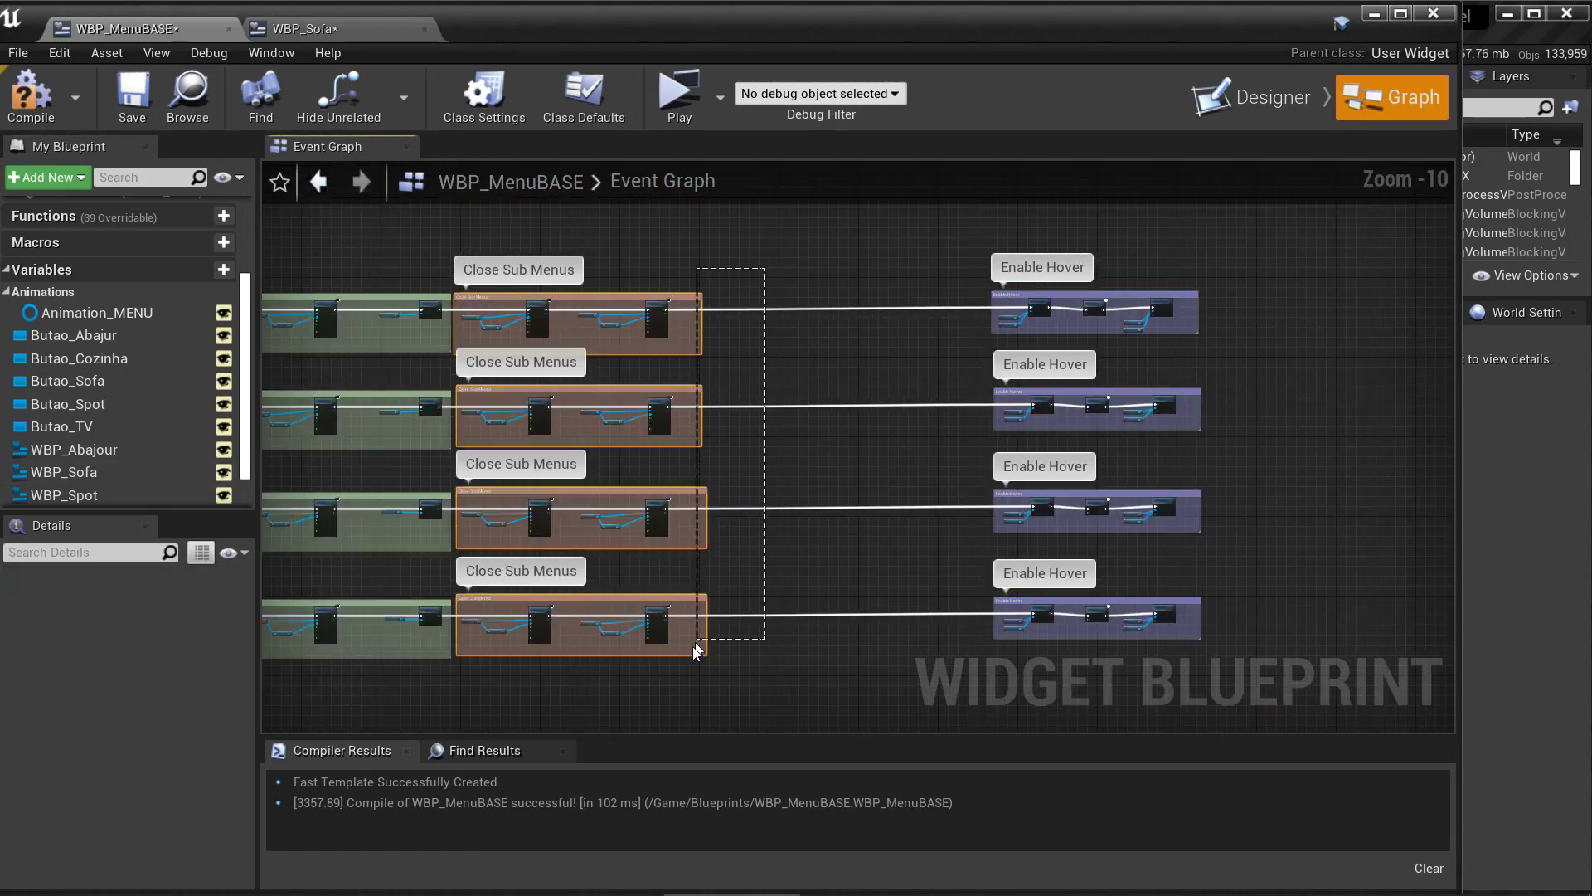
scroll(701, 329, "up", 8)
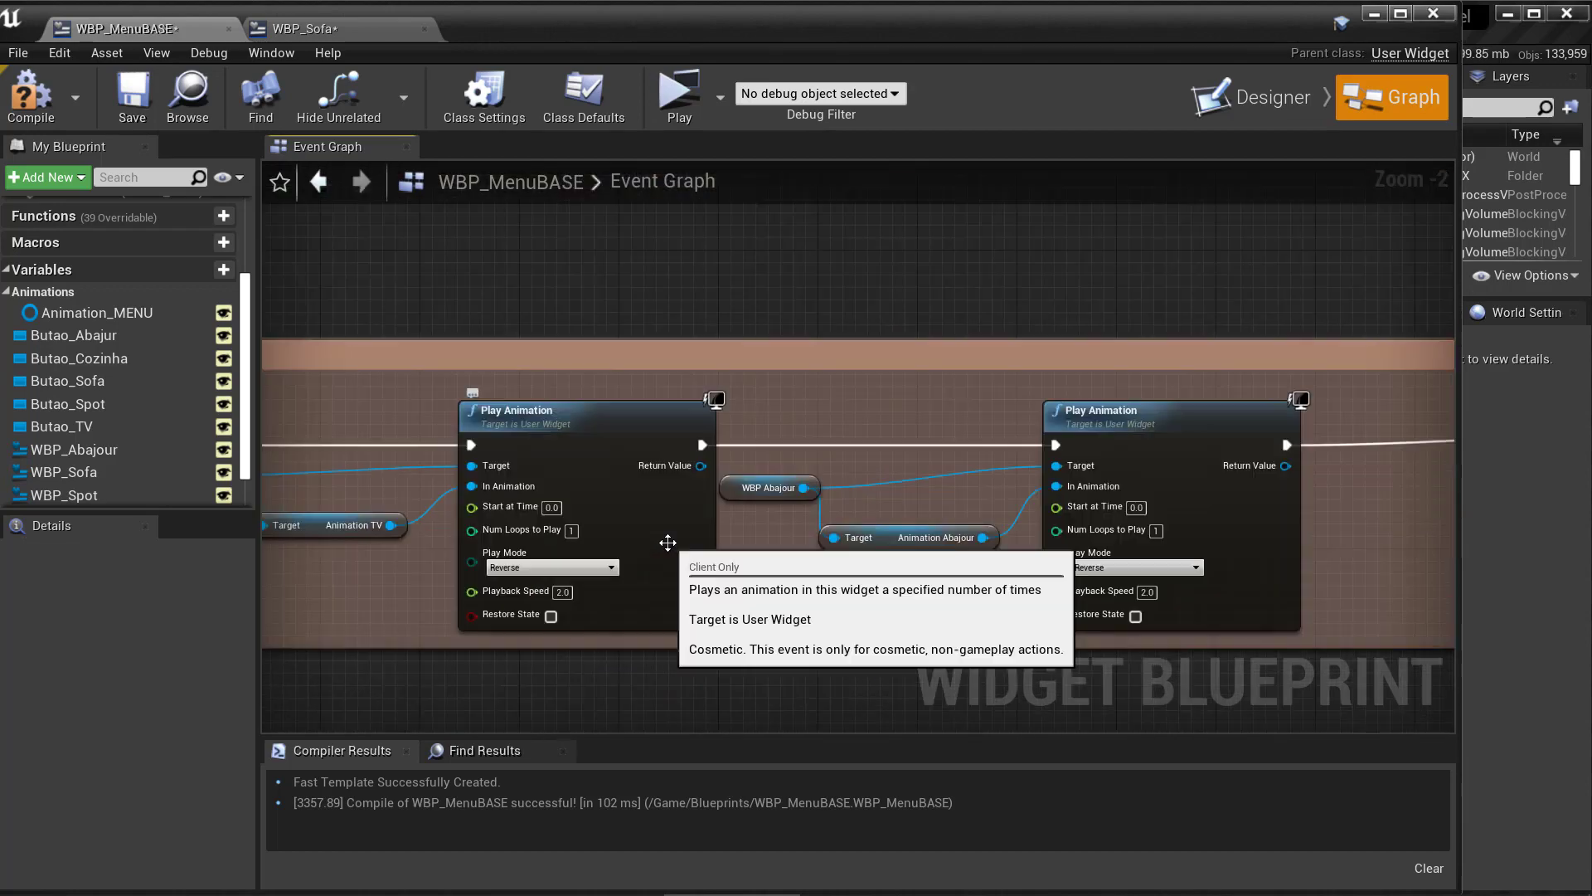
scroll(752, 529, "down", 3)
scroll(1134, 567, "up", 3)
scroll(1134, 567, "down", 4)
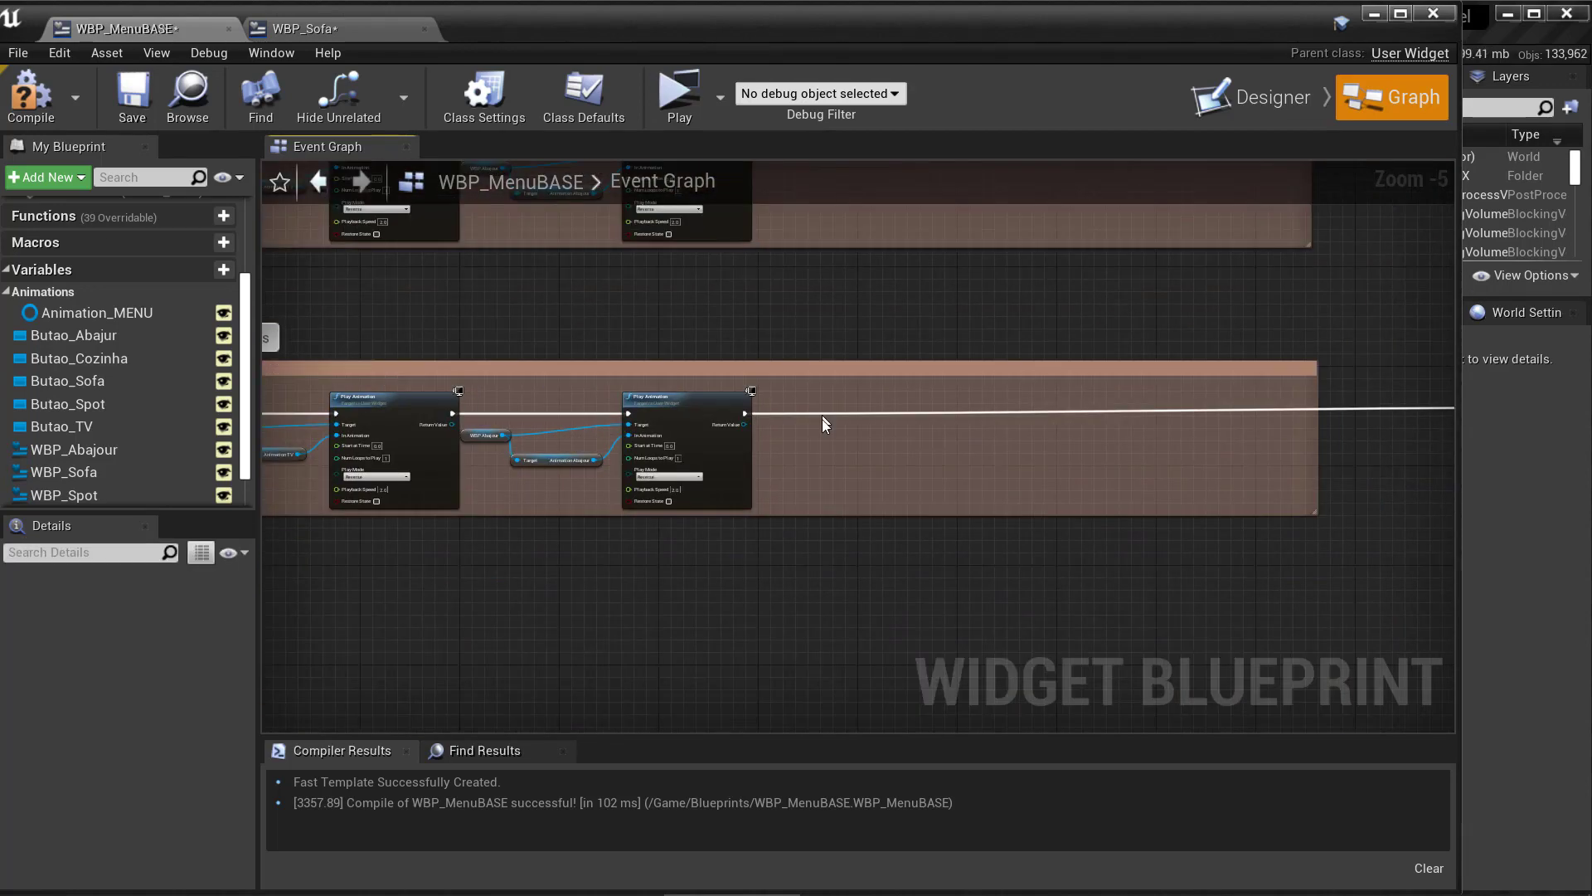
scroll(977, 483, "up", 4)
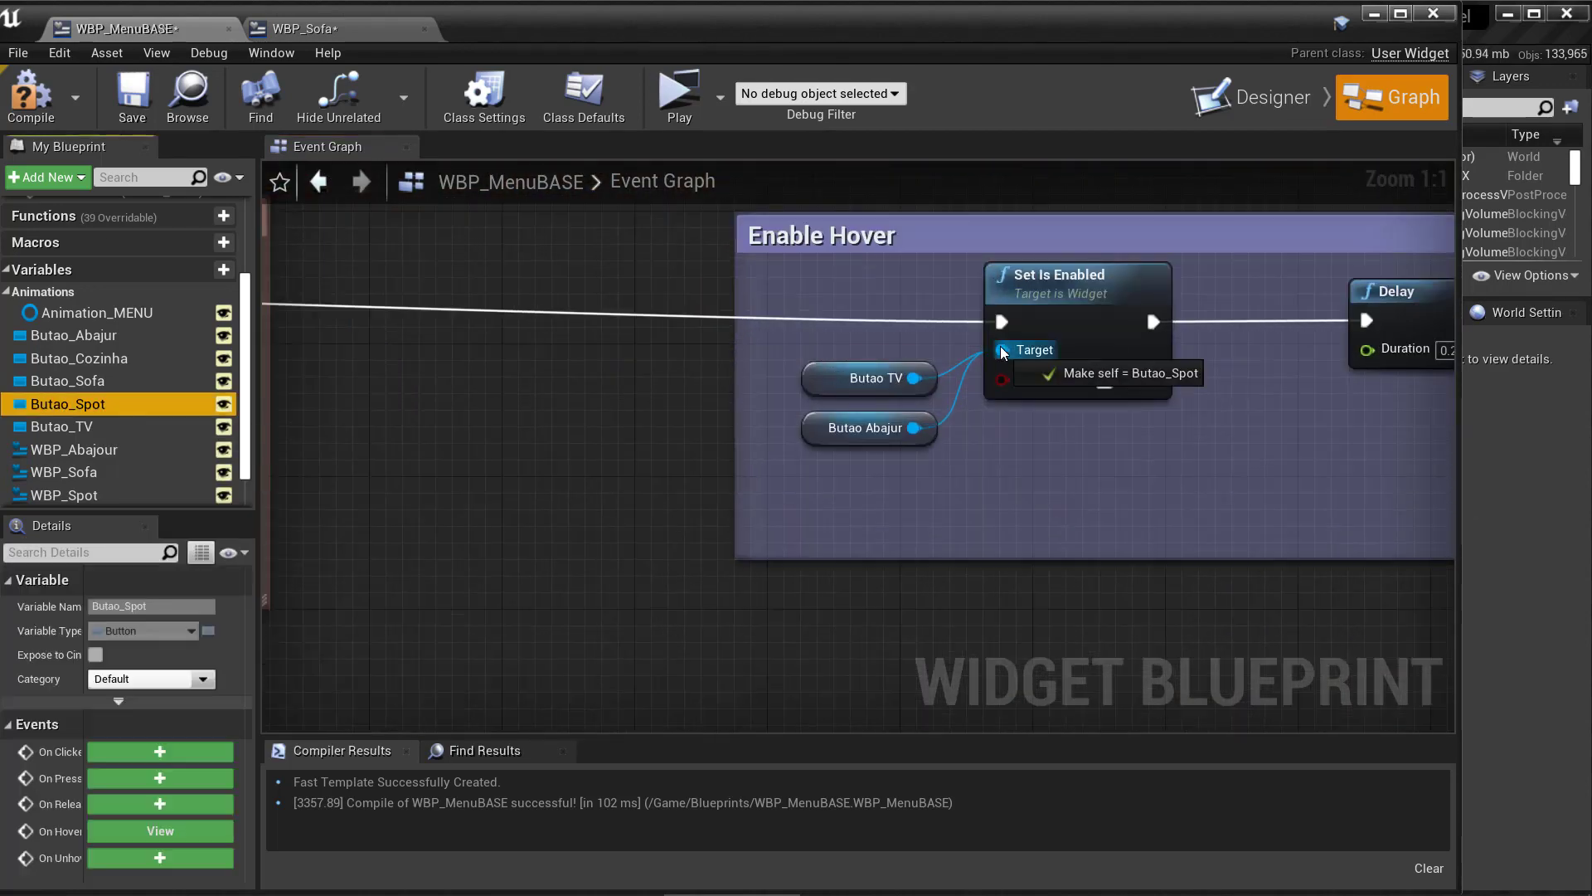
scroll(1058, 448, "down", 3)
left_click_drag(1246, 668, 896, 496)
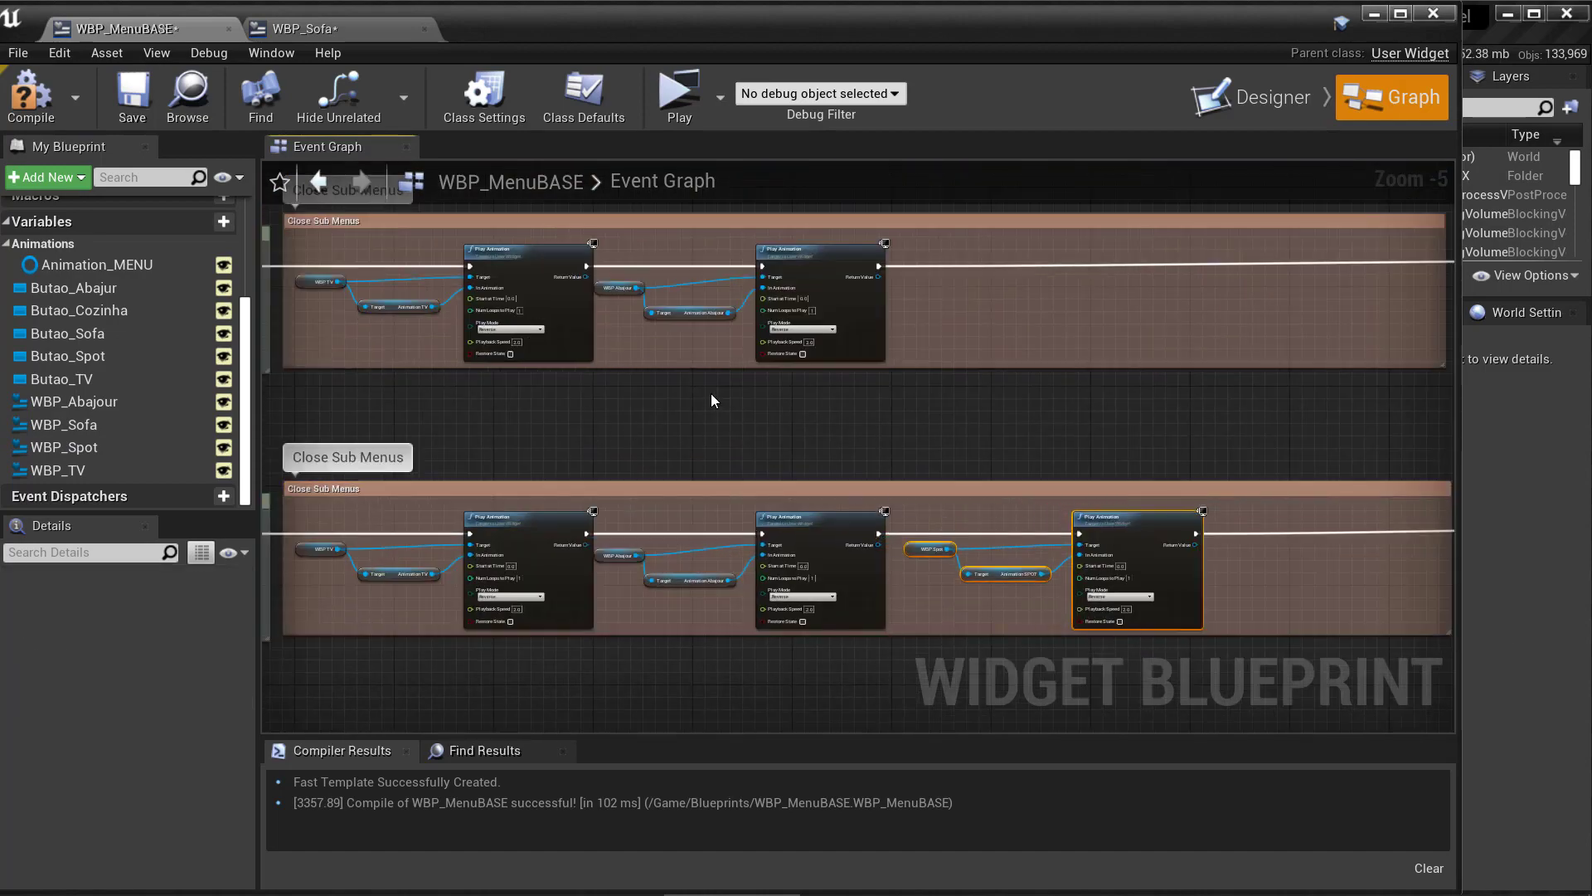
right_click_drag(710, 393, 764, 440)
scroll(764, 440, "up", 1)
left_click_drag(623, 555, 324, 365)
scroll(926, 308, "down", 1)
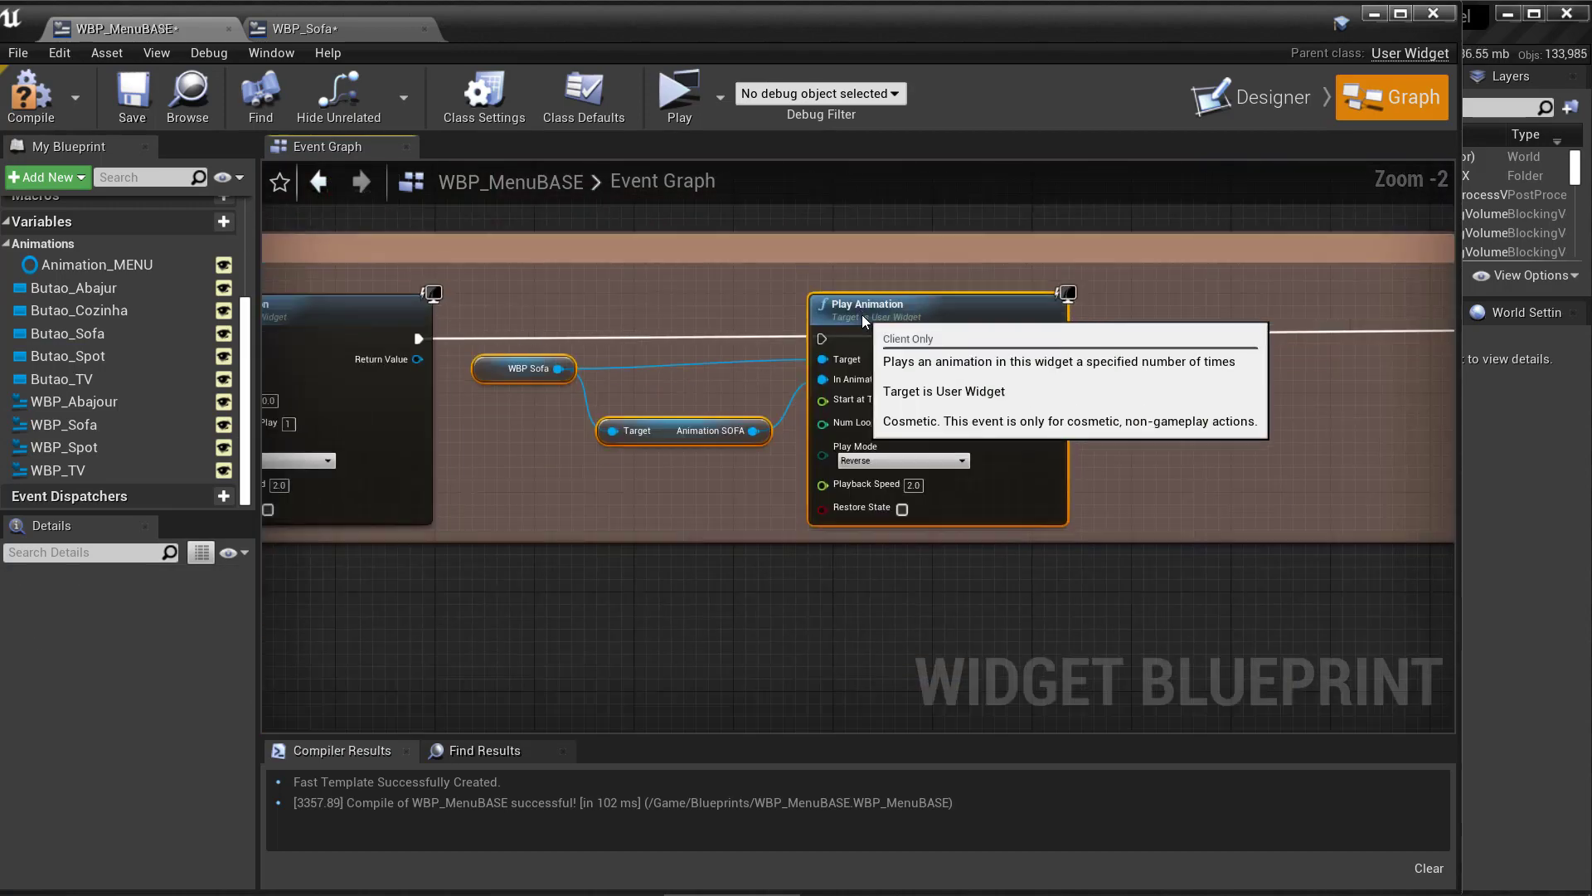
Step: Chain a new node after the Sofa close animation in Close Sub Menus
left_click_drag(953, 348, 1329, 375)
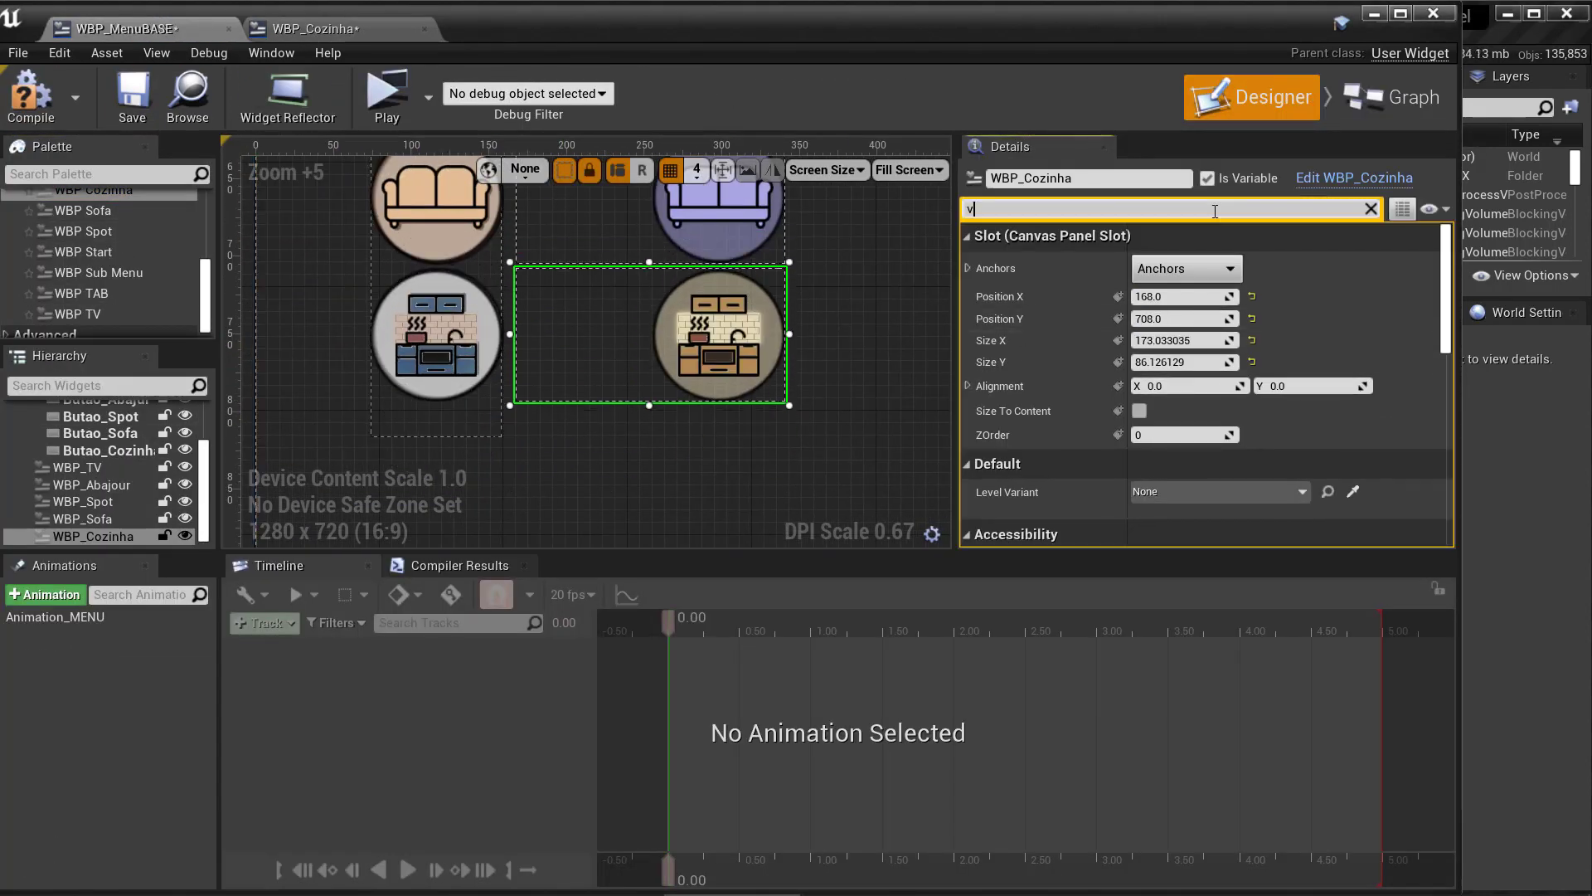
Step: Add an On Hovered event for Butao Cozinha and swap the Animation SOFA node for Cozinha's
left_click(1391, 103)
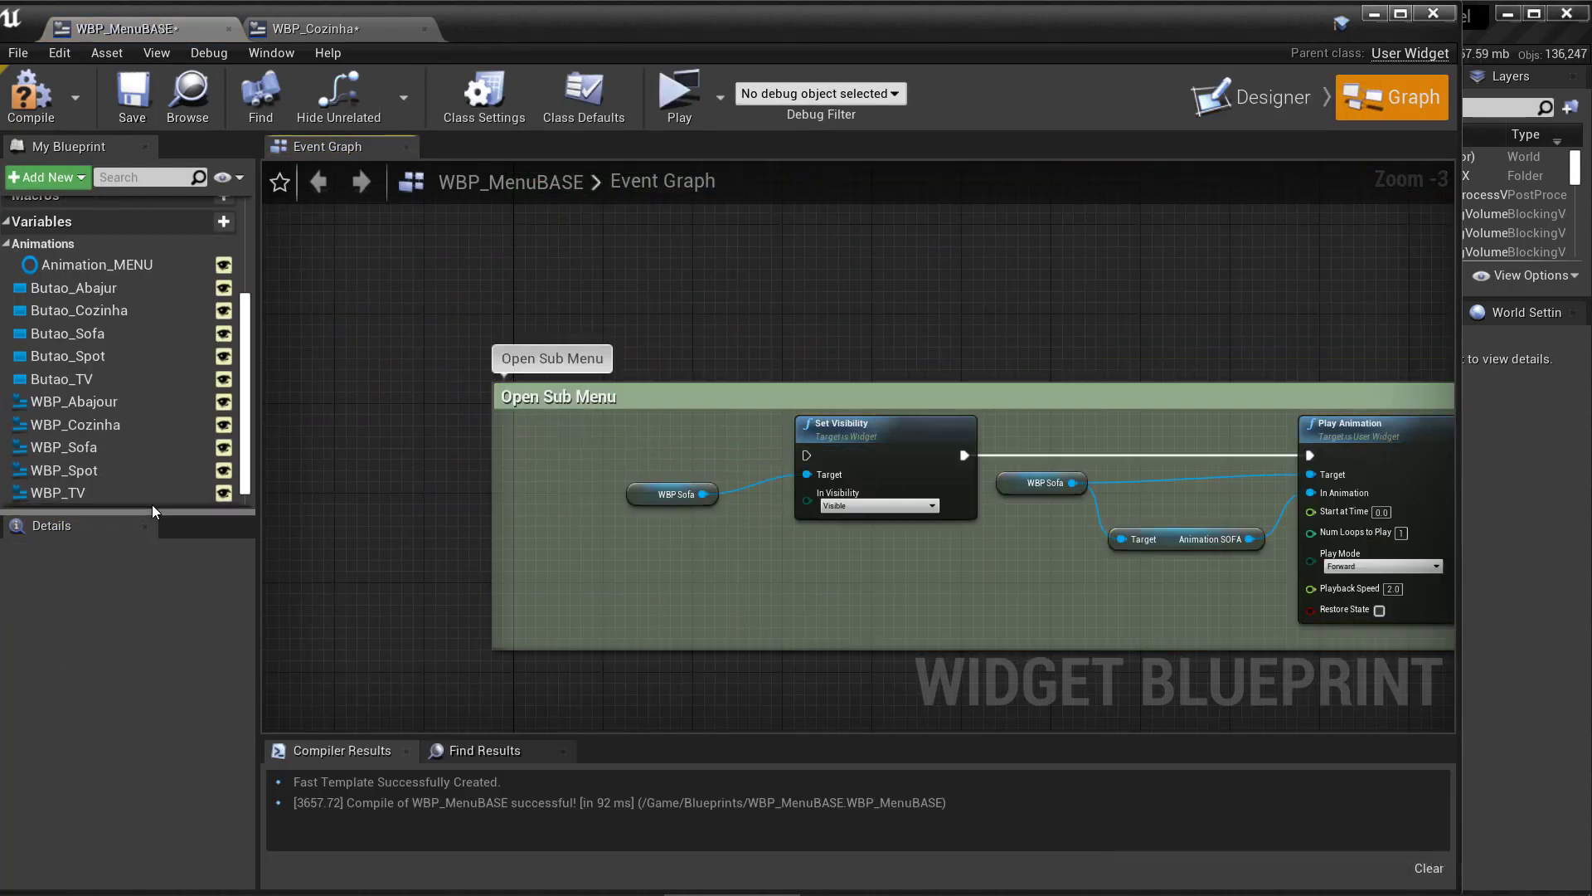
left_click(68, 310)
left_click_drag(898, 483, 767, 410)
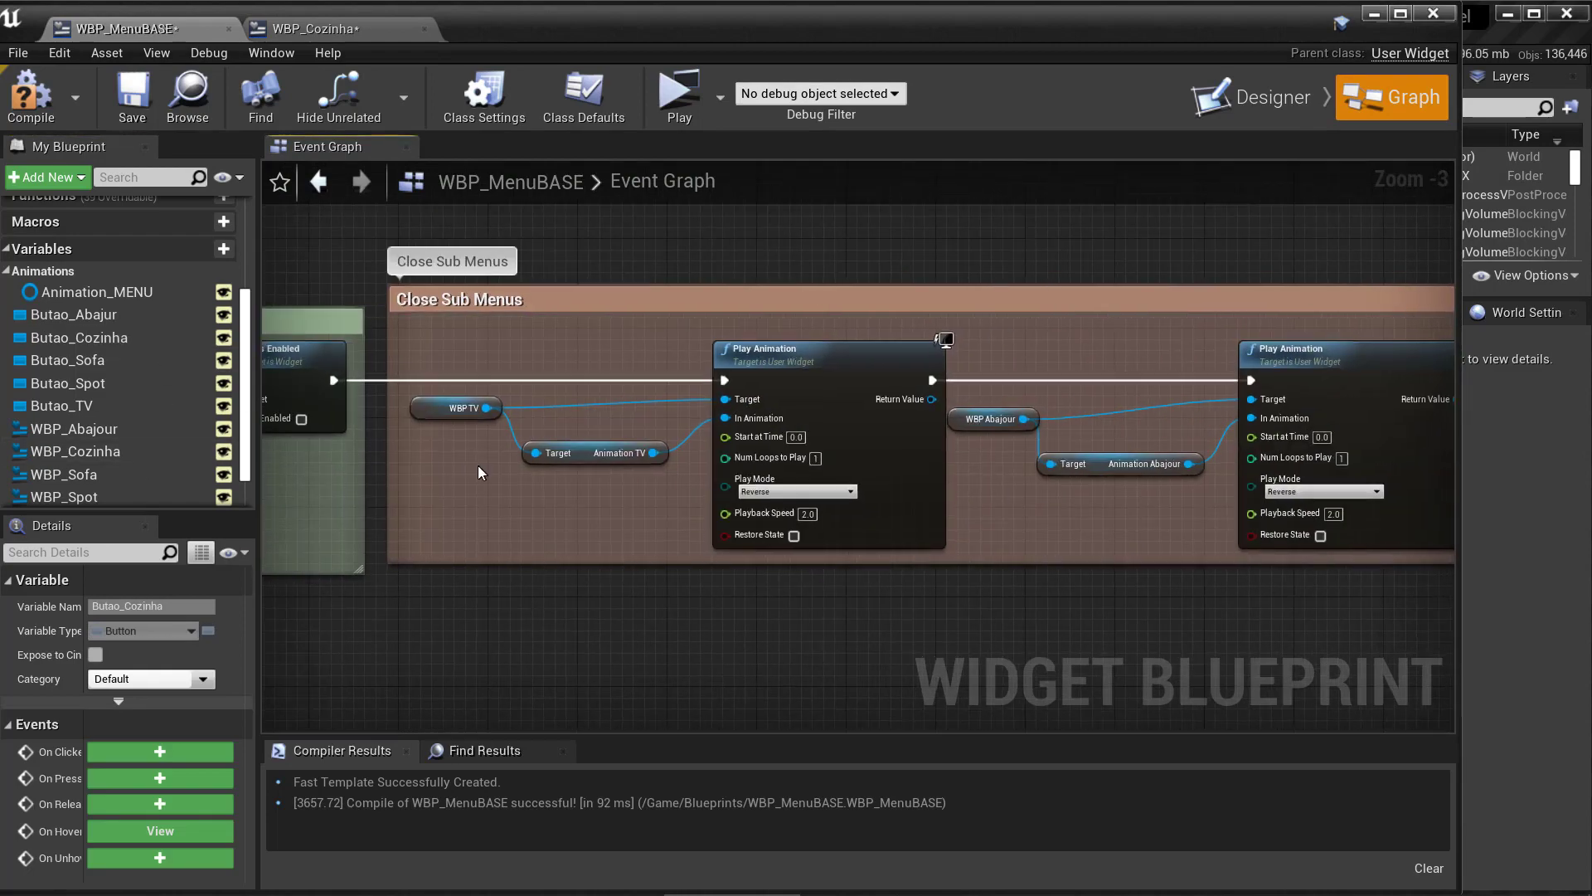
scroll(478, 465, "down", 2)
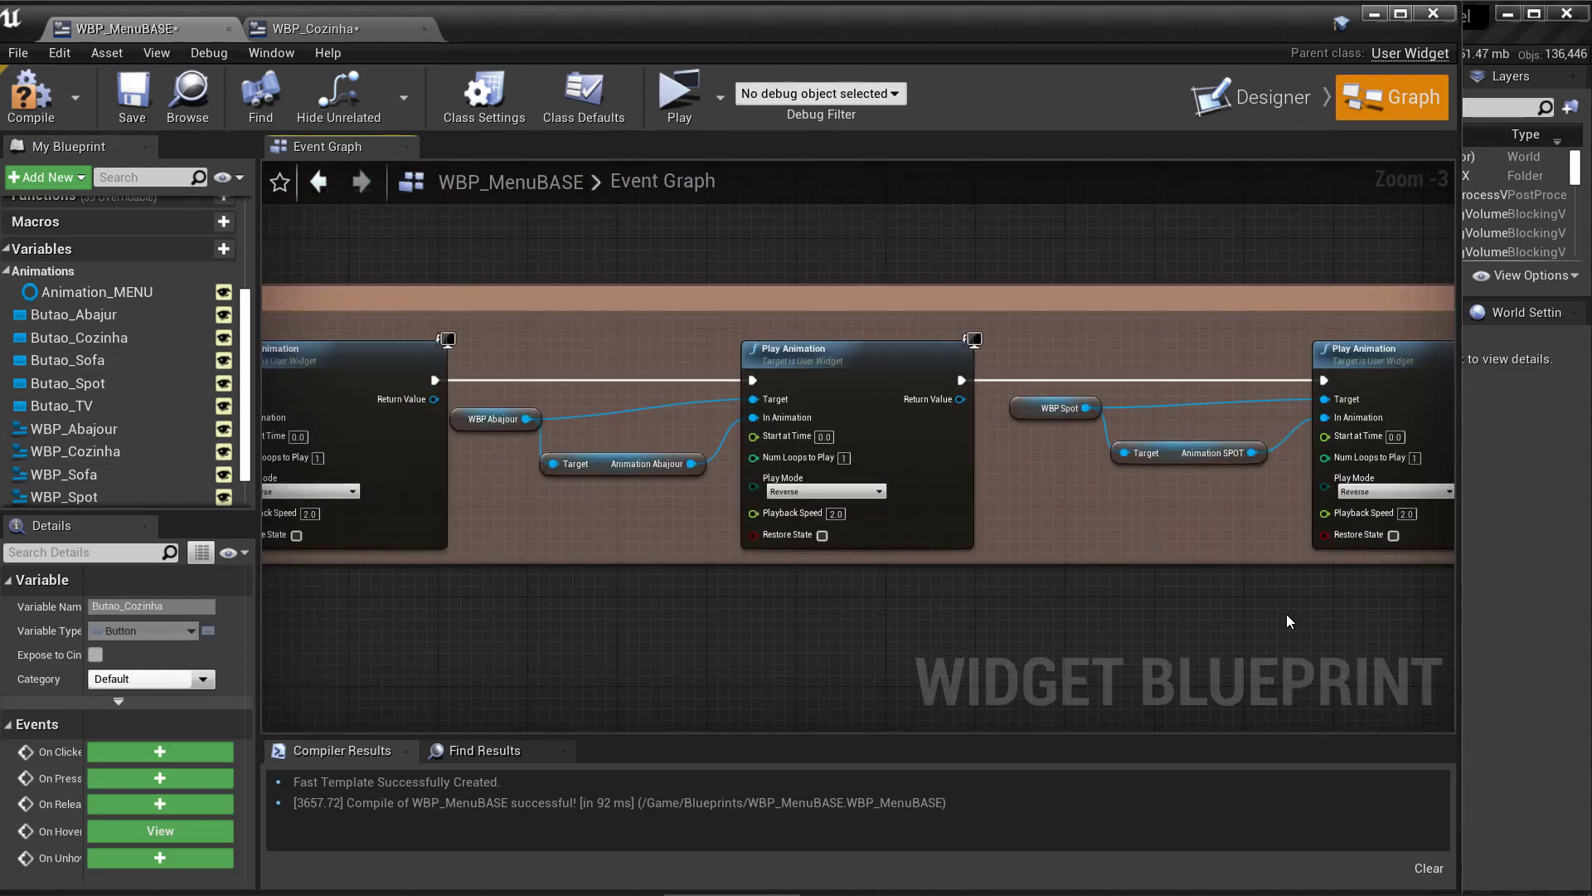
scroll(961, 456, "up", 6)
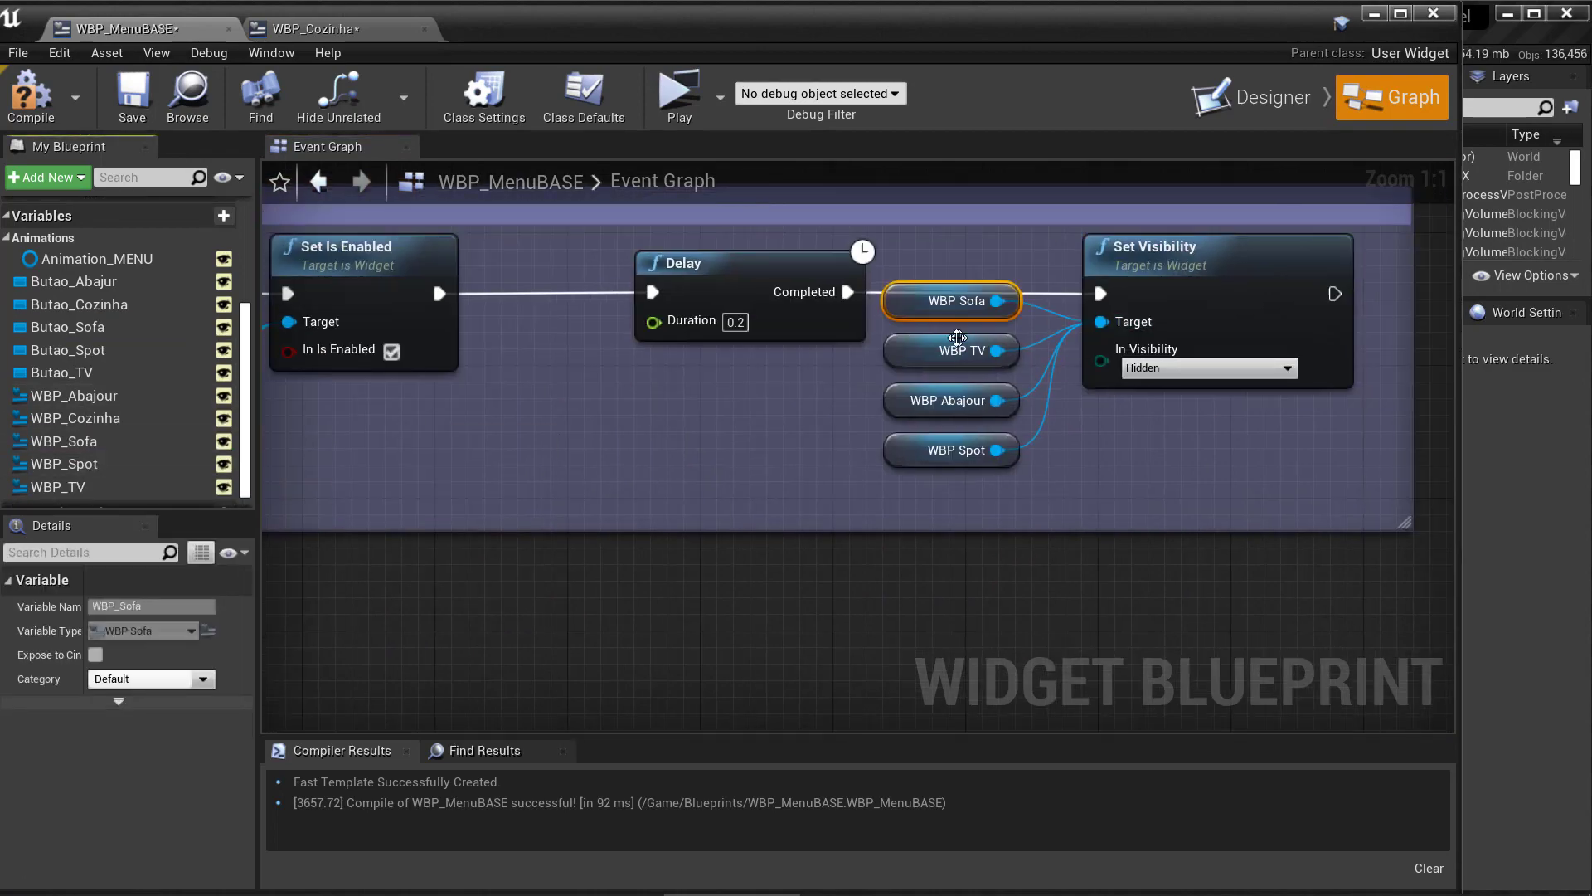
right_click_drag(885, 477, 862, 318)
scroll(863, 317, "up", 1)
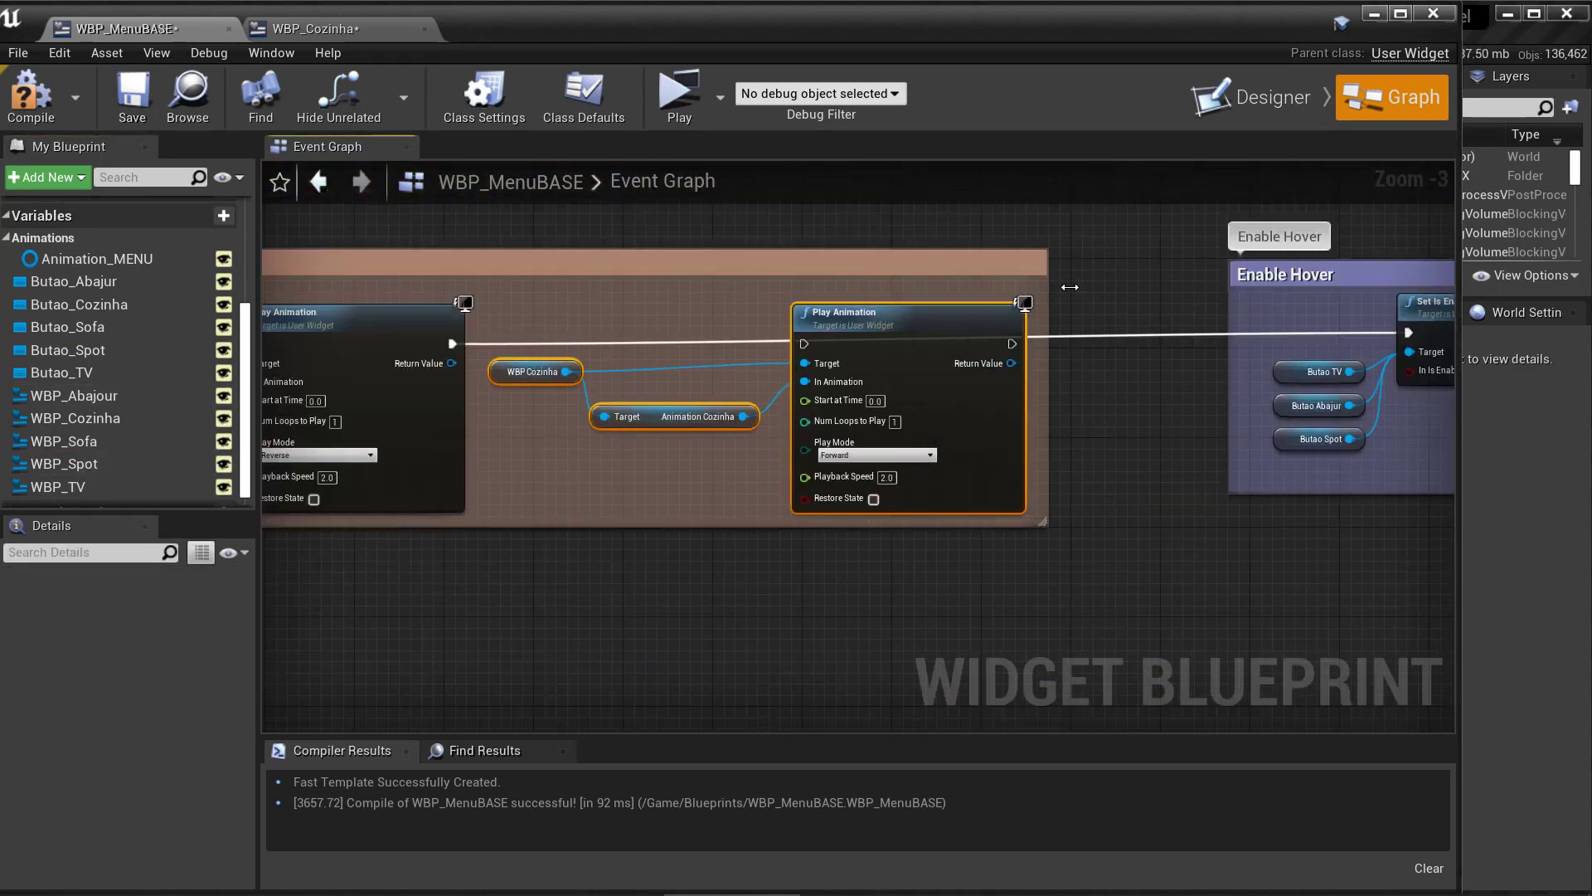
Step: Make Butao Cozinha a Set Is Enabled target in the first Enable Hover group, enlarging its comment
right_click_drag(1070, 286, 580, 298)
left_click_drag(79, 304, 1102, 551, "ctrl")
scroll(664, 414, "up", 2)
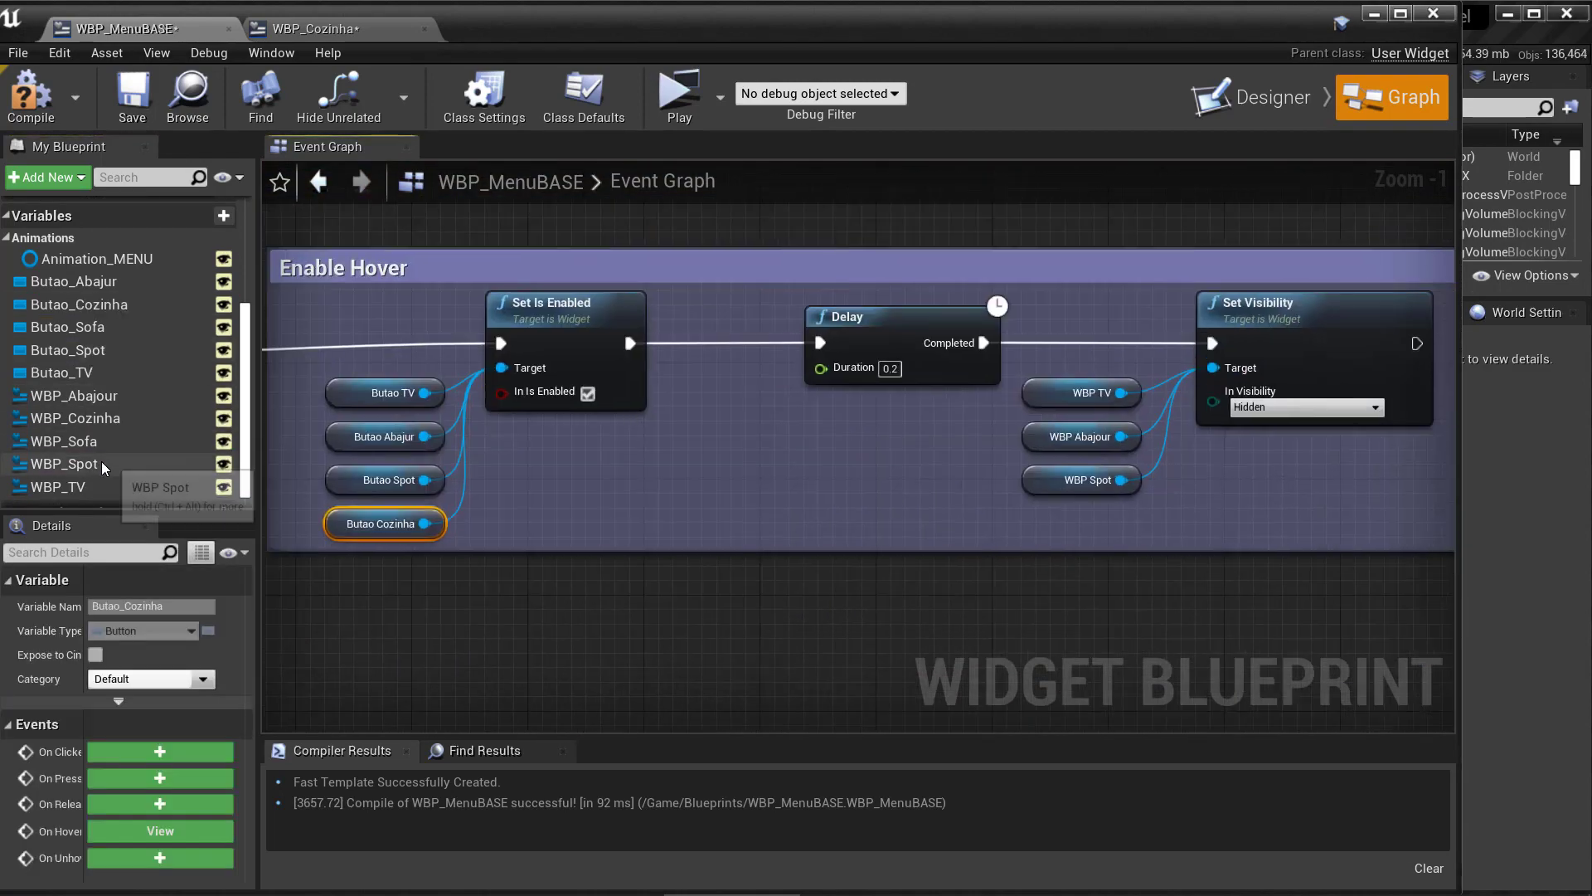
scroll(1103, 534, "down", 2)
right_click_drag(912, 497, 1161, 473)
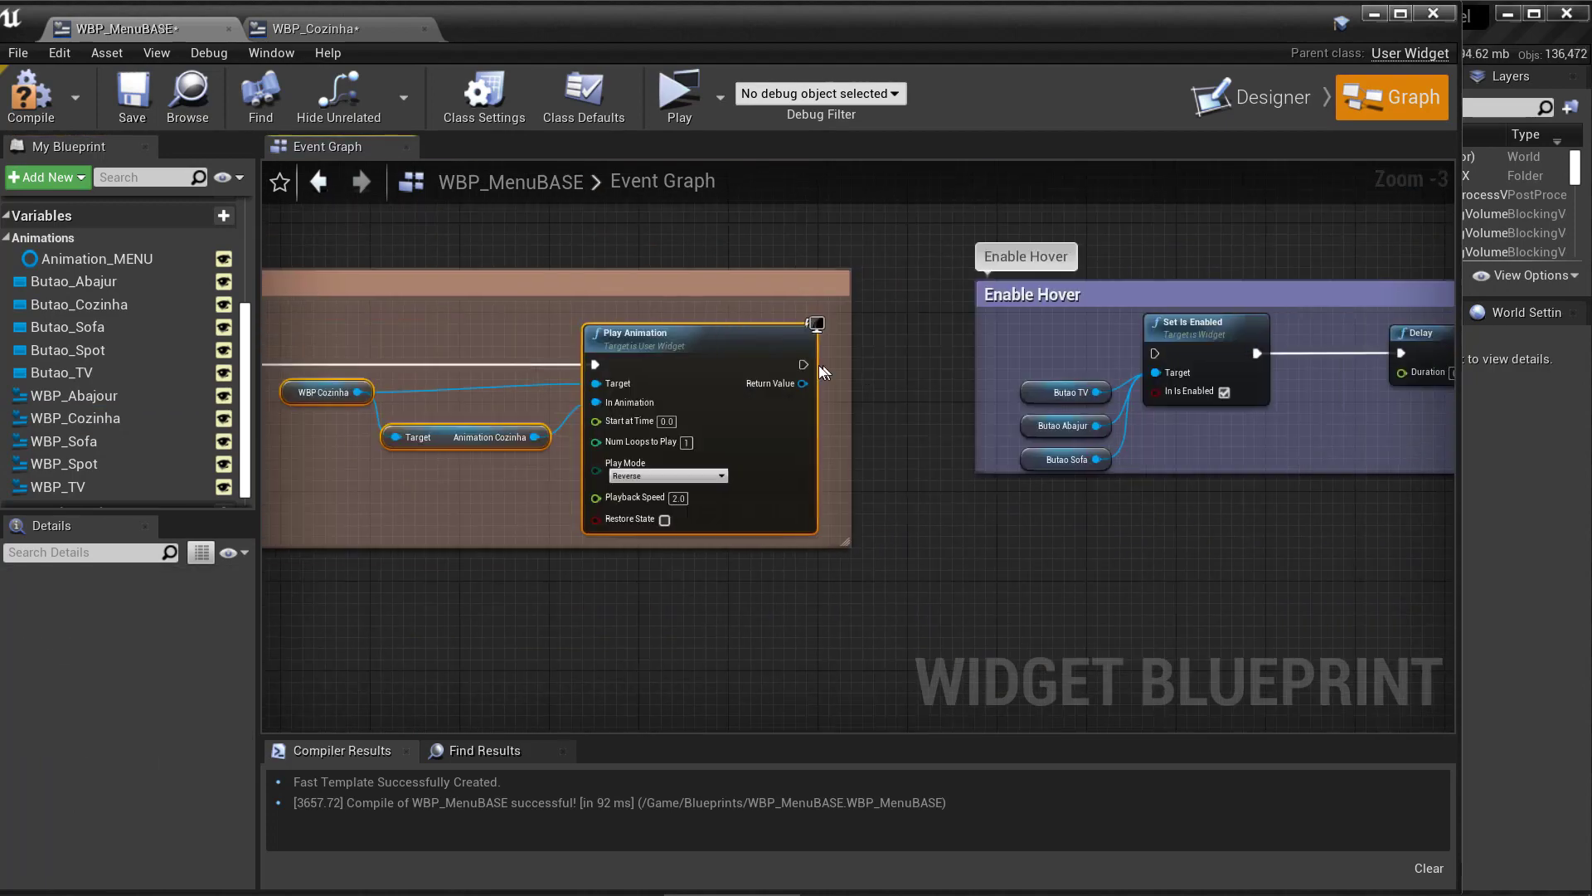
scroll(1177, 471, "up", 2)
left_click_drag(1177, 471, 1177, 533)
right_click_drag(1177, 533, 332, 497)
Step: Add Butao Cozinha to the Set Is Enabled nodes of the remaining Enable Hover rows
scroll(580, 373, "down", 3)
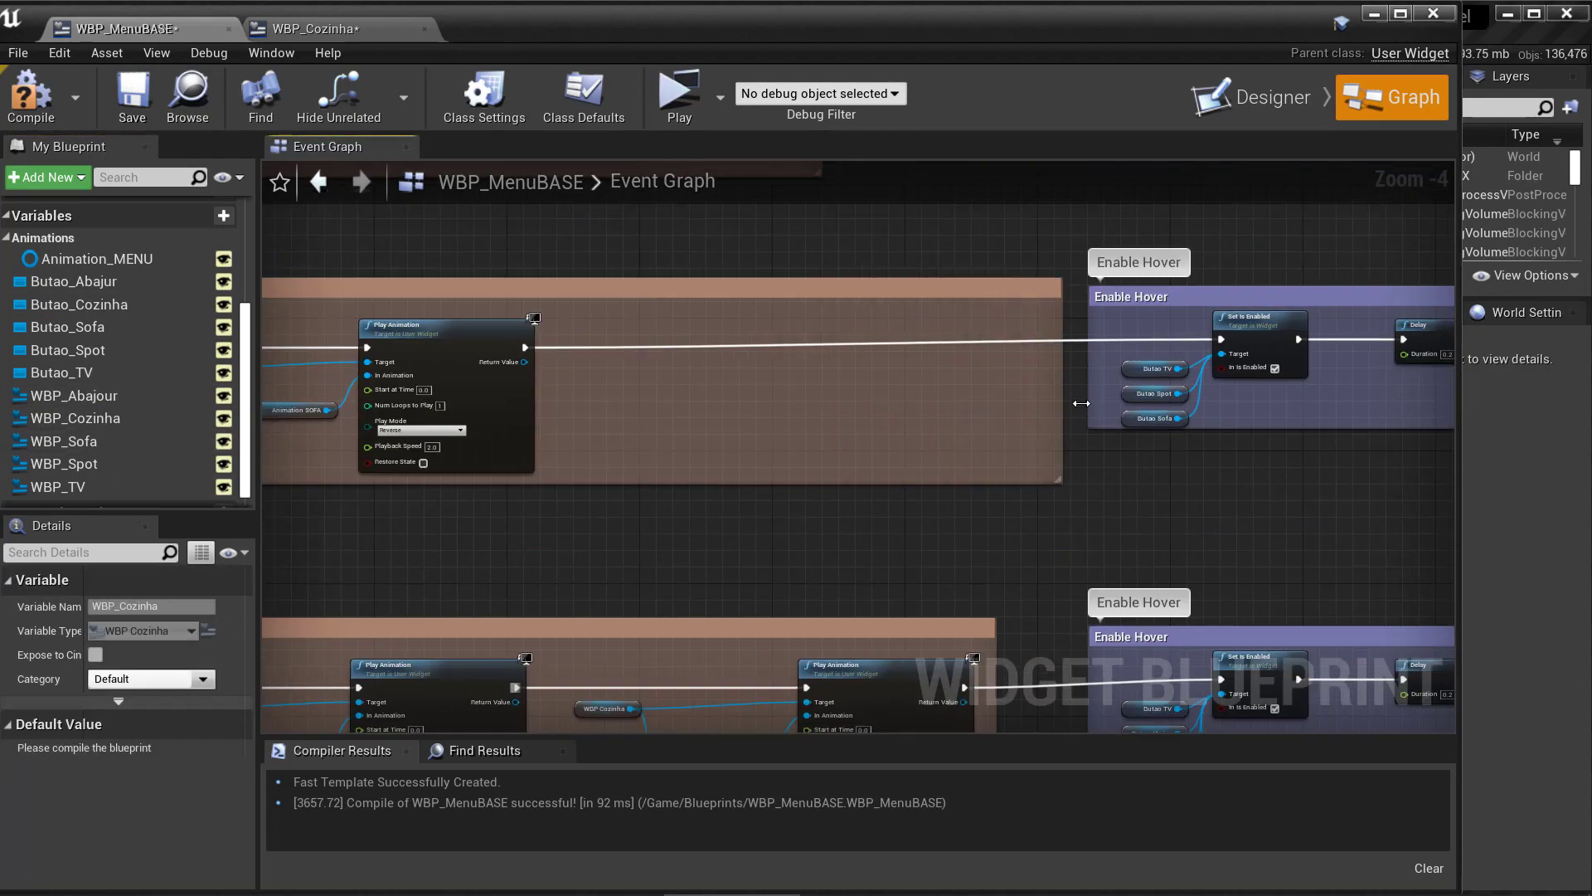
scroll(507, 355, "up", 2)
right_click_drag(508, 355, 299, 365)
scroll(298, 365, "up", 2)
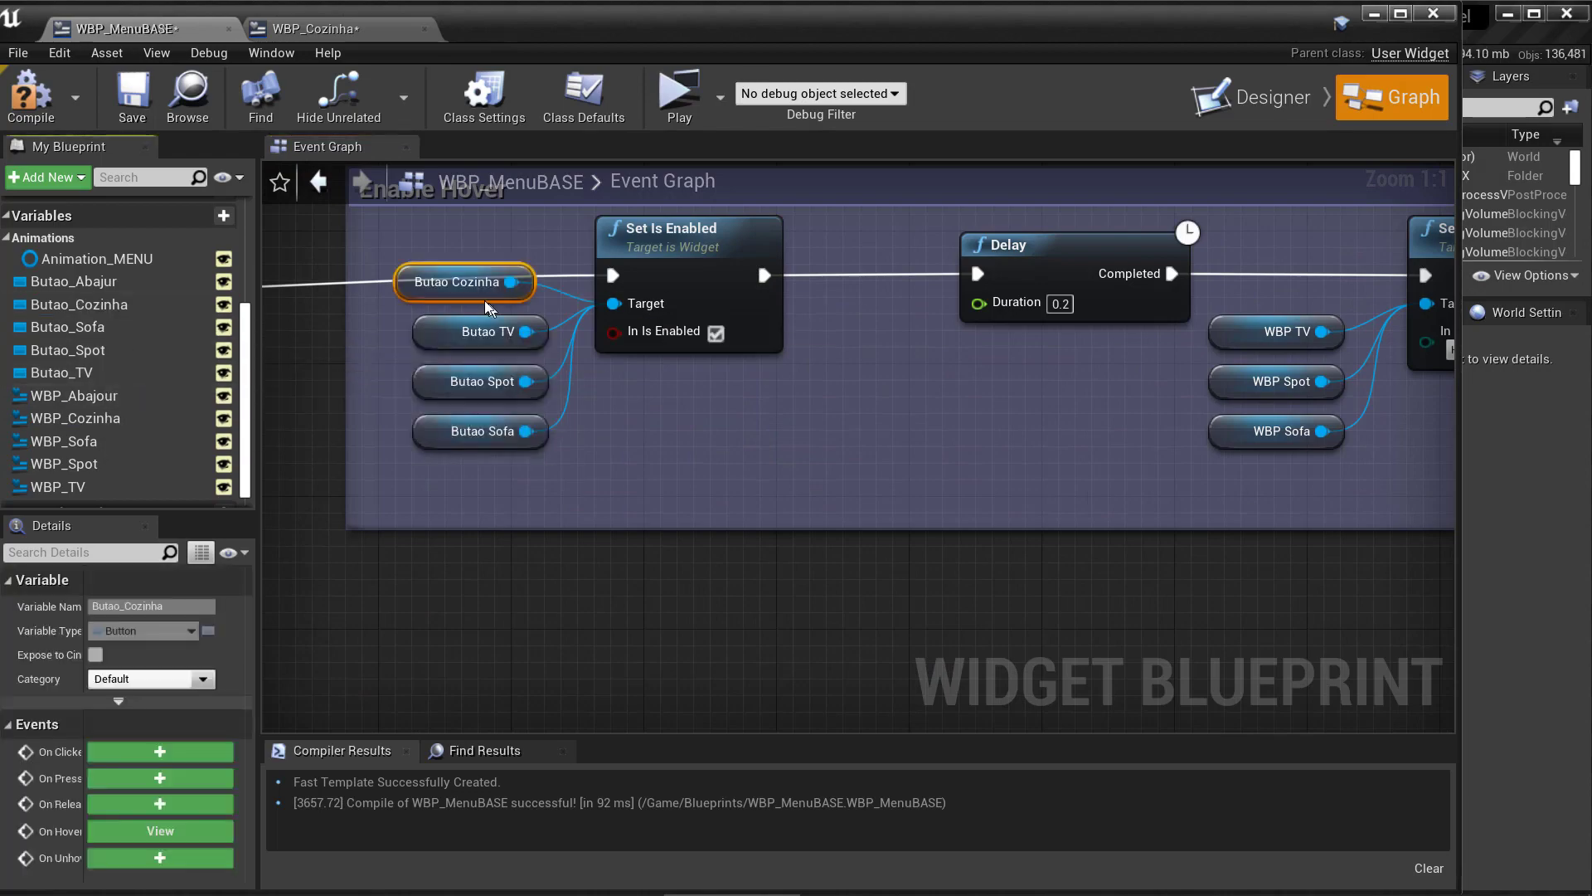
right_click_drag(489, 308, 265, 423)
scroll(639, 373, "down", 3)
mouse_move(640, 373)
right_mouse_down()
mouse_move(829, 398)
mouse_move(181, 375)
right_mouse_up()
scroll(885, 408, "up", 3)
scroll(919, 571, "down", 3)
Step: Run a standalone test, switch the kitchen to the dark-wood cabinet variant, then hide the menu
left_click(679, 91)
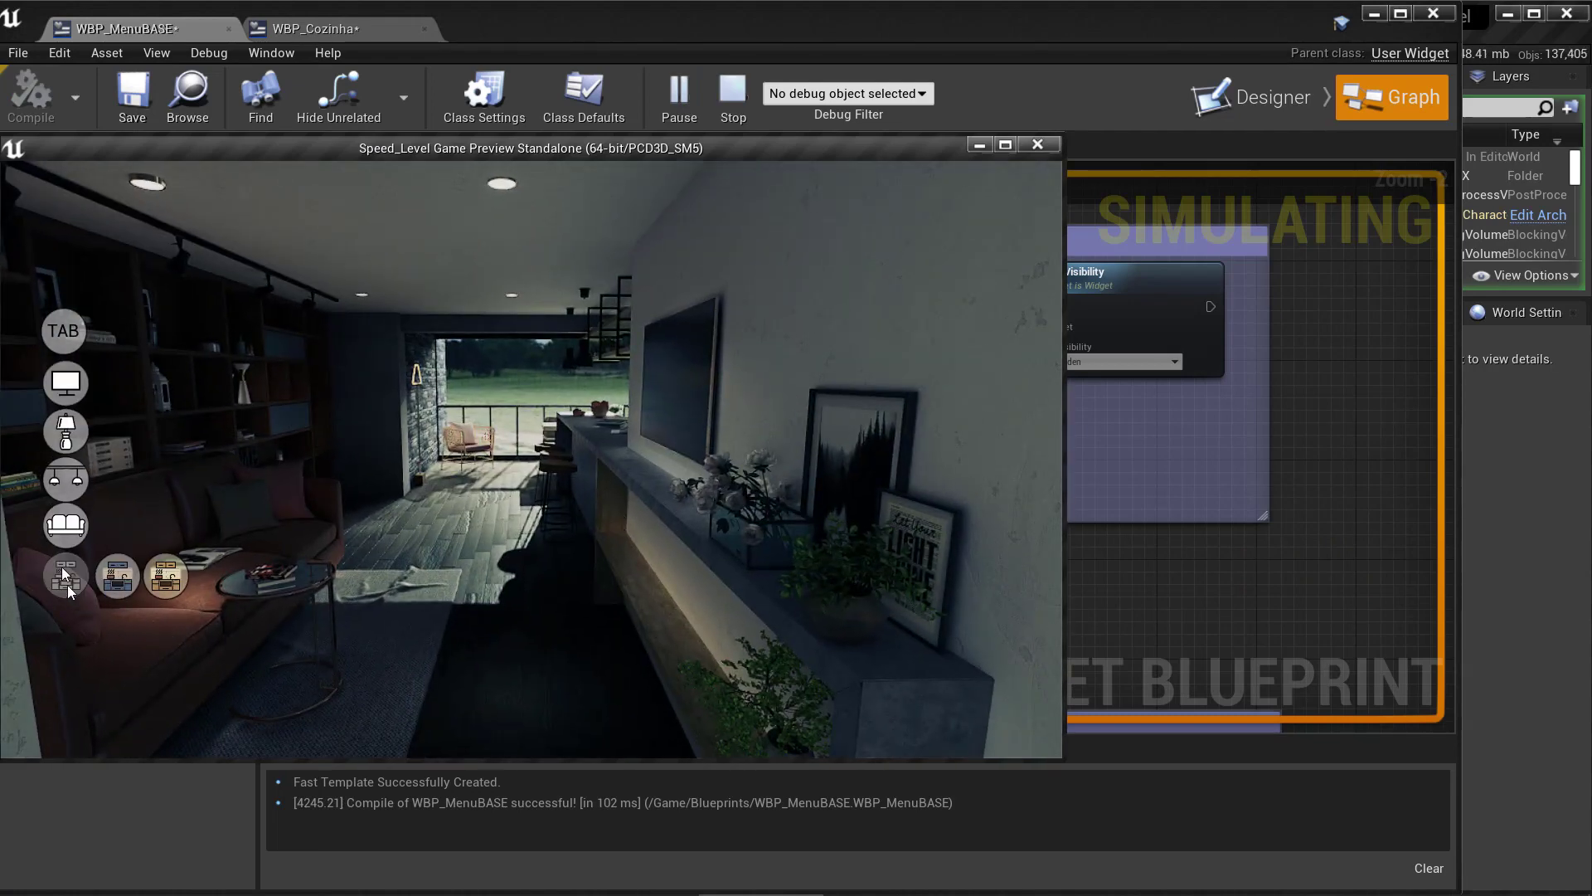
mouse_move(58, 532)
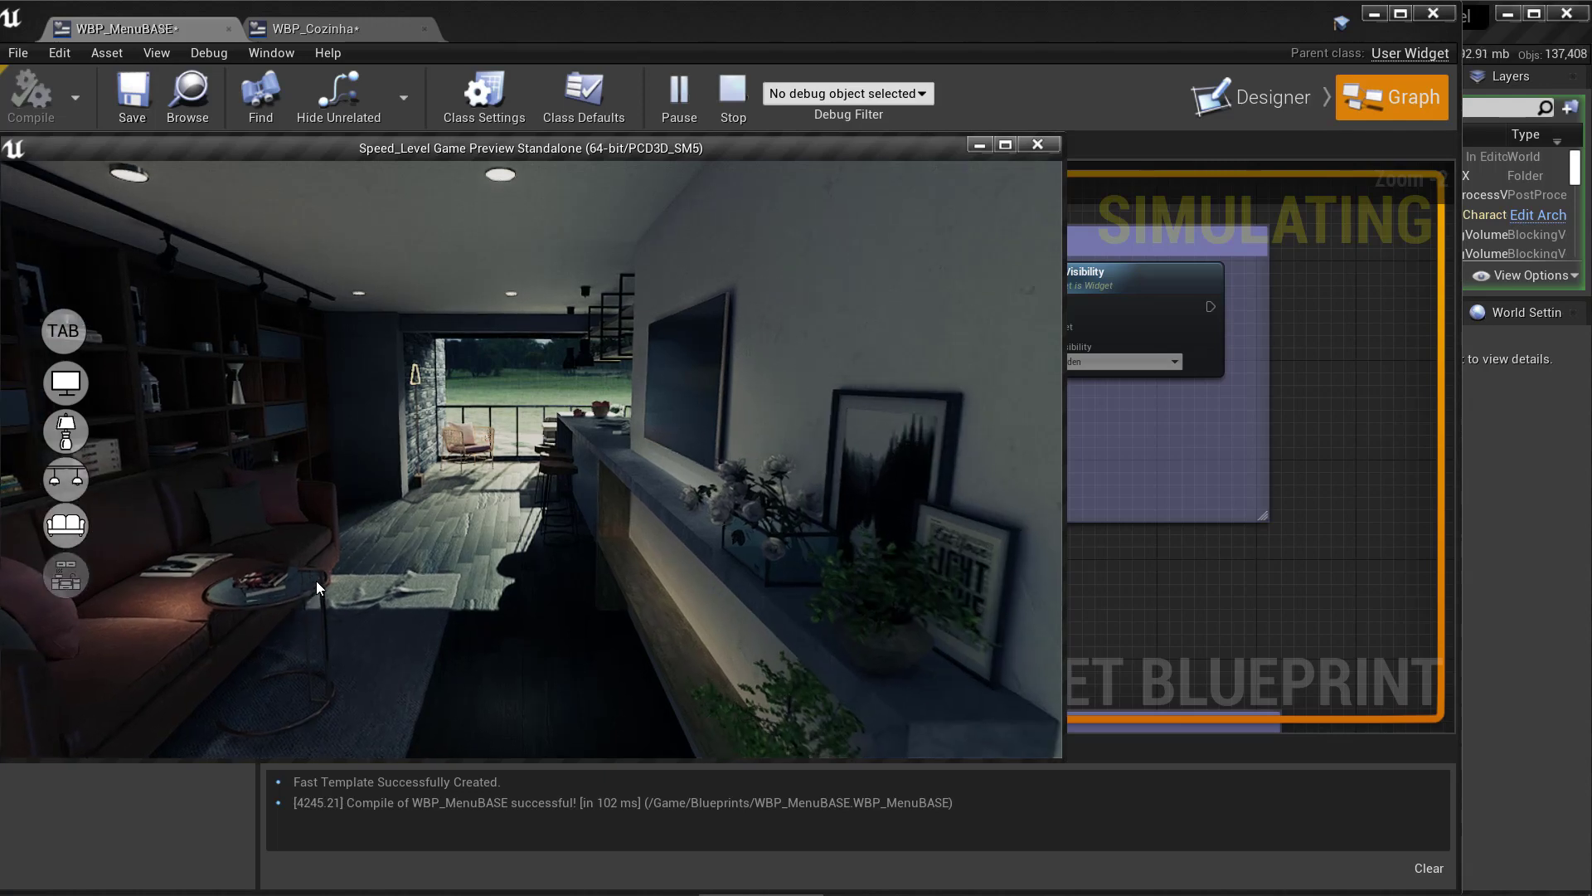
left_click_drag(316, 580, 348, 580)
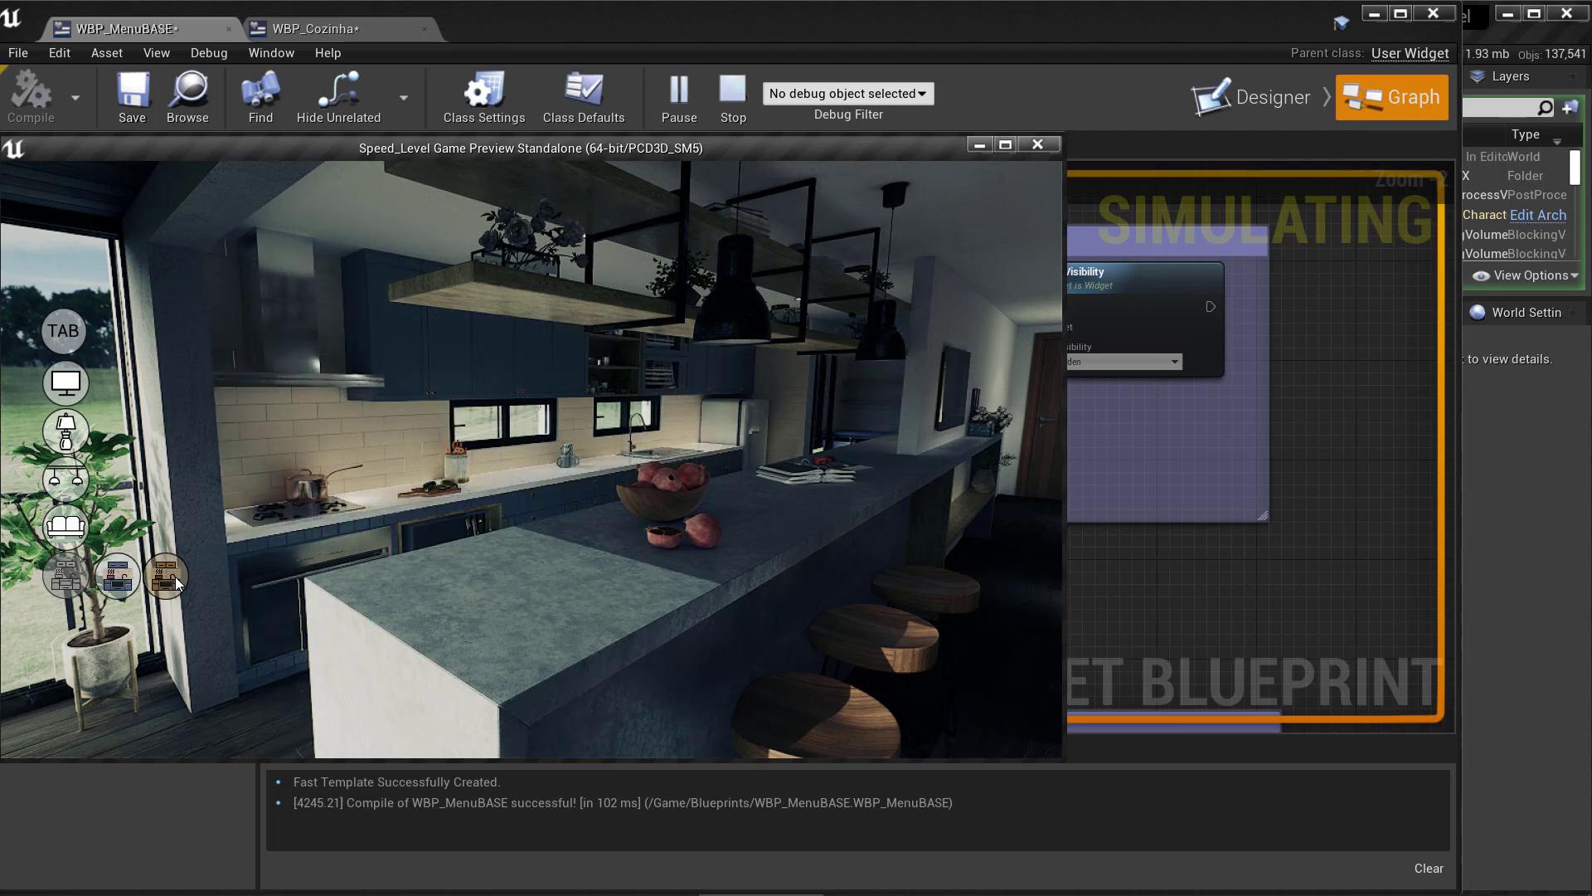
left_click(176, 575)
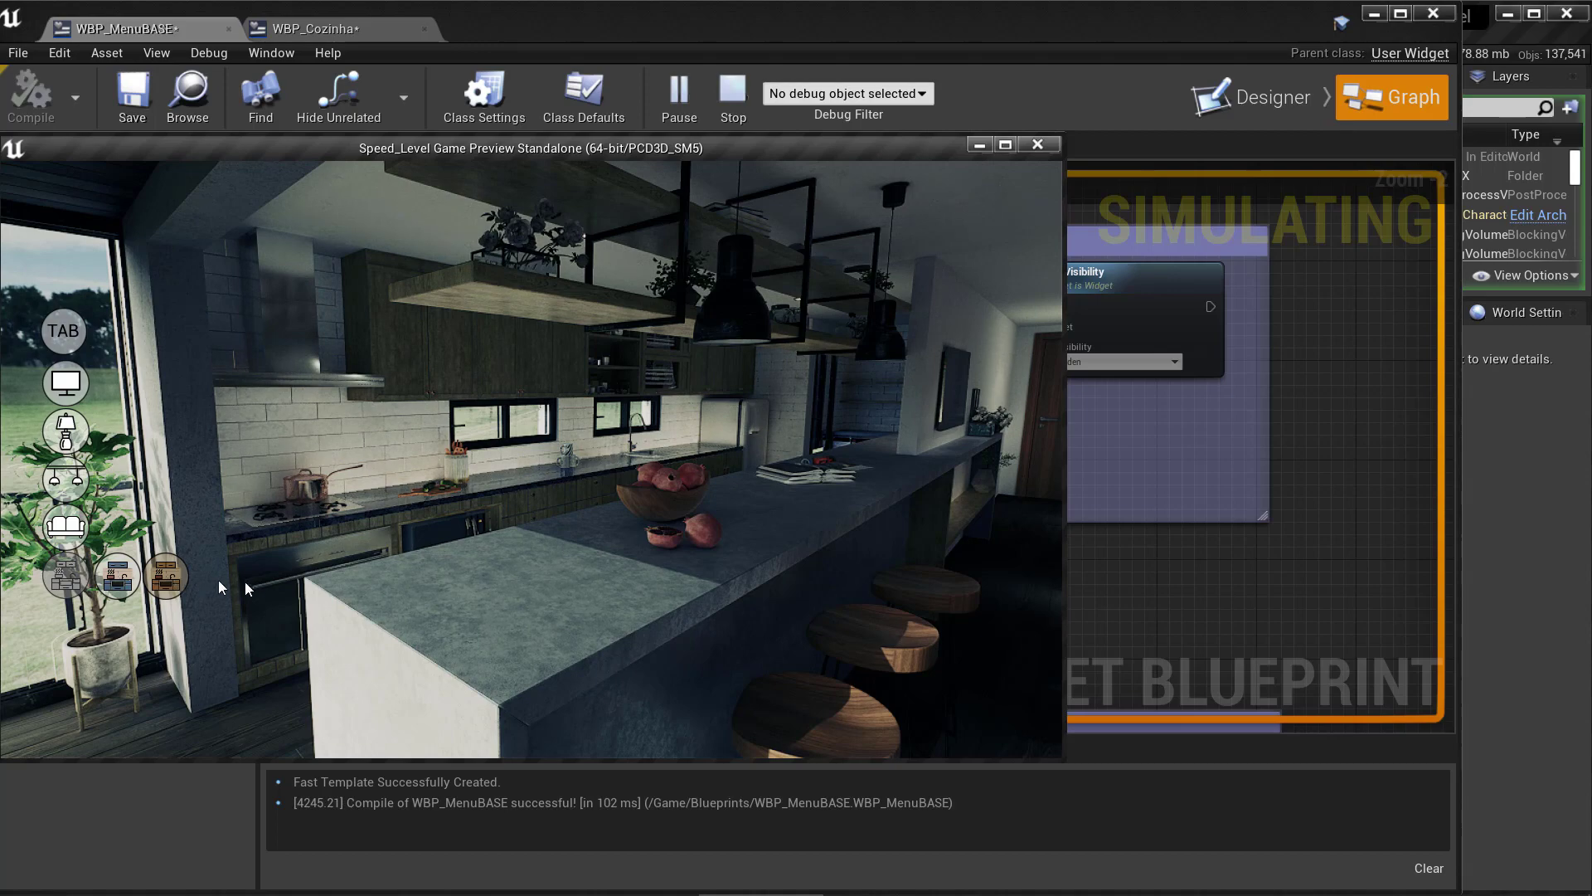
key("Tab")
key("w")
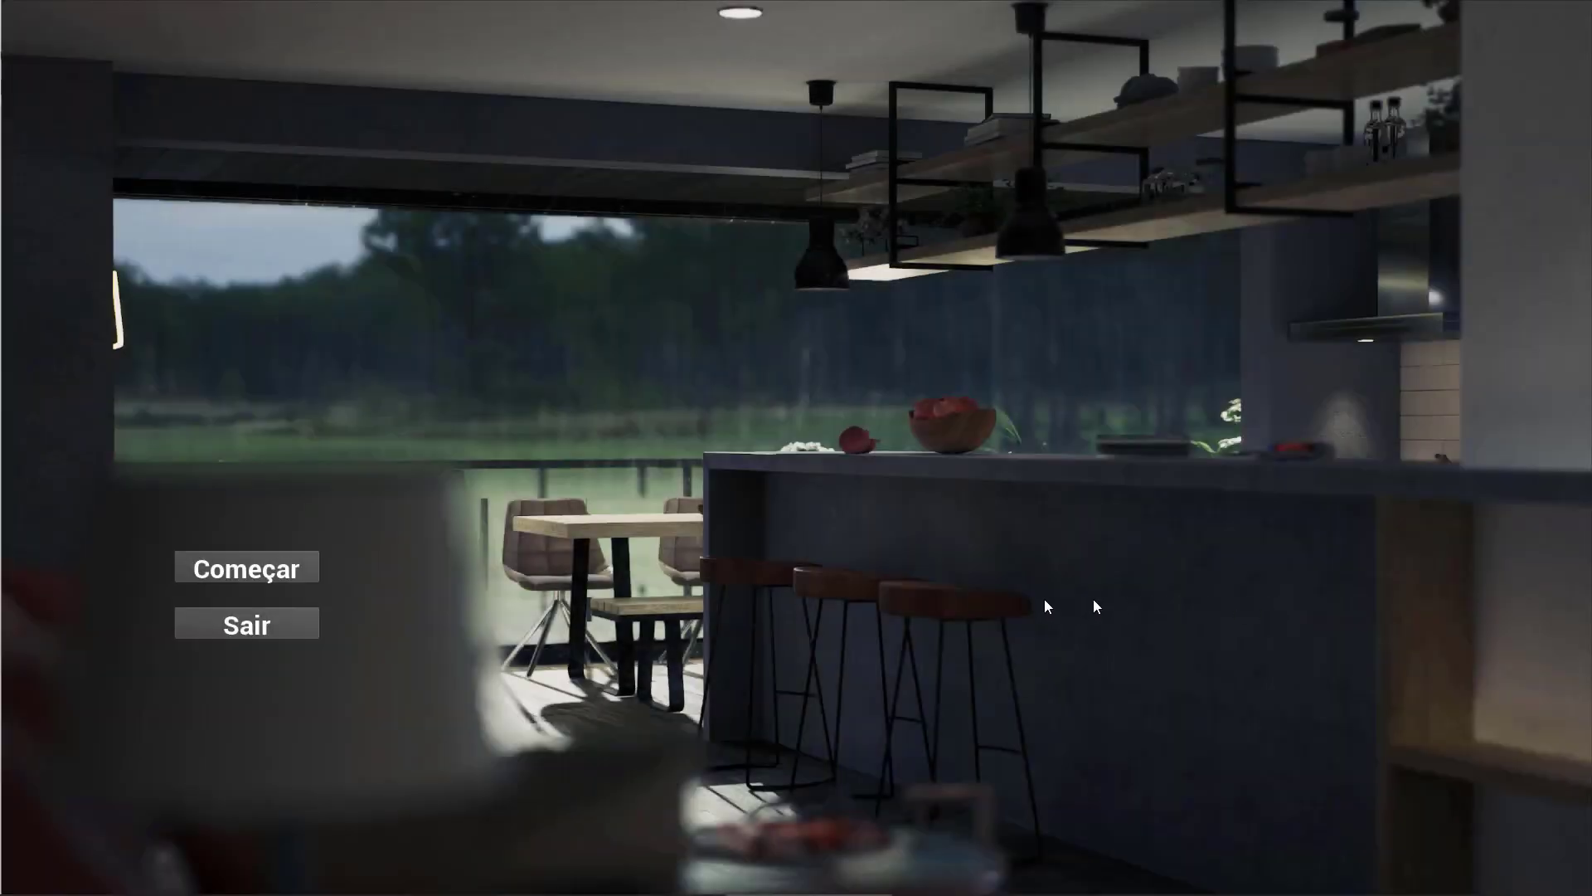
Step: Start the walkthrough and tour the living room, viewing the bookshelf, sofa, kitchen island and TV wall
left_click(301, 575)
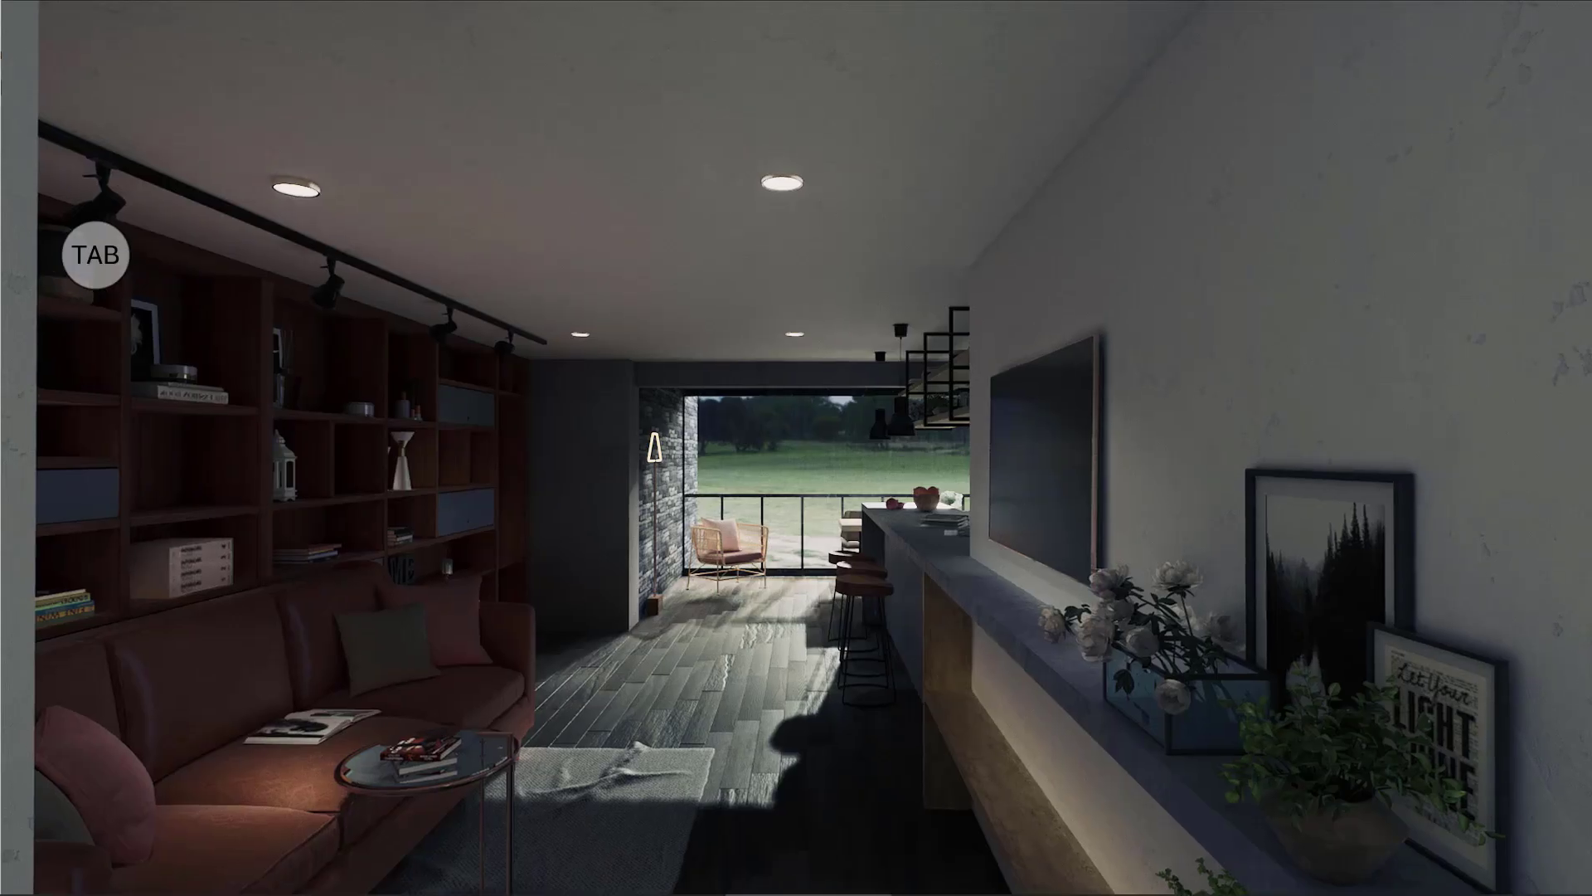
key("w")
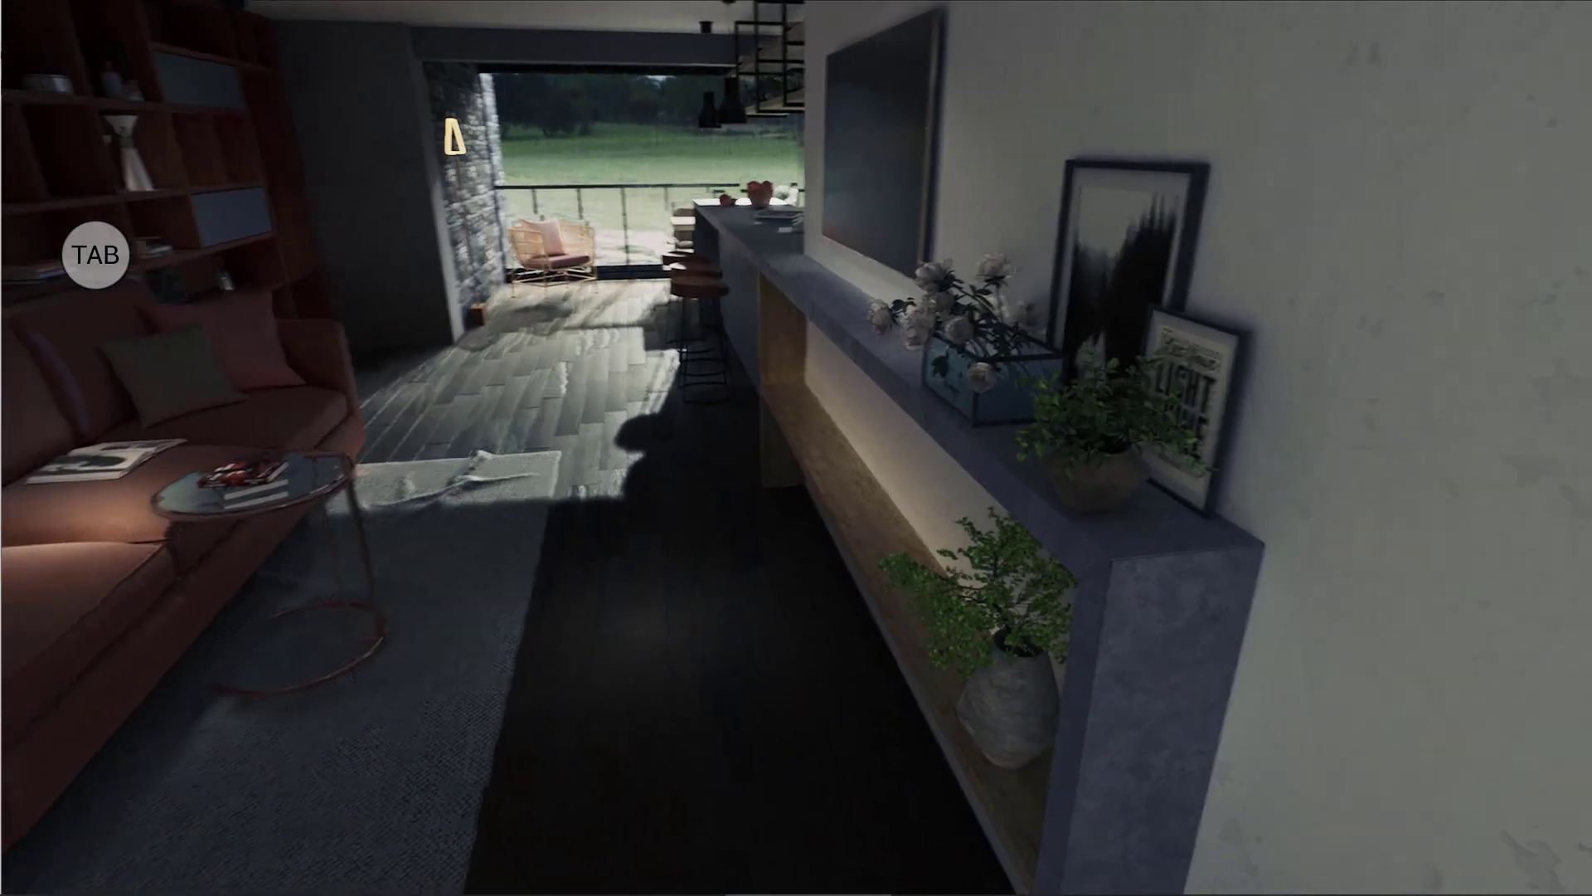
key("s")
key("Left")
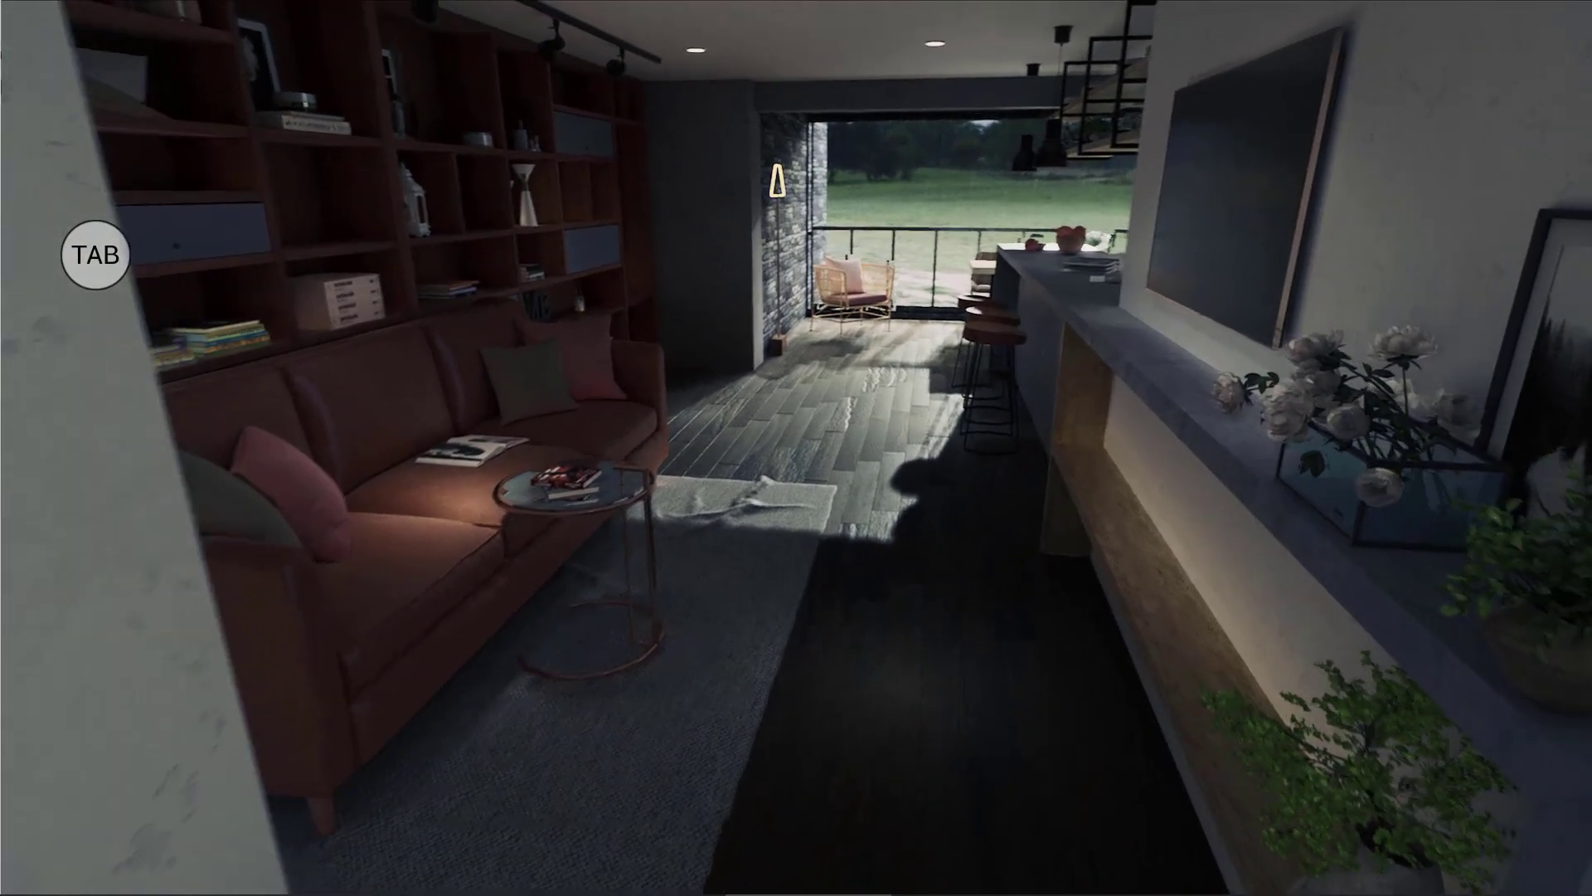
key("s")
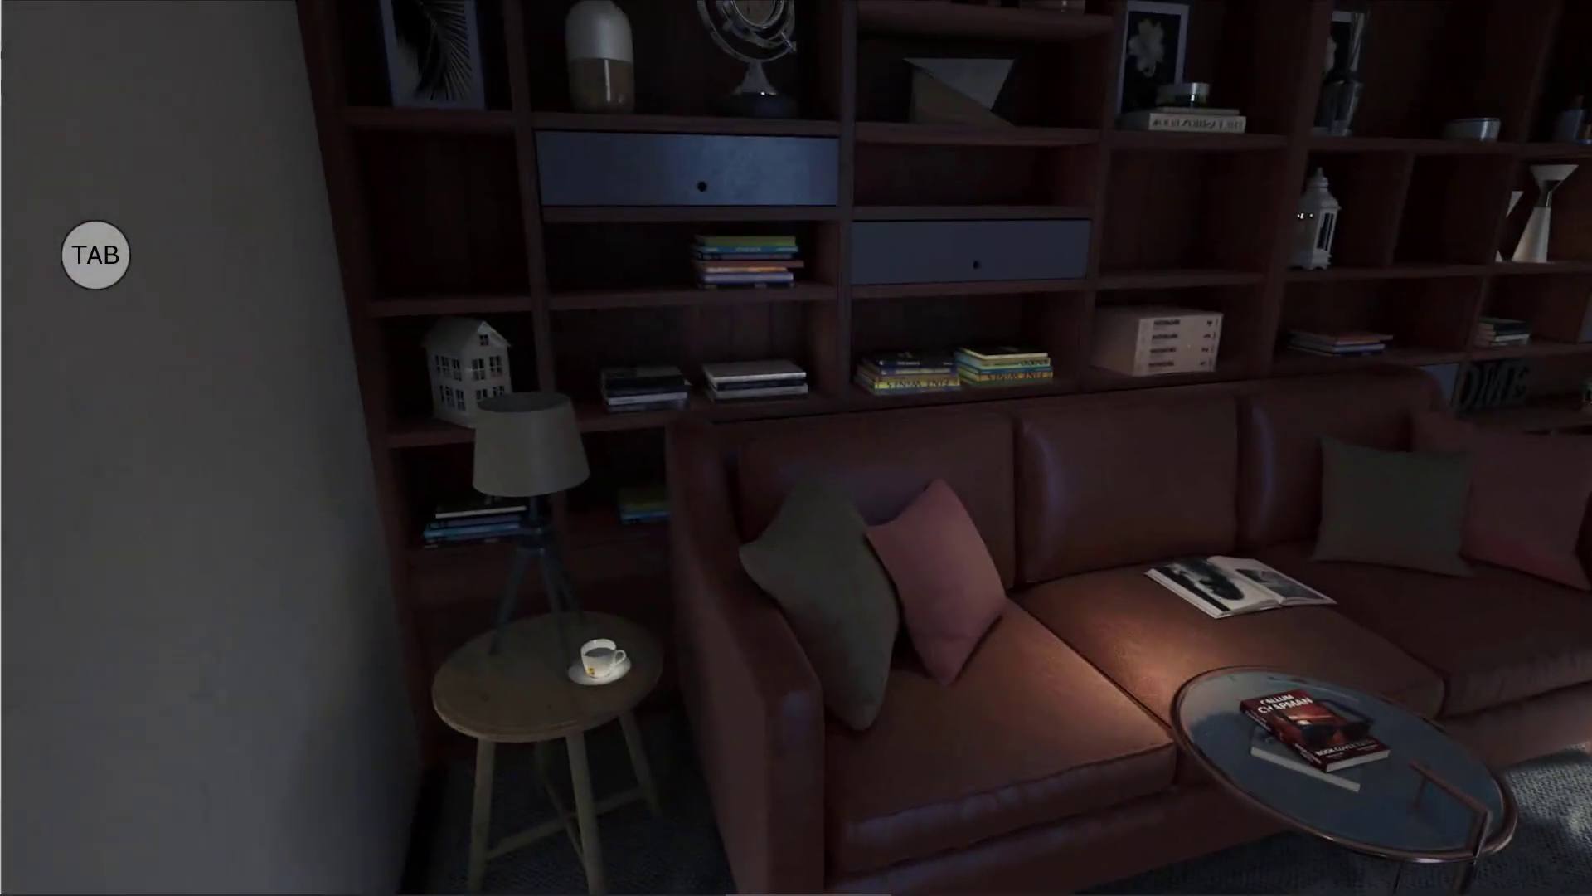
key("Right")
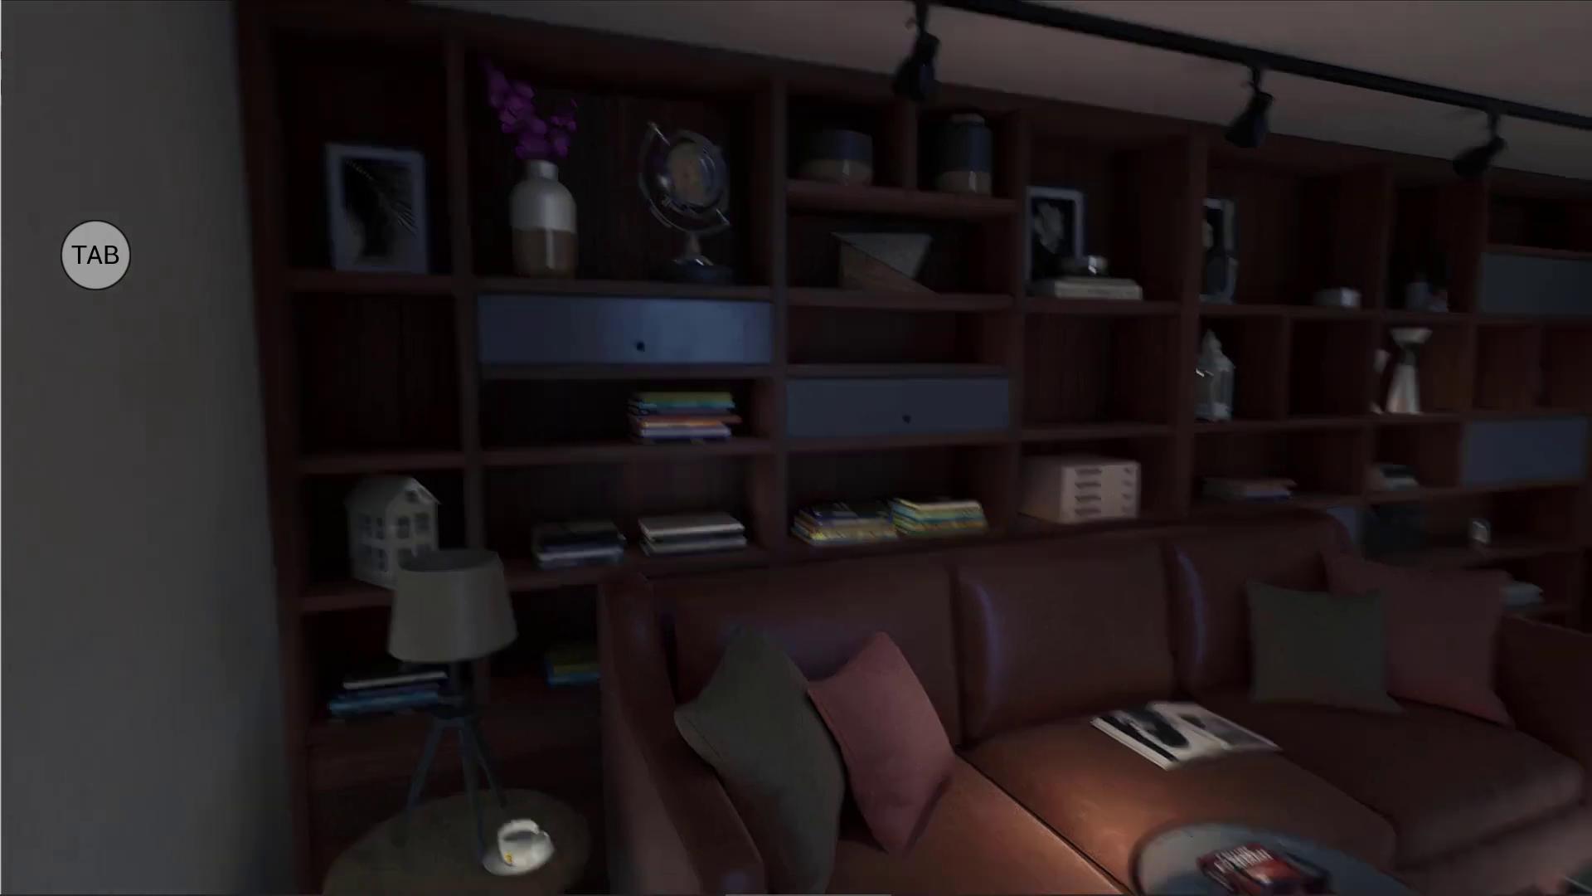
key("Right")
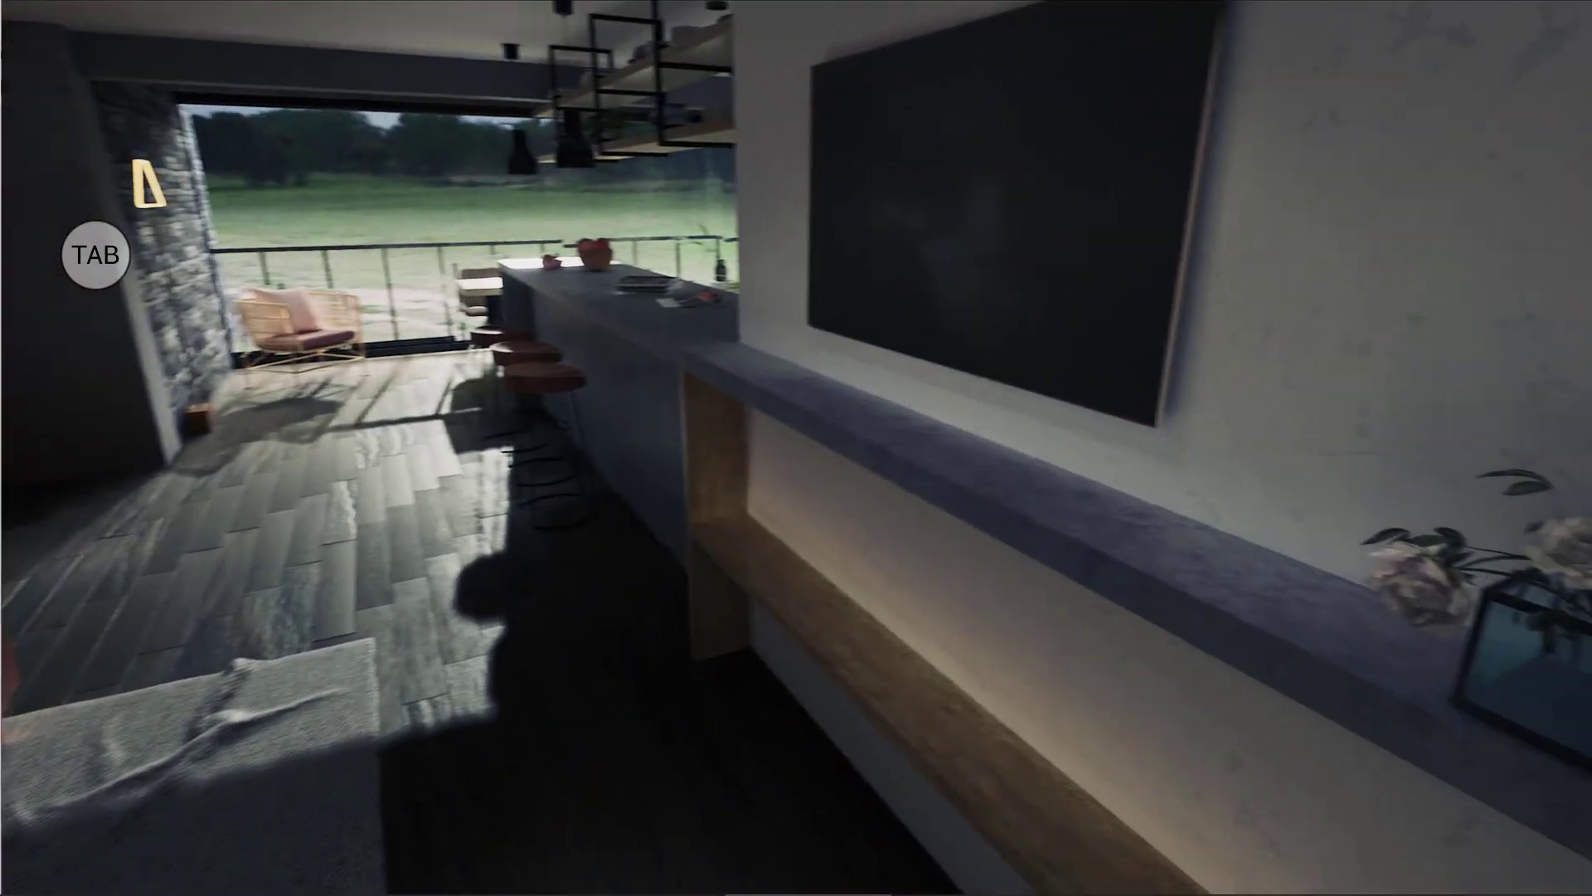
key("w")
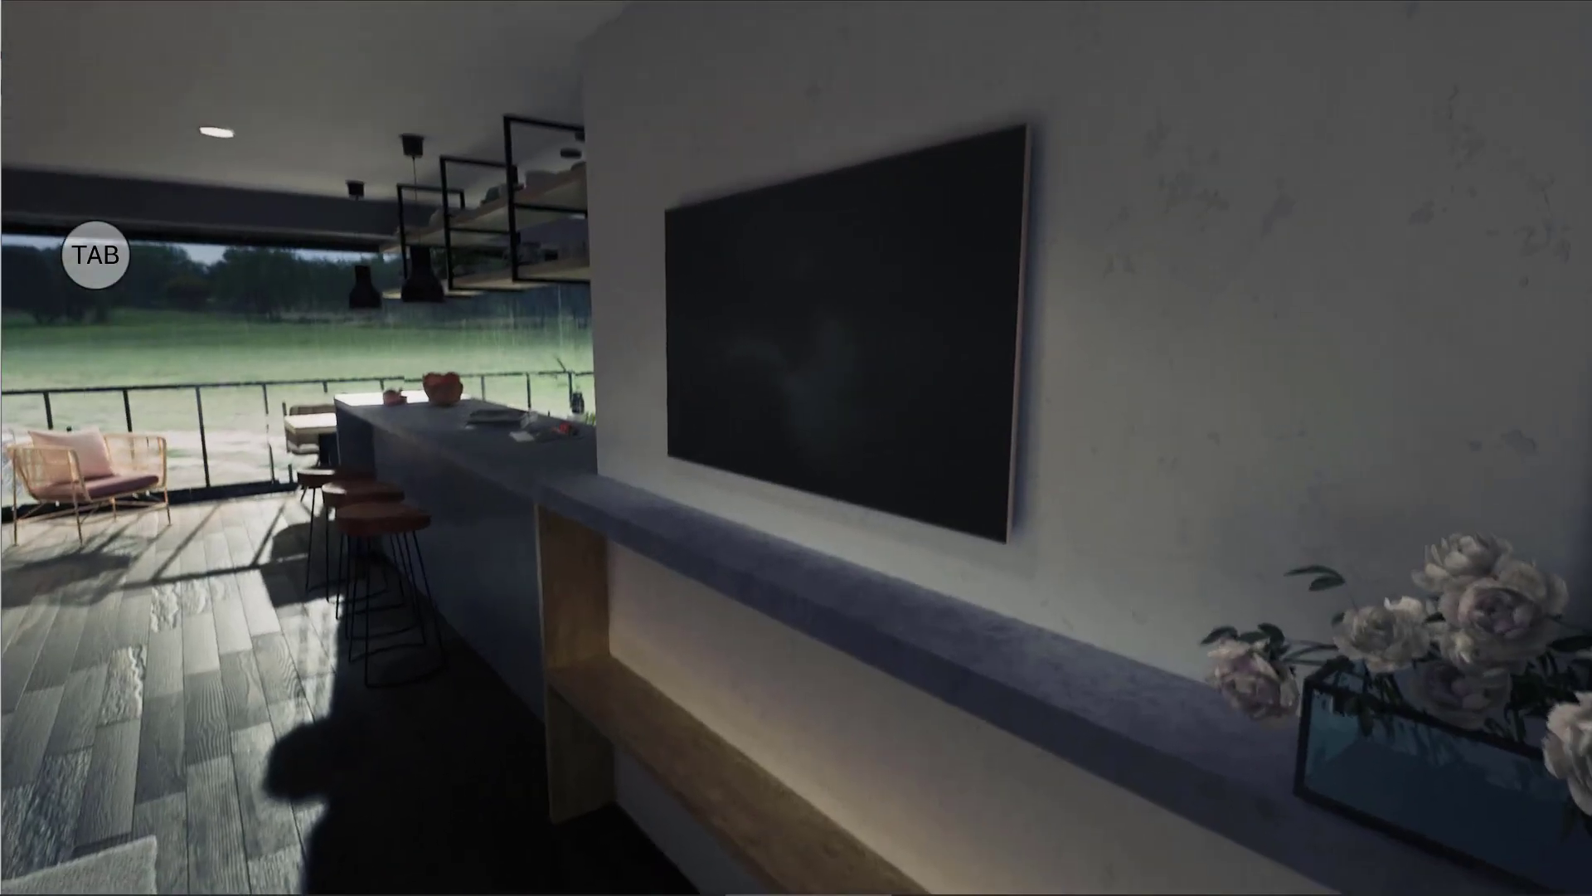
key("Right")
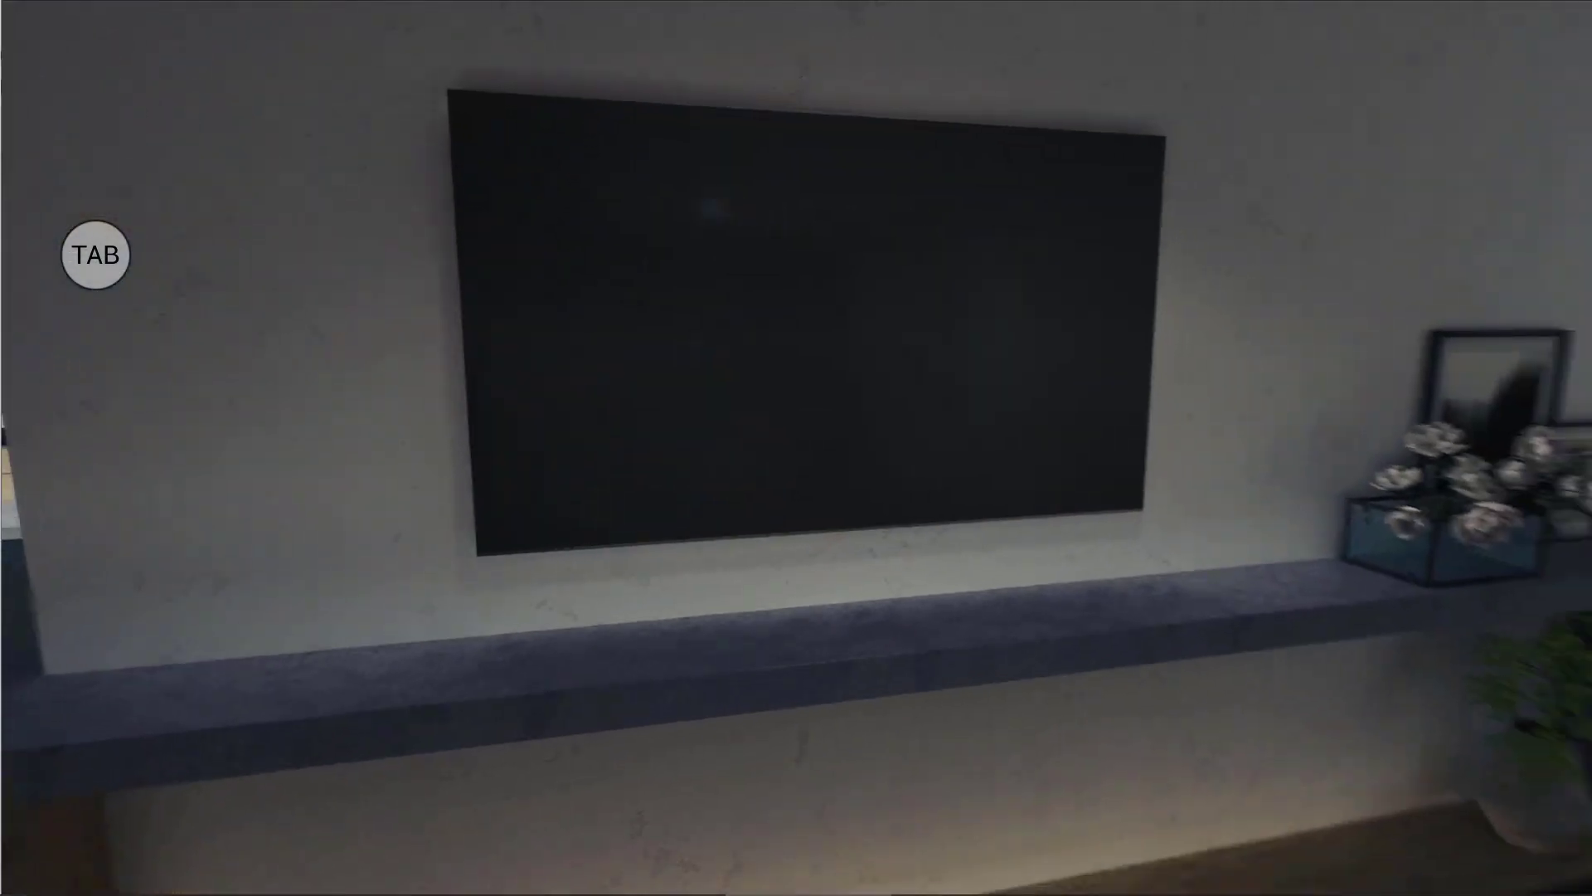
key("Right")
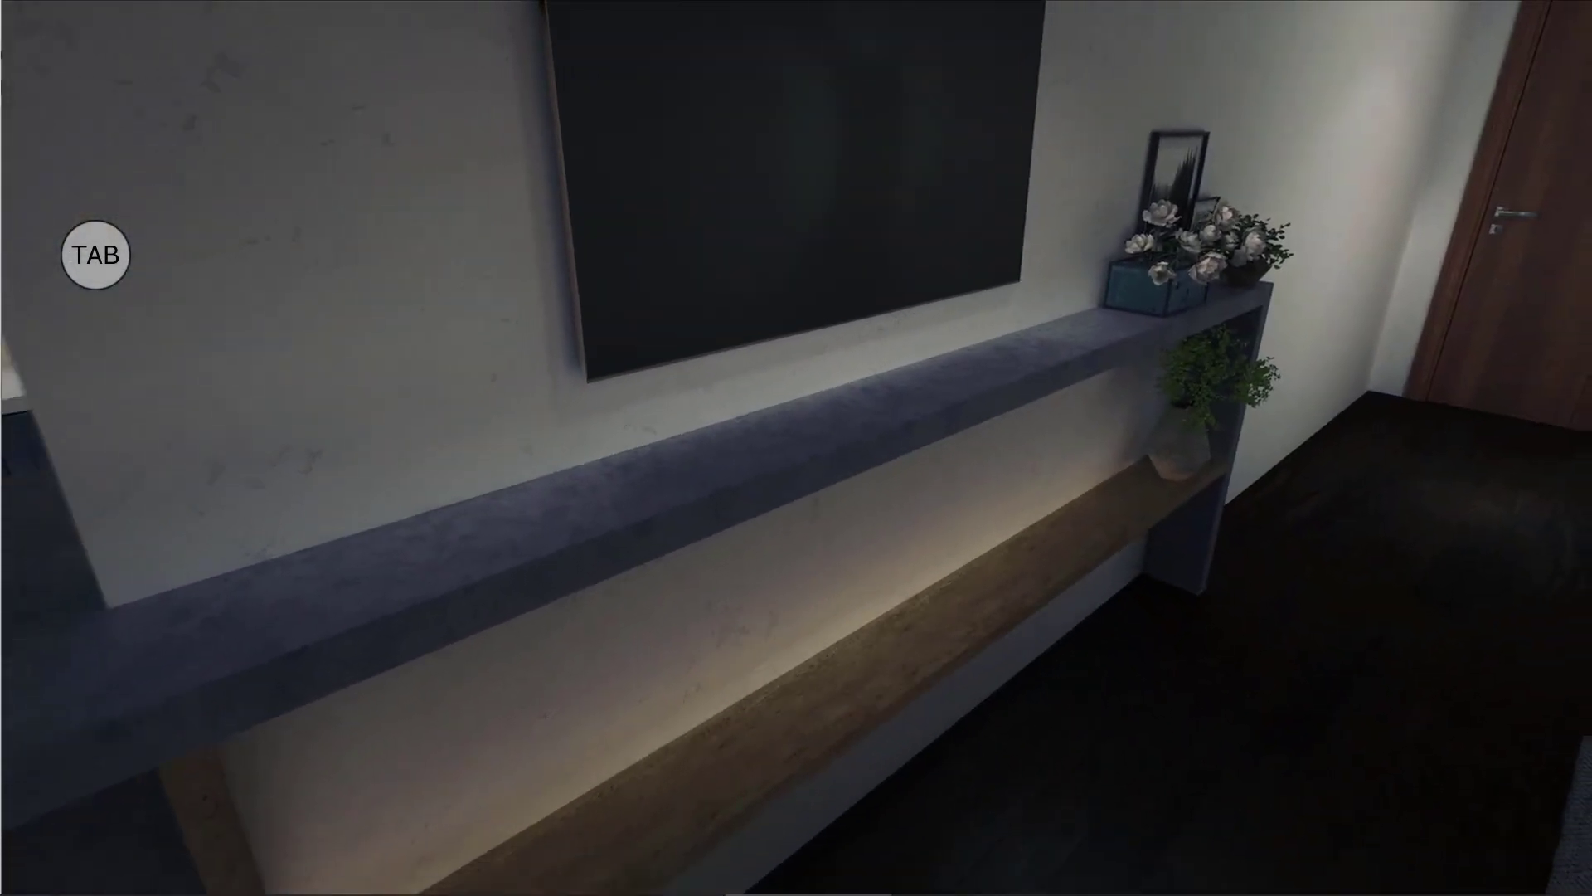
key("Right")
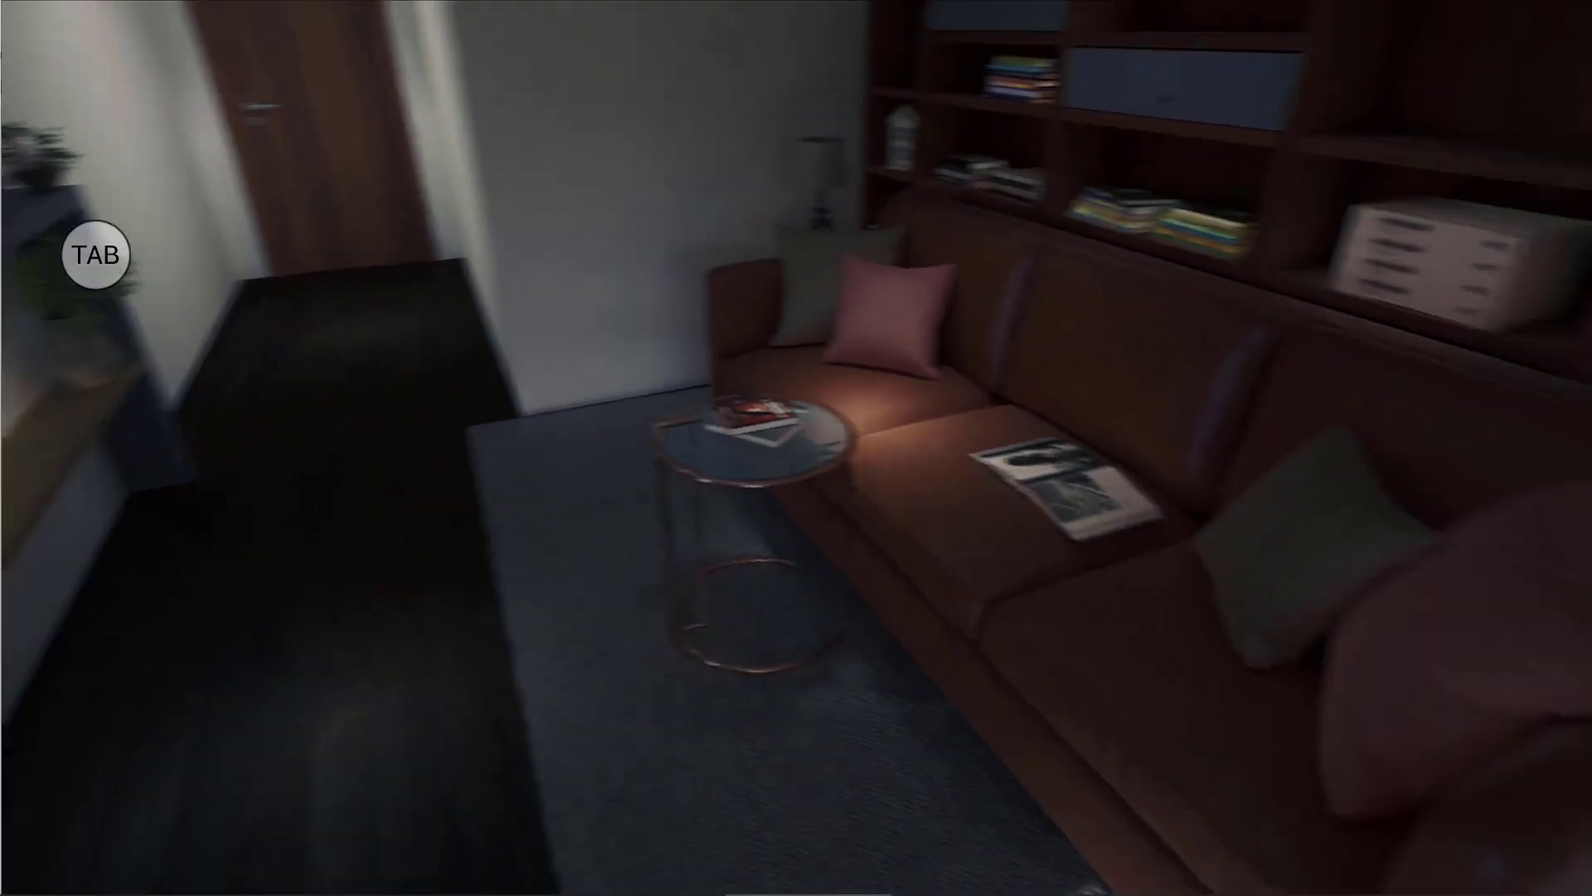
key("Left")
key("Left")
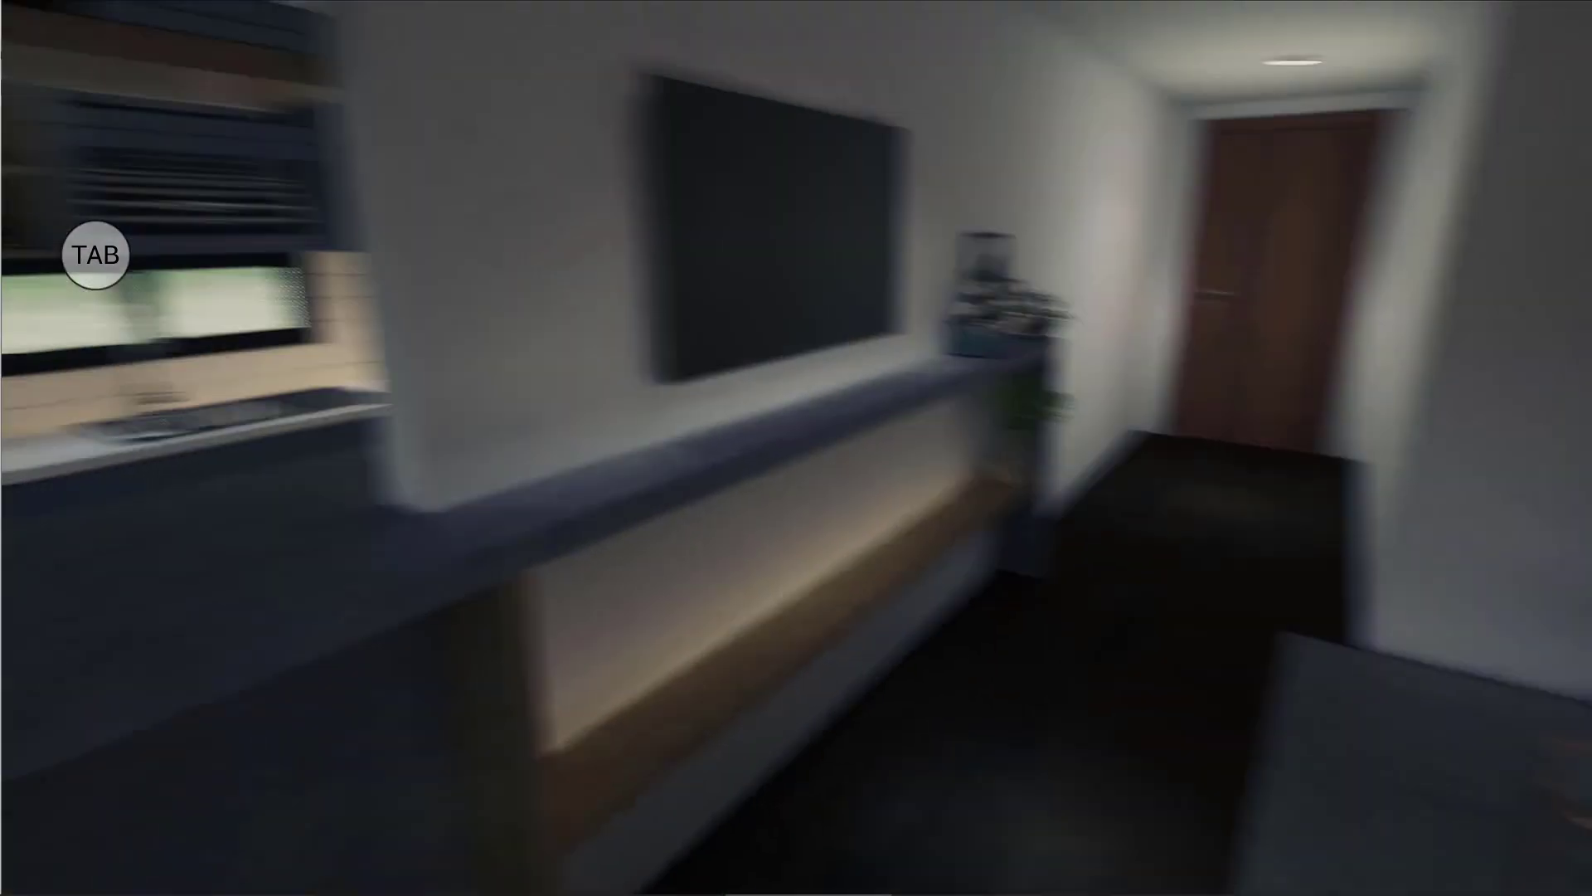
Step: Turn the wall TV on through the TV submenu's play option
key("Tab")
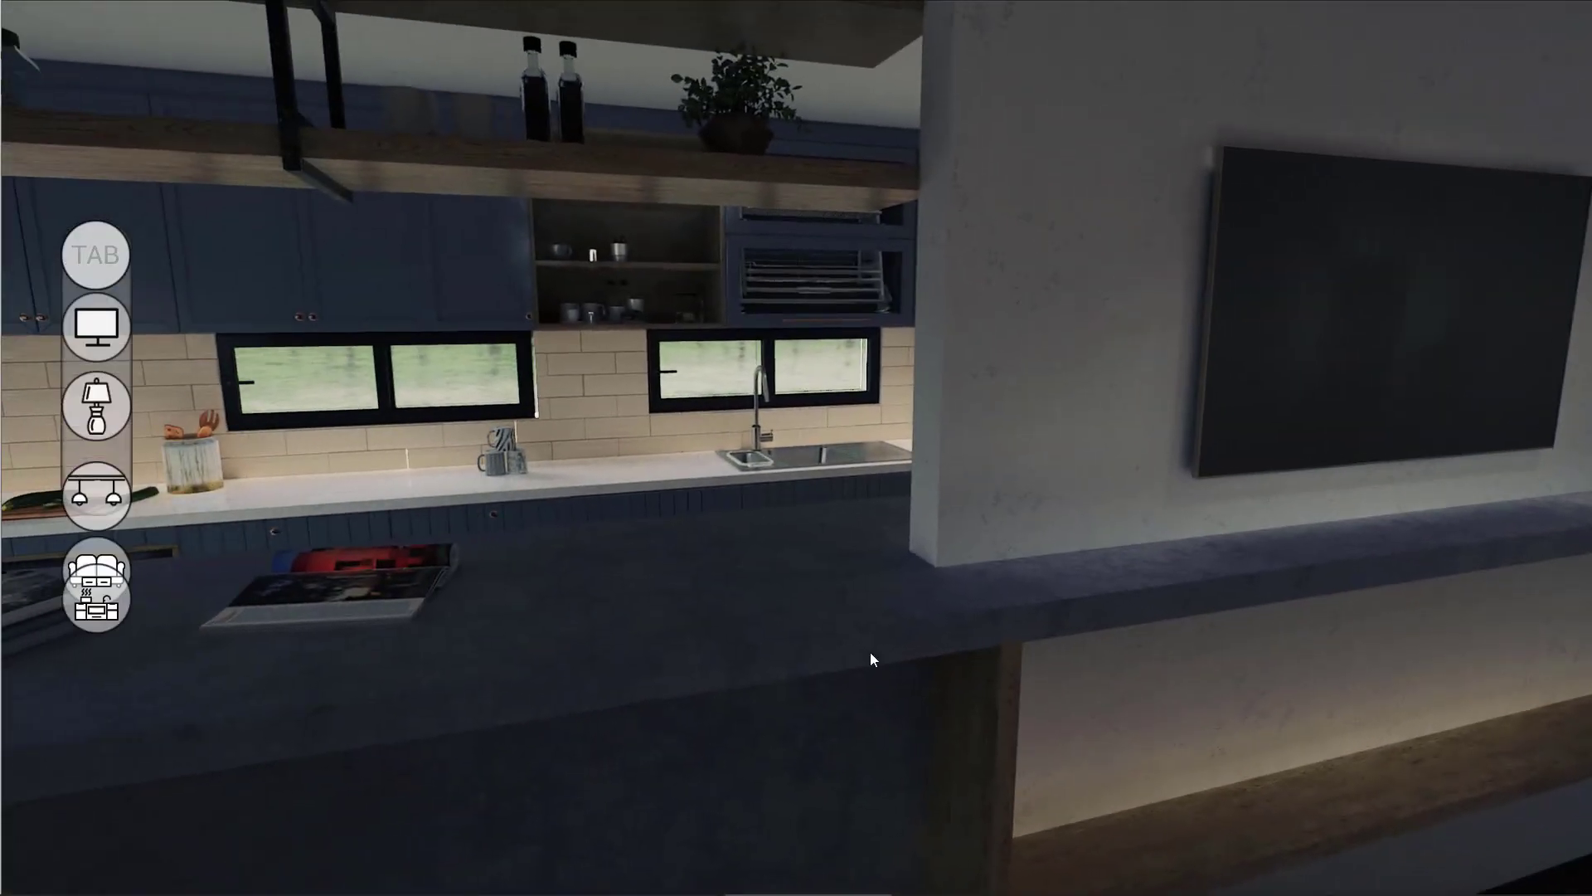
left_click(121, 346)
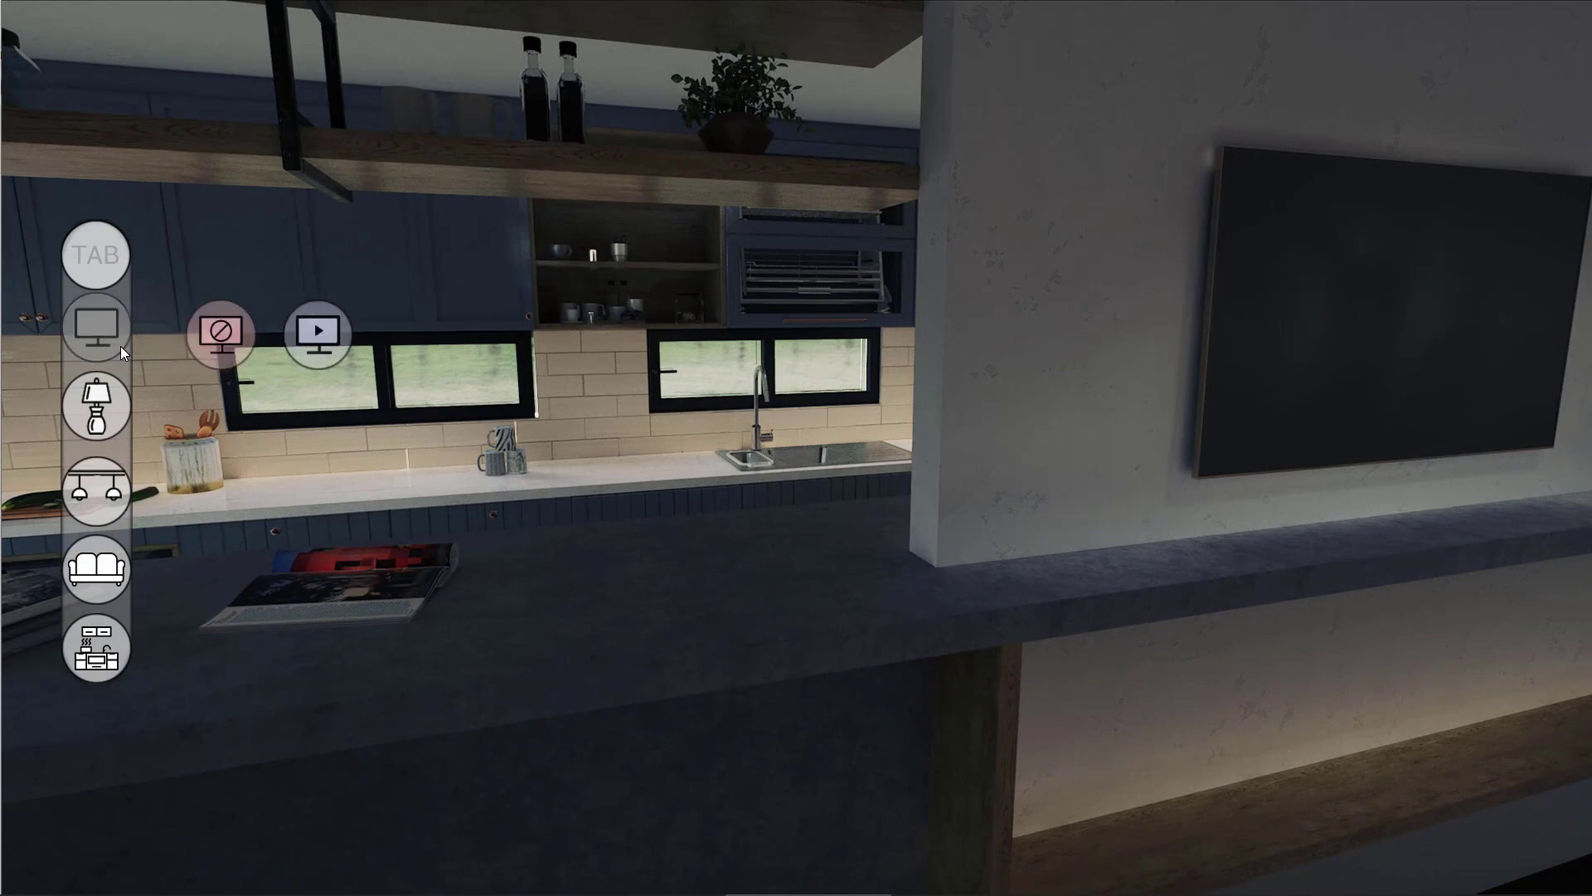
left_click(252, 346)
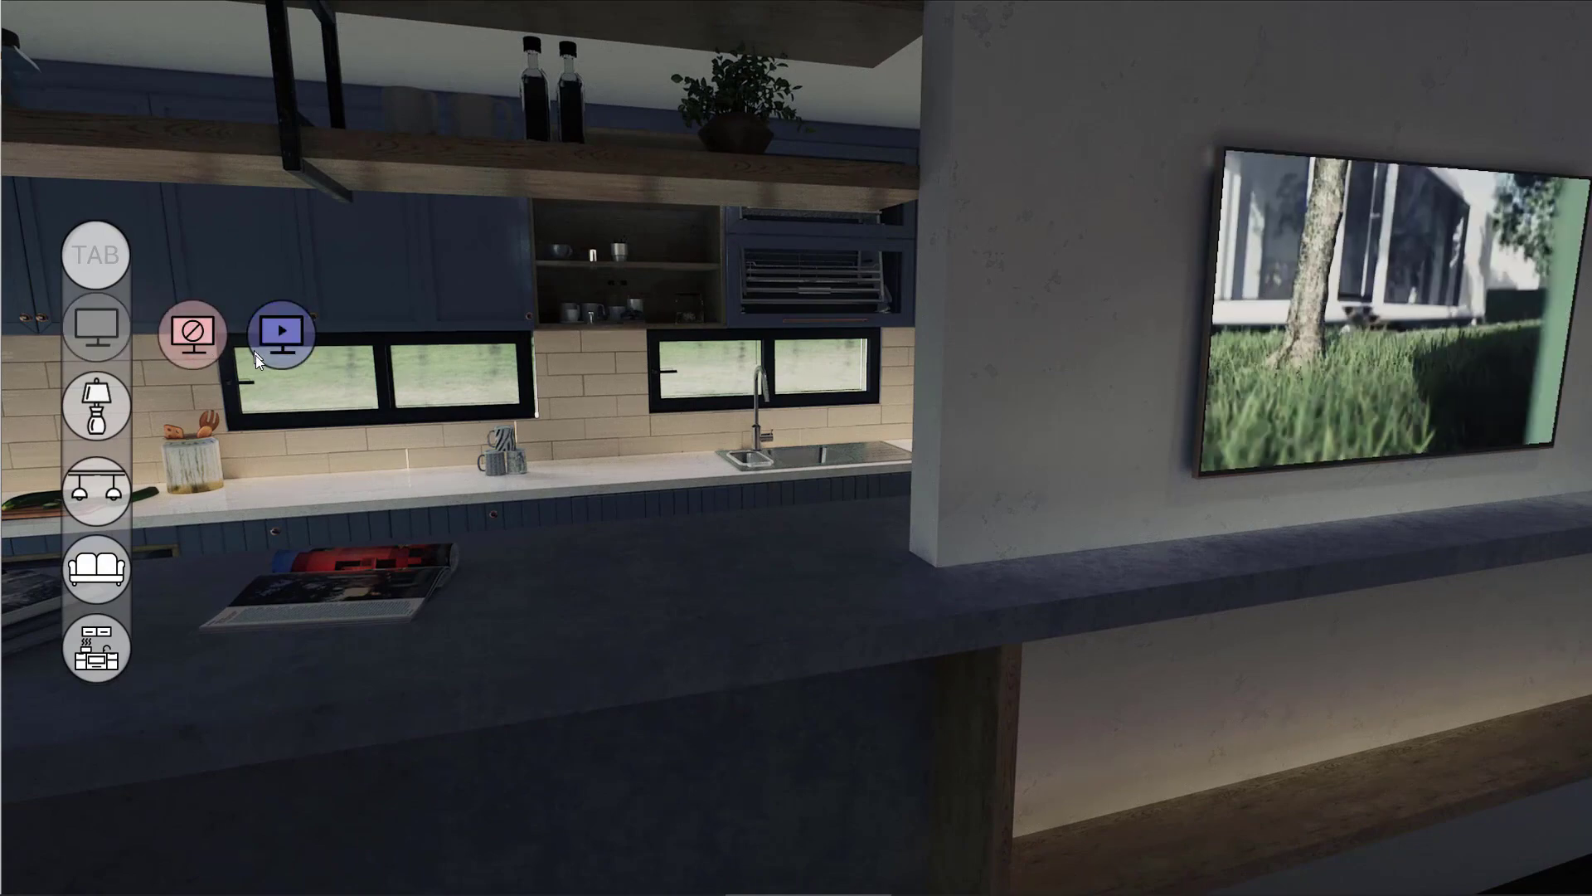
Step: Collapse the menu and walk along the counter until the sofa is framed
key("Tab")
key("w")
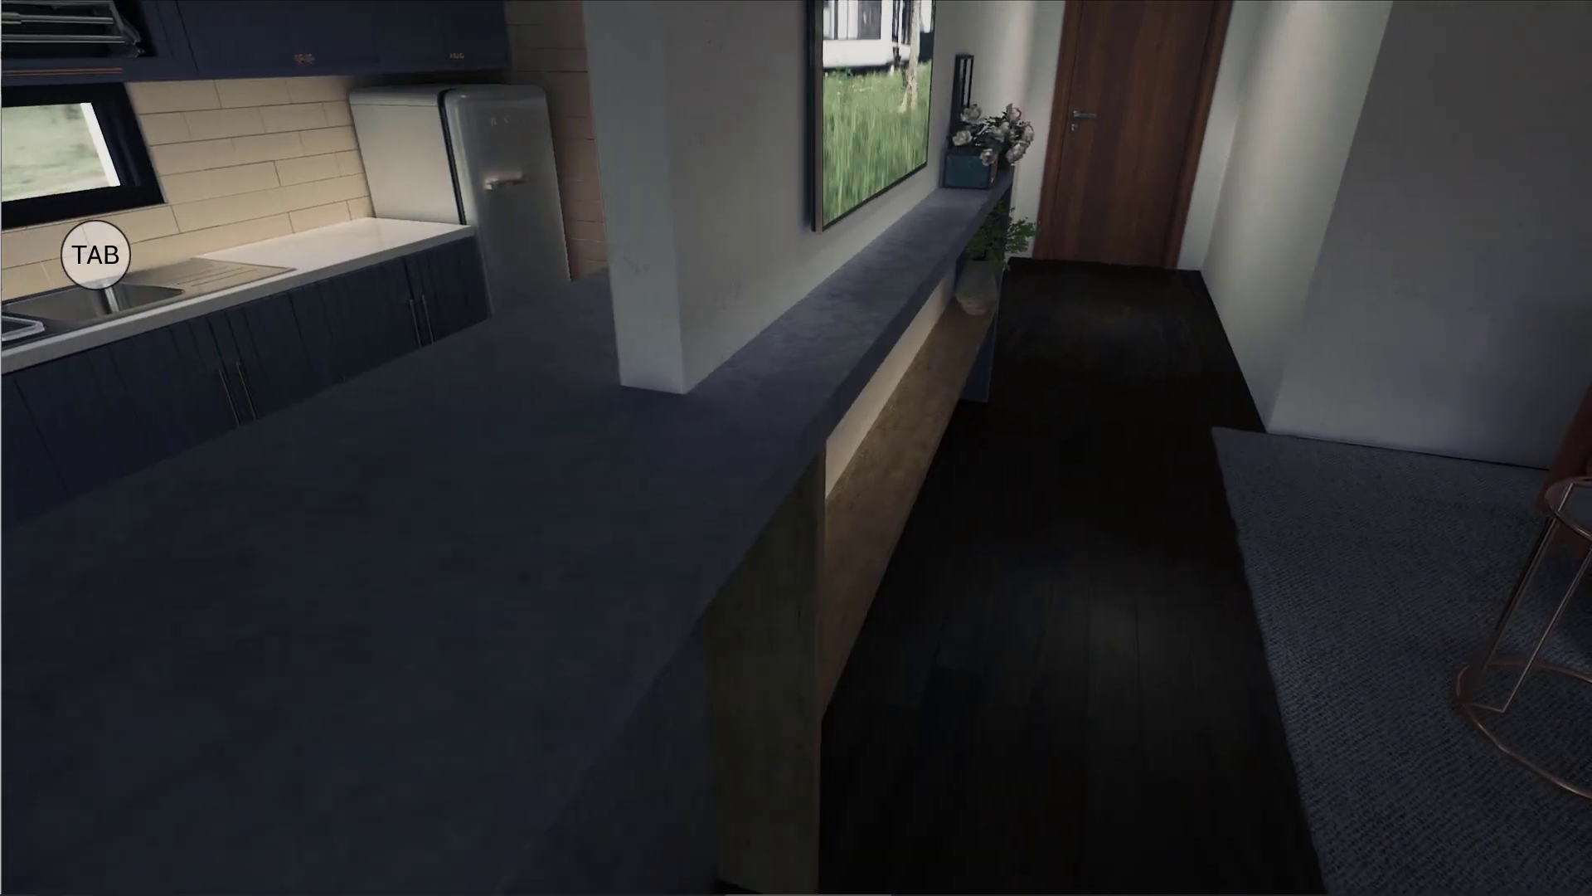
key("w")
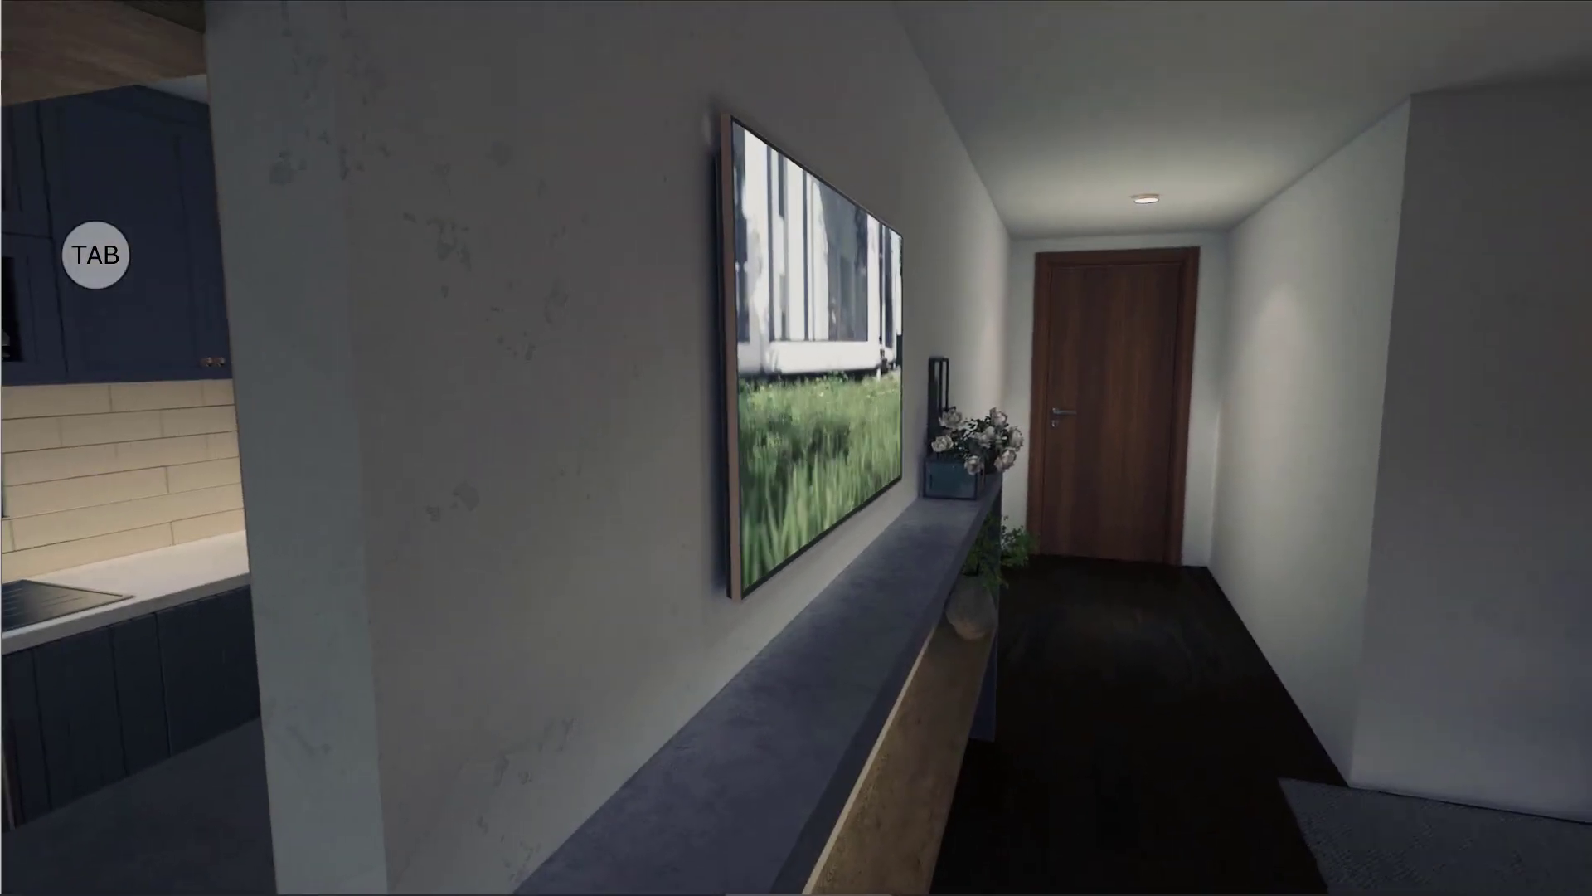
key("Right")
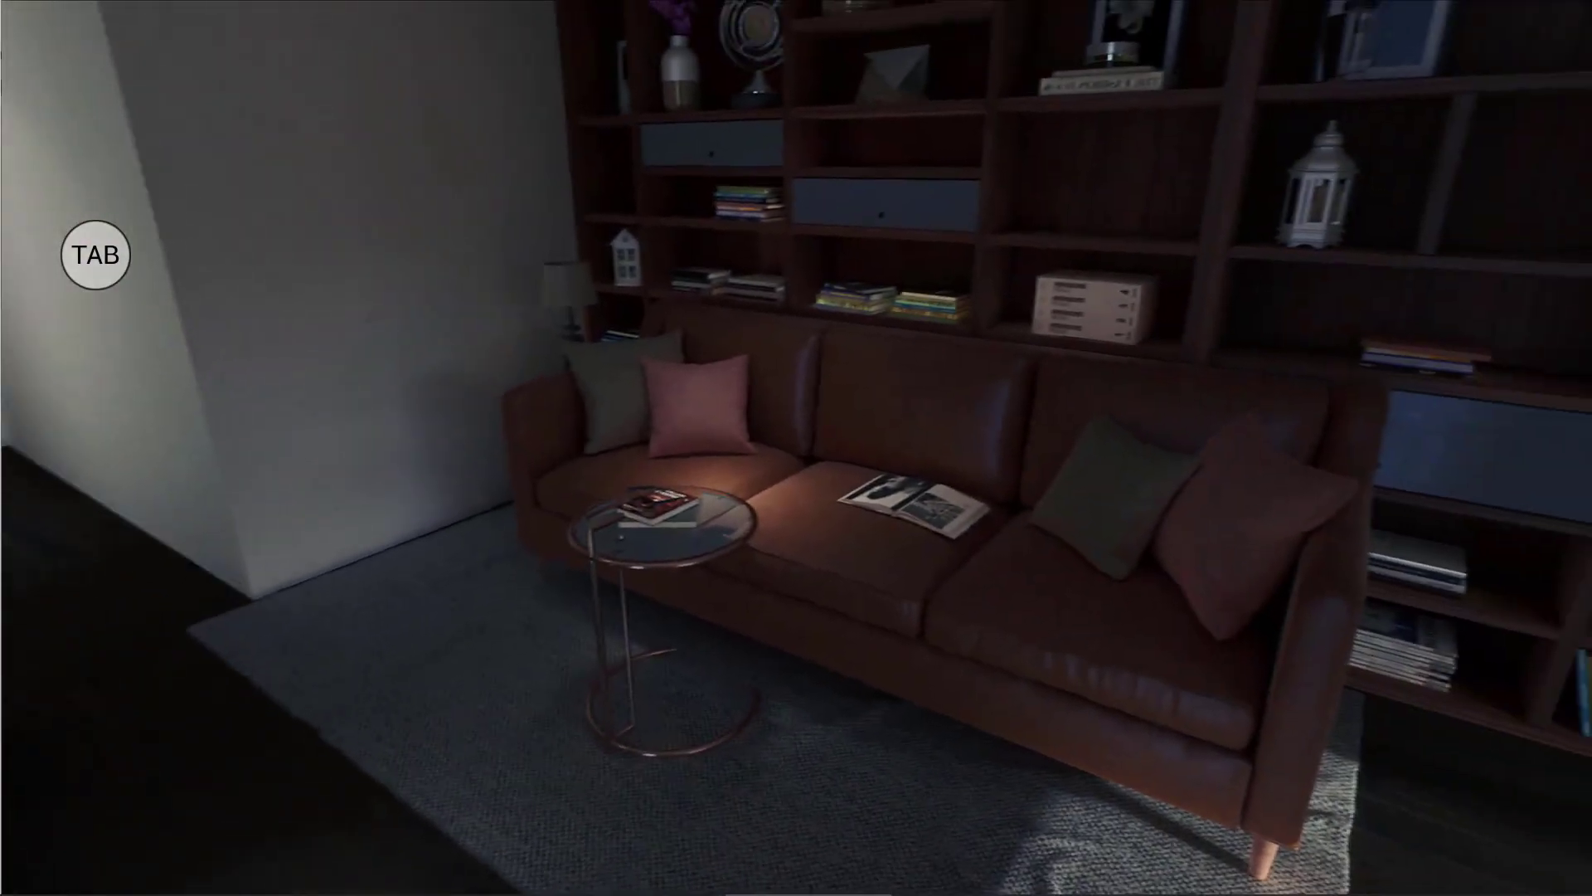
key("Right")
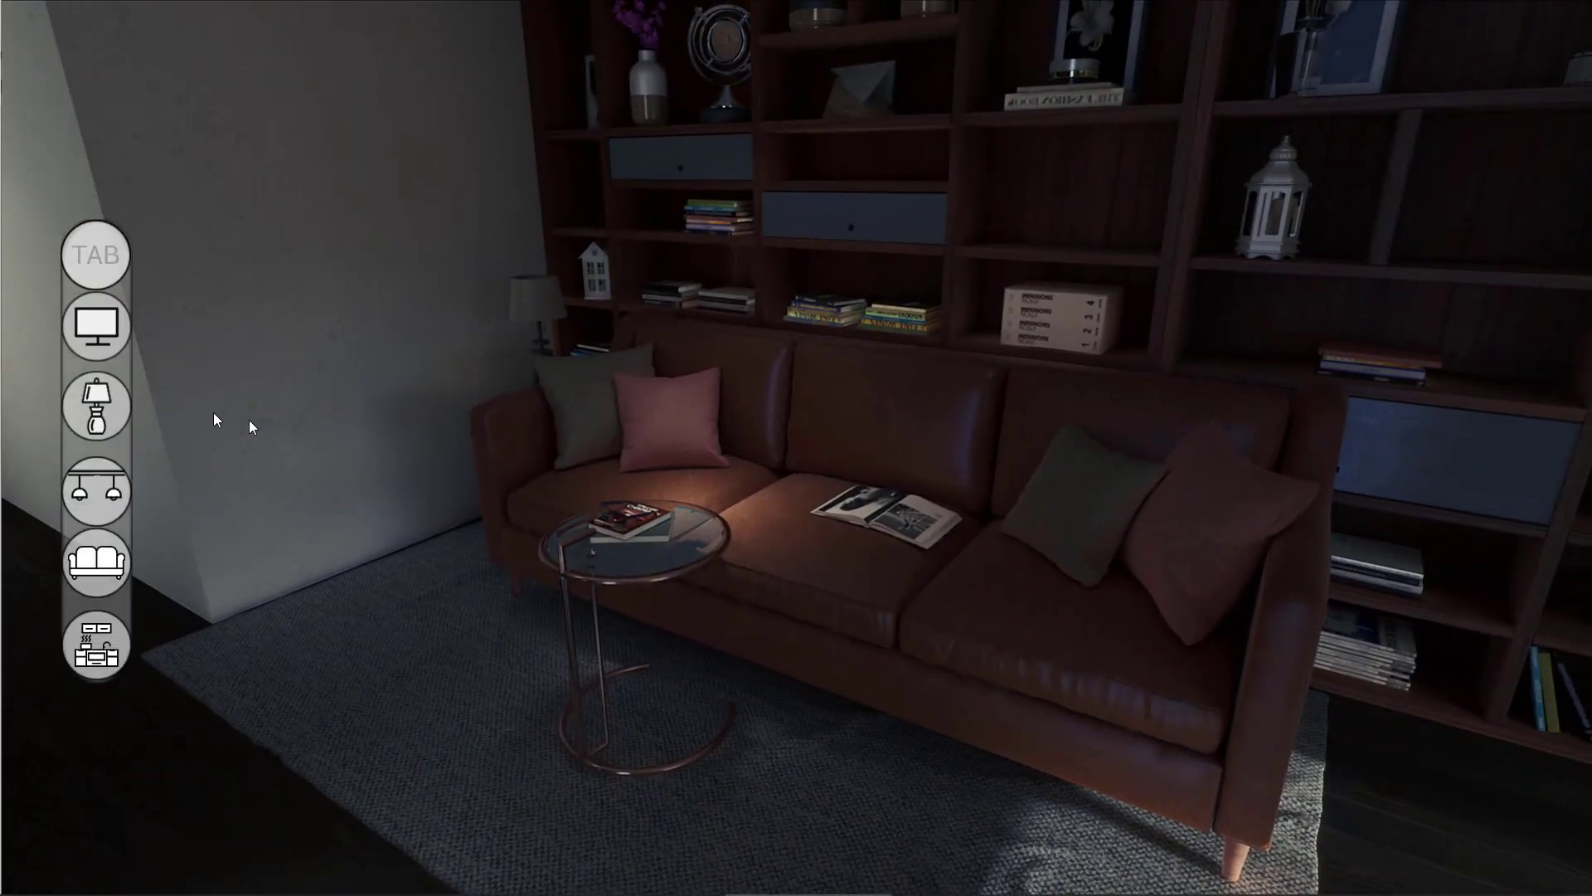
Step: Switch the floor lamp on, off and on again while checking the ceiling lights
left_click(108, 403)
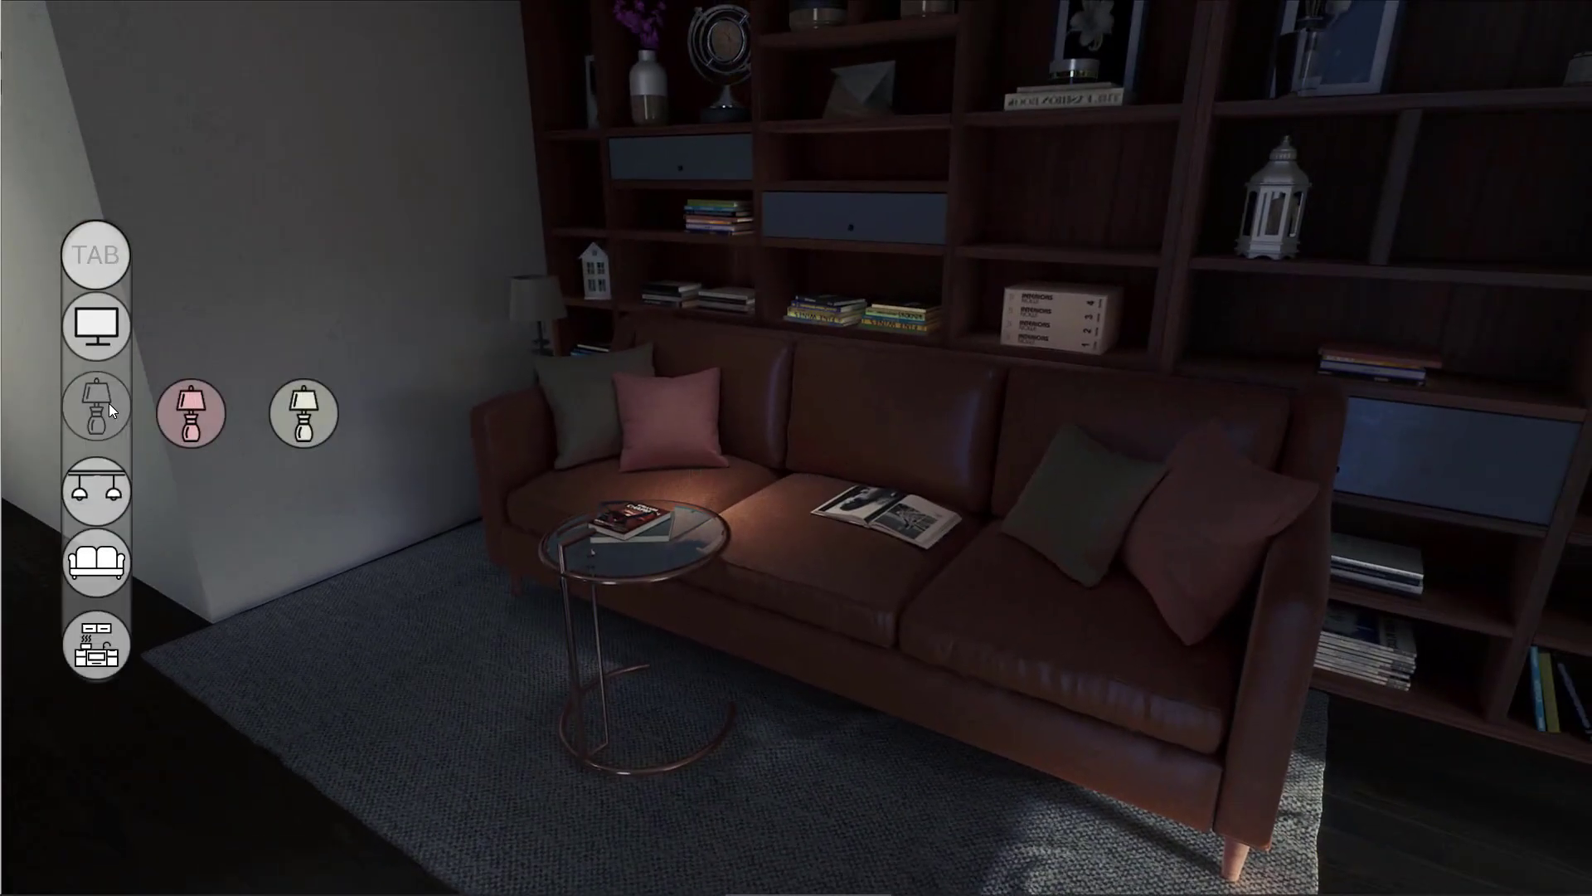
left_click(271, 420)
left_click(201, 420)
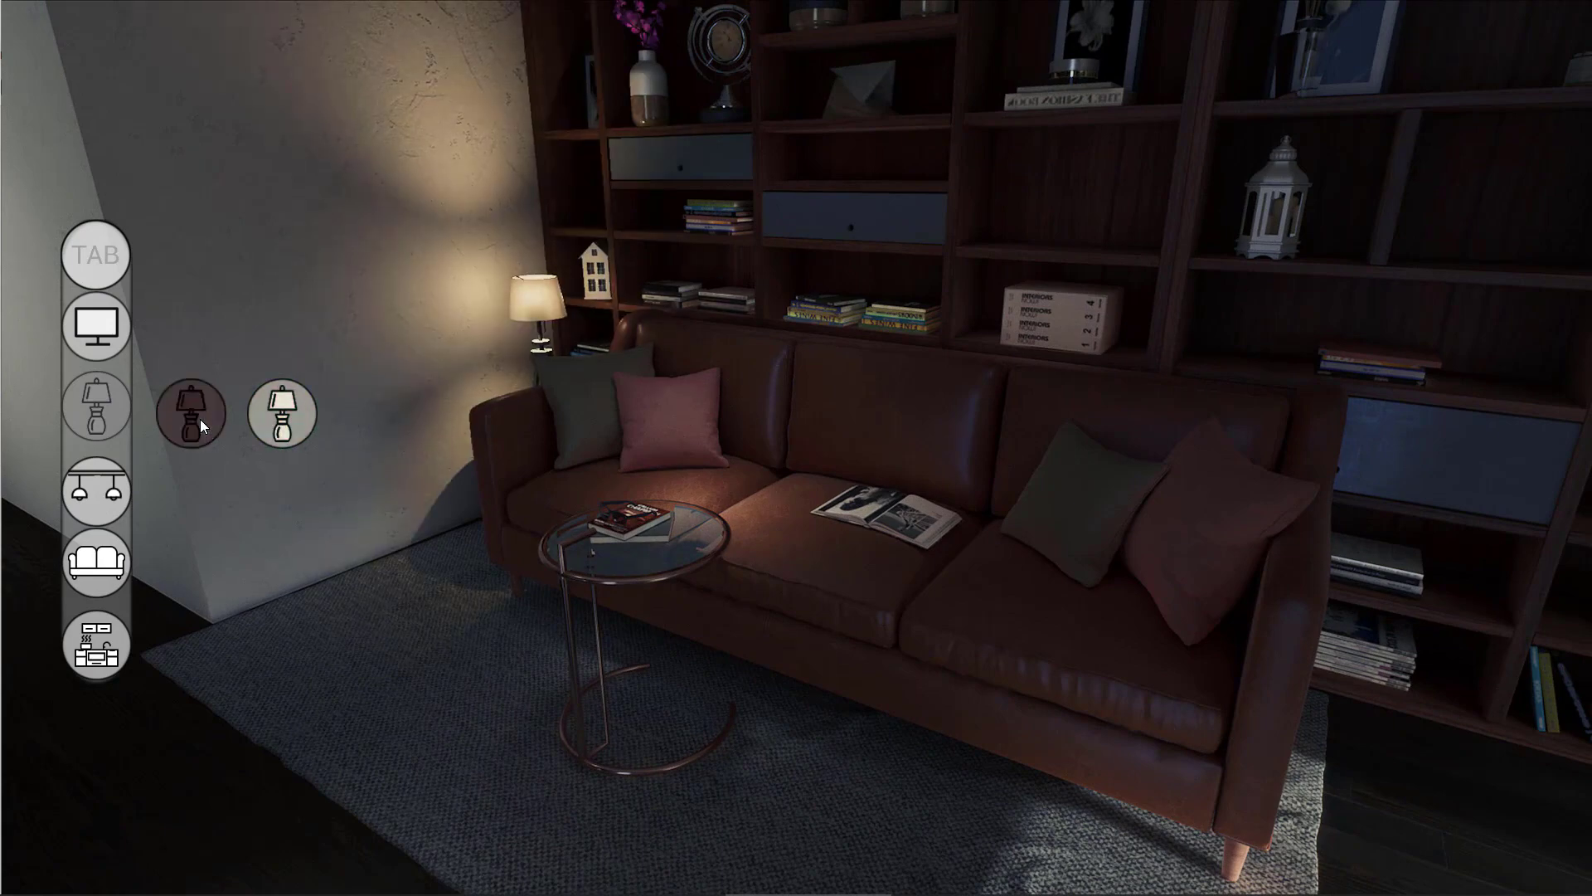
left_click_drag(357, 466, 498, 489)
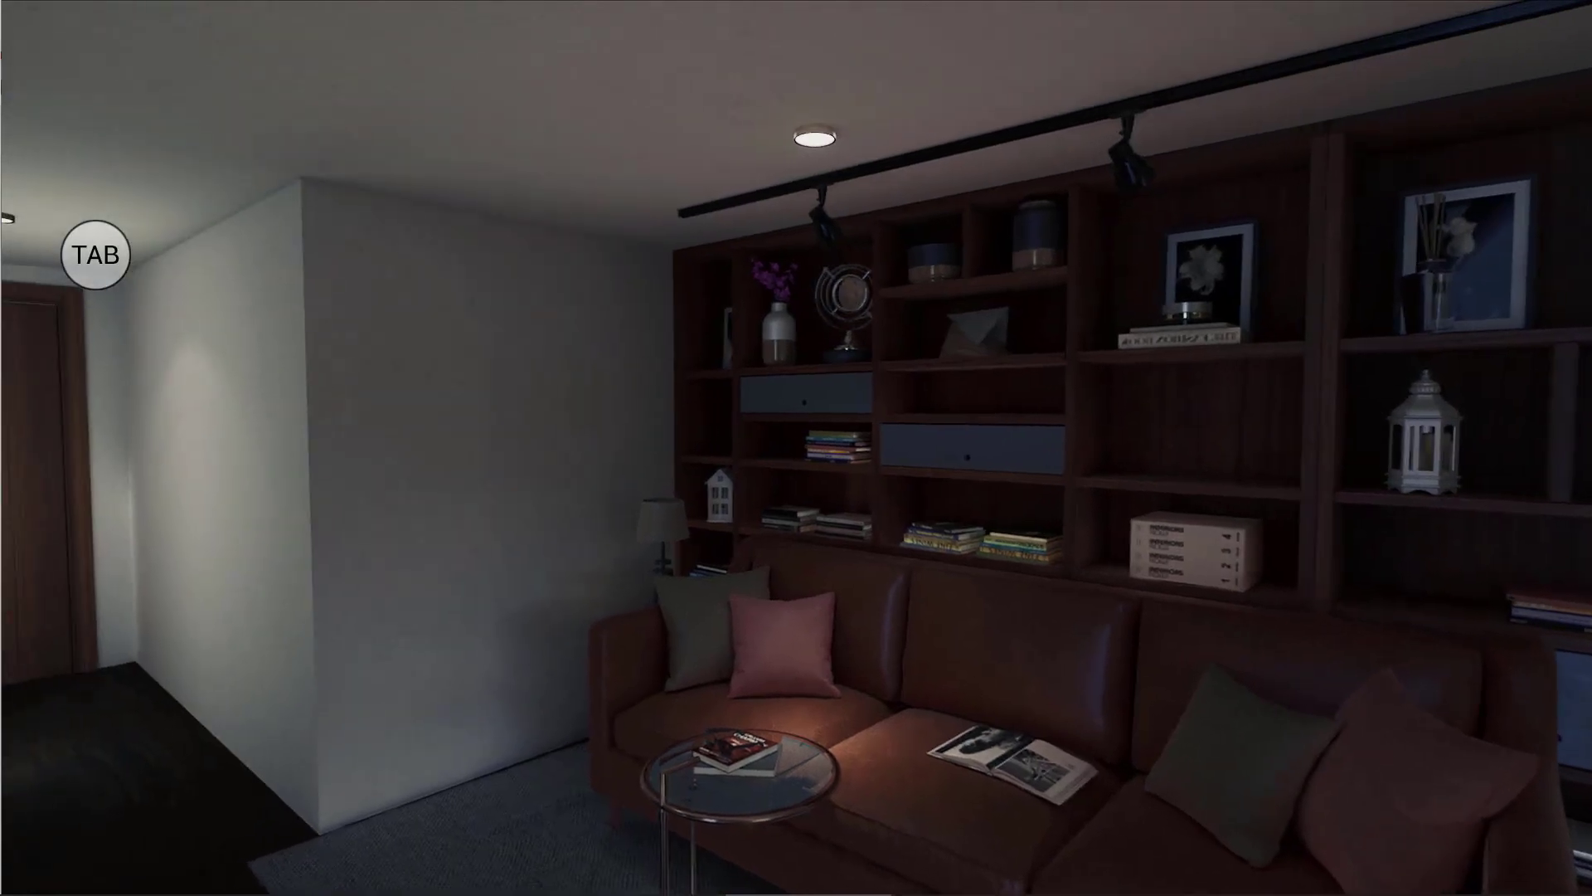
left_click(120, 416)
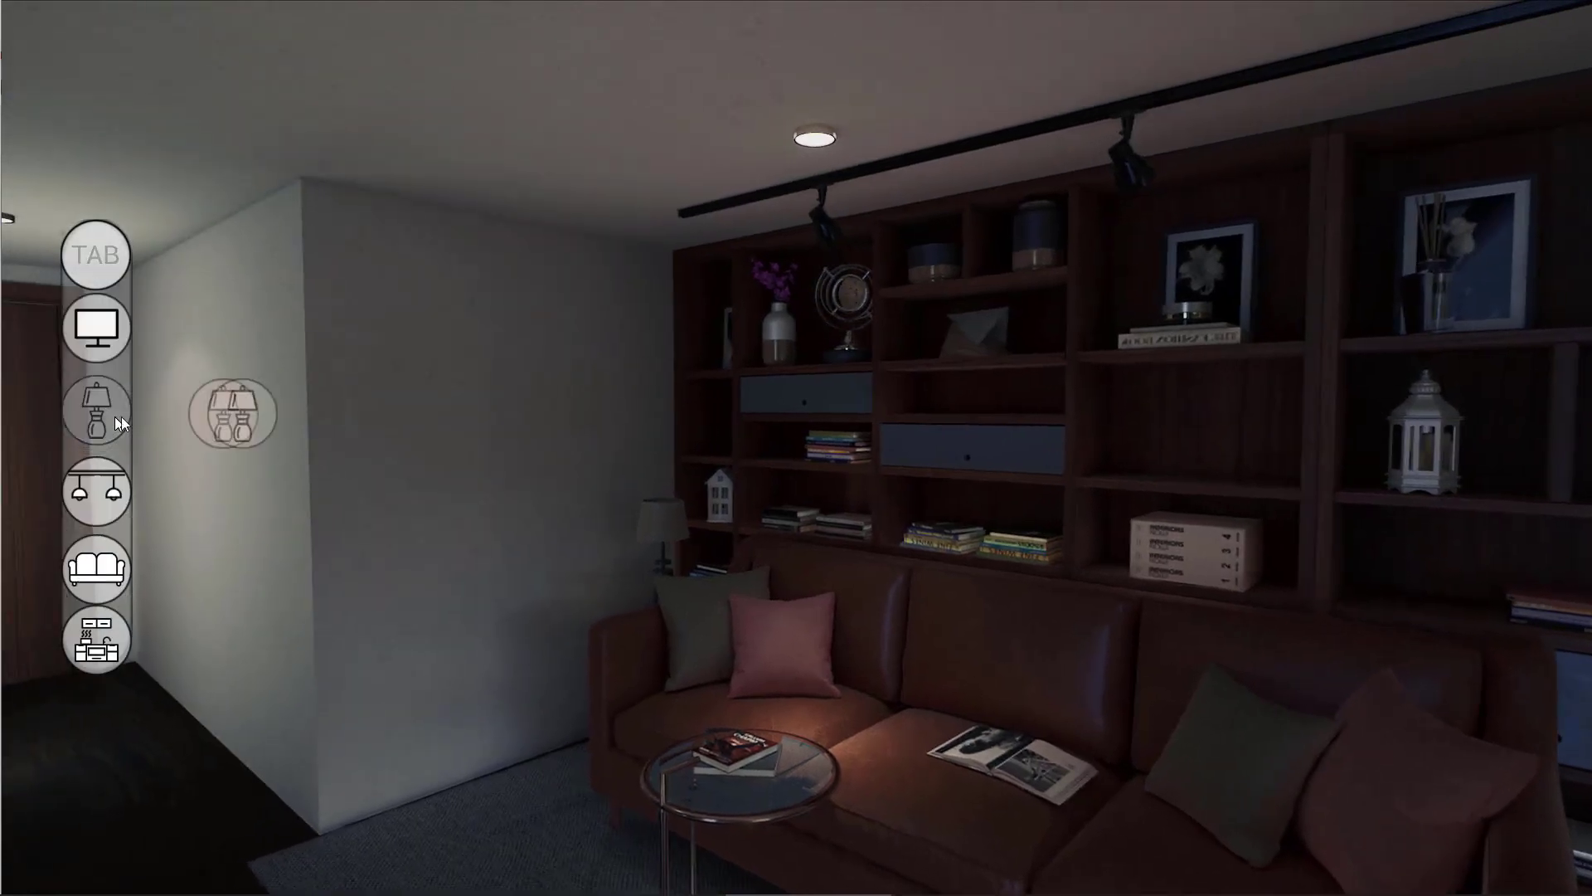
left_click(267, 419)
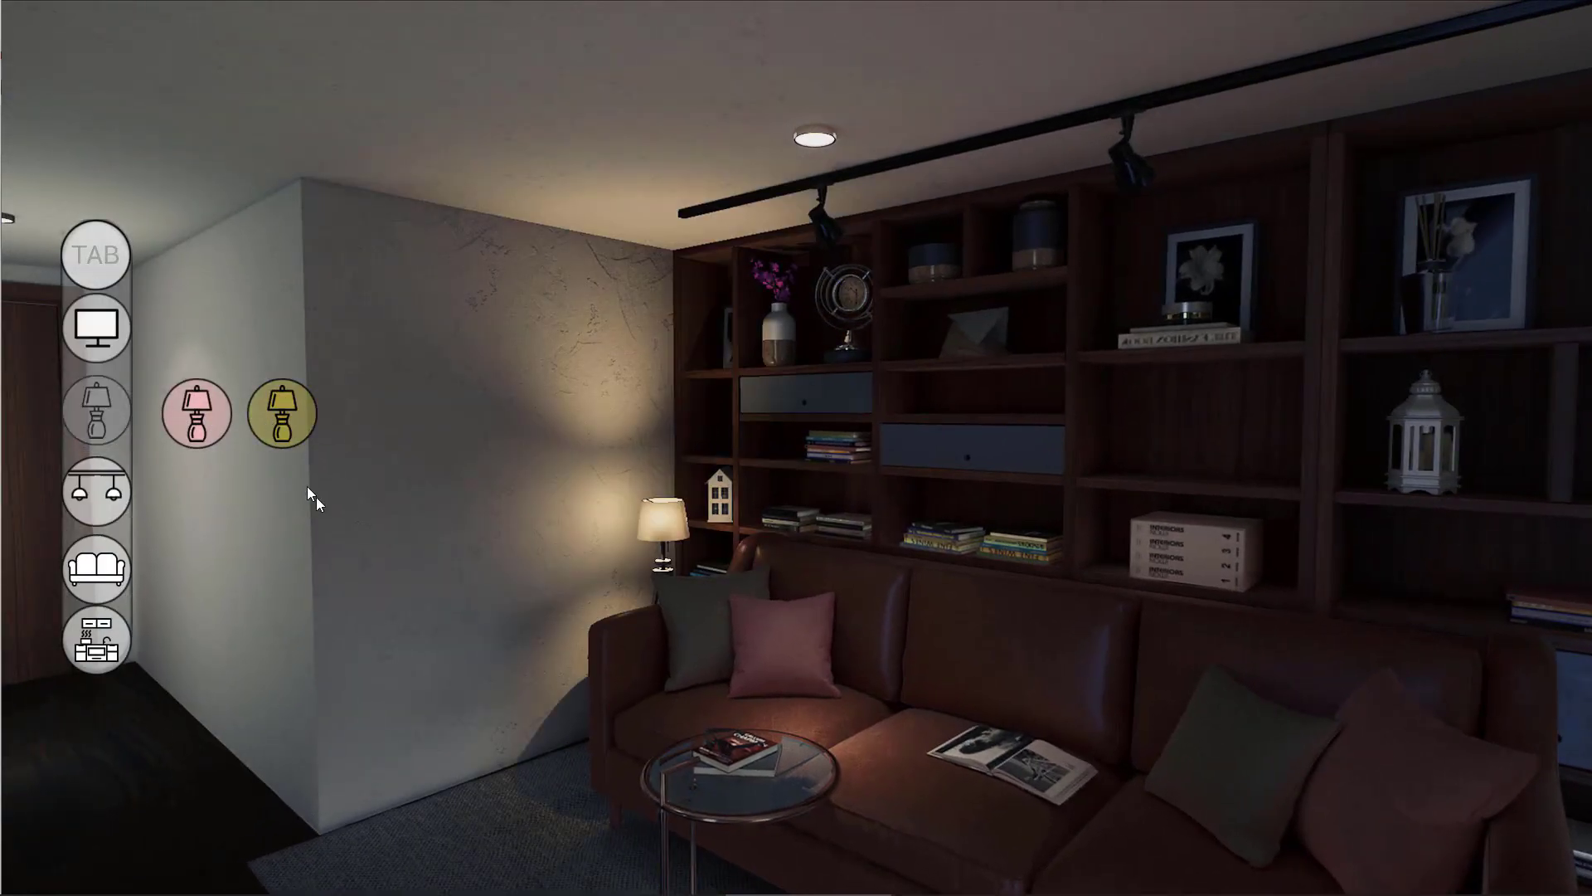
Step: Try the sofa in lavender fabric, return it to brown leather, and relight the floor lamp
left_click_drag(307, 486, 199, 448)
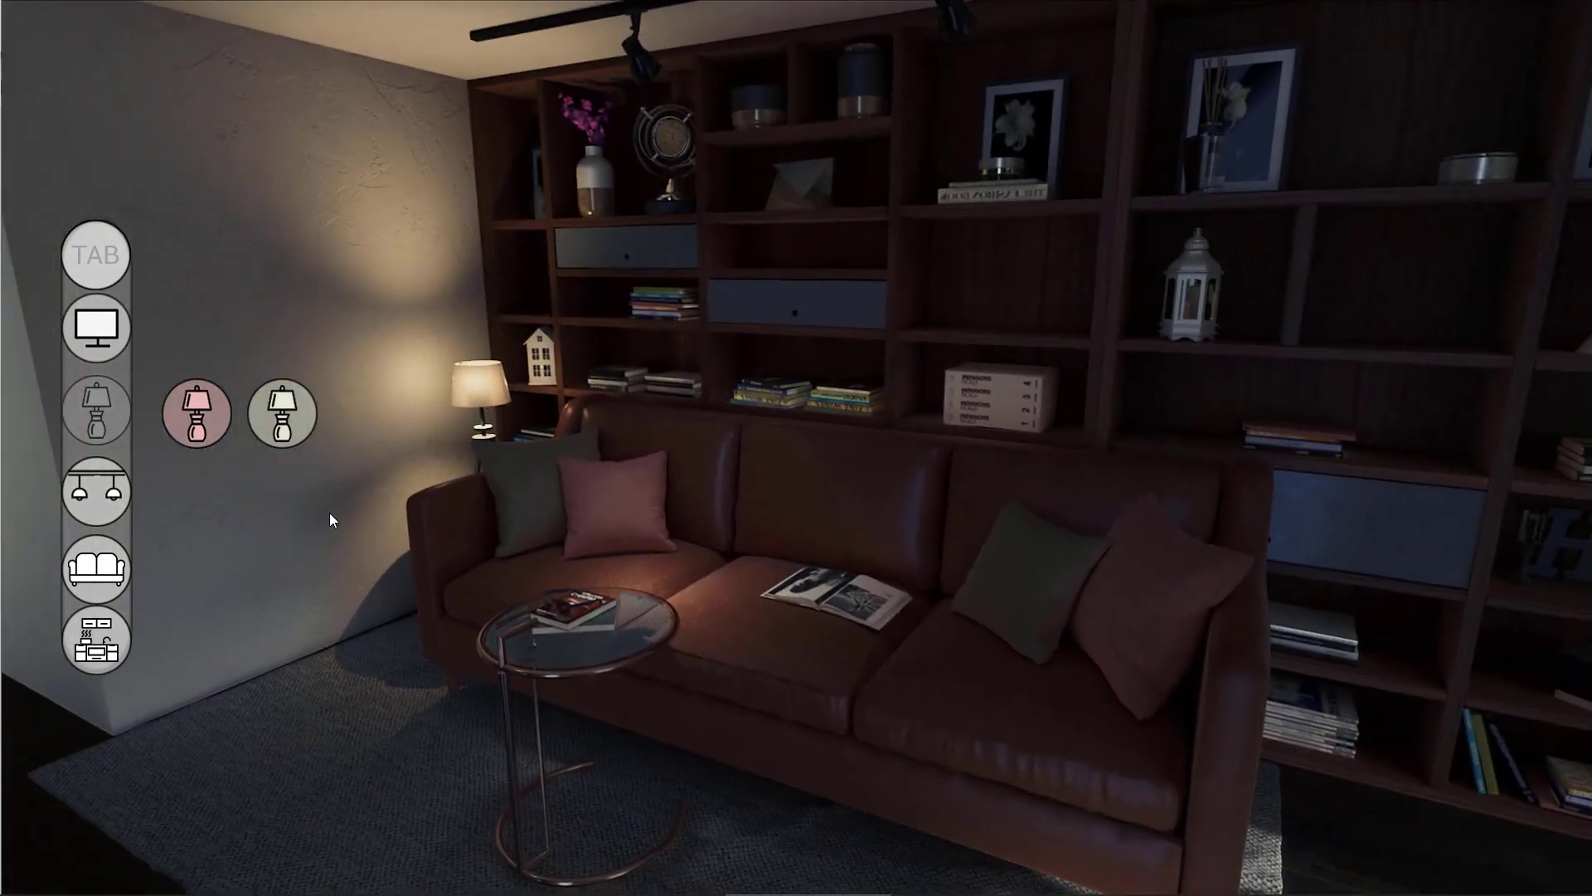
left_click_drag(345, 525, 384, 555)
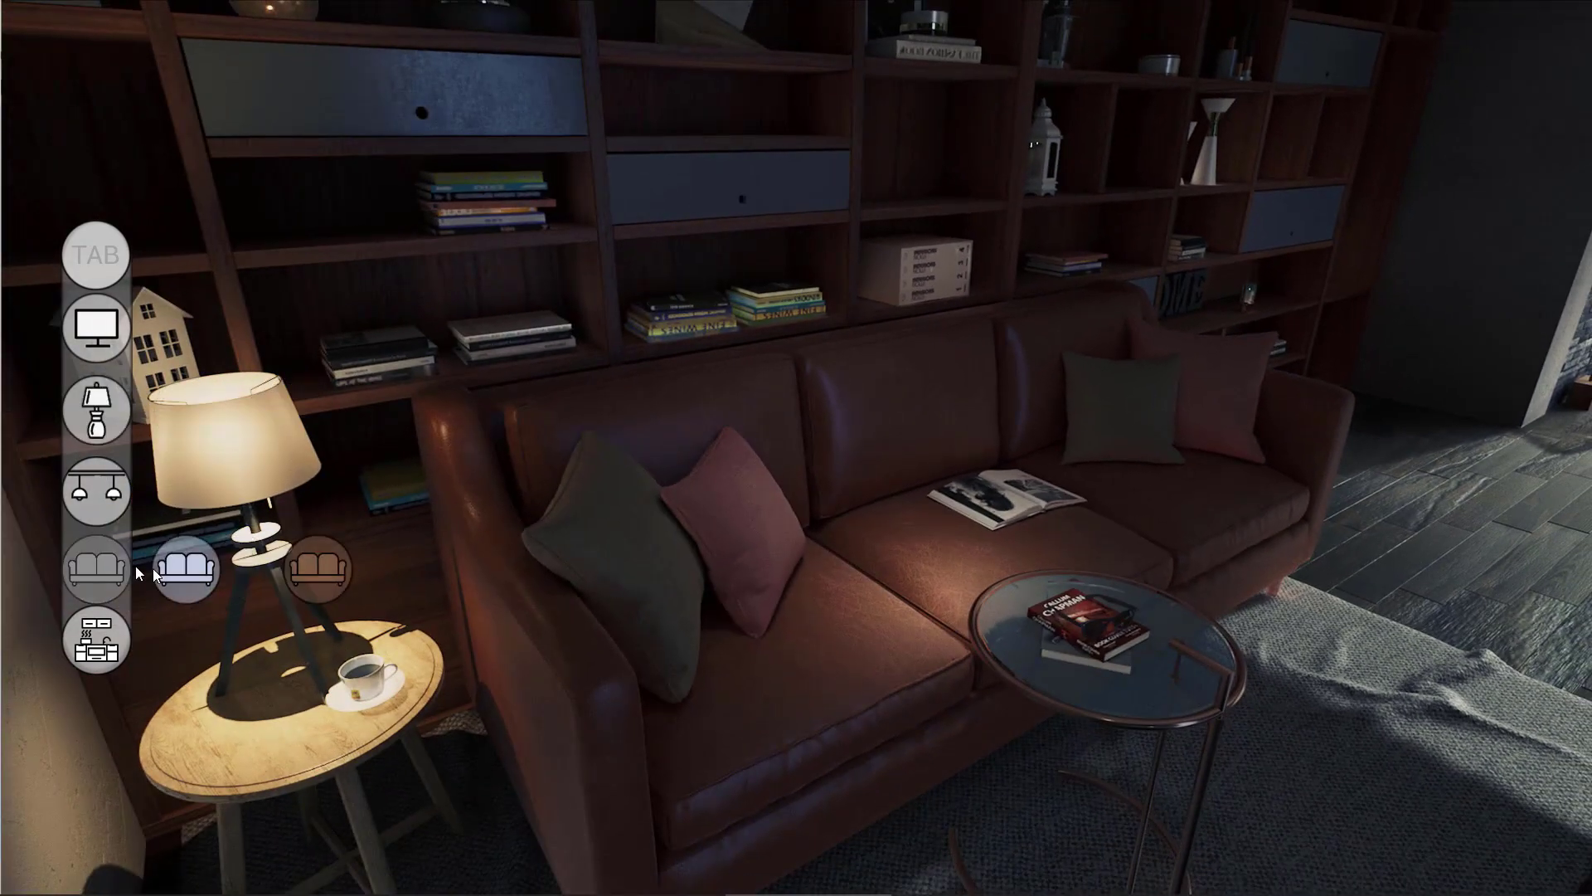
left_click(176, 569)
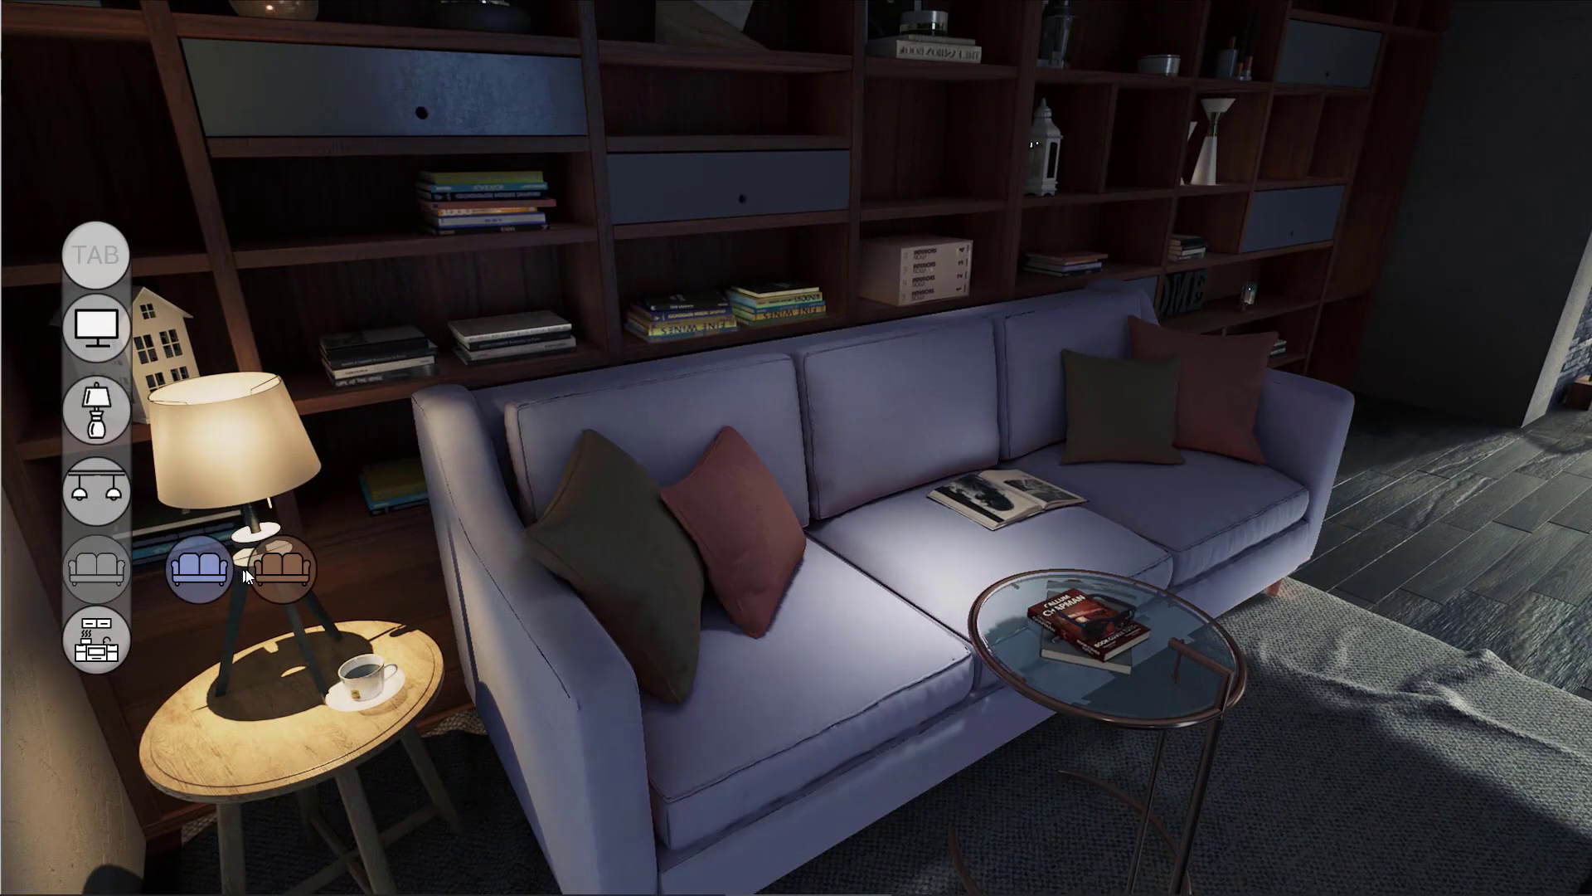
left_click(277, 566)
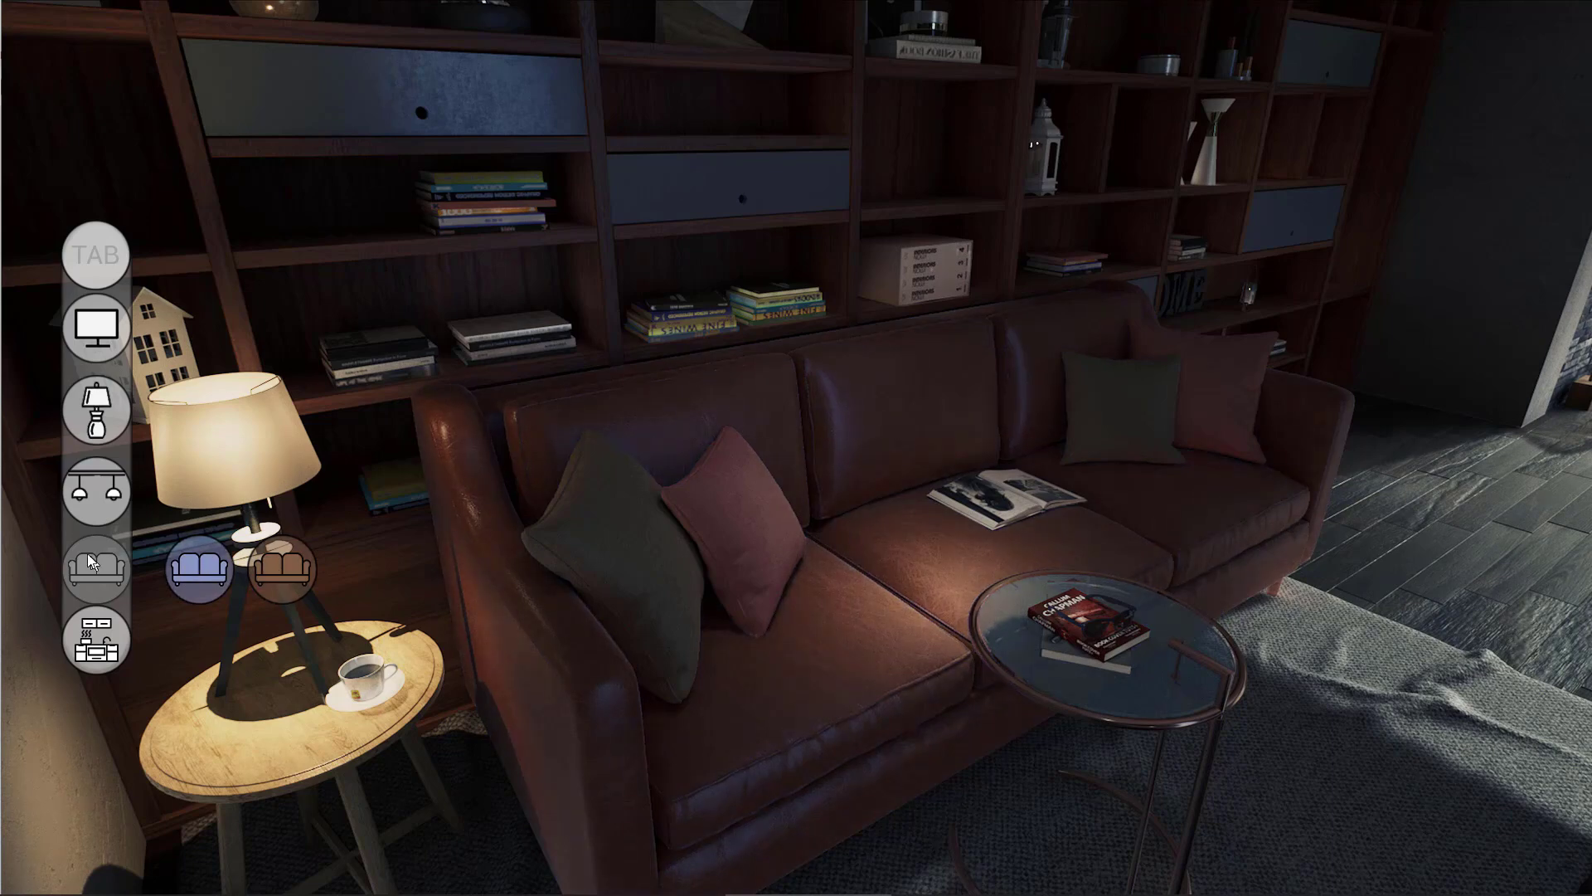
mouse_move(95, 432)
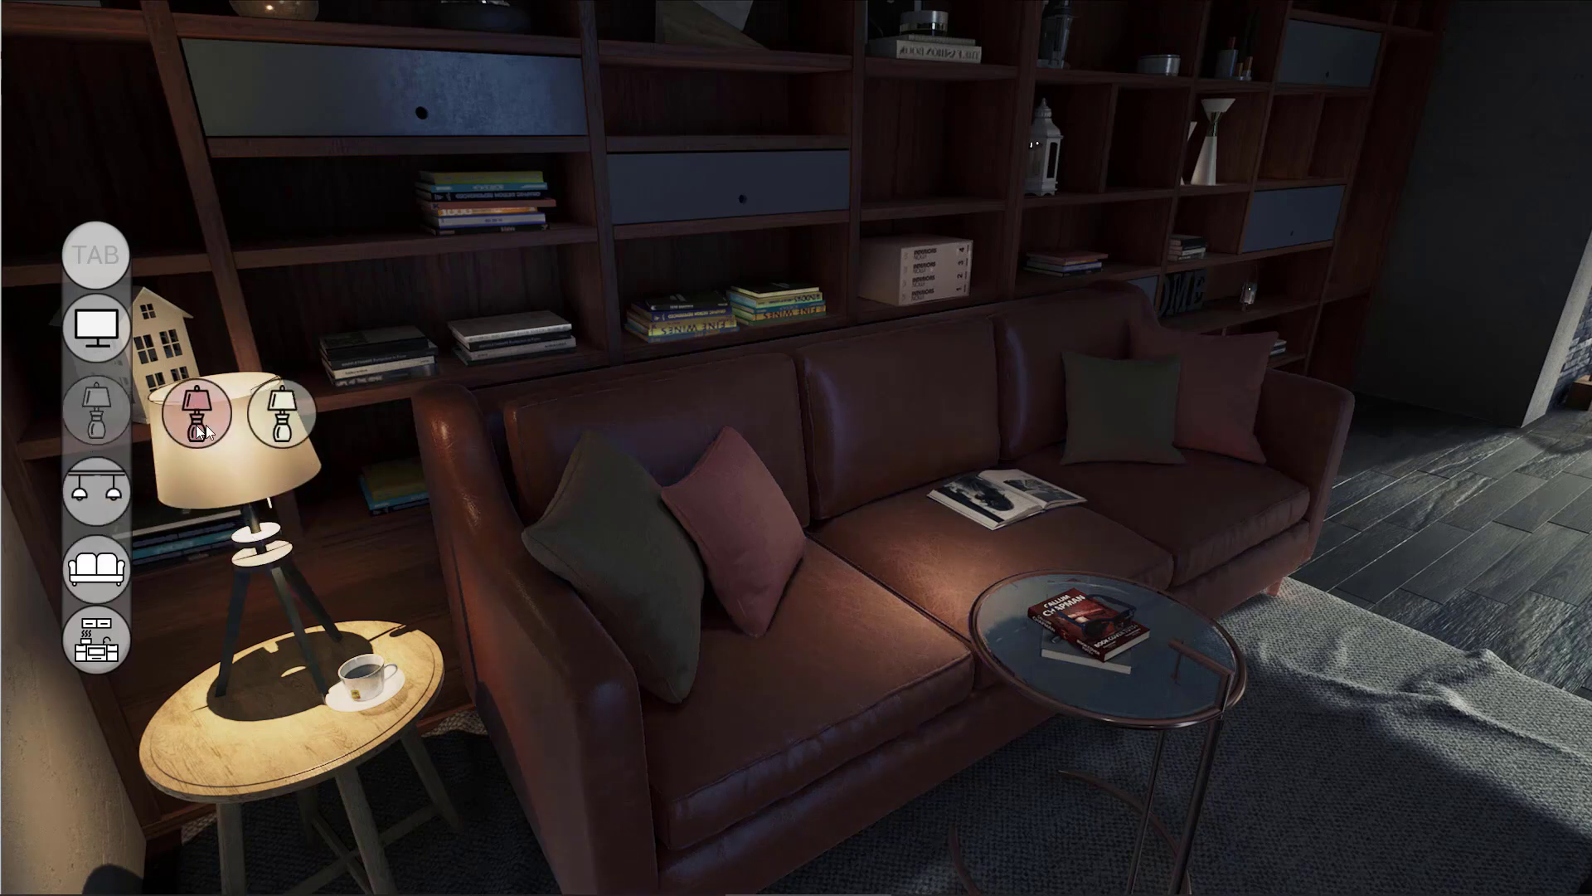
left_click(271, 424)
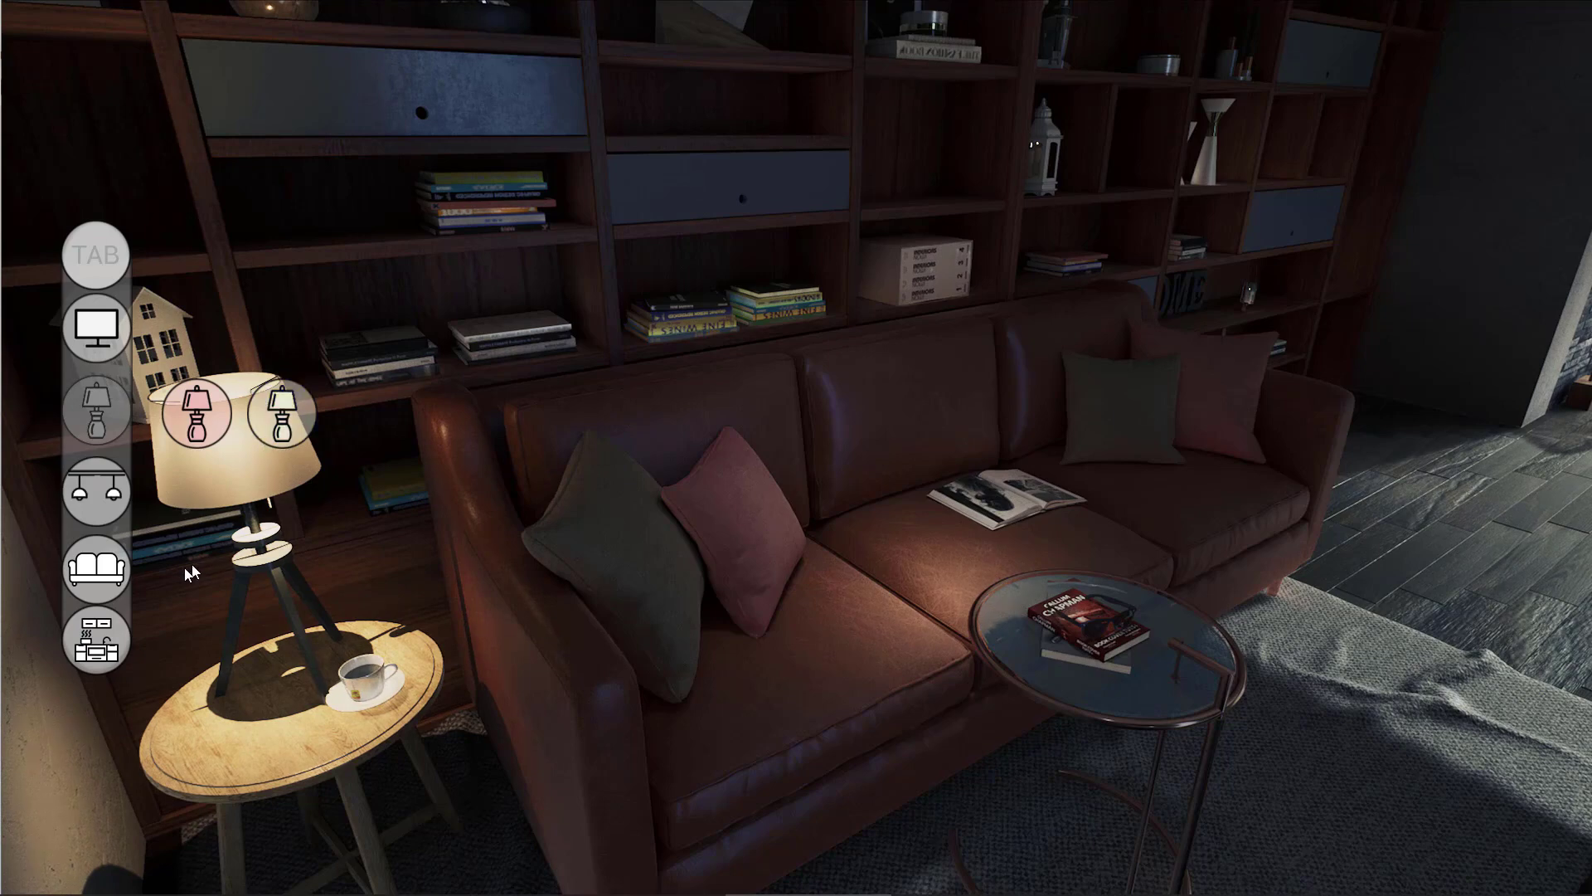
Step: Switch the sofa to lavender fabric and light the pendants over the kitchen island
left_click(171, 585)
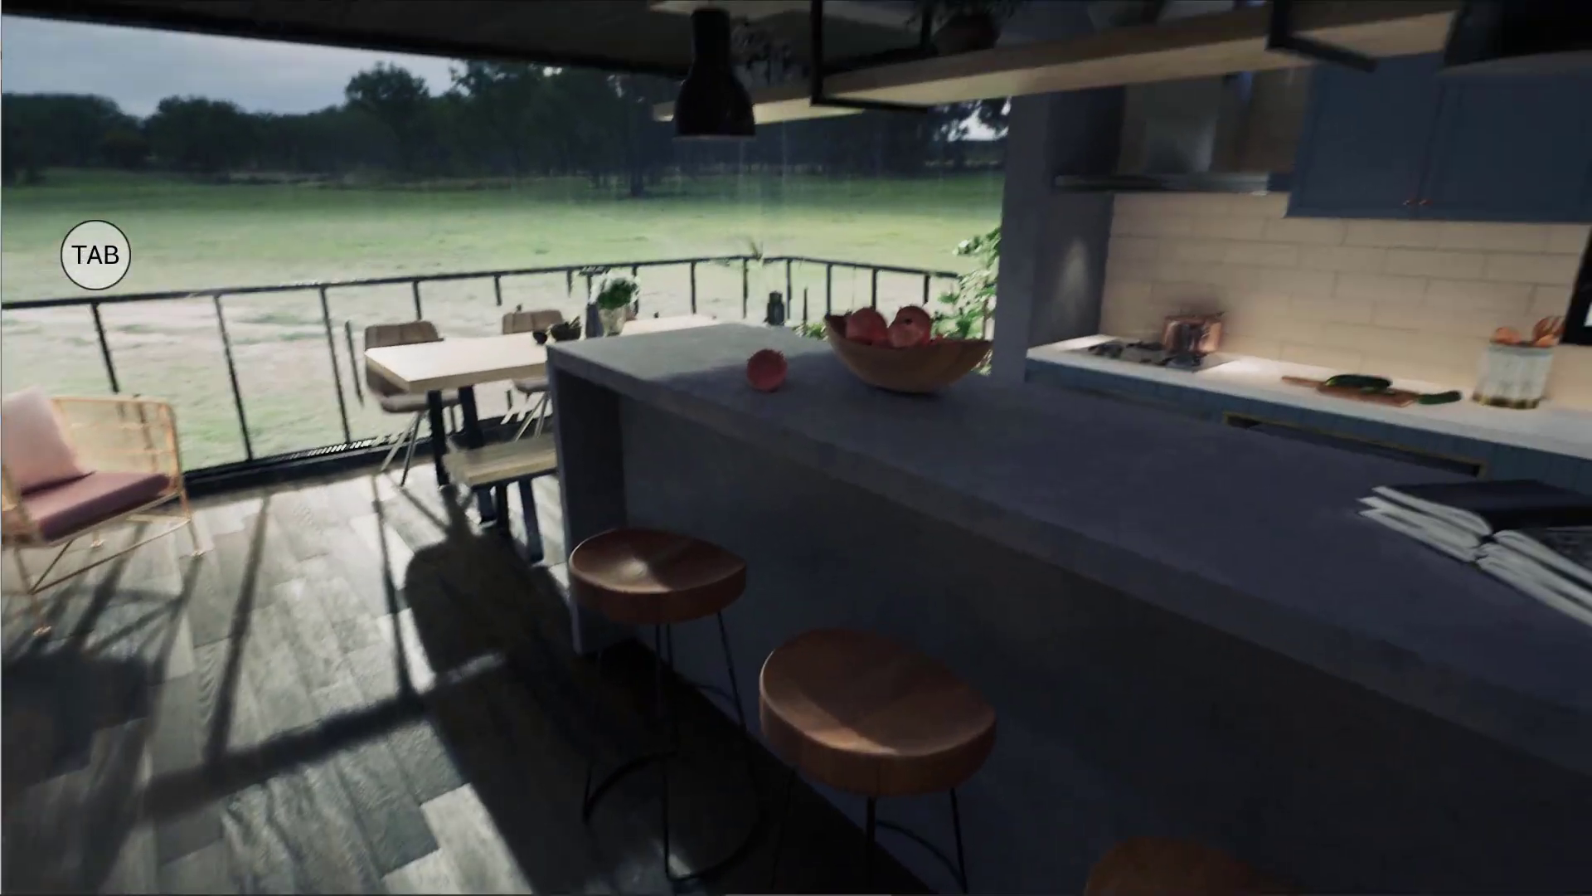
key("Tab")
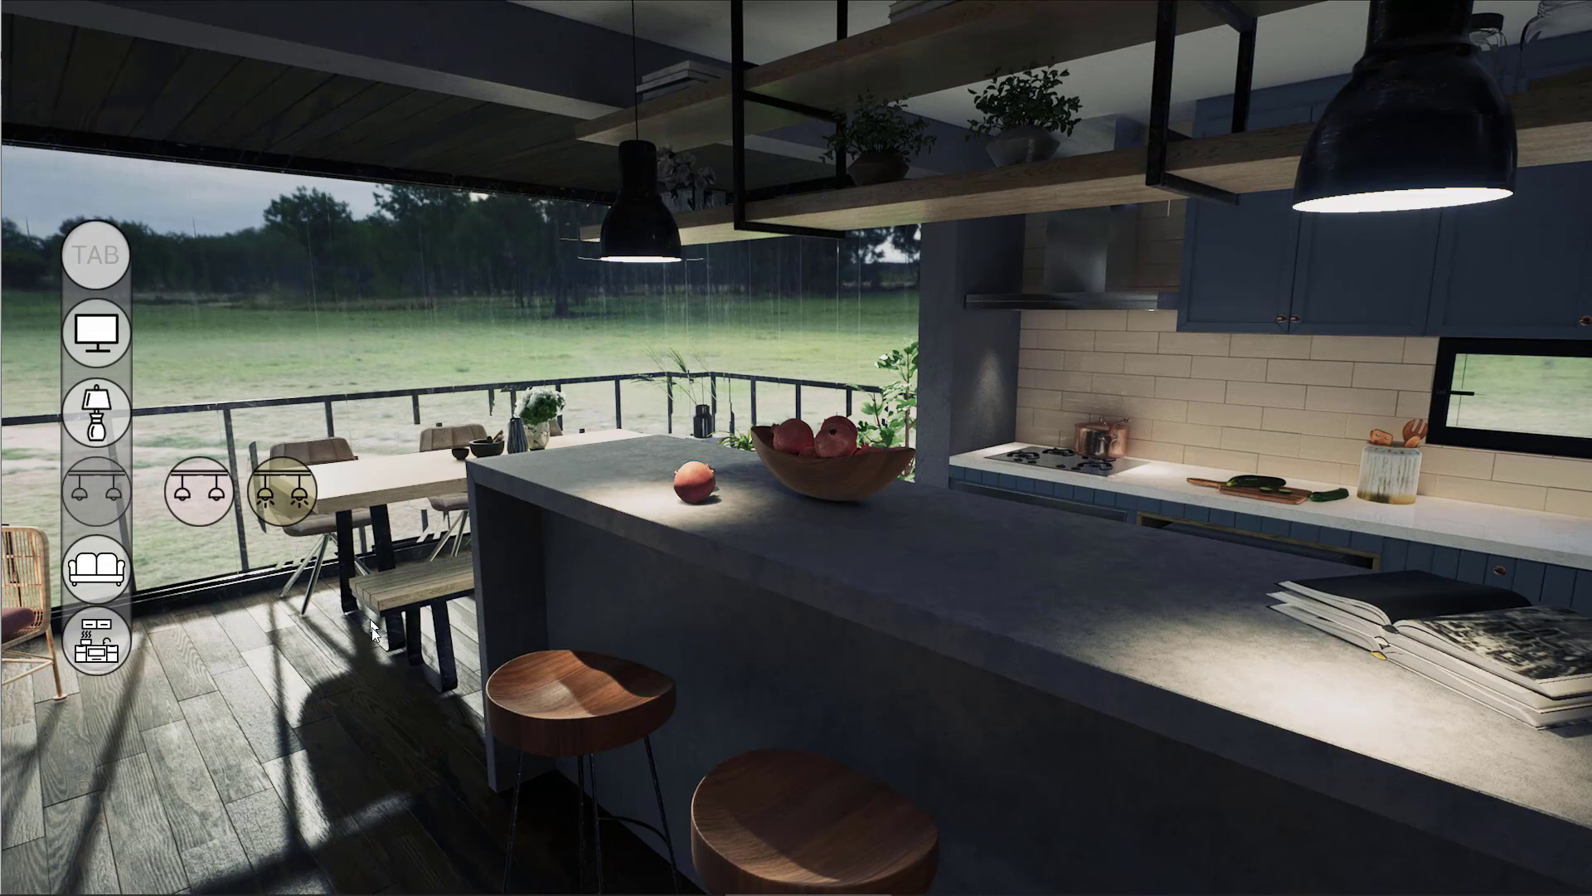
left_click(279, 491)
key("Tab")
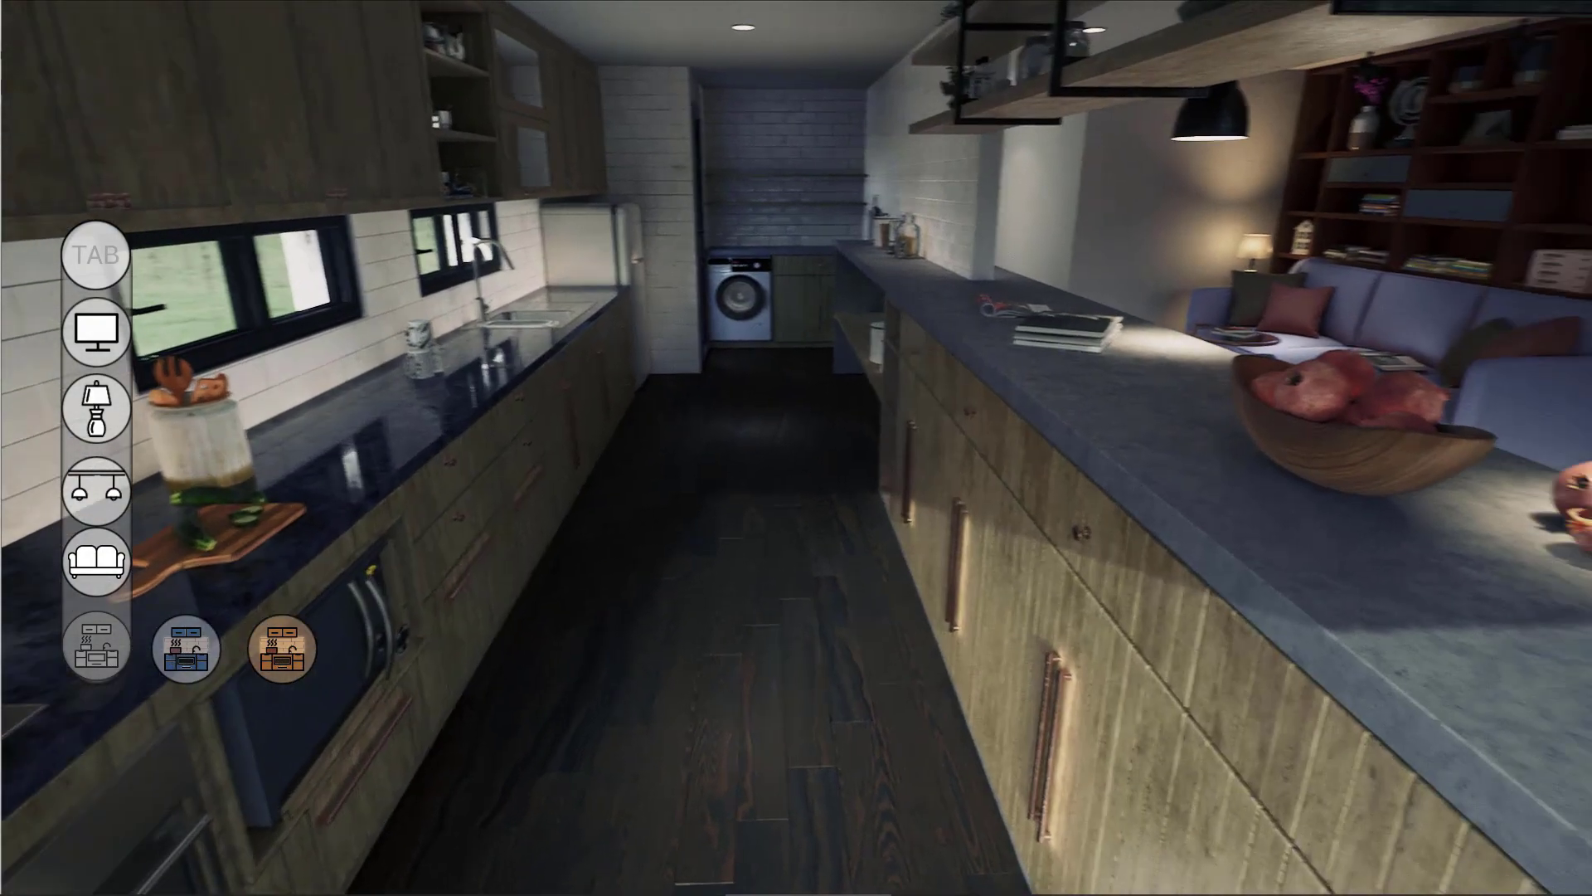
Step: Apply the blue kitchen style with marble countertop, then walk through the kitchen
key("Tab")
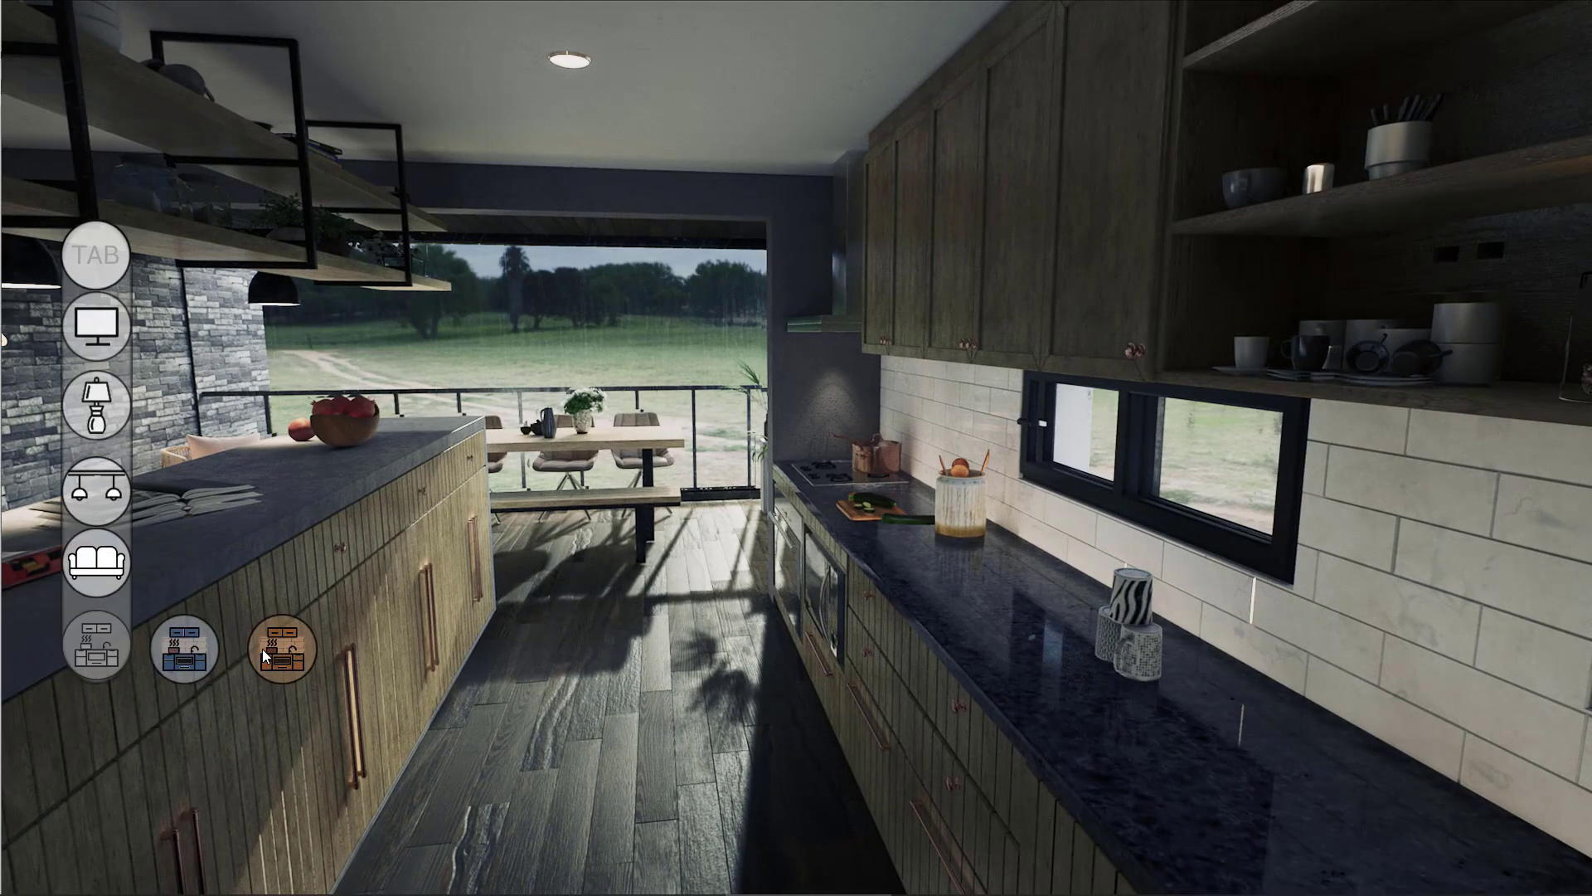
left_click(200, 655)
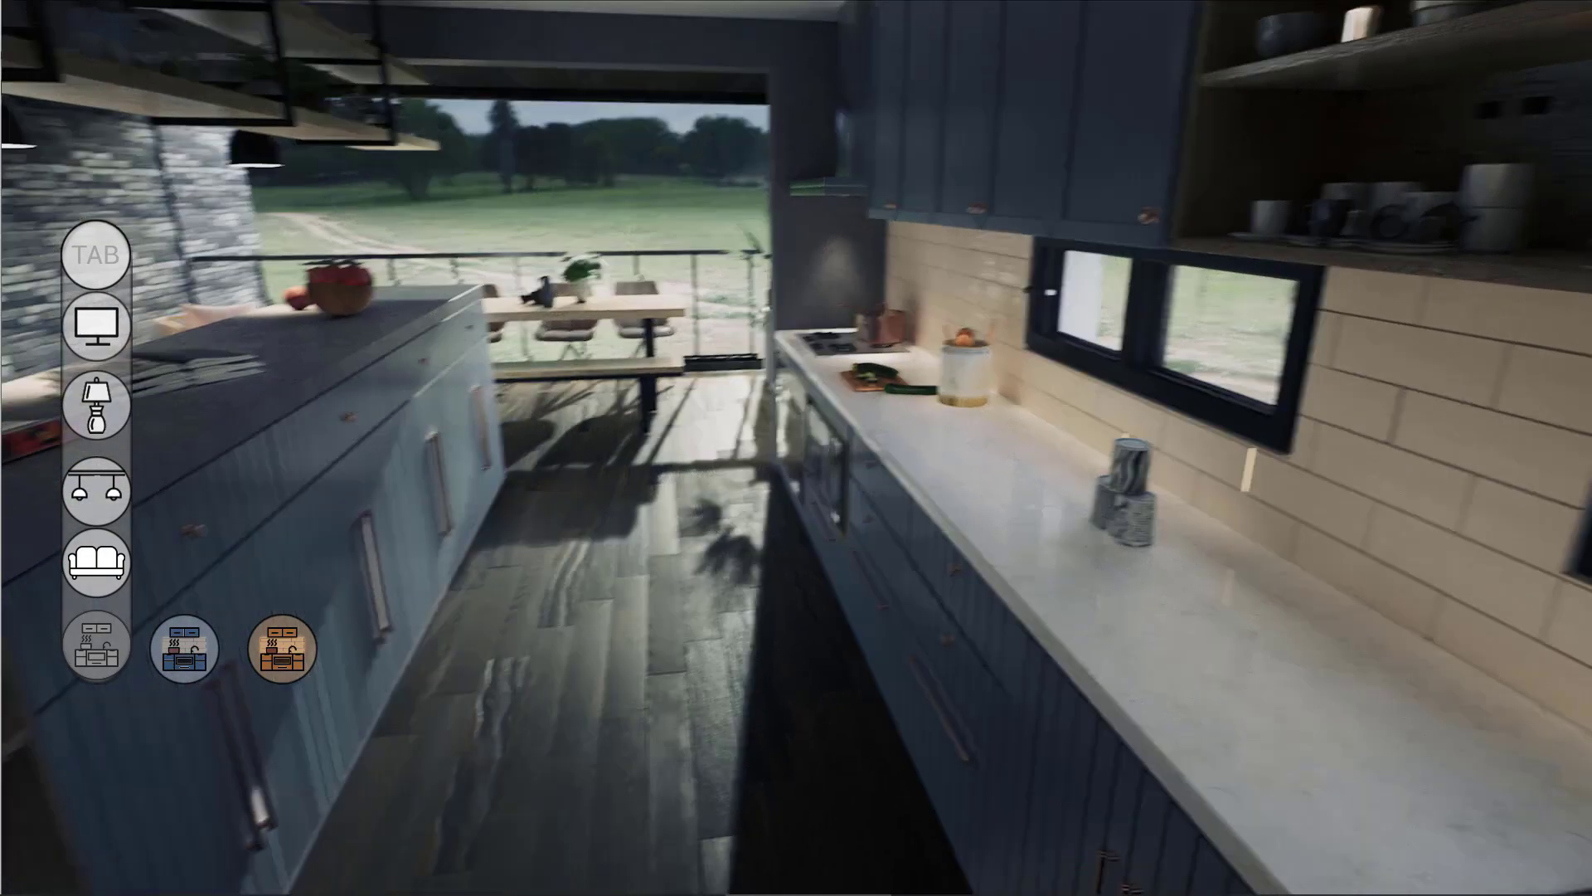
key("Tab")
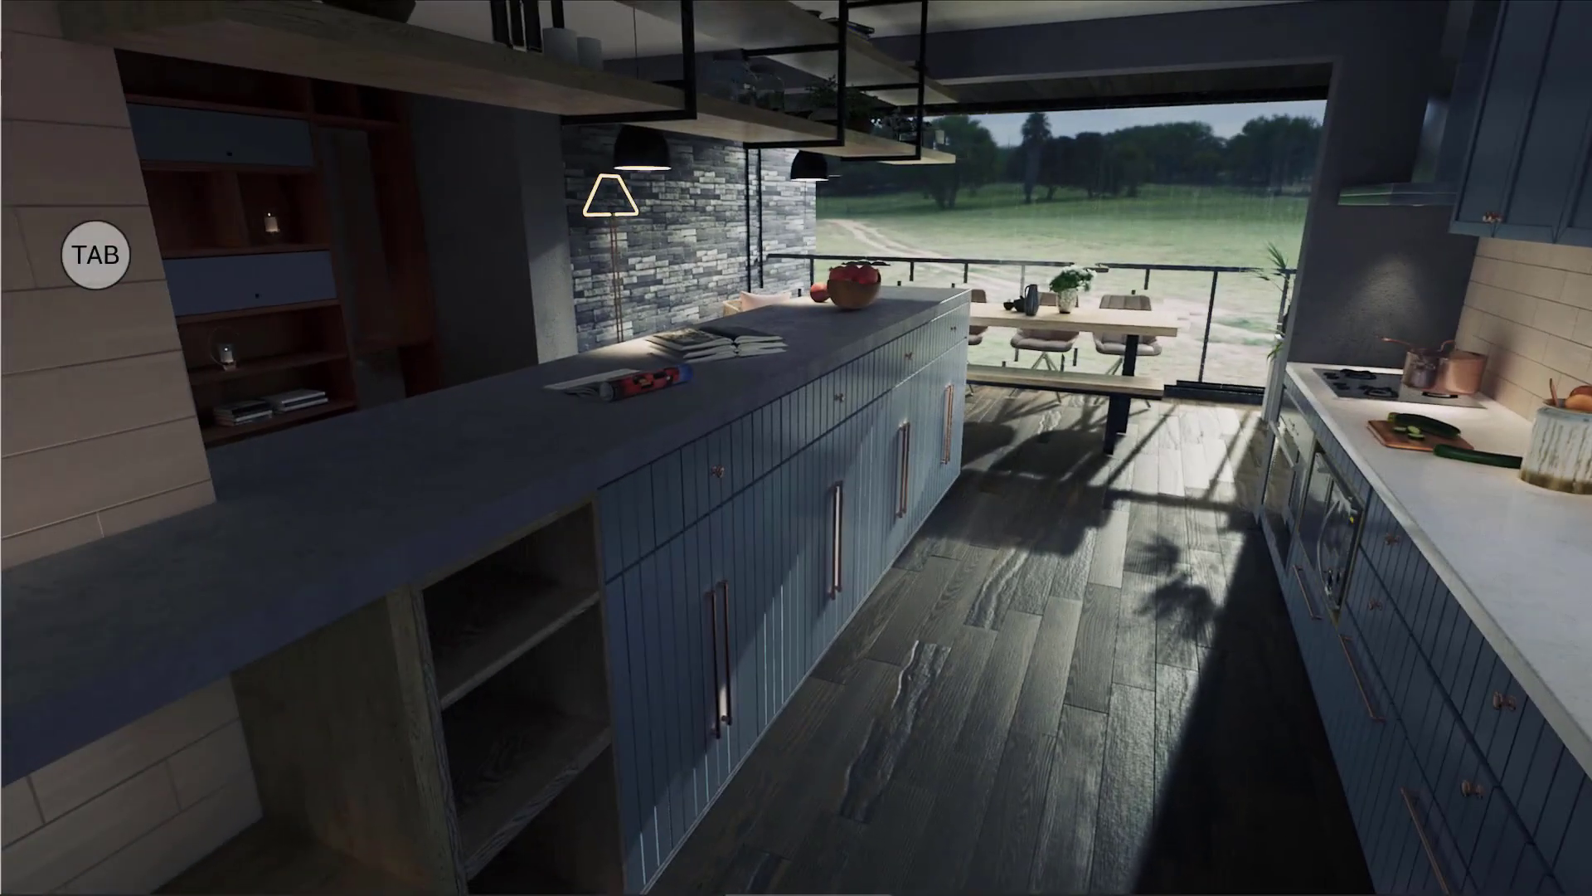